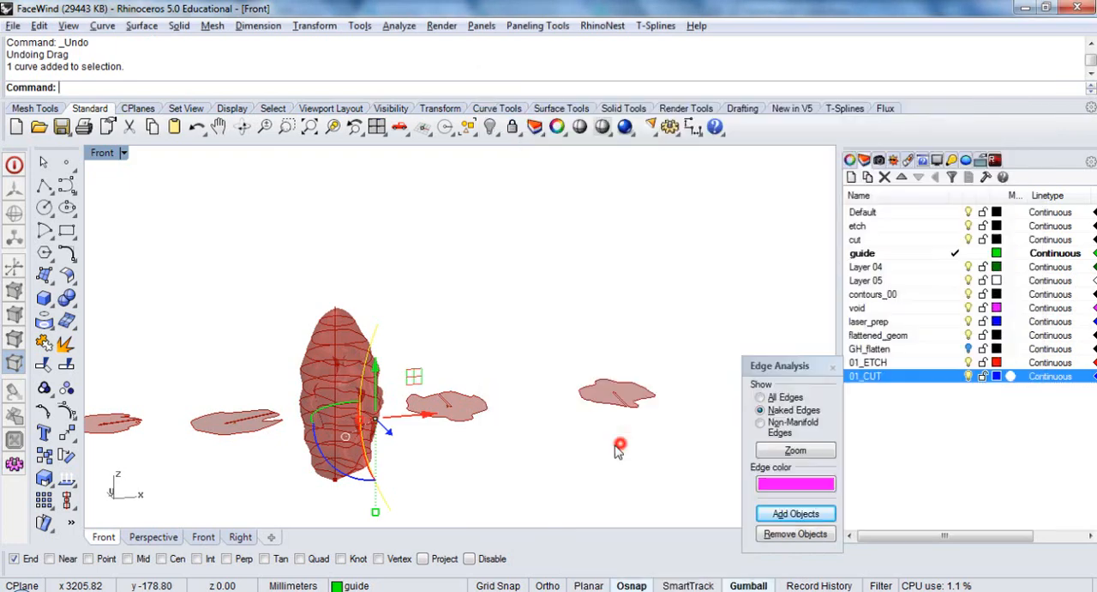
# Switch to Grasshopper, place a Plane Normal component beside the lower curve parameter and wire that curve to its Z-Axis input
pyautogui.click(386, 476)
pyautogui.moveTo(423, 463); pyautogui.dragTo(402, 440, button='right')
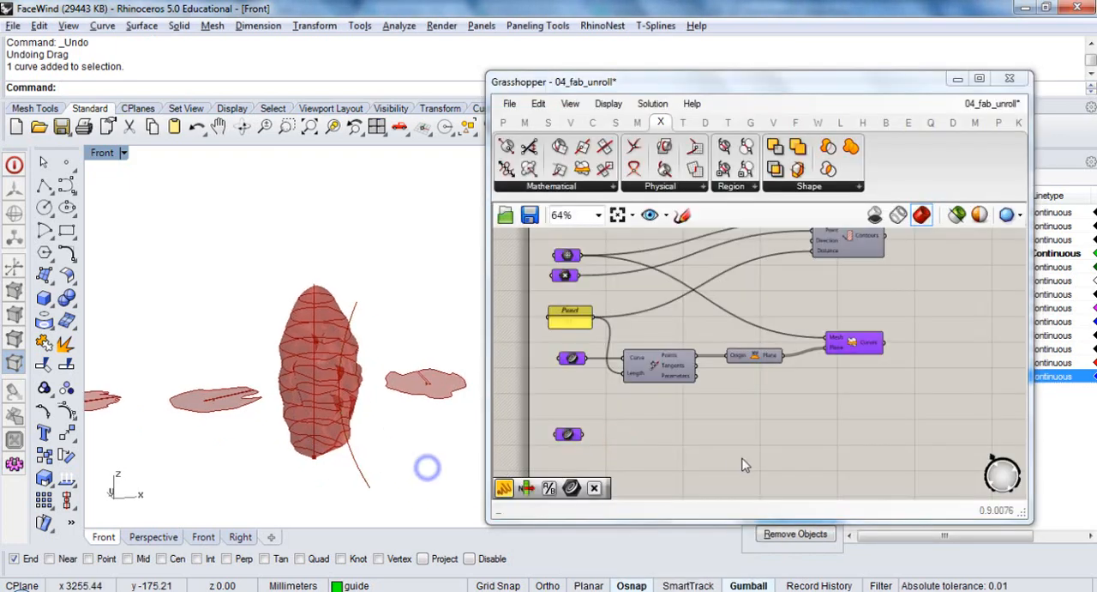
pyautogui.click(570, 123)
pyautogui.moveTo(656, 168); pyautogui.dragTo(712, 452)
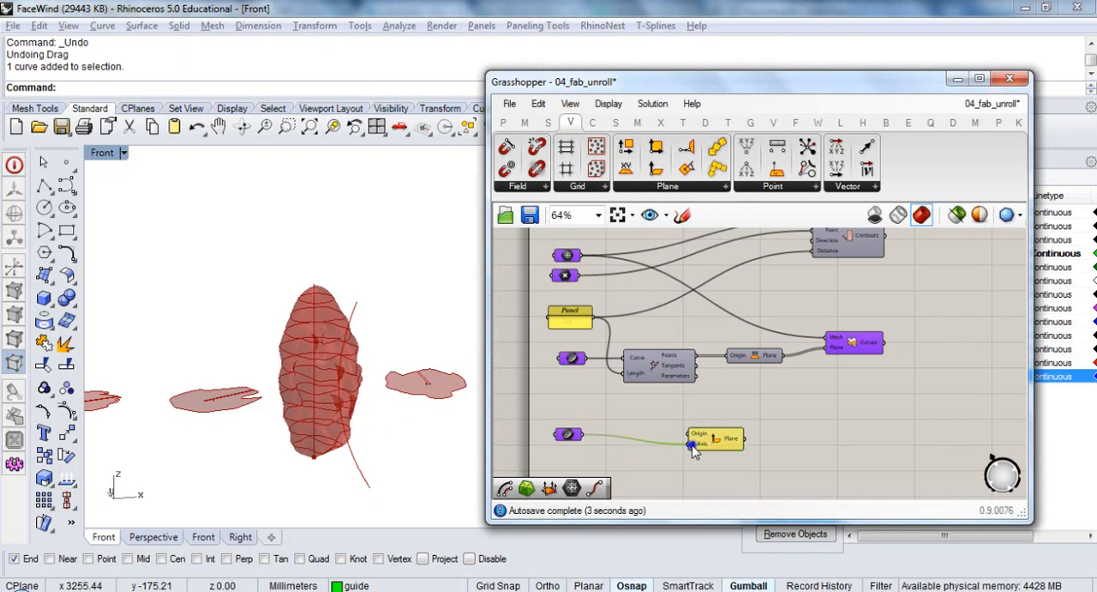
# Disconnect the curve parameter from the Plane Normal component's Z-Axis input
pyautogui.rightClick(693, 445)
pyautogui.click(736, 315)
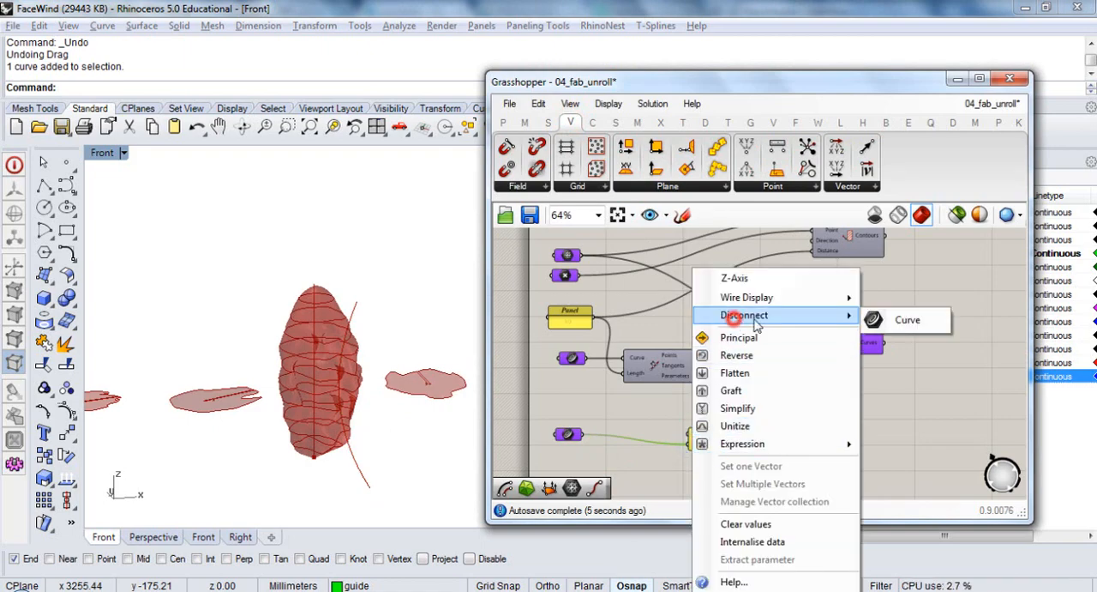
pyautogui.click(883, 319)
pyautogui.doubleClick(641, 450)
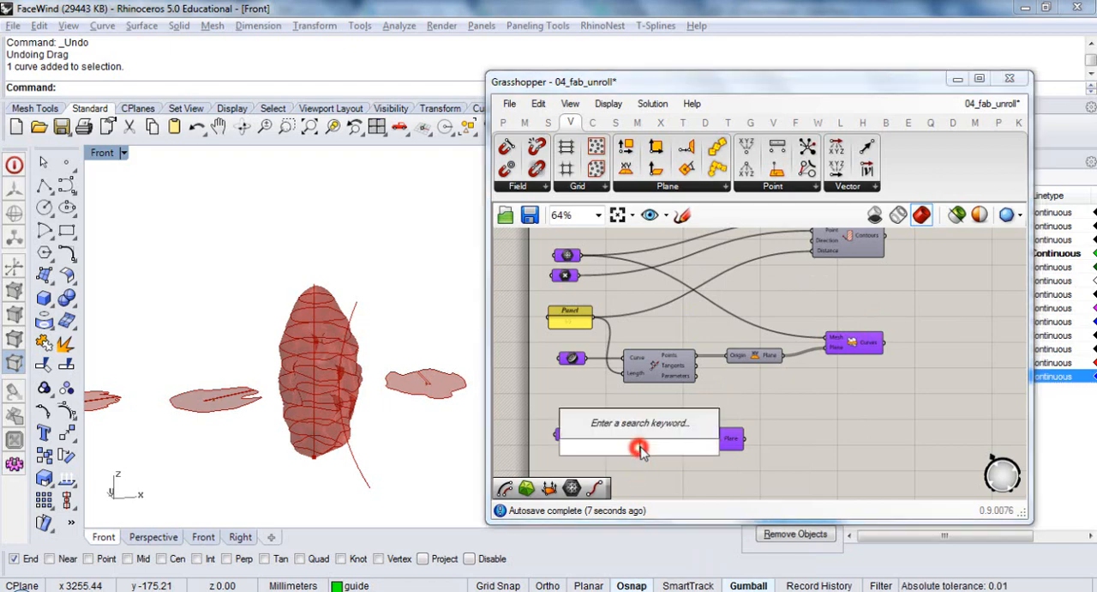
pyautogui.write('tangent')
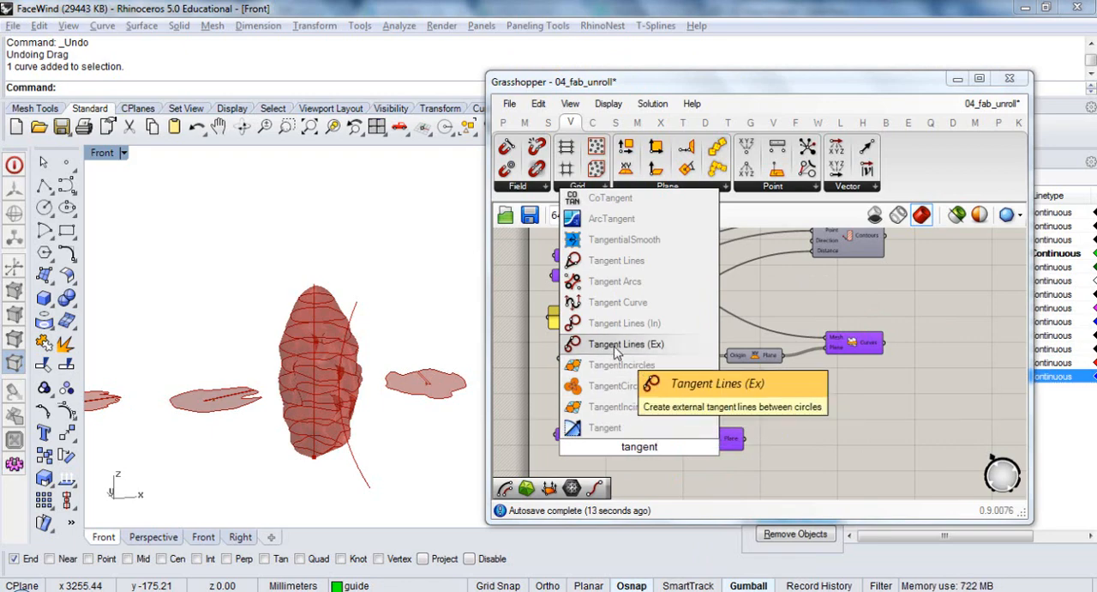
pyautogui.press('Escape')
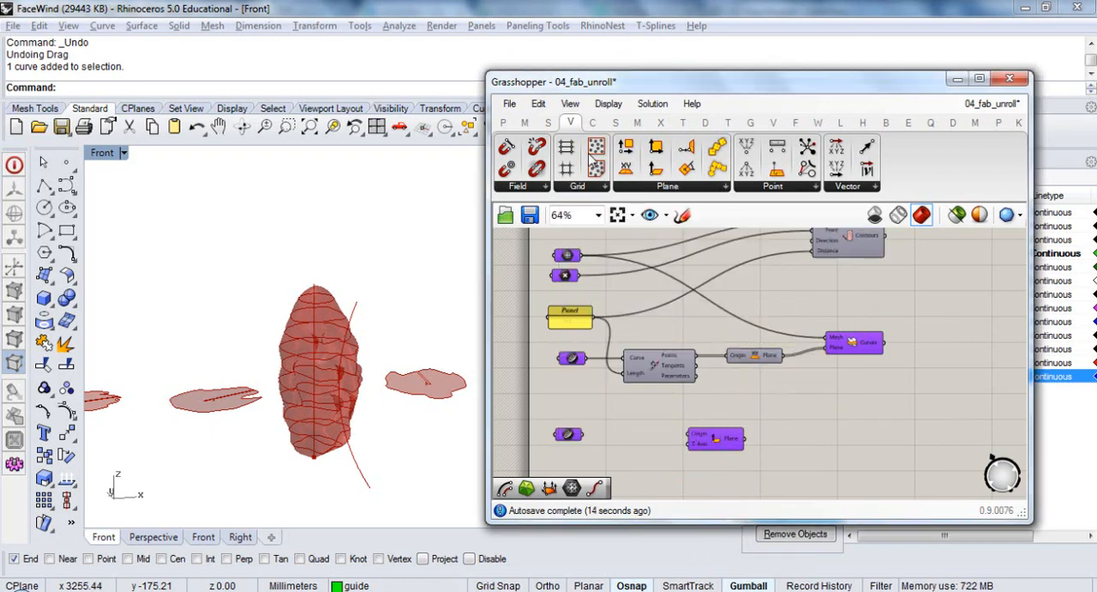
# Add an Evaluate Curve component between the lower curve parameter and Plane Normal, and connect the curve to its Curve input
pyautogui.doubleClick(647, 440)
pyautogui.write('eval')
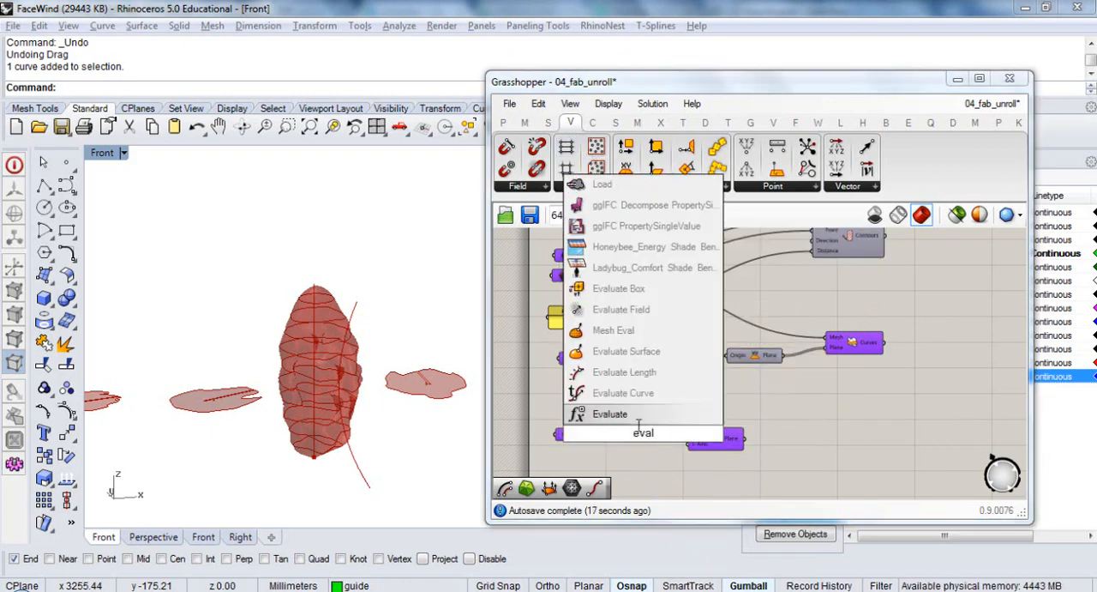
pyautogui.click(624, 393)
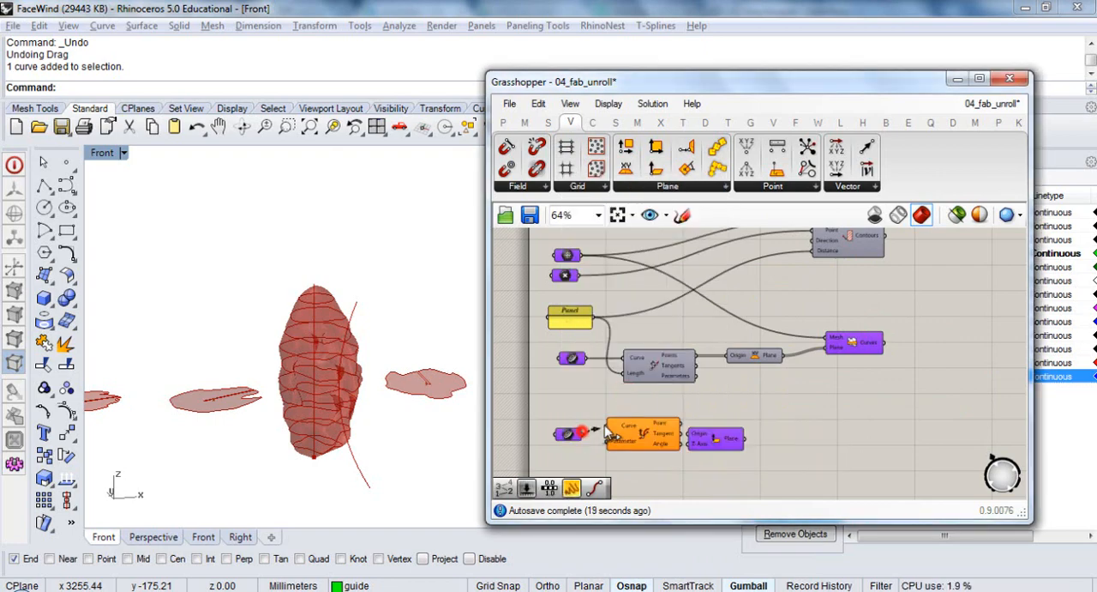
pyautogui.moveTo(660, 428); pyautogui.dragTo(655, 441)
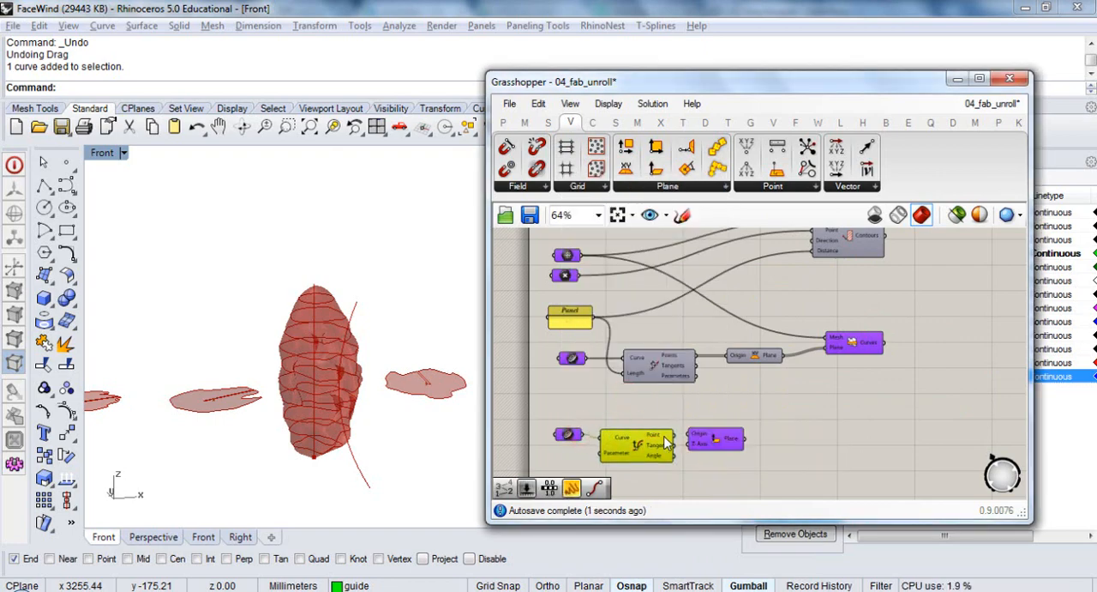
# Space the two components apart and connect Evaluate Curve's Point output to Plane Normal's Origin and its Tangent output to Z-Axis
pyautogui.moveTo(663, 437); pyautogui.dragTo(664, 383, button='right')
pyautogui.moveTo(727, 389); pyautogui.dragTo(755, 383)
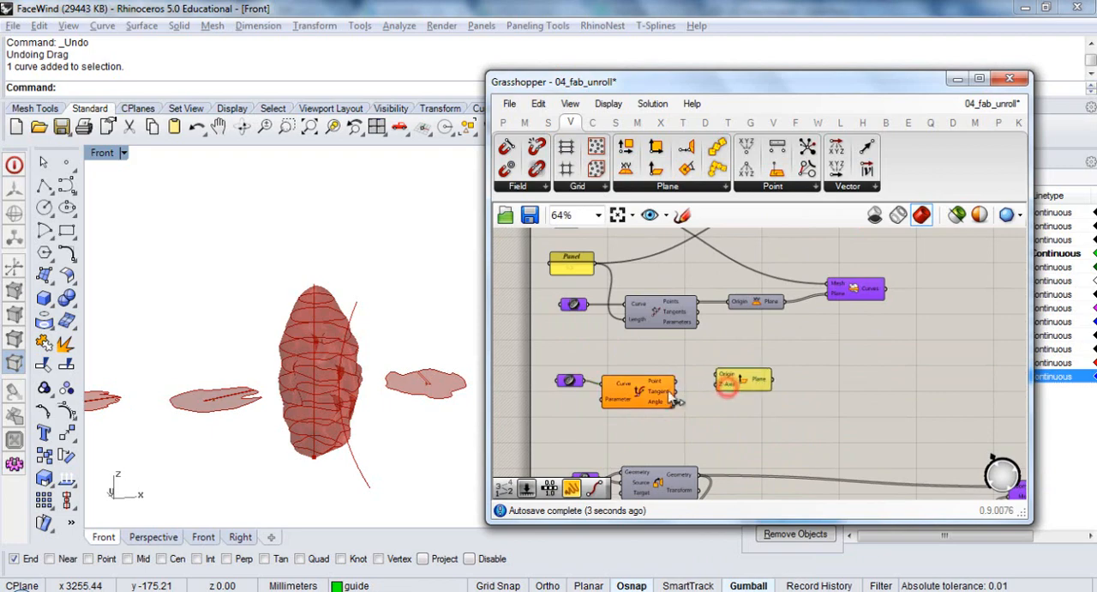
pyautogui.click(637, 395)
pyautogui.moveTo(643, 397); pyautogui.dragTo(746, 386)
pyautogui.moveTo(746, 386); pyautogui.dragTo(783, 400)
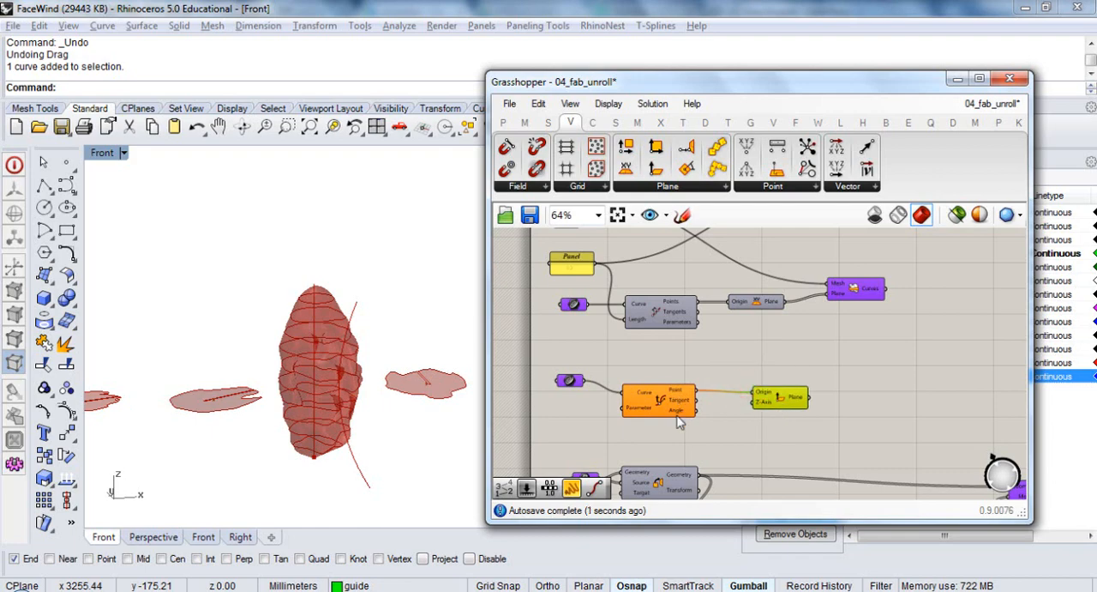
pyautogui.moveTo(642, 413); pyautogui.dragTo(757, 406)
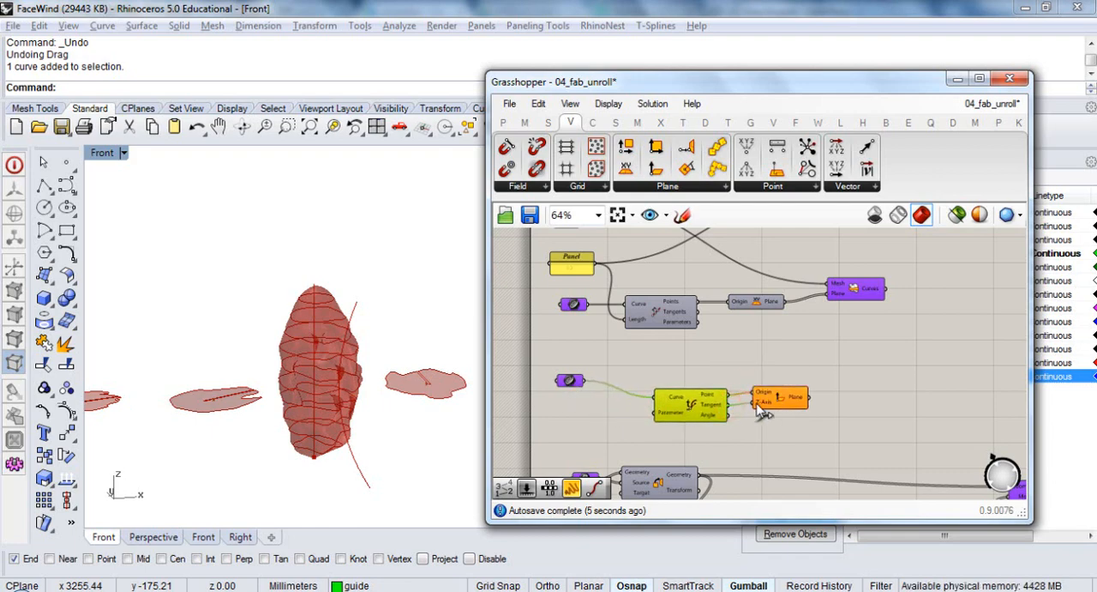
pyautogui.click(784, 401)
# Reparameterize the Curve input of the Evaluate Curve component
pyautogui.rightClick(758, 444)
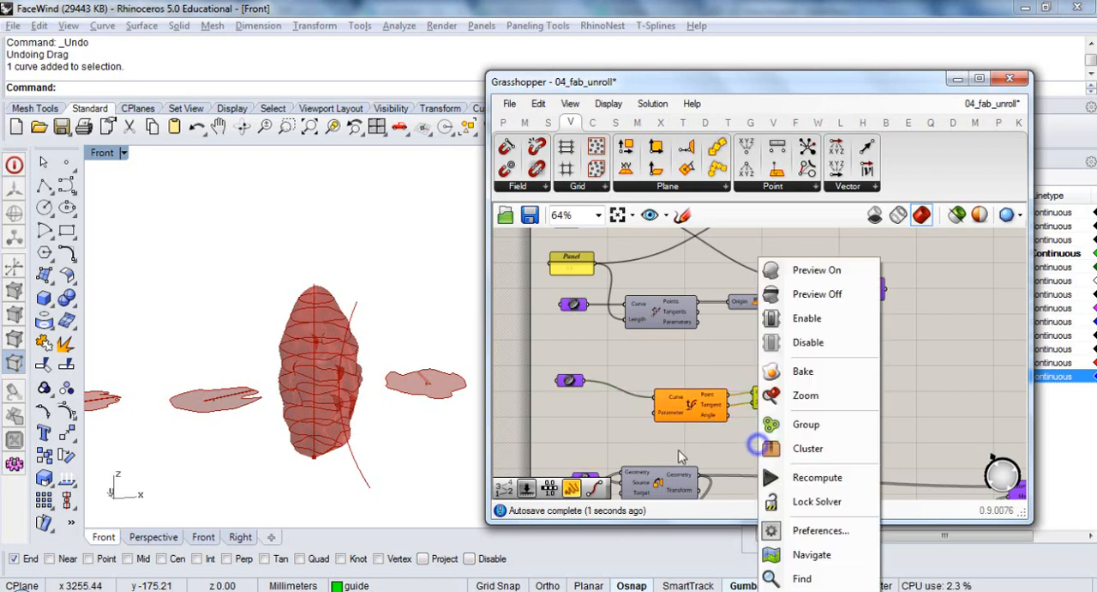
pyautogui.click(661, 449)
pyautogui.moveTo(636, 450); pyautogui.dragTo(718, 421, button='right')
pyautogui.scroll(2, 733, 426)
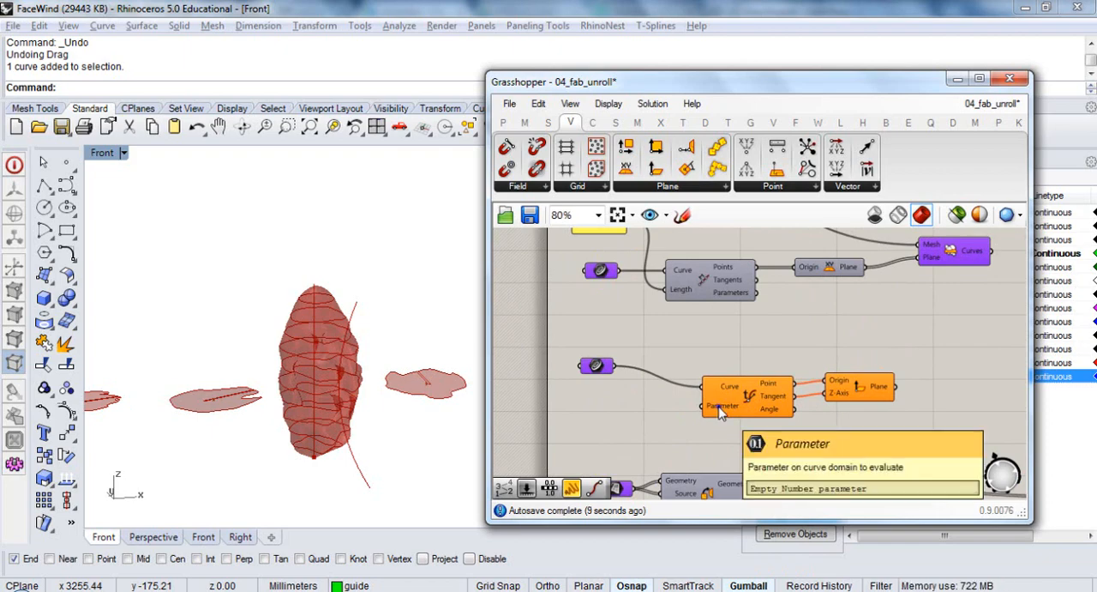
pyautogui.moveTo(720, 412); pyautogui.dragTo(755, 391, button='right')
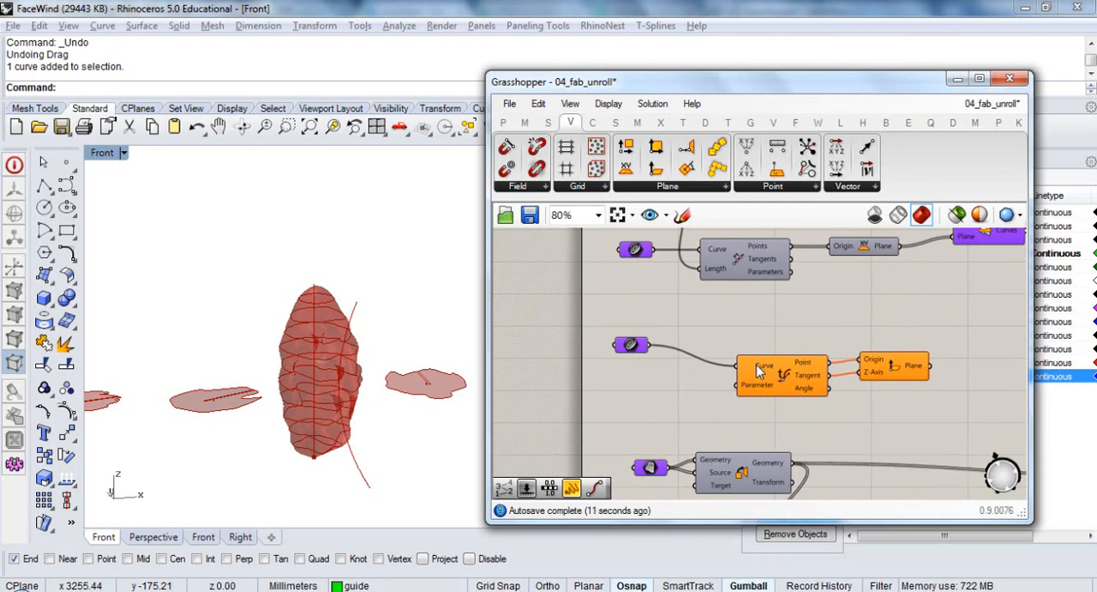
pyautogui.rightClick(757, 366)
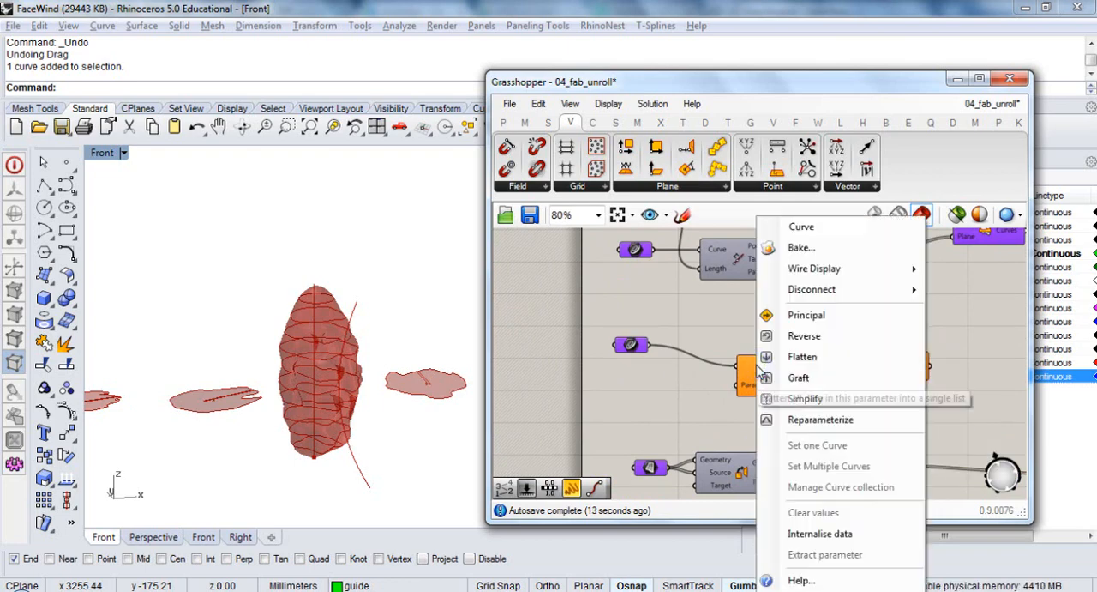
pyautogui.click(774, 359)
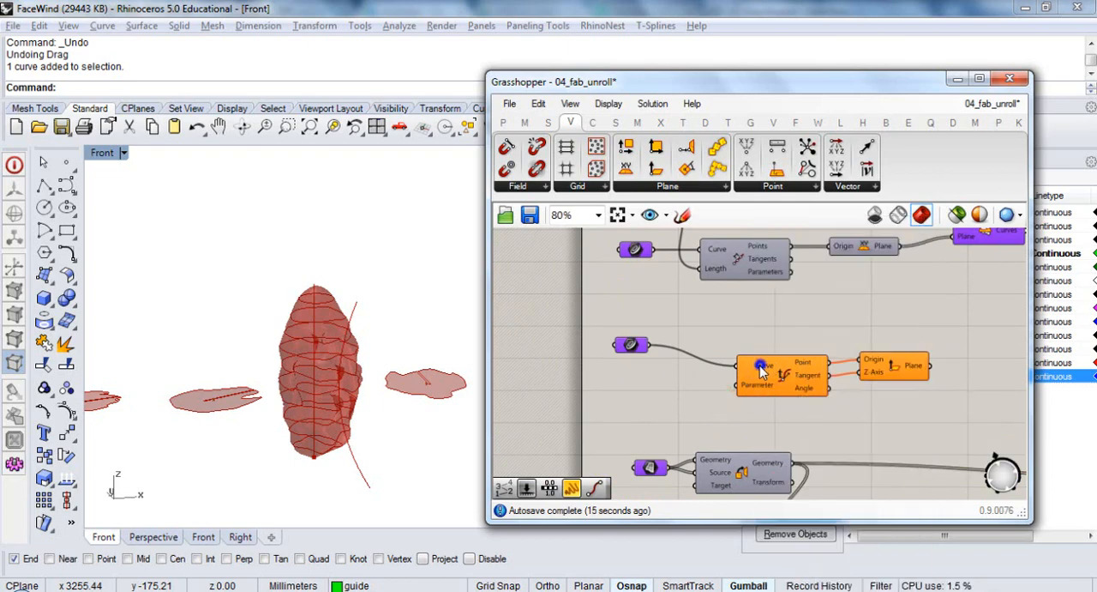
pyautogui.rightClick(760, 366)
pyautogui.click(792, 420)
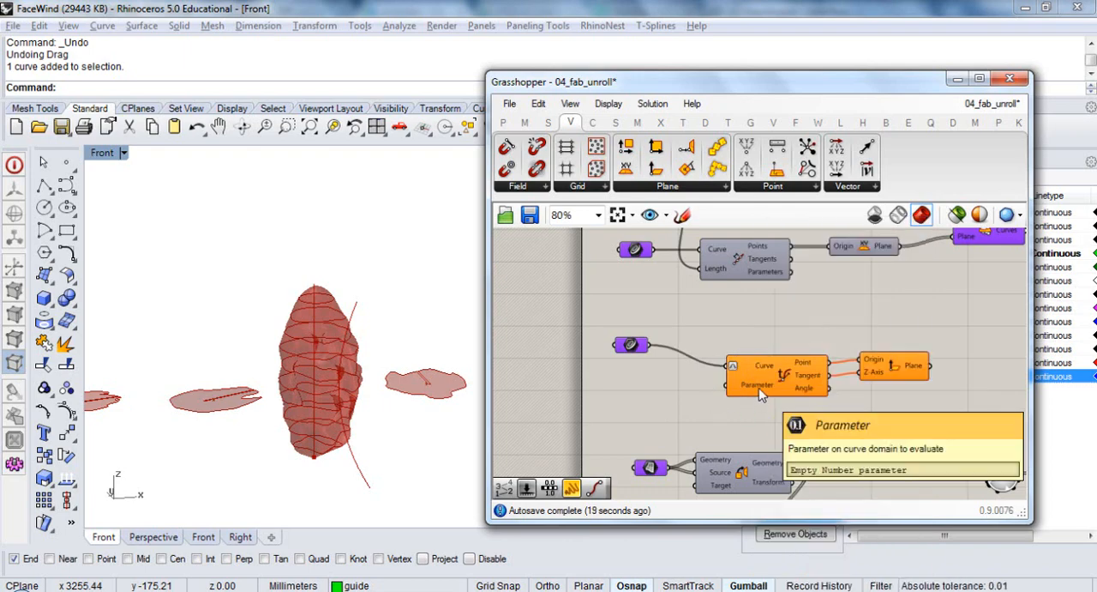
# Add a Range component below the lower curve parameter and connect its output to Evaluate Curve's Parameter input
pyautogui.doubleClick(662, 408)
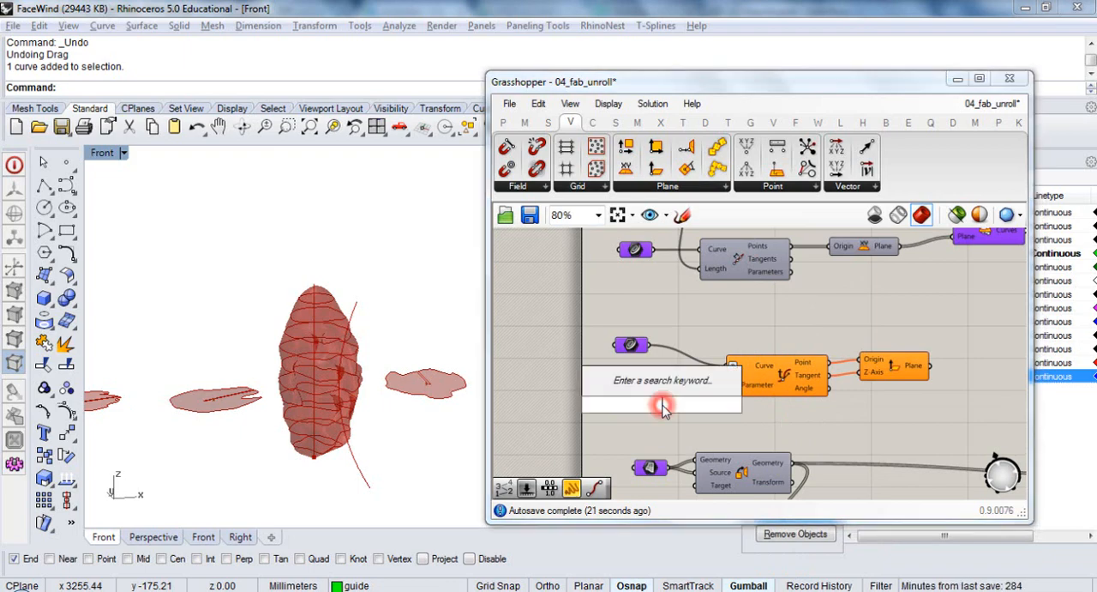
pyautogui.write('range')
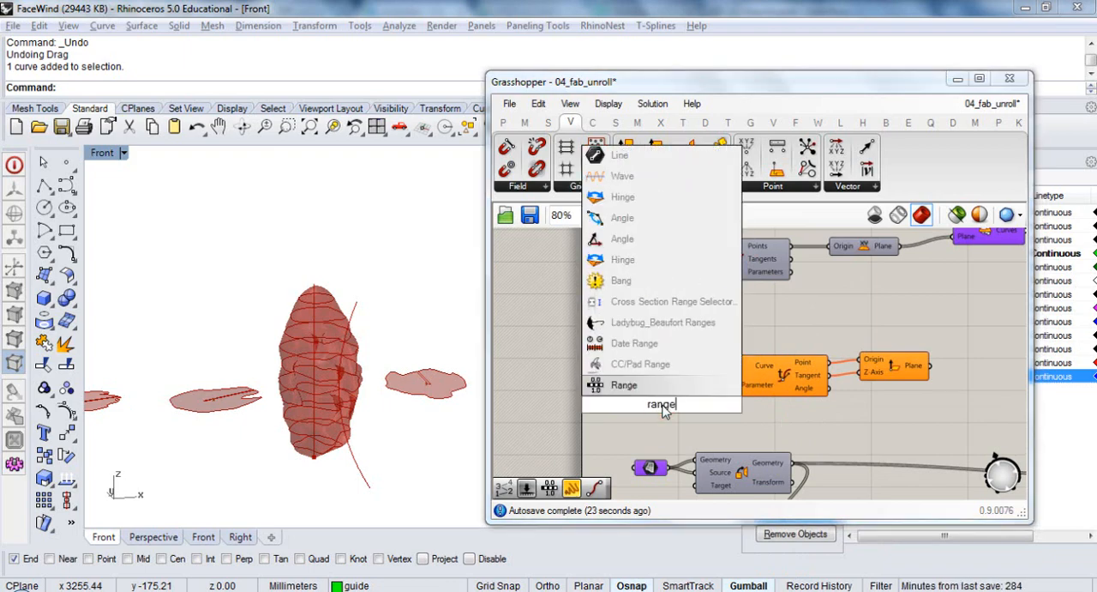
pyautogui.press('Return')
pyautogui.moveTo(701, 403); pyautogui.dragTo(727, 385)
pyautogui.moveTo(684, 419); pyautogui.dragTo(731, 408, button='right')
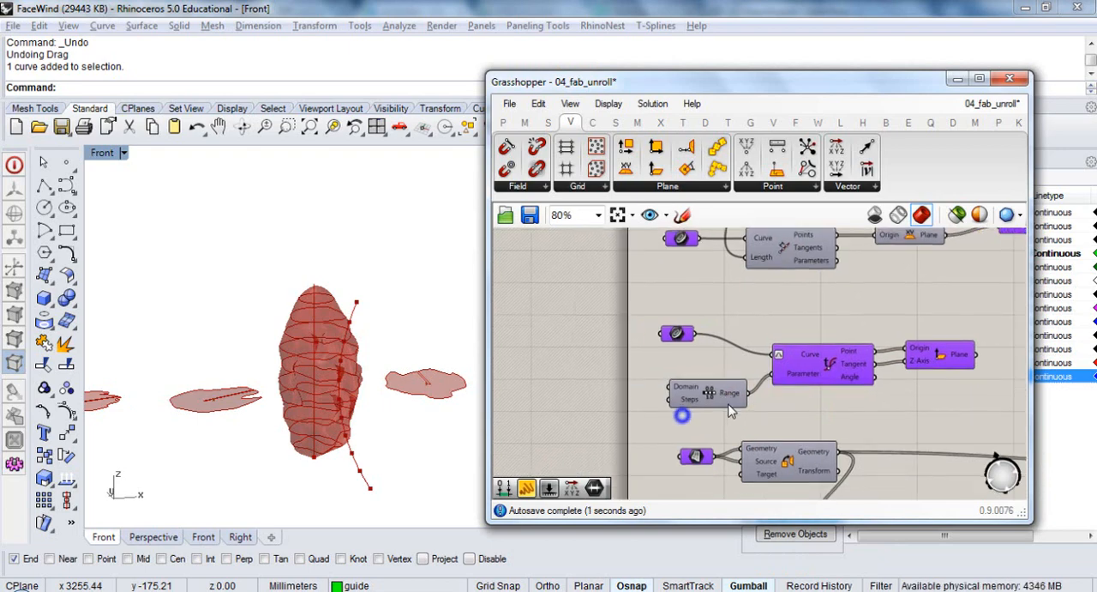
pyautogui.moveTo(722, 392); pyautogui.dragTo(722, 384)
# Create a number slider with the value 11 and connect it to the Range component's Steps input
pyautogui.moveTo(692, 377)
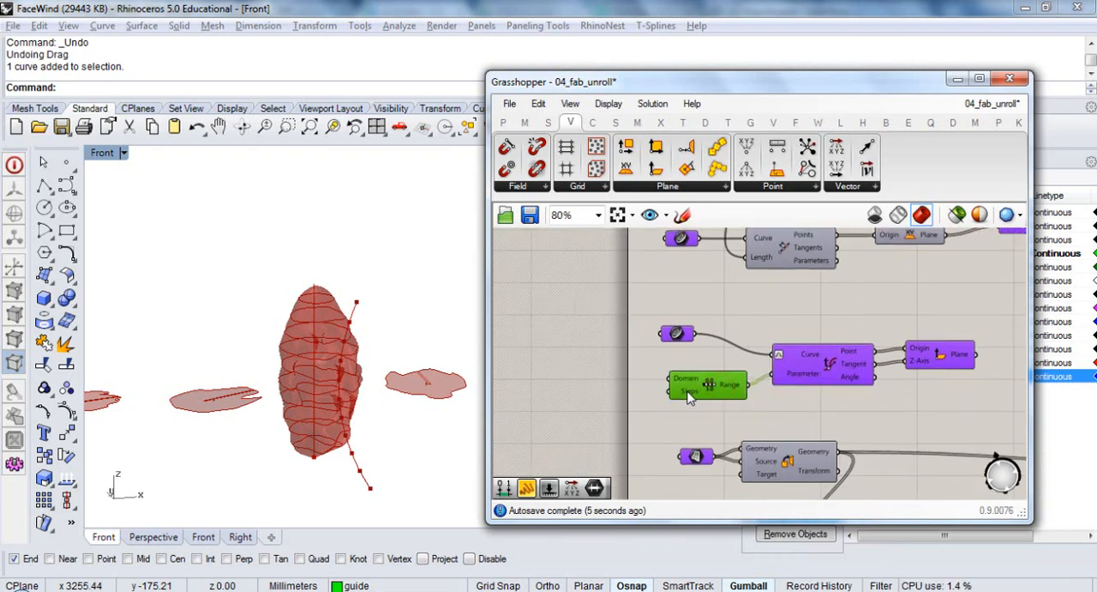
pyautogui.click(639, 409)
pyautogui.doubleClick(639, 409)
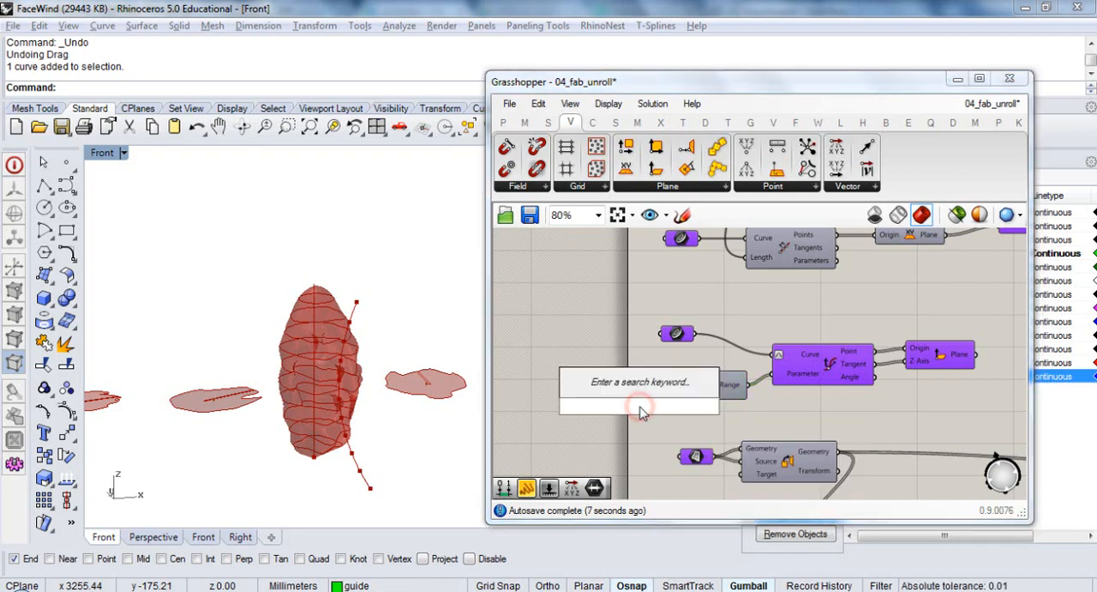
pyautogui.write('11')
pyautogui.press('Return')
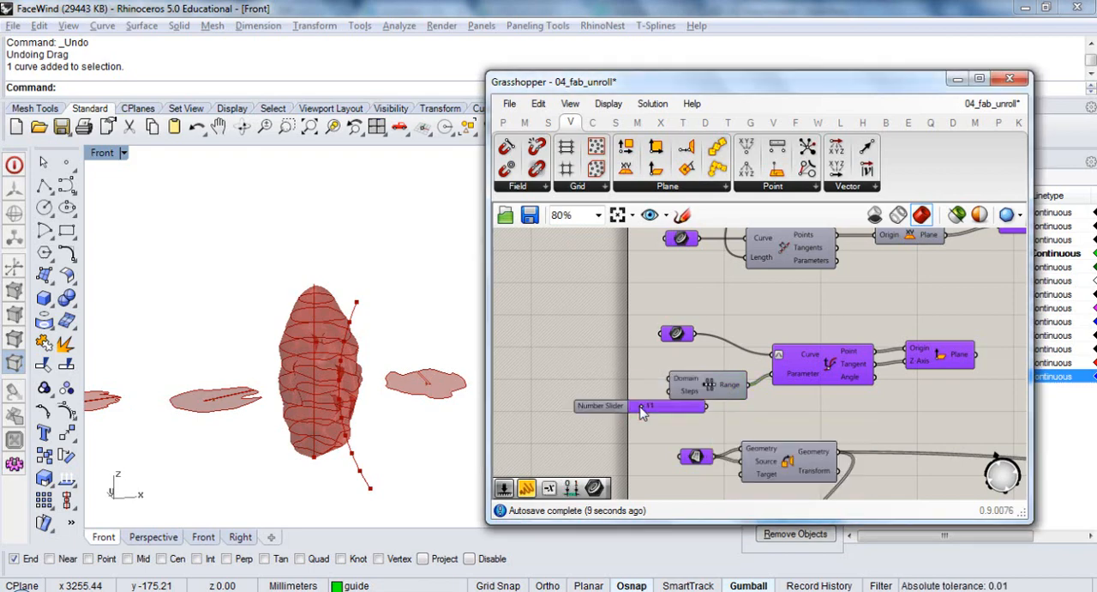
pyautogui.moveTo(693, 408); pyautogui.dragTo(670, 391)
pyautogui.click(705, 418)
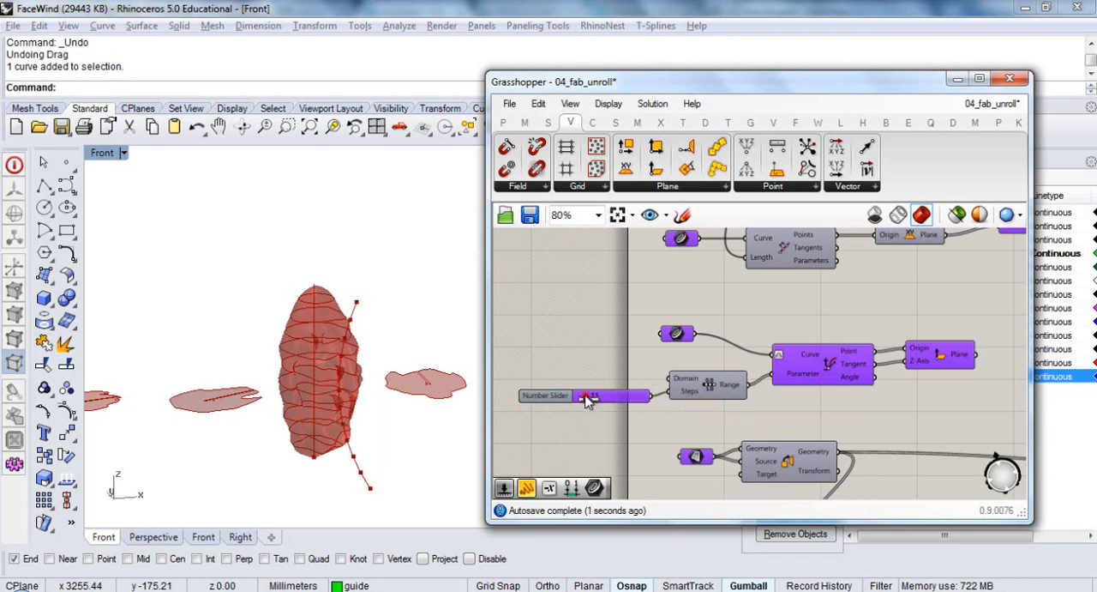
# Set the number slider feeding the Range steps to 6
pyautogui.rightClick(533, 393)
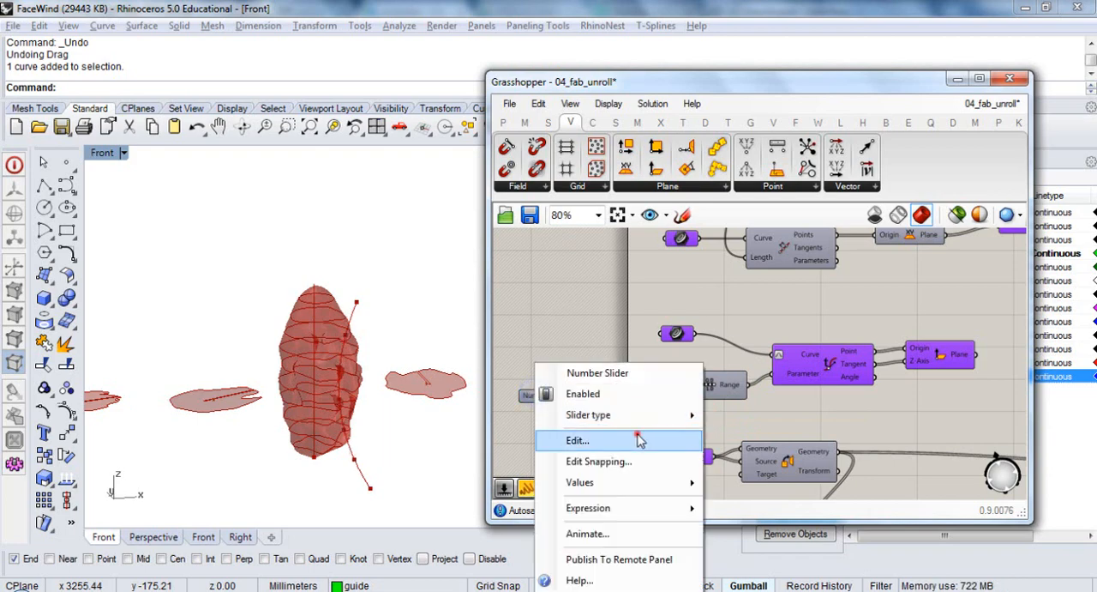
pyautogui.click(647, 441)
pyautogui.click(691, 581)
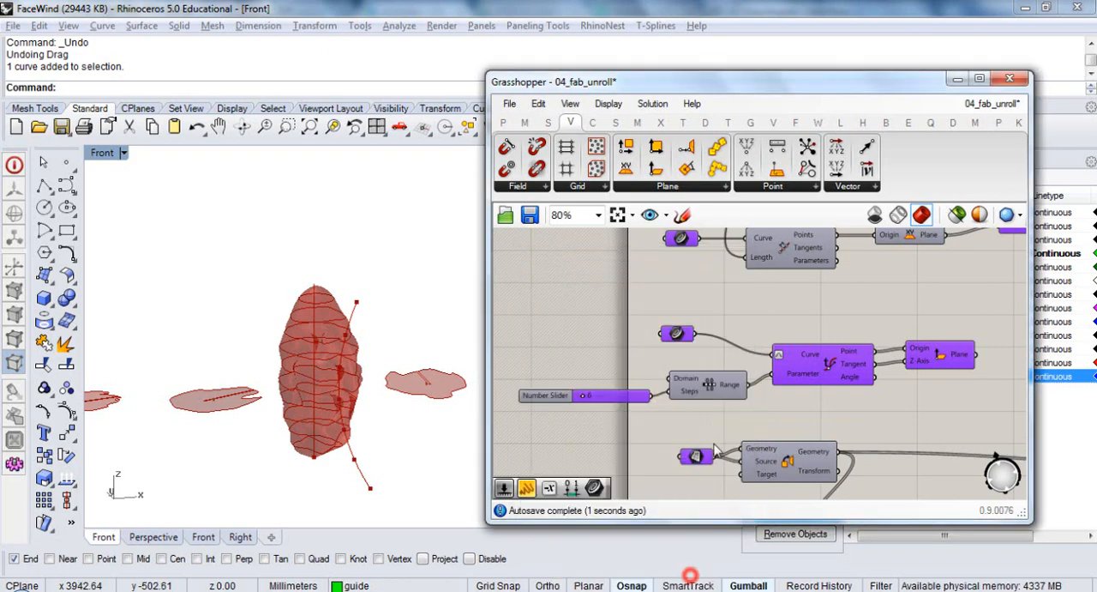
# Examine the Evaluate Curve and Plane Normal previews, checking the division points along the curve in the Rhino viewport
pyautogui.moveTo(701, 411); pyautogui.dragTo(677, 421, button='right')
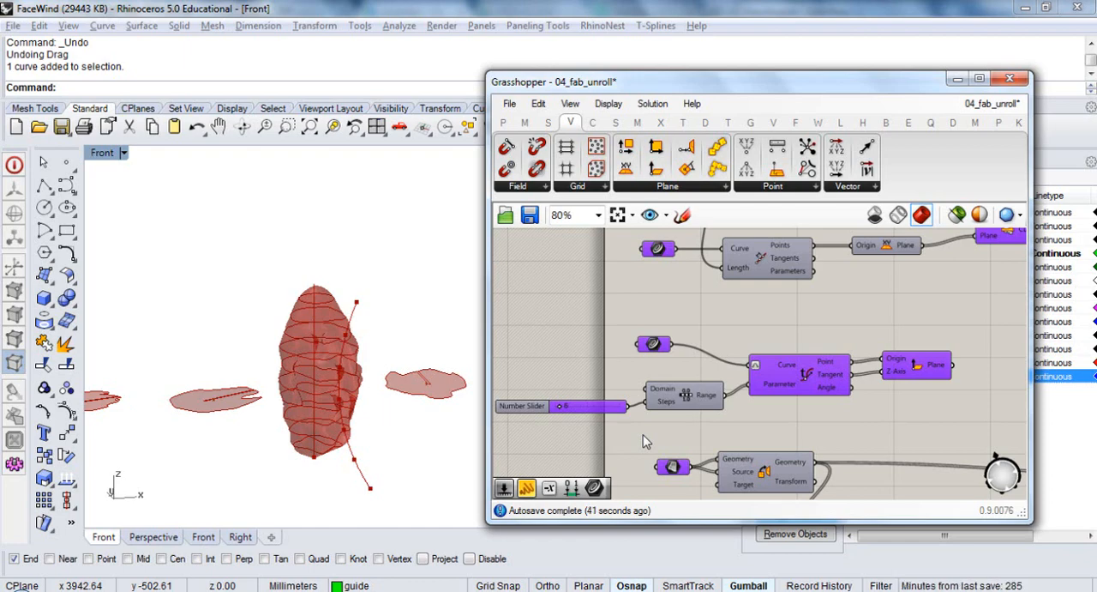
pyautogui.moveTo(697, 321); pyautogui.dragTo(693, 274, button='right')
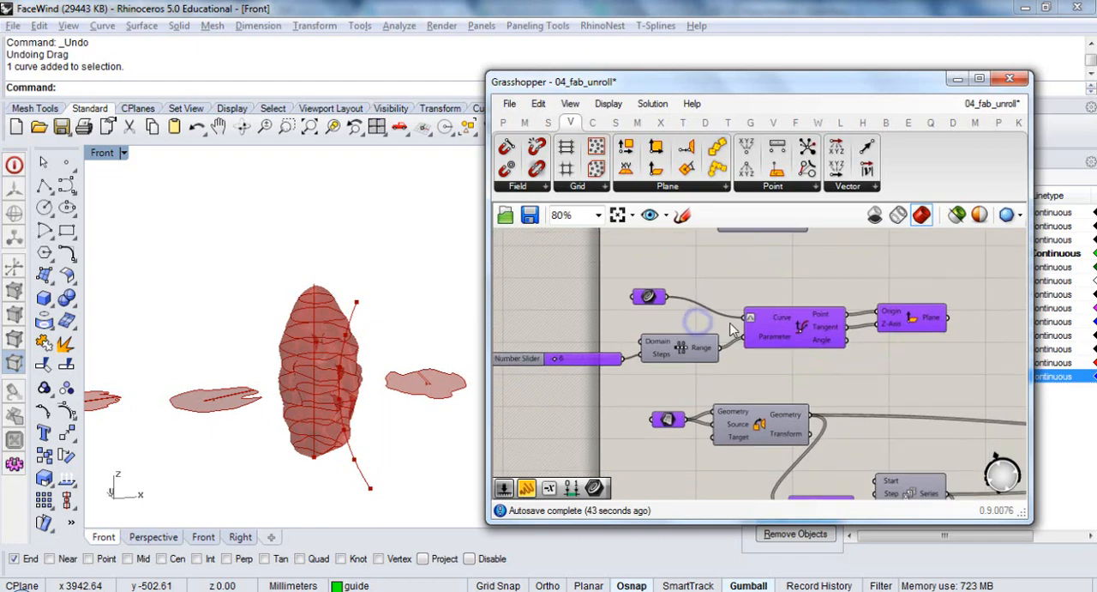
pyautogui.moveTo(816, 408); pyautogui.dragTo(707, 388, button='right')
pyautogui.scroll(1, 753, 370)
pyautogui.click(847, 331)
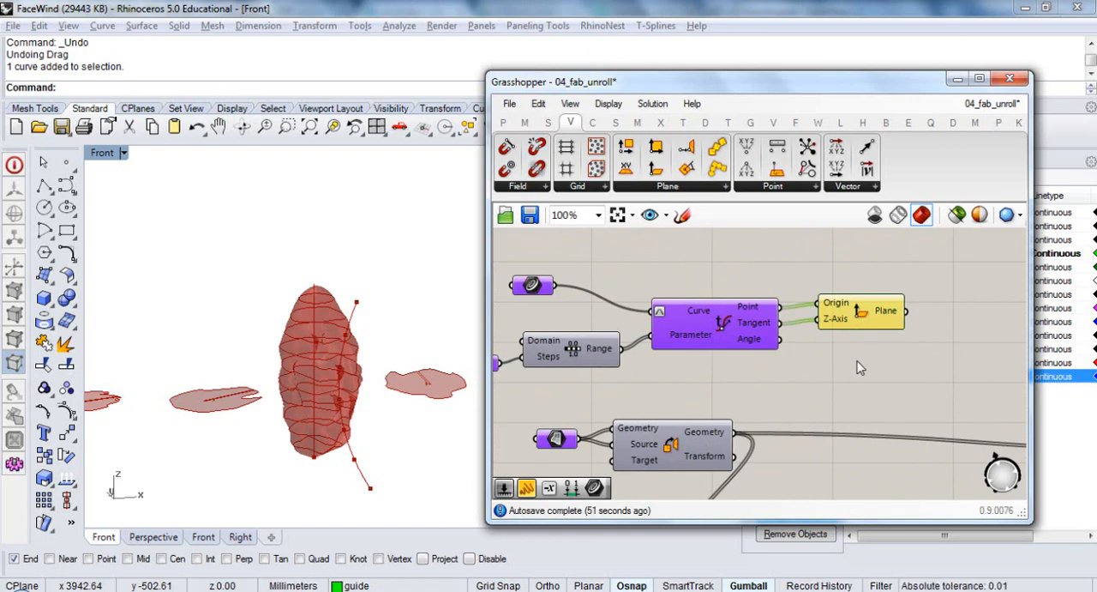
pyautogui.click(744, 331)
pyautogui.moveTo(822, 340); pyautogui.dragTo(776, 344, button='right')
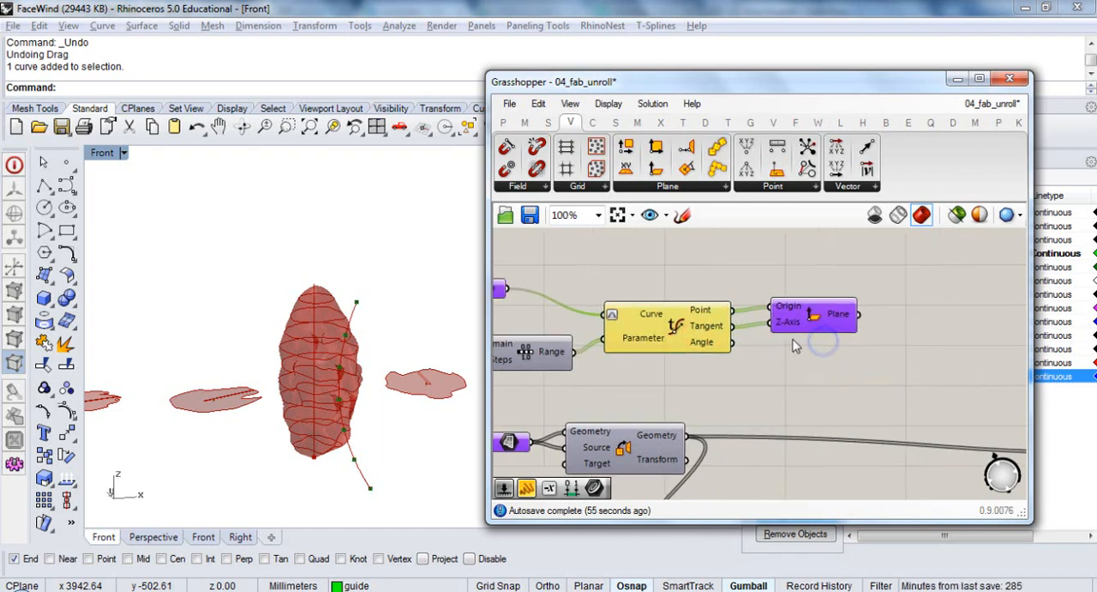
pyautogui.click(816, 326)
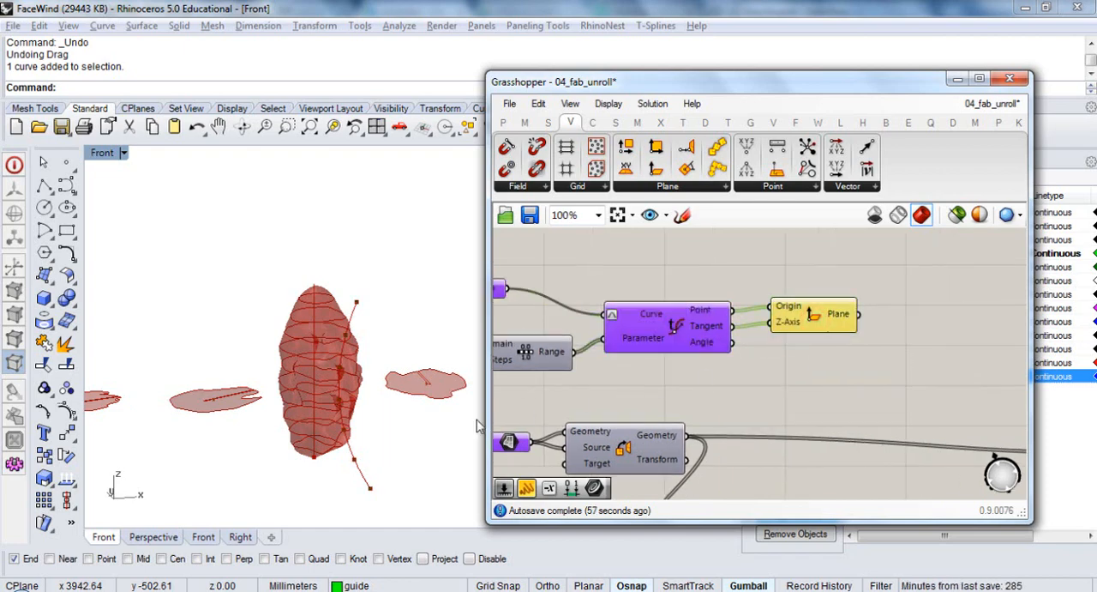
pyautogui.moveTo(479, 423); pyautogui.dragTo(489, 398, button='right')
pyautogui.scroll(2, 392, 429)
pyautogui.moveTo(390, 429); pyautogui.dragTo(297, 425, button='right')
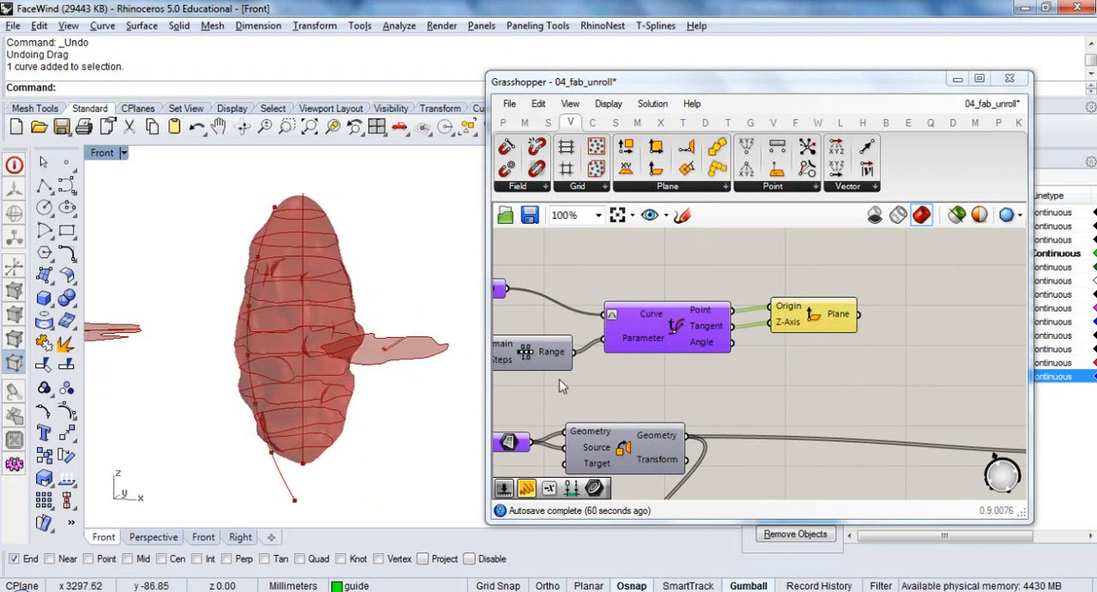
# Set the number slider feeding the Range steps to 4
pyautogui.moveTo(558, 378); pyautogui.dragTo(742, 378, button='right')
pyautogui.scroll(2, 603, 380)
pyautogui.moveTo(533, 373); pyautogui.dragTo(616, 389, button='right')
pyautogui.scroll(2, 607, 385)
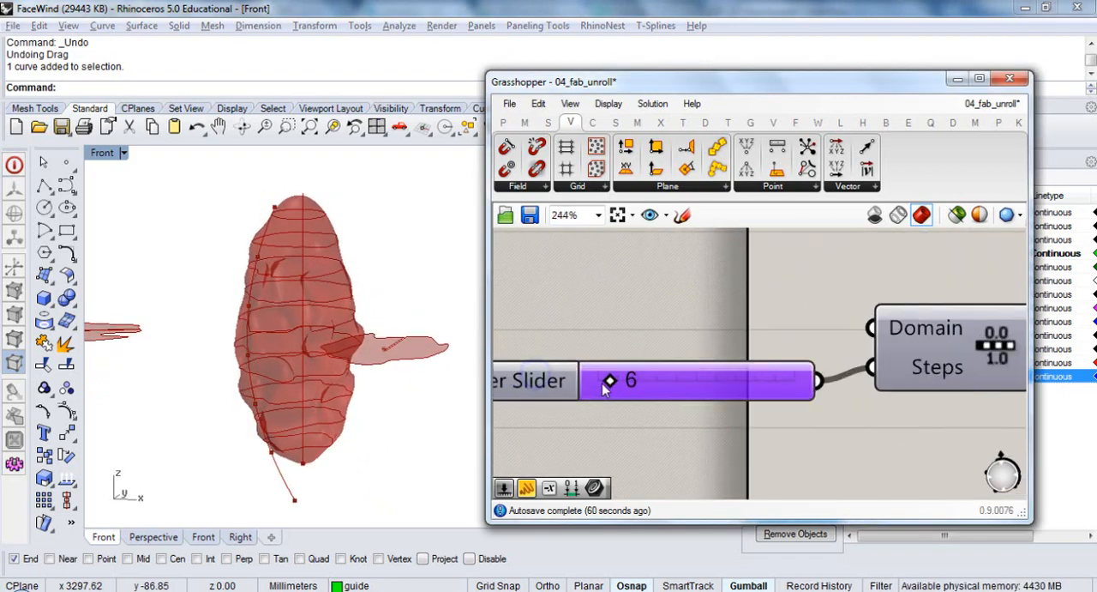
pyautogui.moveTo(607, 382); pyautogui.dragTo(601, 381)
pyautogui.click(611, 325)
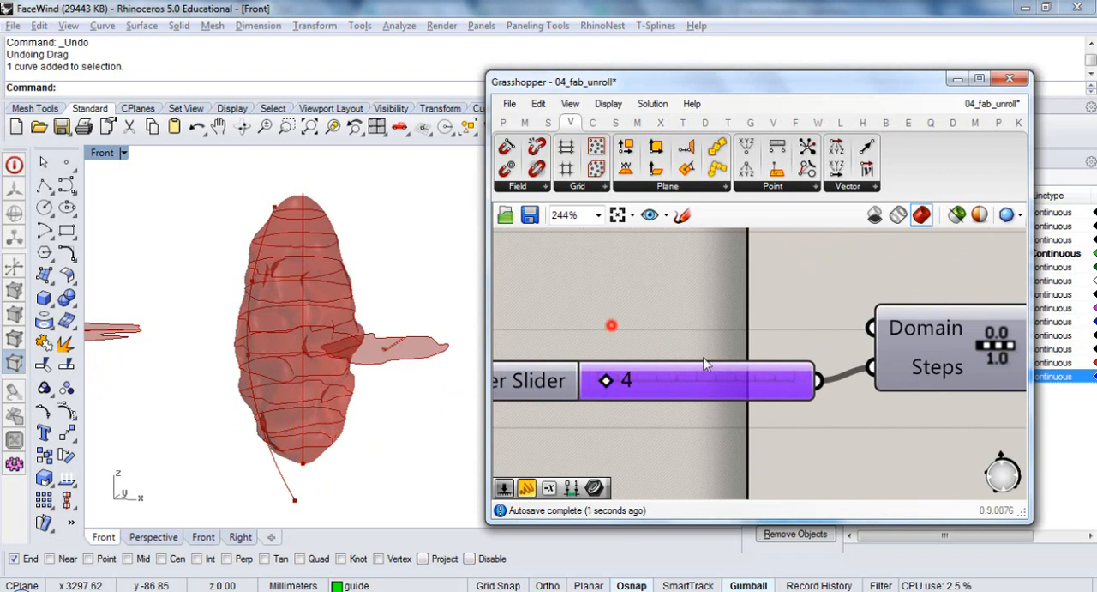
# Duplicate the mesh–plane section component and place the copy beside the Plane Normal component, keeping its mesh input connected
pyautogui.moveTo(867, 375); pyautogui.dragTo(627, 368, button='right')
pyautogui.scroll(-4, 623, 368)
pyautogui.moveTo(889, 369); pyautogui.dragTo(709, 380, button='right')
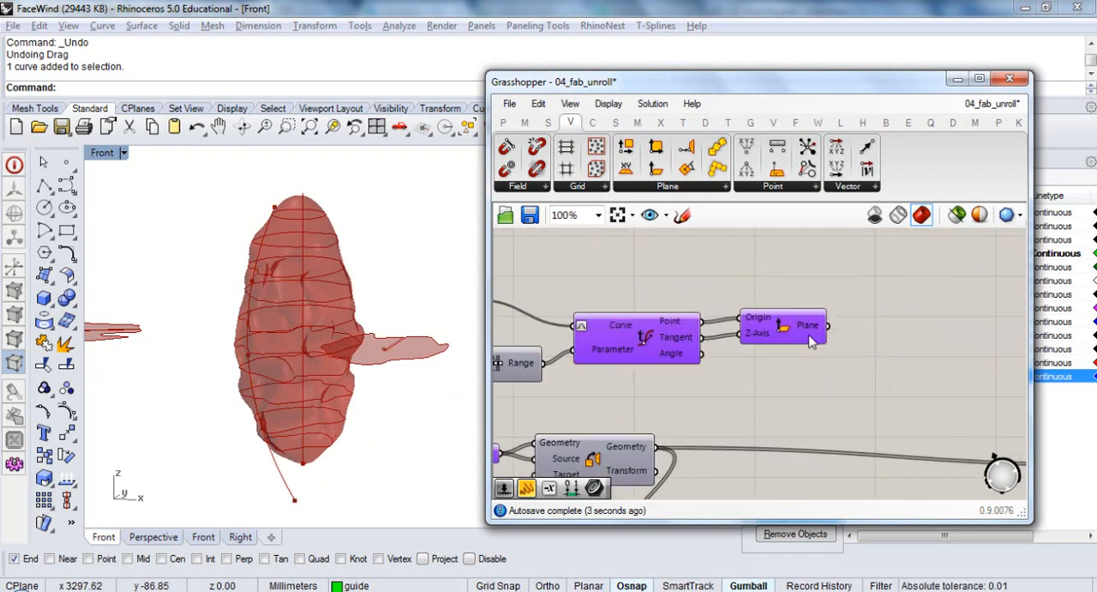
pyautogui.click(796, 330)
pyautogui.scroll(-3, 832, 380)
pyautogui.click(833, 387)
pyautogui.moveTo(852, 338); pyautogui.dragTo(832, 347, button='right')
pyautogui.scroll(3, 832, 339)
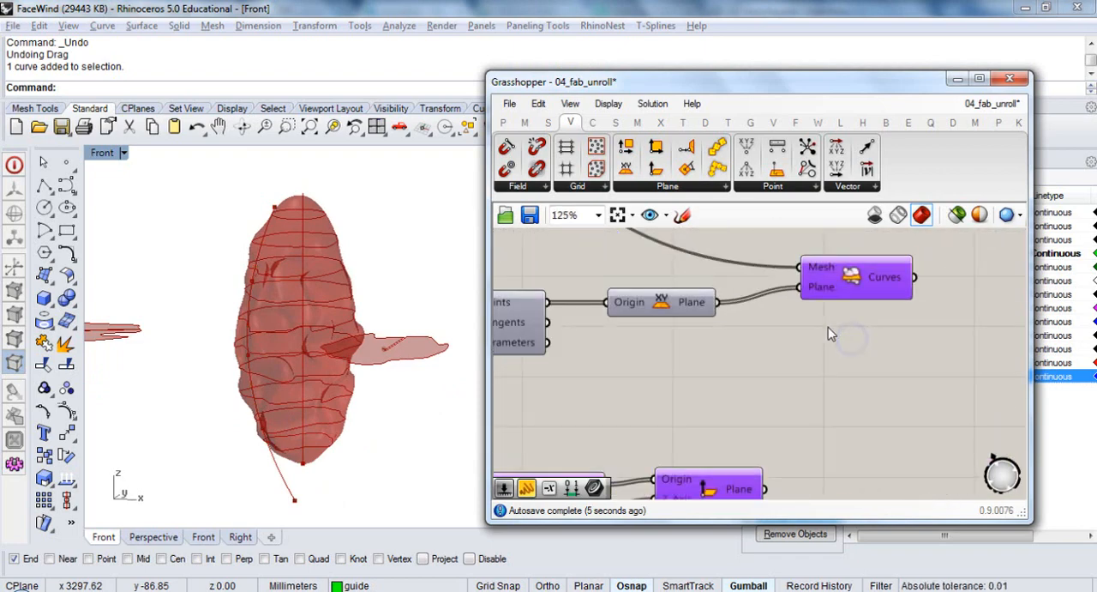
pyautogui.click(855, 283)
pyautogui.scroll(-2, 860, 318)
pyautogui.scroll(-1, 856, 313)
pyautogui.moveTo(854, 311); pyautogui.dragTo(860, 384)
# Connect the Plane Normal component's Plane output to the duplicated section component's Plane input and view the slices from the front
pyautogui.scroll(3, 850, 388)
pyautogui.moveTo(770, 411); pyautogui.dragTo(829, 407)
pyautogui.moveTo(407, 400); pyautogui.dragTo(451, 395, button='right')
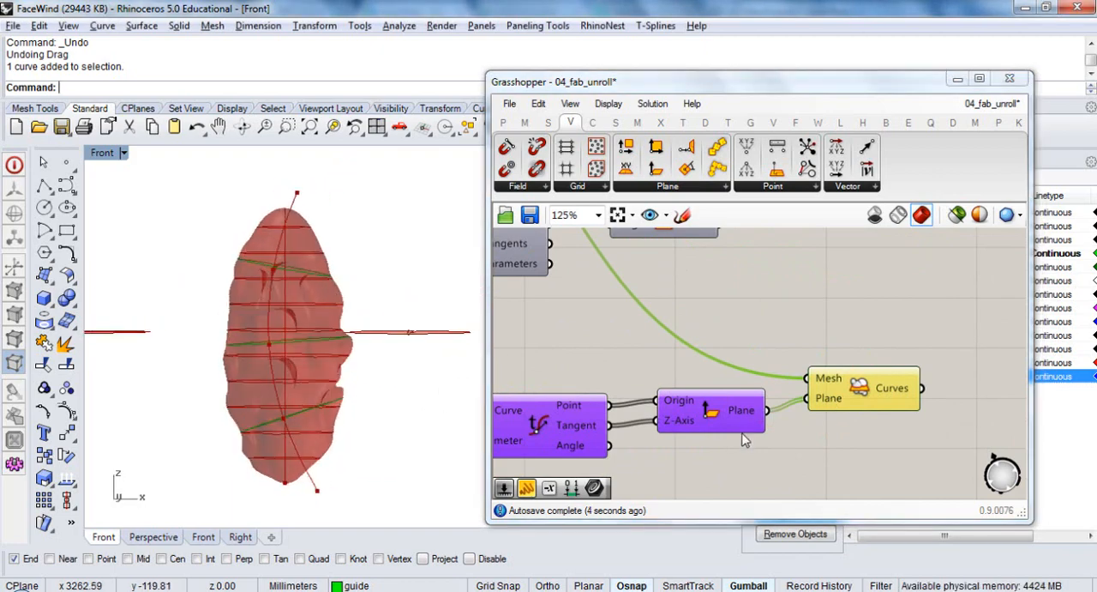
# Set the number slider feeding the Range steps to 8
pyautogui.moveTo(741, 433); pyautogui.dragTo(904, 387, button='right')
pyautogui.scroll(-2, 904, 388)
pyautogui.scroll(1, 576, 417)
pyautogui.scroll(2, 577, 417)
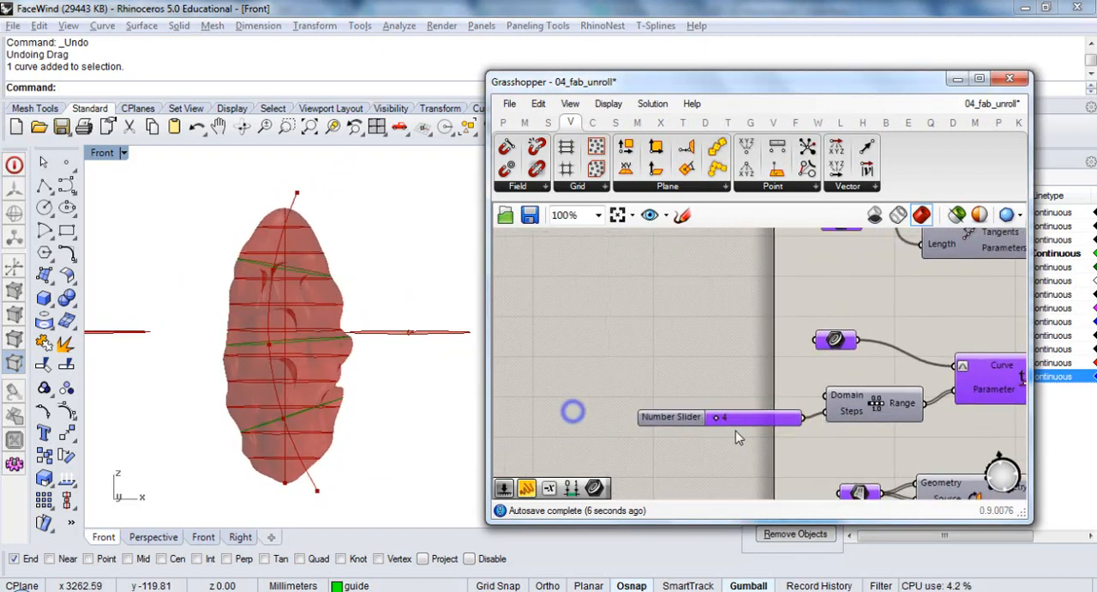
pyautogui.moveTo(708, 413); pyautogui.dragTo(714, 414)
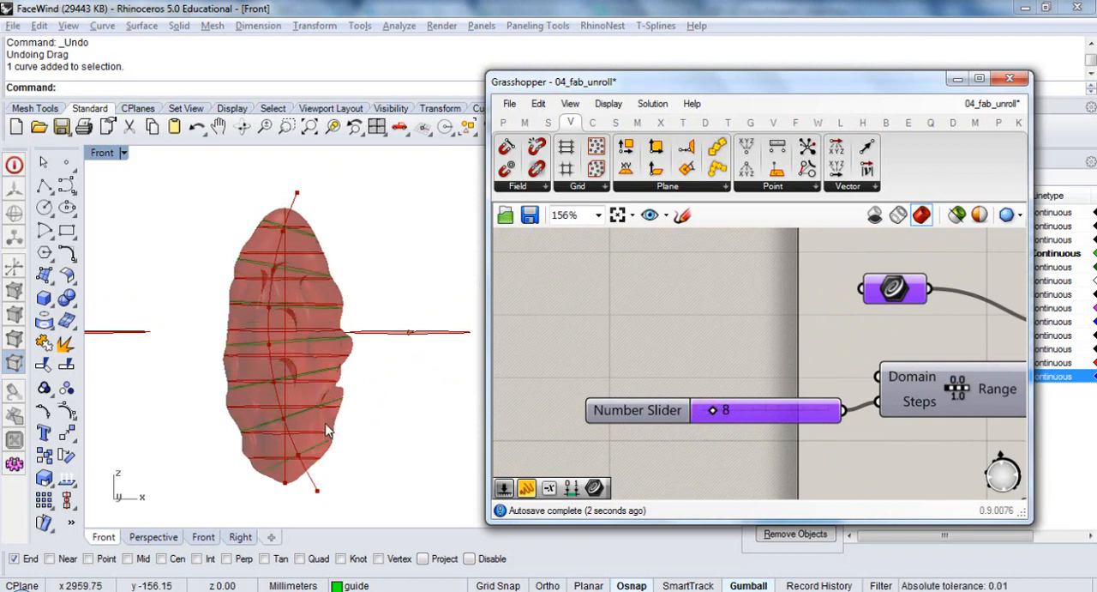
# Examine the perpendicular section curves along the guide curve, checking their tilt and spacing through the mesh form
pyautogui.keyDown('ctrl'); pyautogui.keyDown('shift'); pyautogui.moveTo(381, 399); pyautogui.dragTo(317, 425, button='right'); pyautogui.keyUp('shift'); pyautogui.keyUp('ctrl')
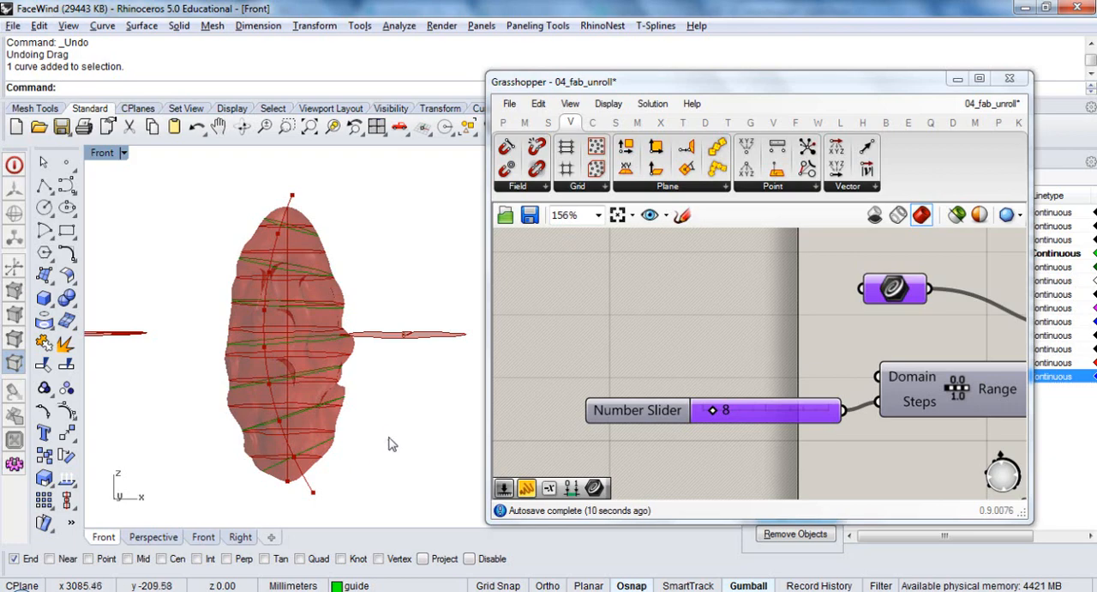
pyautogui.keyDown('ctrl'); pyautogui.keyDown('shift'); pyautogui.moveTo(386, 441); pyautogui.dragTo(324, 440, button='right'); pyautogui.keyUp('shift'); pyautogui.keyUp('ctrl')
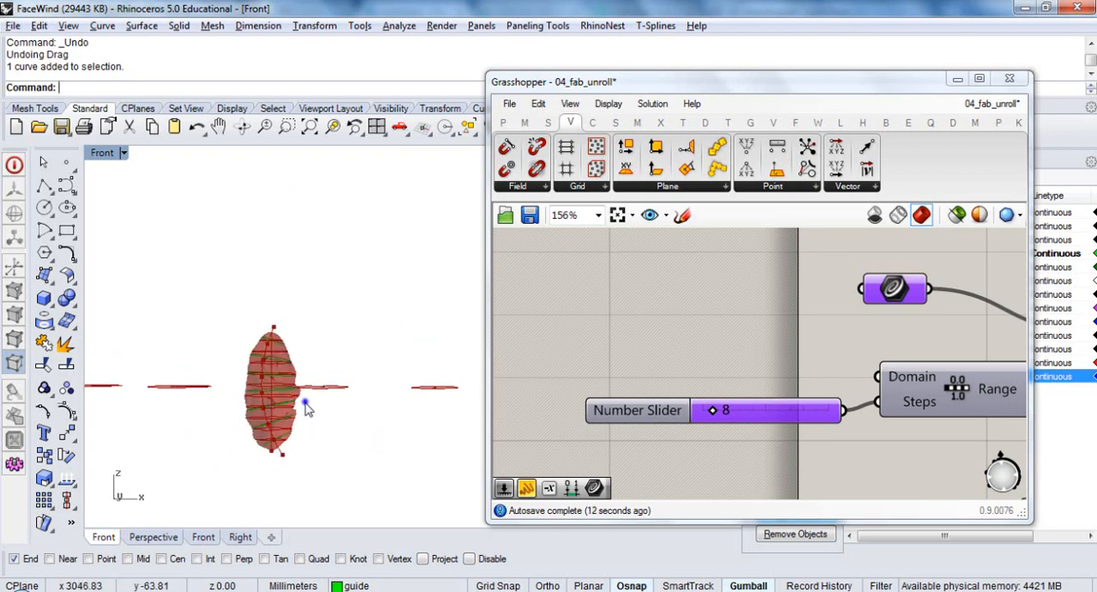
pyautogui.keyDown('ctrl'); pyautogui.keyDown('shift'); pyautogui.moveTo(306, 404); pyautogui.dragTo(291, 455, button='right'); pyautogui.keyUp('shift'); pyautogui.keyUp('ctrl')
pyautogui.scroll(6, 291, 420)
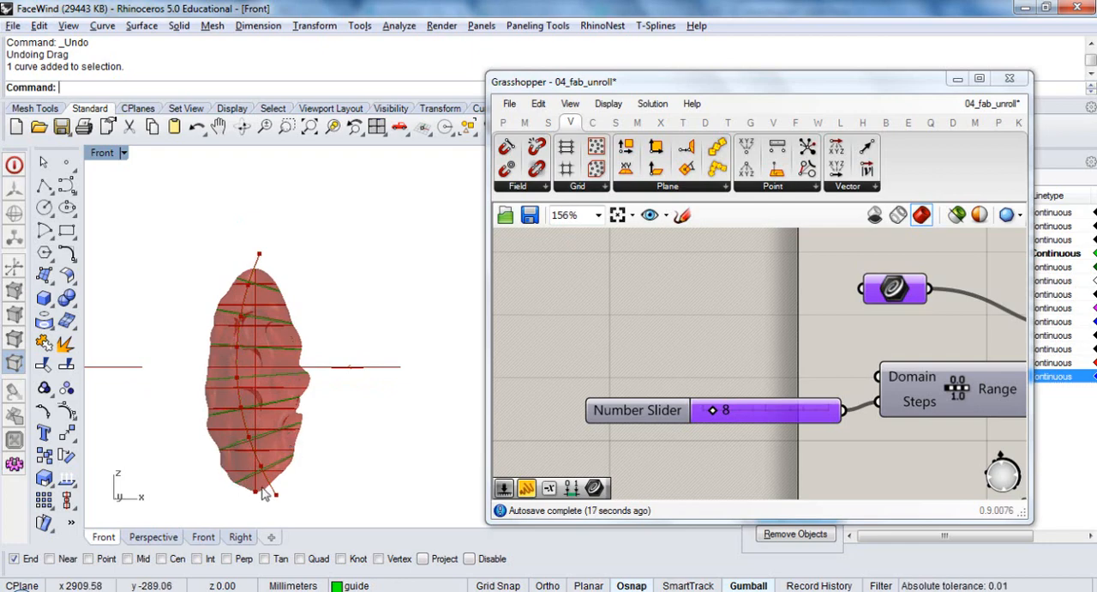
pyautogui.scroll(3, 265, 491)
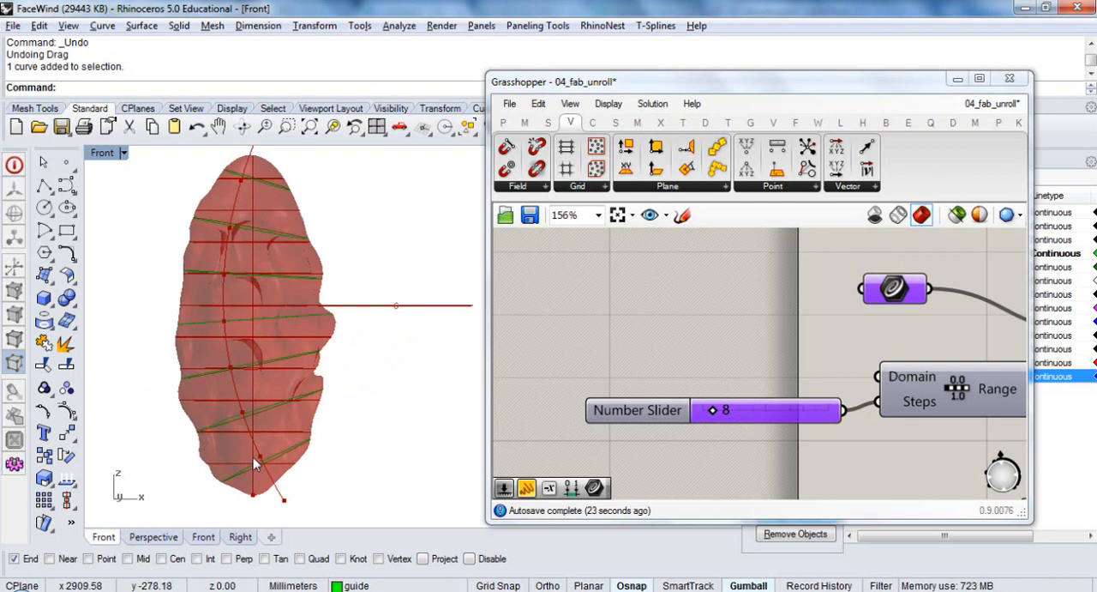
pyautogui.scroll(-6, 251, 447)
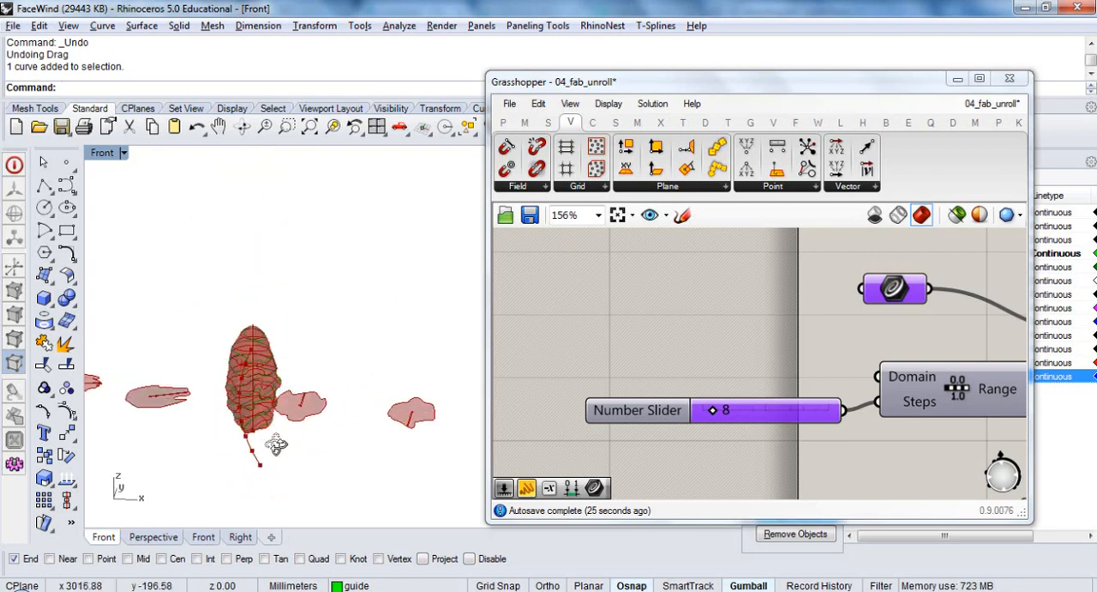
# Change the Rhino viewport to the world Top view and inspect the sections from above
pyautogui.write('t')
pyautogui.press('Return')
pyautogui.moveTo(272, 365); pyautogui.dragTo(269, 265, button='right')
pyautogui.scroll(5, 264, 427)
pyautogui.scroll(-5, 261, 419)
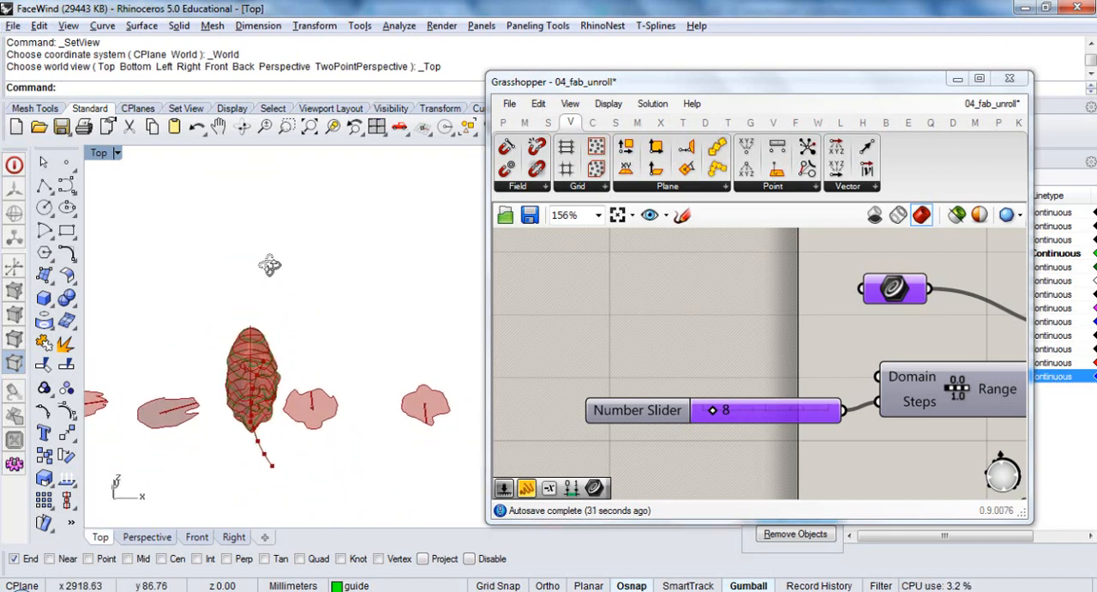
pyautogui.press('Home')
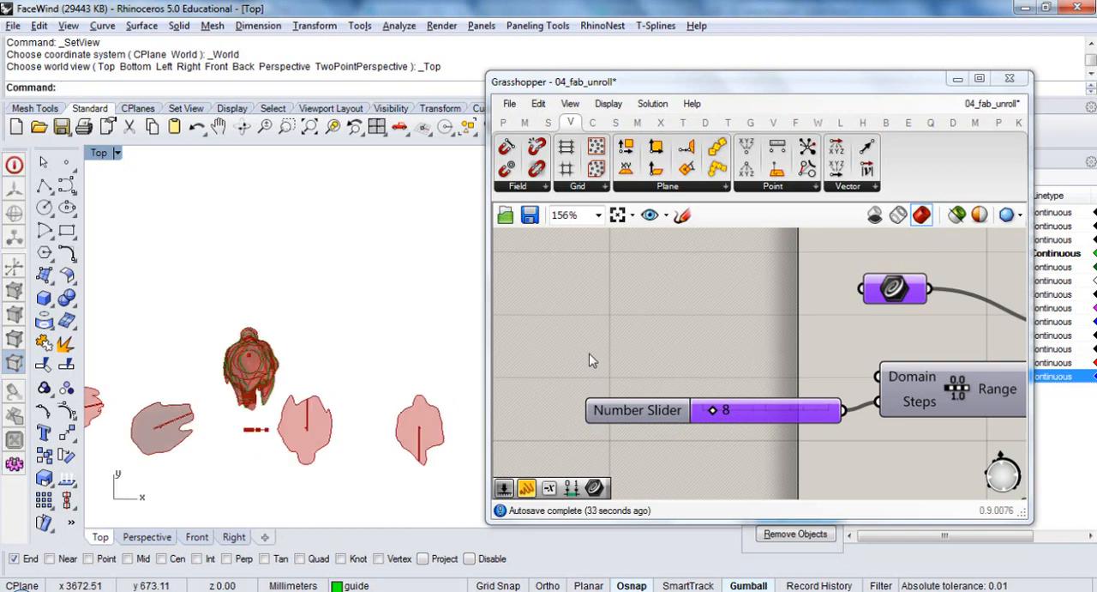
# Reposition the duplicated section component and the Evaluate Curve component to tidy the perpendicular plane branch
pyautogui.moveTo(735, 346); pyautogui.dragTo(608, 336, button='right')
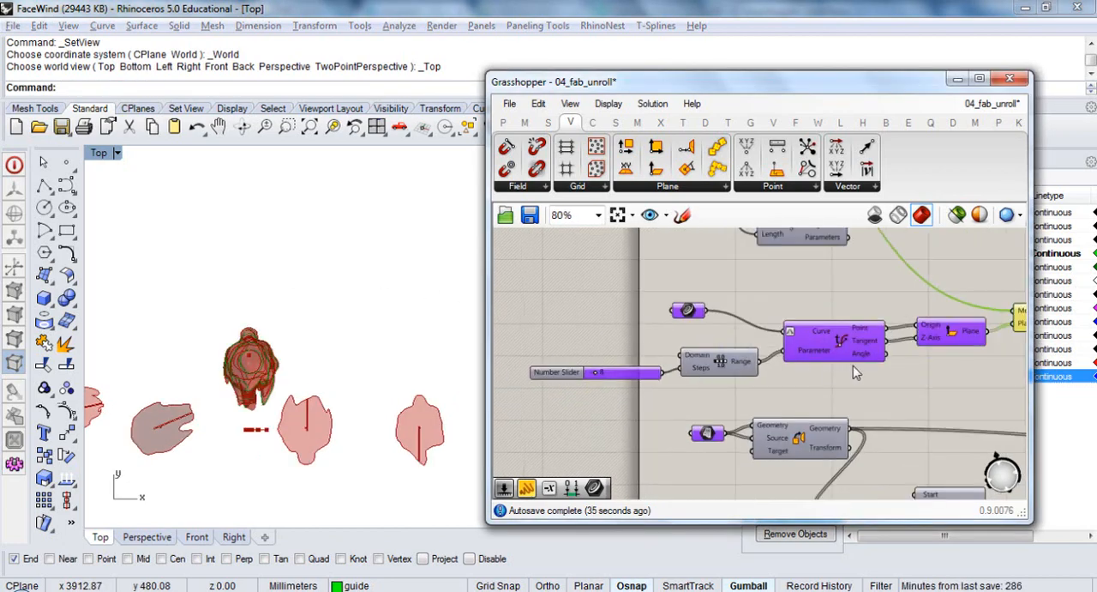
pyautogui.moveTo(853, 367); pyautogui.dragTo(710, 381, button='right')
pyautogui.moveTo(951, 372); pyautogui.dragTo(853, 399, button='right')
pyautogui.moveTo(810, 362); pyautogui.dragTo(813, 357)
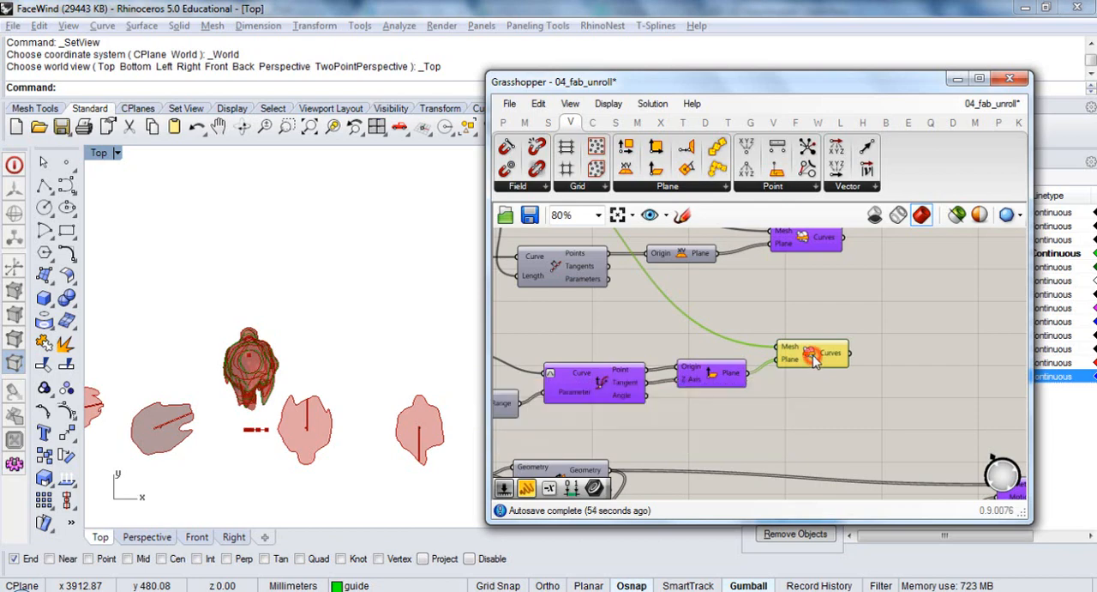
pyautogui.click(807, 387)
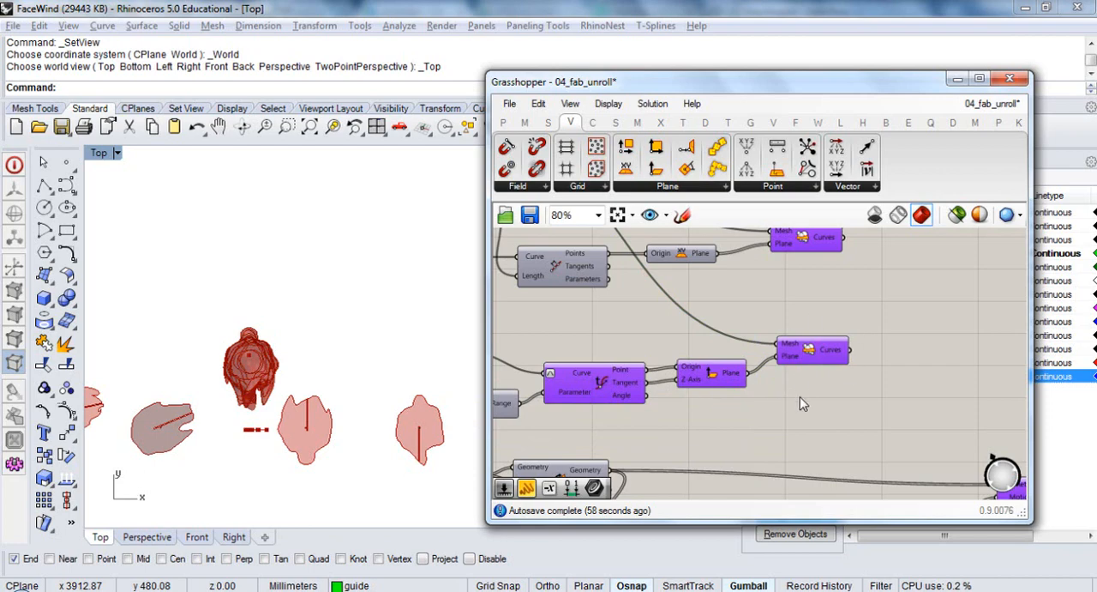
pyautogui.click(785, 405)
pyautogui.moveTo(595, 384); pyautogui.dragTo(599, 373)
# Turn off the preview of the Evaluate Curve and Plane Normal components
pyautogui.click(656, 410)
pyautogui.moveTo(711, 402); pyautogui.dragTo(607, 353)
pyautogui.hotkey('ctrl', 'q')
pyautogui.click(771, 404)
# Highlight the duplicated section component's curves in an angled view and shift the component closer to Plane Normal
pyautogui.click(810, 355)
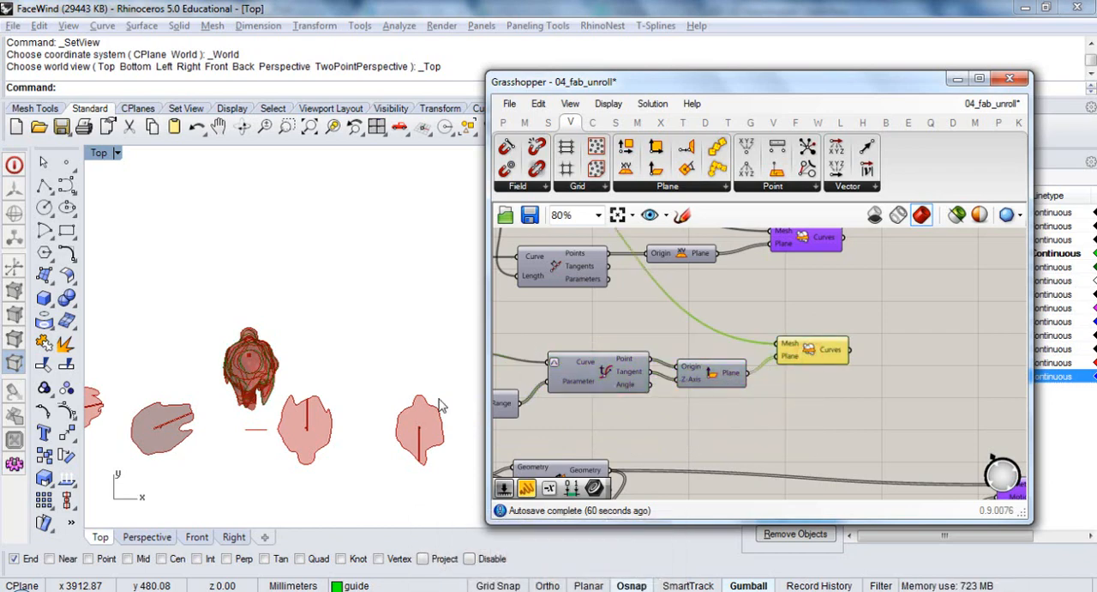
pyautogui.keyDown('ctrl'); pyautogui.keyDown('shift'); pyautogui.moveTo(310, 429); pyautogui.dragTo(363, 314, button='right'); pyautogui.keyUp('shift'); pyautogui.keyUp('ctrl')
pyautogui.moveTo(838, 375); pyautogui.dragTo(792, 365, button='right')
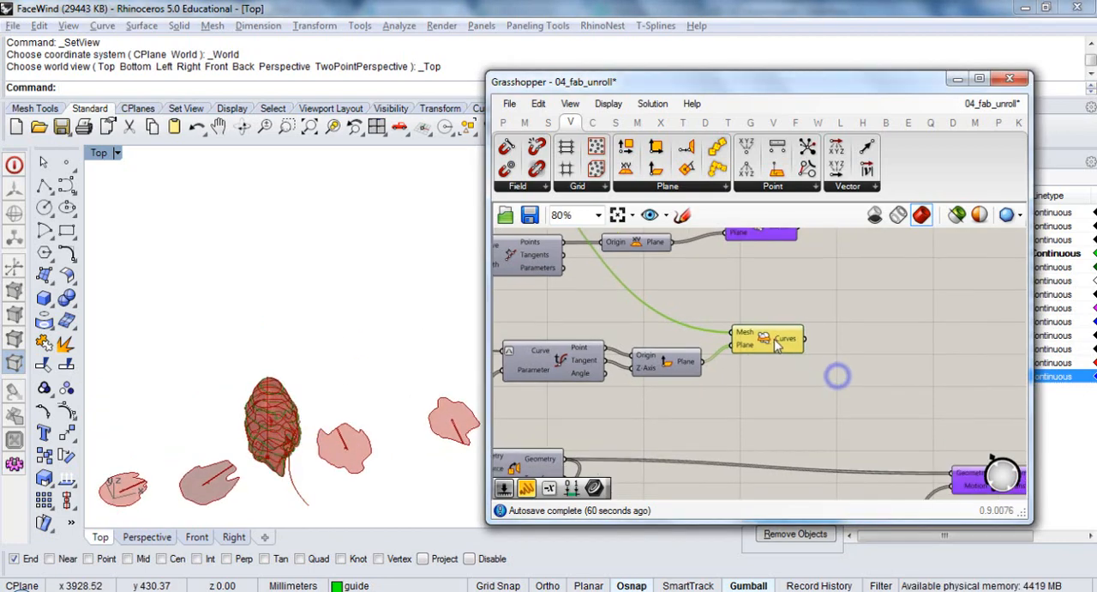
pyautogui.moveTo(778, 343); pyautogui.dragTo(774, 350)
pyautogui.click(836, 347)
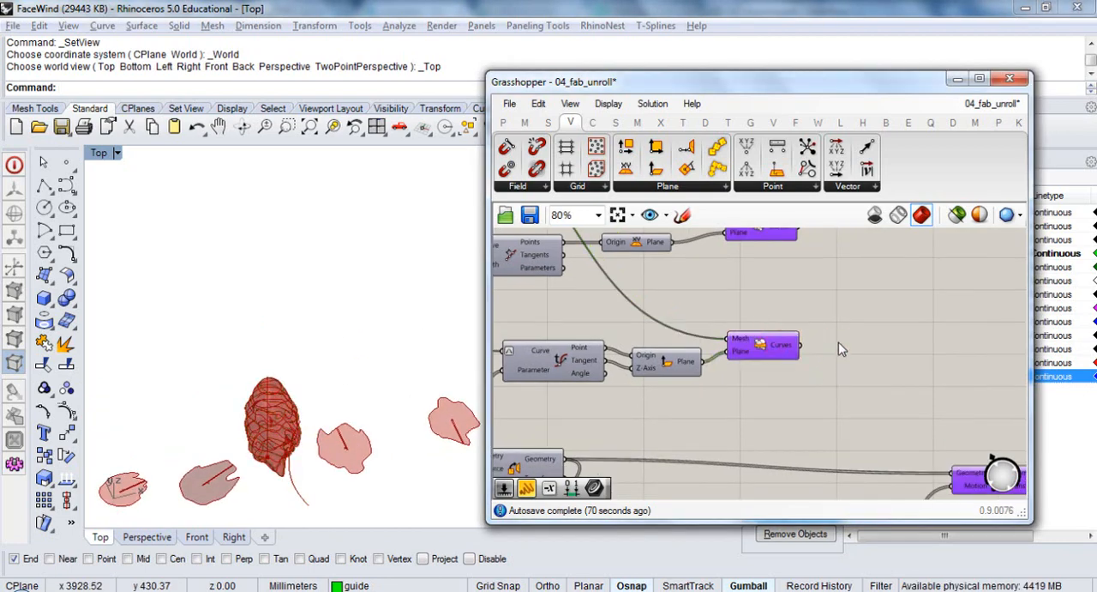
pyautogui.click(838, 345)
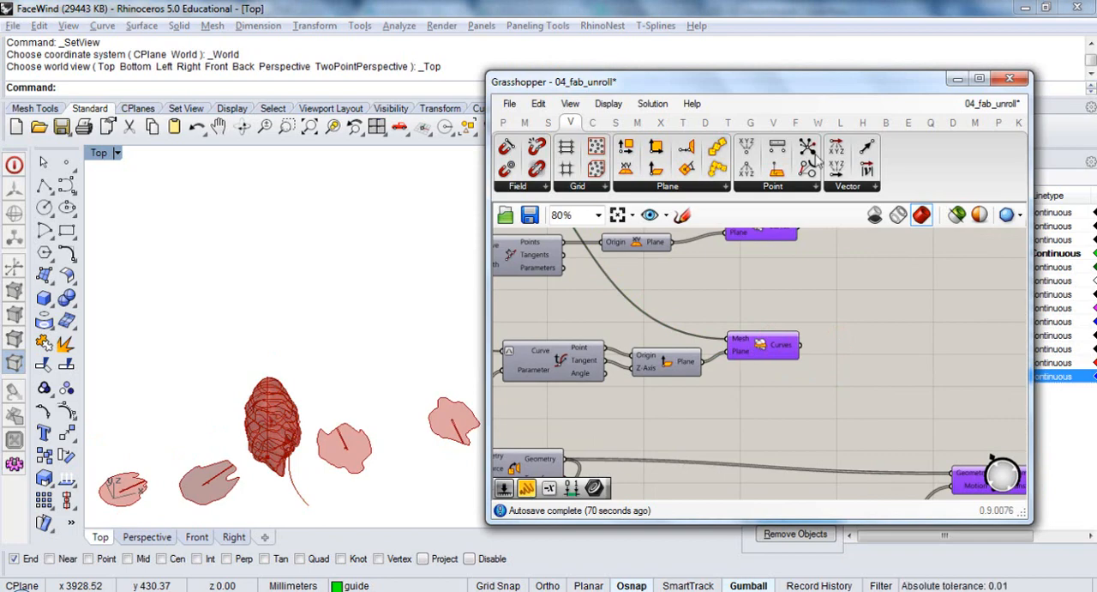
# Uncover the Rhino layer list and create a new layer named sketch
pyautogui.moveTo(857, 90); pyautogui.dragTo(593, 101)
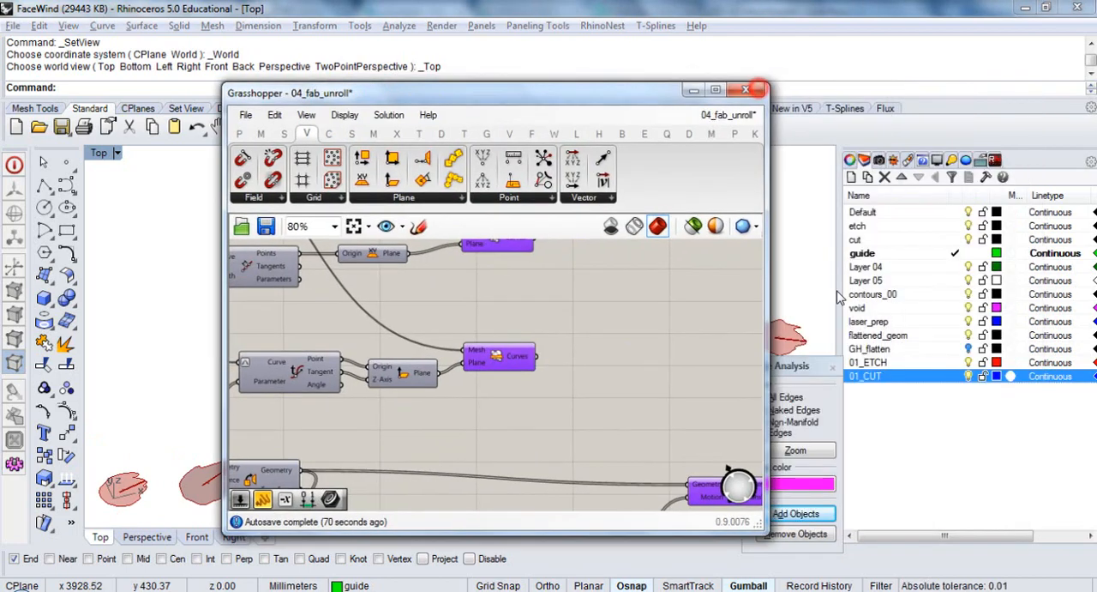
pyautogui.click(880, 422)
pyautogui.rightClick(881, 426)
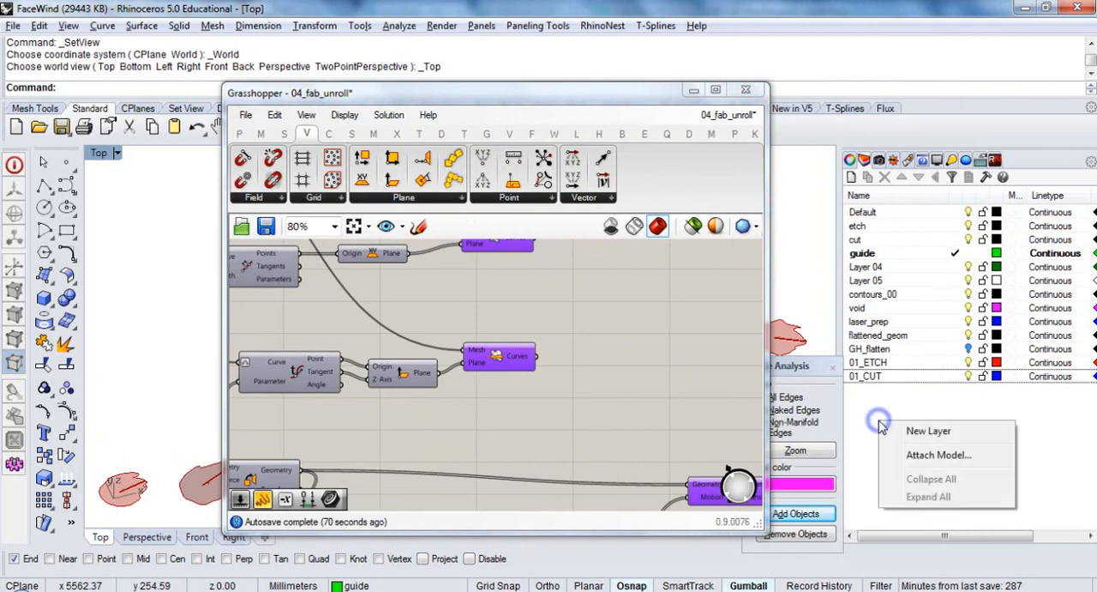
pyautogui.click(888, 427)
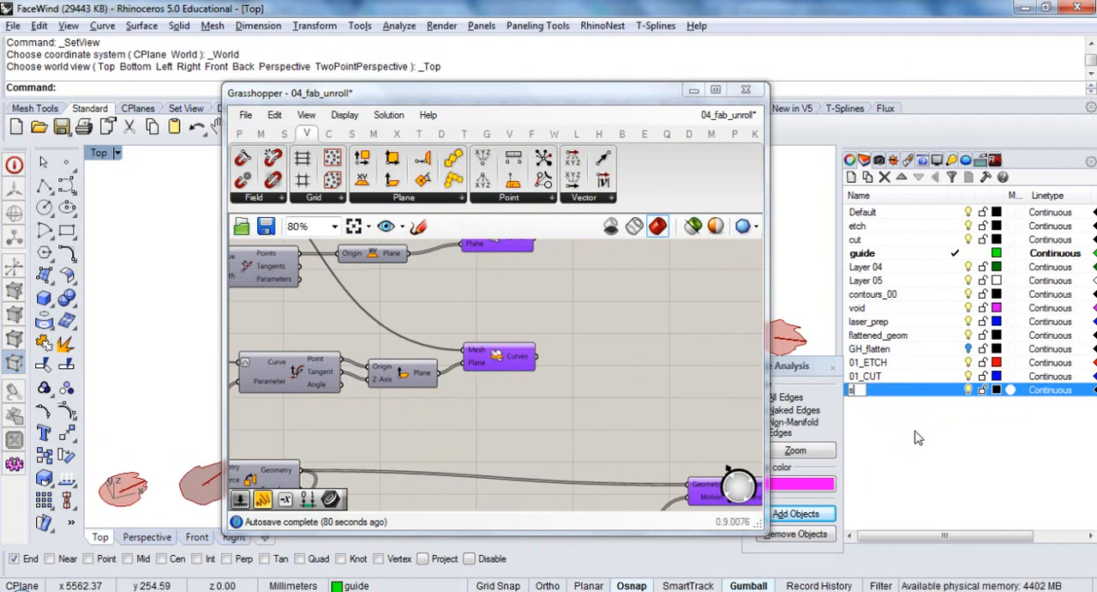
pyautogui.press('Return')
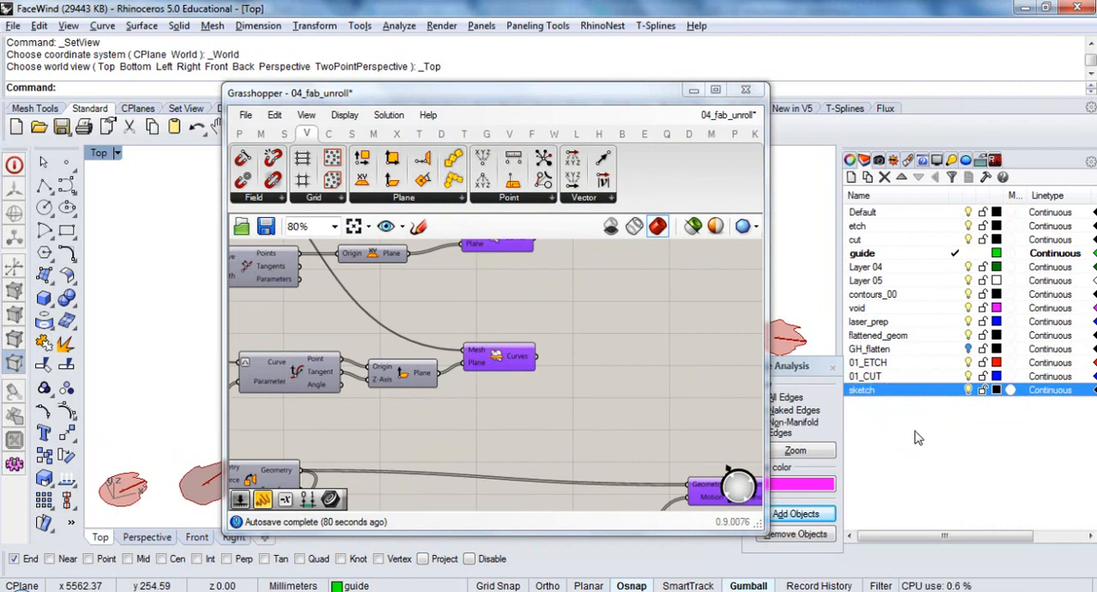
# Make the sketch layer current and set its colour to Orange
pyautogui.click(956, 391)
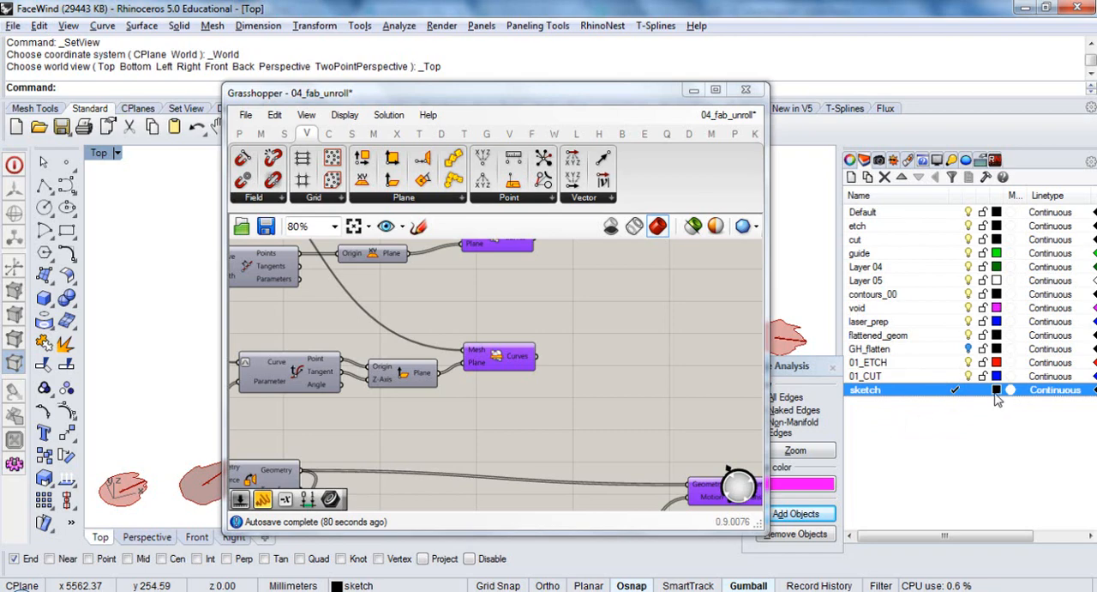
pyautogui.click(996, 390)
pyautogui.click(683, 200)
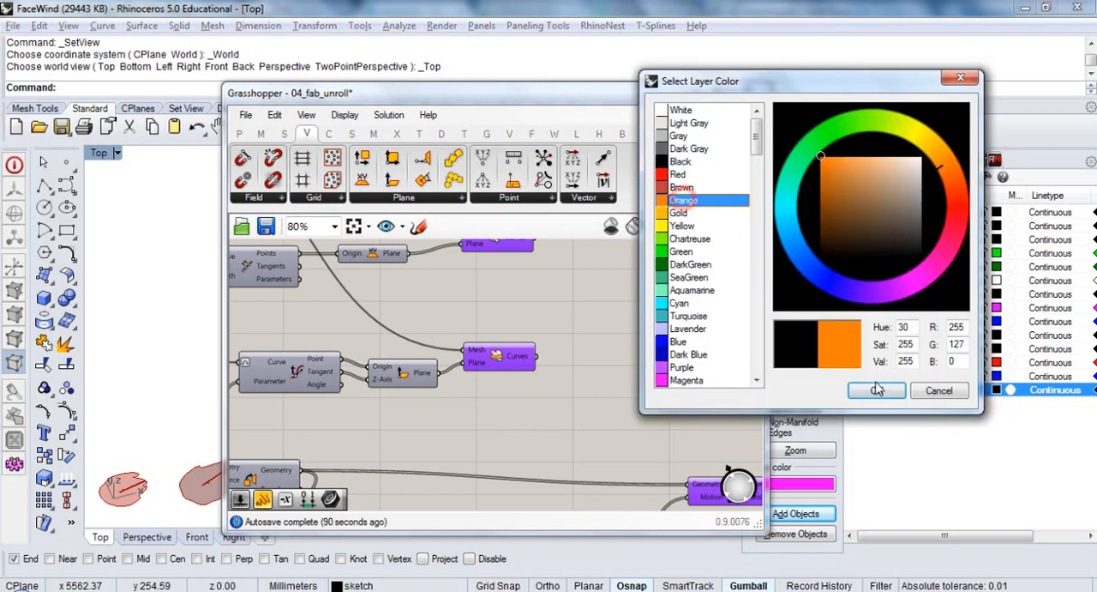
pyautogui.click(877, 390)
# Bake the duplicated section component's Curves output onto the sketch layer, with colour by layer and no grouping
pyautogui.moveTo(515, 368); pyautogui.dragTo(572, 374, button='right')
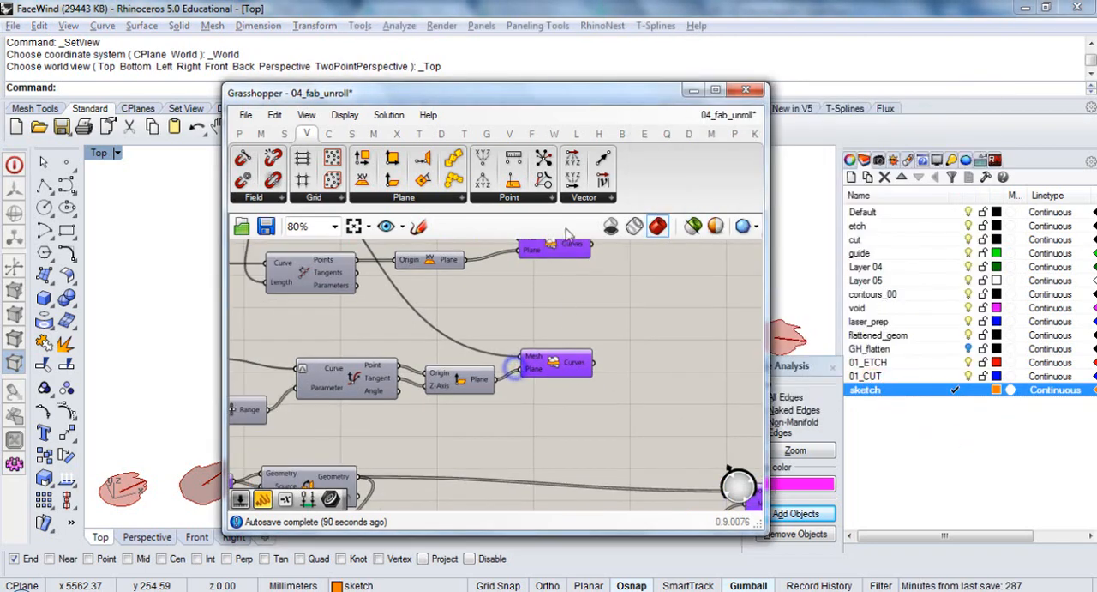
pyautogui.moveTo(554, 103); pyautogui.dragTo(803, 111)
pyautogui.click(813, 367)
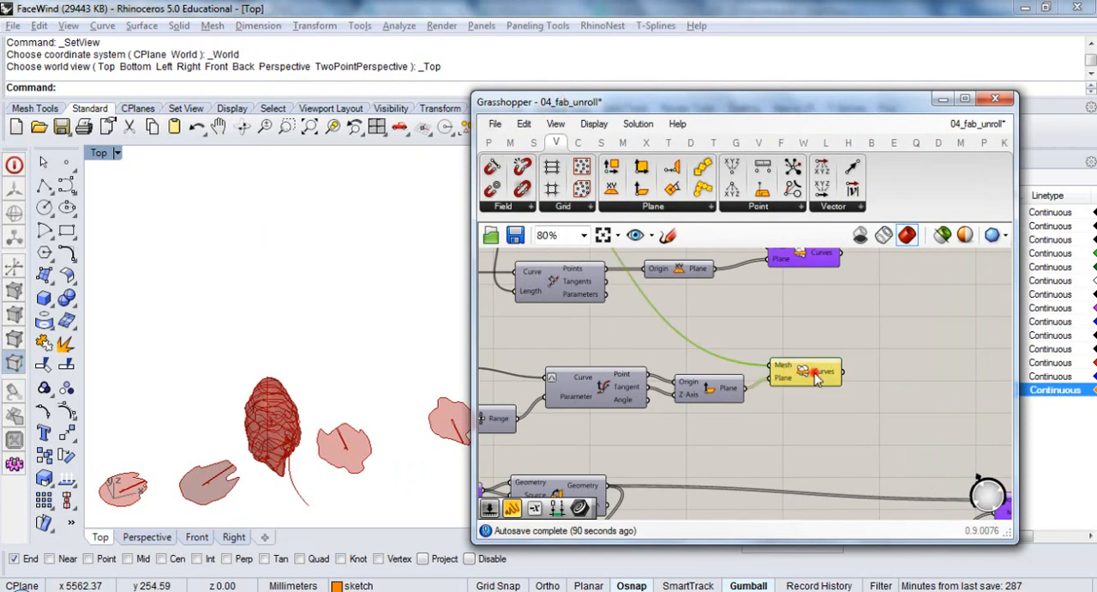
pyautogui.rightClick(818, 371)
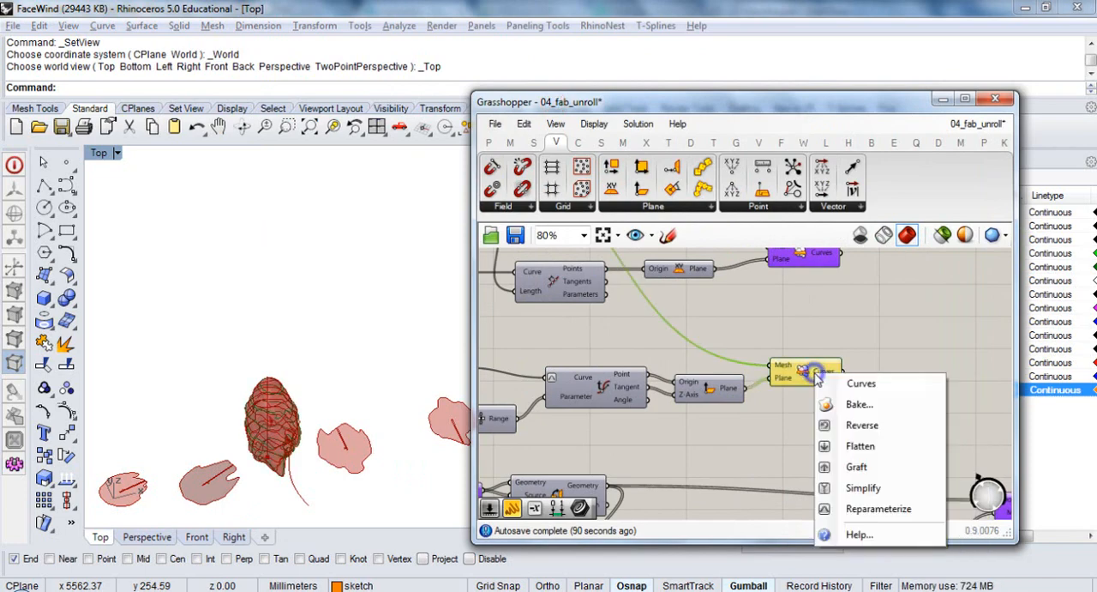
pyautogui.click(848, 404)
pyautogui.click(844, 417)
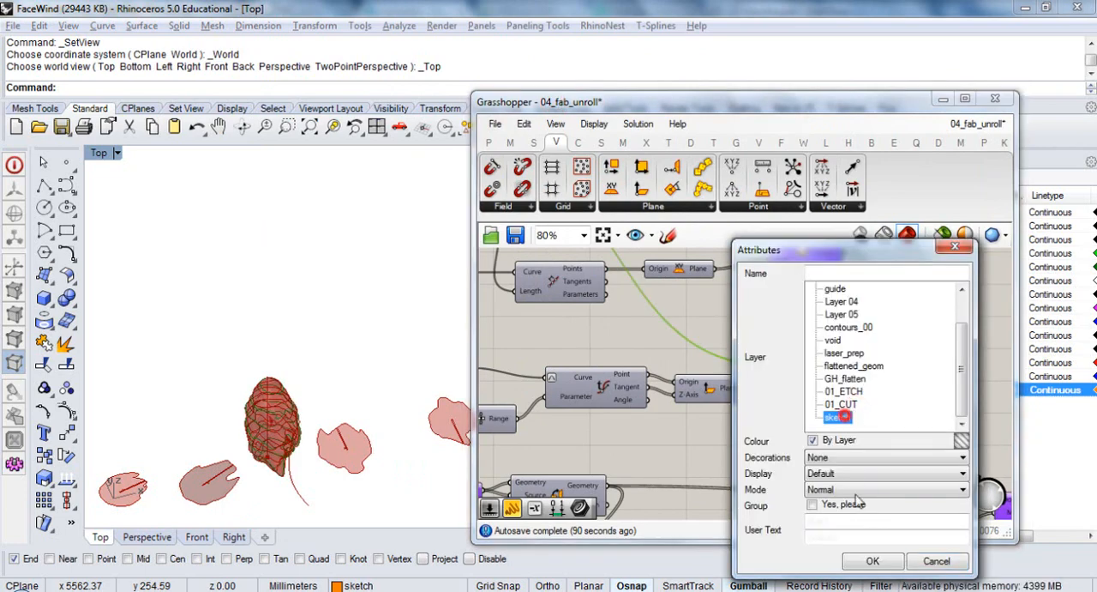
pyautogui.click(873, 560)
pyautogui.click(862, 429)
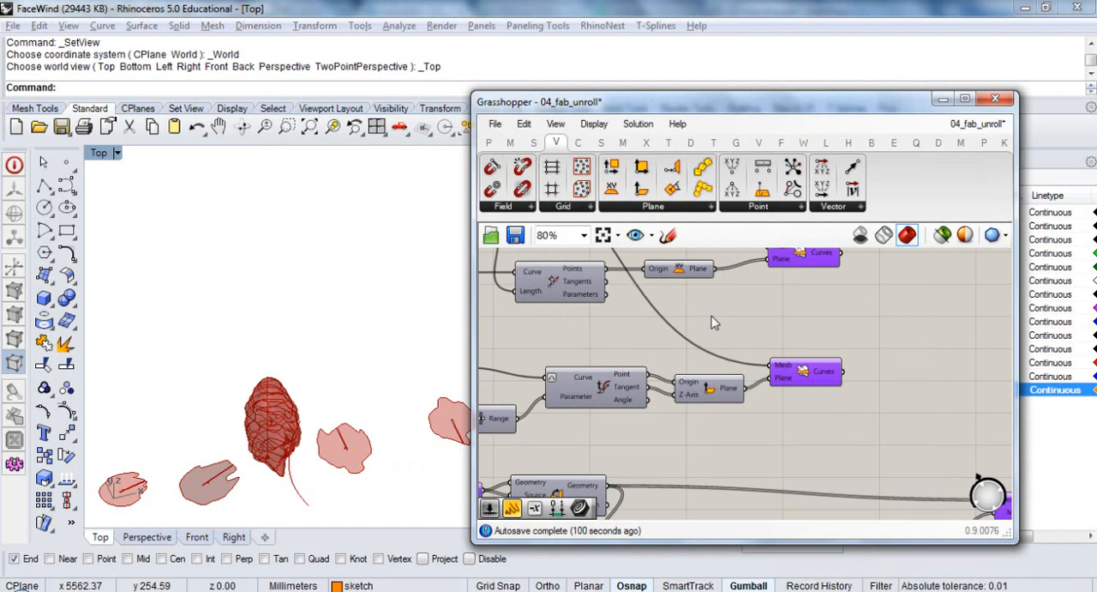
# Highlight the source mesh parameter and examine the mesh together with its section curves from above and at an angle
pyautogui.scroll(-2, 677, 341)
pyautogui.moveTo(677, 337); pyautogui.dragTo(677, 406, button='right')
pyautogui.scroll(1, 677, 327)
pyautogui.click(632, 318)
pyautogui.moveTo(384, 375); pyautogui.dragTo(354, 412, button='right')
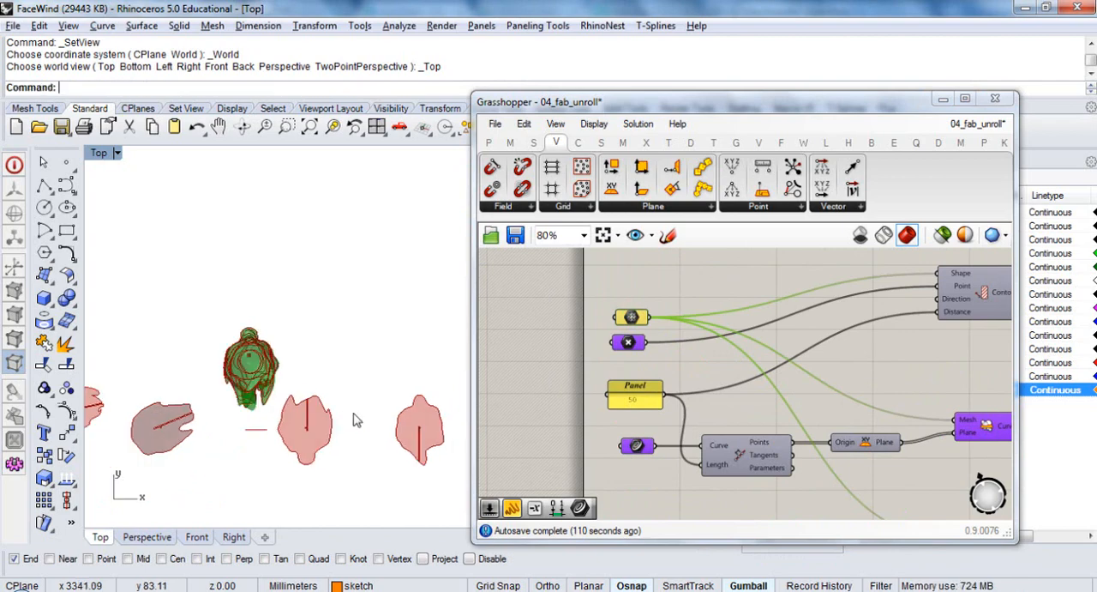
pyautogui.scroll(2, 245, 407)
pyautogui.scroll(2, 245, 406)
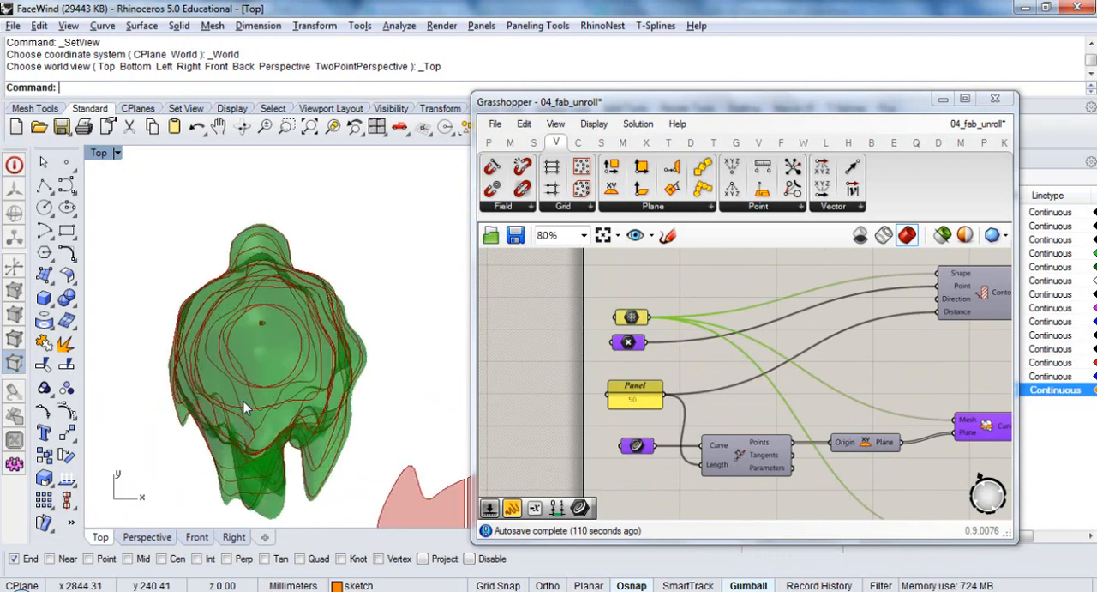
pyautogui.moveTo(264, 361); pyautogui.dragTo(316, 249, button='right')
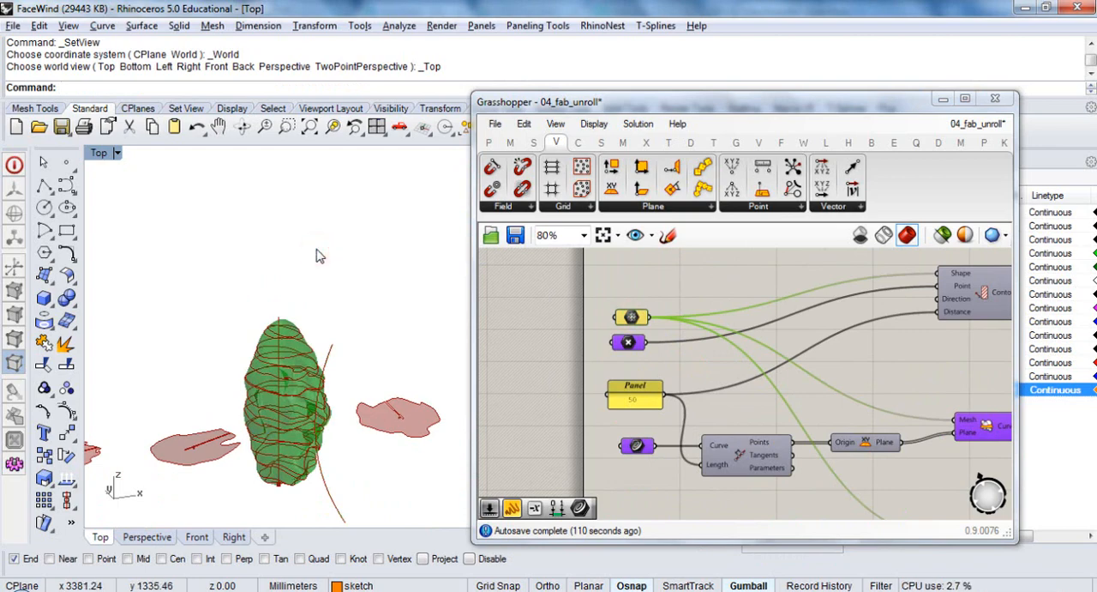
# Select the newly baked section curves in Rhino with SelLast and collapse the Grasshopper window to reveal the whole model
pyautogui.press('Return')
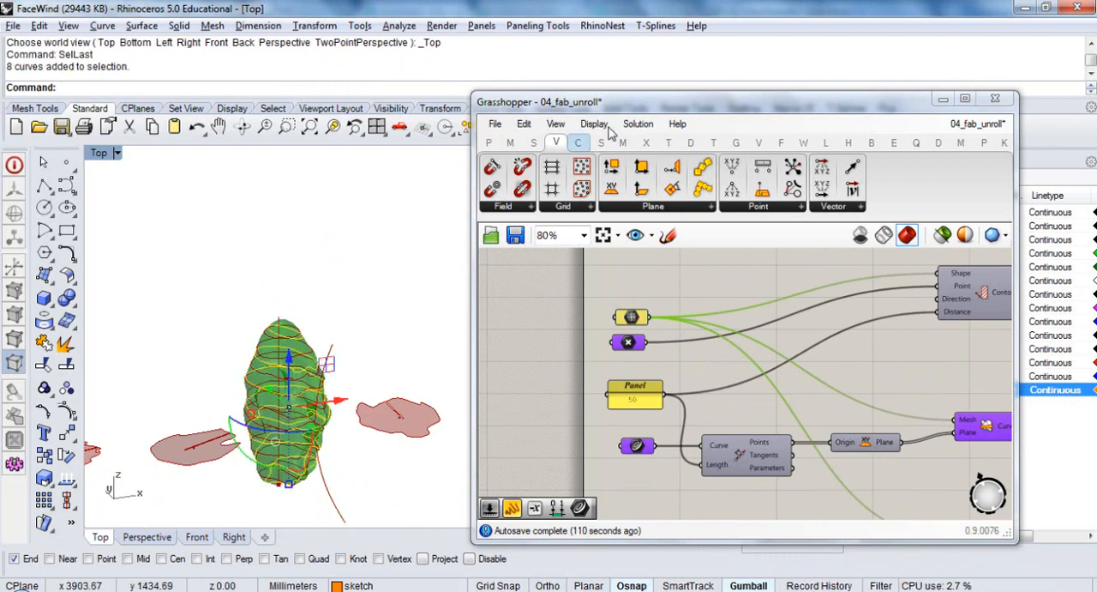
pyautogui.doubleClick(624, 102)
pyautogui.keyDown('shift'); pyautogui.moveTo(584, 337); pyautogui.dragTo(456, 343, button='right'); pyautogui.keyUp('shift')
pyautogui.scroll(-12, 443, 357)
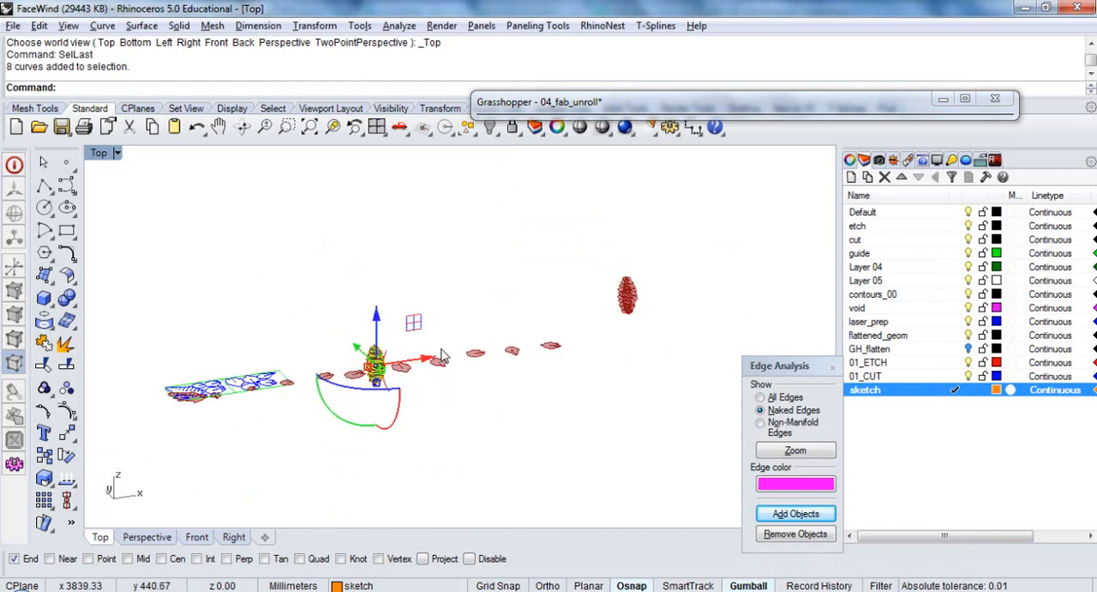
# Move the selected section curves along the positive X axis, well clear of the original model, and deselect them
pyautogui.moveTo(557, 347); pyautogui.dragTo(531, 374, button='right')
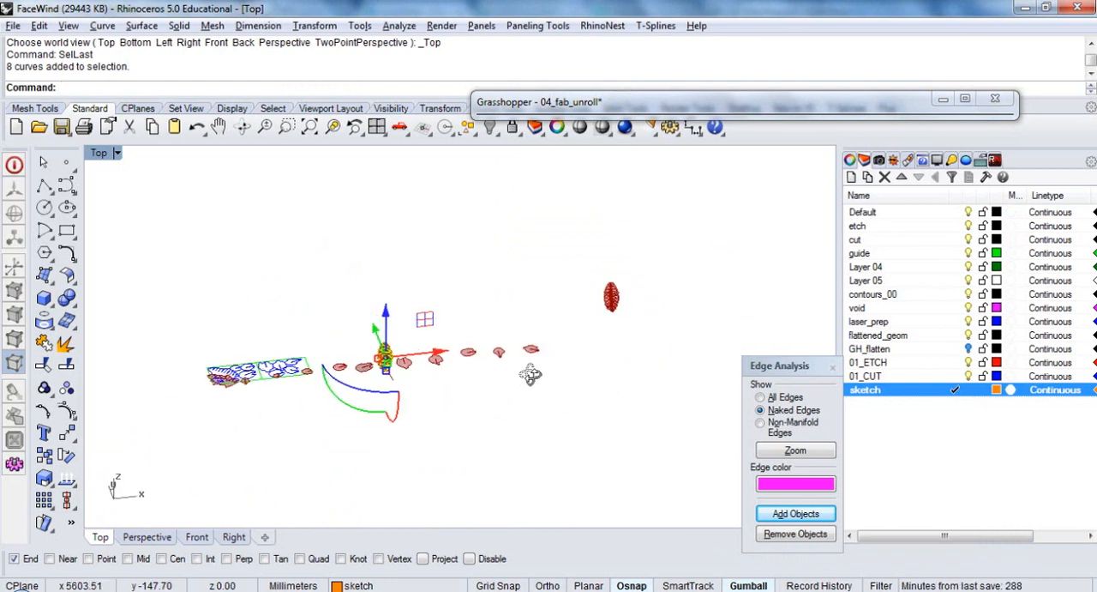
pyautogui.scroll(2, 462, 347)
pyautogui.scroll(1, 460, 347)
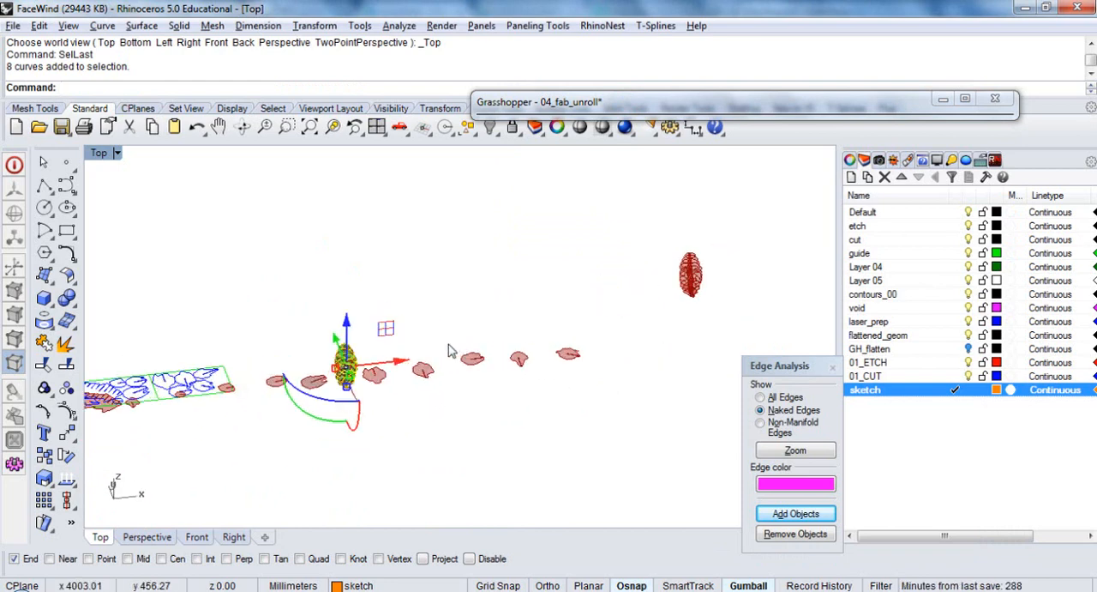
pyautogui.click(405, 366)
pyautogui.write('5000')
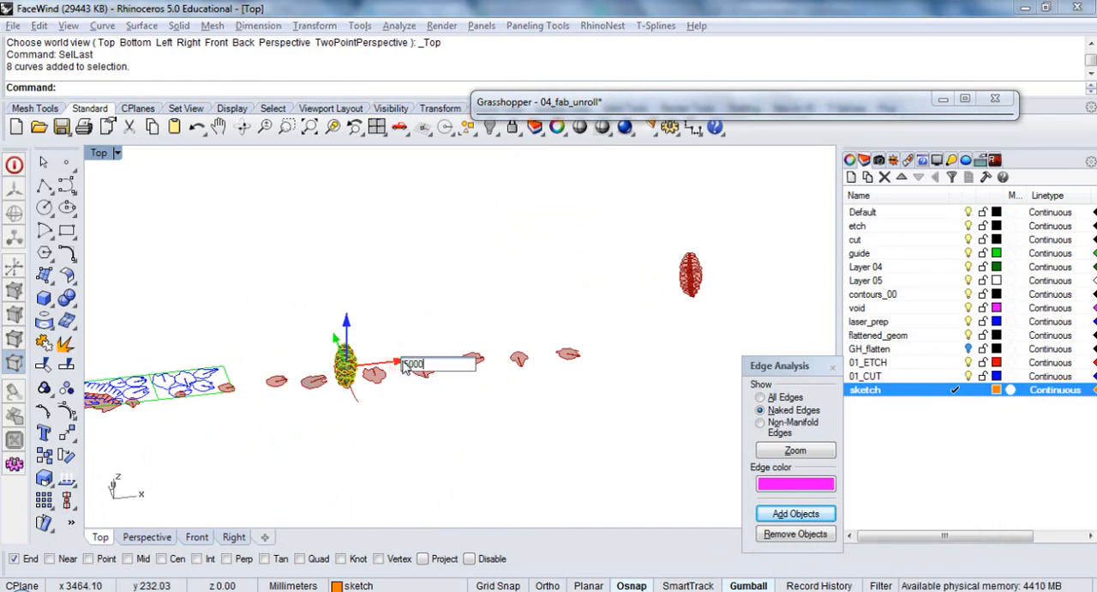
pyautogui.press('Return')
pyautogui.click(525, 413)
pyautogui.scroll(-6, 411, 399)
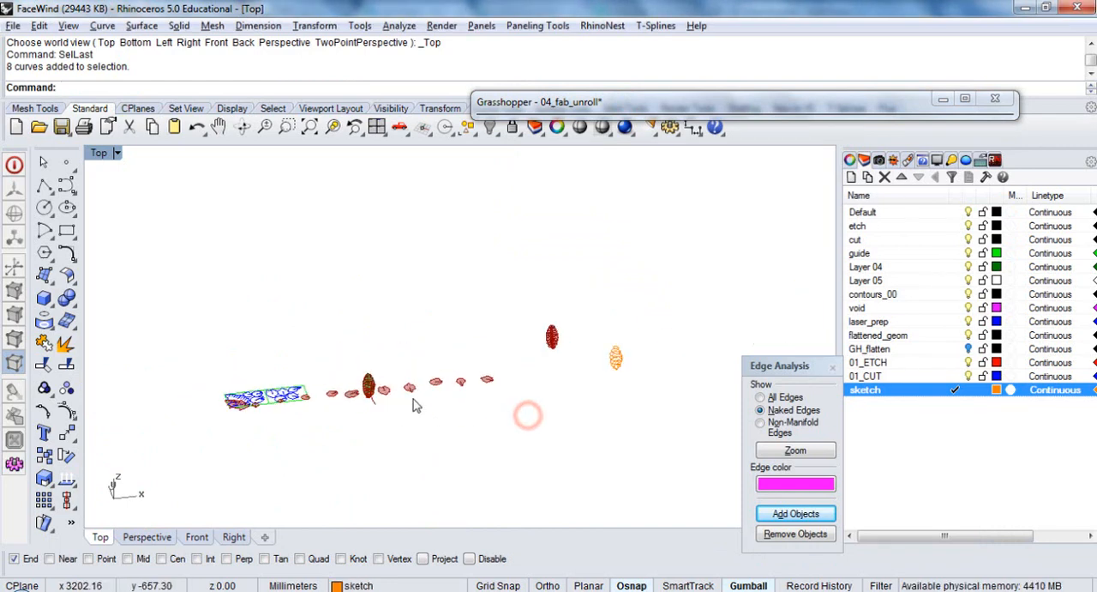
# Examine the relocated section curves up close and from the top view alongside the surrounding geometry
pyautogui.scroll(6, 636, 363)
pyautogui.scroll(5, 609, 441)
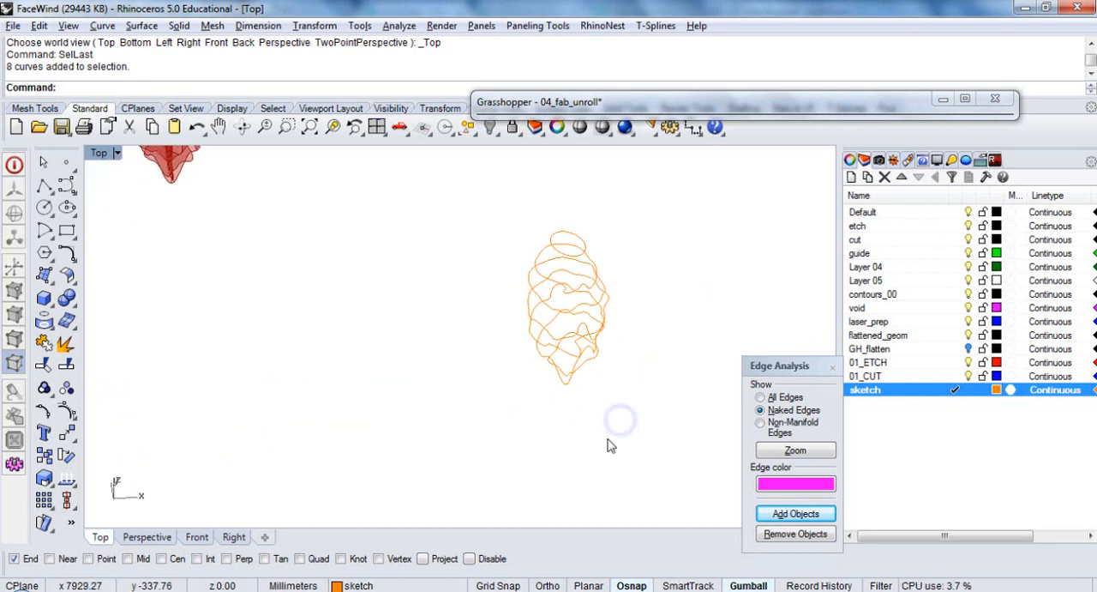
pyautogui.press('Return')
pyautogui.scroll(-6, 599, 452)
pyautogui.moveTo(635, 352); pyautogui.dragTo(637, 396, button='right')
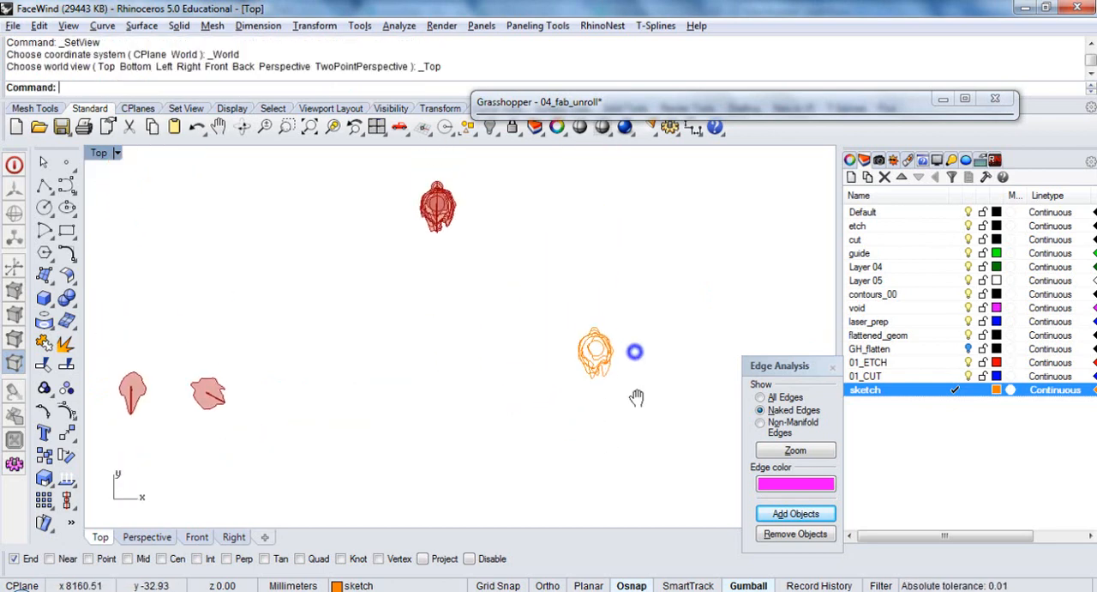
pyautogui.scroll(-4, 650, 399)
pyautogui.scroll(-2, 652, 397)
pyautogui.scroll(2, 173, 270)
pyautogui.moveTo(511, 358); pyautogui.dragTo(425, 351, button='right')
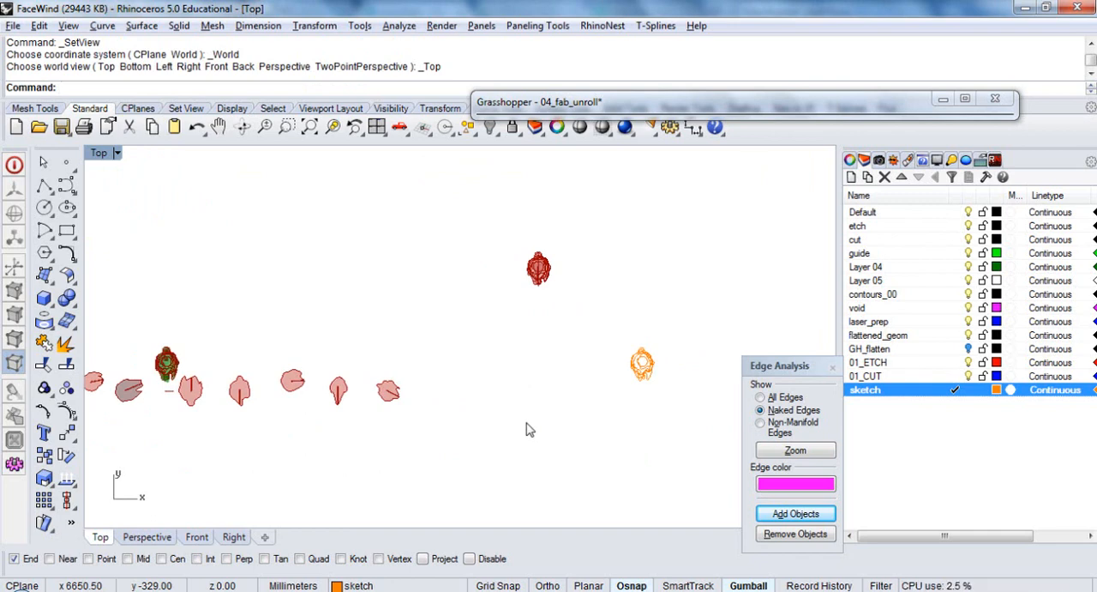
pyautogui.moveTo(368, 384); pyautogui.dragTo(418, 378, button='right')
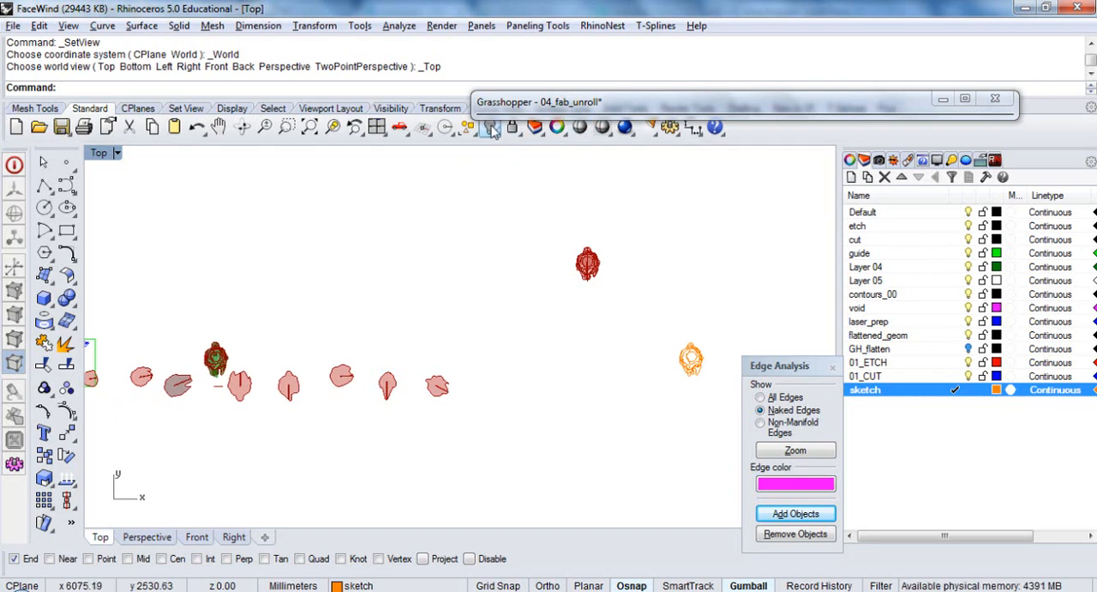
# Show all hidden objects and move the orange section curves along the positive Y axis, above the rows of models
pyautogui.rightClick(490, 127)
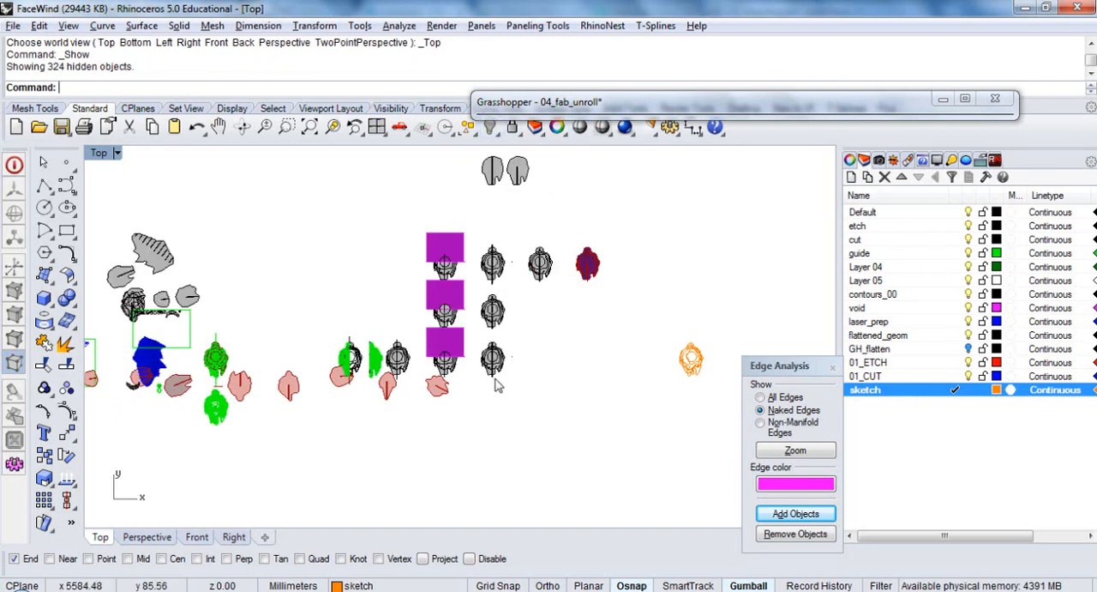
pyautogui.moveTo(565, 360); pyautogui.dragTo(476, 346, button='right')
pyautogui.moveTo(586, 368); pyautogui.dragTo(587, 370)
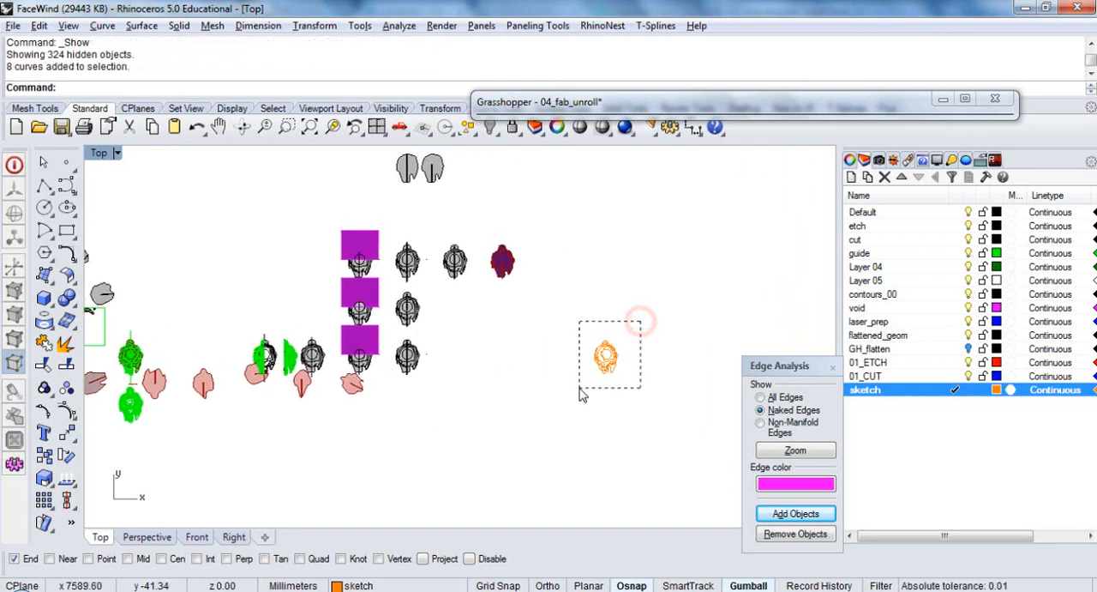
pyautogui.click(606, 314)
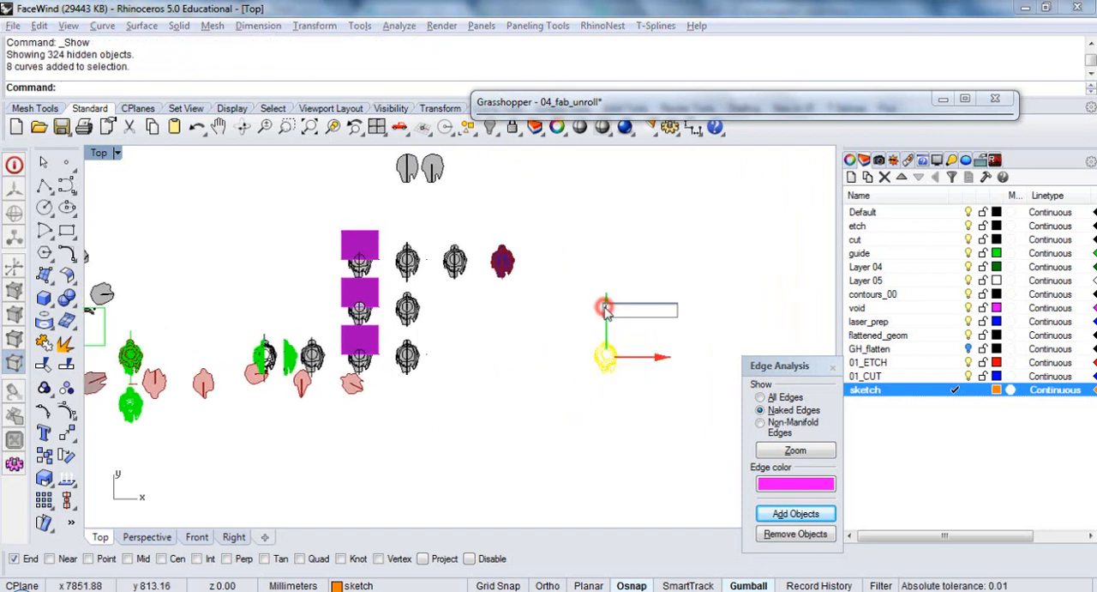
pyautogui.write('150')
pyautogui.press('Return')
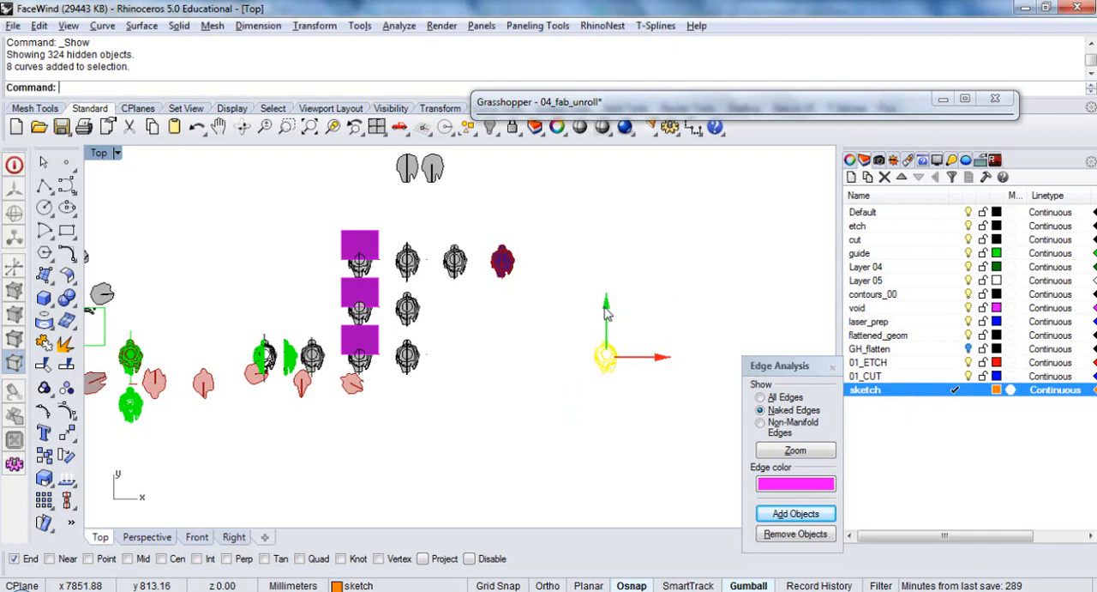
# Try the section curves one row lower along the Y axis, return them above the model rows and deselect them
pyautogui.click(610, 164)
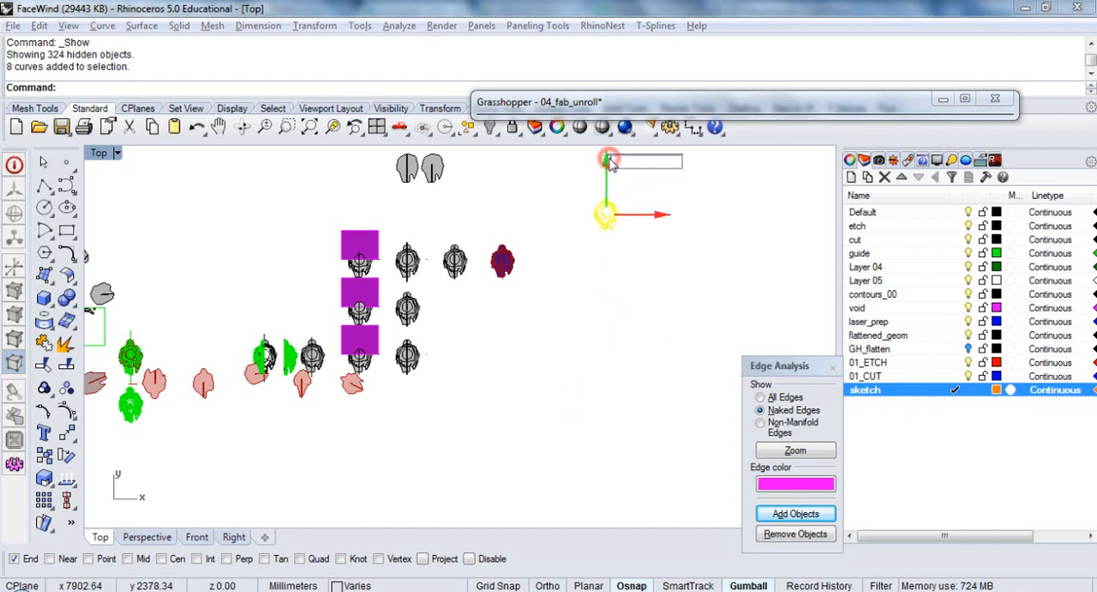
pyautogui.write('150')
pyautogui.press('Return')
pyautogui.scroll(5, 556, 312)
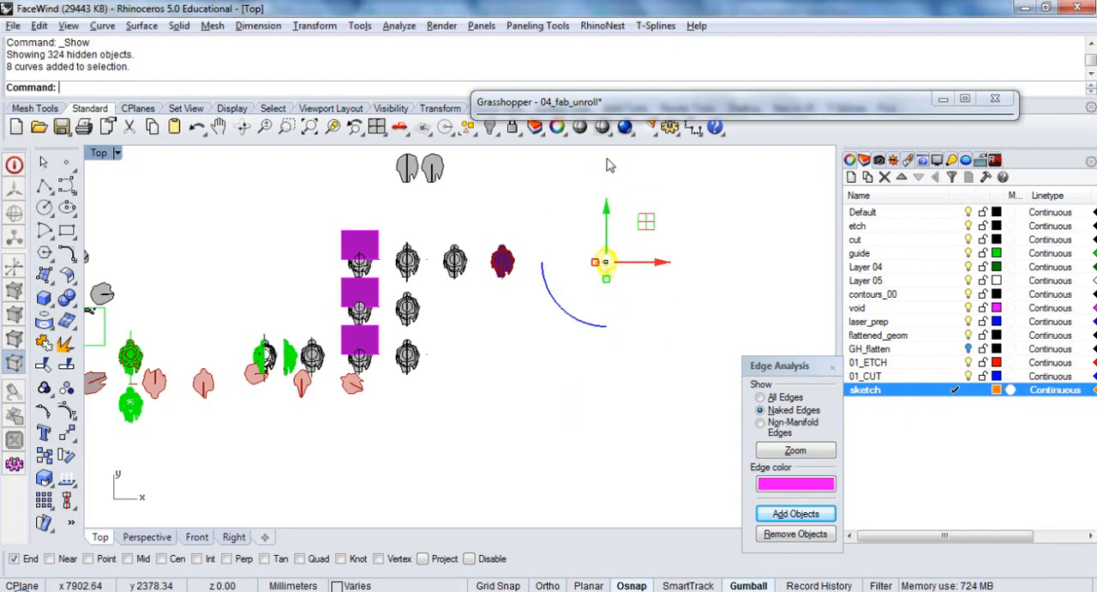
pyautogui.scroll(-3, 574, 311)
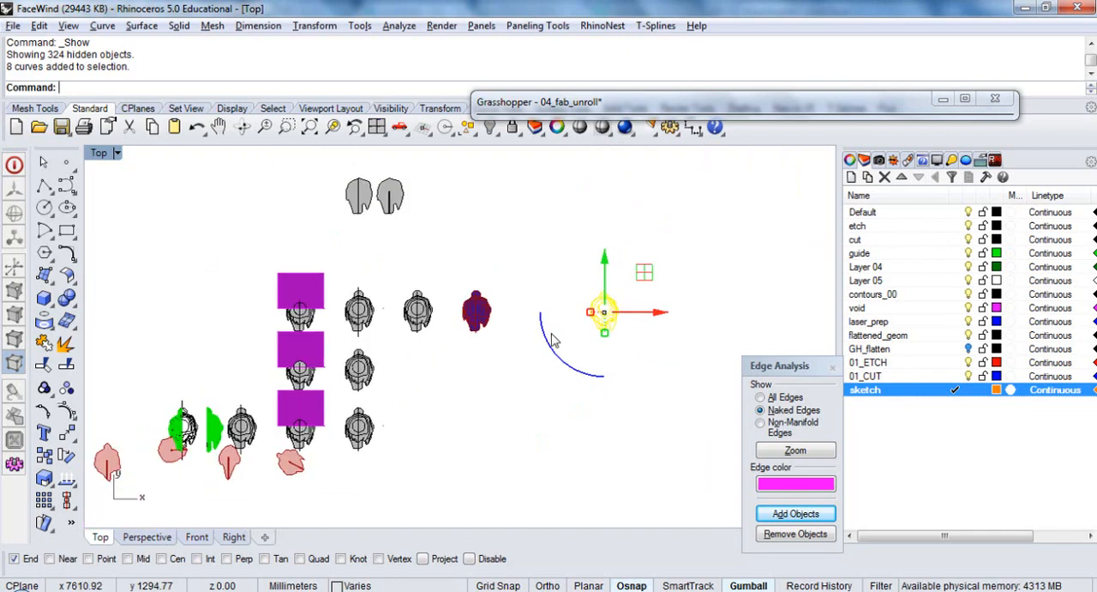
pyautogui.click(606, 265)
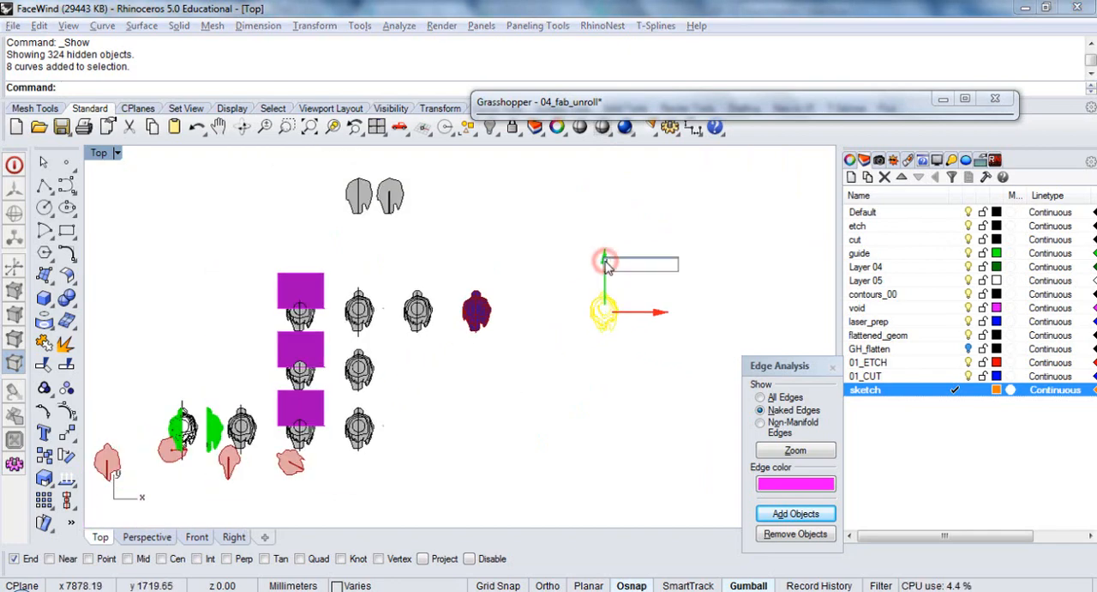
pyautogui.press('Return')
pyautogui.click(558, 335)
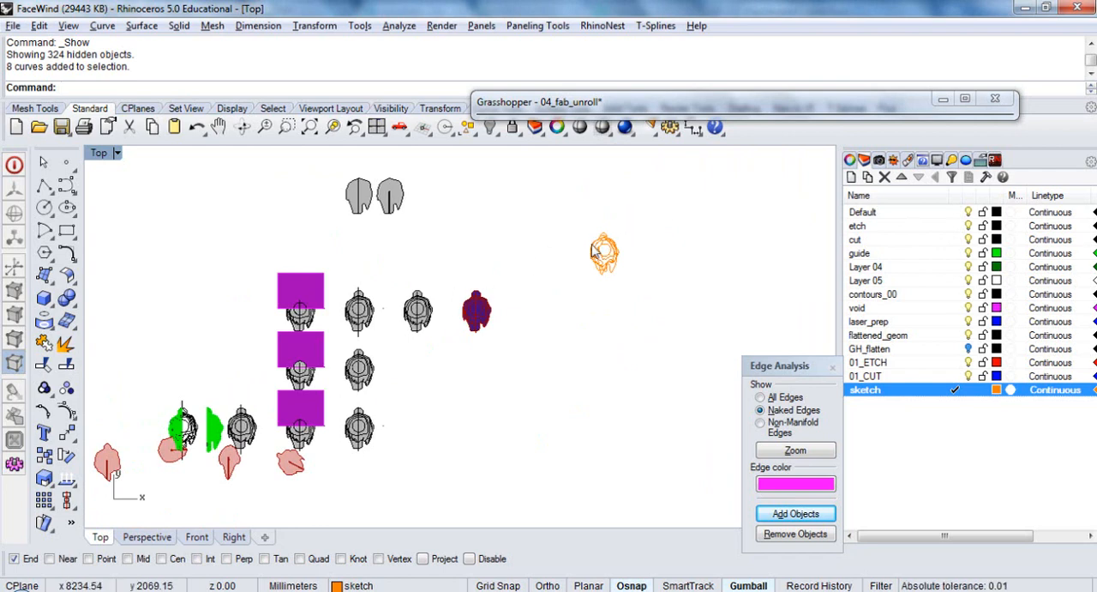
# Select the orange section curves and move them along the negative X axis to the space above the second column of models
pyautogui.moveTo(356, 304); pyautogui.dragTo(379, 309, button='right')
pyautogui.moveTo(687, 231); pyautogui.dragTo(602, 288)
pyautogui.click(677, 264)
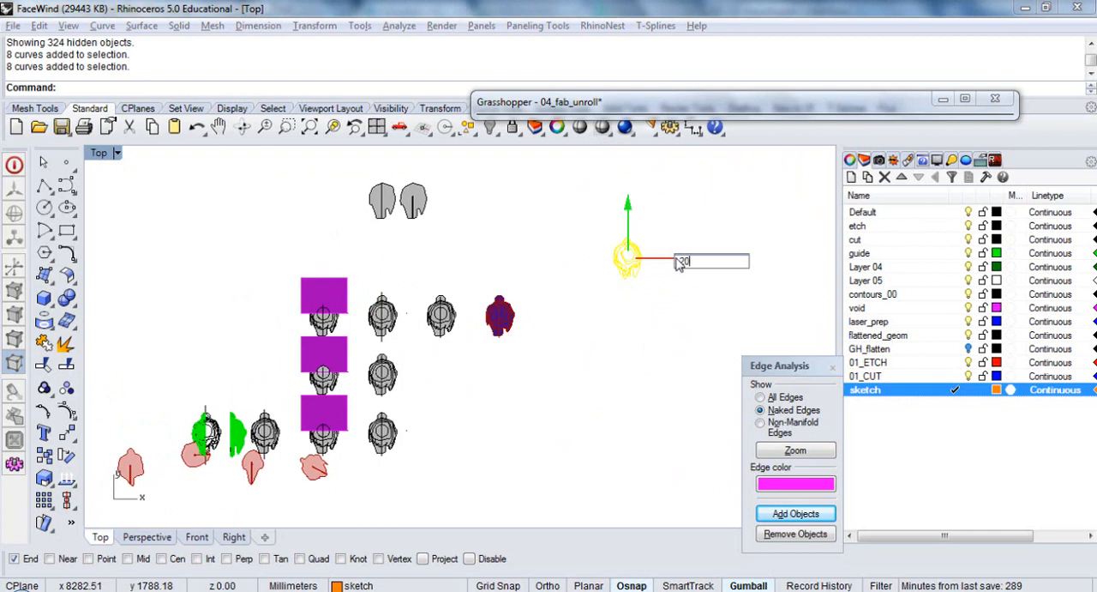
pyautogui.write('-3000')
pyautogui.press('Return')
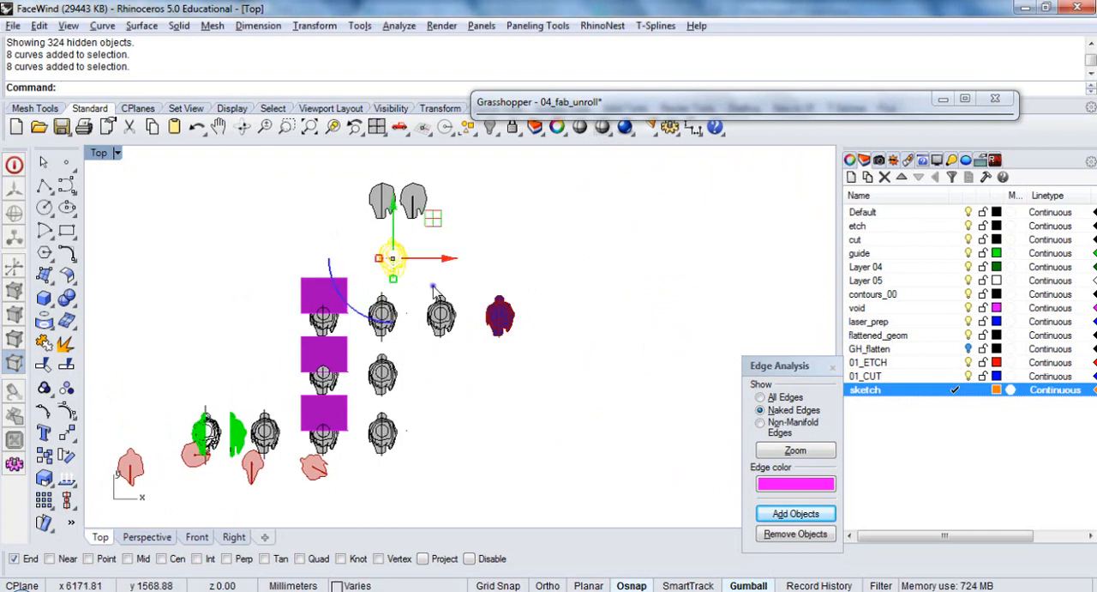
# Move the section curves by their inner circle's centre, using only the Center snap, into vertical alignment with the half-green model's circle, and deselect them
pyautogui.moveTo(433, 287); pyautogui.dragTo(494, 293, button='right')
pyautogui.scroll(8, 489, 290)
pyautogui.write('m')
pyautogui.press('Return')
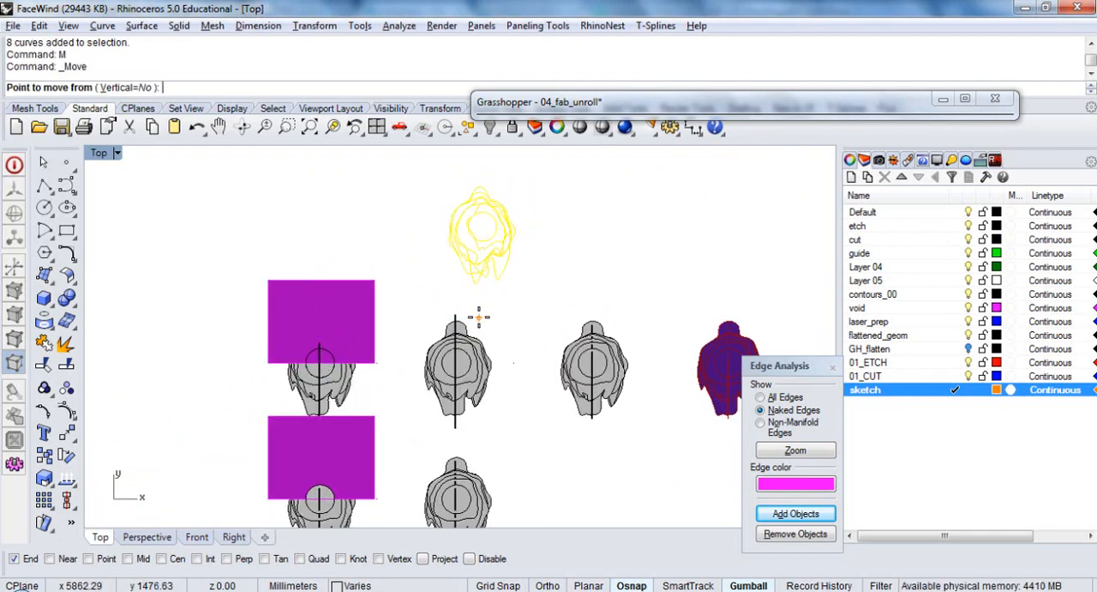
pyautogui.scroll(3, 478, 289)
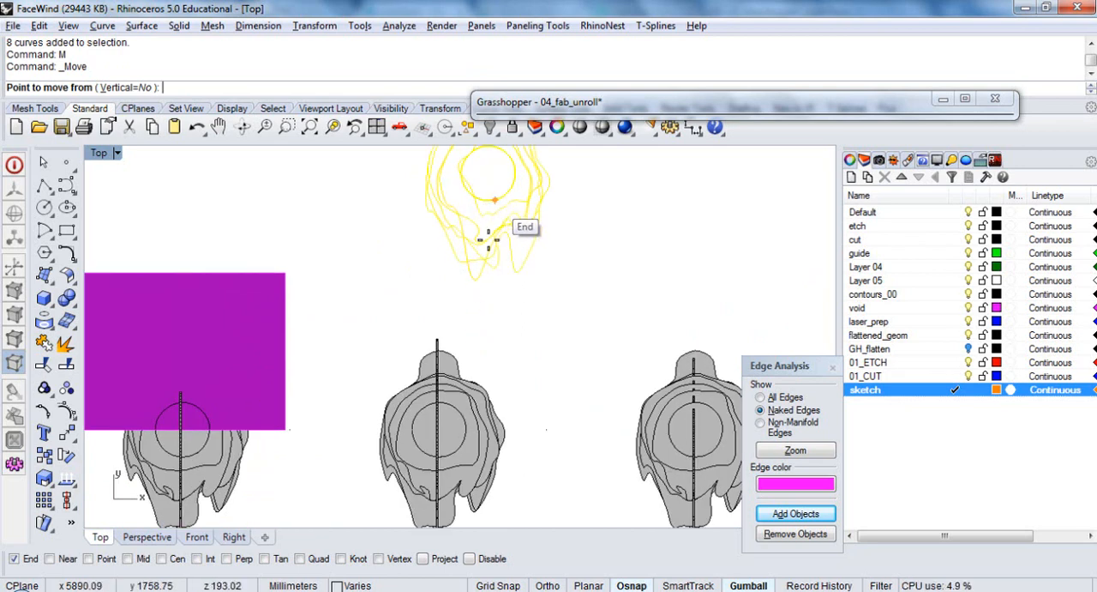
pyautogui.click(162, 558)
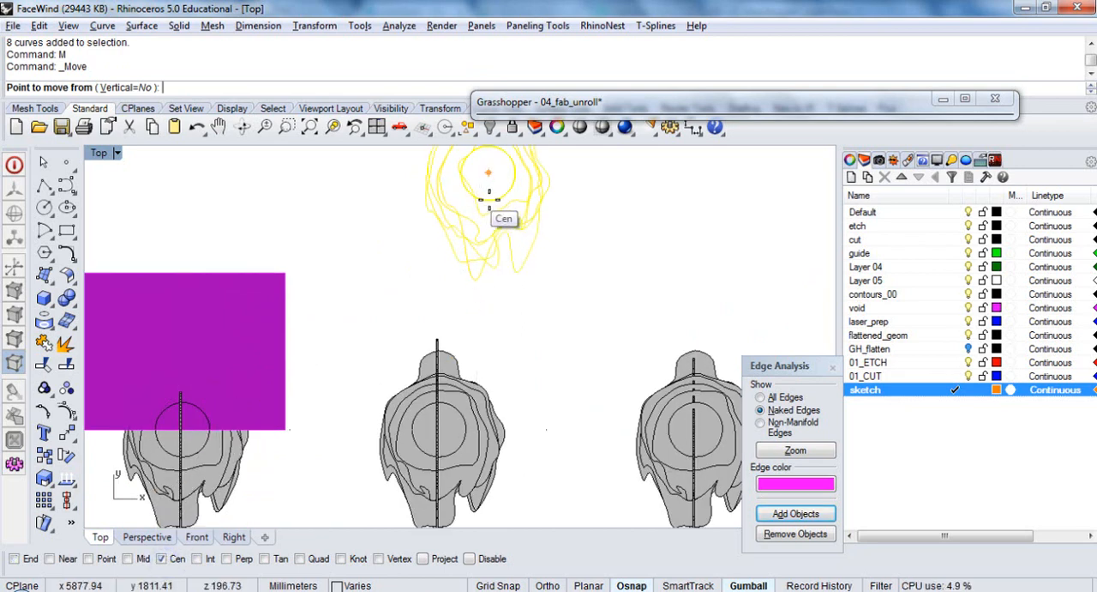
pyautogui.click(496, 202)
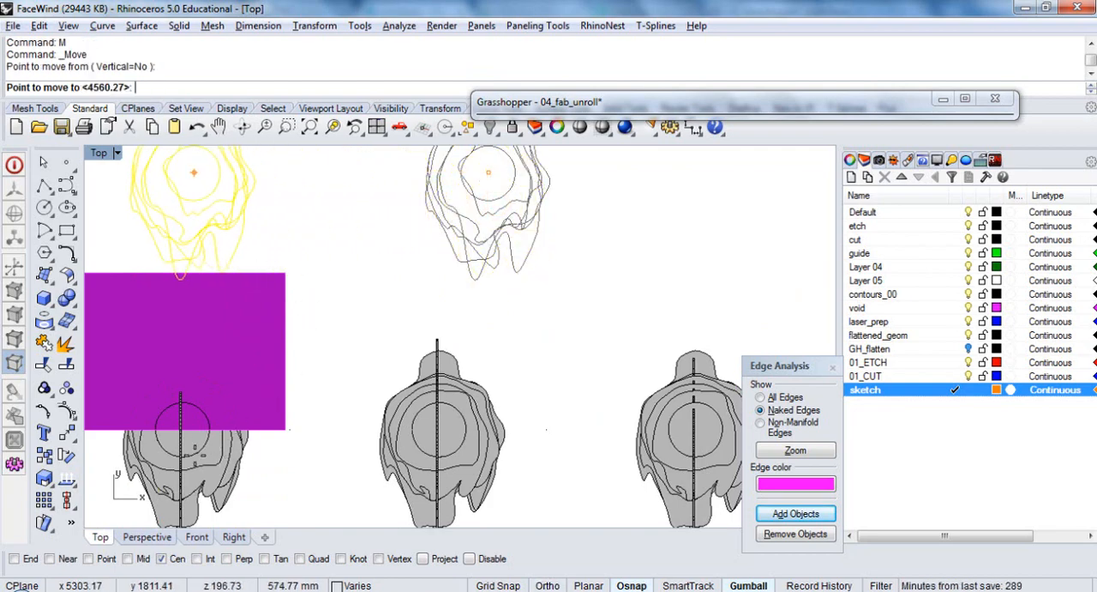
pyautogui.moveTo(201, 451); pyautogui.dragTo(440, 378, button='right')
pyautogui.scroll(-7, 495, 180)
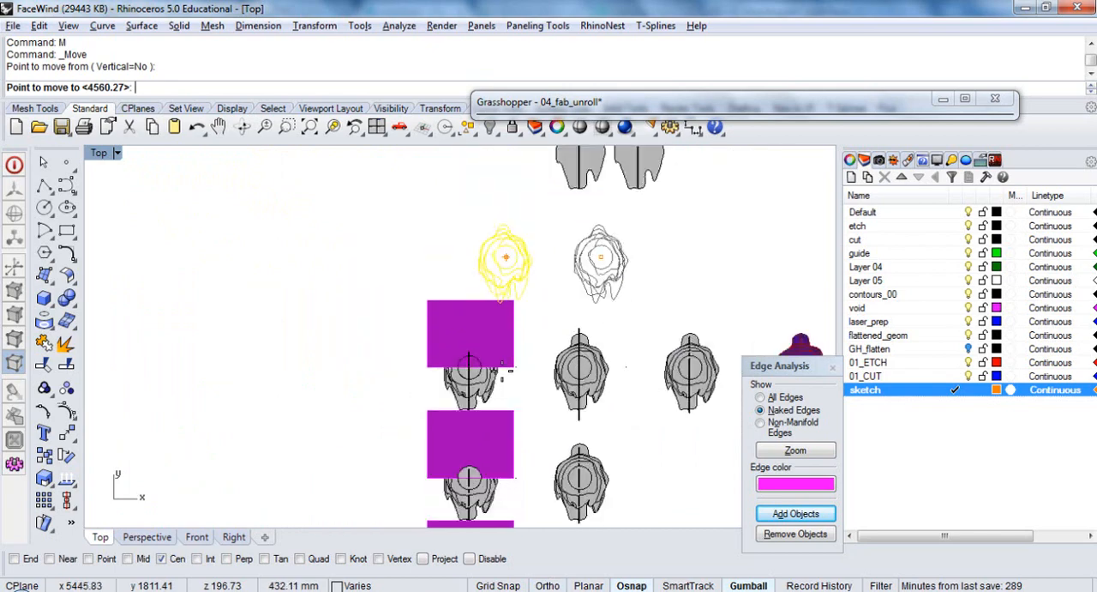
pyautogui.scroll(5, 334, 374)
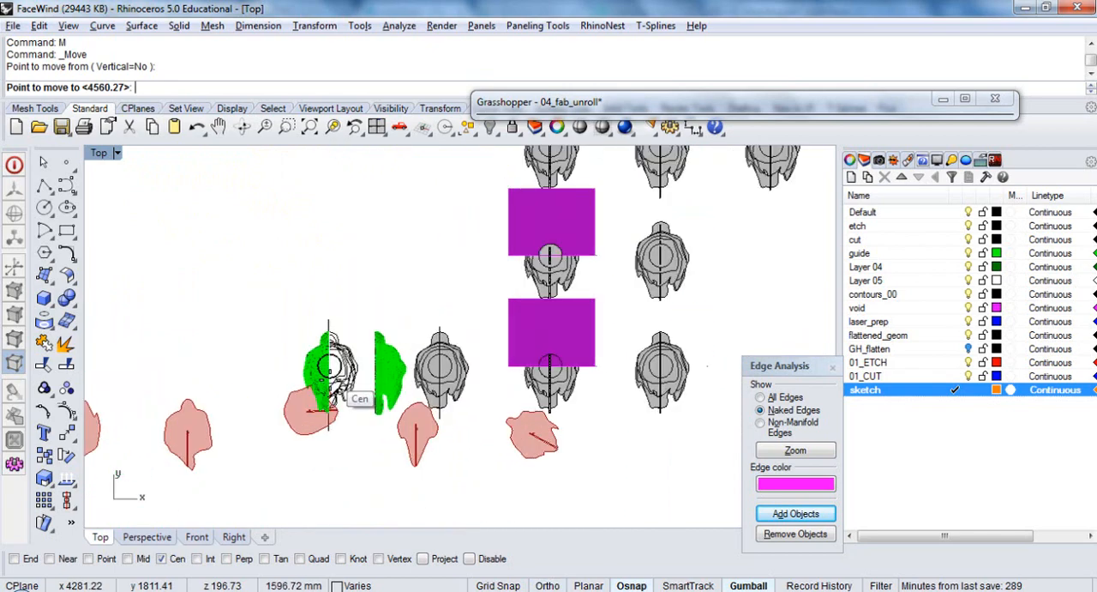
pyautogui.click(341, 361)
pyautogui.scroll(-7, 347, 403)
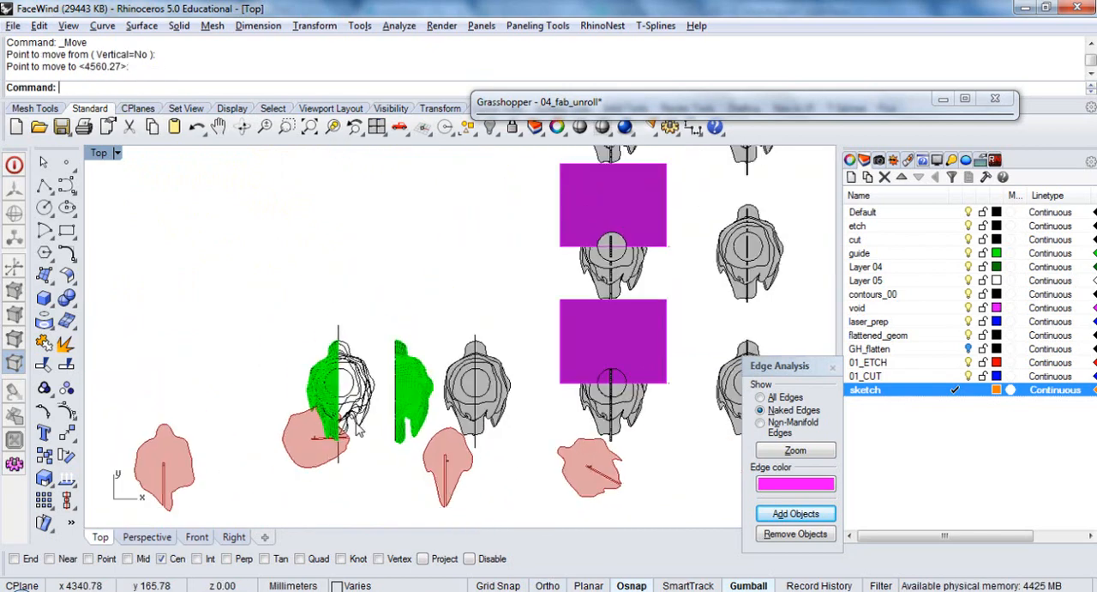
pyautogui.moveTo(392, 281); pyautogui.dragTo(392, 347, button='right')
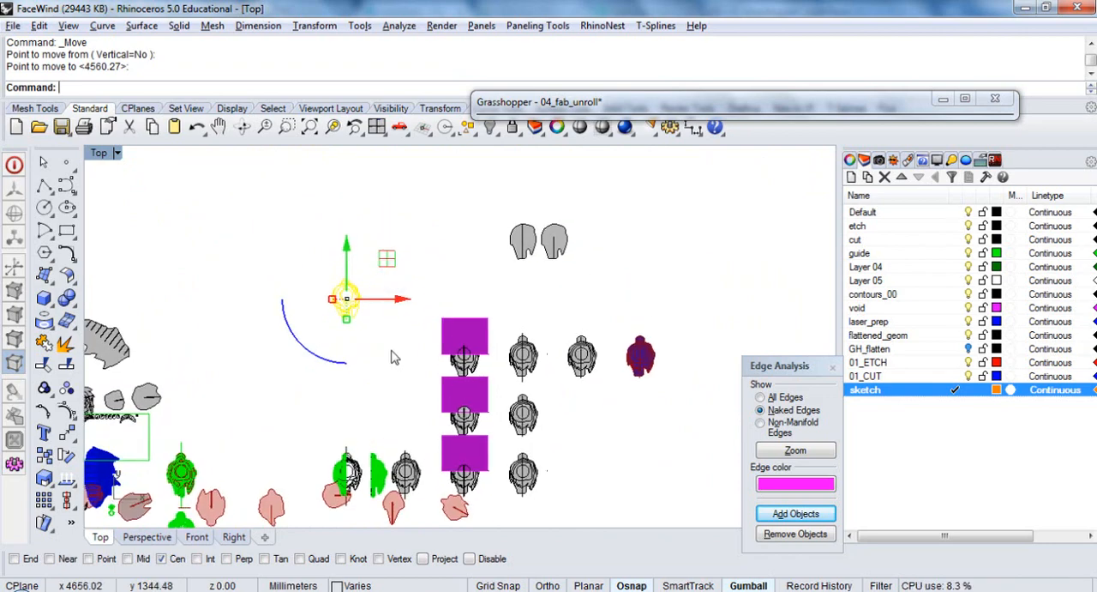
pyautogui.click(392, 351)
pyautogui.scroll(4, 406, 360)
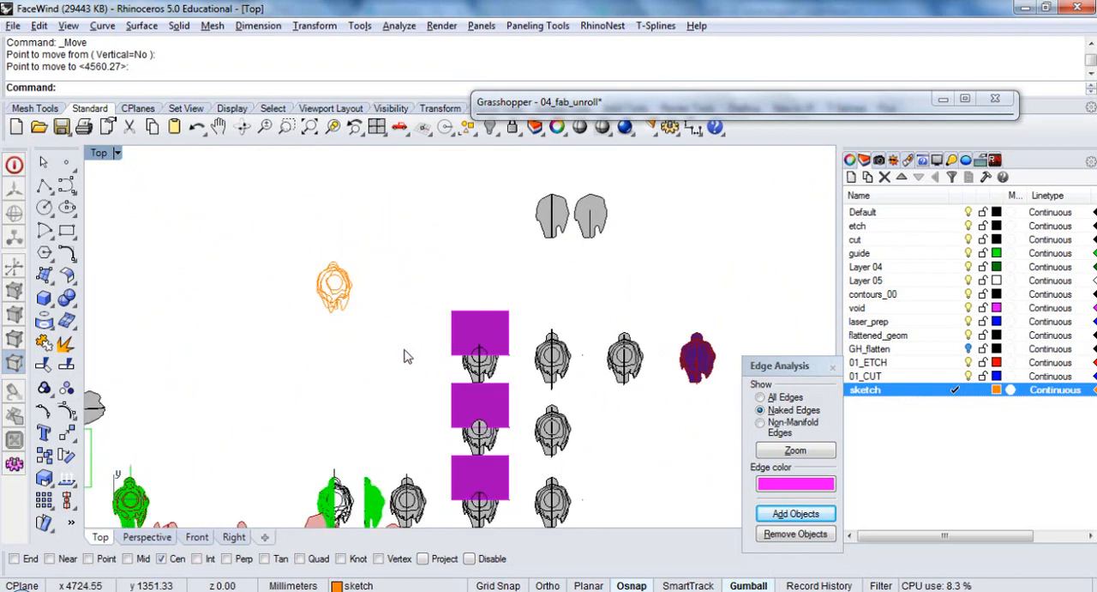
# Copy the two nested profile extrusions of the first model with purple planes 1000 mm along the positive Y axis
pyautogui.keyDown('ctrl'); pyautogui.keyDown('shift'); pyautogui.moveTo(383, 411); pyautogui.dragTo(512, 276, button='right'); pyautogui.keyUp('shift'); pyautogui.keyUp('ctrl')
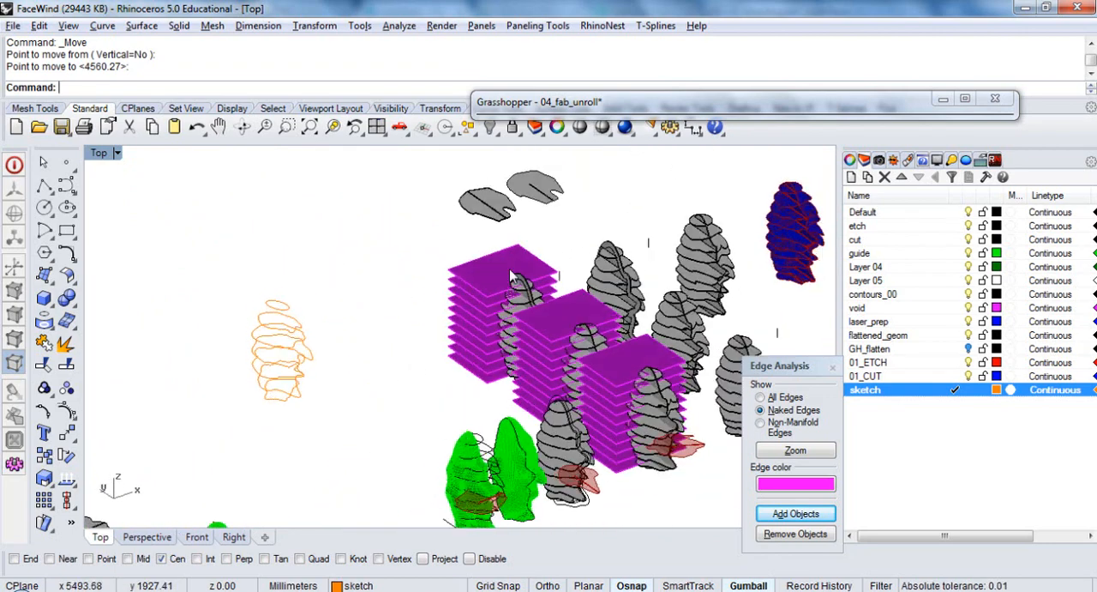
pyautogui.scroll(3, 548, 295)
pyautogui.click(486, 261)
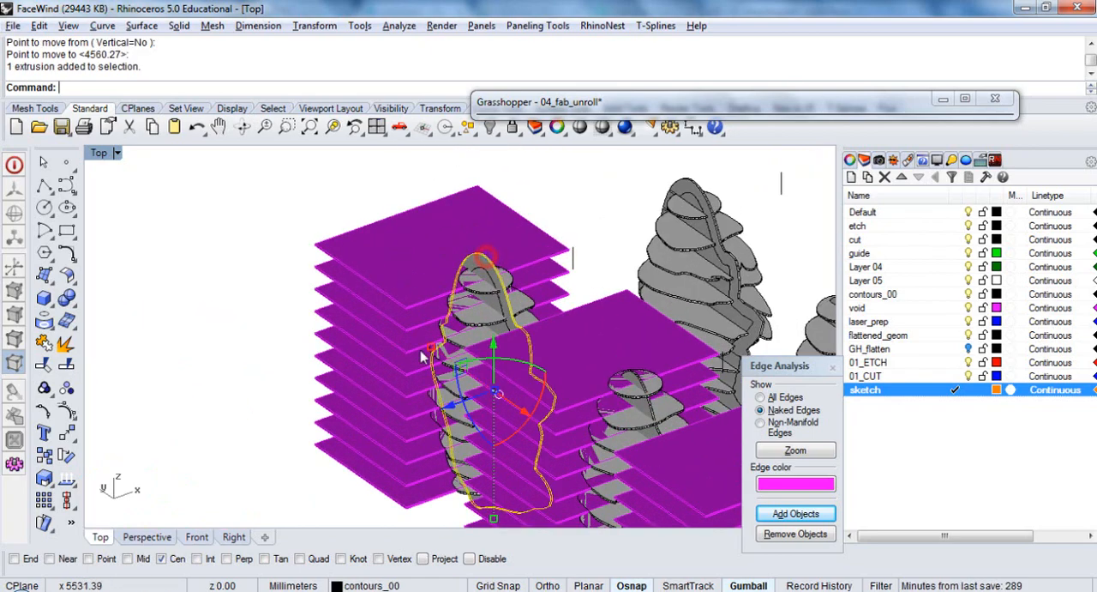
pyautogui.keyDown('ctrl'); pyautogui.keyDown('shift'); pyautogui.moveTo(471, 337); pyautogui.dragTo(523, 326, button='right'); pyautogui.keyUp('shift'); pyautogui.keyUp('ctrl')
pyautogui.scroll(5, 523, 326)
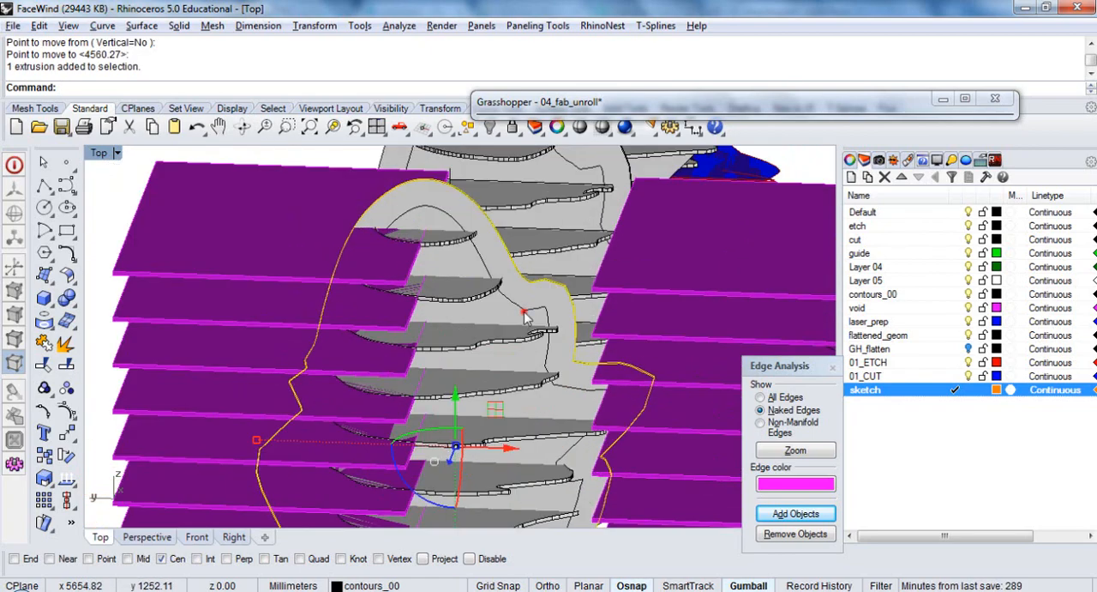
pyautogui.keyDown('shift'); pyautogui.click(524, 313); pyautogui.keyUp('shift')
pyautogui.scroll(-8, 494, 267)
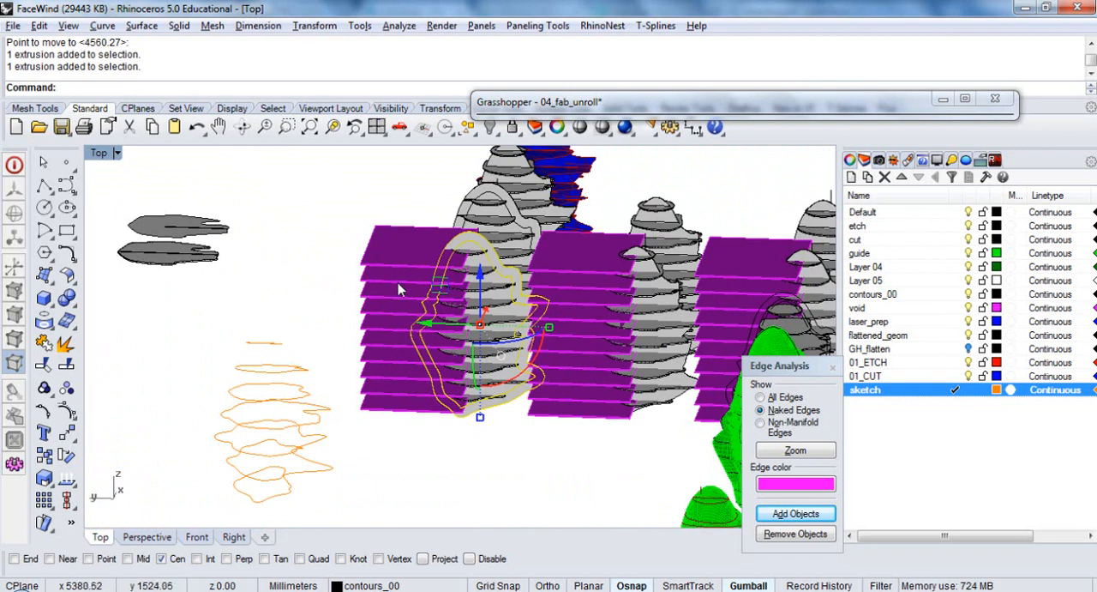
pyautogui.keyDown('ctrl'); pyautogui.keyDown('shift'); pyautogui.moveTo(517, 319); pyautogui.dragTo(473, 335, button='right'); pyautogui.keyUp('shift'); pyautogui.keyUp('ctrl')
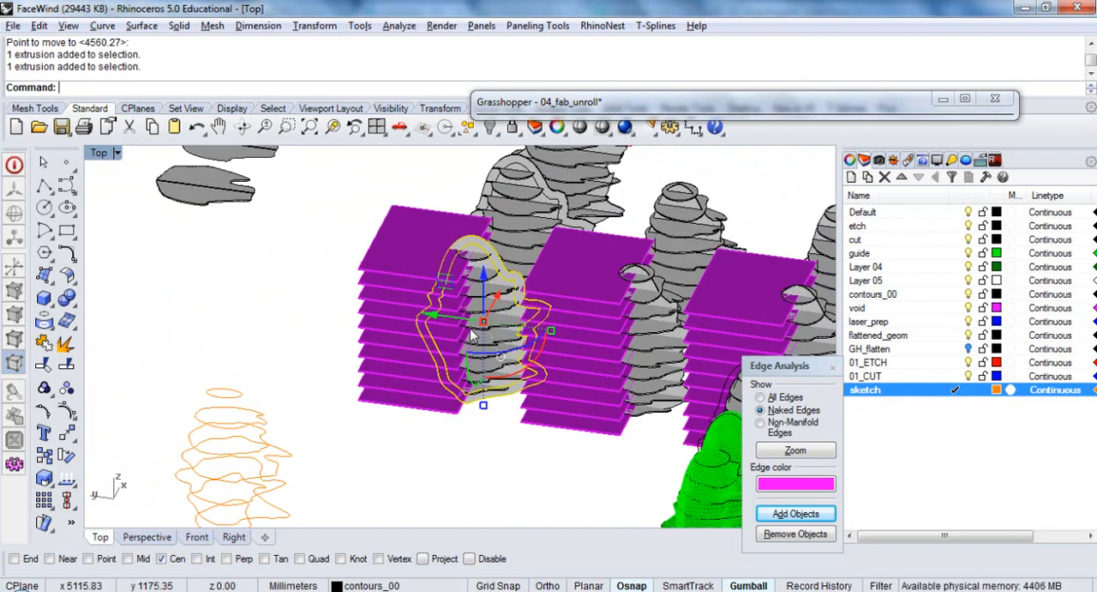
pyautogui.write('c')
pyautogui.press('Return')
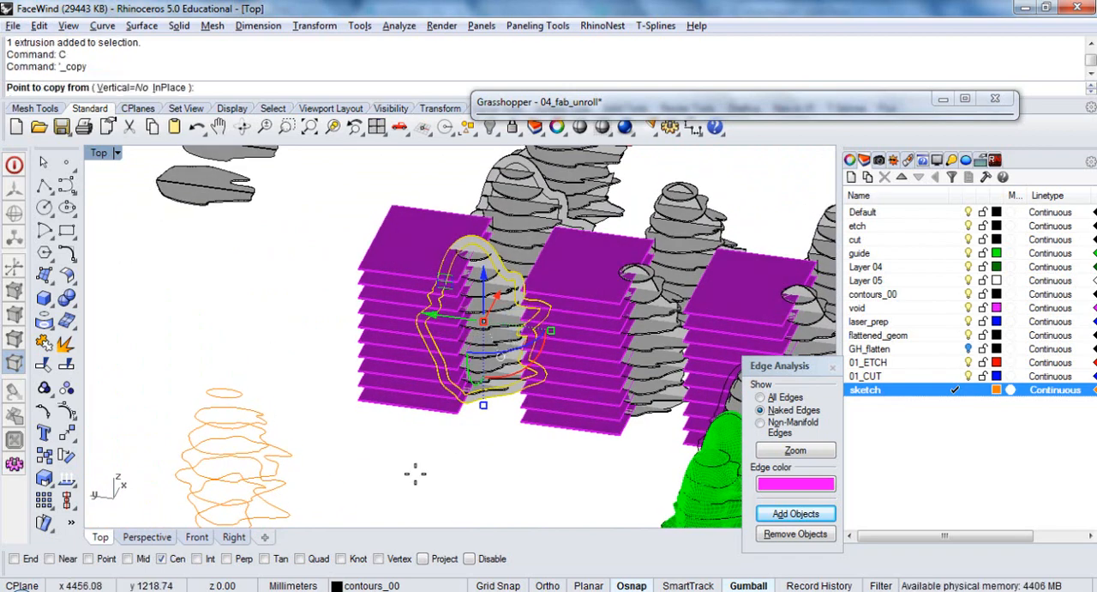
pyautogui.click(415, 473)
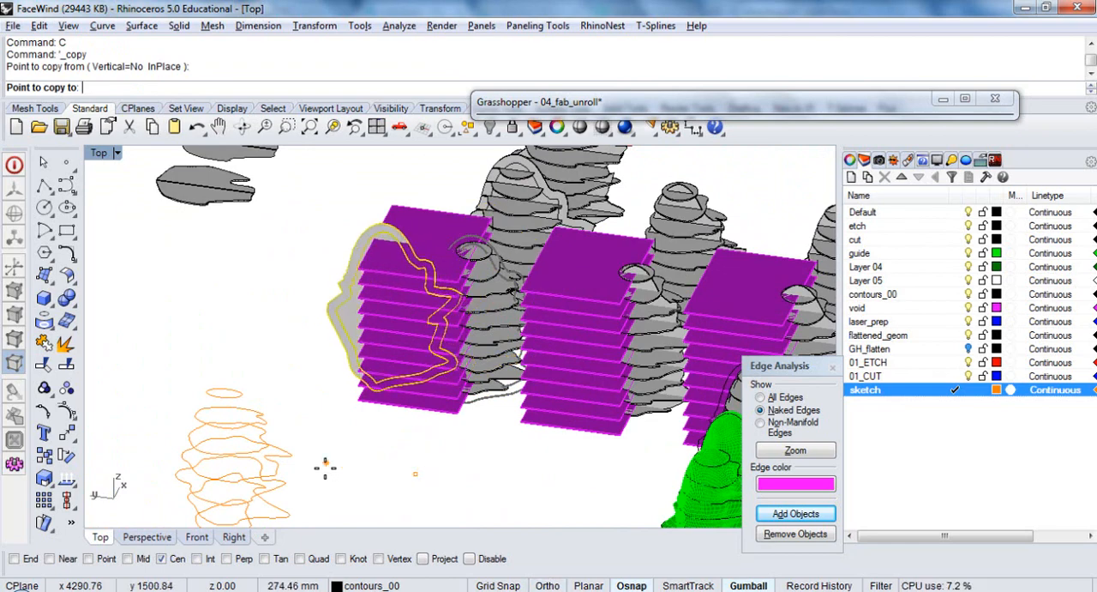
pyautogui.write('1000')
pyautogui.press('Return')
pyautogui.press('Return')
pyautogui.click(325, 469)
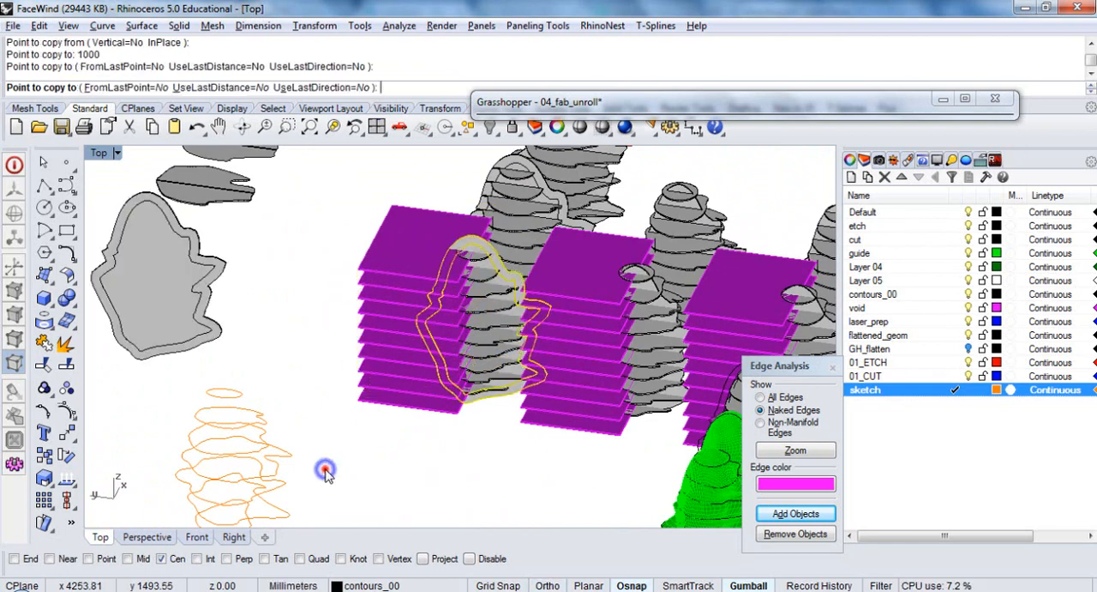
# Delete the two flat grey slices lying near the copied profile extrusions
pyautogui.scroll(-2, 346, 398)
pyautogui.scroll(-3, 368, 238)
pyautogui.moveTo(434, 162); pyautogui.dragTo(359, 239)
pyautogui.press('Delete')
# Move the eight orange section curves 500 mm along the Y axis and deselect them
pyautogui.moveTo(296, 319); pyautogui.dragTo(199, 421)
pyautogui.keyDown('ctrl'); pyautogui.keyDown('shift'); pyautogui.moveTo(279, 393); pyautogui.dragTo(312, 329, button='right'); pyautogui.keyUp('shift'); pyautogui.keyUp('ctrl')
pyautogui.moveTo(176, 356); pyautogui.dragTo(264, 453, button='right')
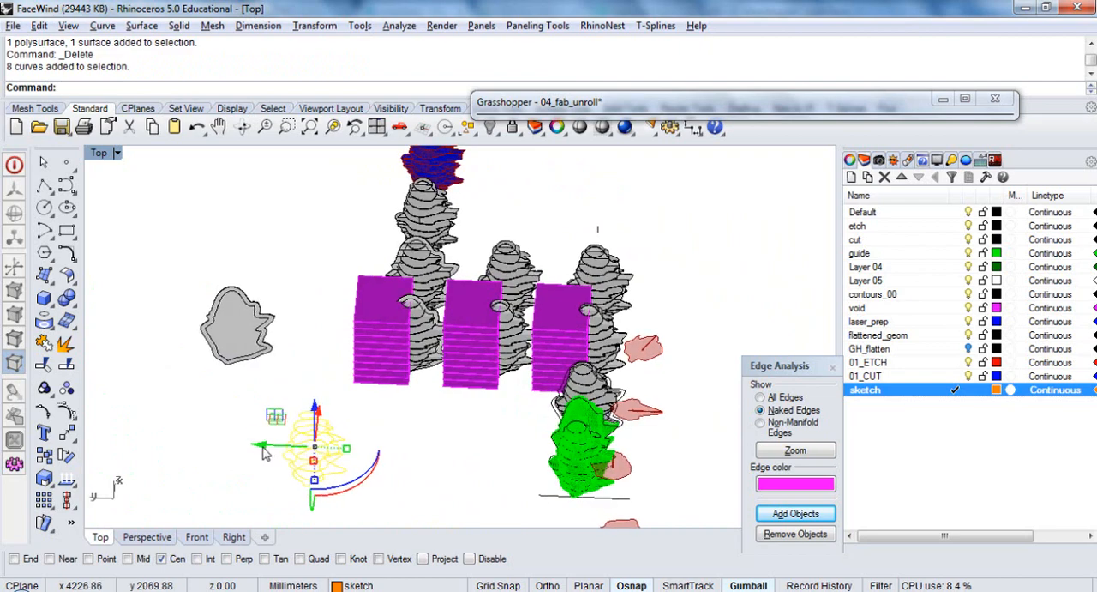
pyautogui.click(262, 446)
pyautogui.write('5')
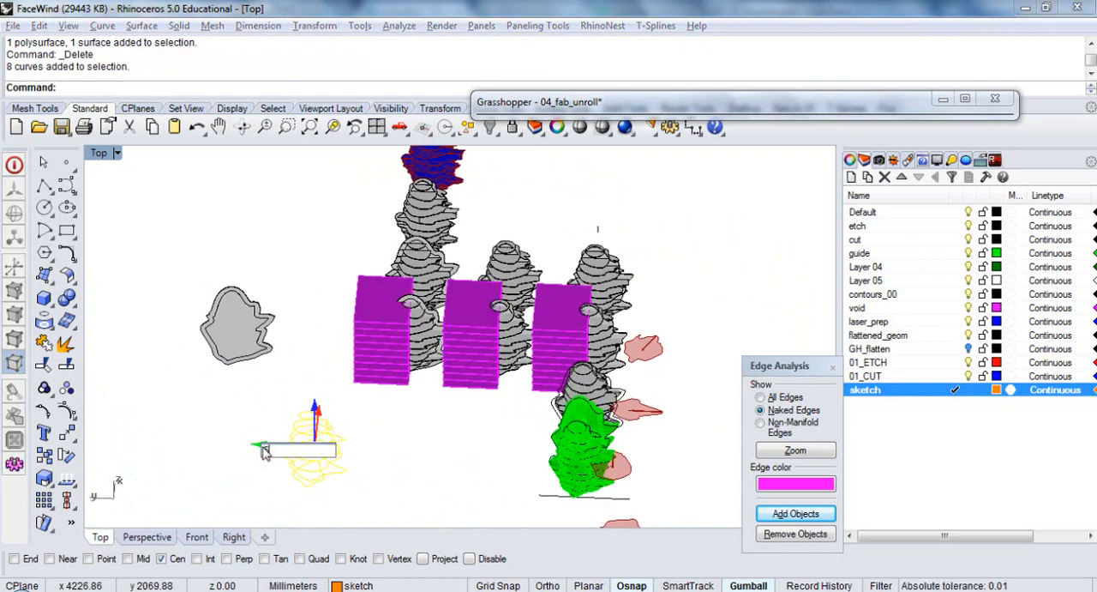
pyautogui.write('00')
pyautogui.press('Return')
pyautogui.click(360, 466)
# Copy the solid green mesh with the red slices beside it 2000 mm along the positive Y axis
pyautogui.moveTo(431, 460); pyautogui.dragTo(319, 392, button='right')
pyautogui.click(358, 264)
pyautogui.click(305, 315)
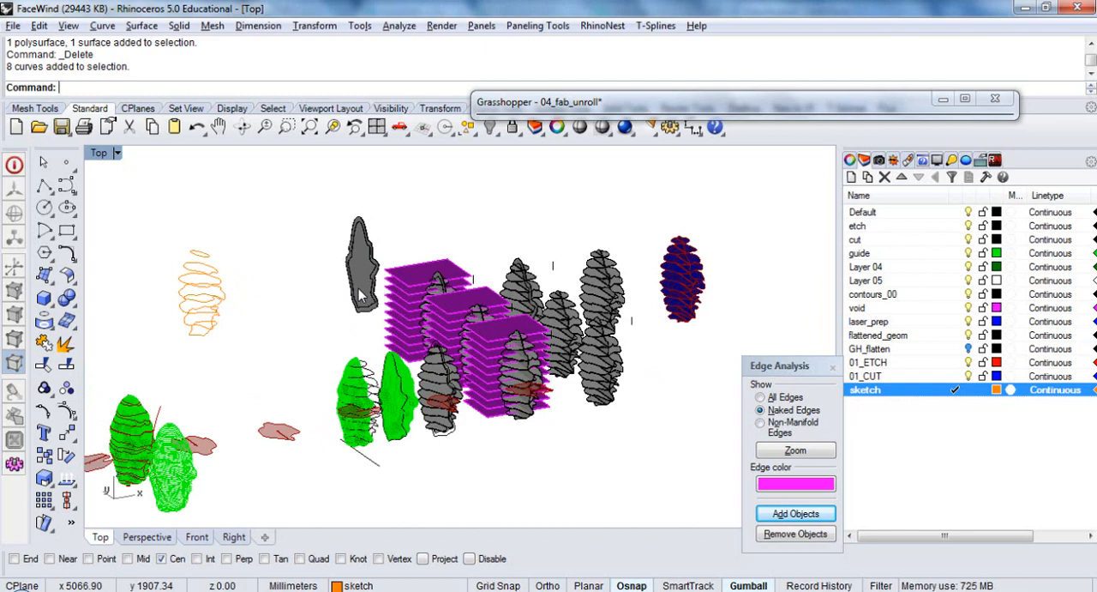
pyautogui.moveTo(357, 314); pyautogui.dragTo(449, 277, button='right')
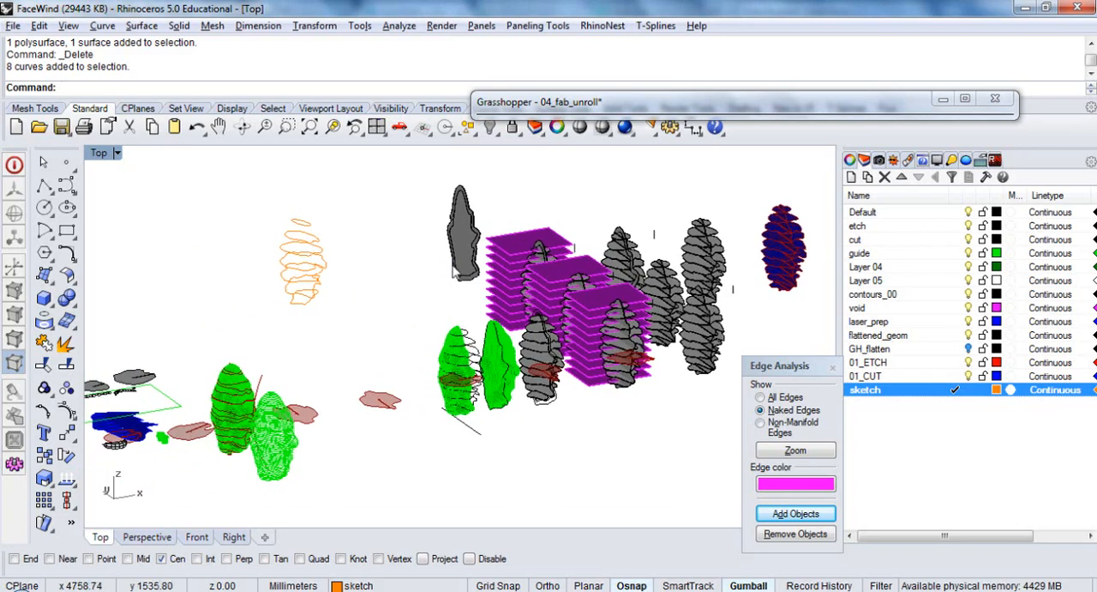
pyautogui.scroll(5, 279, 387)
pyautogui.click(279, 387)
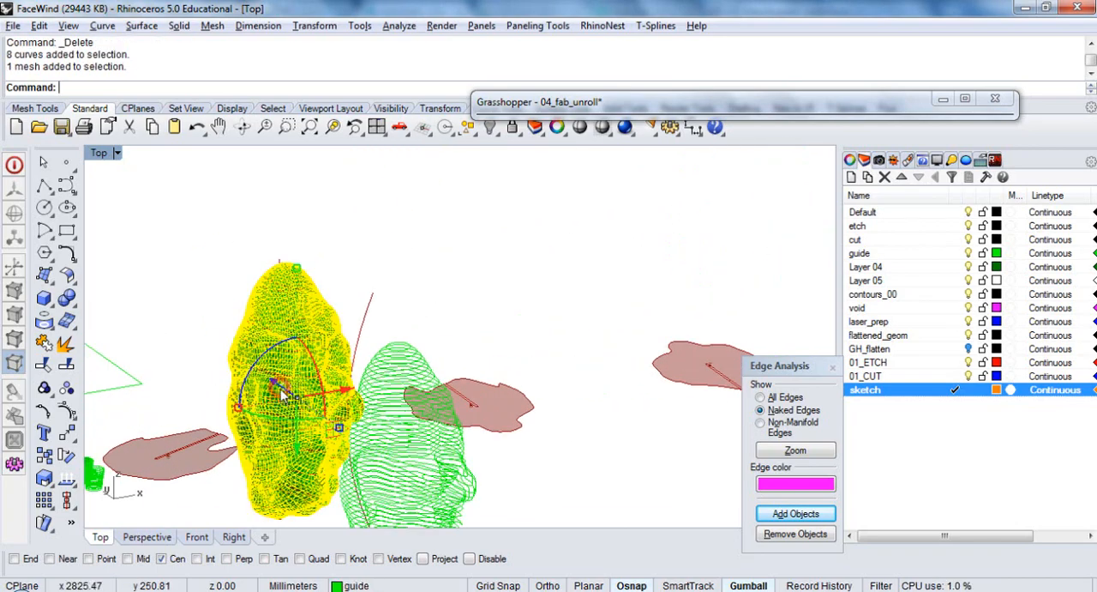
pyautogui.scroll(-6, 309, 353)
pyautogui.moveTo(317, 343); pyautogui.dragTo(497, 372, button='right')
pyautogui.scroll(-4, 516, 375)
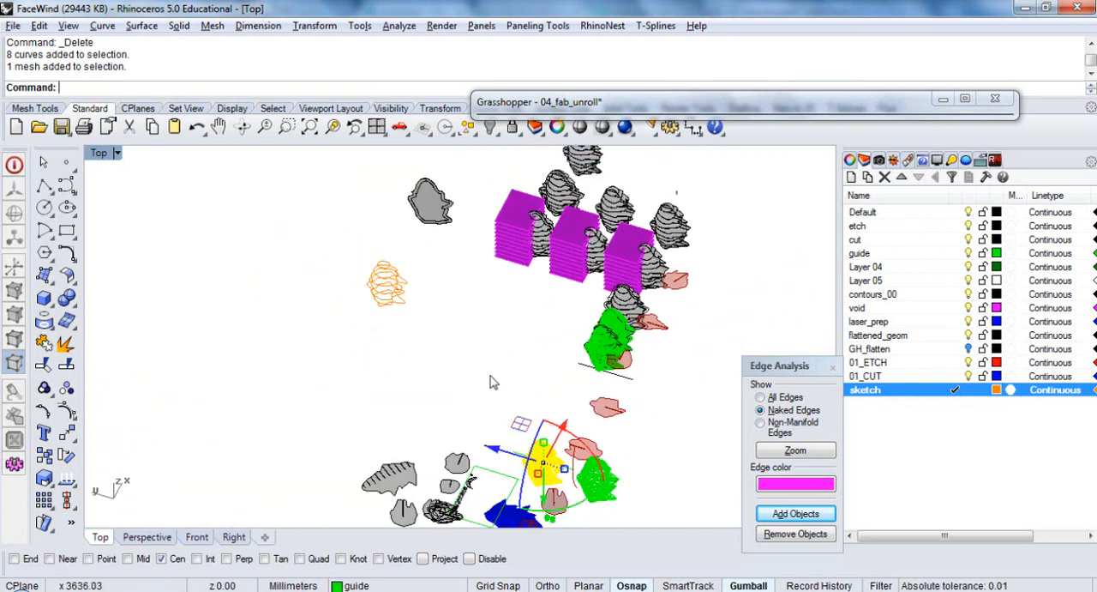
pyautogui.write('c')
pyautogui.press('Return')
pyautogui.click(490, 374)
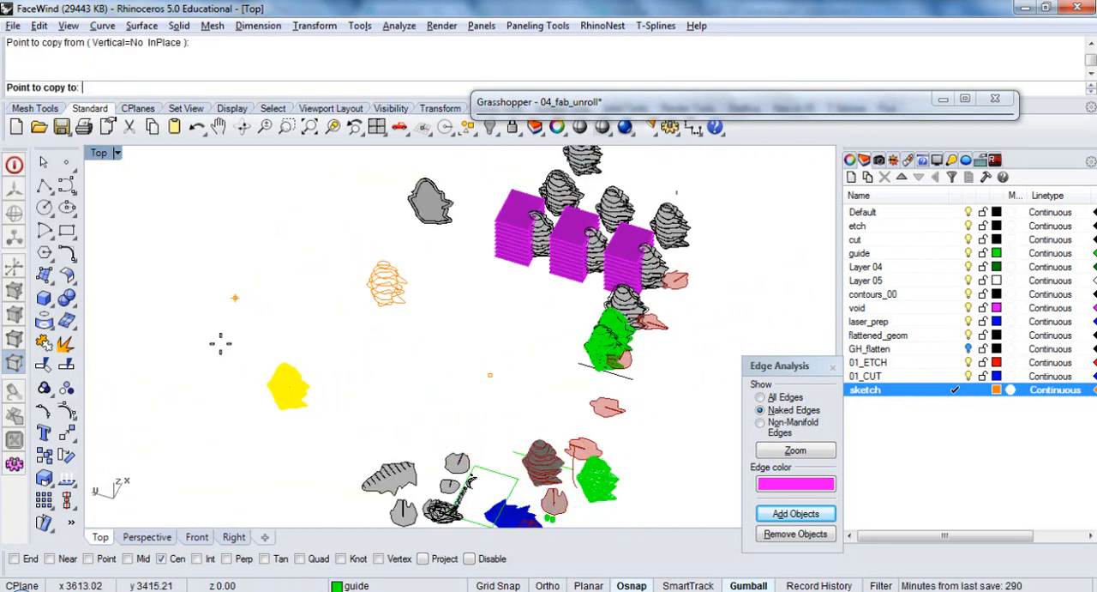
pyautogui.write('2000')
pyautogui.press('Return')
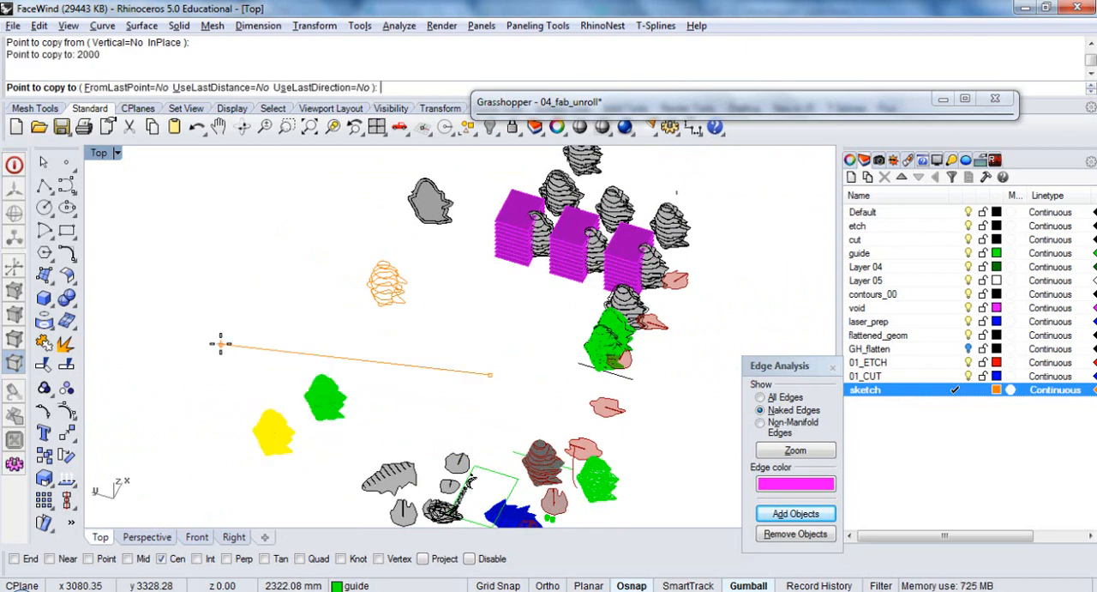
pyautogui.press('Return')
# Move the copied mesh 1500 mm along the positive X axis toward the orange section curves
pyautogui.click(317, 398)
pyautogui.moveTo(438, 346); pyautogui.dragTo(361, 366, button='right')
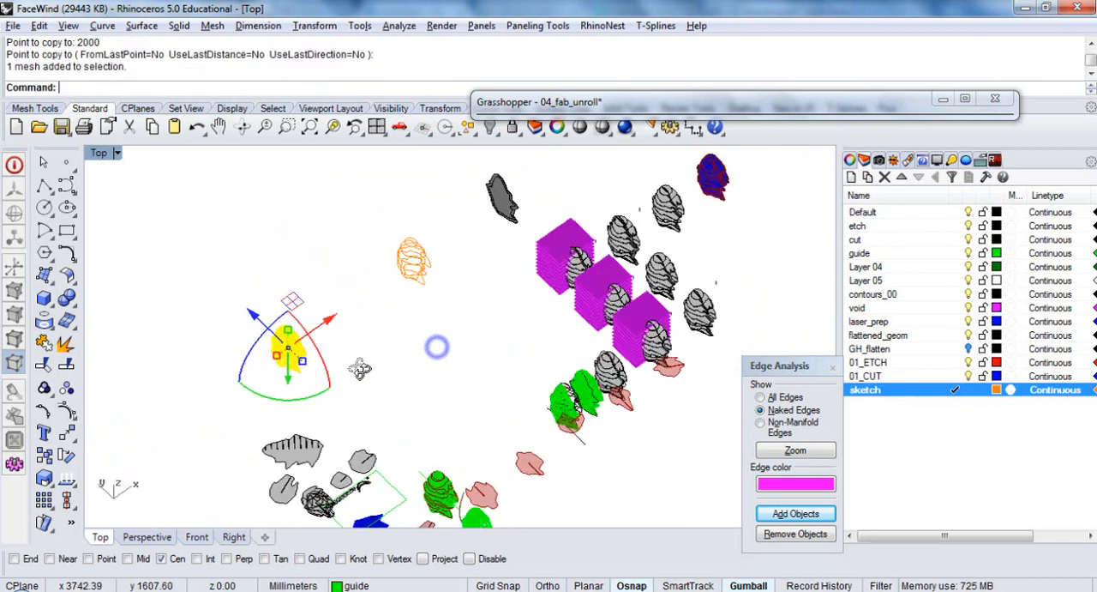
pyautogui.write('m')
pyautogui.press('Return')
pyautogui.scroll(13, 300, 330)
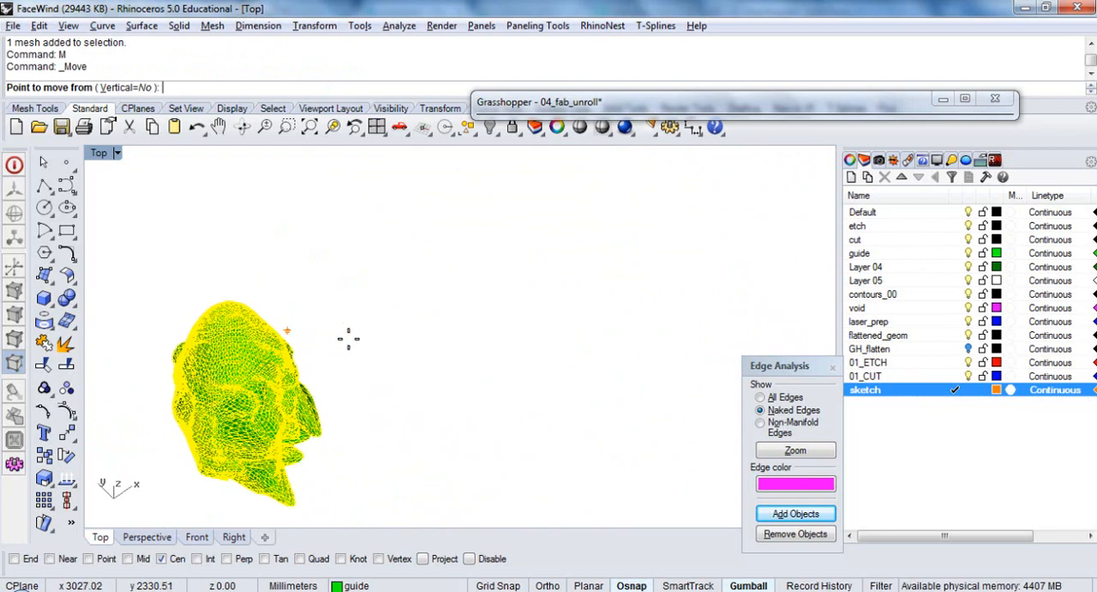
pyautogui.scroll(-9, 346, 338)
pyautogui.moveTo(453, 346)
pyautogui.mouseDown(button='right')
pyautogui.moveTo(346, 435)
pyautogui.moveTo(345, 422)
pyautogui.mouseUp(button='right')
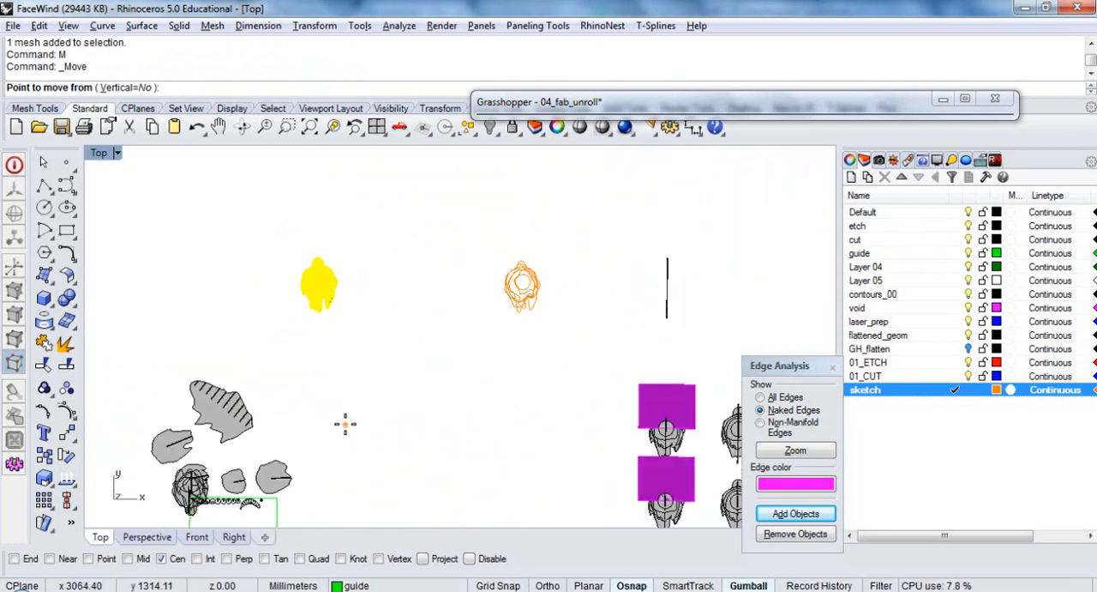
pyautogui.press('Escape')
pyautogui.press('Return')
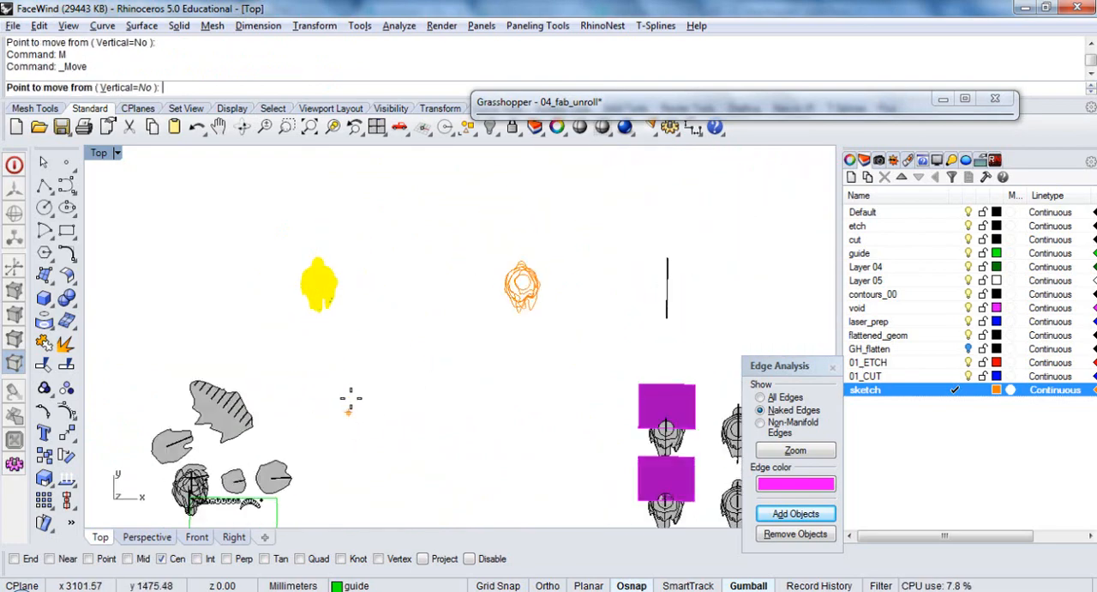
pyautogui.click(351, 399)
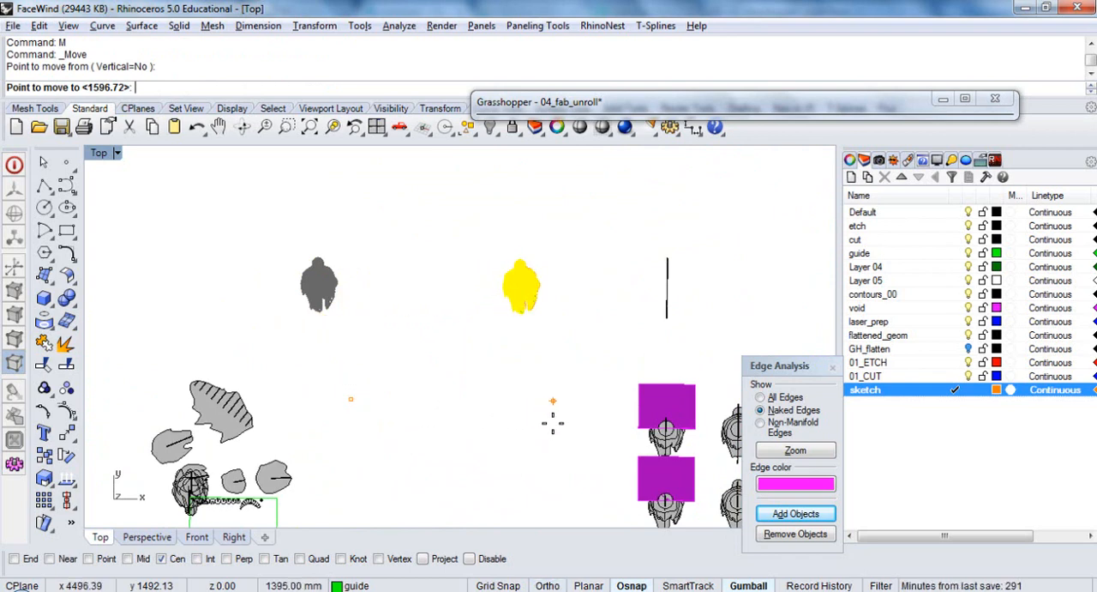
pyautogui.write('1500')
pyautogui.press('Return')
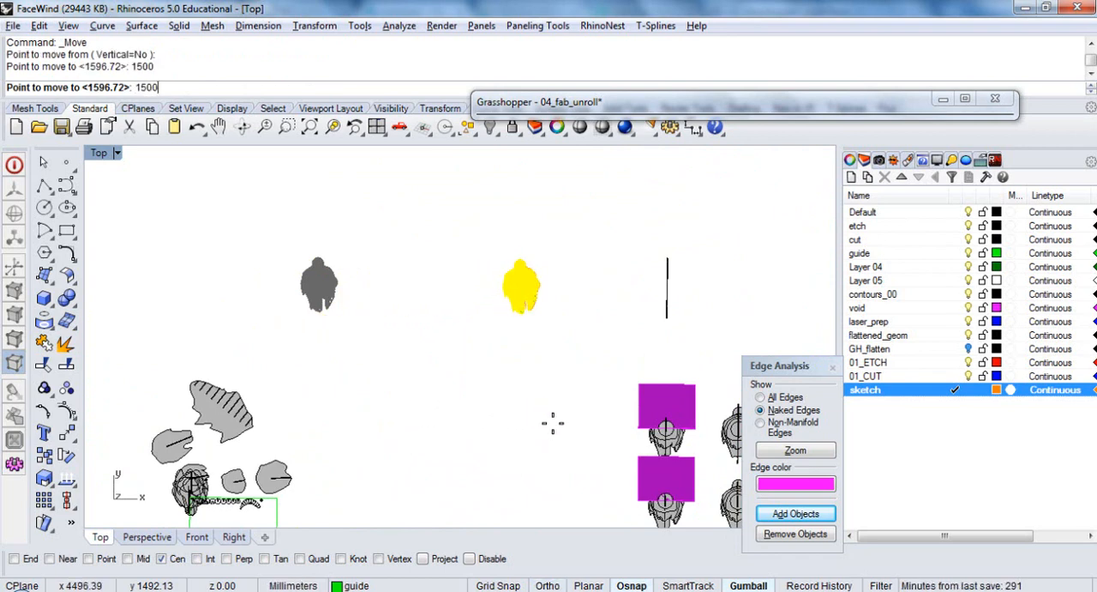
# Shift the copied mesh along the negative X axis until it fits over the orange section curves, and deselect it
pyautogui.scroll(5, 532, 277)
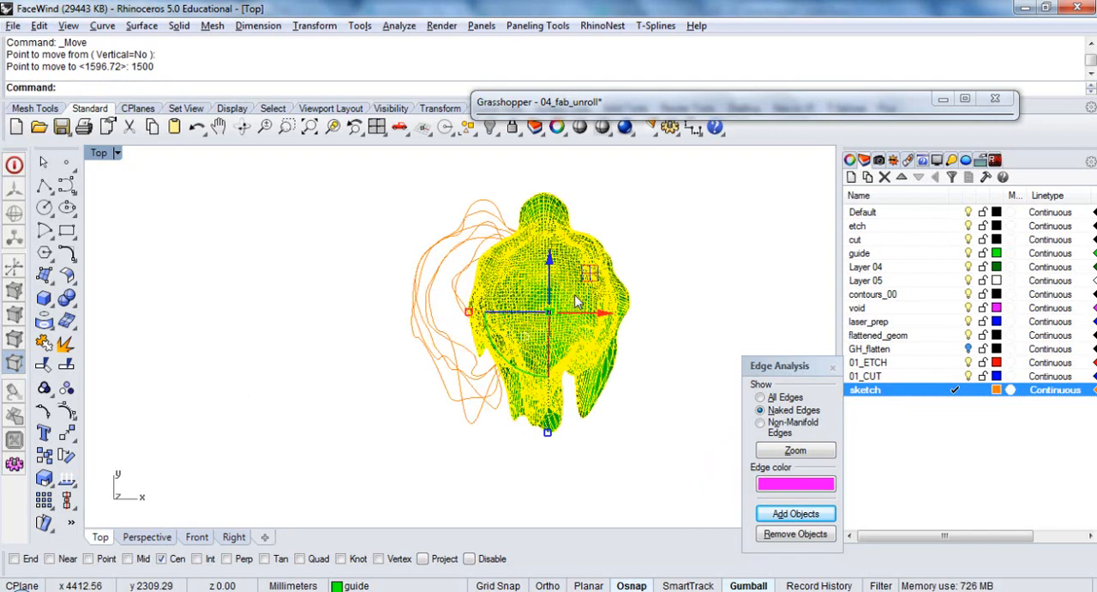
pyautogui.moveTo(606, 321); pyautogui.dragTo(545, 319)
pyautogui.click(609, 315)
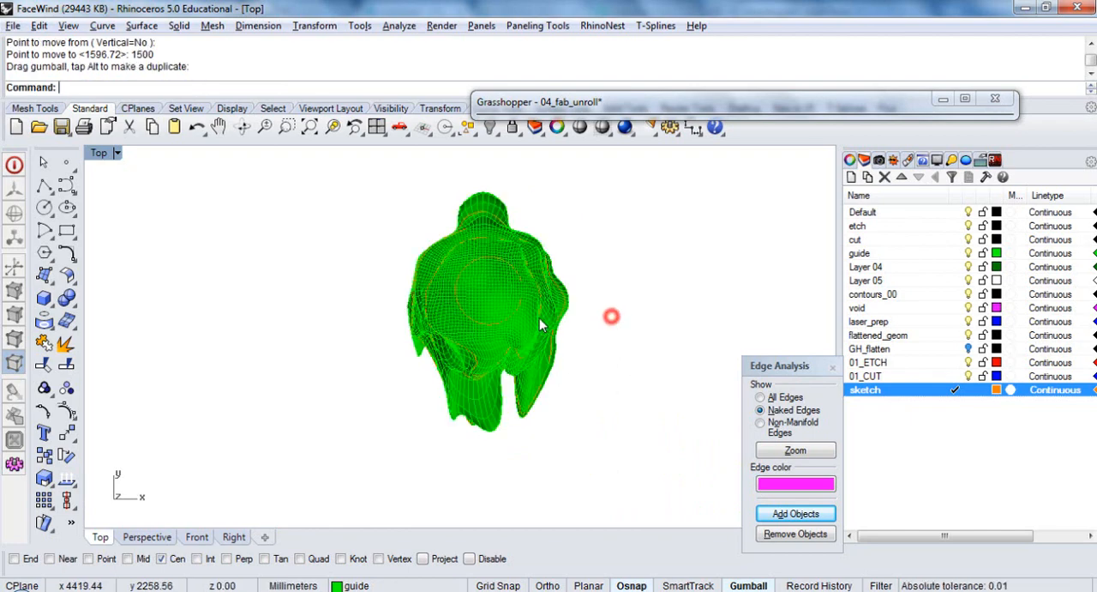
pyautogui.keyDown('ctrl'); pyautogui.keyDown('shift'); pyautogui.moveTo(518, 392); pyautogui.dragTo(455, 427, button='right'); pyautogui.keyUp('shift'); pyautogui.keyUp('ctrl')
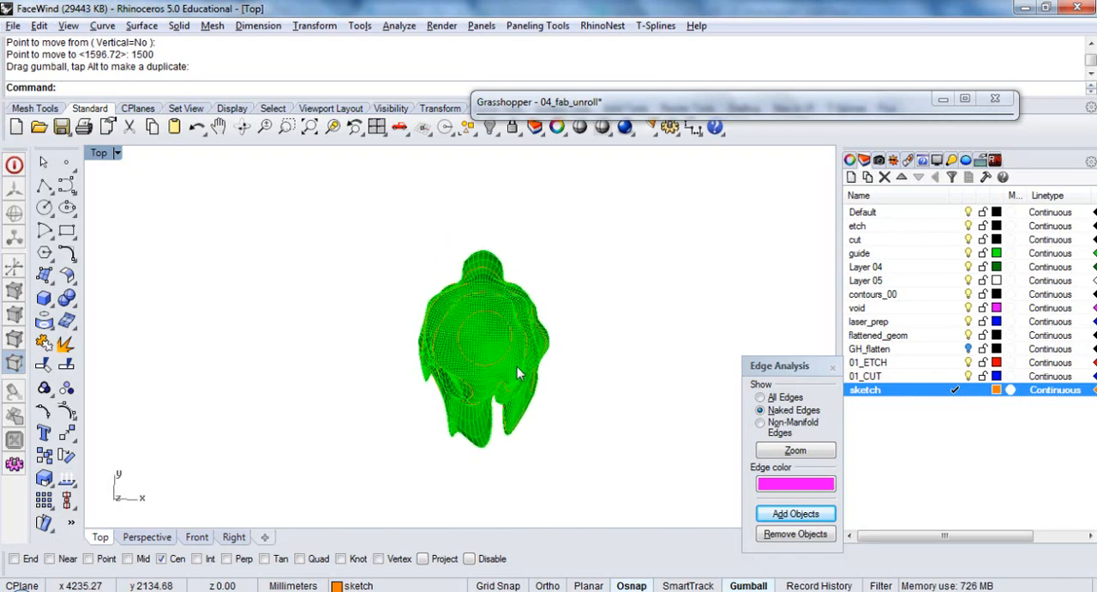
pyautogui.scroll(6, 538, 343)
pyautogui.scroll(4, 541, 350)
pyautogui.click(554, 360)
pyautogui.scroll(-6, 557, 377)
pyautogui.click(624, 420)
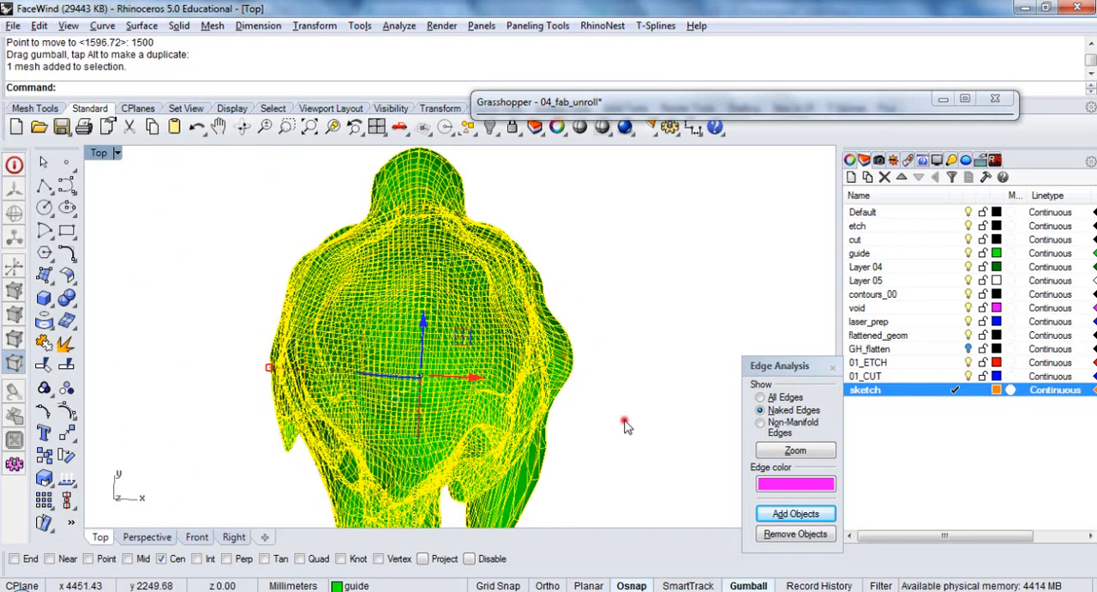
# In the Top view, draw an Ortho polyline from the inner circle's centre along the negative X axis past the mesh
pyautogui.write('t')
pyautogui.press('Return')
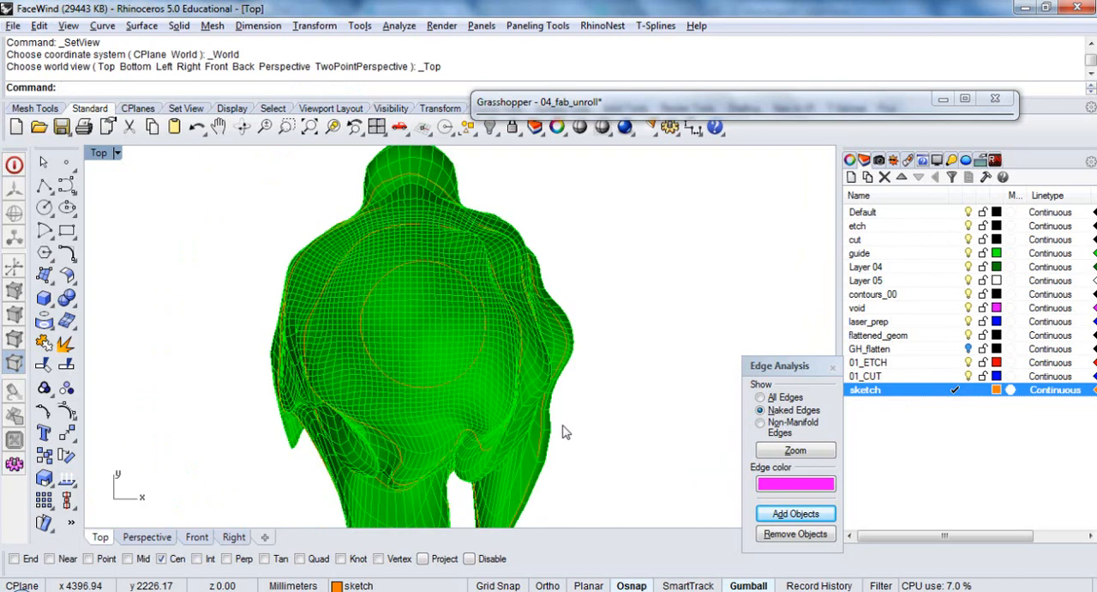
pyautogui.click(38, 184)
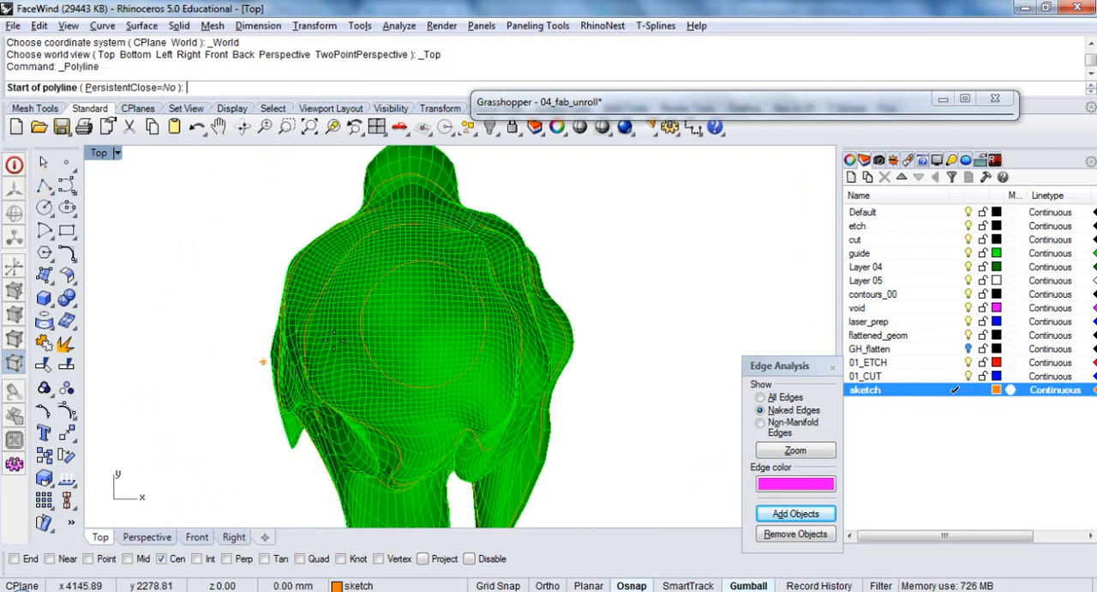
pyautogui.click(401, 370)
pyautogui.press('F8')
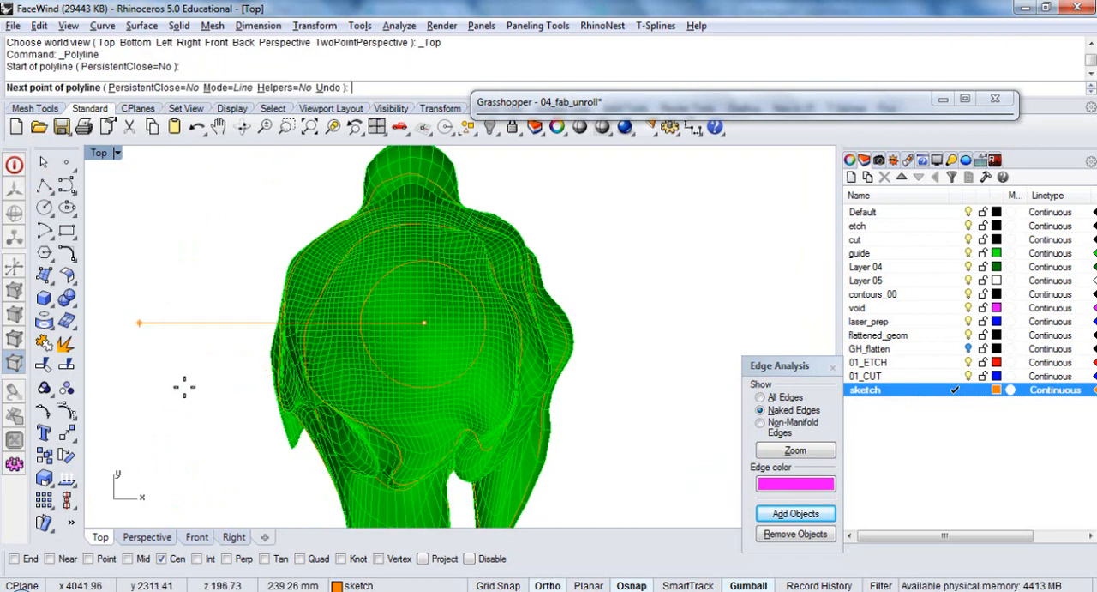
pyautogui.scroll(-4, 571, 380)
pyautogui.click(261, 433)
pyautogui.rightClick(259, 436)
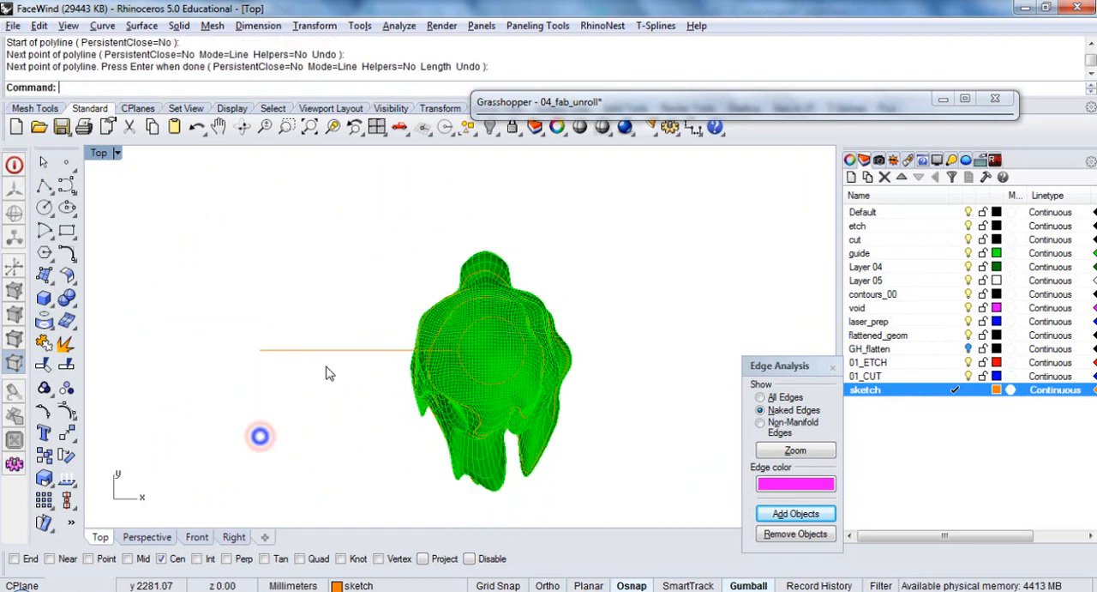
# Move the line along X until it is centred on the mesh, lower it vertically beneath the mesh, and deselect it
pyautogui.click(331, 349)
pyautogui.moveTo(420, 350); pyautogui.dragTo(533, 357)
pyautogui.keyDown('ctrl'); pyautogui.keyDown('shift'); pyautogui.moveTo(444, 454); pyautogui.dragTo(522, 383, button='right'); pyautogui.keyUp('shift'); pyautogui.keyUp('ctrl')
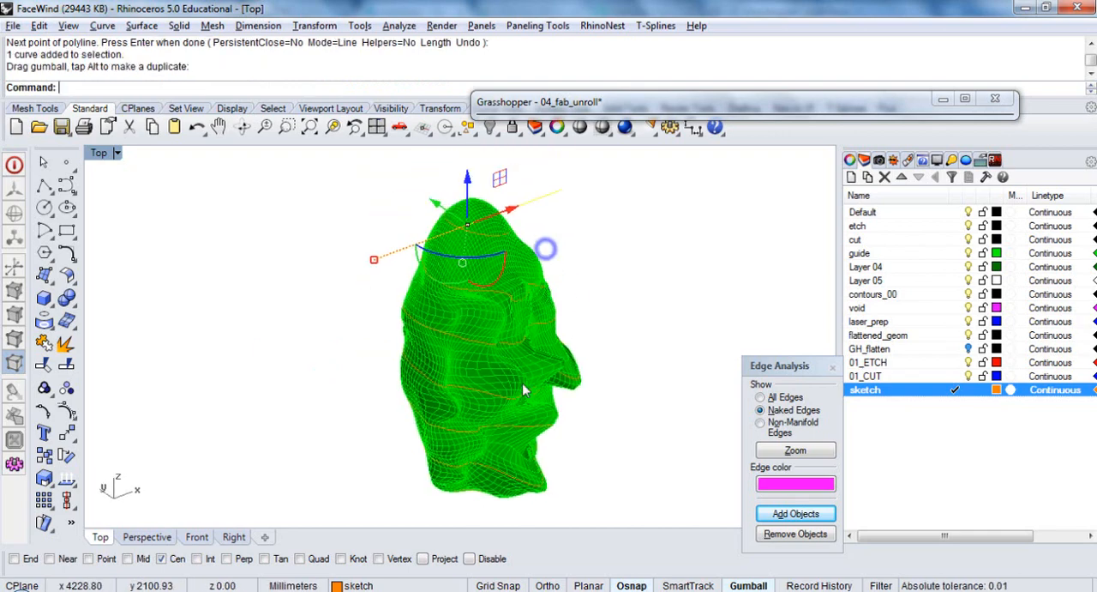
pyautogui.scroll(-2, 443, 195)
pyautogui.moveTo(451, 176); pyautogui.dragTo(445, 431)
pyautogui.click(588, 334)
# Extrude the line beneath the mesh vertically until it forms a flat surface taller than the mesh
pyautogui.click(464, 246)
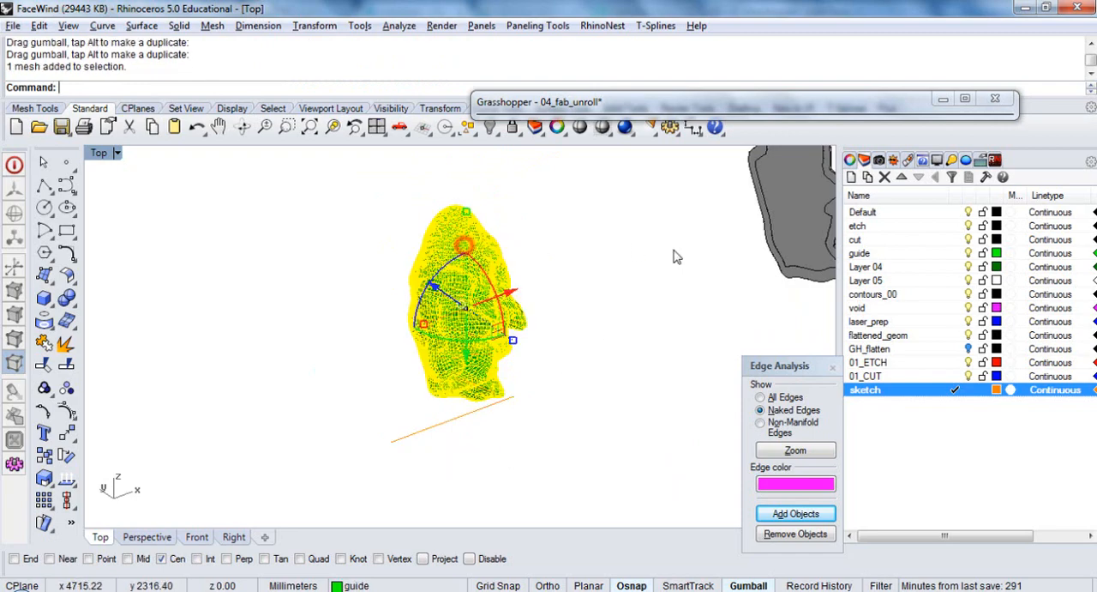
pyautogui.write('t')
pyautogui.press('Return')
pyautogui.press('Escape')
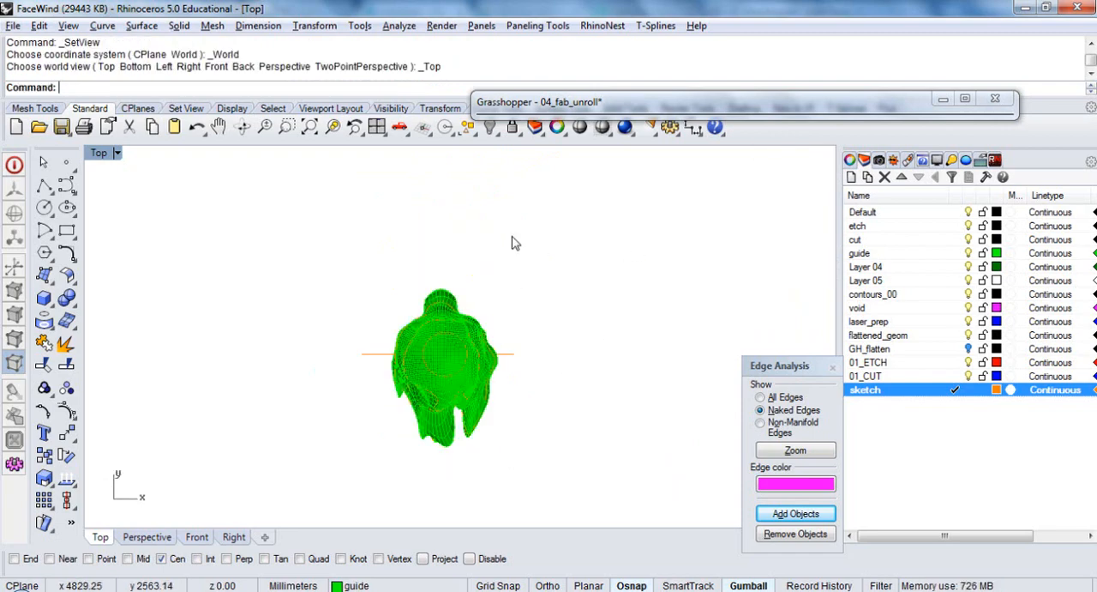
pyautogui.keyDown('ctrl'); pyautogui.keyDown('shift'); pyautogui.moveTo(382, 395); pyautogui.dragTo(436, 249, button='right'); pyautogui.keyUp('shift'); pyautogui.keyUp('ctrl')
pyautogui.click(400, 416)
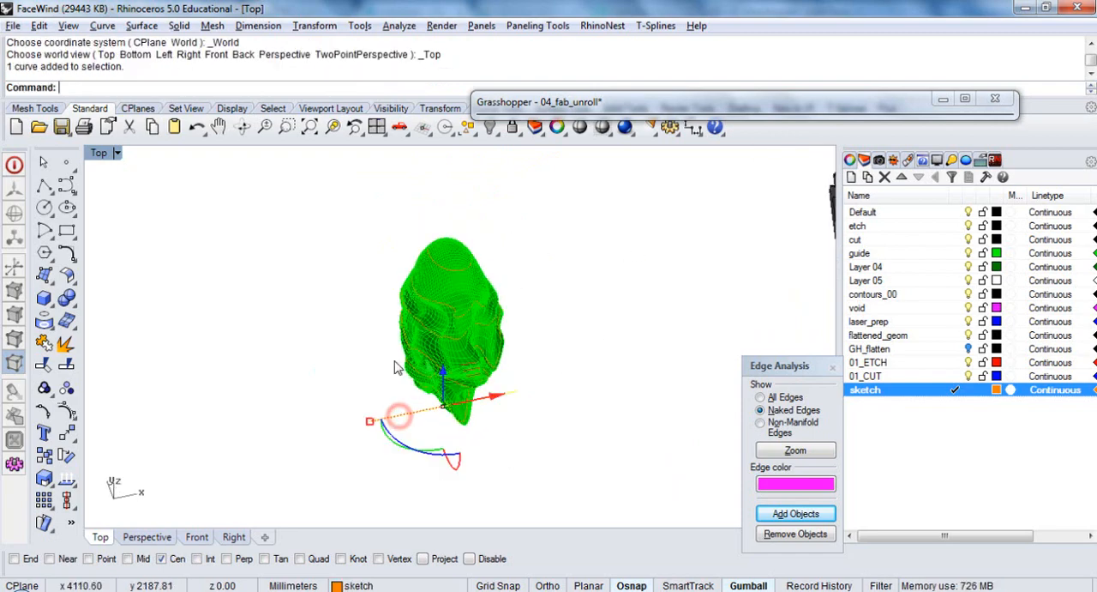
pyautogui.keyDown('ctrl'); pyautogui.keyDown('shift'); pyautogui.moveTo(438, 426); pyautogui.dragTo(466, 390, button='right'); pyautogui.keyUp('shift'); pyautogui.keyUp('ctrl')
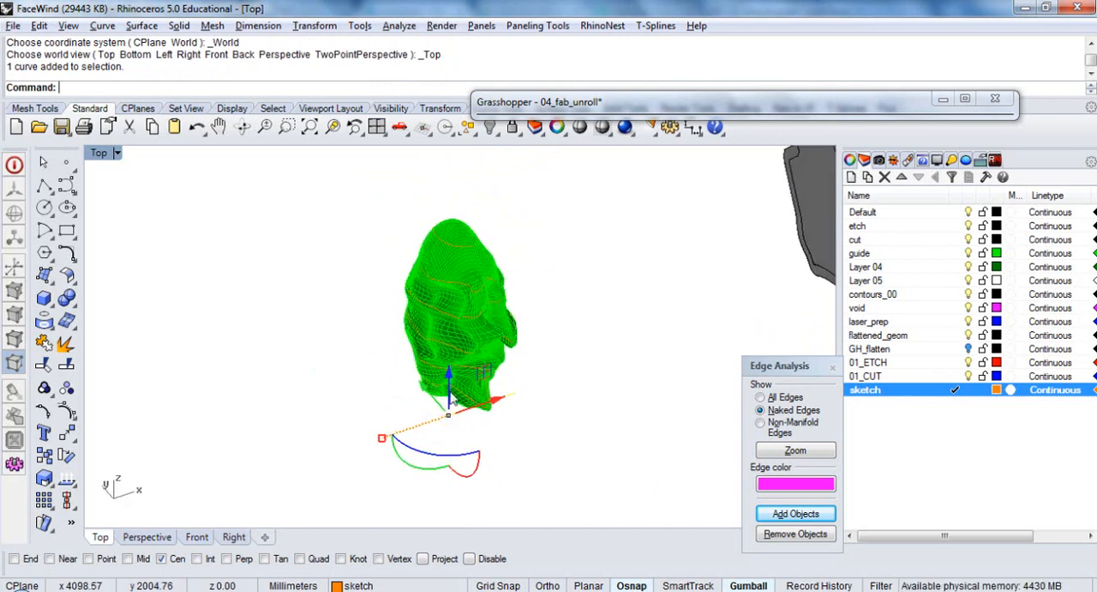
pyautogui.click(748, 585)
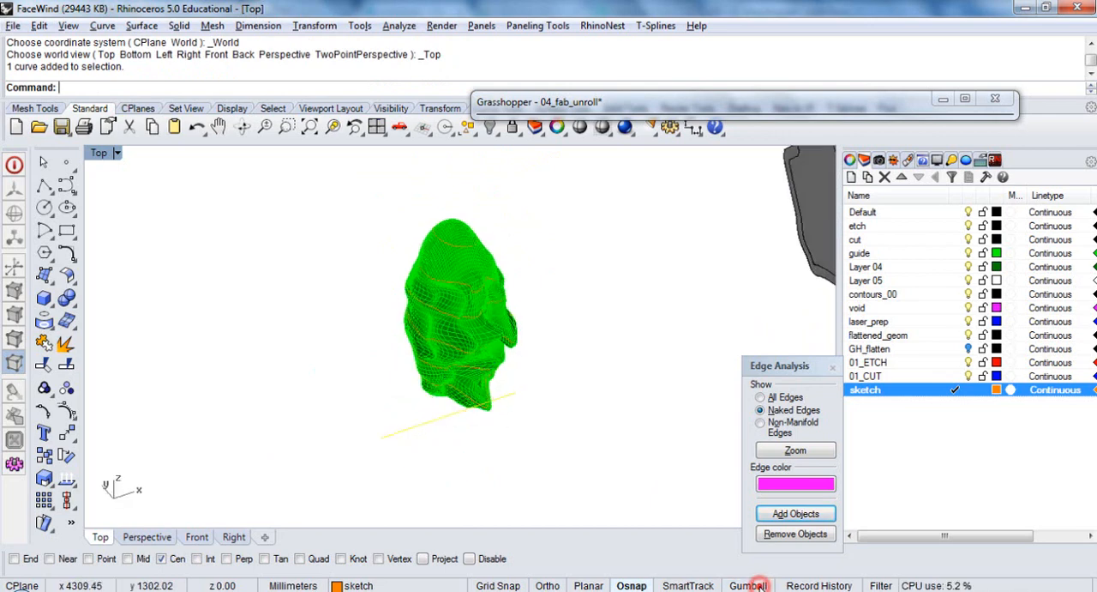
pyautogui.click(747, 585)
pyautogui.click(747, 585)
pyautogui.click(748, 585)
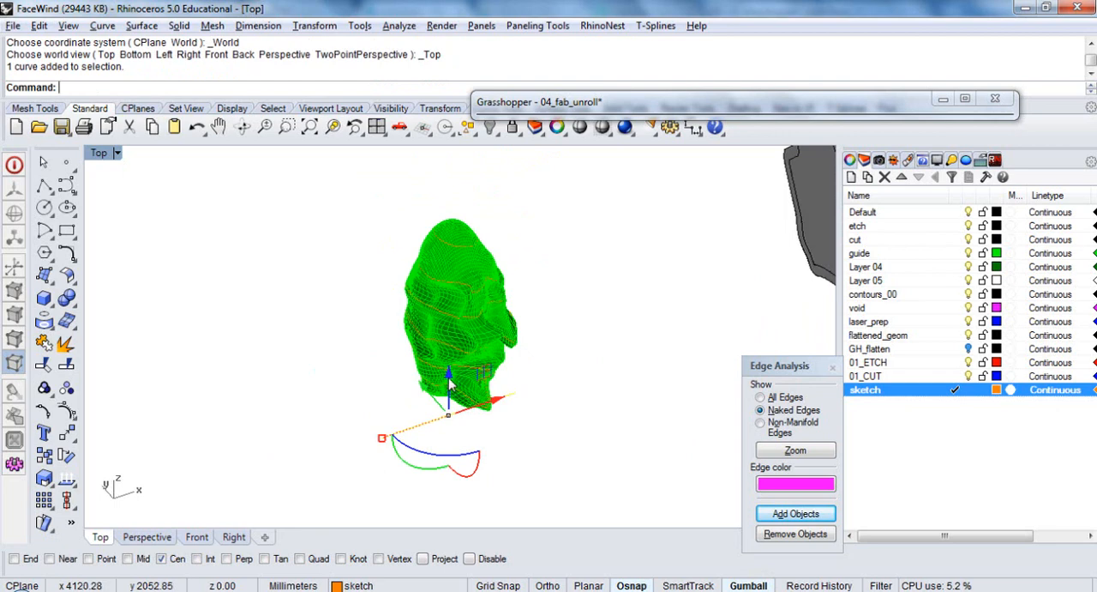
pyautogui.moveTo(450, 388); pyautogui.dragTo(476, 179)
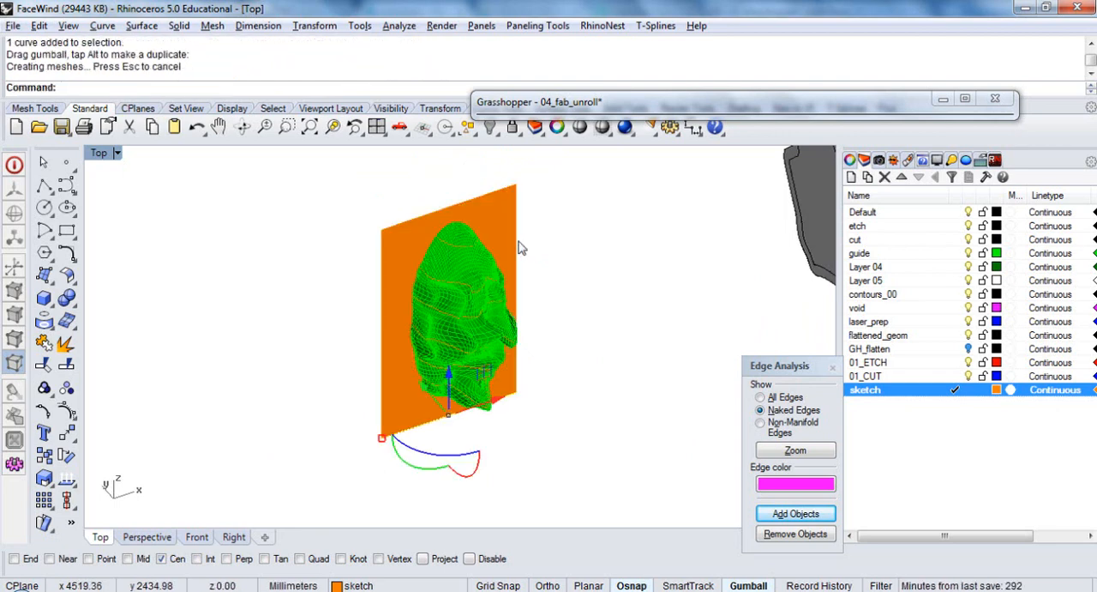
# Try to split the mesh with the vertical orange surface using the regular Split command
pyautogui.click(468, 271)
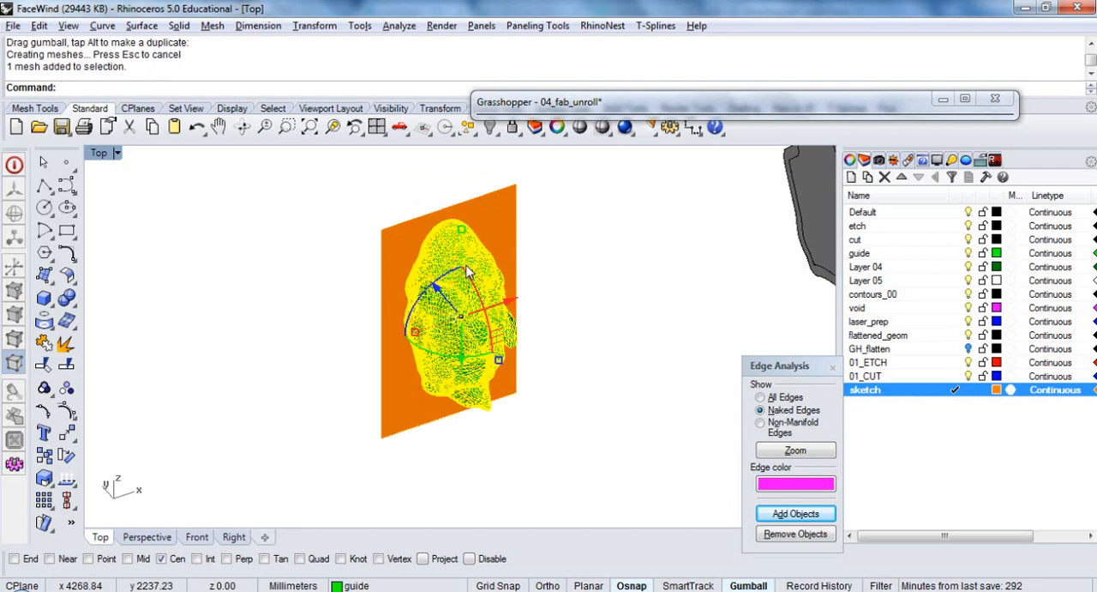
pyautogui.write('s')
pyautogui.press('Return')
pyautogui.click(484, 220)
pyautogui.rightClick(485, 220)
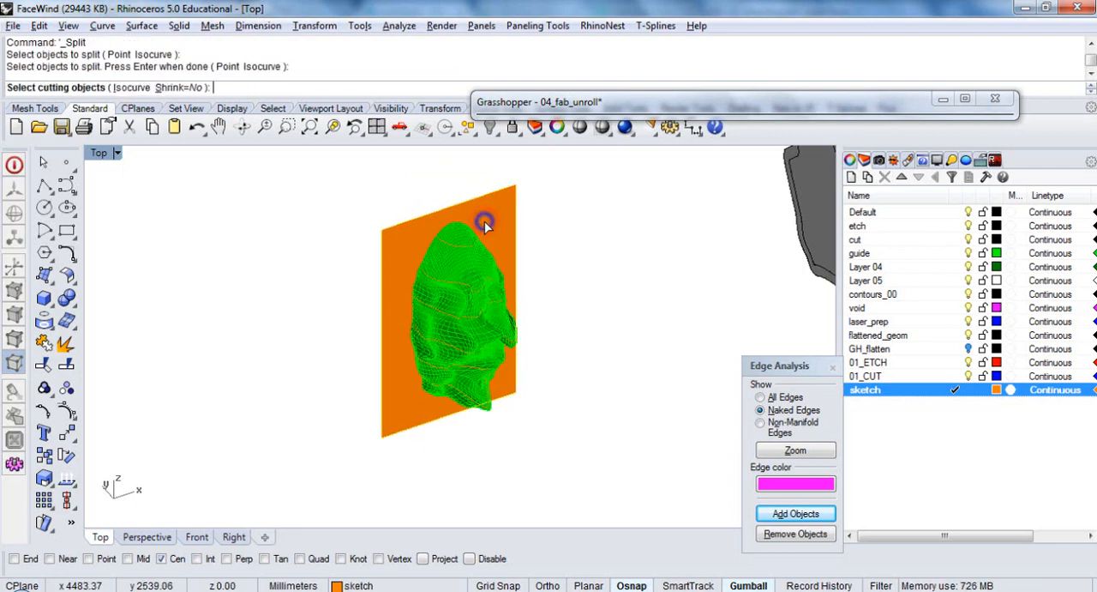
pyautogui.press('Escape')
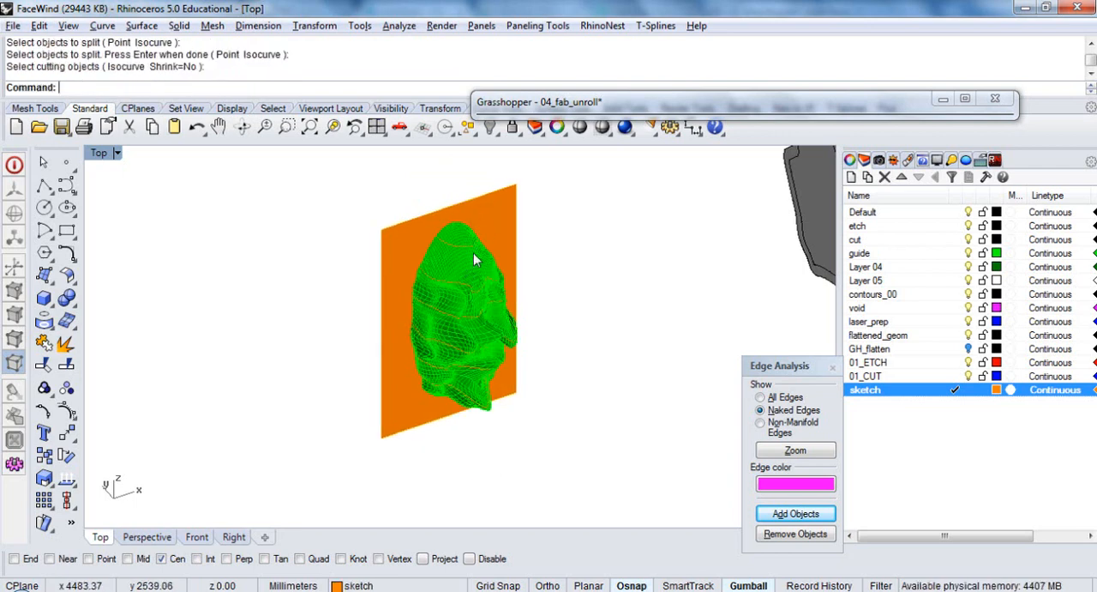
pyautogui.click(471, 266)
pyautogui.write('s')
pyautogui.press('Return')
pyautogui.click(487, 242)
pyautogui.rightClick(489, 226)
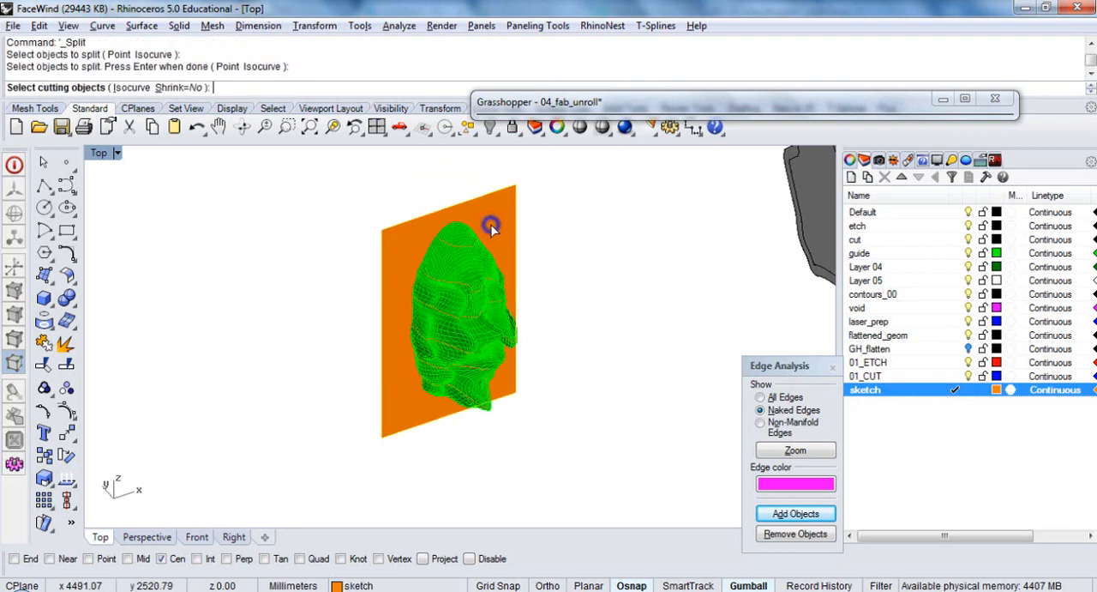
pyautogui.press('Escape')
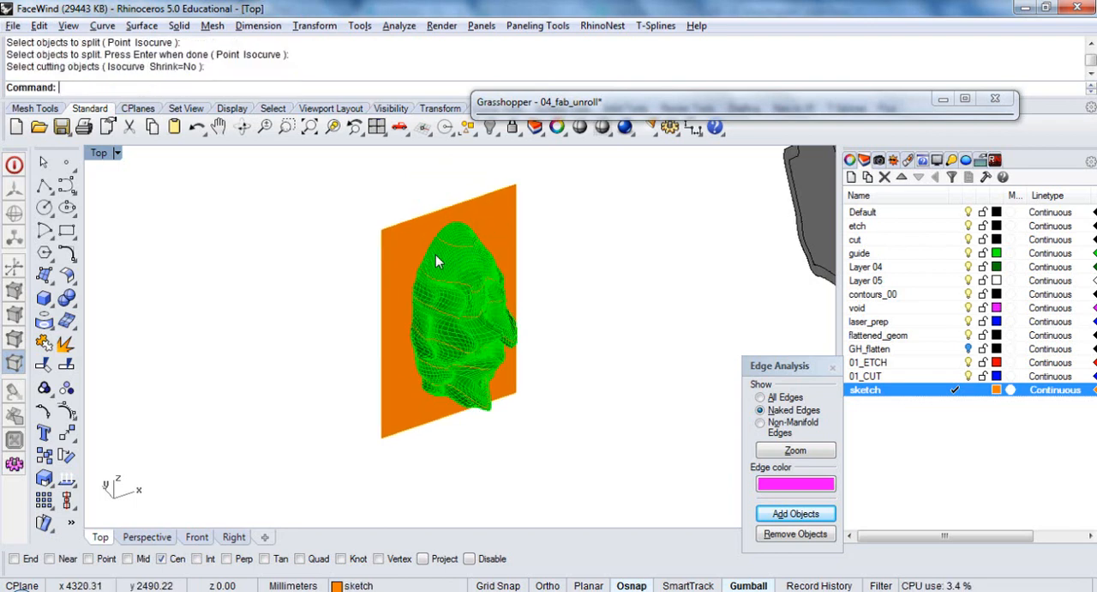
# Split the mesh with MeshSplit, using the vertical orange surface as the cutting object
pyautogui.write('Split')
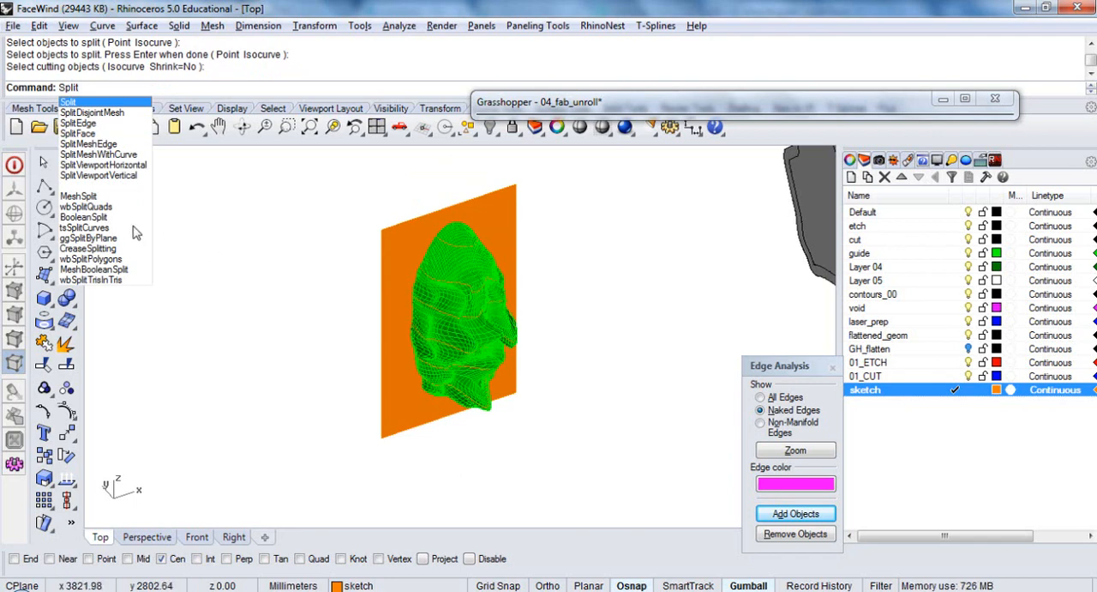
pyautogui.click(78, 196)
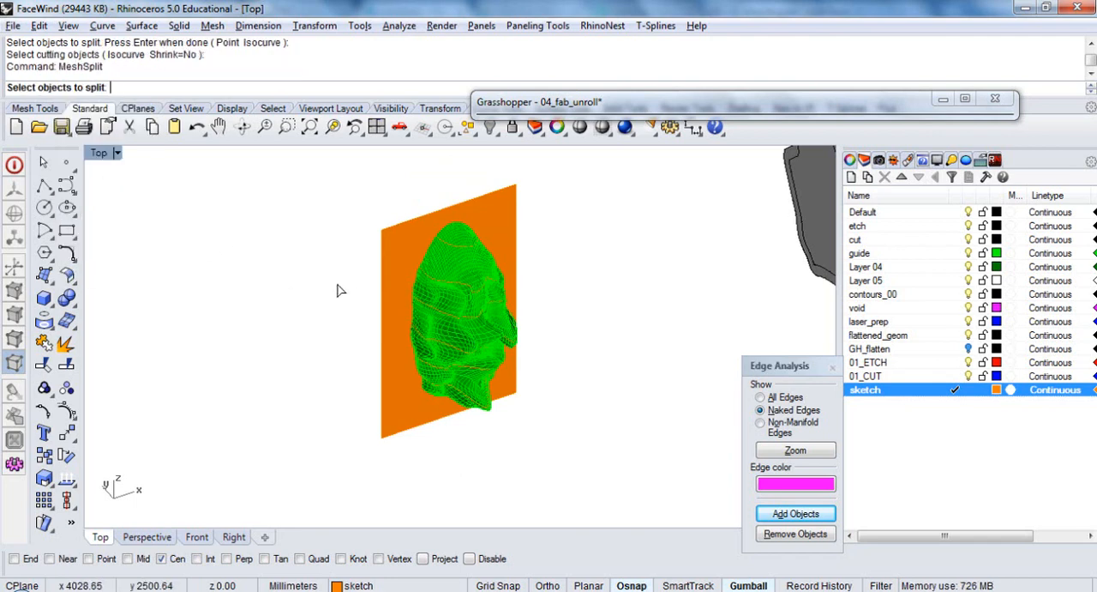
pyautogui.click(471, 277)
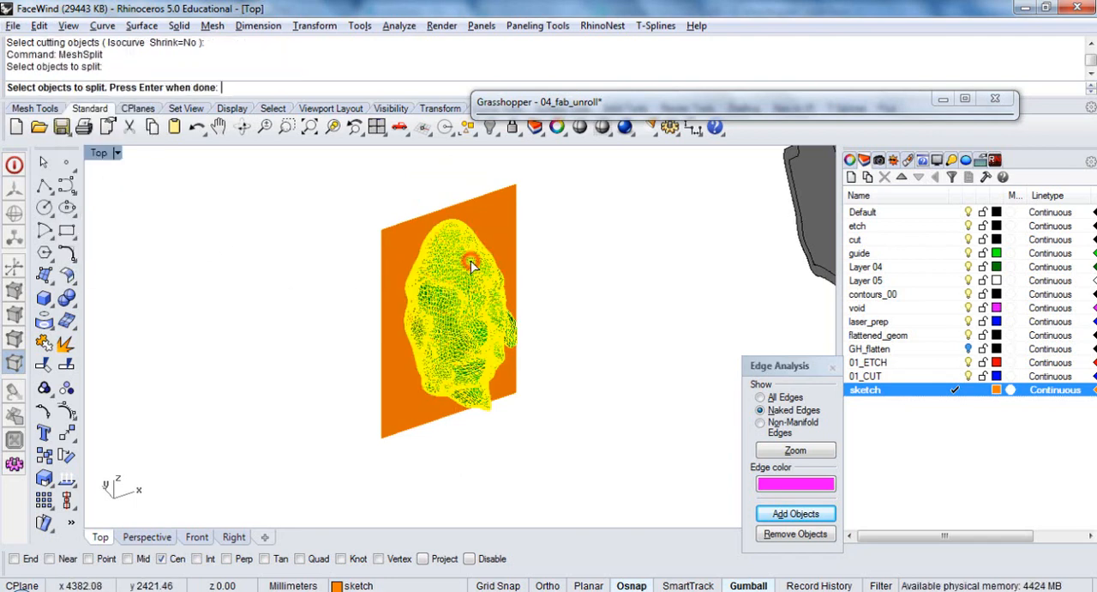
pyautogui.press('Return')
pyautogui.click(400, 243)
pyautogui.press('Return')
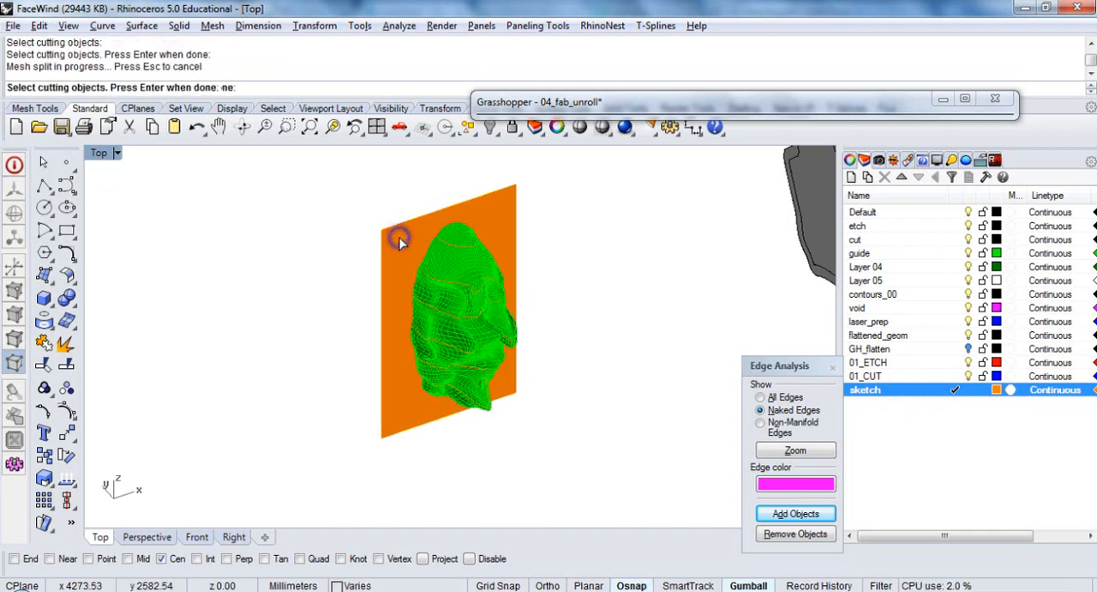
# Duplicate the open border of the front mesh half with DupBorder
pyautogui.click(443, 264)
pyautogui.moveTo(352, 281); pyautogui.dragTo(532, 264, button='right')
pyautogui.scroll(-2, 447, 347)
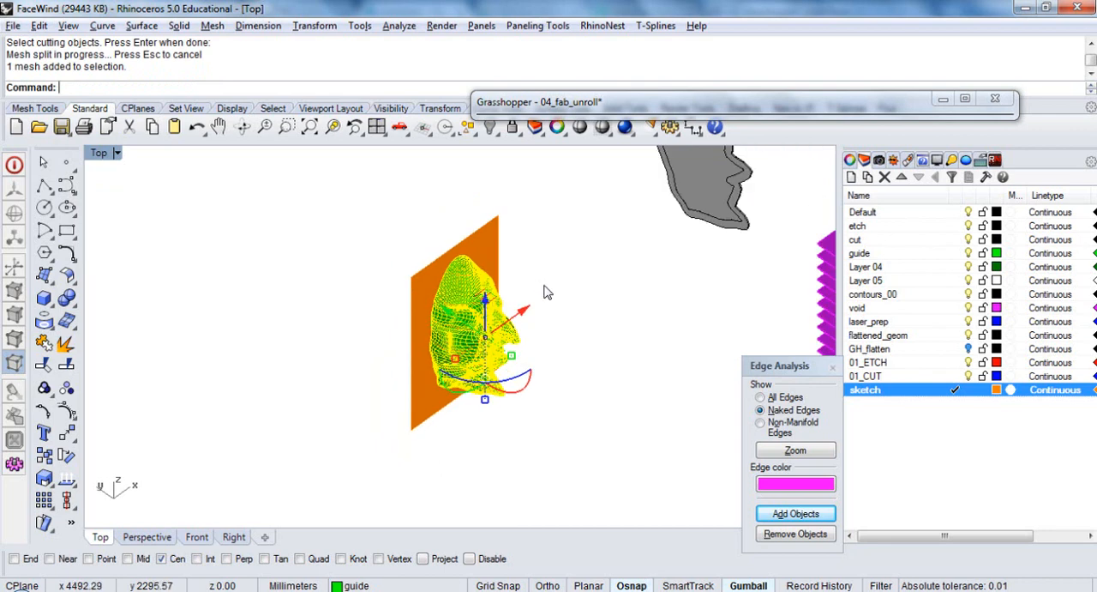
pyautogui.scroll(2, 546, 293)
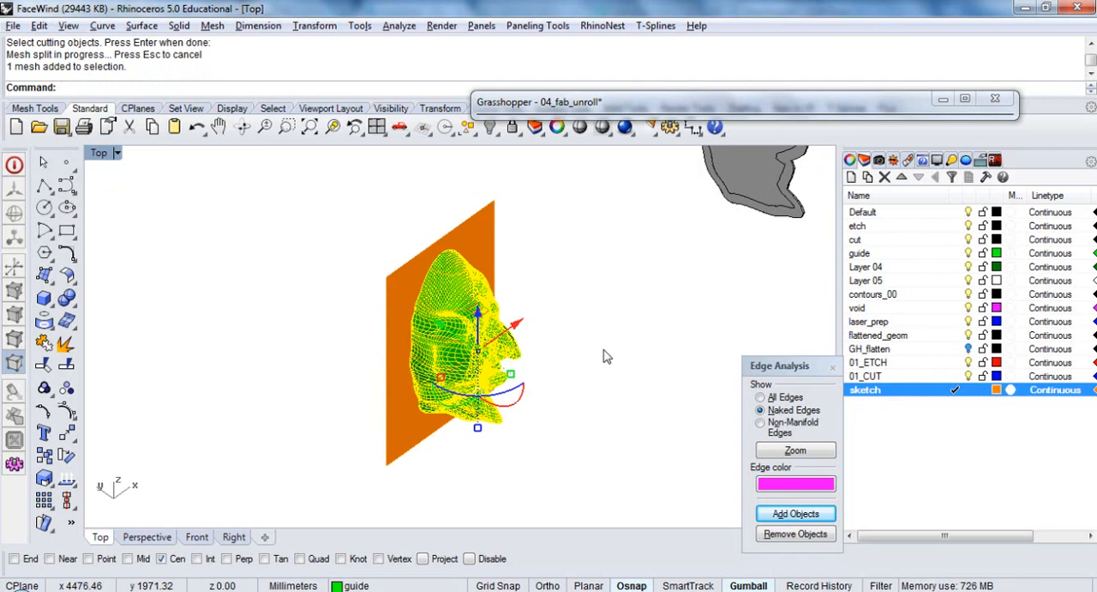
pyautogui.press('Return')
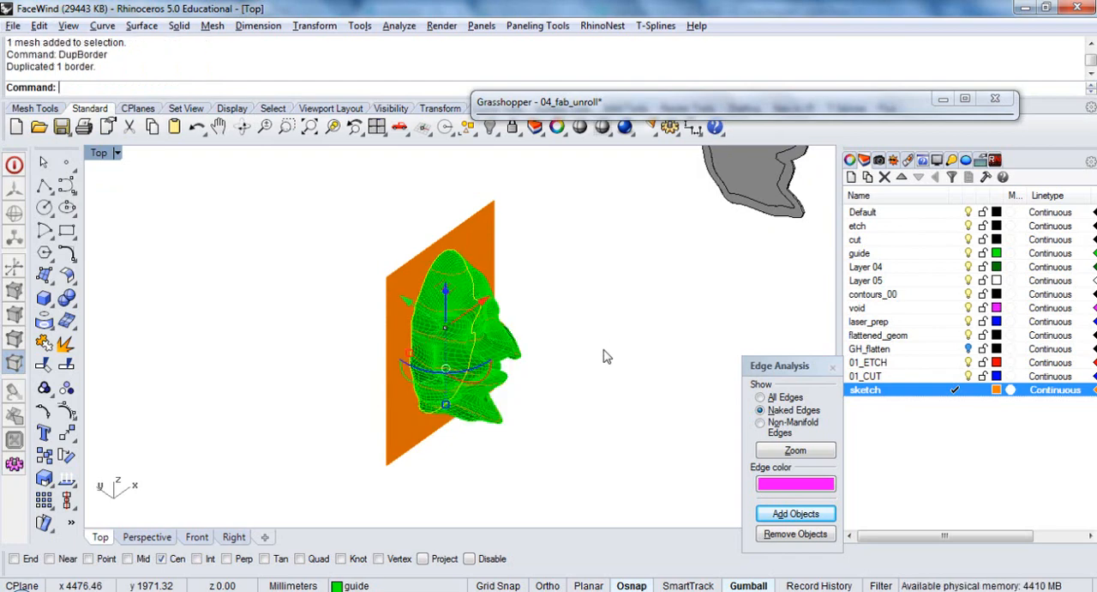
# Move the duplicated border curve 500 mm along the positive X axis, away from the mesh, and deselect it
pyautogui.moveTo(617, 309); pyautogui.dragTo(527, 304, button='right')
pyautogui.scroll(-1, 492, 308)
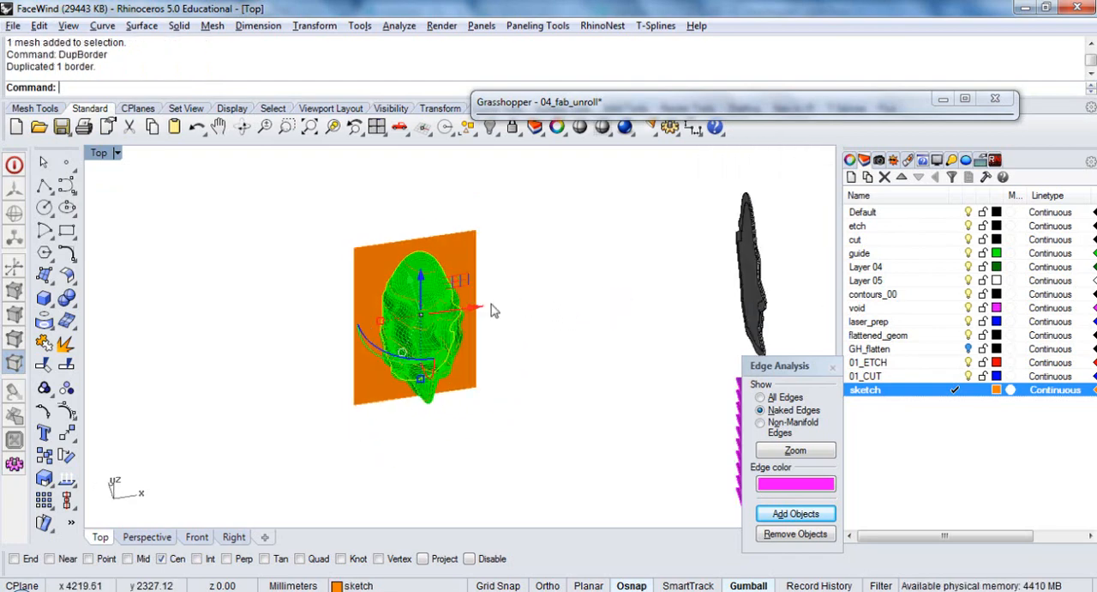
pyautogui.scroll(5, 486, 313)
pyautogui.click(408, 318)
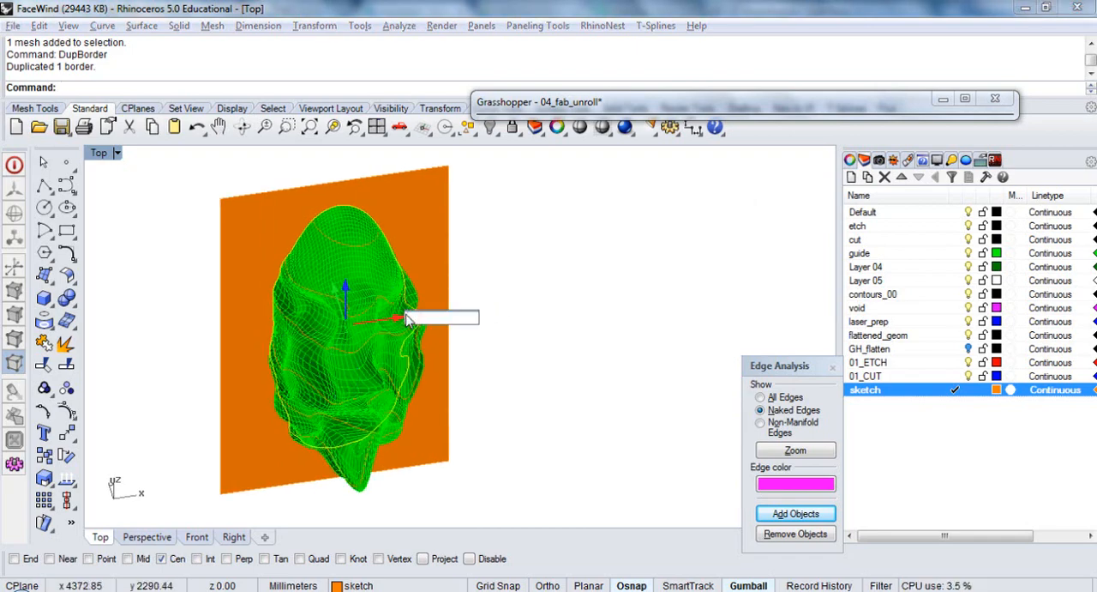
pyautogui.write('500')
pyautogui.press('Return')
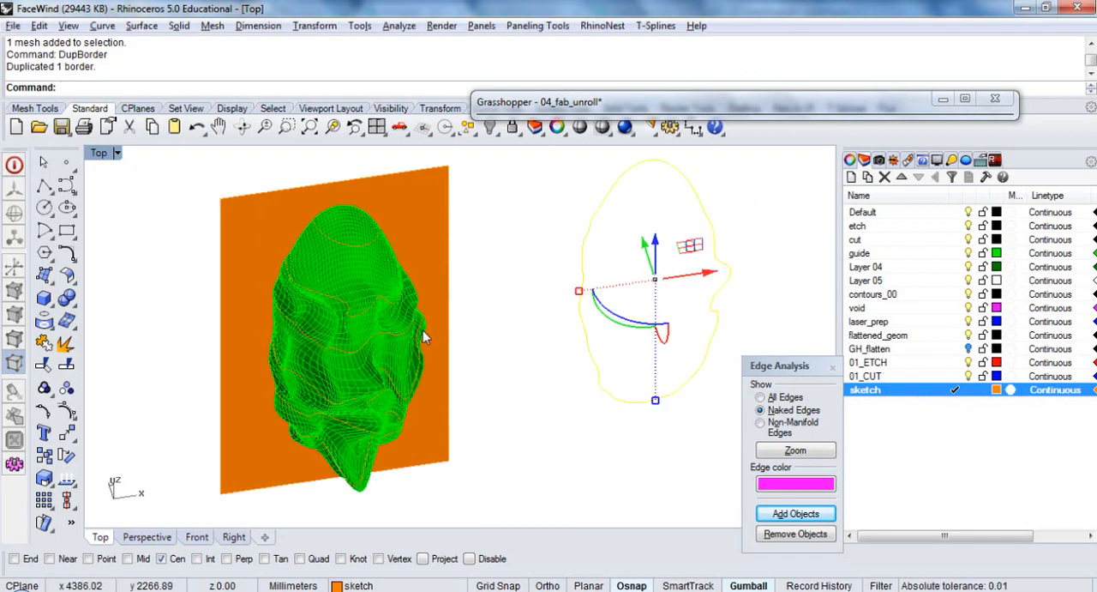
pyautogui.moveTo(423, 330); pyautogui.dragTo(532, 364, button='right')
pyautogui.keyDown('shift'); pyautogui.moveTo(501, 322); pyautogui.dragTo(446, 320, button='right'); pyautogui.keyUp('shift')
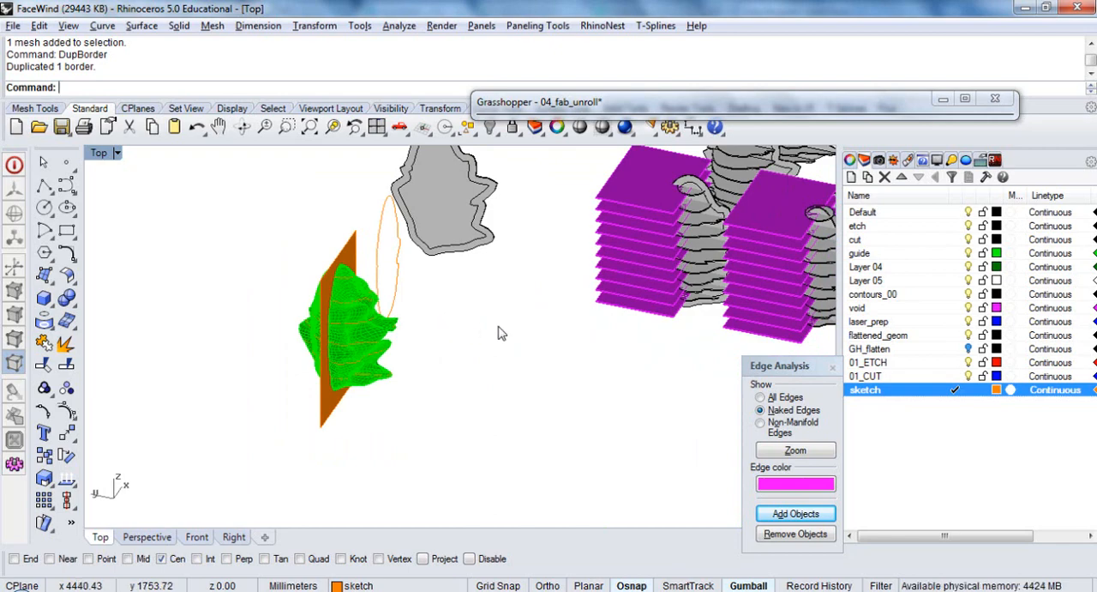
# With the Front view set, move all sketch layer curves, excluding the vertical surface, 500 mm along the positive X axis
pyautogui.write('front')
pyautogui.press('Return')
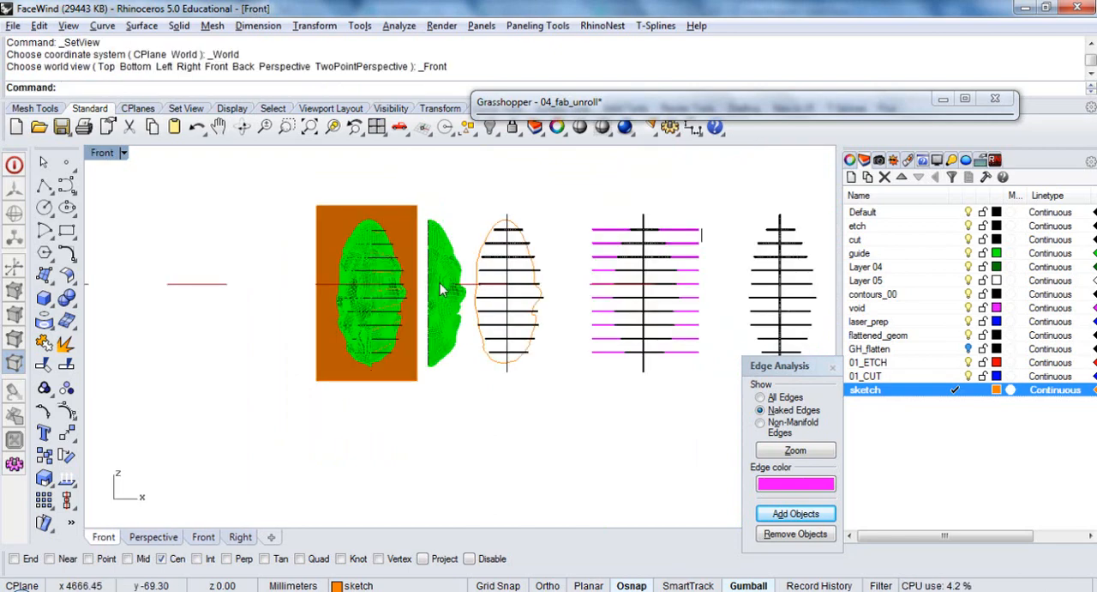
pyautogui.keyDown('ctrl'); pyautogui.keyDown('shift'); pyautogui.moveTo(441, 284); pyautogui.dragTo(465, 344, button='right'); pyautogui.keyUp('shift'); pyautogui.keyUp('ctrl')
pyautogui.moveTo(390, 316); pyautogui.dragTo(470, 364, button='right')
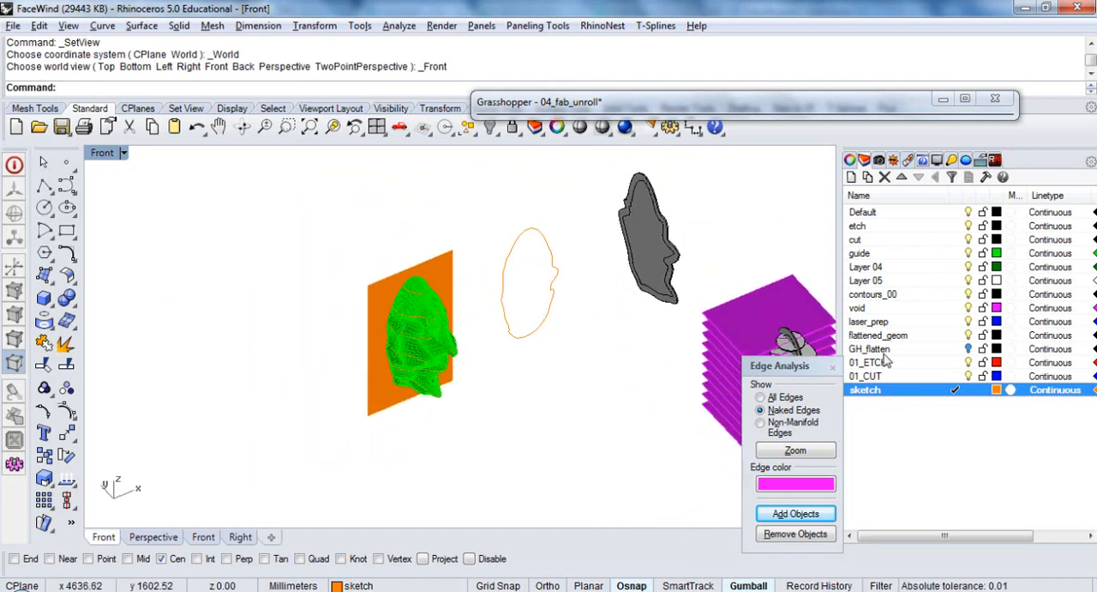
pyautogui.rightClick(881, 392)
pyautogui.click(943, 291)
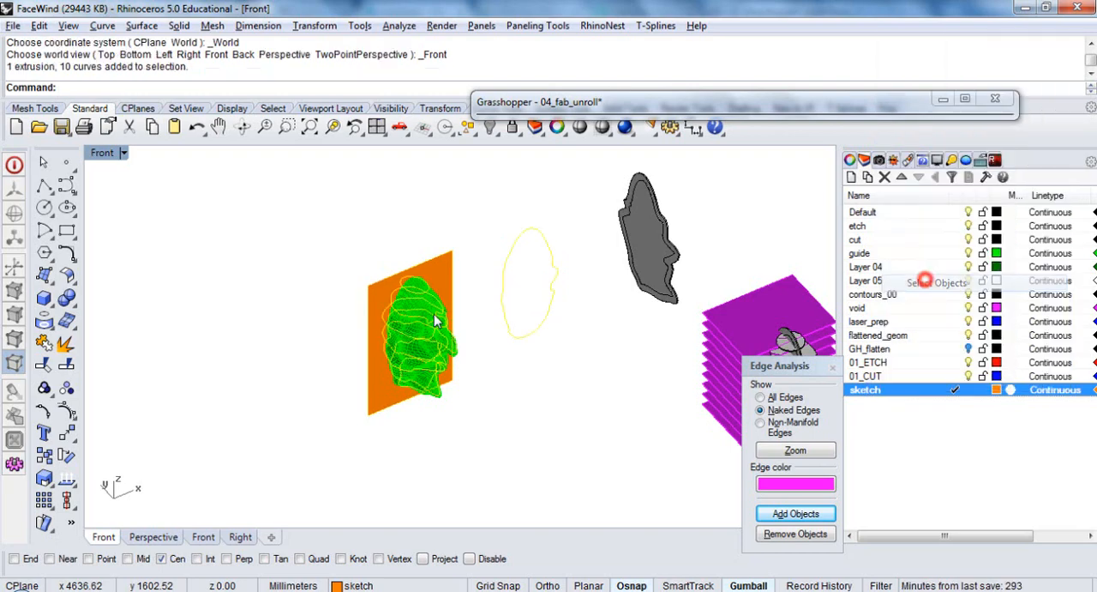
pyautogui.moveTo(495, 392); pyautogui.dragTo(440, 344, button='right')
pyautogui.scroll(2, 384, 302)
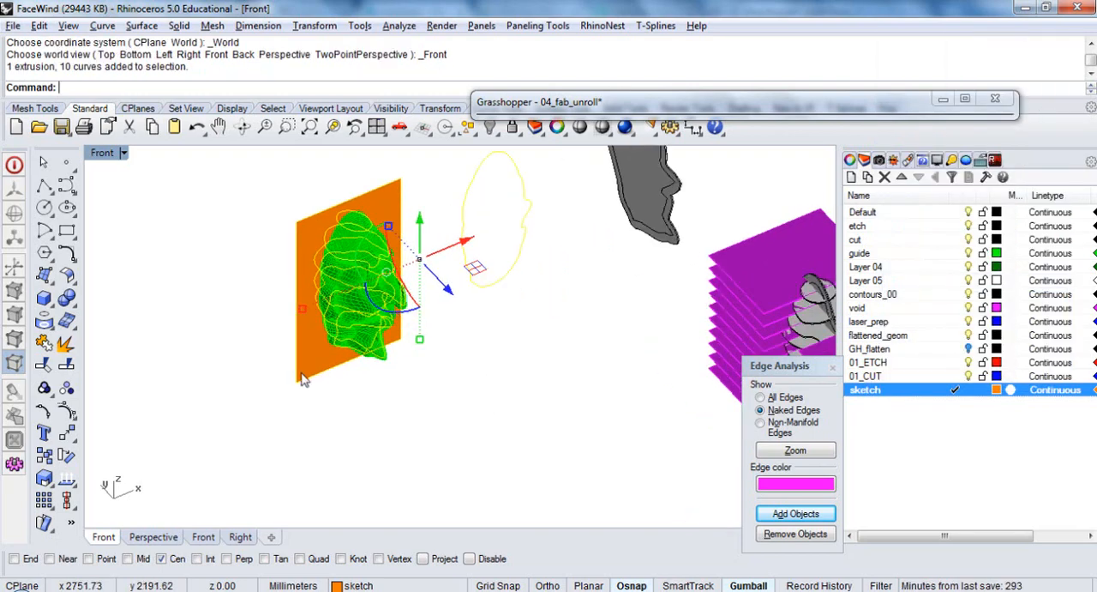
pyautogui.keyDown('ctrl'); pyautogui.click(301, 373); pyautogui.keyUp('ctrl')
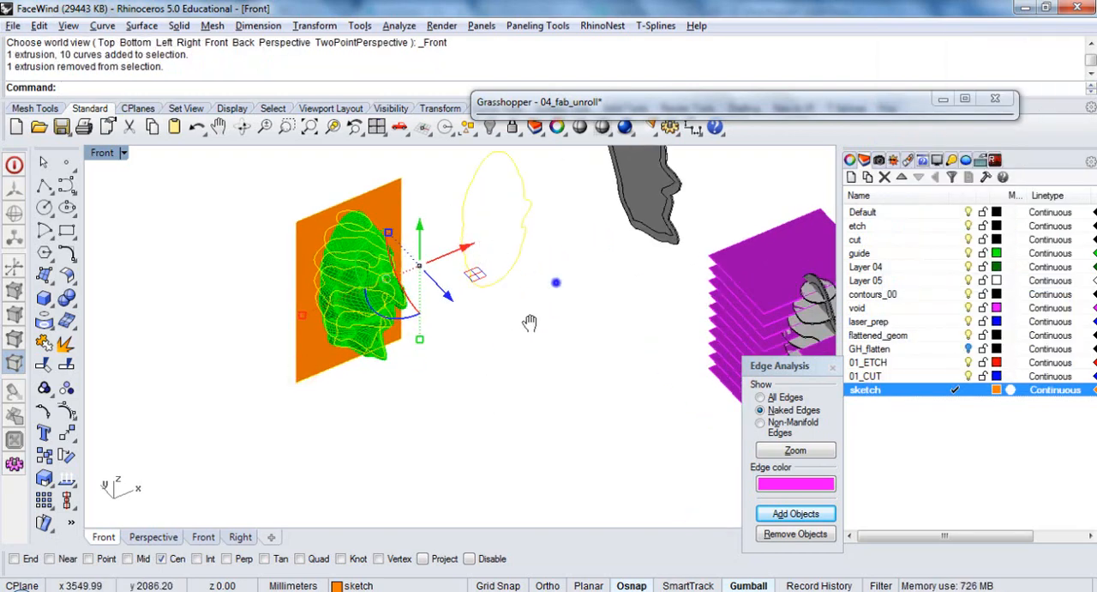
pyautogui.moveTo(530, 322); pyautogui.dragTo(459, 406, button='right')
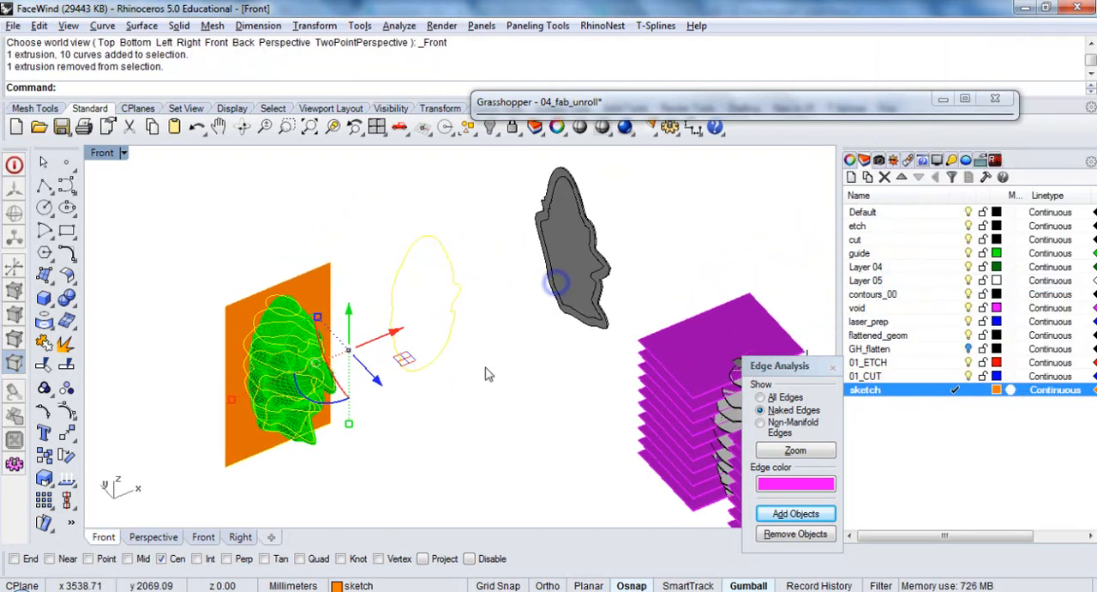
pyautogui.click(398, 334)
pyautogui.write('50')
pyautogui.press('Return')
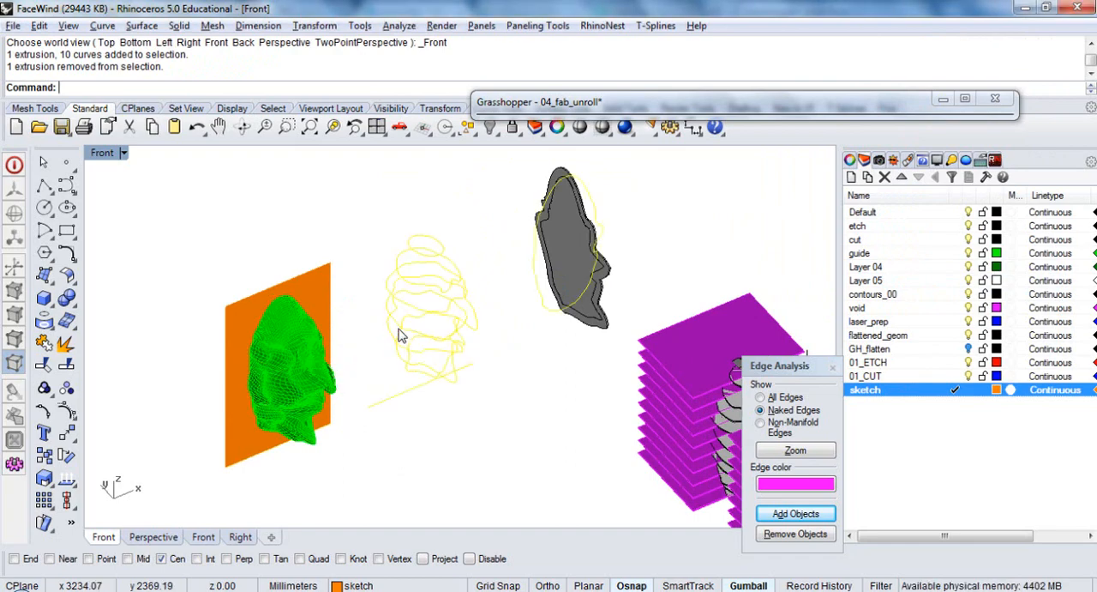
# Delete the straight line beneath the moved section curves
pyautogui.click(455, 445)
pyautogui.click(417, 392)
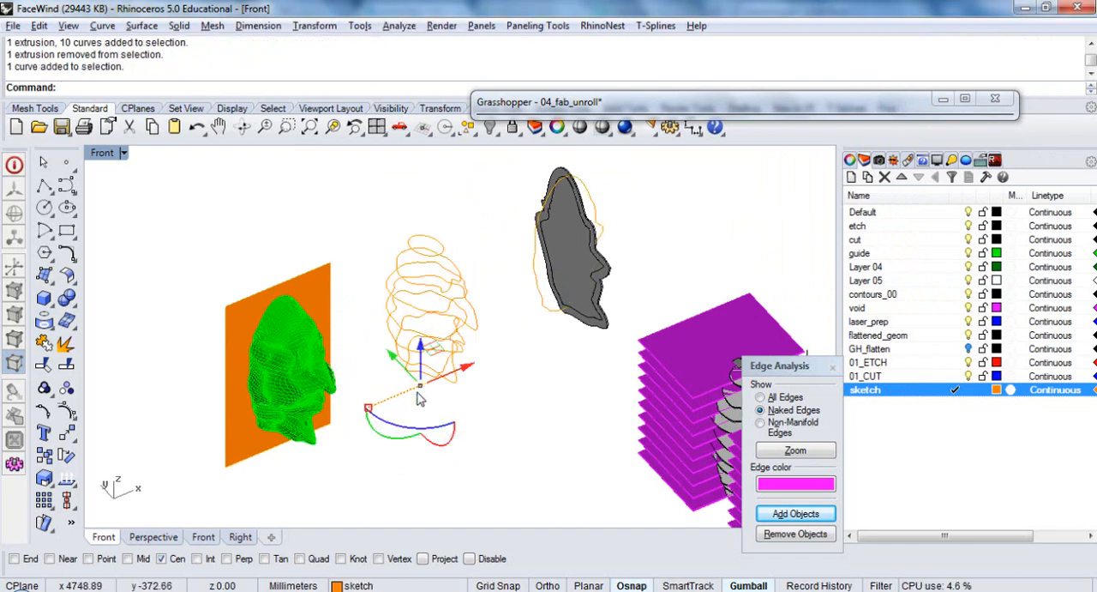
pyautogui.press('Delete')
# Preview a solid, both-sides extrusion of the section curves with ExtrudeCrv, without committing it
pyautogui.moveTo(445, 418); pyautogui.dragTo(474, 403, button='right')
pyautogui.moveTo(475, 416); pyautogui.dragTo(408, 233)
pyautogui.scroll(2, 444, 285)
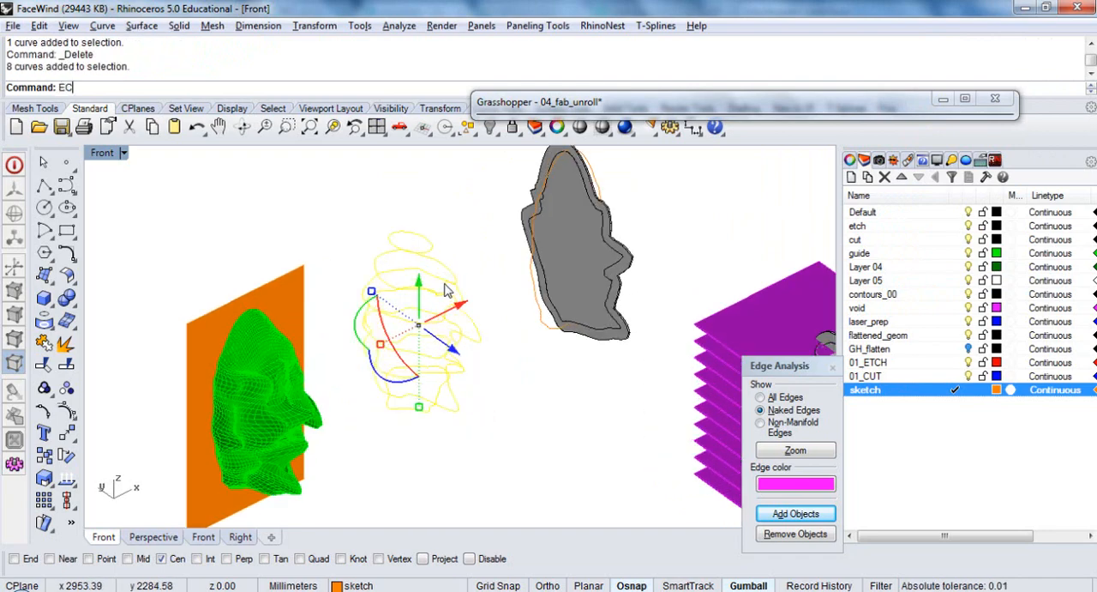
pyautogui.press('Return')
pyautogui.scroll(4, 417, 289)
pyautogui.moveTo(417, 292); pyautogui.dragTo(406, 259, button='right')
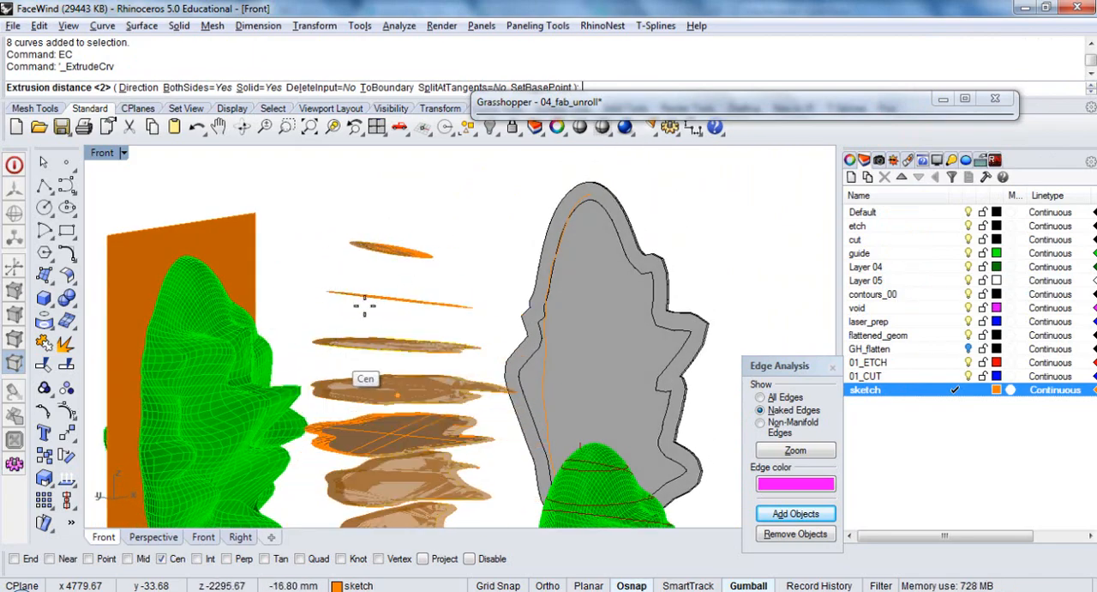
pyautogui.moveTo(354, 361); pyautogui.dragTo(397, 245, button='right')
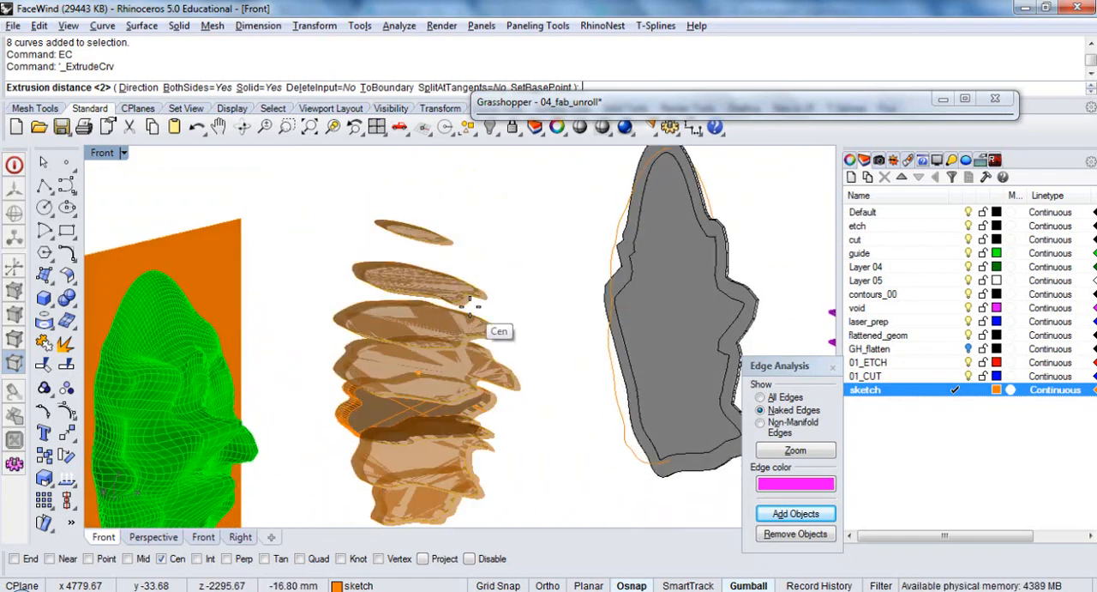
pyautogui.press('Escape')
# Switch to the 04_fab_unroll definition in Grasshopper
pyautogui.moveTo(535, 276); pyautogui.dragTo(478, 290, button='right')
pyautogui.doubleClick(606, 103)
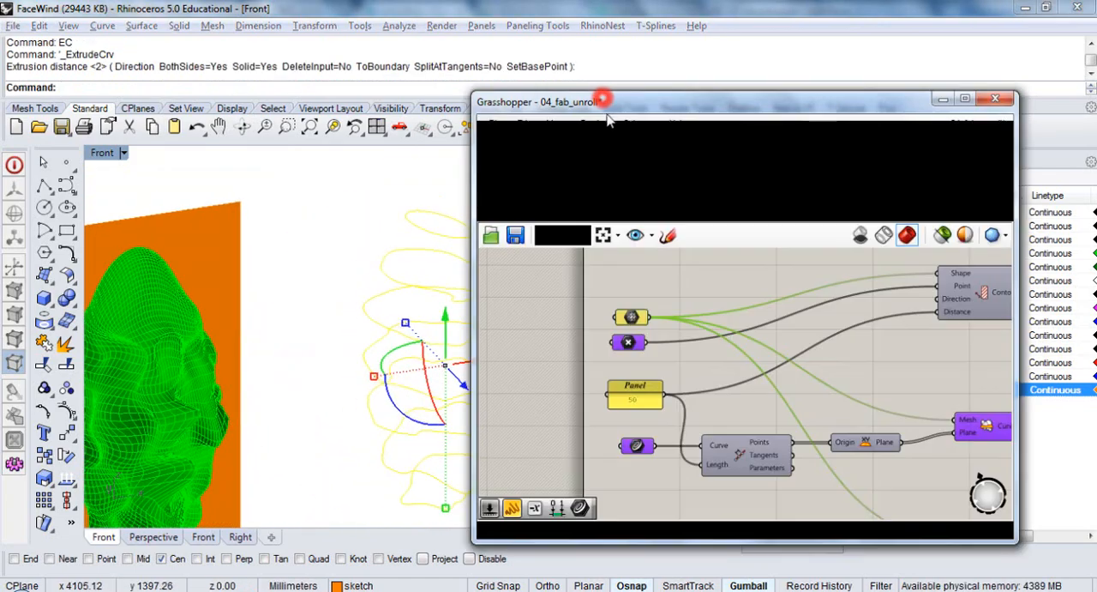
# Add a Curve parameter below the existing definition and reference the selected section curves in it as multiple curves
pyautogui.scroll(-3, 741, 453)
pyautogui.moveTo(746, 455); pyautogui.dragTo(748, 353, button='right')
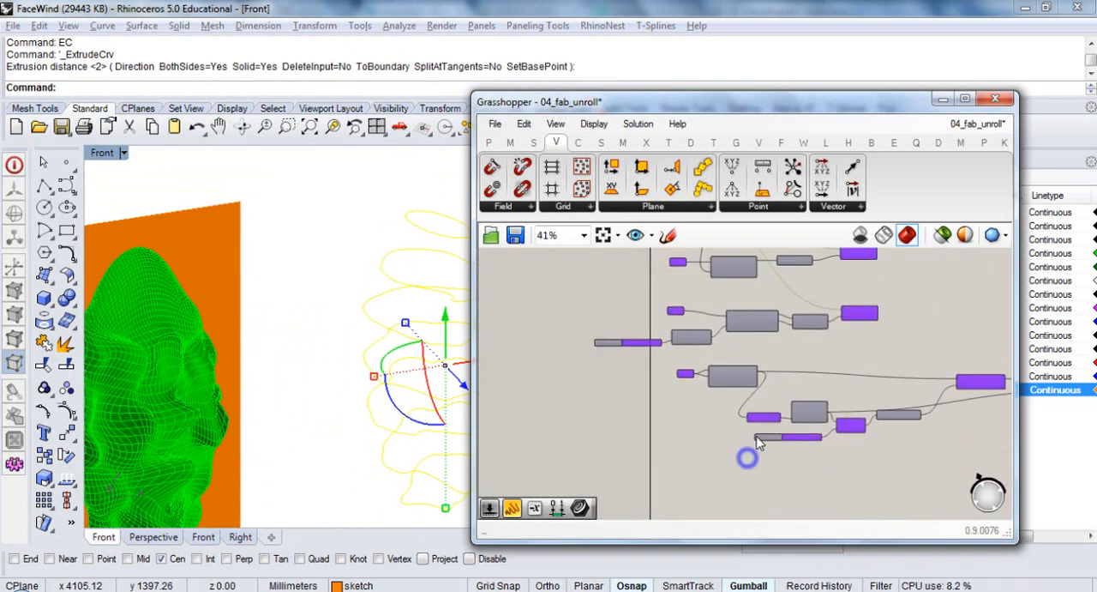
pyautogui.moveTo(757, 436); pyautogui.dragTo(739, 327, button='right')
pyautogui.scroll(2, 680, 389)
pyautogui.doubleClick(660, 396)
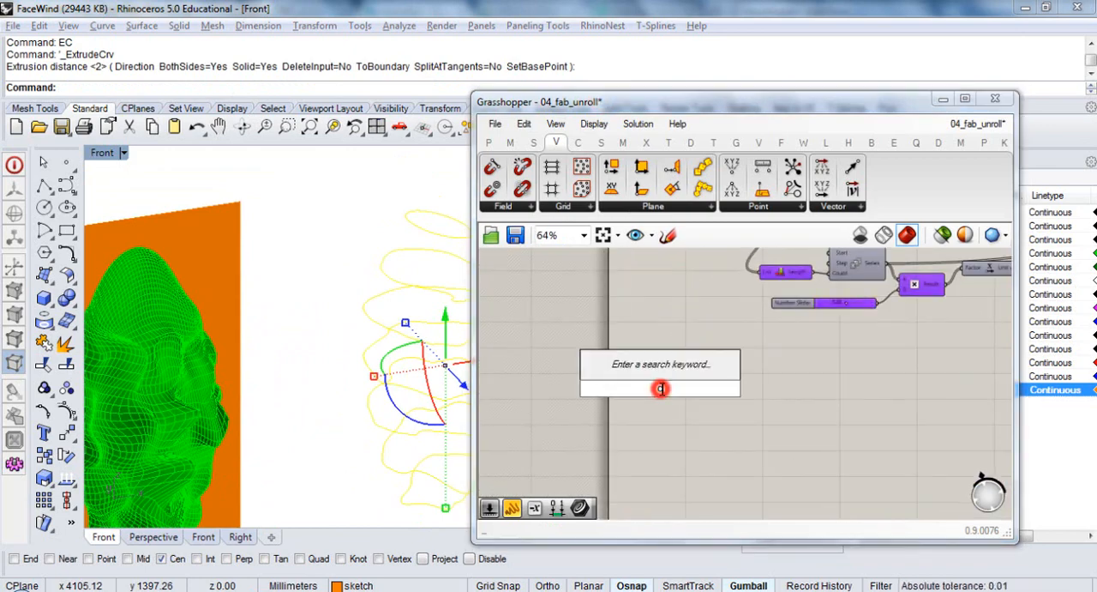
pyautogui.write('crv')
pyautogui.press('Return')
pyautogui.rightClick(659, 391)
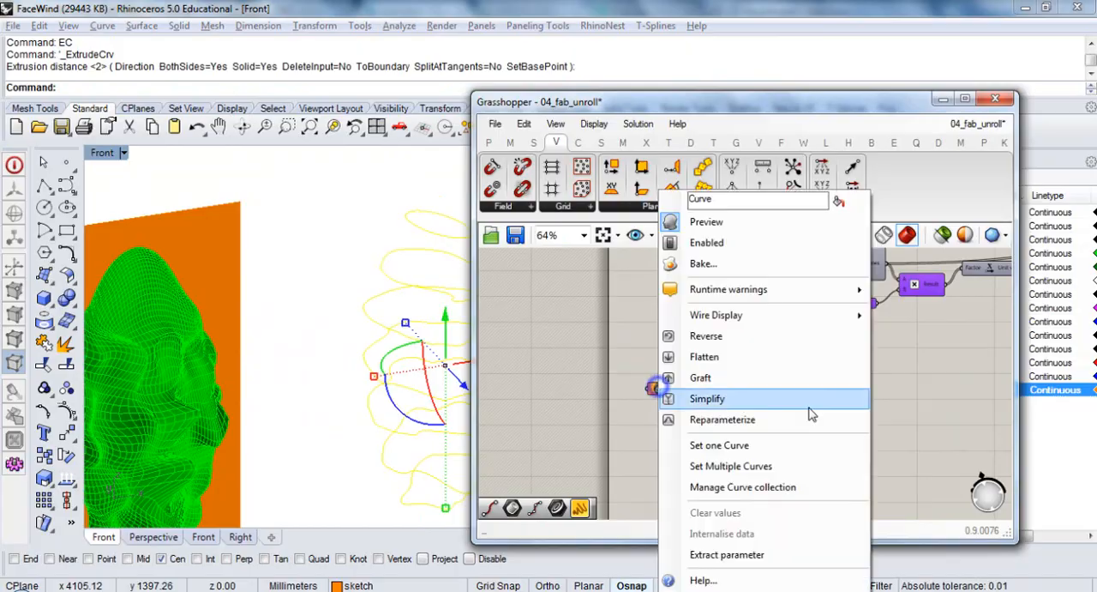
pyautogui.click(723, 510)
pyautogui.click(667, 439)
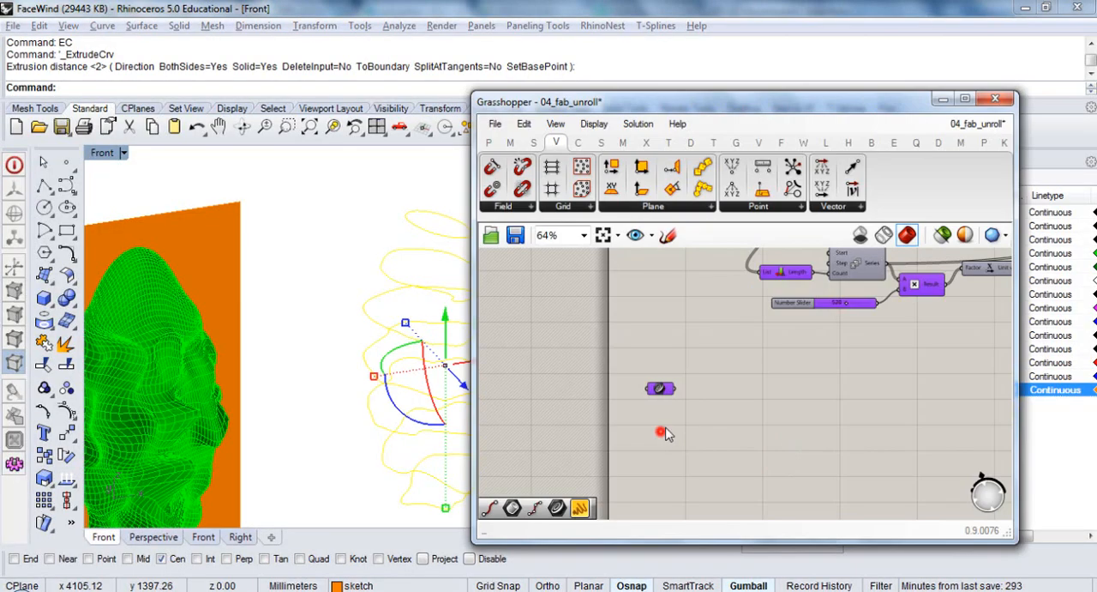
# Add an Extrude component beside the new Curve parameter
pyautogui.doubleClick(726, 399)
pyautogui.write('extr')
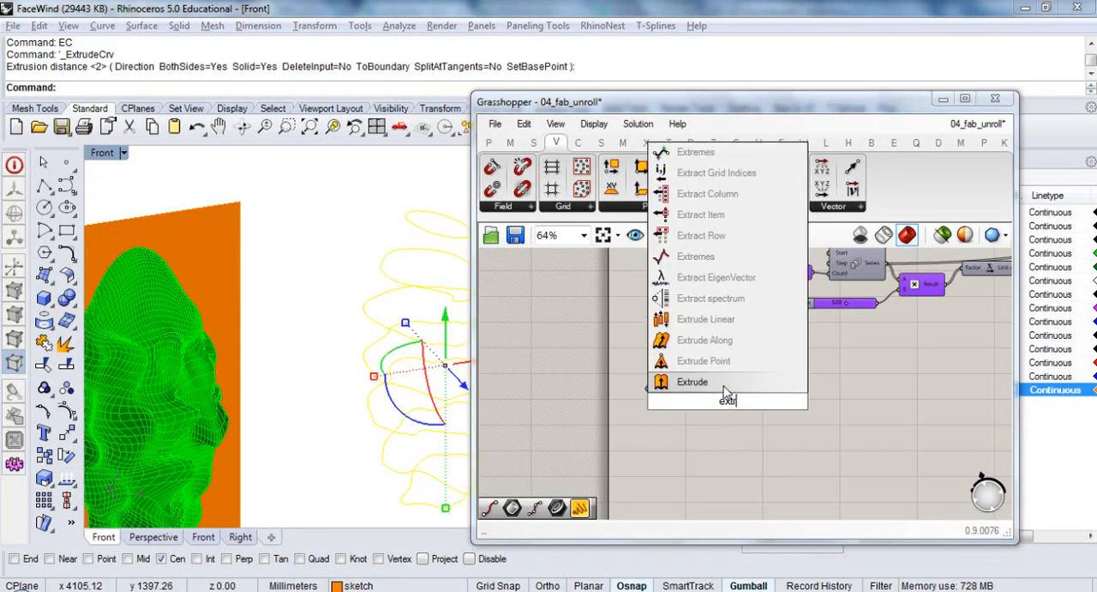
pyautogui.click(724, 386)
pyautogui.moveTo(725, 403); pyautogui.dragTo(758, 412)
pyautogui.scroll(3, 758, 412)
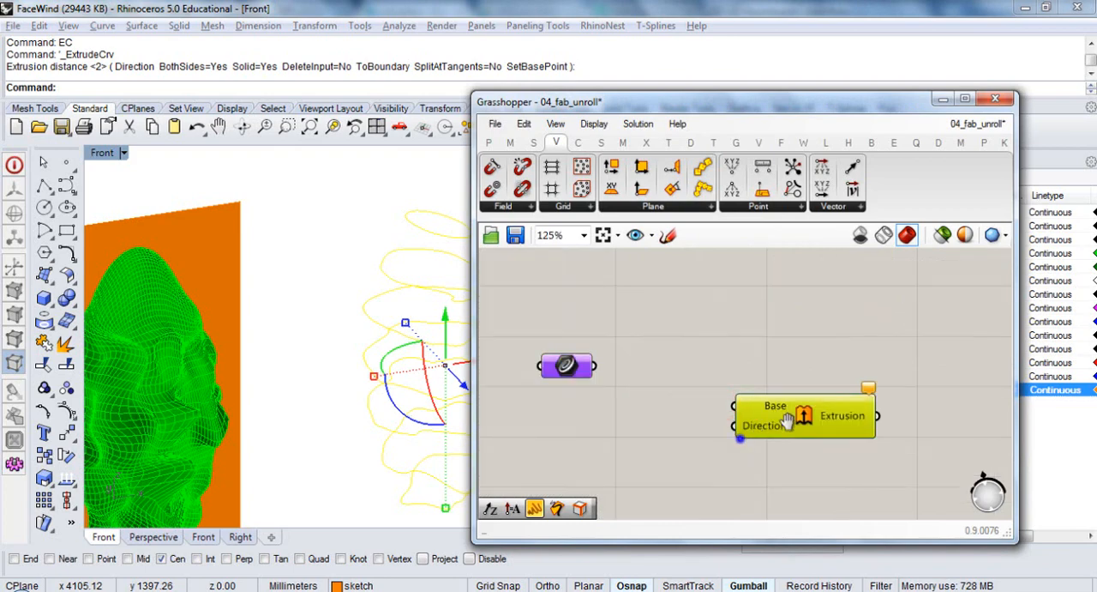
pyautogui.moveTo(787, 420); pyautogui.dragTo(843, 398, button='right')
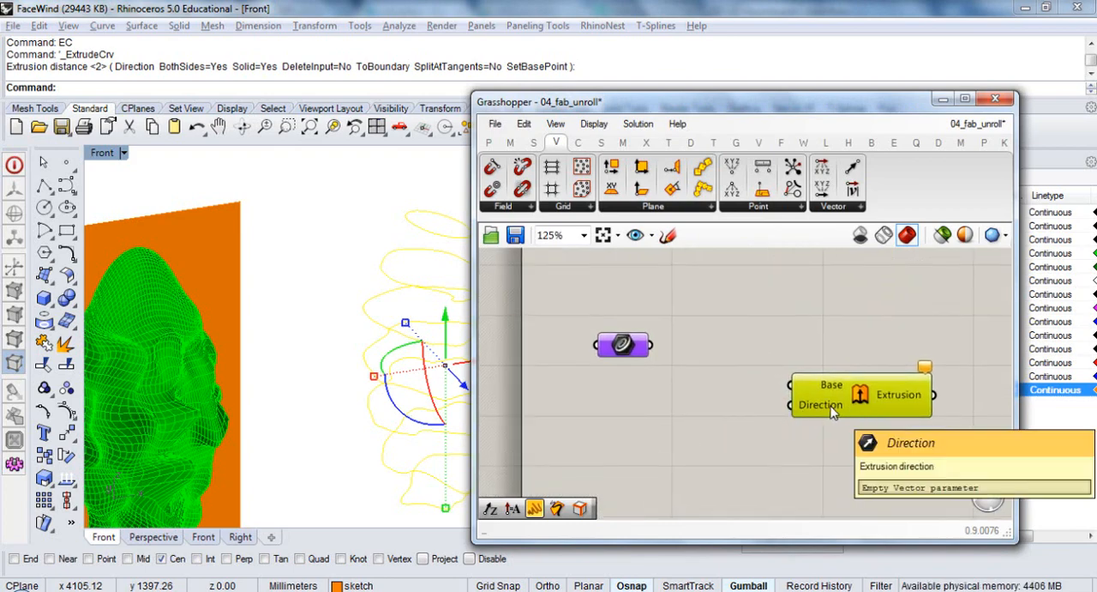
pyautogui.click(688, 400)
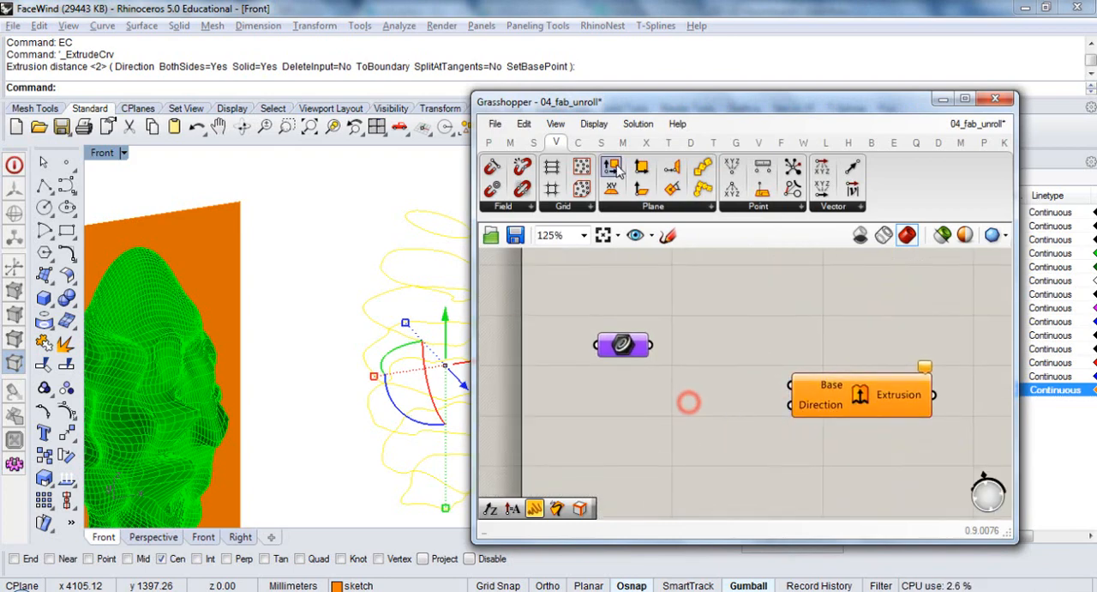
# Add a Planar component and feed it the section curves from the Curve parameter
pyautogui.moveTo(410, 396); pyautogui.dragTo(435, 304, button='right')
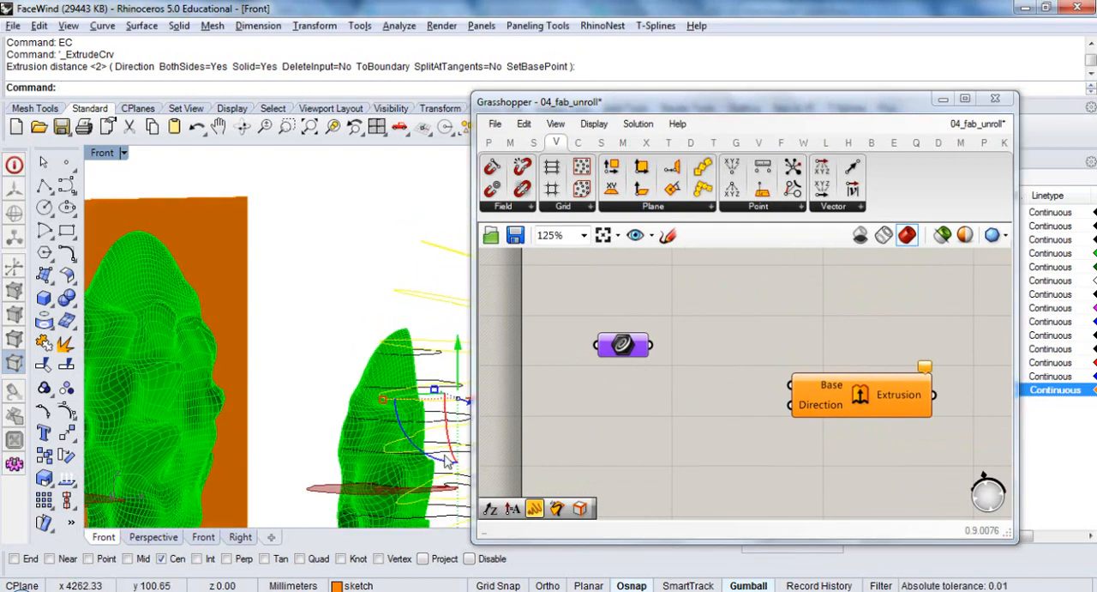
pyautogui.moveTo(370, 337); pyautogui.dragTo(288, 276, button='right')
pyautogui.keyDown('ctrl'); pyautogui.keyDown('shift'); pyautogui.moveTo(374, 276); pyautogui.dragTo(381, 329, button='right'); pyautogui.keyUp('shift'); pyautogui.keyUp('ctrl')
pyautogui.click(599, 302)
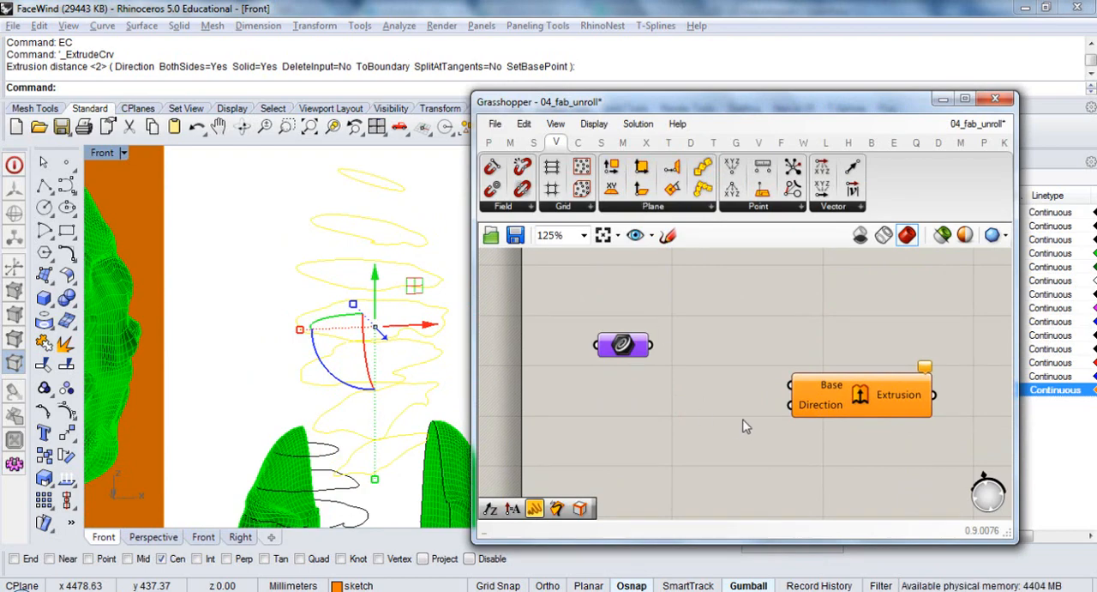
pyautogui.doubleClick(688, 426)
pyautogui.write('plana')
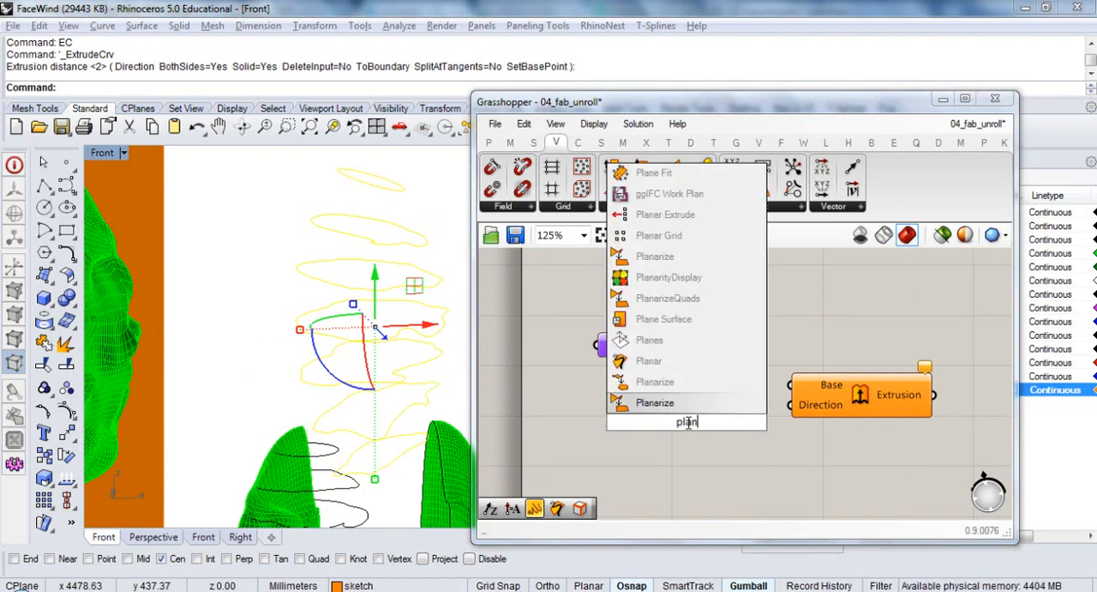
pyautogui.click(688, 367)
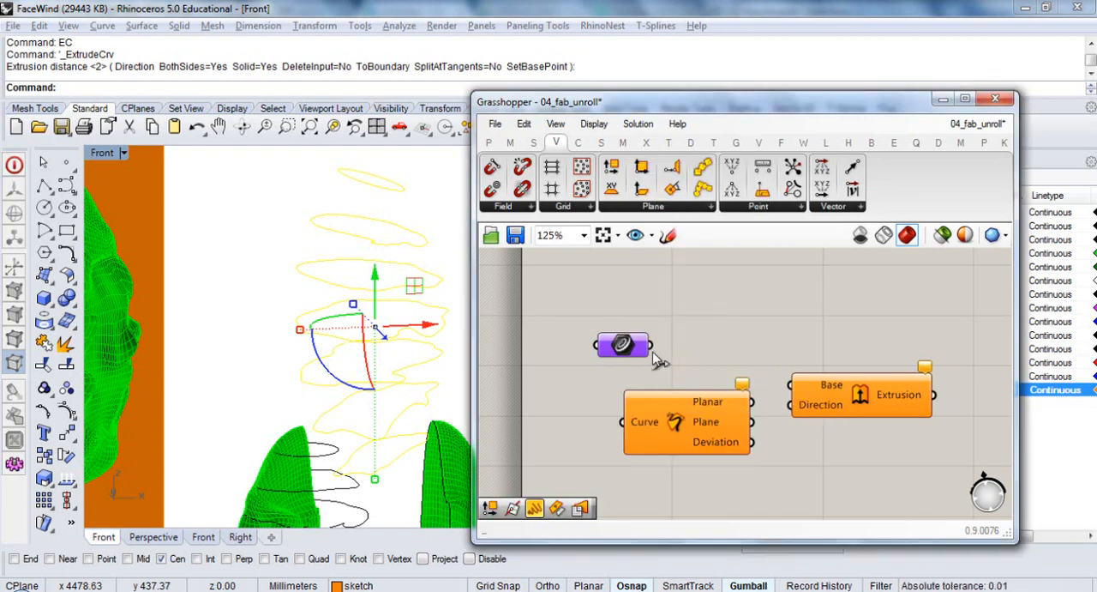
pyautogui.moveTo(652, 344); pyautogui.dragTo(621, 420)
pyautogui.moveTo(707, 420)
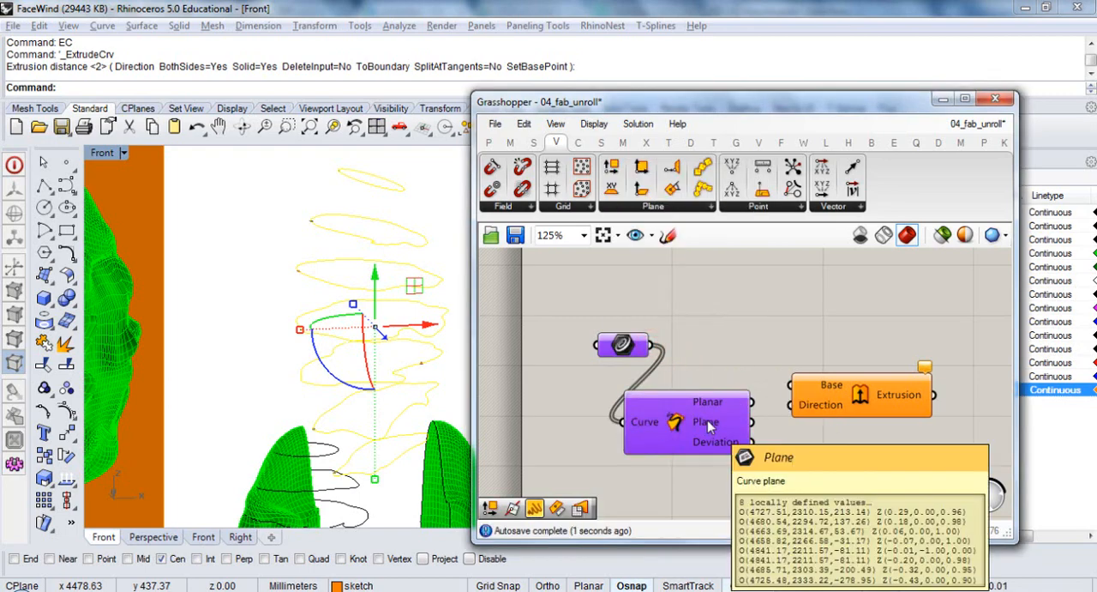
# Connect the Curve parameter to the Extrude component's Base input and space the Extrude and Planar components apart
pyautogui.moveTo(871, 428); pyautogui.dragTo(802, 396, button='right')
pyautogui.moveTo(797, 366); pyautogui.dragTo(832, 343)
pyautogui.moveTo(581, 313); pyautogui.dragTo(775, 334)
pyautogui.moveTo(629, 395); pyautogui.dragTo(729, 391)
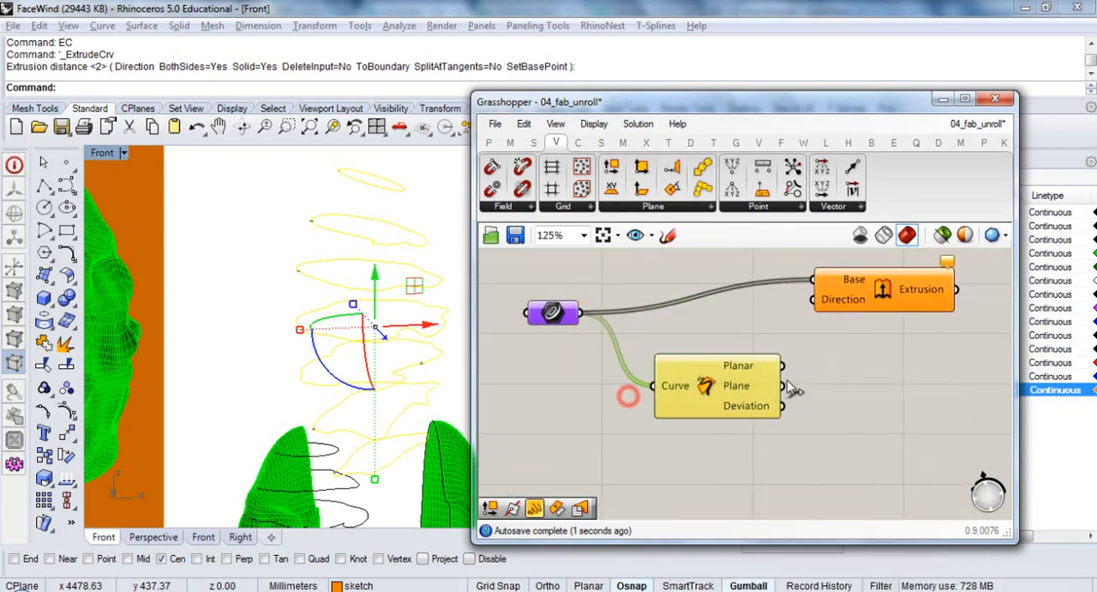
pyautogui.click(803, 375)
# Add a Deconstruct Plane component and connect the Planar component's Plane output to it
pyautogui.moveTo(855, 376); pyautogui.dragTo(753, 402, button='right')
pyautogui.moveTo(616, 411); pyautogui.dragTo(576, 404)
pyautogui.click(730, 416)
pyautogui.moveTo(613, 412)
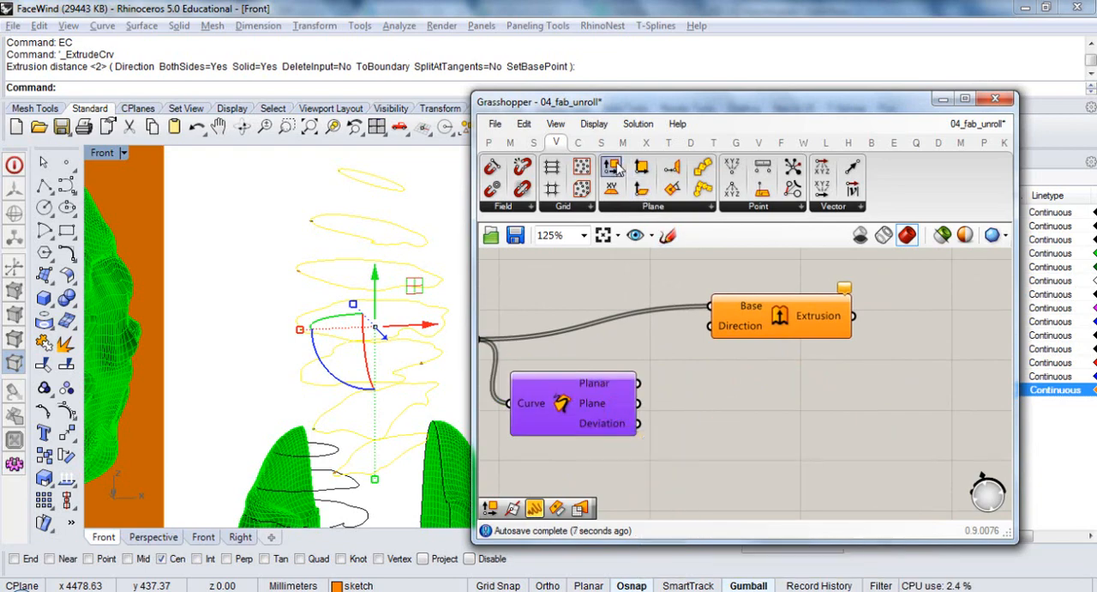
pyautogui.moveTo(614, 167); pyautogui.dragTo(699, 439)
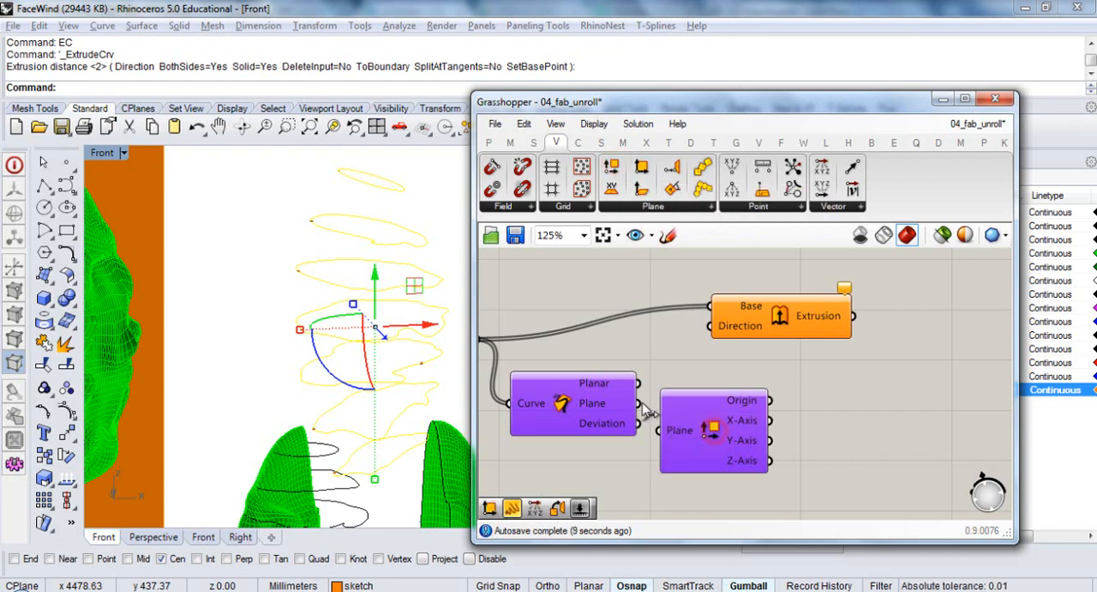
pyautogui.moveTo(638, 403); pyautogui.dragTo(658, 429)
# Connect the deconstructed plane's Z-Axis output directly to the Extrude component's Direction input
pyautogui.click(770, 463)
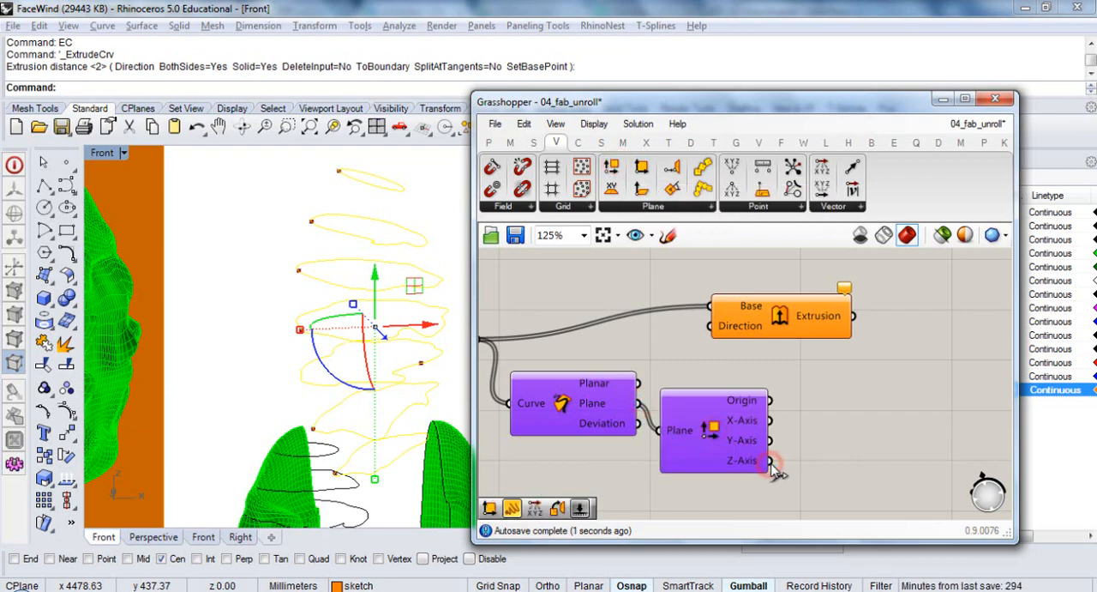
pyautogui.moveTo(827, 433); pyautogui.dragTo(719, 339)
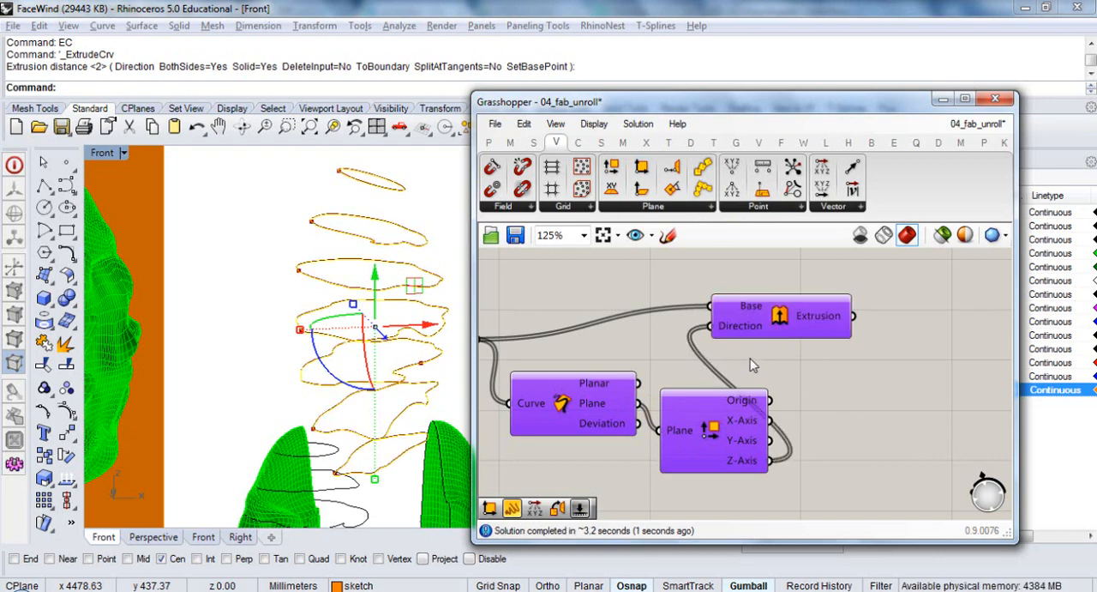
pyautogui.scroll(6, 375, 334)
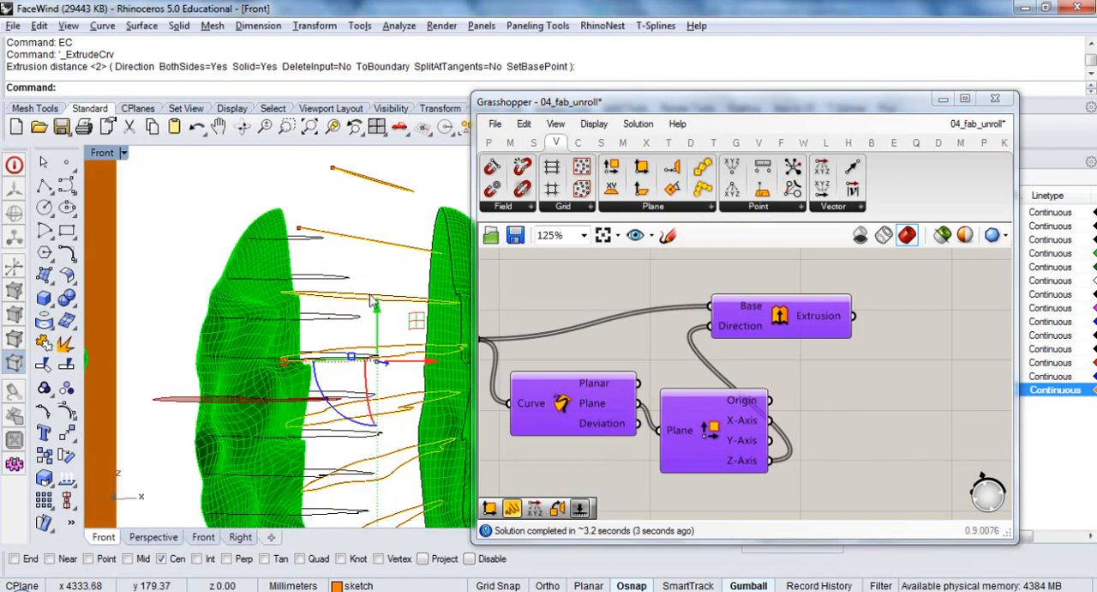
pyautogui.scroll(-6, 375, 334)
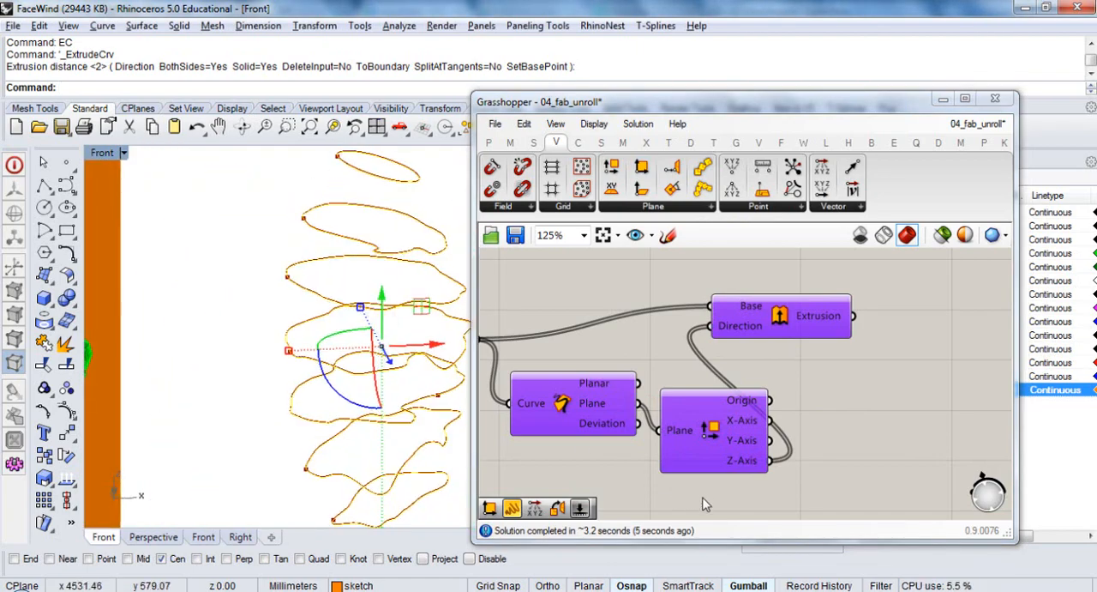
# Insert an Amplitude component between the plane's Z-Axis output and the Extrude Direction input, with Extrude moved away for room
pyautogui.moveTo(781, 314); pyautogui.dragTo(1056, 326)
pyautogui.moveTo(852, 399); pyautogui.dragTo(738, 358, button='right')
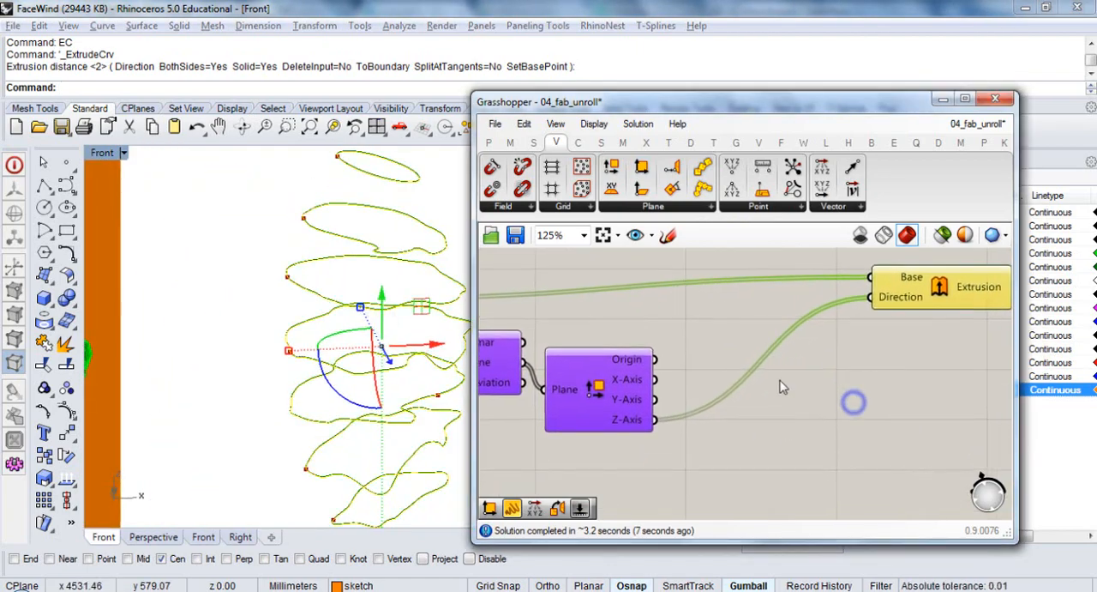
pyautogui.click(781, 428)
pyautogui.moveTo(637, 426)
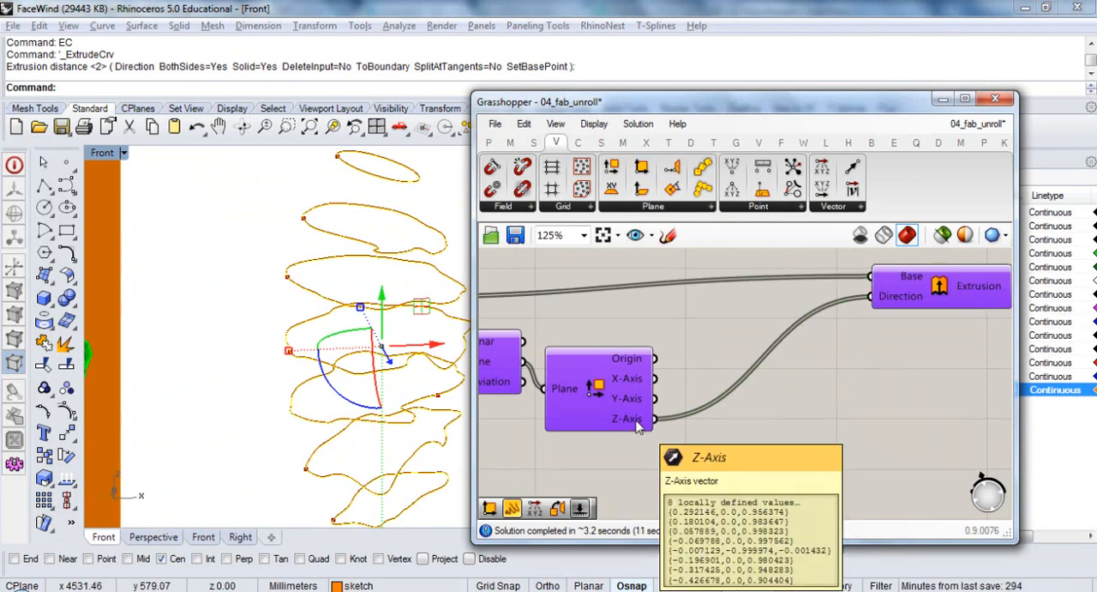
pyautogui.doubleClick(754, 433)
pyautogui.write('ampl')
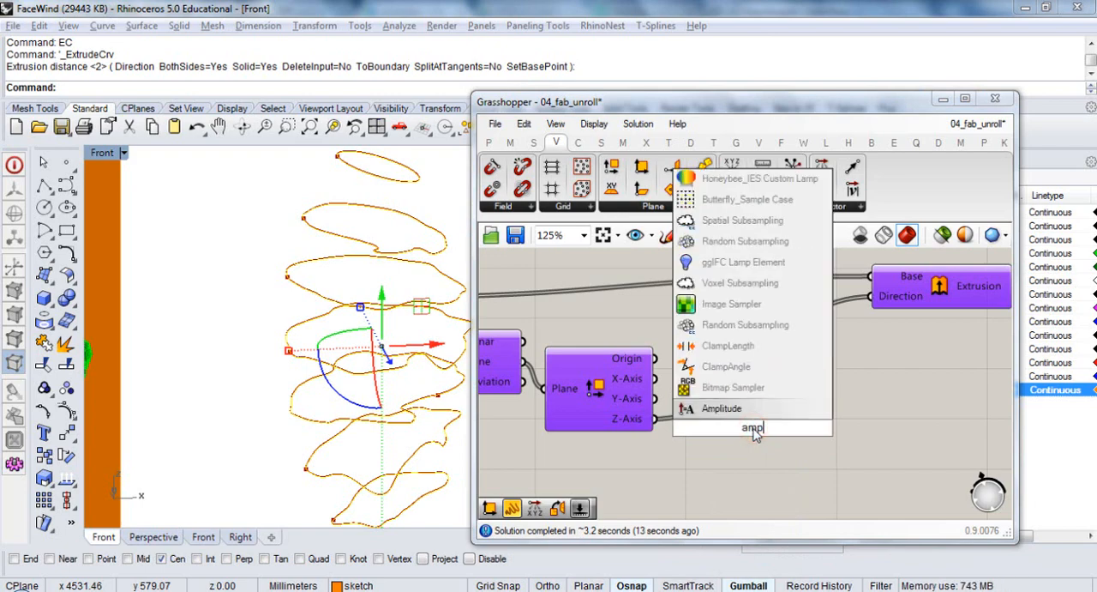
pyautogui.click(763, 413)
pyautogui.moveTo(657, 419); pyautogui.dragTo(685, 418)
pyautogui.moveTo(823, 427); pyautogui.dragTo(872, 297)
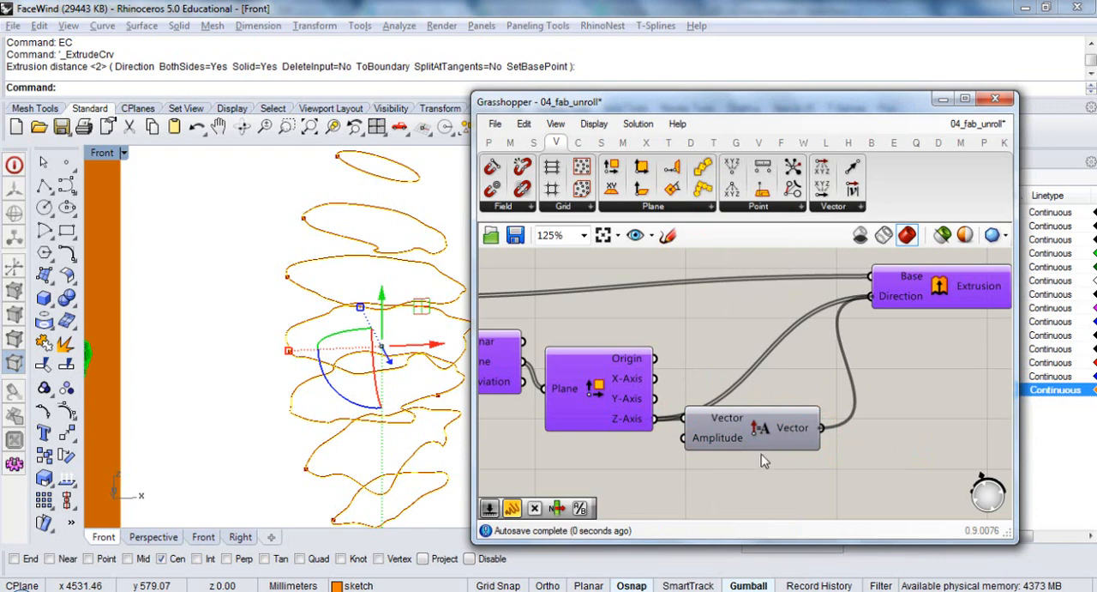
pyautogui.moveTo(761, 453); pyautogui.dragTo(814, 441, button='right')
pyautogui.moveTo(755, 431); pyautogui.dragTo(779, 445)
pyautogui.click(648, 492)
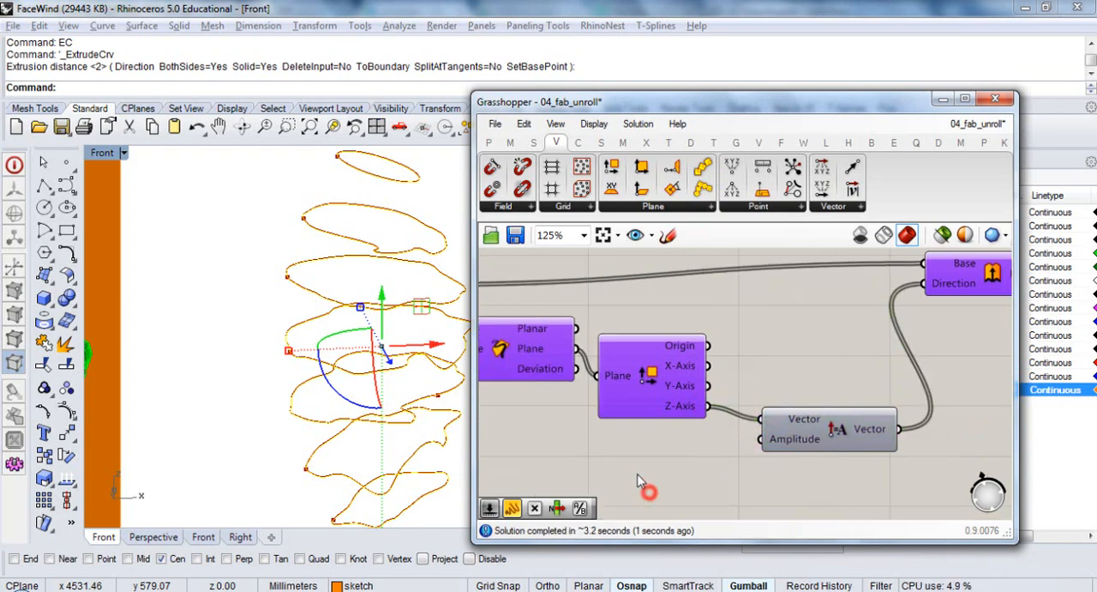
# Add a panel containing the value 4 below the extrusion components
pyautogui.scroll(-3, 639, 482)
pyautogui.doubleClick(636, 419)
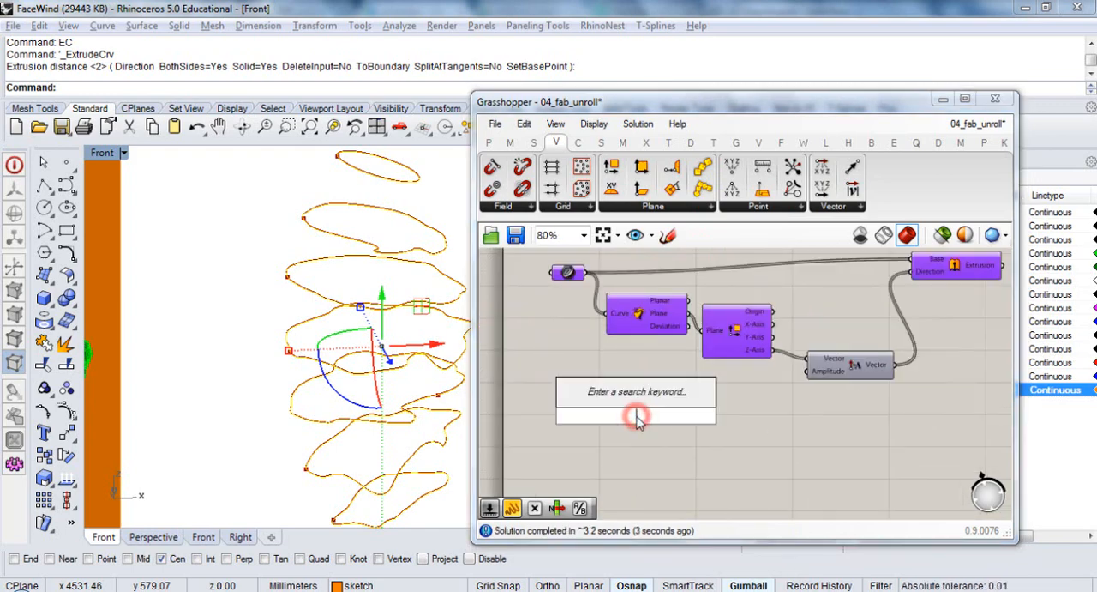
pyautogui.write('panel')
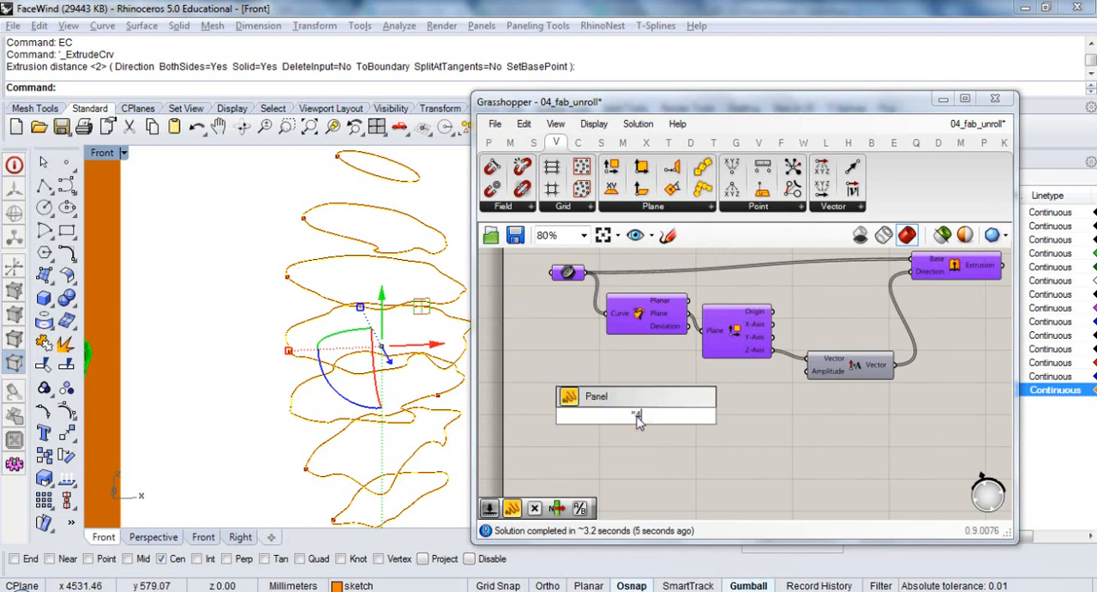
pyautogui.press('Return')
# Rename the panel "Material thickness", connect it to the Amplitude input, and reduce the panel's height
pyautogui.rightClick(661, 409)
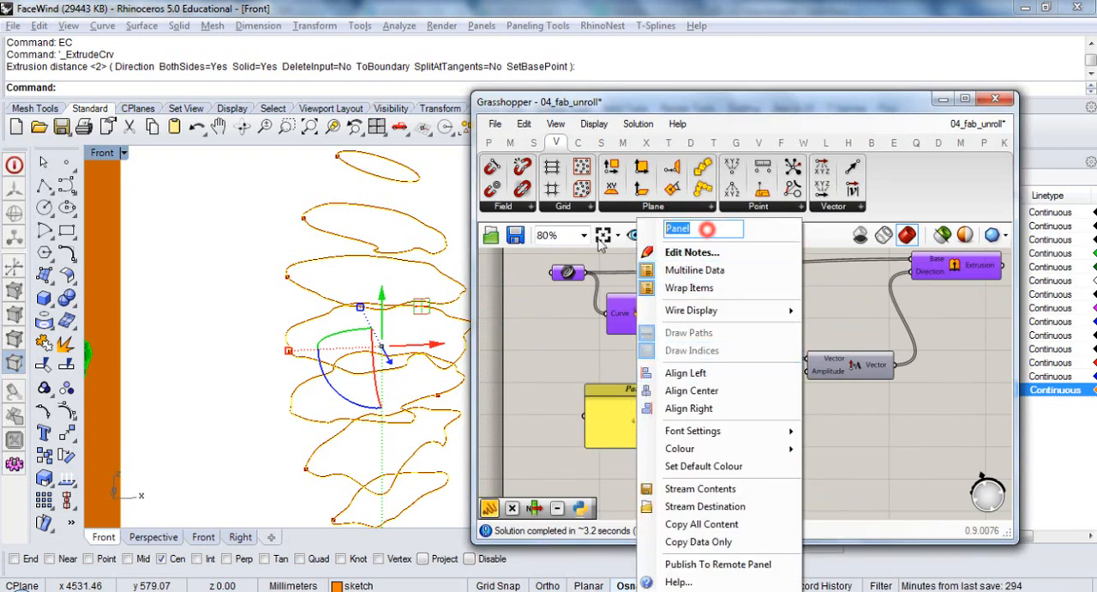
pyautogui.write('Material thickness')
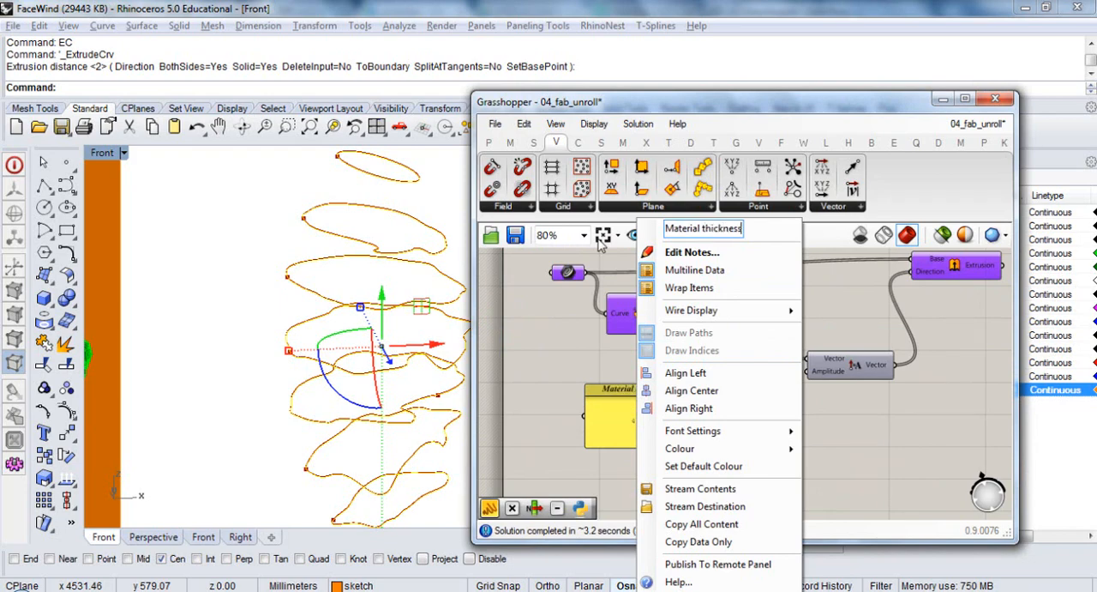
pyautogui.press('Return')
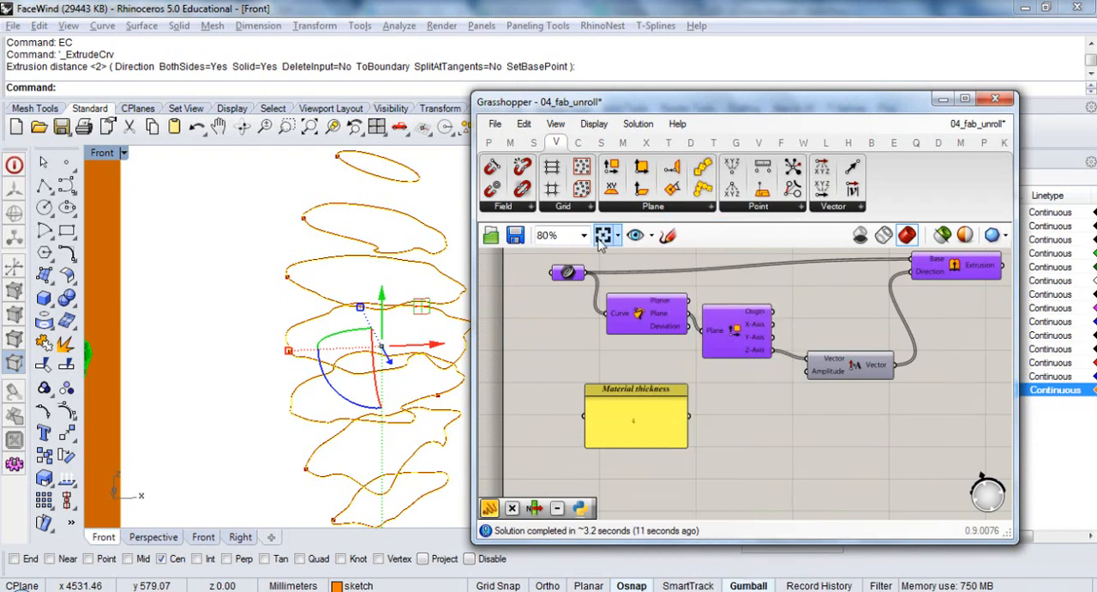
pyautogui.moveTo(829, 386); pyautogui.dragTo(811, 372)
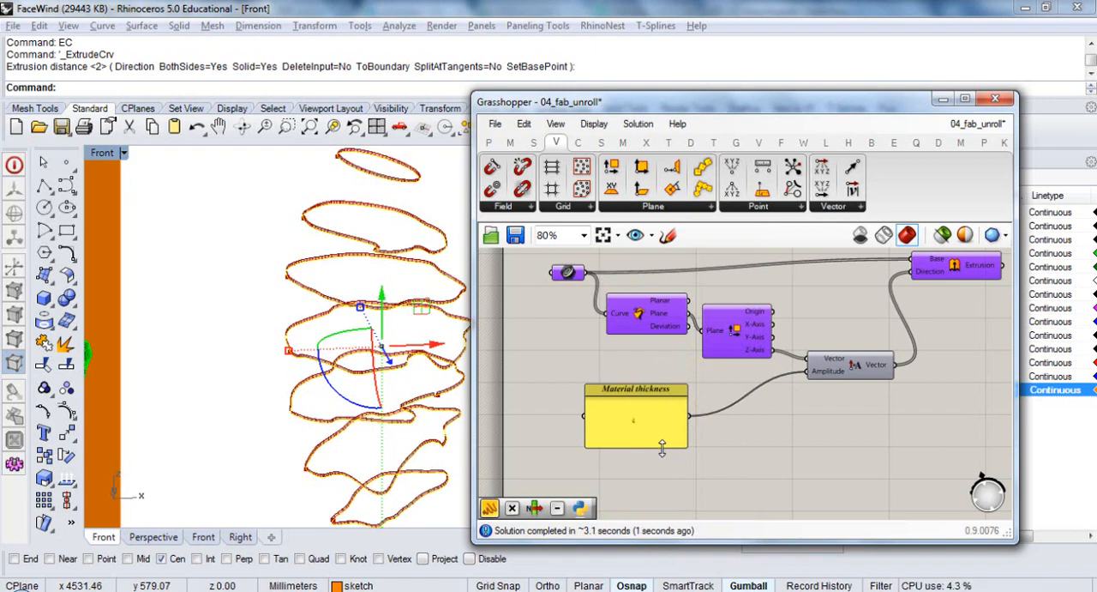
pyautogui.moveTo(663, 447); pyautogui.dragTo(670, 419)
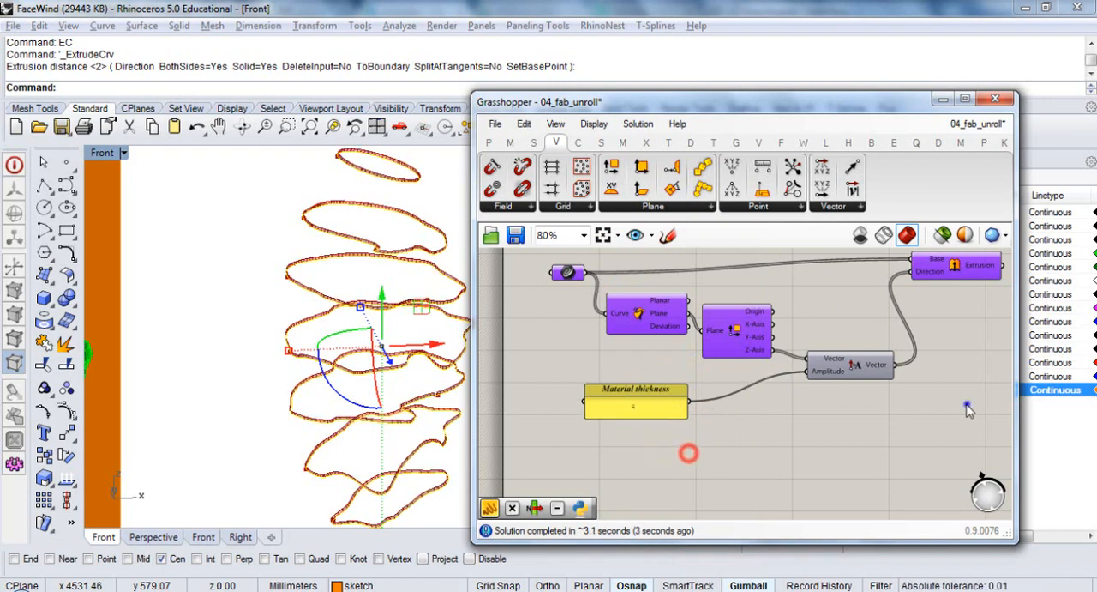
# Add a Cap Holes component and connect the Extrusion output to its Brep input
pyautogui.moveTo(966, 404); pyautogui.dragTo(756, 438, button='right')
pyautogui.doubleClick(864, 317)
pyautogui.write('cap')
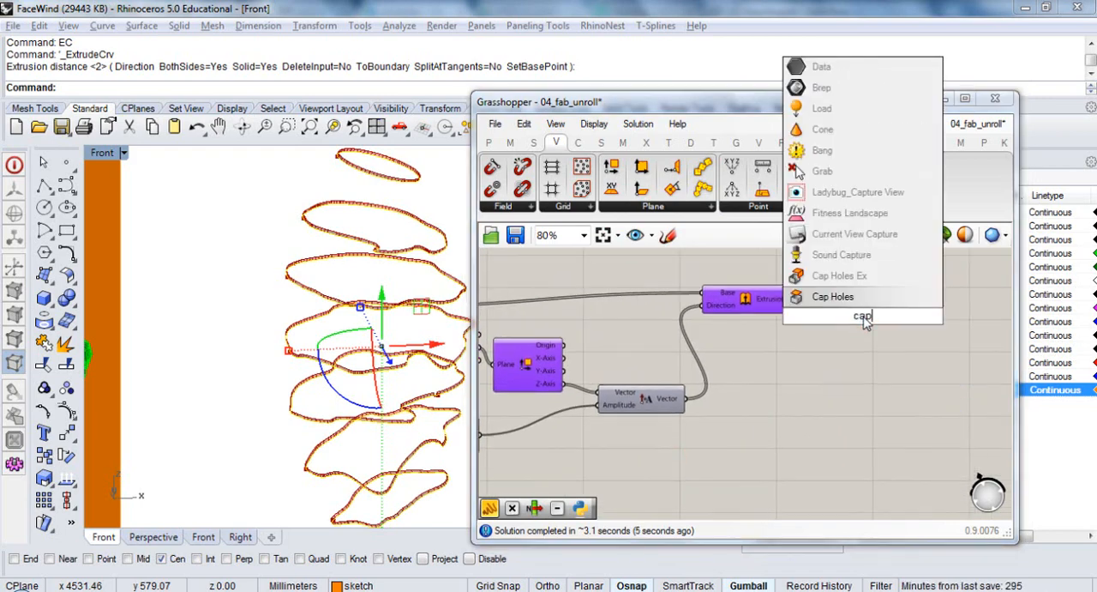
pyautogui.press('Return')
pyautogui.moveTo(797, 299); pyautogui.dragTo(858, 320)
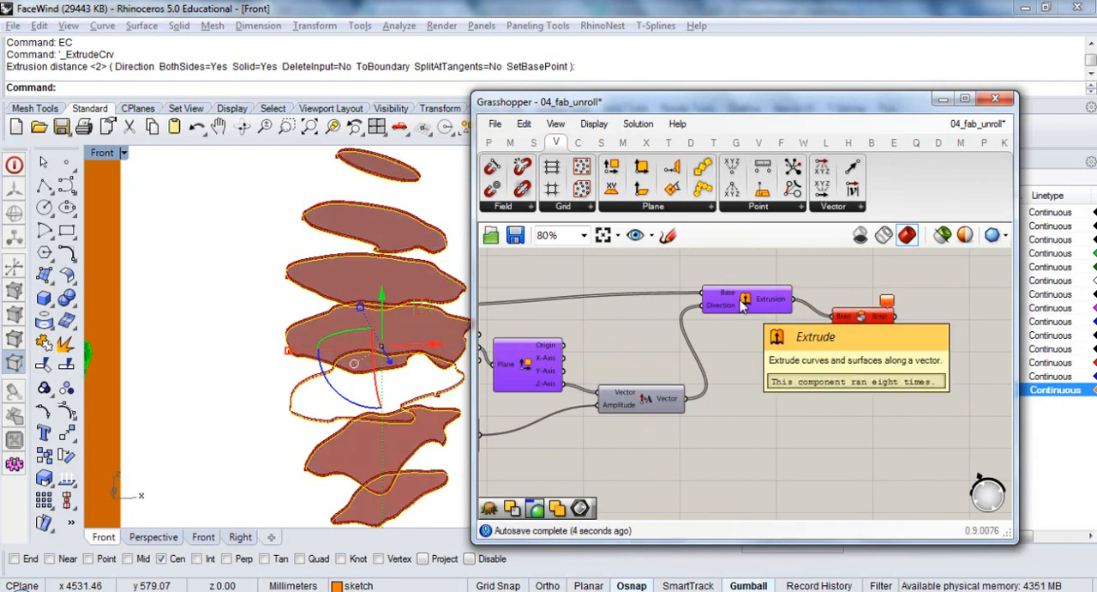
pyautogui.scroll(3, 403, 395)
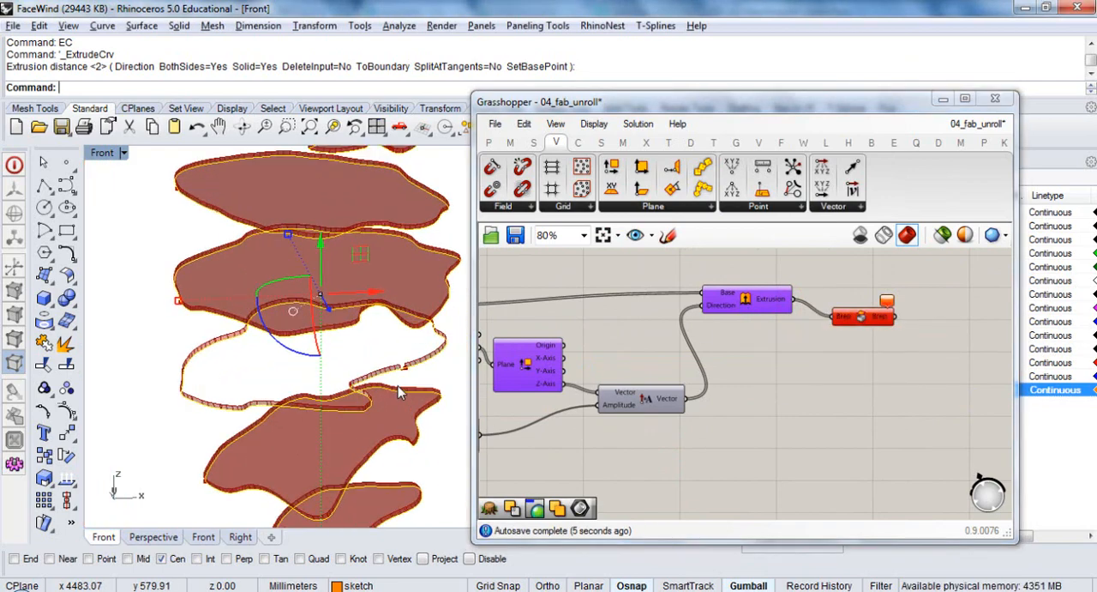
# Examine the broken section outline around its notch in the Front view, checking its separate curve segments
pyautogui.scroll(6, 403, 381)
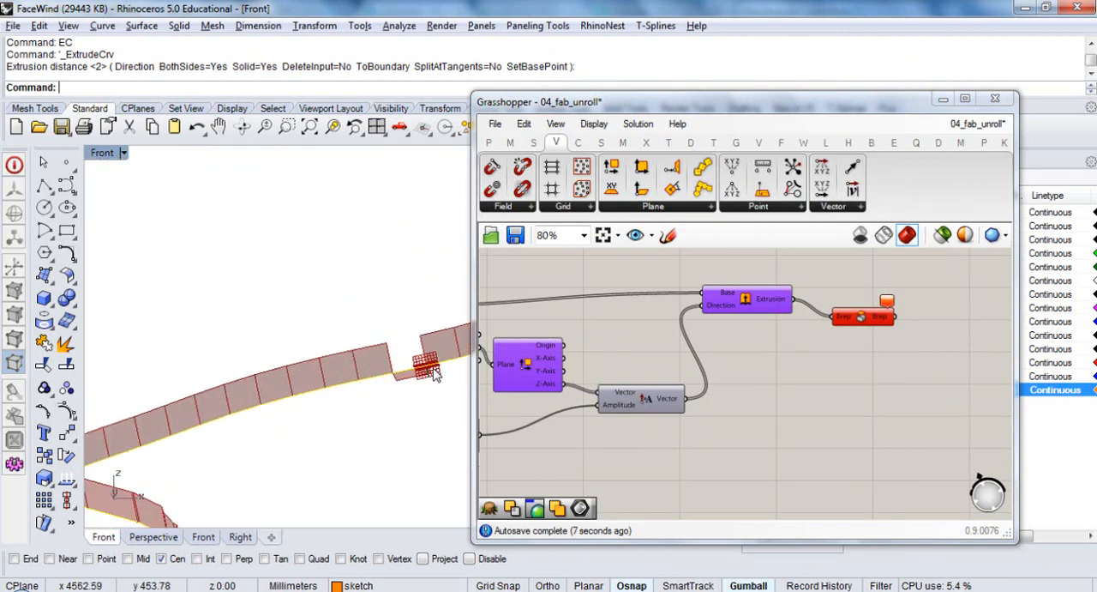
pyautogui.scroll(5, 435, 375)
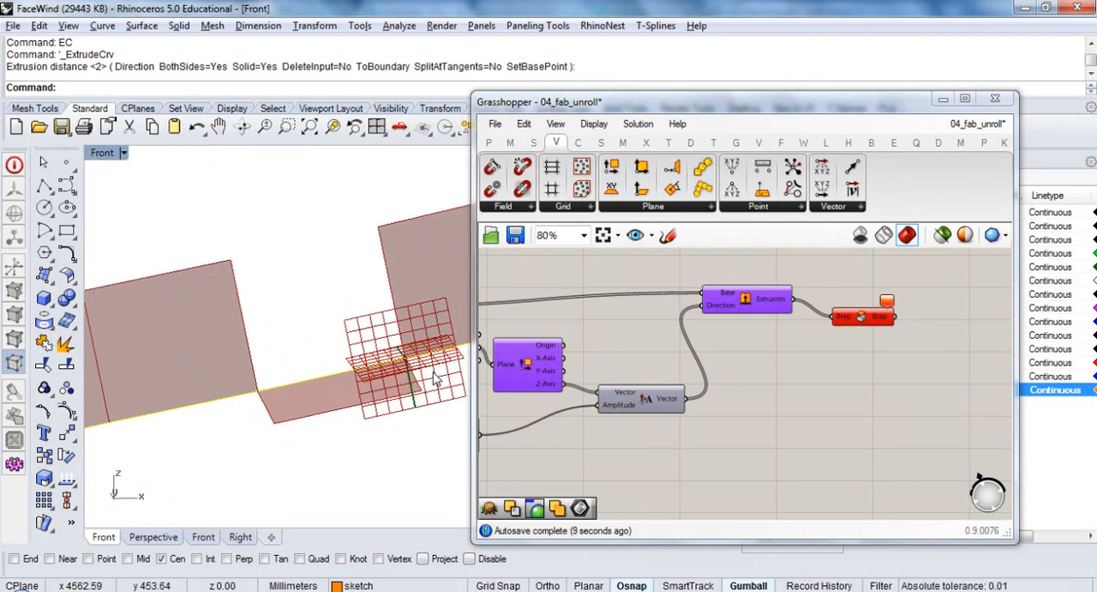
pyautogui.scroll(8, 434, 375)
pyautogui.click(401, 336)
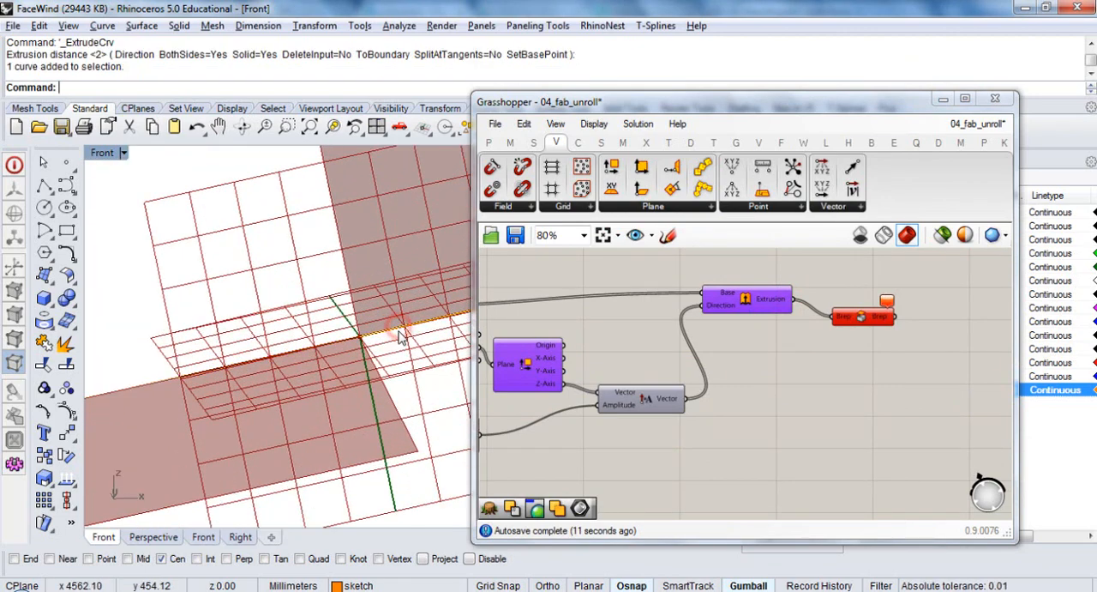
pyautogui.click(379, 343)
pyautogui.scroll(-5, 343, 356)
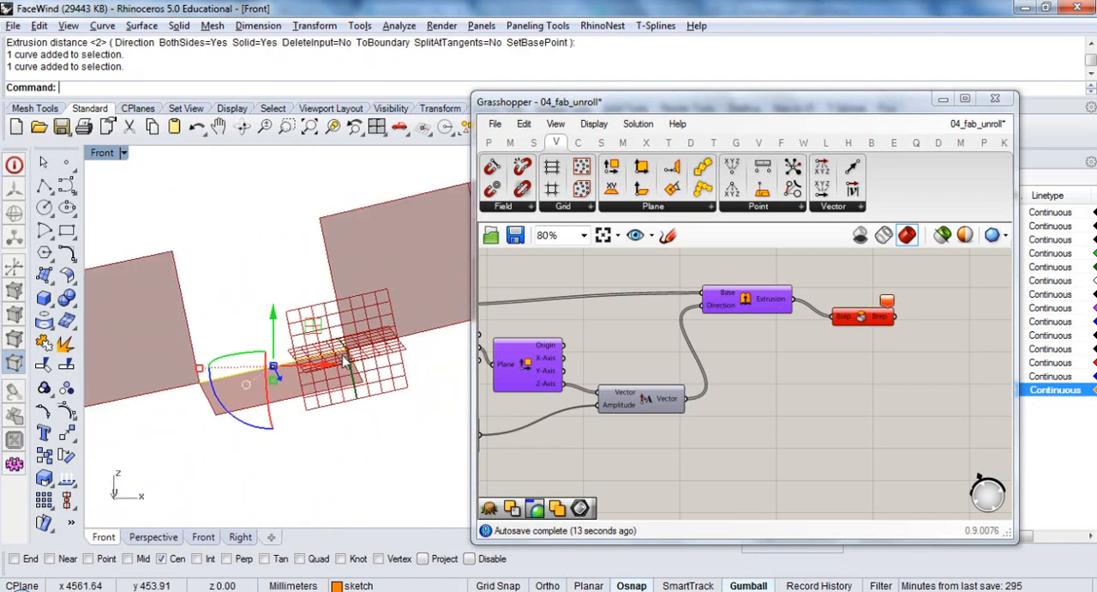
pyautogui.scroll(-5, 345, 360)
pyautogui.click(228, 380)
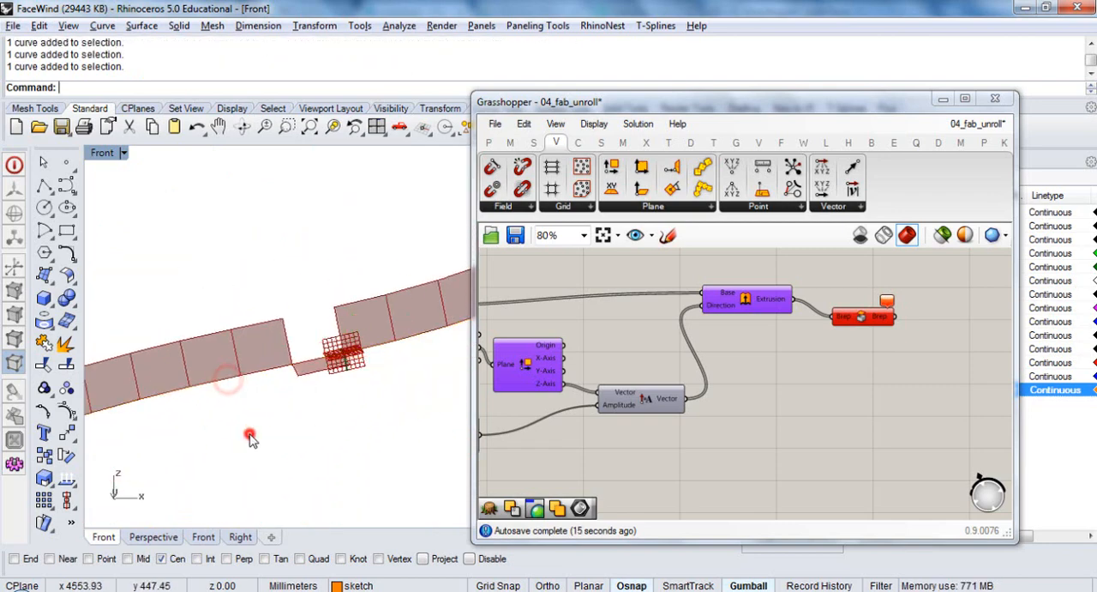
pyautogui.scroll(-12, 311, 386)
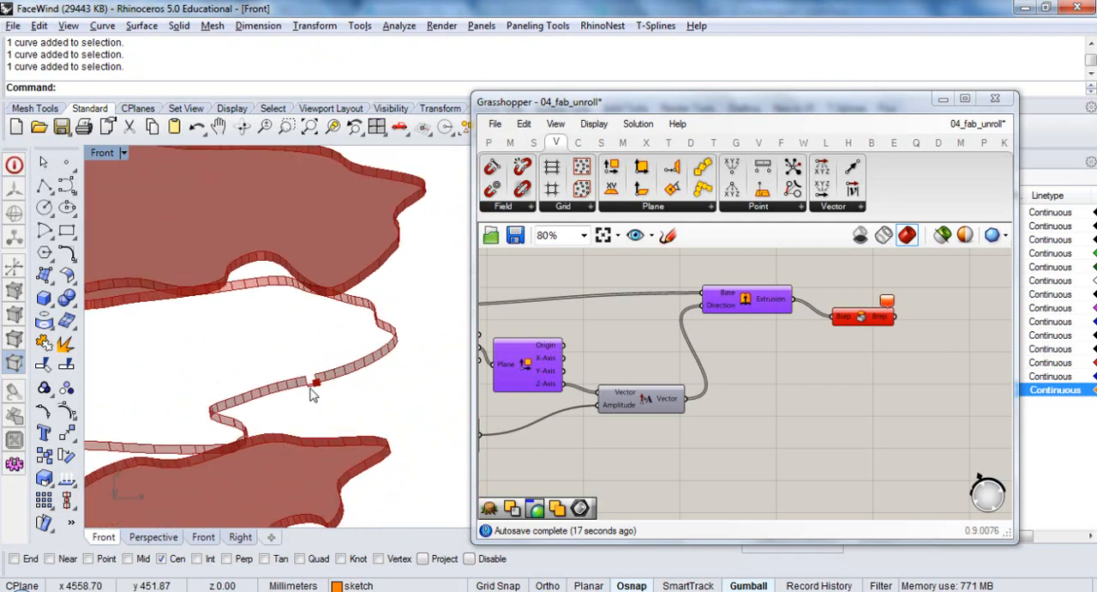
pyautogui.scroll(-15, 313, 394)
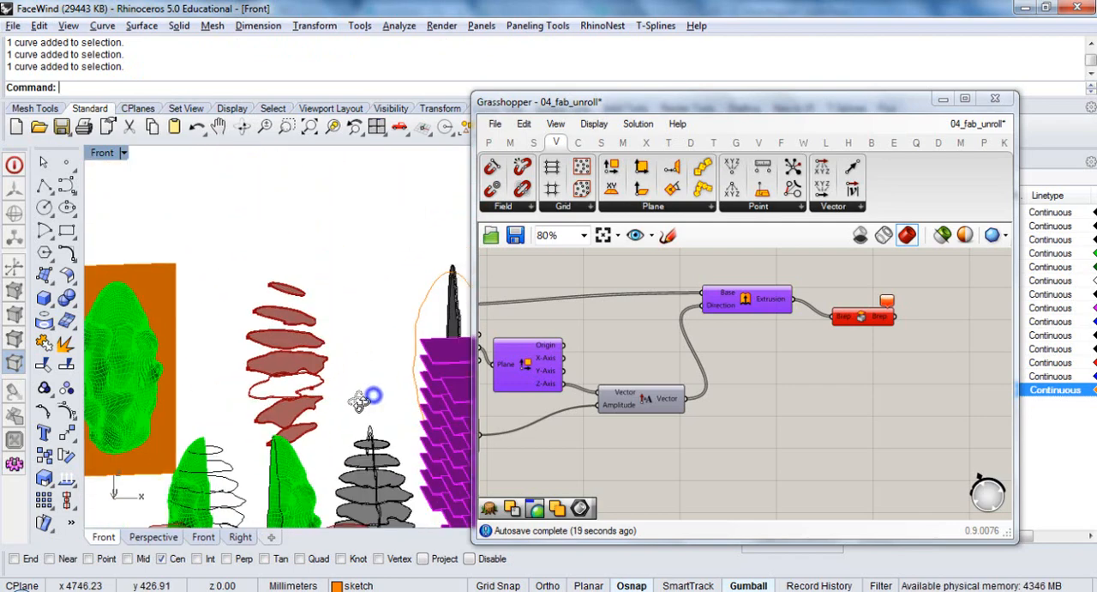
# Join the segments of the open section outline into a closed curve
pyautogui.scroll(3, 360, 401)
pyautogui.moveTo(348, 240); pyautogui.dragTo(230, 457)
pyautogui.hotkey('ctrl', 'j')
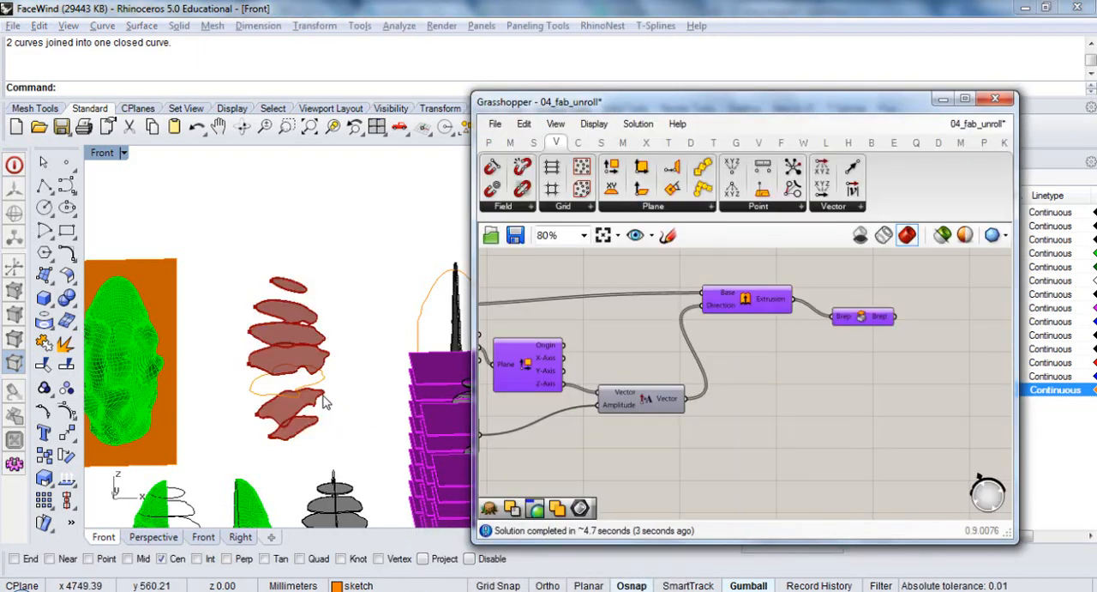
# Select all seven section curves in the Front view and reassign them as multiple curves to the Curve parameter
pyautogui.scroll(4, 320, 387)
pyautogui.scroll(-3, 319, 388)
pyautogui.moveTo(527, 386); pyautogui.dragTo(685, 392, button='right')
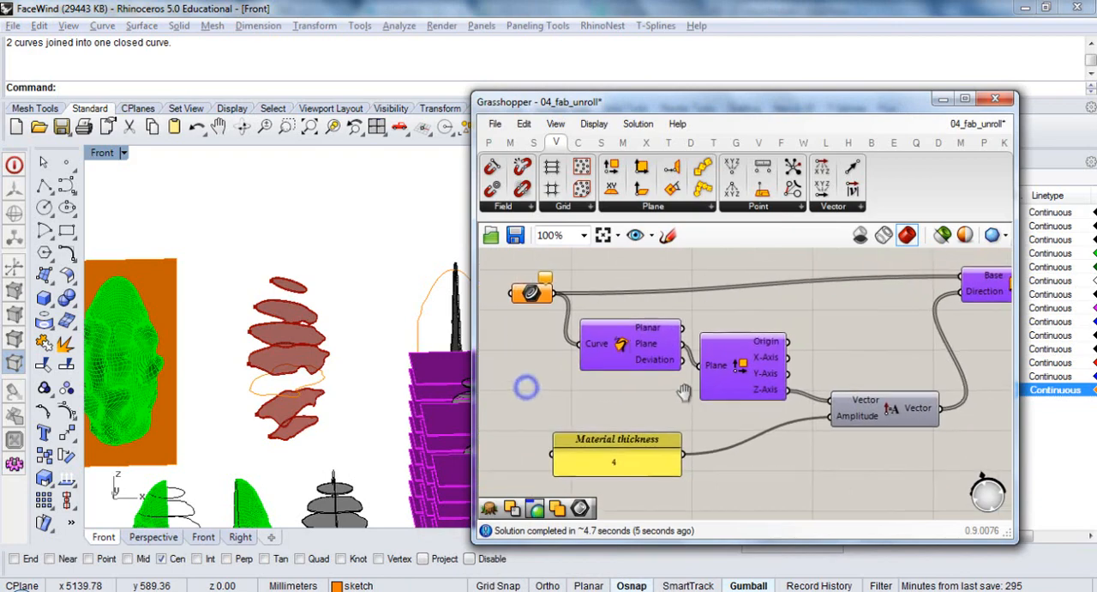
pyautogui.moveTo(340, 248); pyautogui.dragTo(253, 516)
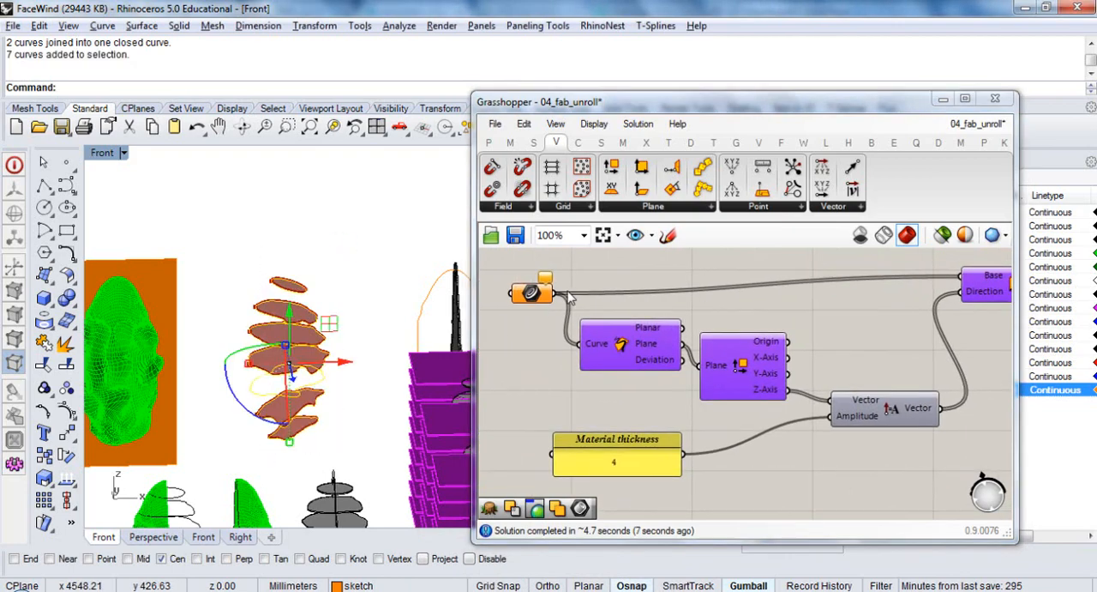
pyautogui.rightClick(532, 293)
pyautogui.click(676, 443)
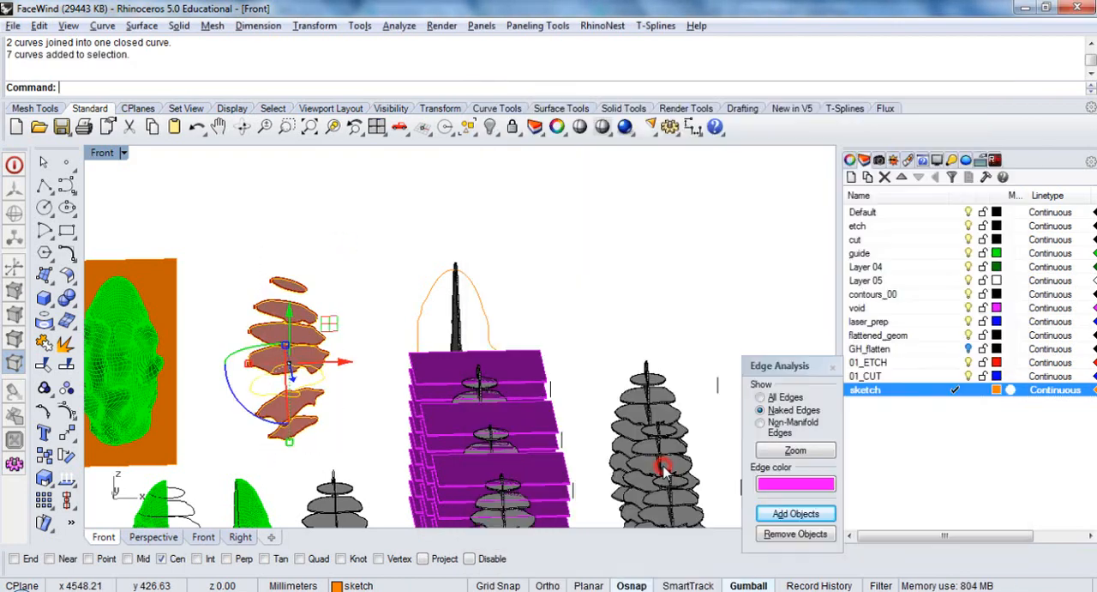
pyautogui.rightClick(664, 467)
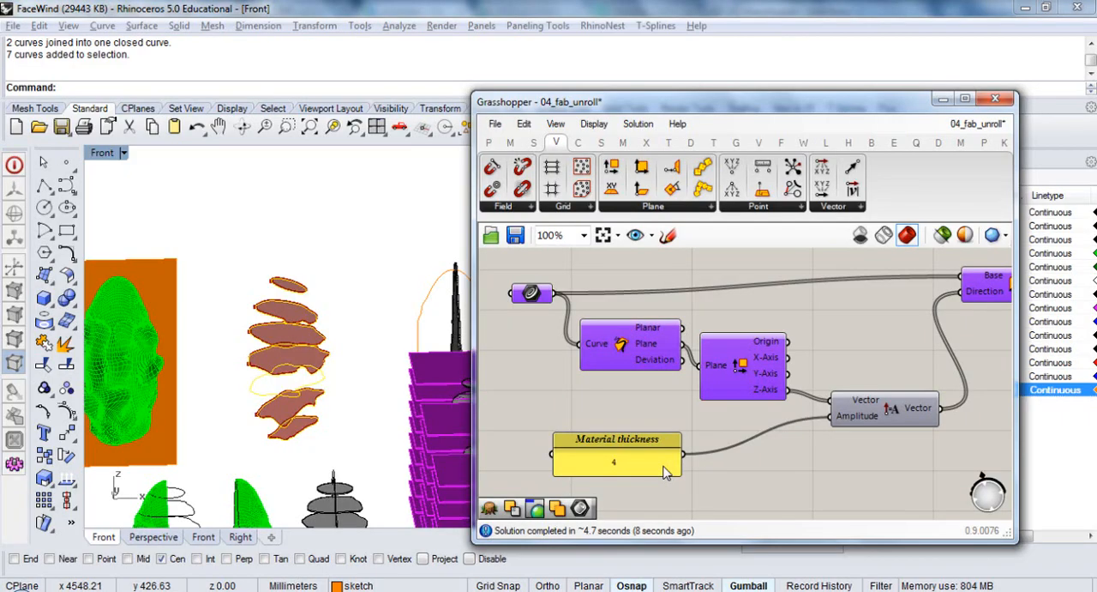
# Examine the capped section solids in the Front view and highlight the Cap Holes preview
pyautogui.click(424, 250)
pyautogui.keyDown('ctrl'); pyautogui.keyDown('shift'); pyautogui.moveTo(338, 392); pyautogui.dragTo(318, 445, button='right'); pyautogui.keyUp('shift'); pyautogui.keyUp('ctrl')
pyautogui.scroll(13, 292, 356)
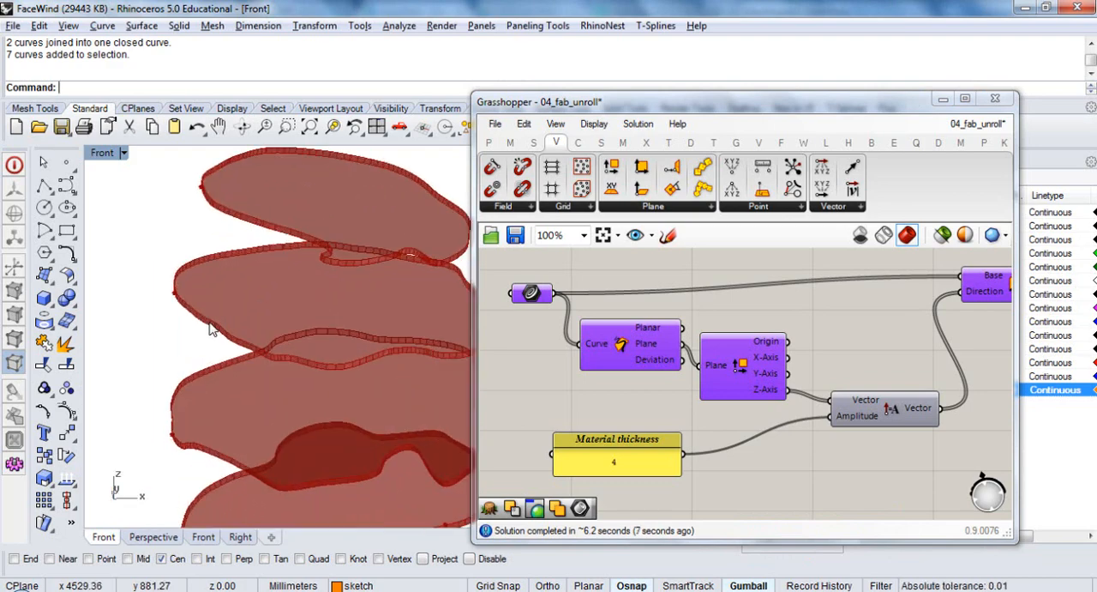
pyautogui.moveTo(892, 338); pyautogui.dragTo(689, 367, button='right')
pyautogui.moveTo(941, 376); pyautogui.dragTo(783, 385, button='right')
pyautogui.click(789, 345)
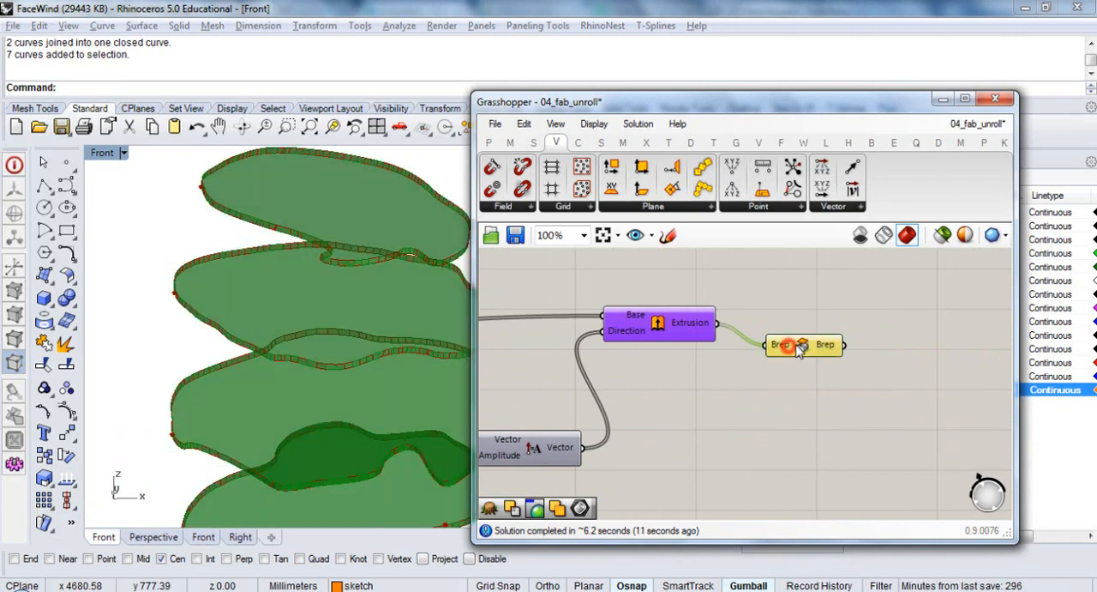
# Create a layer named rotatedPlanes and make it the current layer, with the Grasshopper window moved clear of the layer list
pyautogui.rightClick(1048, 439)
pyautogui.click(1046, 451)
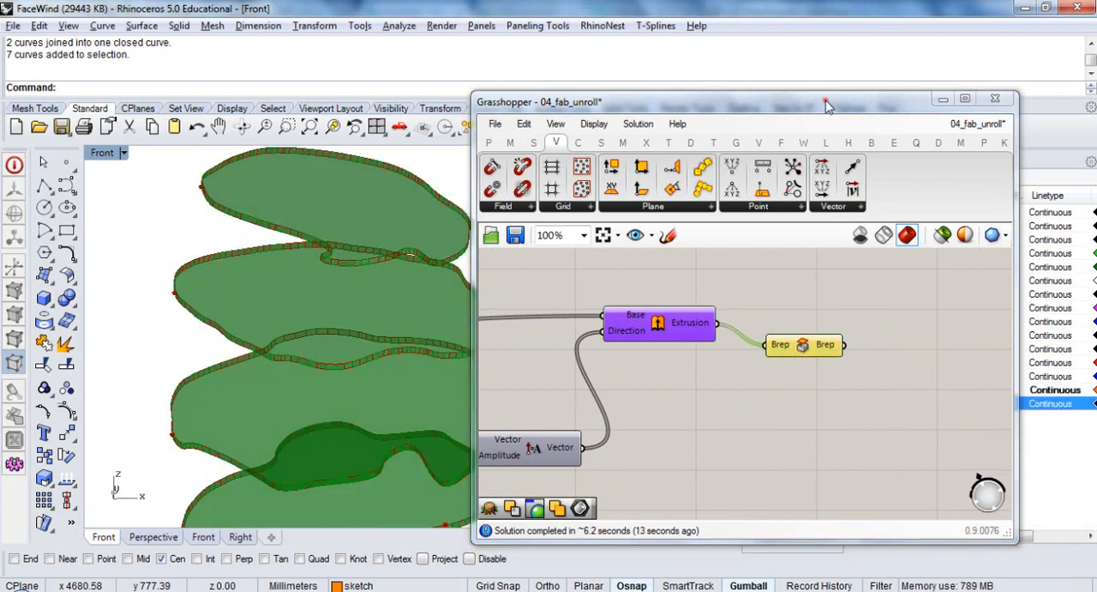
pyautogui.moveTo(827, 101); pyautogui.dragTo(623, 106)
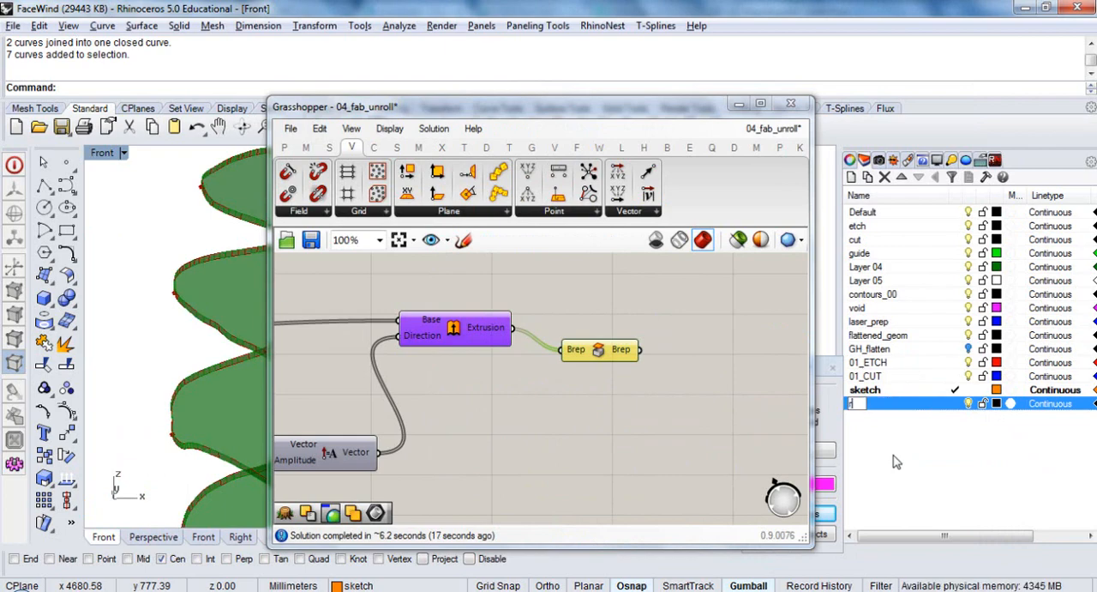
pyautogui.write('rotated')
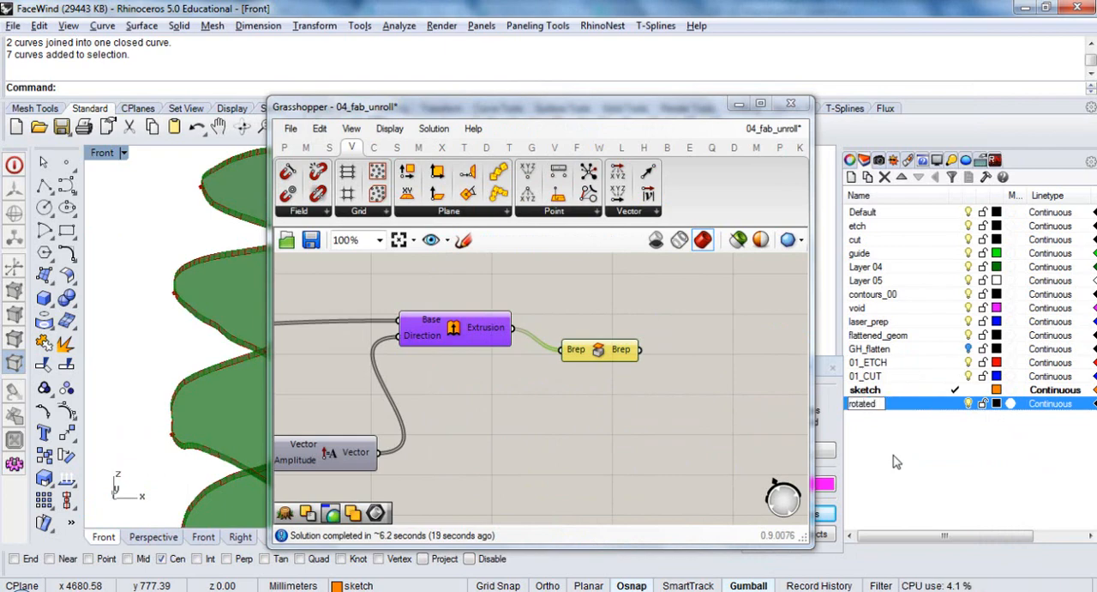
pyautogui.write('Planes')
pyautogui.press('Return')
pyautogui.click(955, 405)
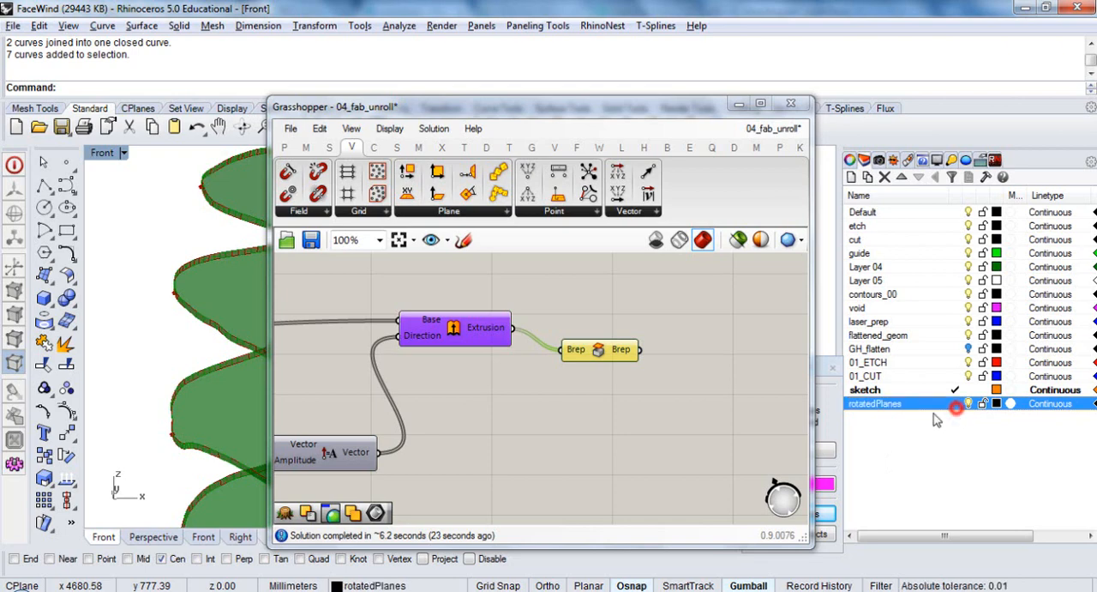
# Align Cap Holes with the Extrude component, bake its solids onto the rotatedPlanes layer, and save the definition
pyautogui.moveTo(591, 352); pyautogui.dragTo(606, 335)
pyautogui.rightClick(606, 334)
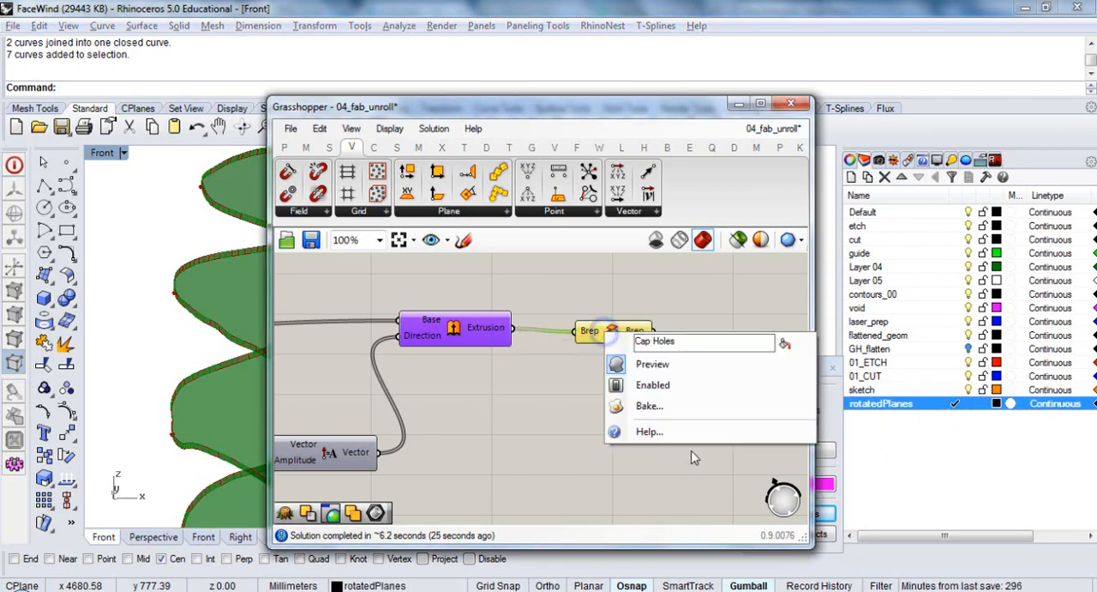
pyautogui.click(686, 407)
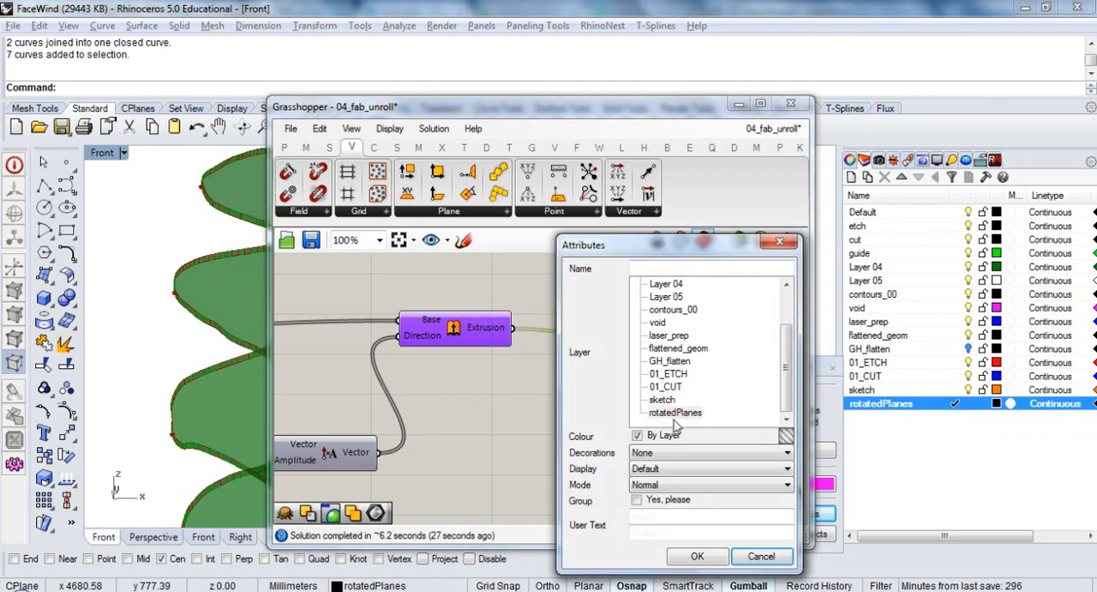
pyautogui.click(675, 412)
pyautogui.click(697, 556)
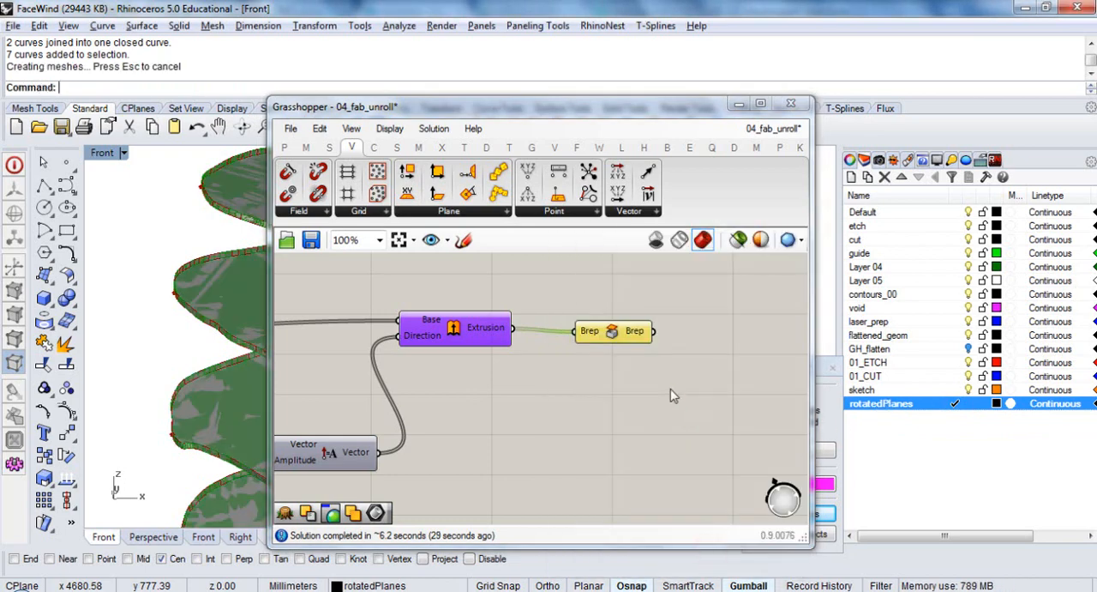
pyautogui.click(670, 388)
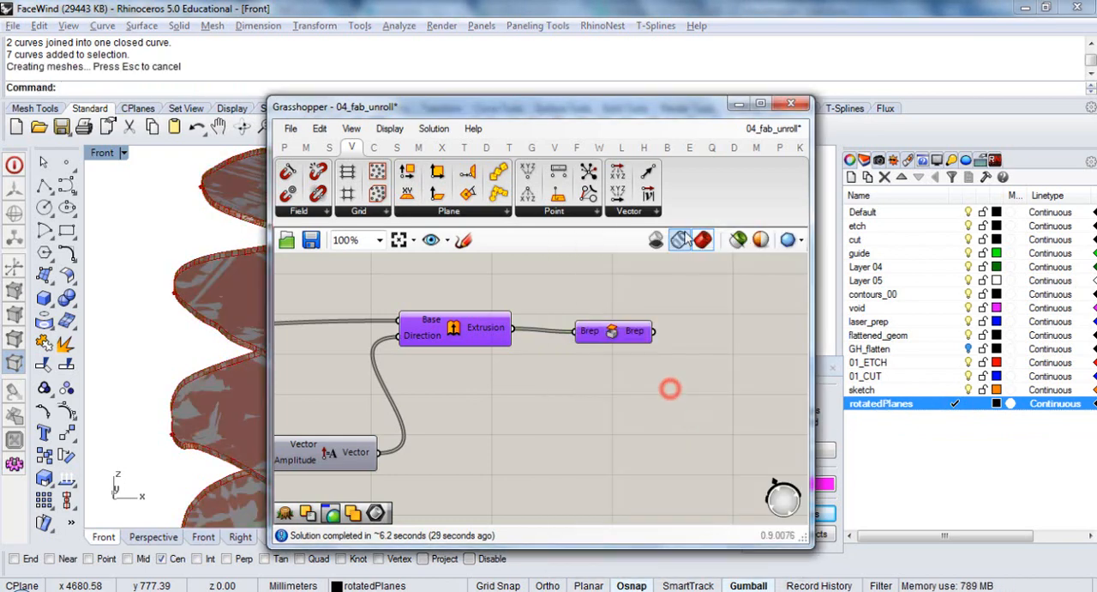
pyautogui.click(312, 243)
# Add a Join Curves component just below the mesh section component in the yellow group
pyautogui.moveTo(472, 312); pyautogui.dragTo(609, 460, button='right')
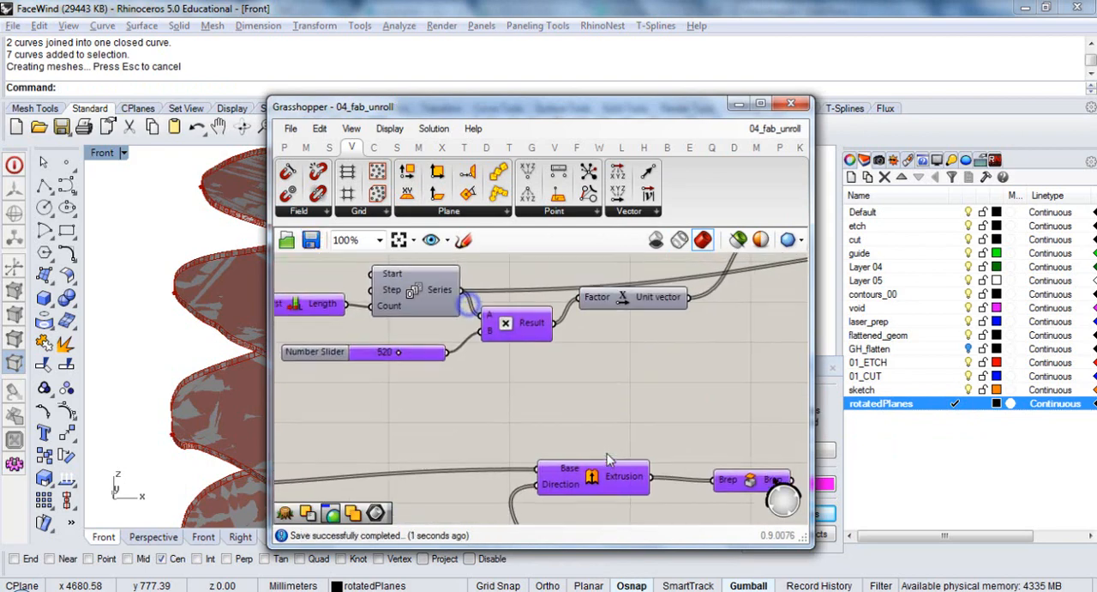
pyautogui.scroll(-7, 596, 429)
pyautogui.moveTo(570, 321); pyautogui.dragTo(570, 456, button='right')
pyautogui.moveTo(568, 326); pyautogui.dragTo(563, 410, button='right')
pyautogui.scroll(4, 536, 379)
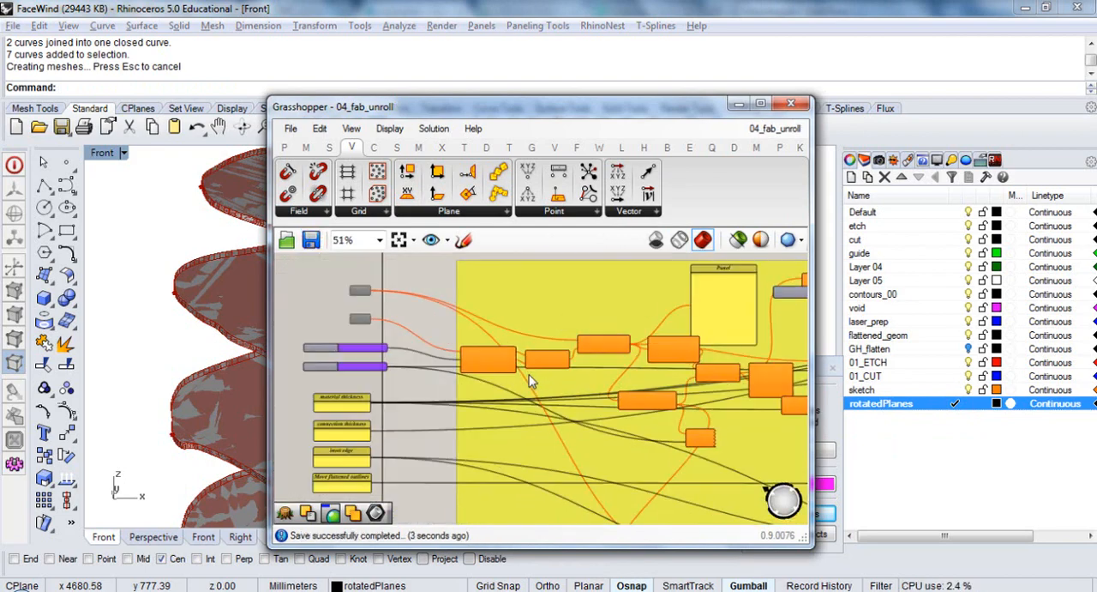
pyautogui.scroll(2, 530, 385)
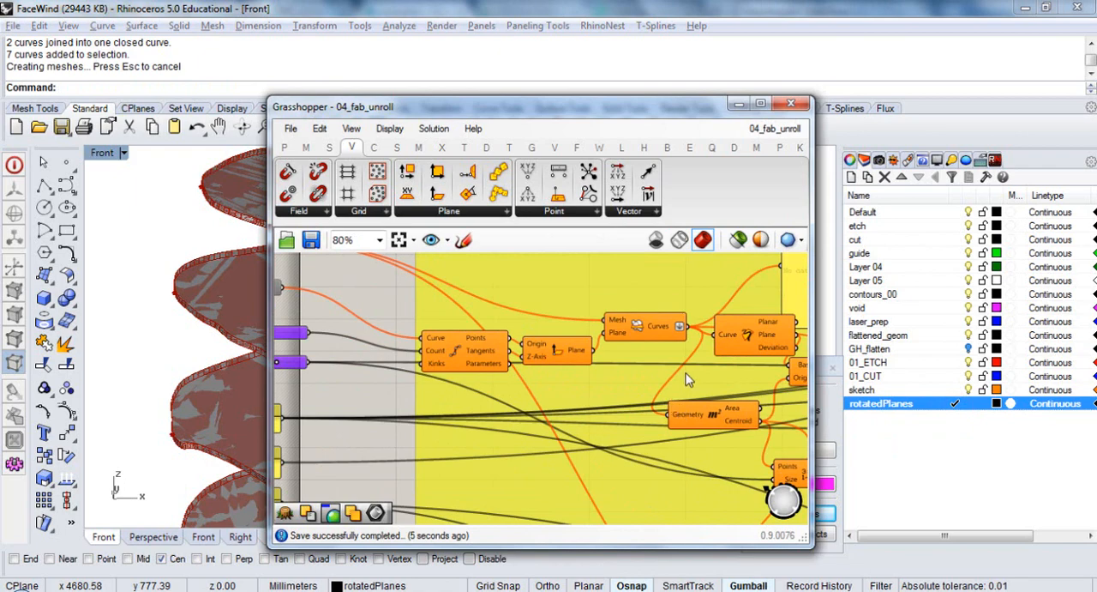
pyautogui.moveTo(697, 360); pyautogui.dragTo(514, 357, button='right')
pyautogui.moveTo(566, 424); pyautogui.dragTo(680, 415, button='right')
pyautogui.moveTo(516, 338); pyautogui.dragTo(541, 388, button='right')
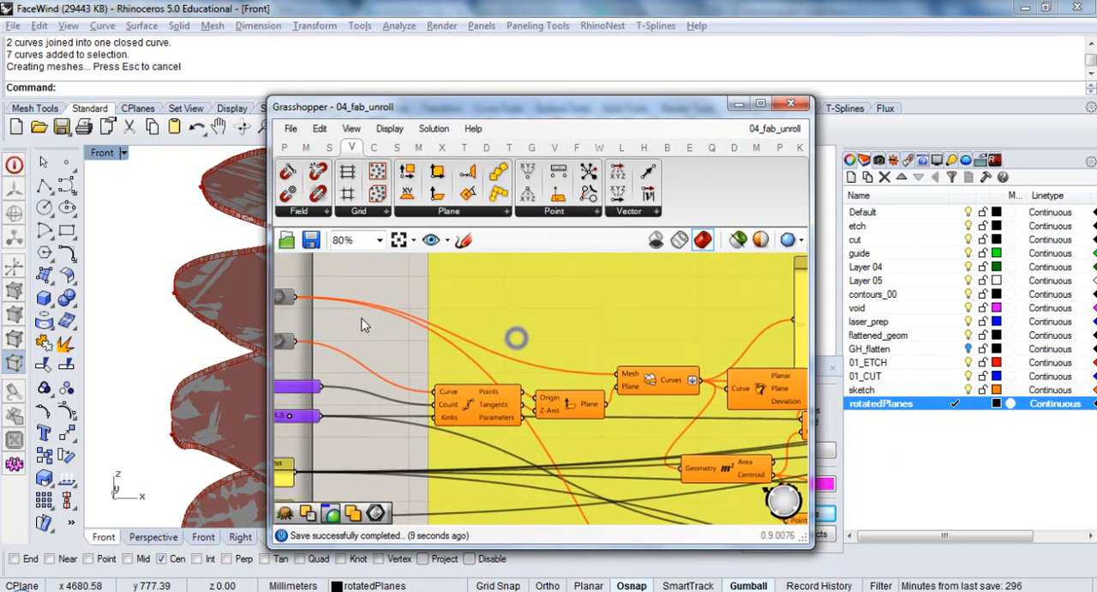
pyautogui.doubleClick(362, 324)
pyautogui.write('join')
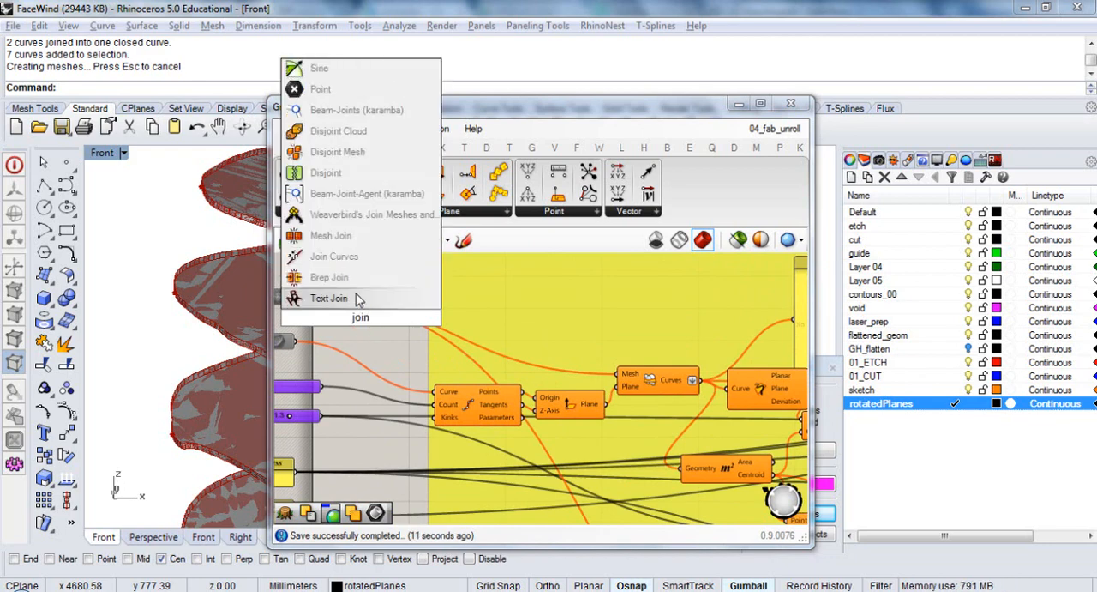
pyautogui.click(334, 256)
pyautogui.moveTo(360, 319); pyautogui.dragTo(633, 433)
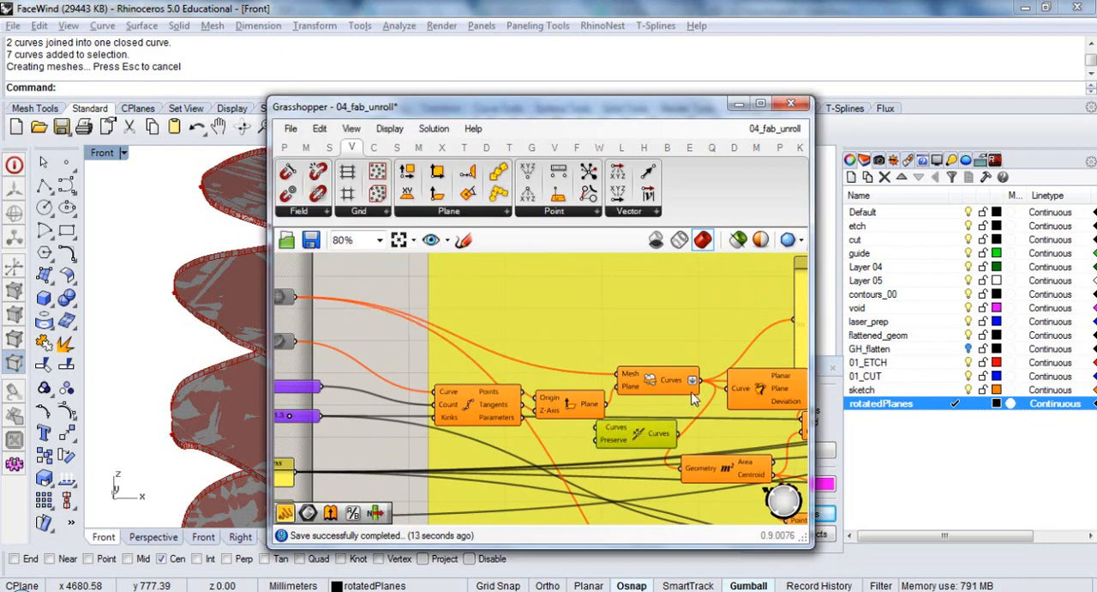
# Route the mesh section curves through Join Curves into the Area component's Geometry input and tidy both components' positions
pyautogui.moveTo(698, 380); pyautogui.dragTo(596, 427)
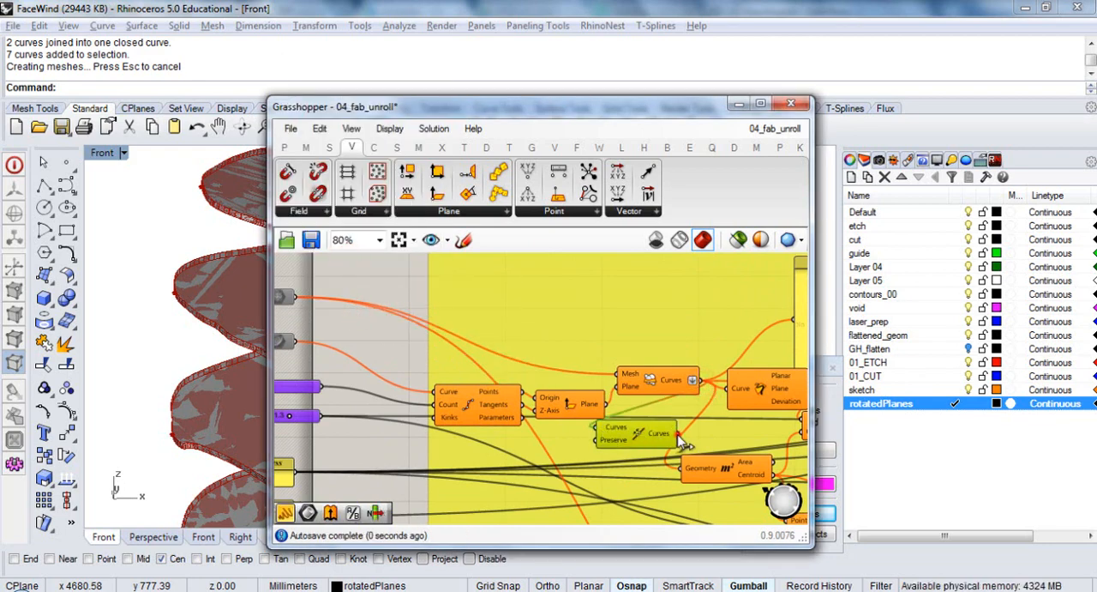
pyautogui.moveTo(653, 463); pyautogui.dragTo(547, 368, button='right')
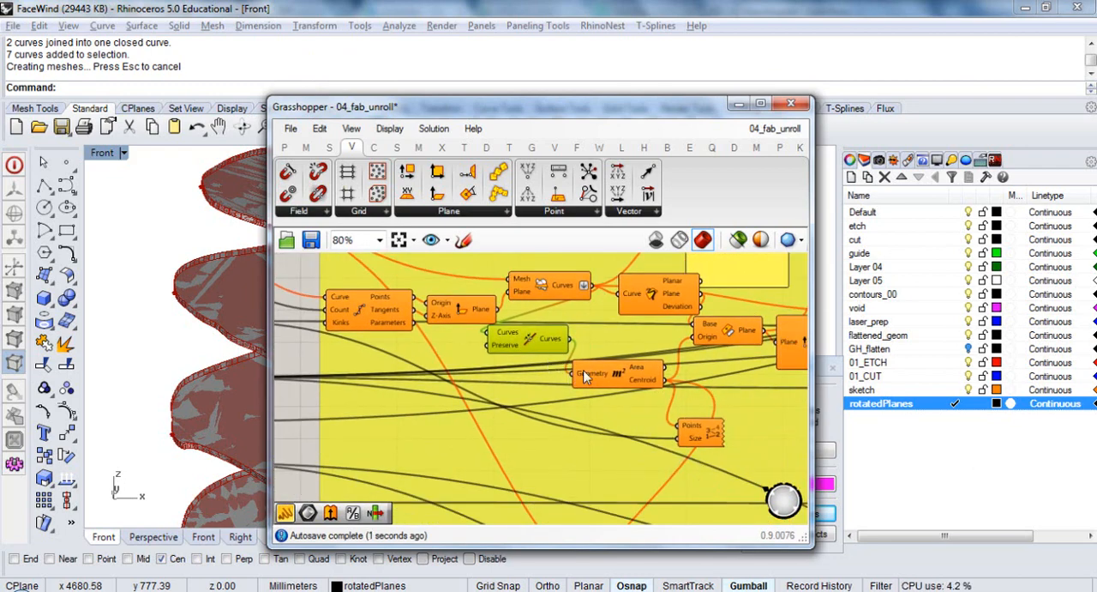
pyautogui.moveTo(587, 370); pyautogui.dragTo(605, 373)
pyautogui.moveTo(540, 341); pyautogui.dragTo(569, 354)
pyautogui.scroll(-3, 570, 334)
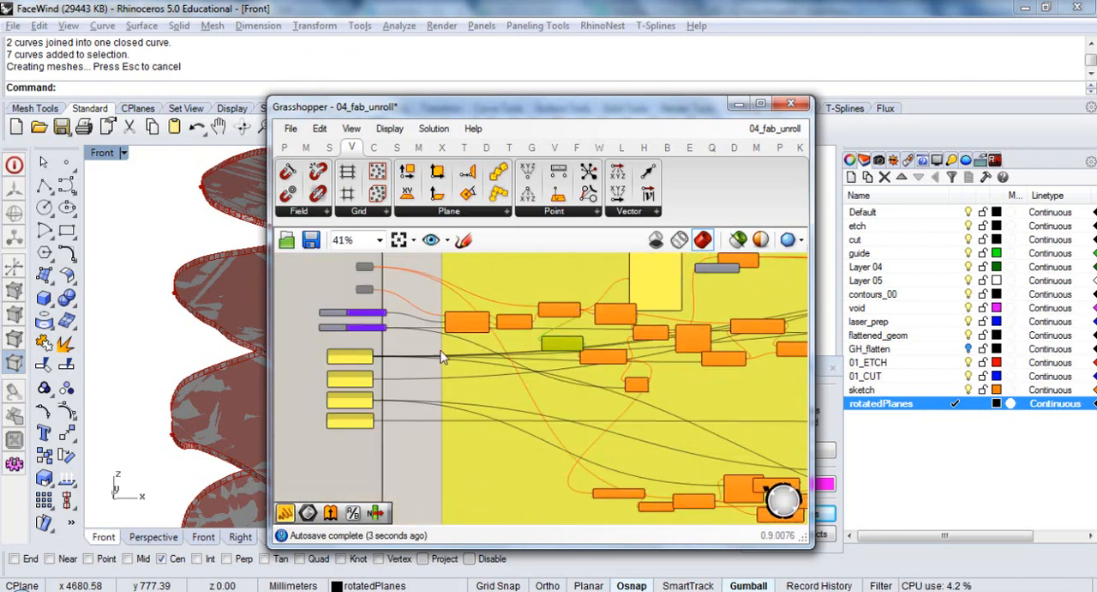
pyautogui.click(443, 357)
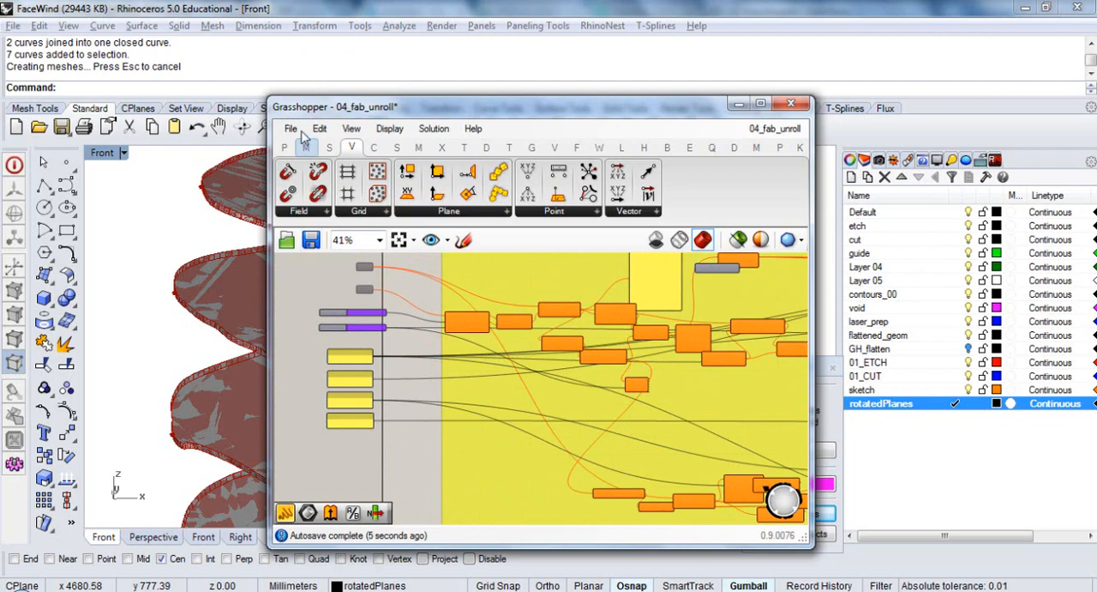
# Save the definition under the new file name 05_fab_unroll in the GHrhinoExamples folder
pyautogui.click(301, 134)
pyautogui.click(358, 236)
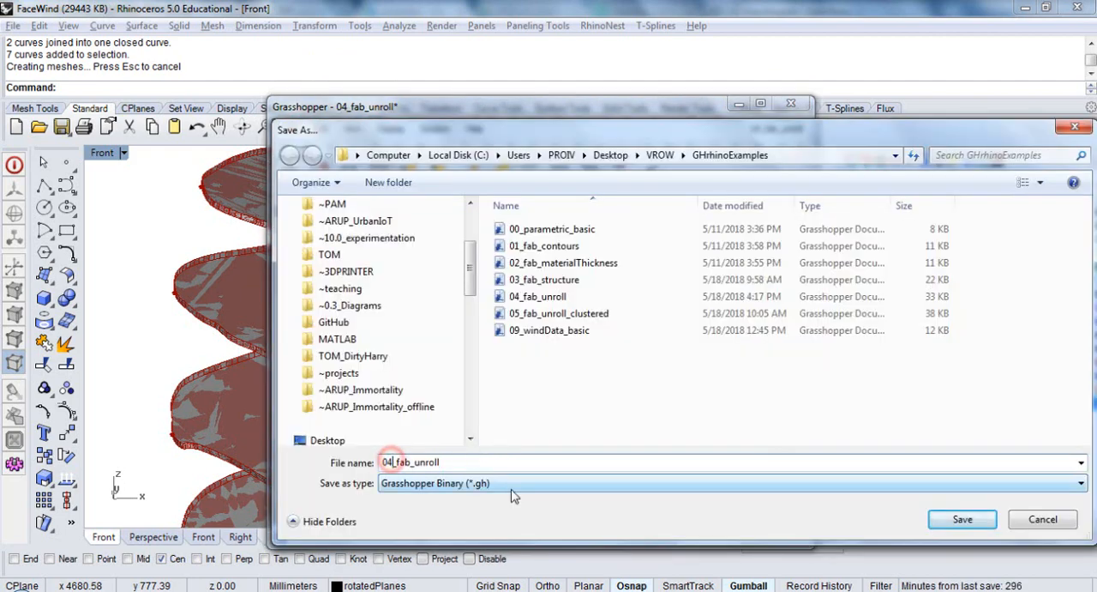
pyautogui.press('BackSpace')
pyautogui.write('5')
pyautogui.click(538, 461)
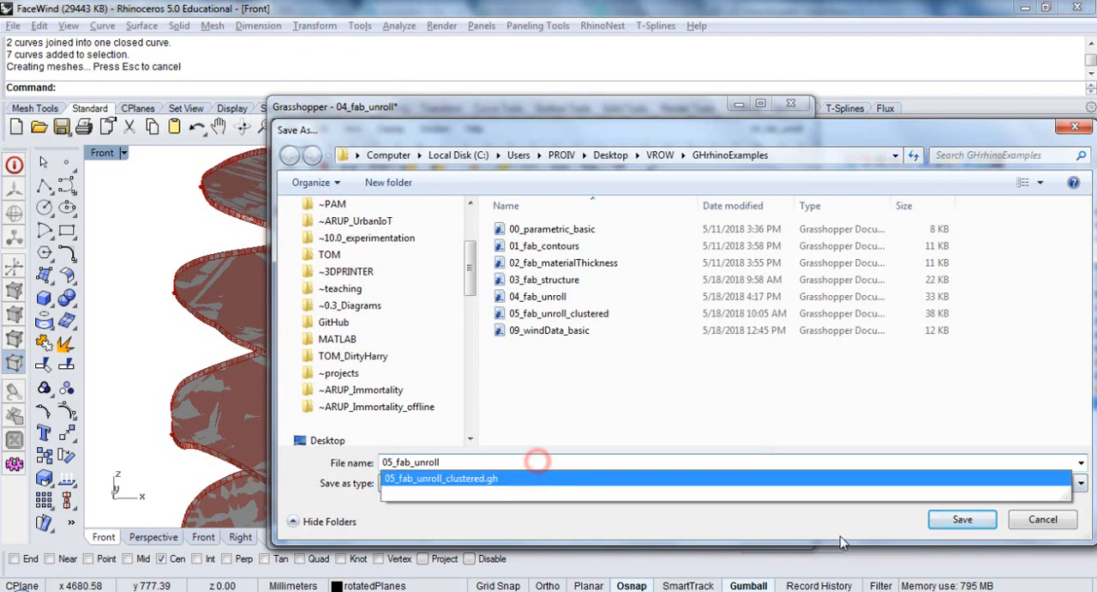
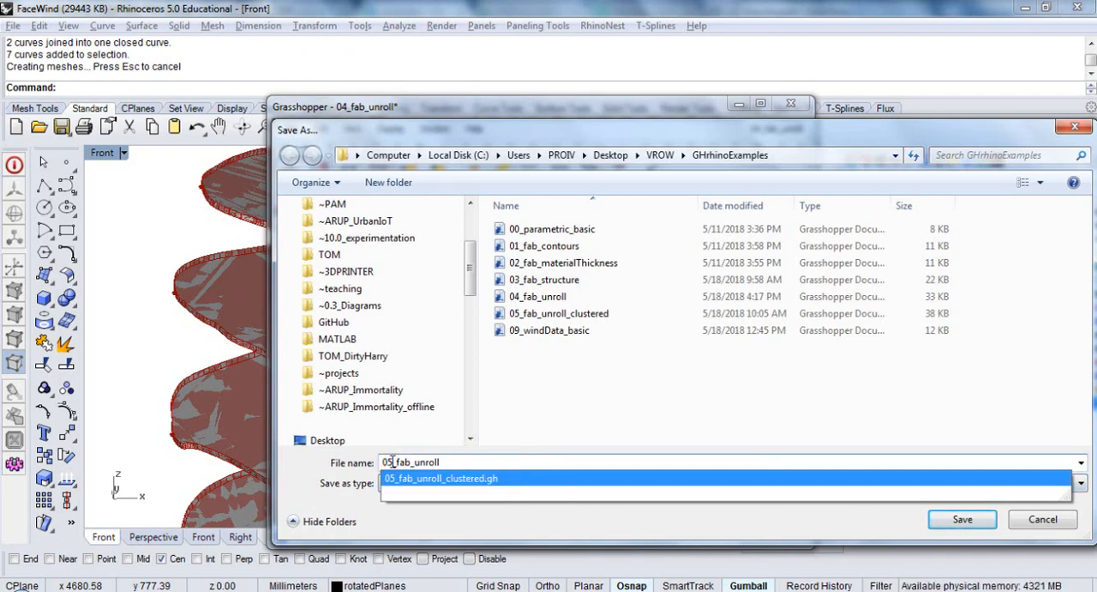
# Change the new file name to 04b_fab_unroll and save the definition in the GHrhinoExamples folder
pyautogui.press('BackSpace')
pyautogui.write('4')
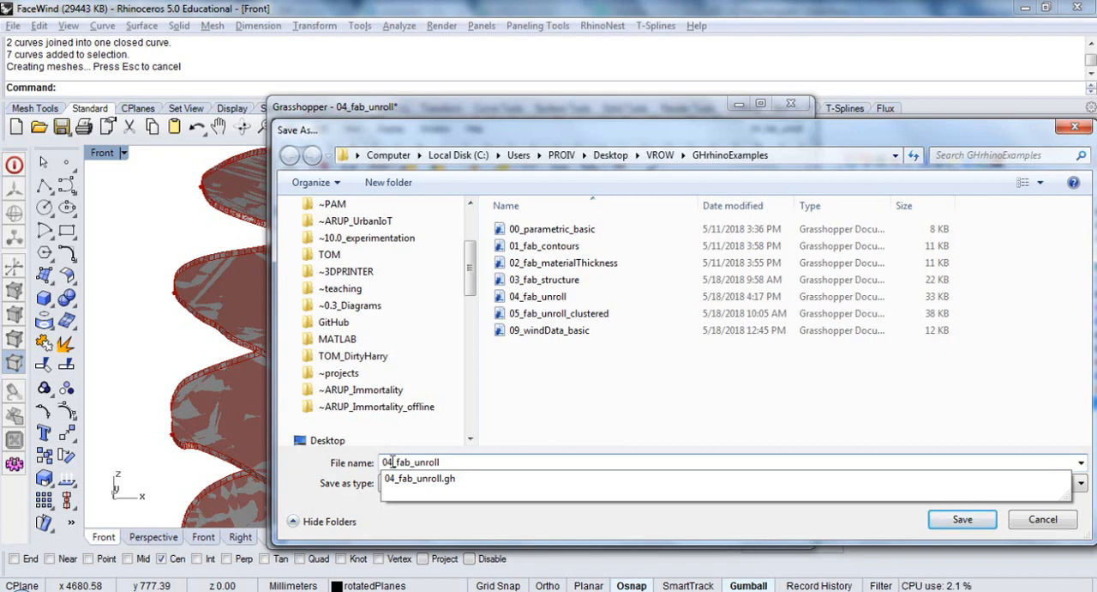
pyautogui.write('b')
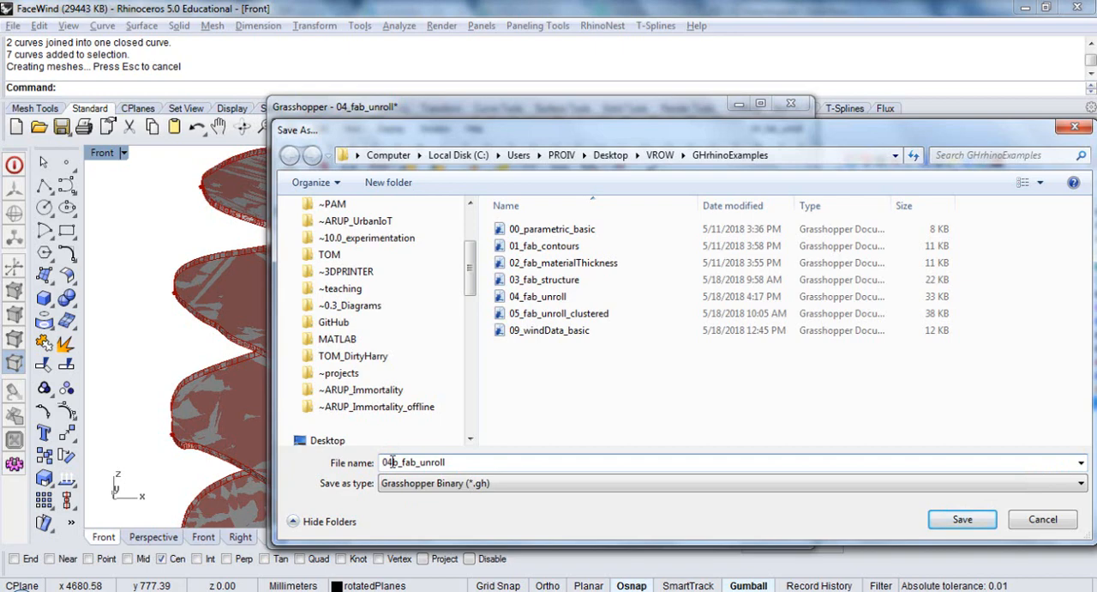
pyautogui.press('BackSpace')
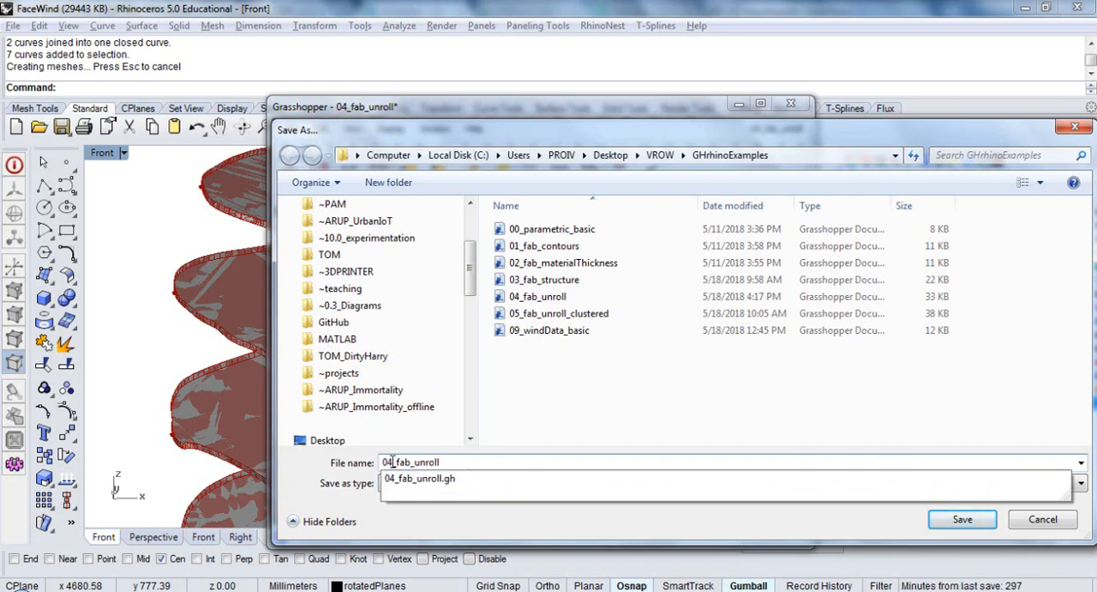
pyautogui.write('b')
pyautogui.press('Return')
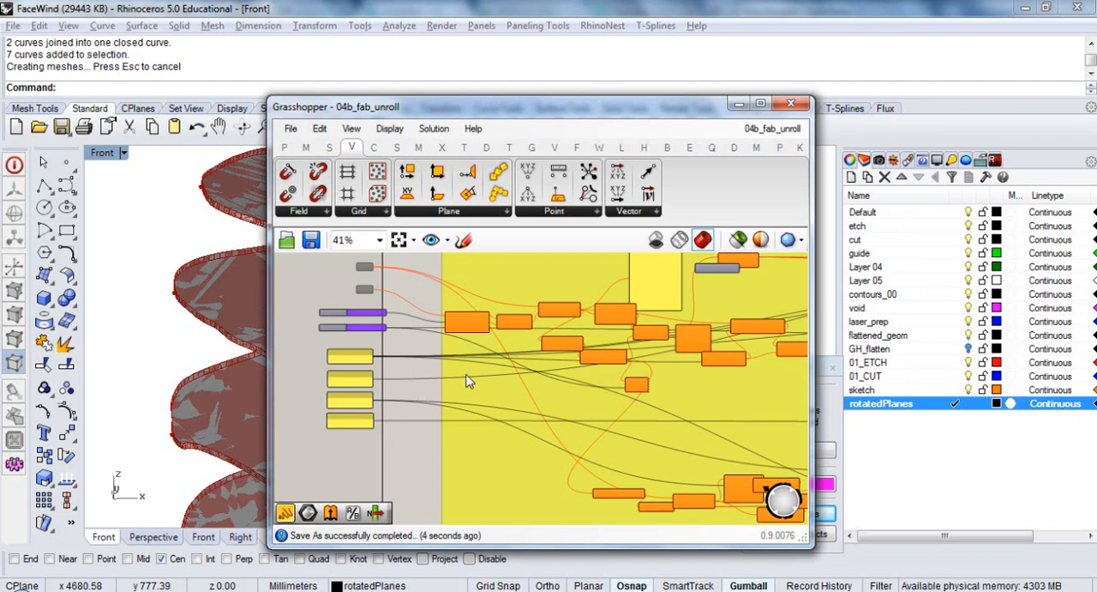
# Highlight the Cap Holes solids to inspect the capped sections in the viewport, and put the Grasshopper window away
pyautogui.moveTo(521, 393); pyautogui.dragTo(511, 361, button='right')
pyautogui.scroll(-5, 510, 360)
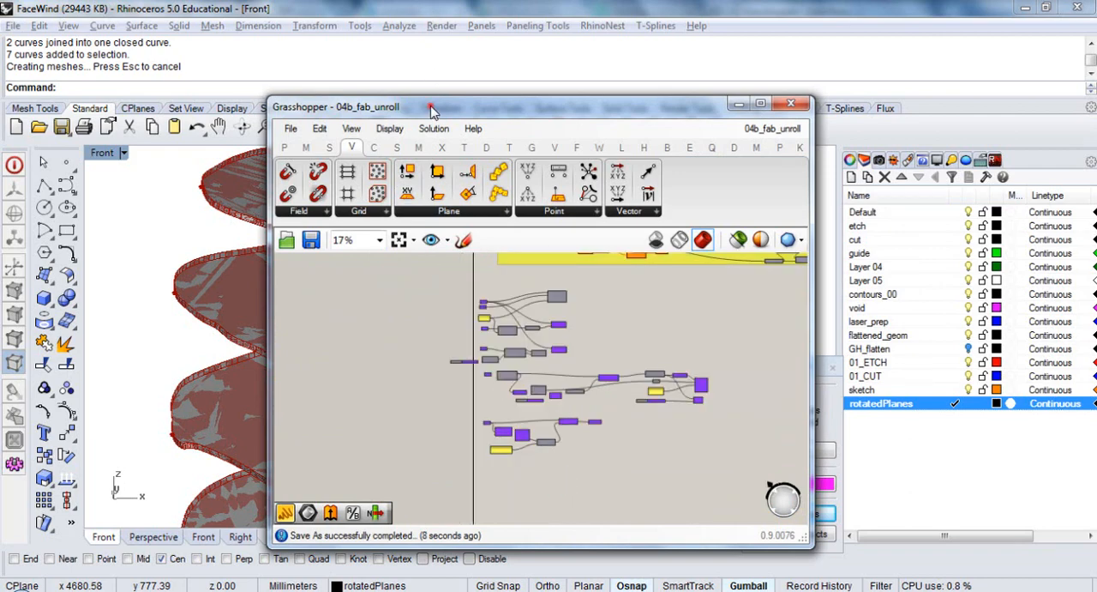
pyautogui.moveTo(431, 112); pyautogui.dragTo(675, 122)
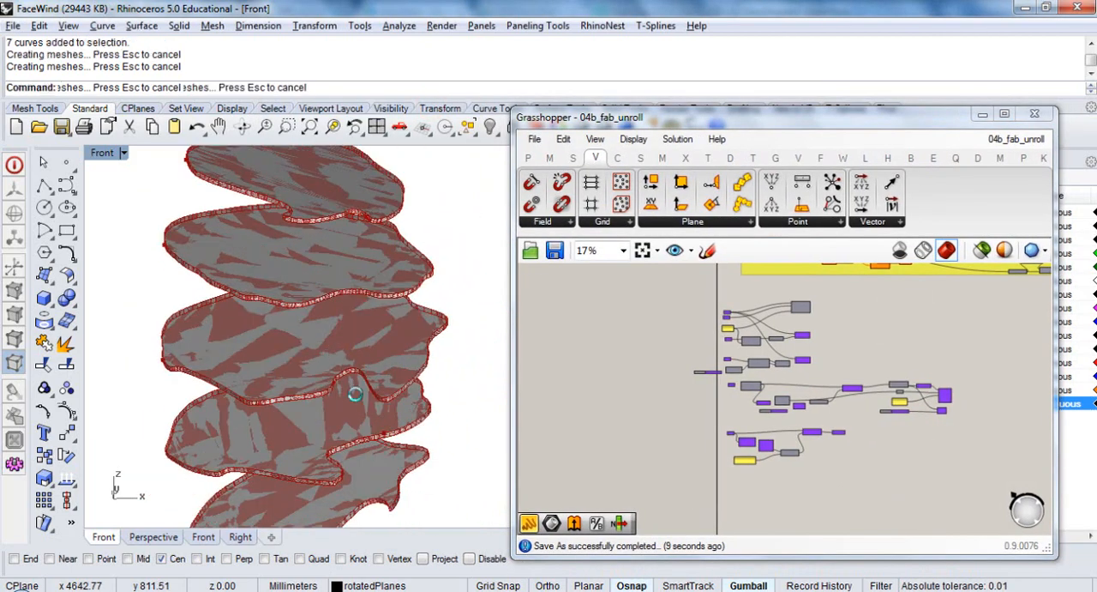
pyautogui.scroll(-4, 356, 393)
pyautogui.moveTo(356, 394); pyautogui.dragTo(337, 356, button='right')
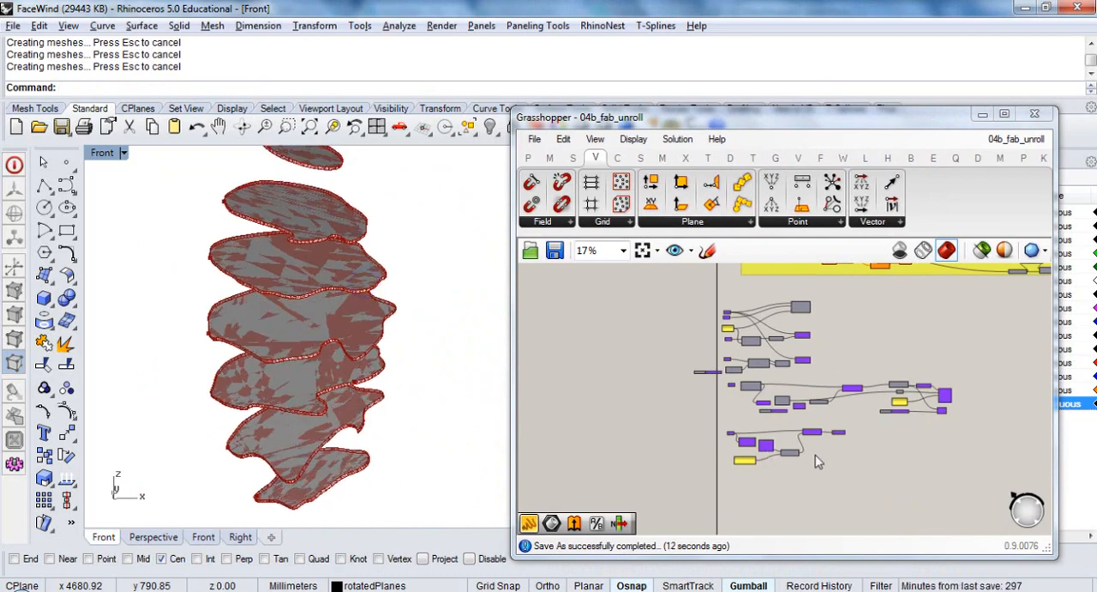
pyautogui.scroll(7, 806, 428)
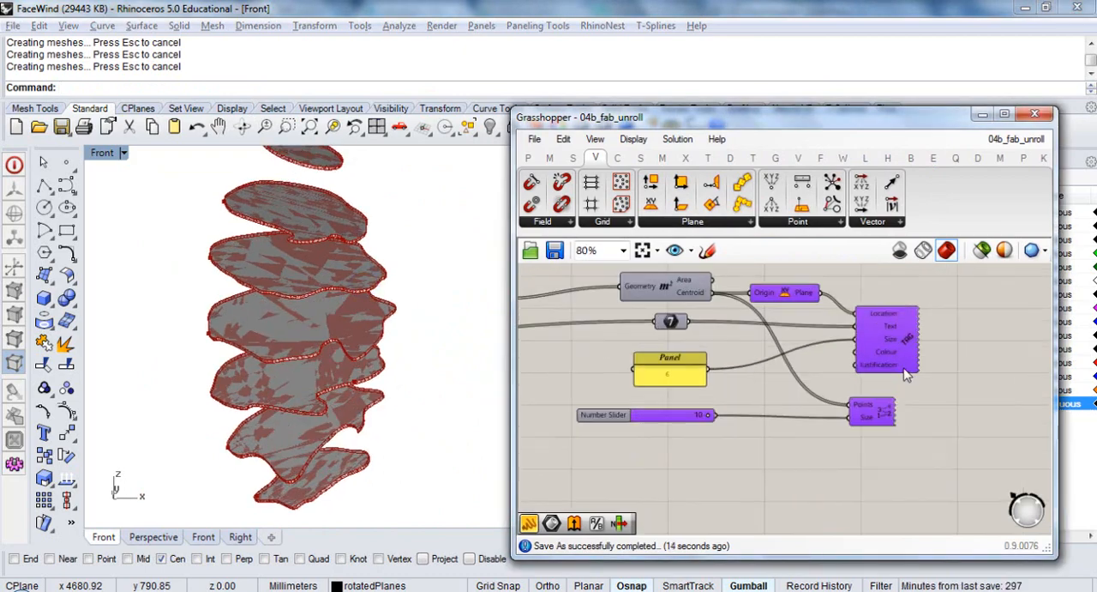
pyautogui.scroll(-5, 821, 367)
pyautogui.scroll(5, 840, 335)
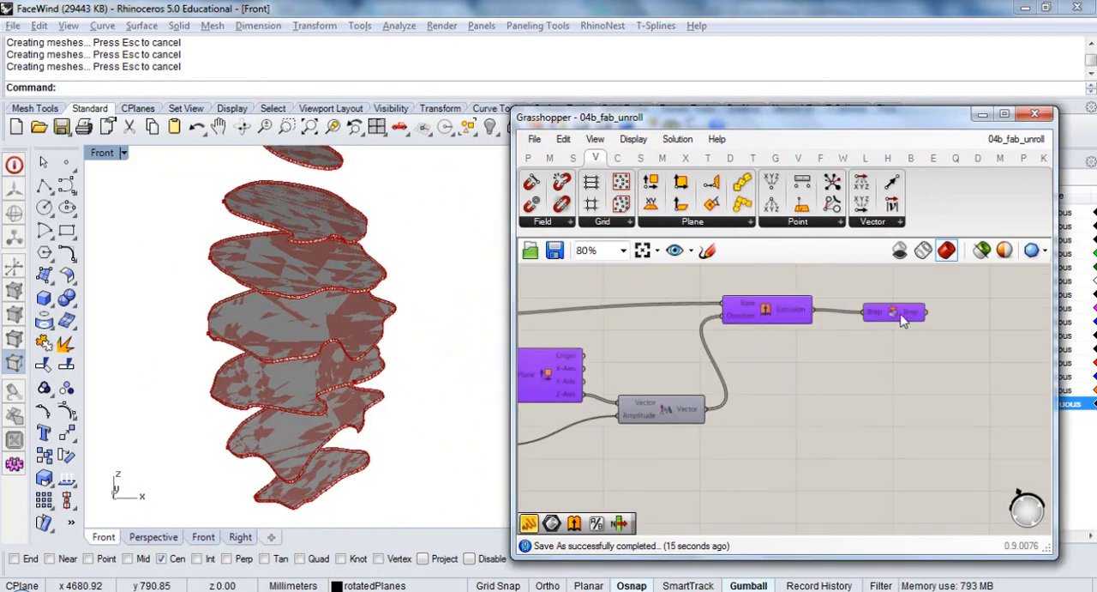
pyautogui.click(897, 312)
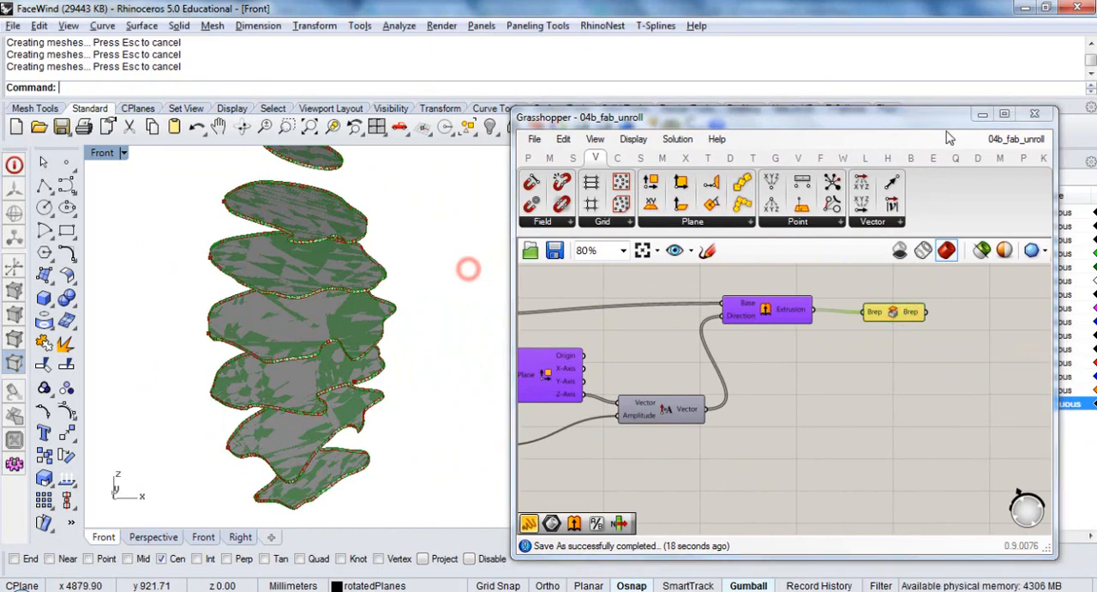
pyautogui.click(1047, 111)
# Extrude the orange face profile curve into a solid with a distance of 2 mm to both sides
pyautogui.moveTo(462, 321); pyautogui.dragTo(500, 327, button='right')
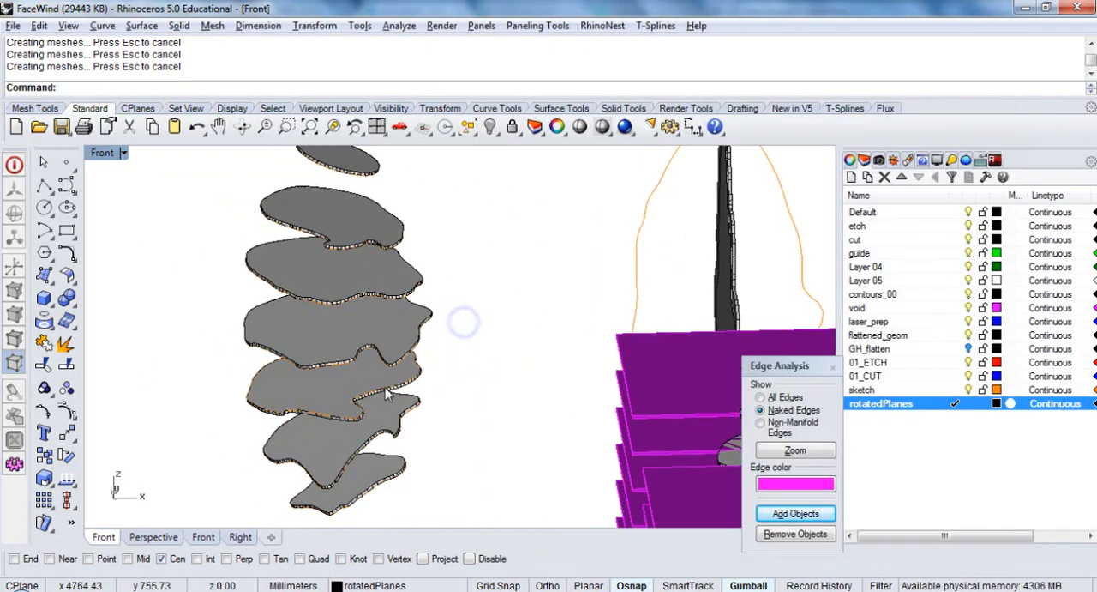
pyautogui.scroll(-4, 382, 390)
pyautogui.moveTo(401, 399); pyautogui.dragTo(480, 374, button='right')
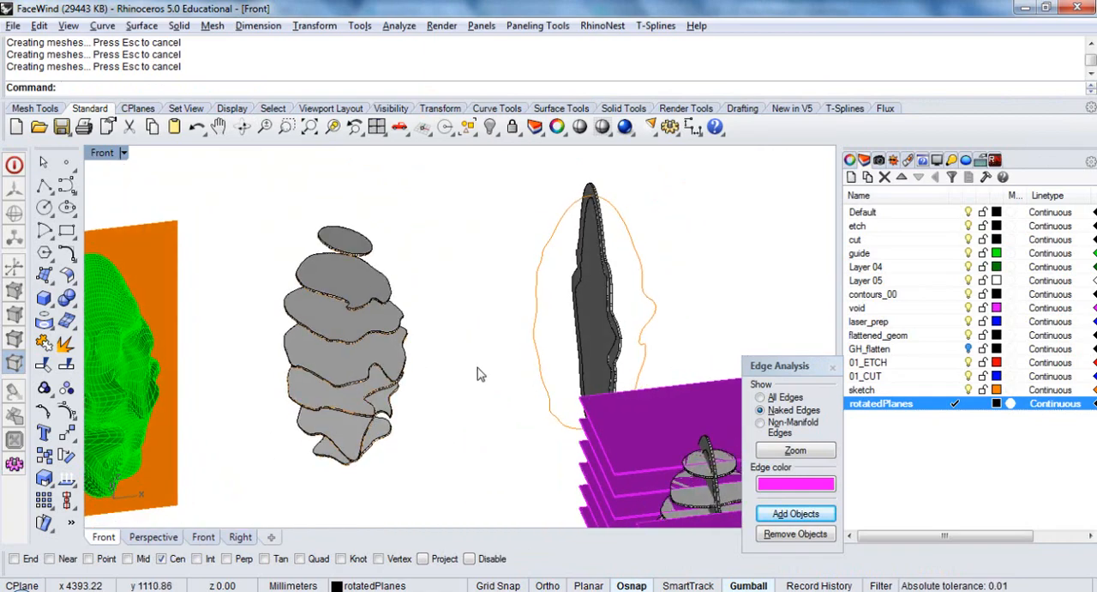
pyautogui.click(535, 295)
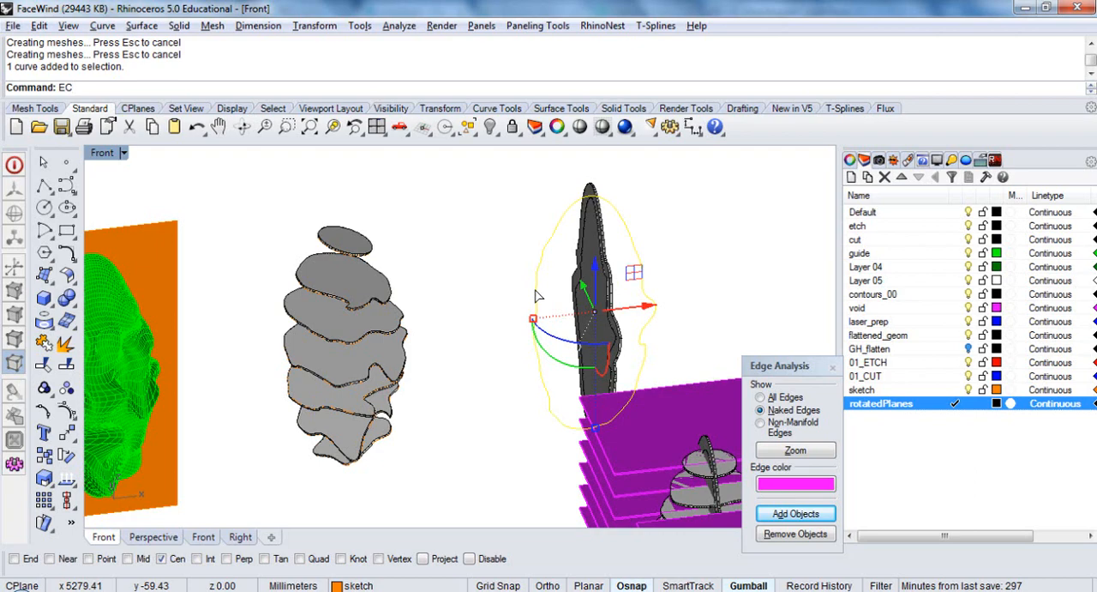
pyautogui.press('Return')
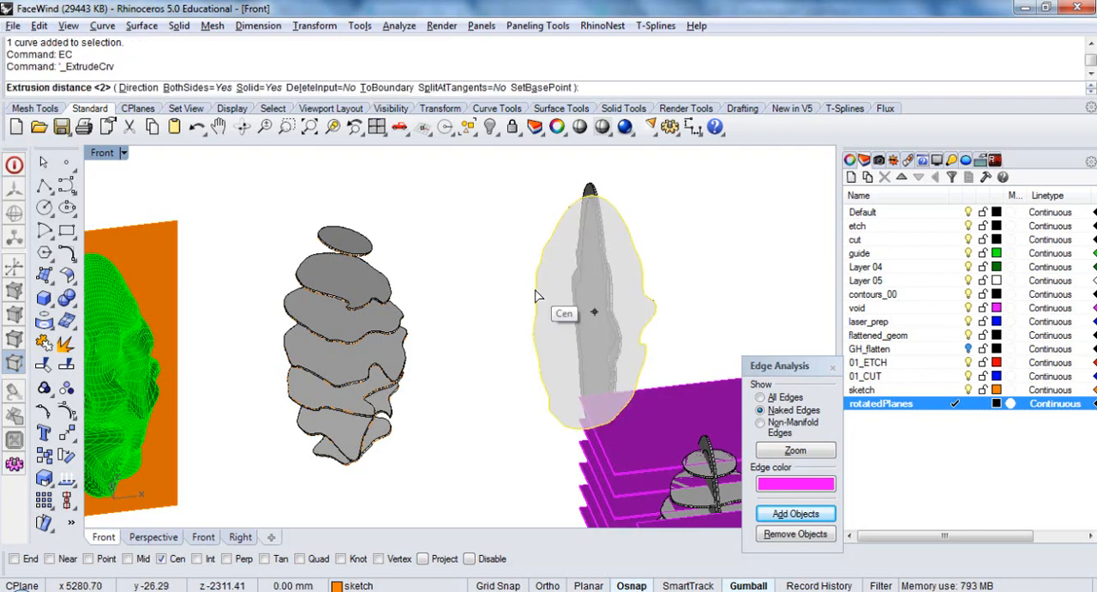
pyautogui.press('Return')
# Select the extruded face profile solid and move it along the X axis, clear of its source curve
pyautogui.moveTo(467, 301); pyautogui.dragTo(503, 296, button='right')
pyautogui.scroll(10, 486, 259)
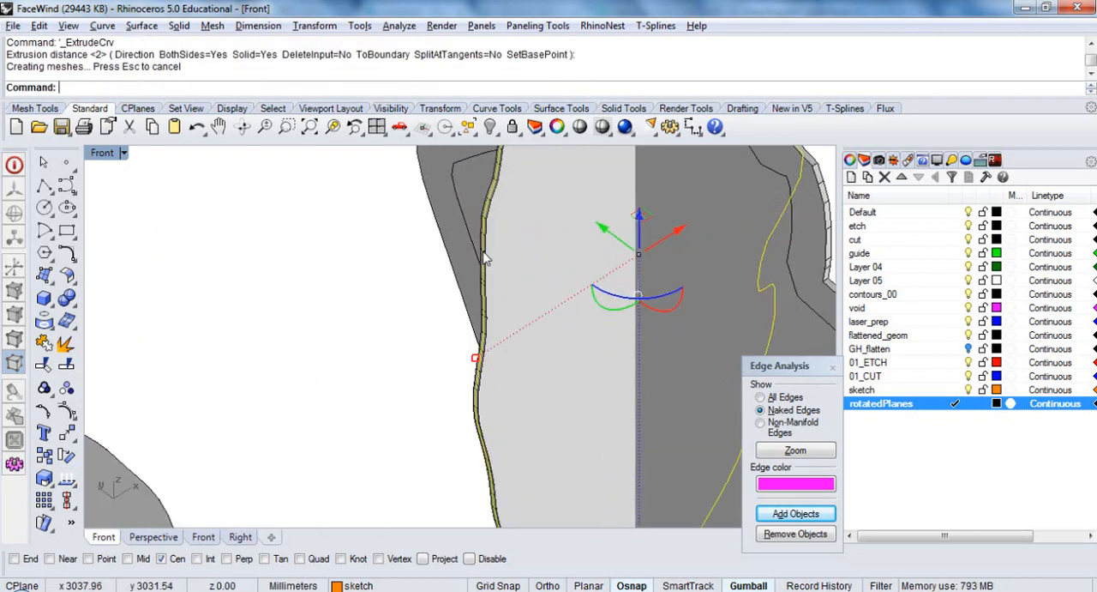
pyautogui.scroll(8, 485, 258)
pyautogui.click(493, 246)
pyautogui.scroll(-18, 420, 272)
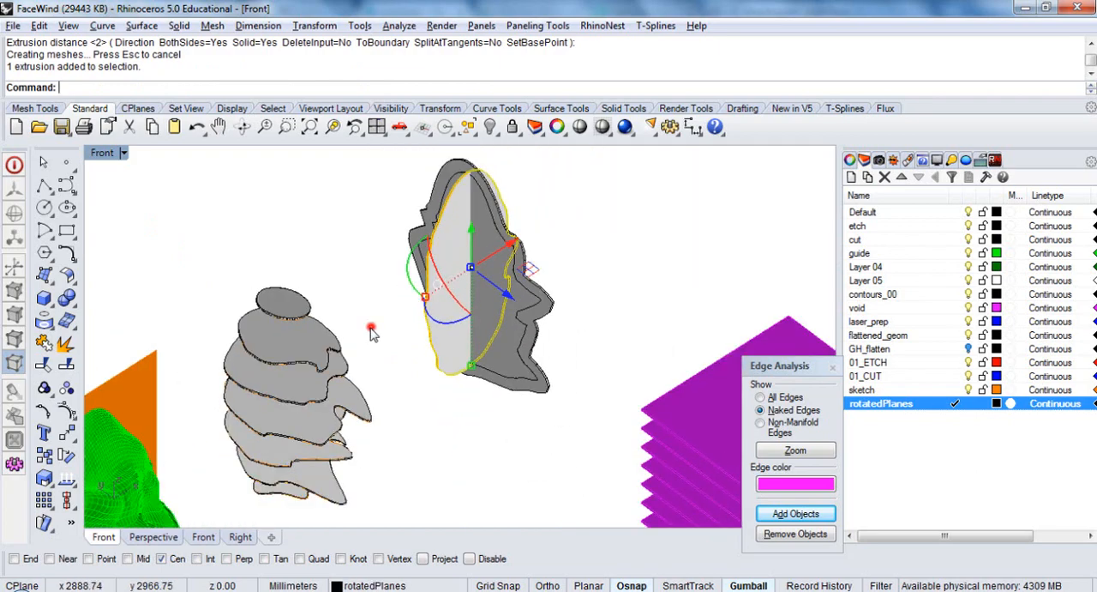
pyautogui.click(371, 327)
pyautogui.moveTo(385, 335); pyautogui.dragTo(443, 343, button='right')
pyautogui.click(475, 309)
pyautogui.moveTo(477, 309); pyautogui.dragTo(562, 296, button='right')
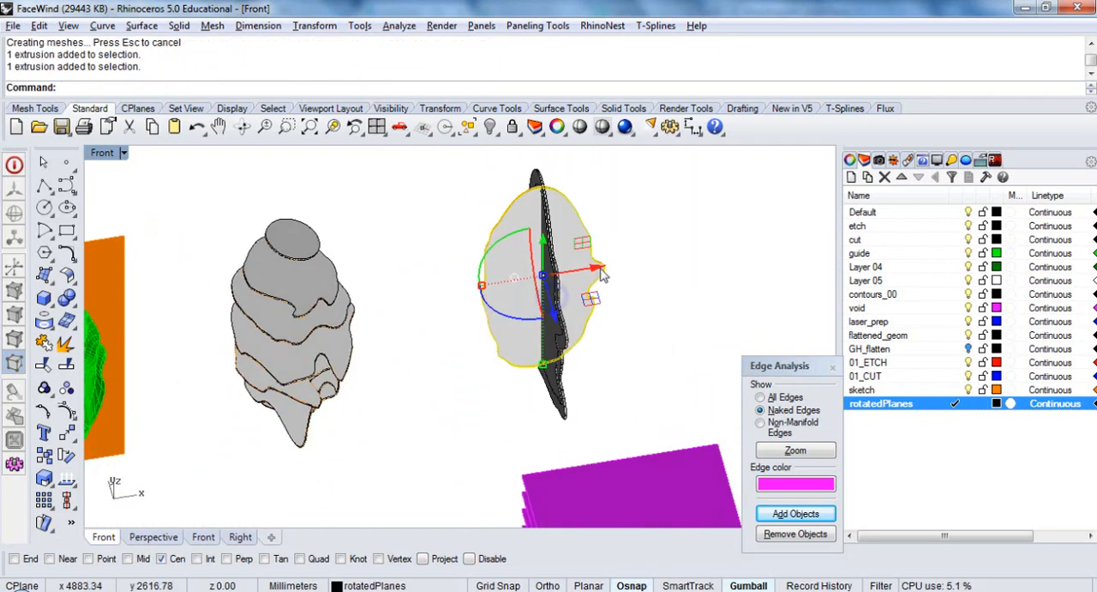
pyautogui.click(597, 270)
pyautogui.write('50')
pyautogui.press('Return')
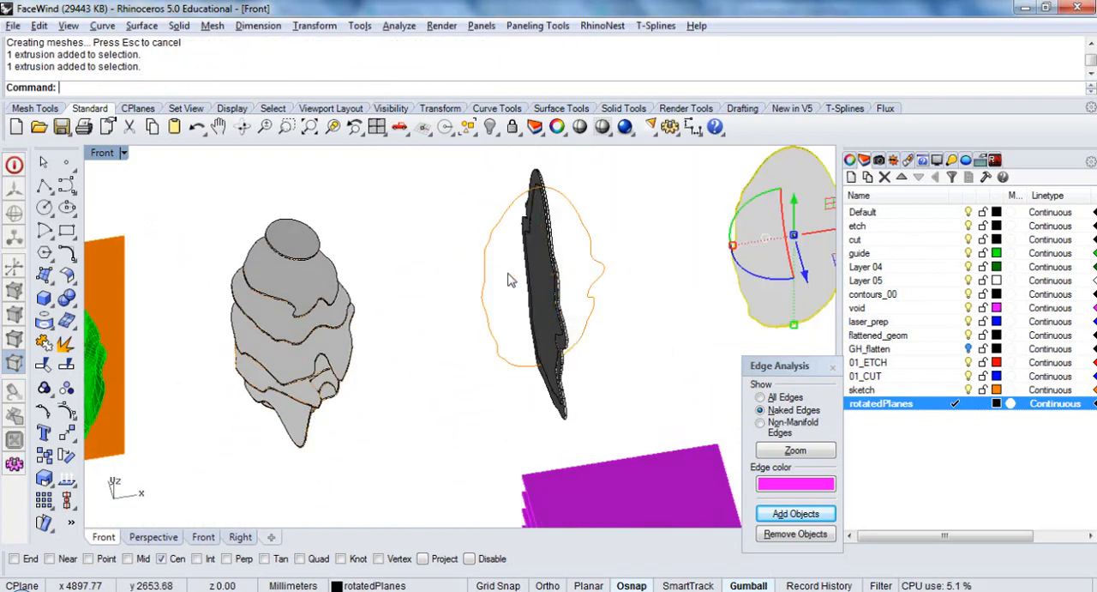
# Select all objects on the rotatedPlanes layer except the profile extrusion and move them 1000 mm along the X axis
pyautogui.click(388, 248)
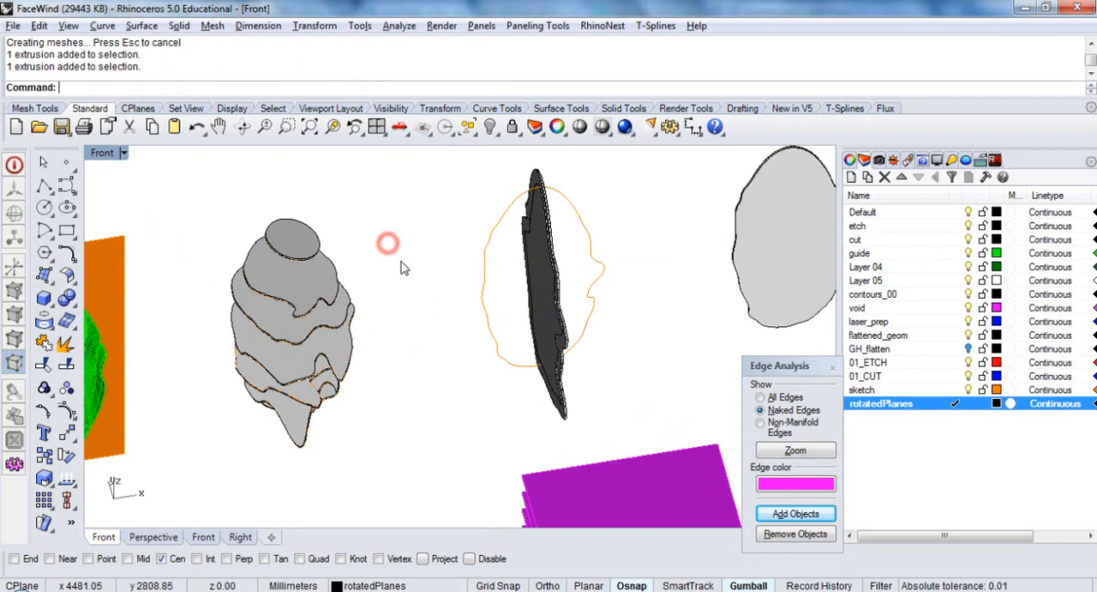
pyautogui.rightClick(881, 407)
pyautogui.click(924, 296)
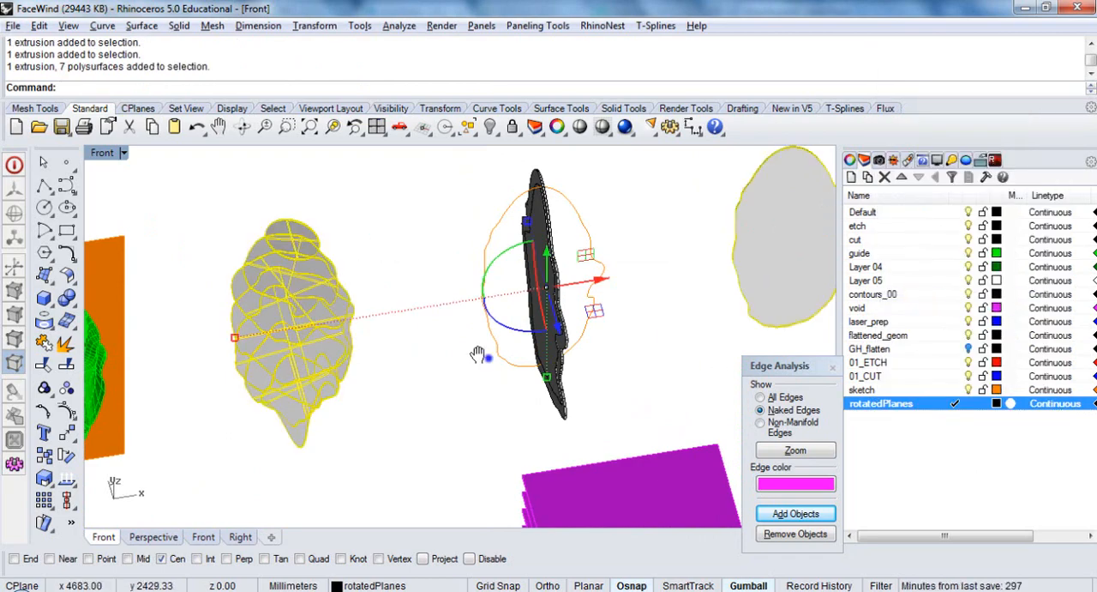
pyautogui.moveTo(478, 354); pyautogui.dragTo(414, 342, button='right')
pyautogui.keyDown('ctrl'); pyautogui.click(742, 253); pyautogui.keyUp('ctrl')
pyautogui.scroll(-8, 391, 309)
pyautogui.click(367, 306)
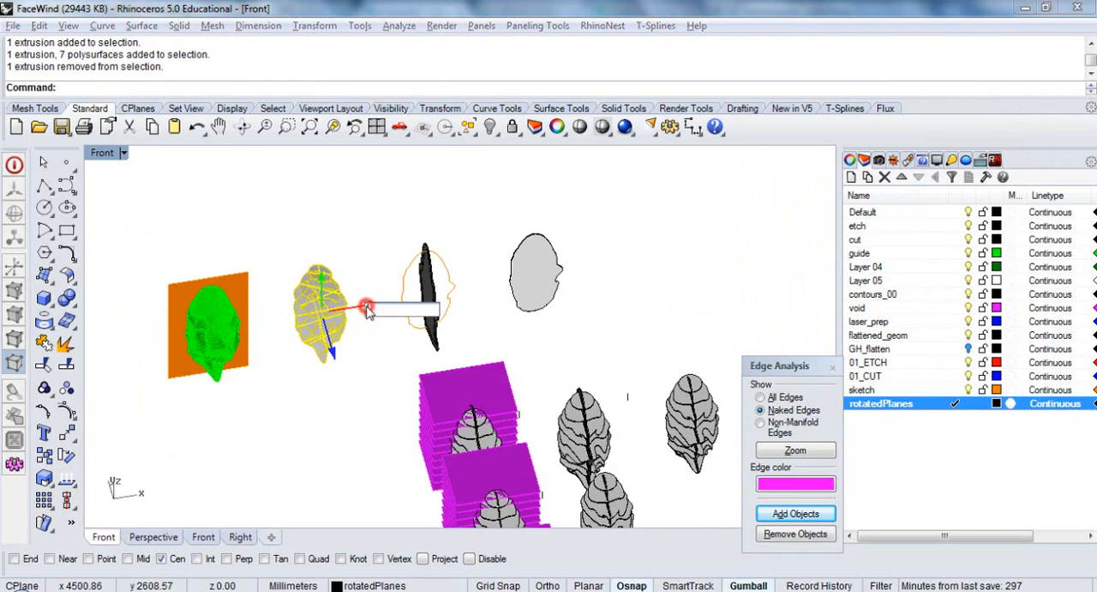
pyautogui.write('1000')
pyautogui.press('Return')
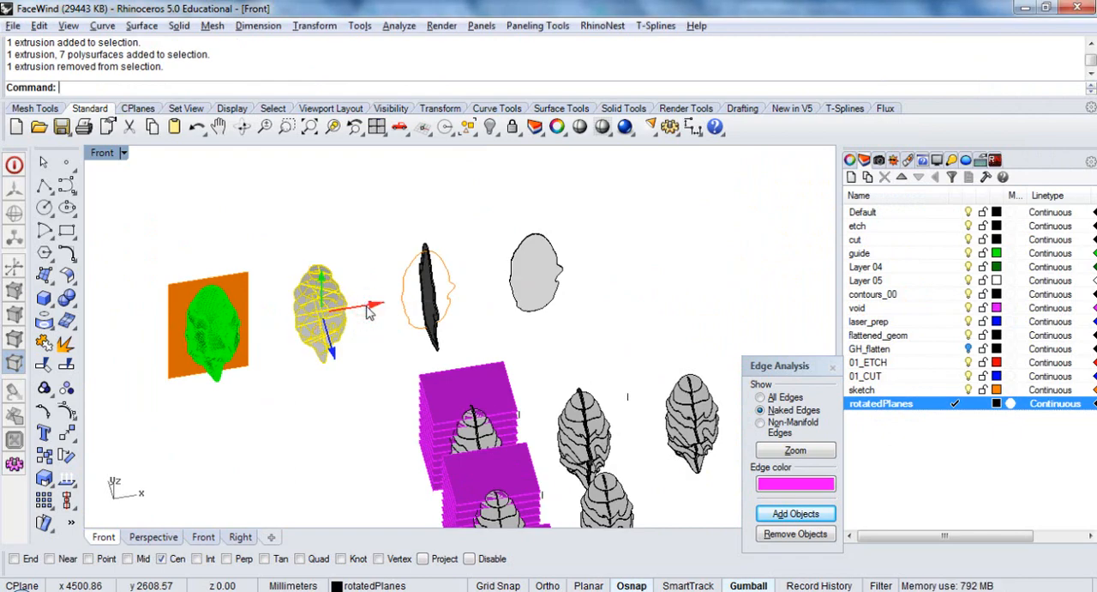
pyautogui.click(338, 218)
# Switch to the Top view, inspect the sections together with the profile solid, and delete the profile extrusion
pyautogui.moveTo(640, 244); pyautogui.dragTo(618, 219, button='right')
pyautogui.moveTo(616, 216); pyautogui.dragTo(612, 229)
pyautogui.moveTo(531, 354); pyautogui.dragTo(637, 291)
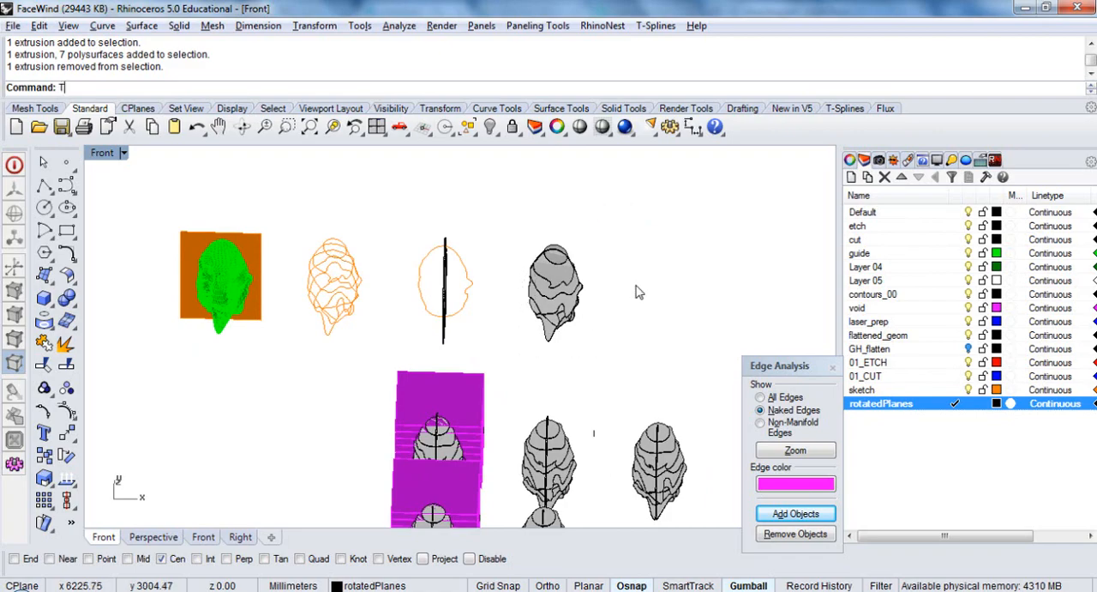
pyautogui.press('Return')
pyautogui.scroll(7, 538, 265)
pyautogui.moveTo(585, 361); pyautogui.dragTo(615, 229, button='right')
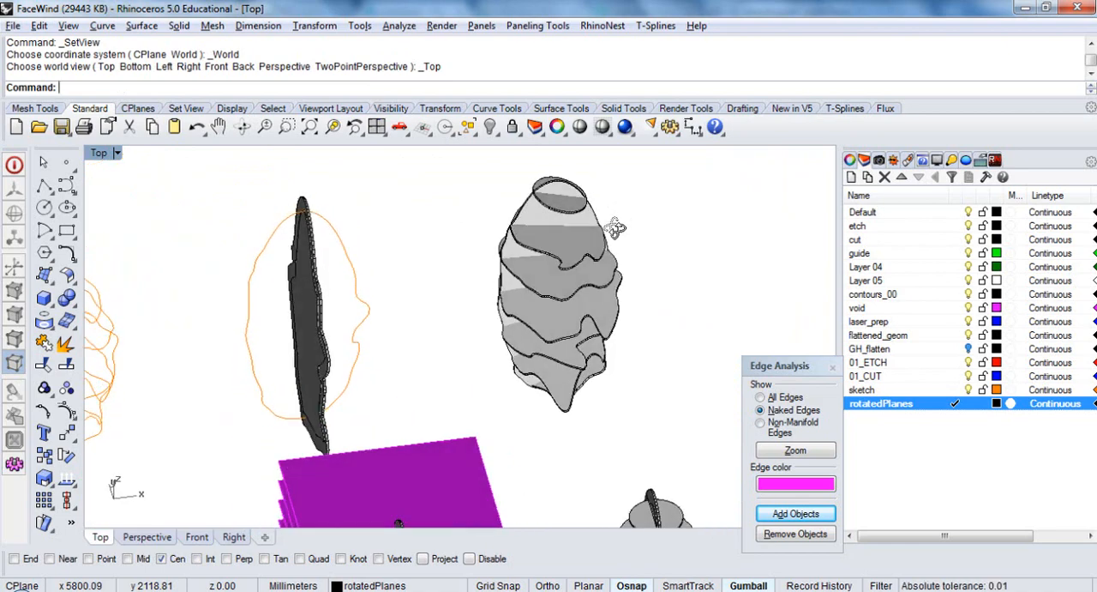
pyautogui.click(367, 333)
pyautogui.scroll(4, 502, 310)
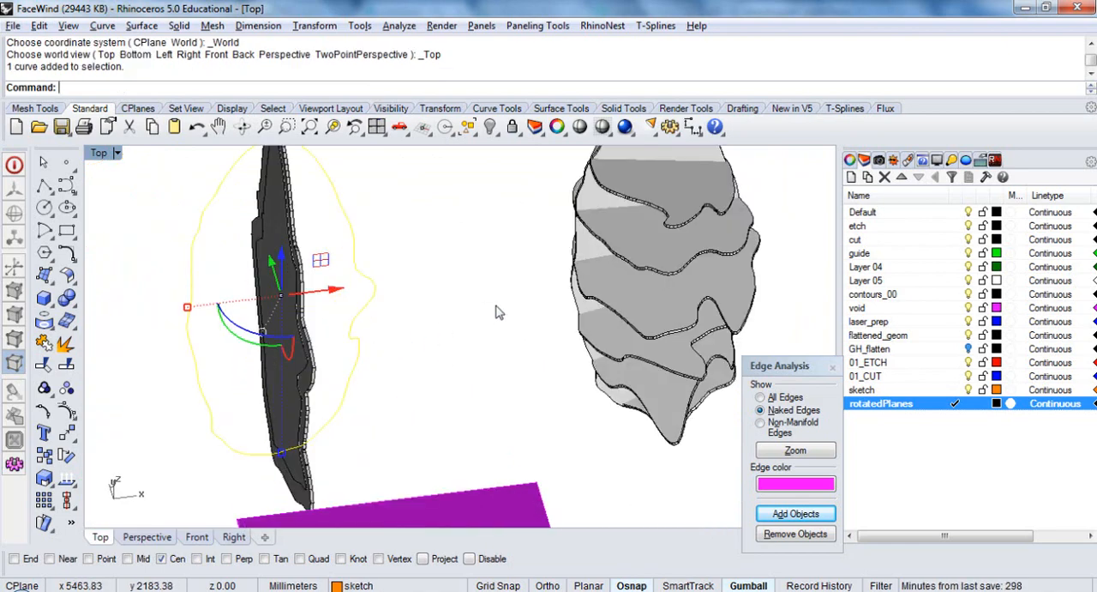
pyautogui.scroll(-5, 301, 326)
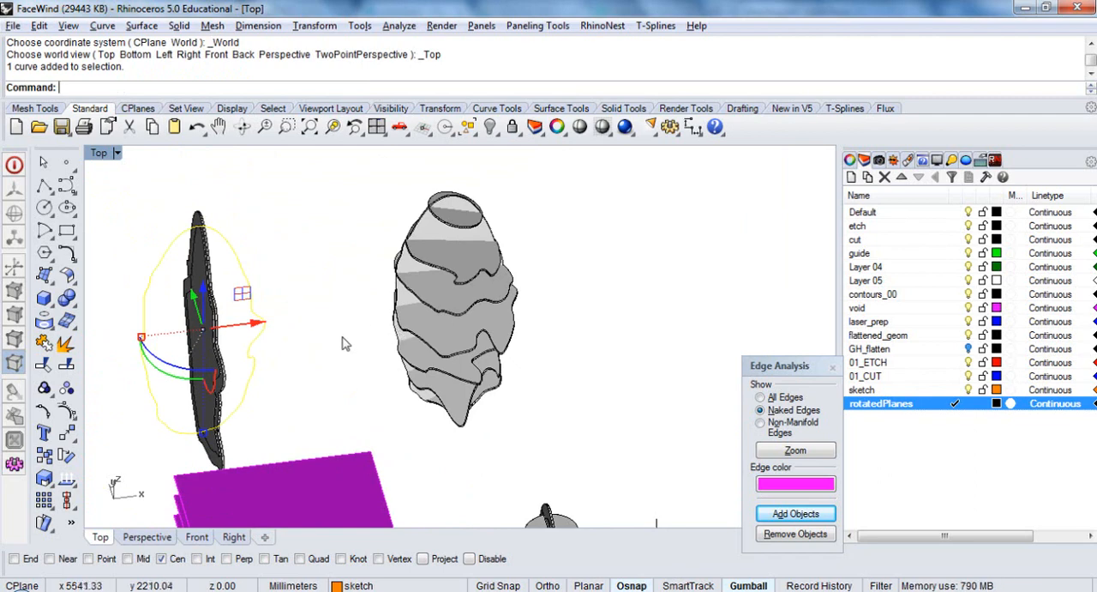
pyautogui.click(400, 303)
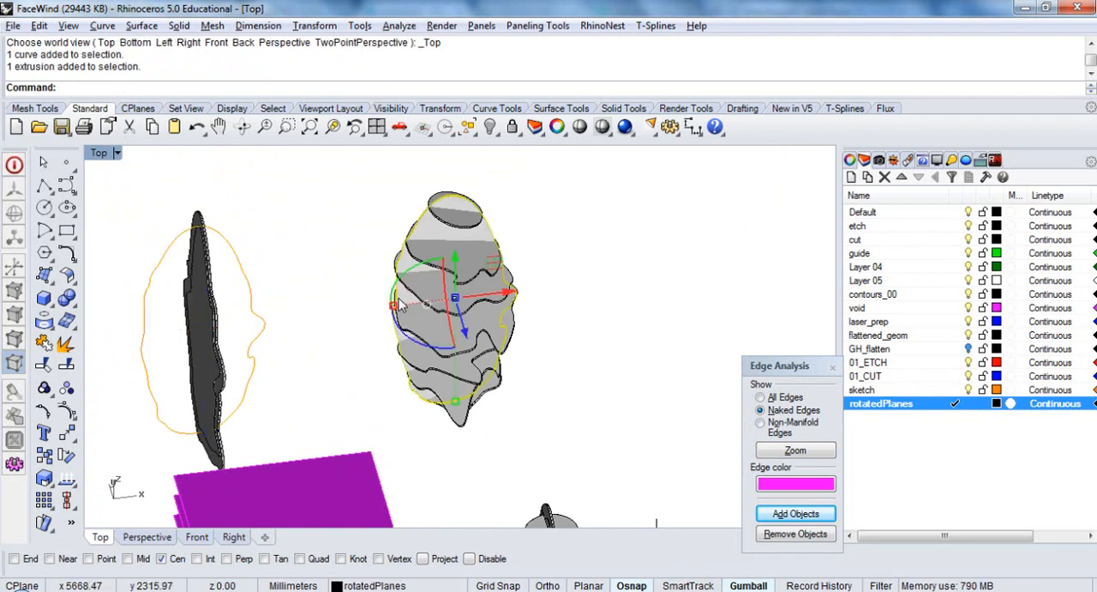
pyautogui.press('Delete')
# Try to offset the orange face profile curve inward by 8 mm in the Front view
pyautogui.click(268, 335)
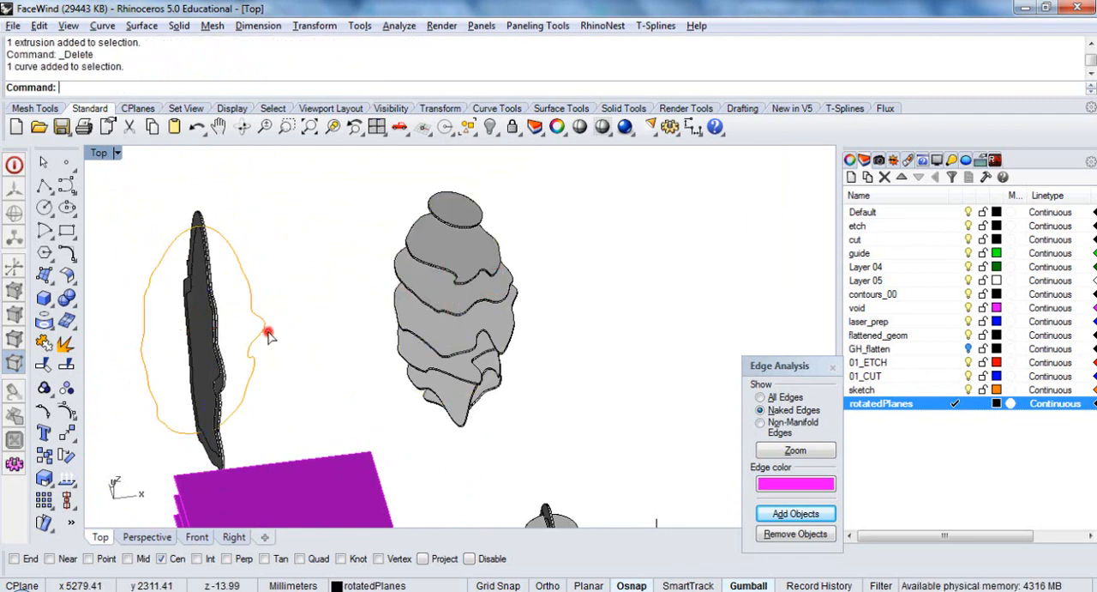
pyautogui.write('front')
pyautogui.press('Return')
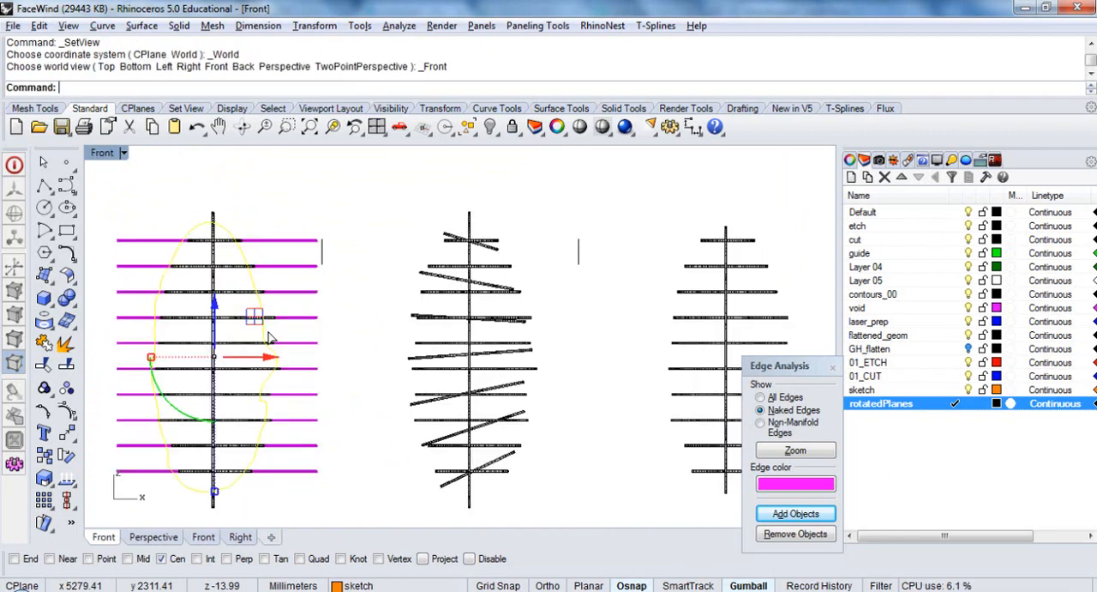
pyautogui.write('Offset')
pyautogui.press('Return')
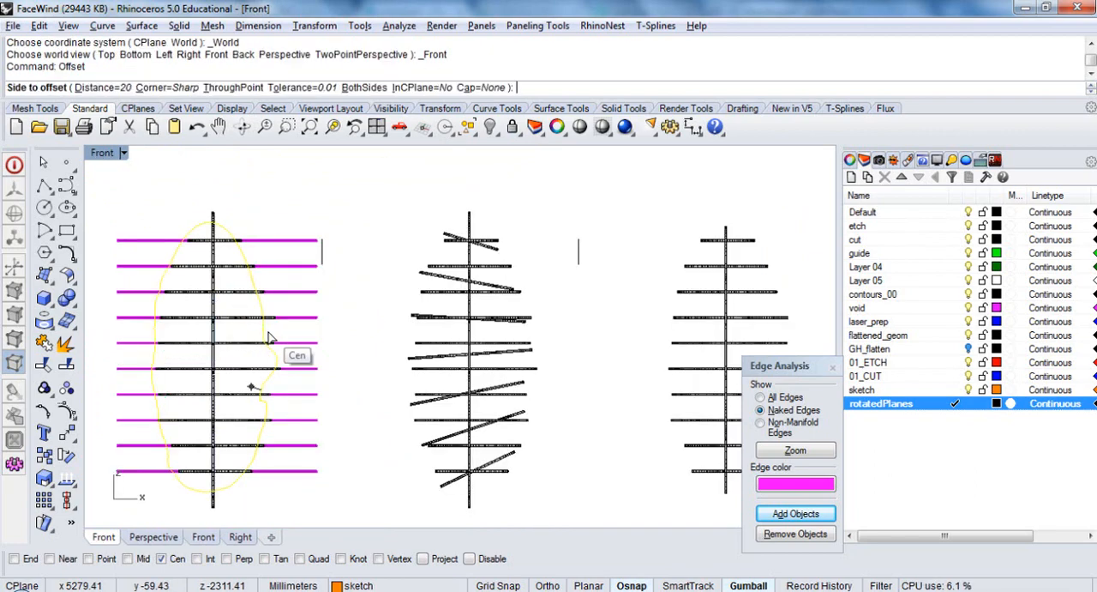
pyautogui.press('Return')
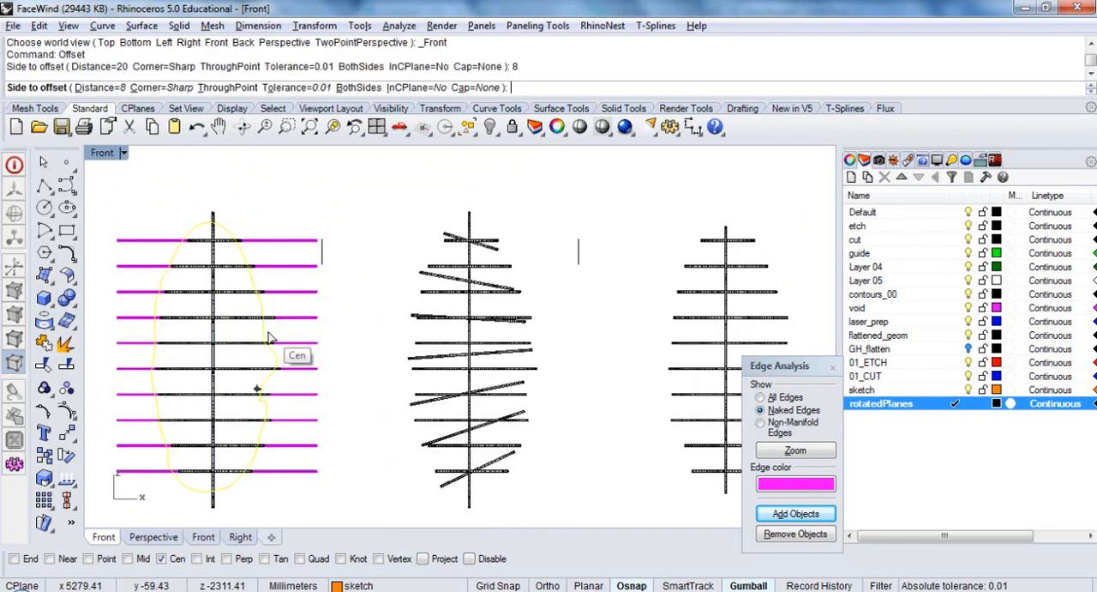
pyautogui.click(241, 371)
pyautogui.press('Return')
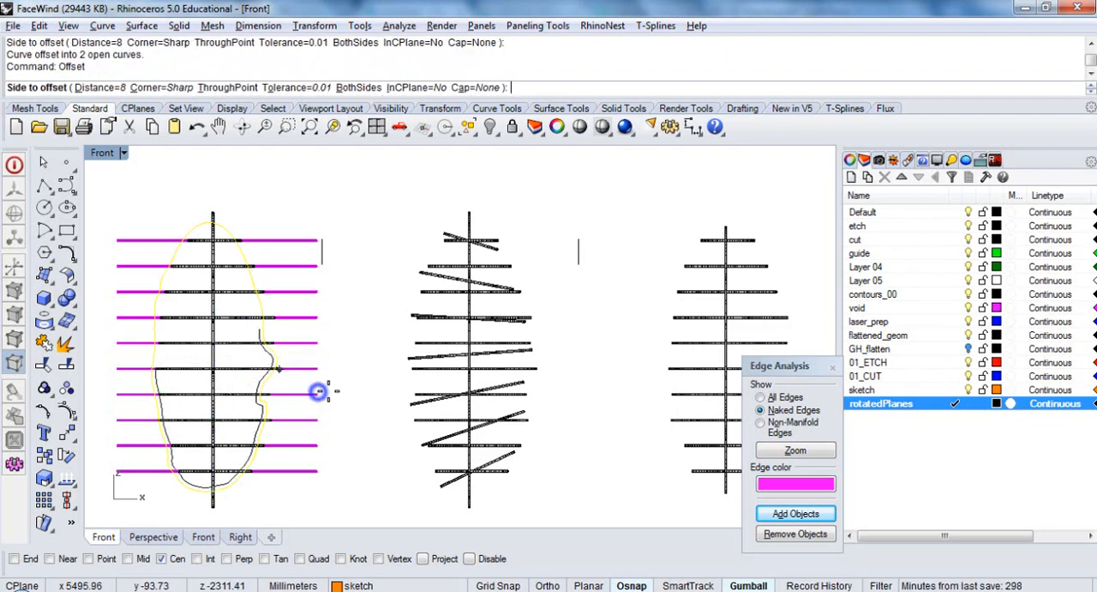
pyautogui.press('Escape')
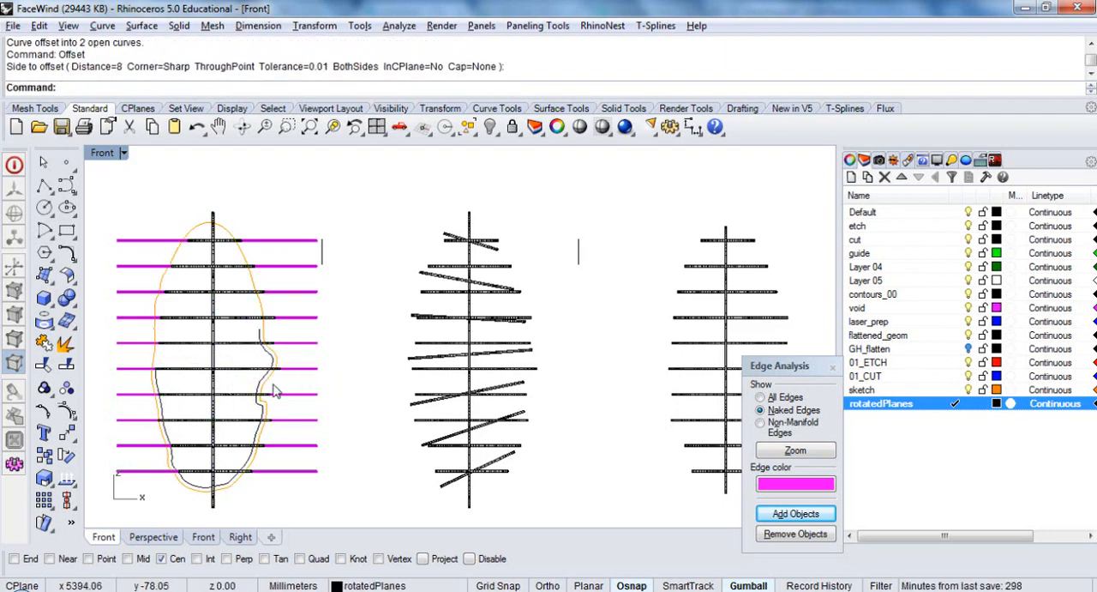
# Undo the profile offset and try to join the orange face profile curve
pyautogui.hotkey('ctrl', 'z')
pyautogui.click(268, 392)
pyautogui.hotkey('ctrl', 'j')
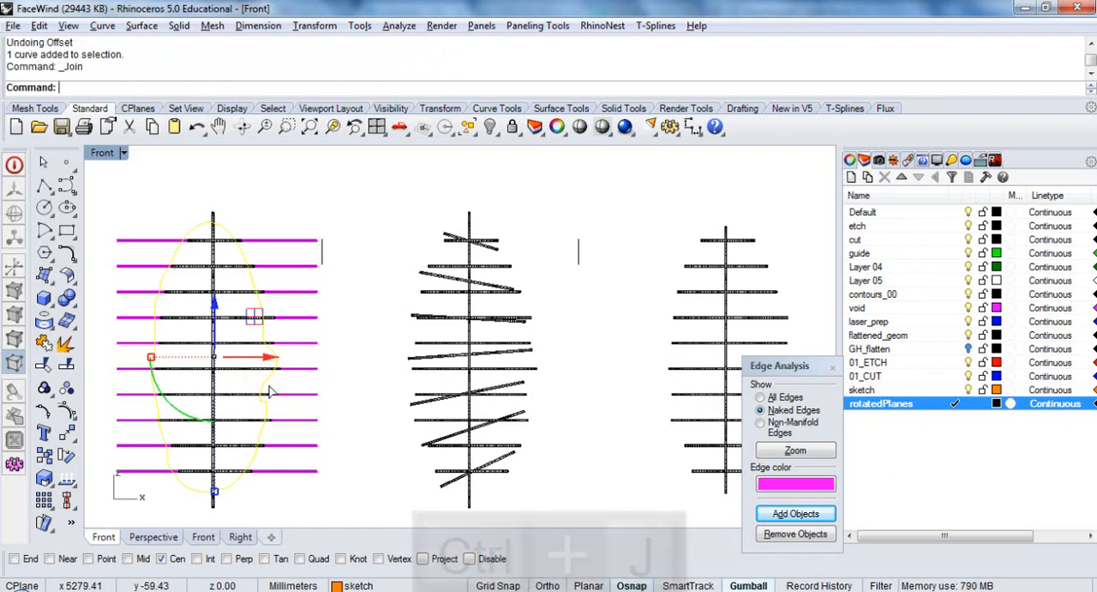
pyautogui.press('Escape')
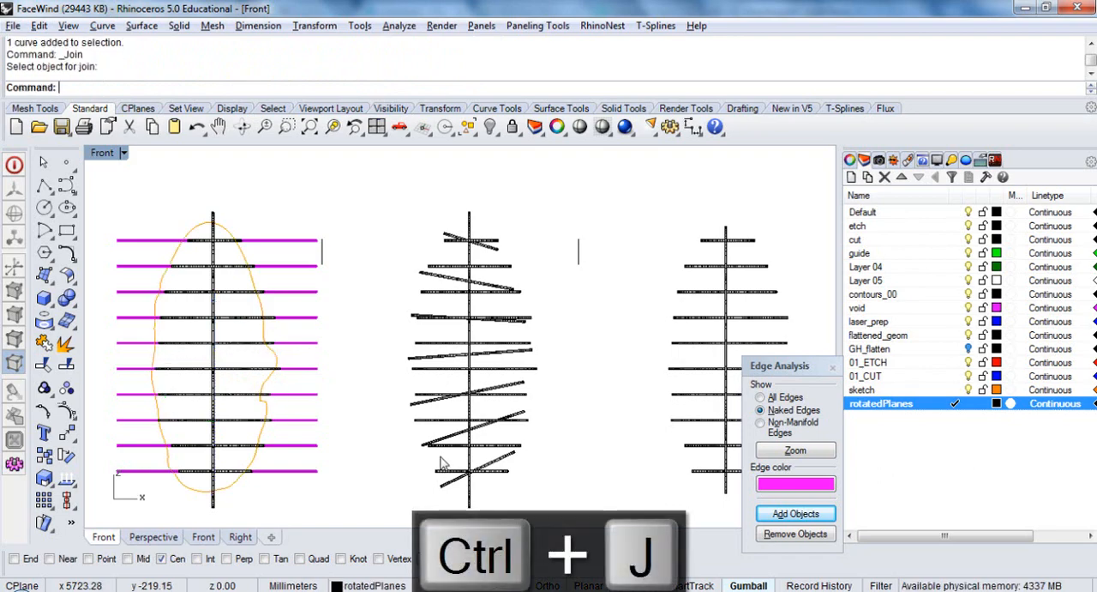
# Offset the orange face profile curve outward by 8 mm in the Front view
pyautogui.scroll(3, 265, 389)
pyautogui.click(265, 390)
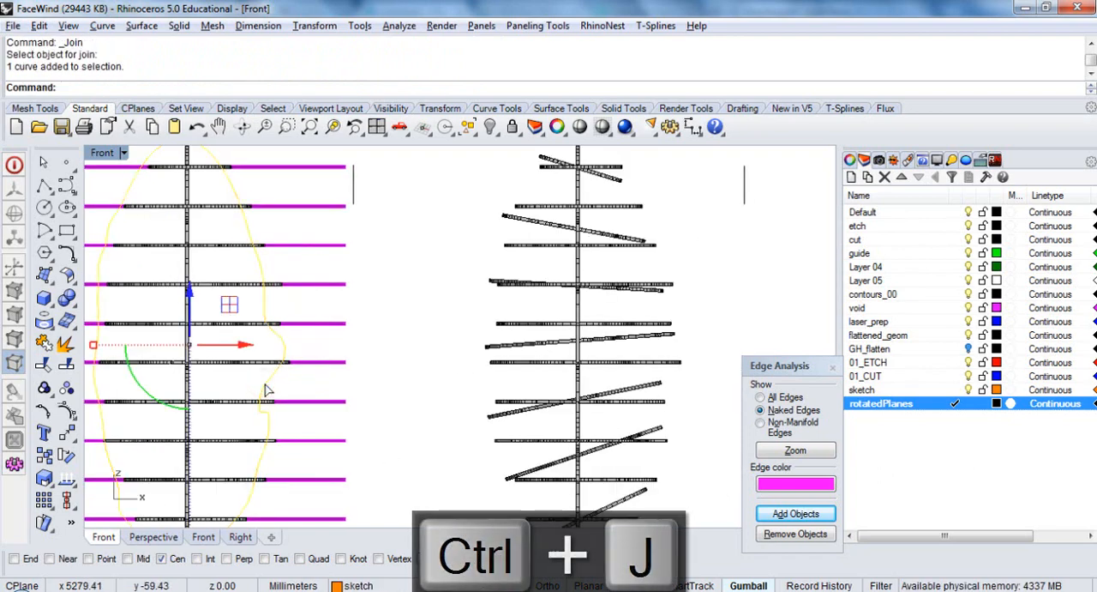
pyautogui.write('Of')
pyautogui.press('Return')
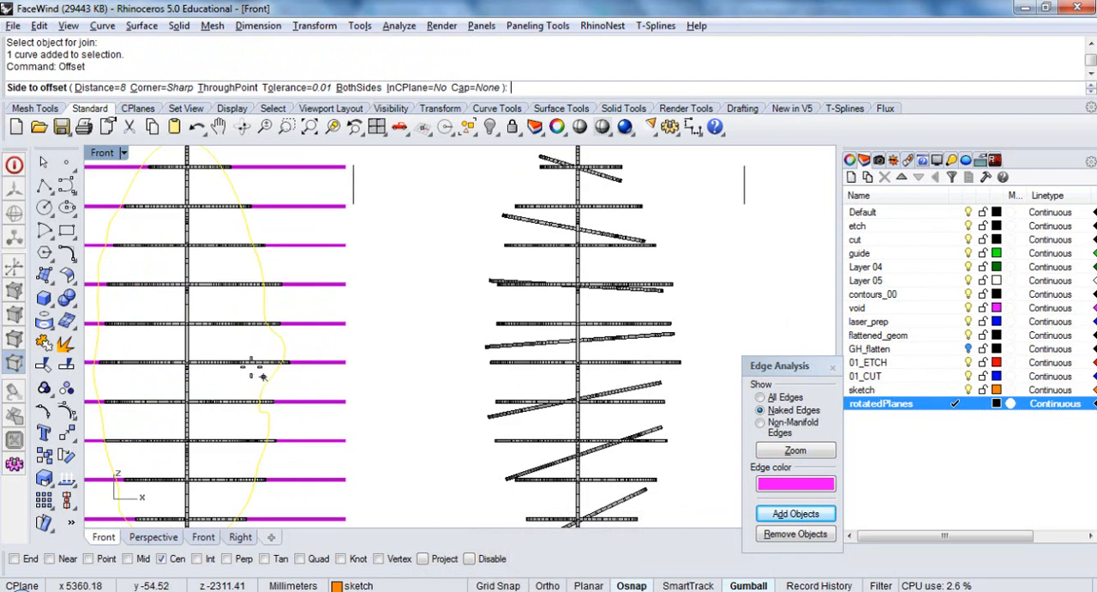
pyautogui.click(346, 386)
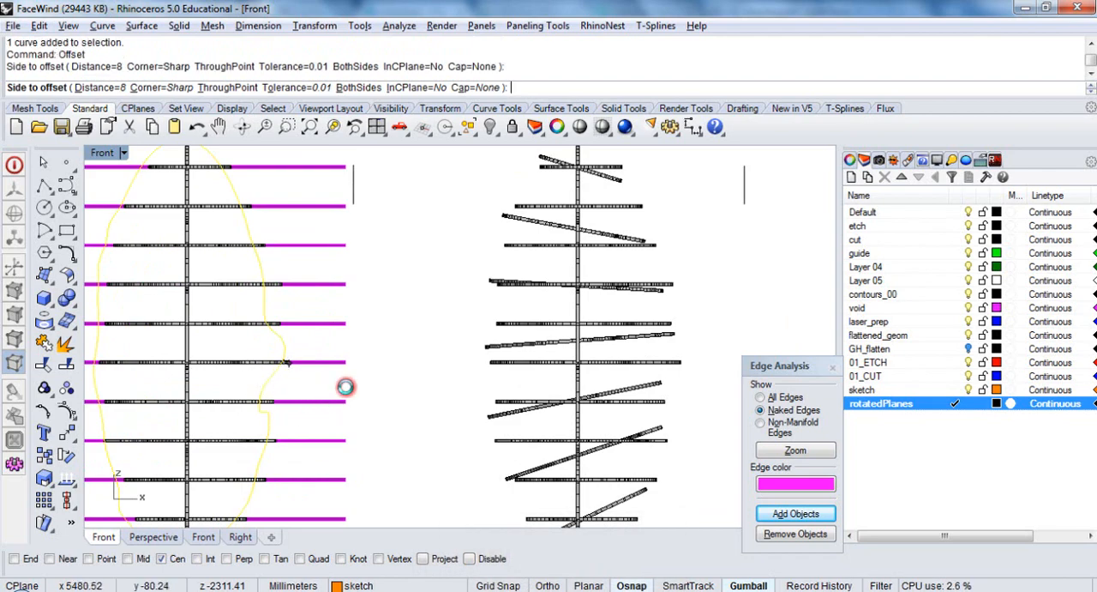
# Try to offset the orange face profile curve inward by 8 mm, and undo that offset
pyautogui.scroll(-2, 347, 394)
pyautogui.scroll(4, 273, 384)
pyautogui.rightClick(269, 379)
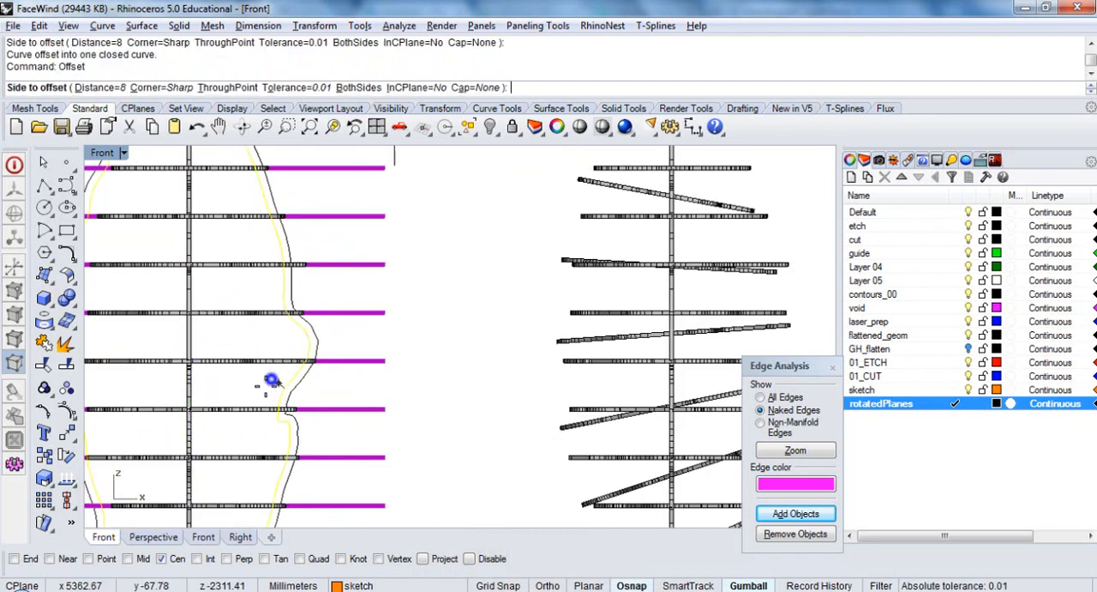
pyautogui.click(256, 390)
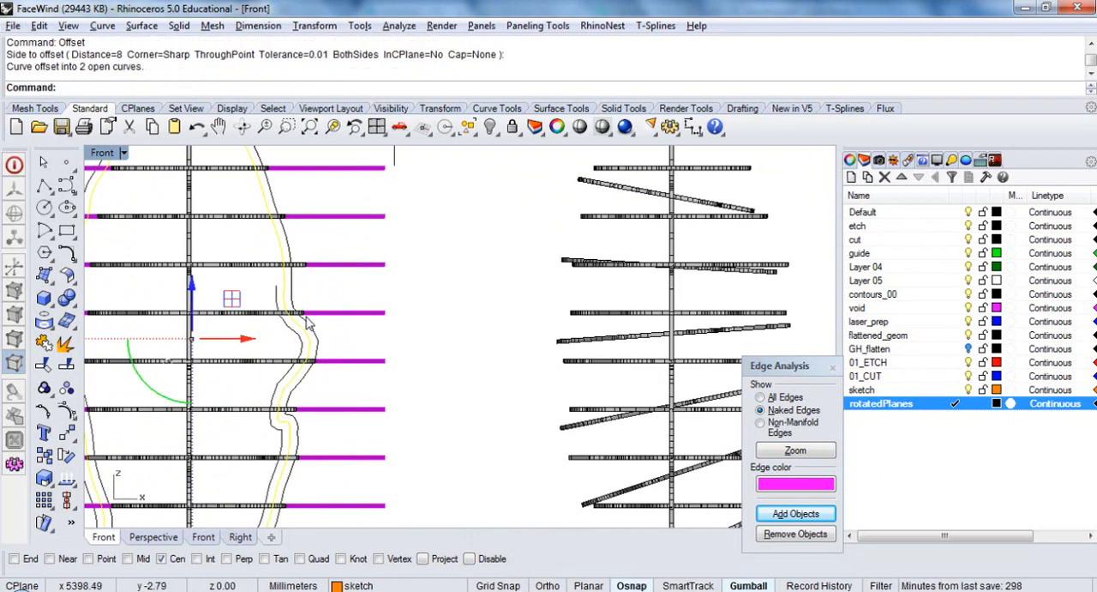
pyautogui.scroll(-2, 307, 322)
pyautogui.hotkey('ctrl', 'z')
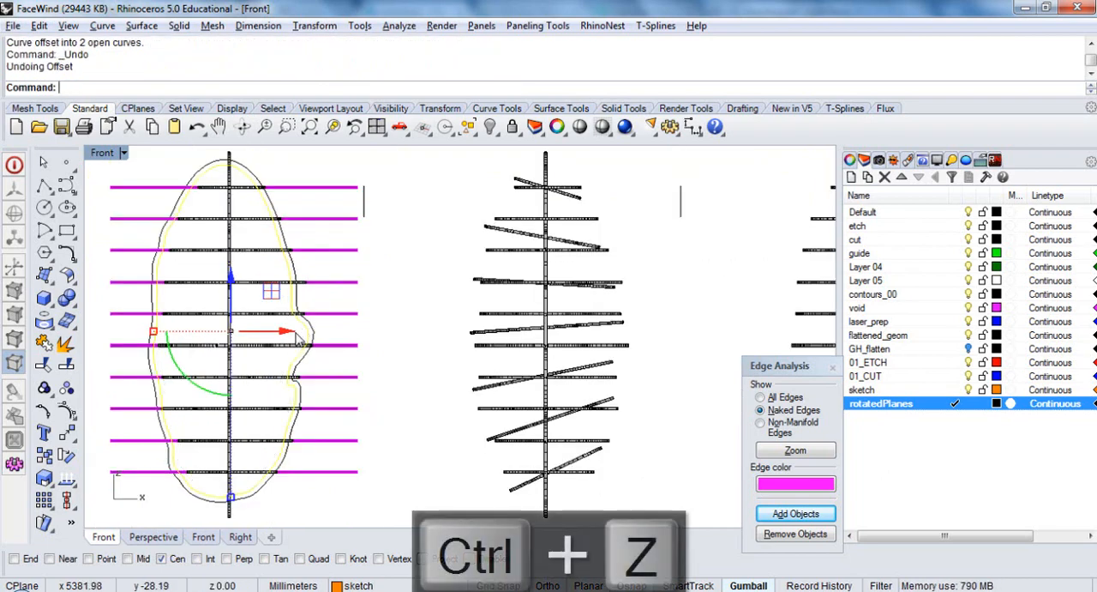
# Try to offset the face profile curve inward by 4 mm, inspect the outline and undo the offset
pyautogui.scroll(4, 302, 335)
pyautogui.scroll(2, 291, 295)
pyautogui.scroll(-5, 285, 322)
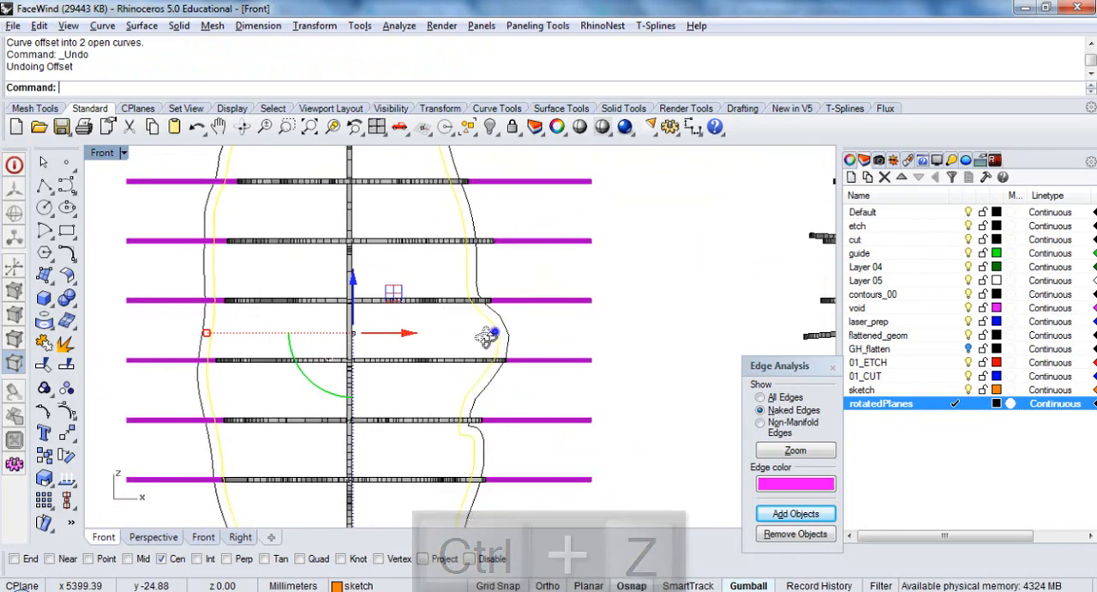
pyautogui.moveTo(487, 337); pyautogui.dragTo(480, 401, button='right')
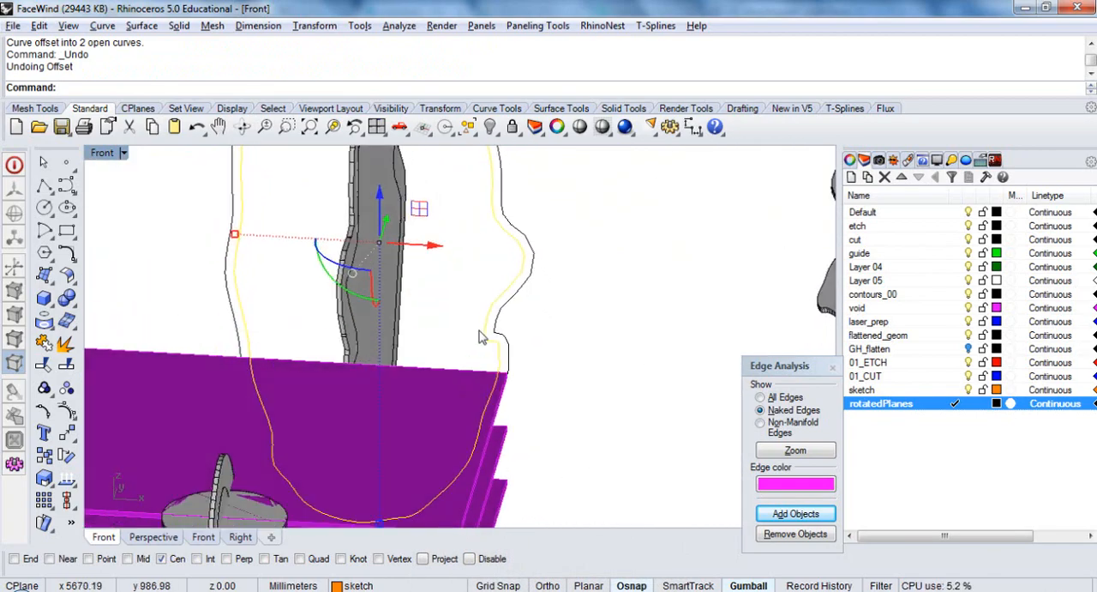
pyautogui.rightClick(467, 276)
pyautogui.write('4')
pyautogui.press('Return')
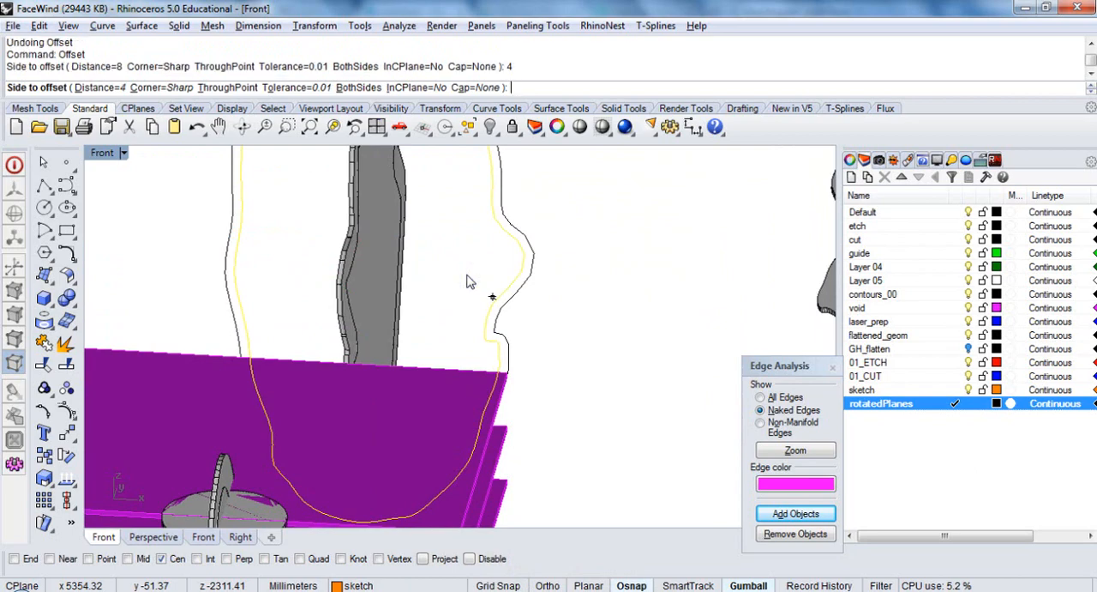
pyautogui.click(472, 288)
pyautogui.scroll(-2, 485, 292)
pyautogui.scroll(-3, 489, 301)
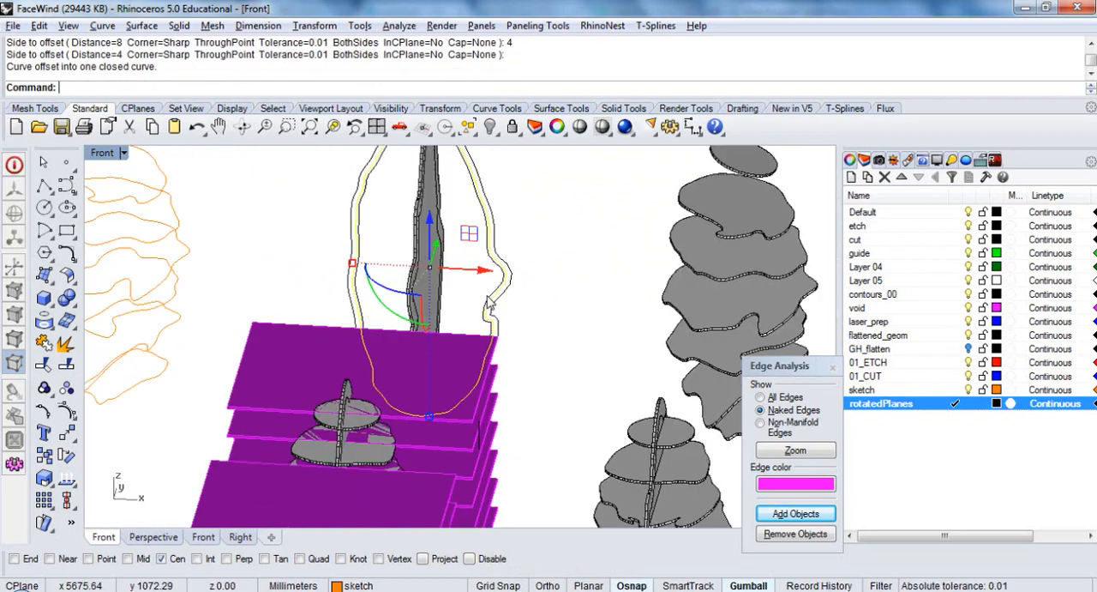
pyautogui.scroll(4, 495, 232)
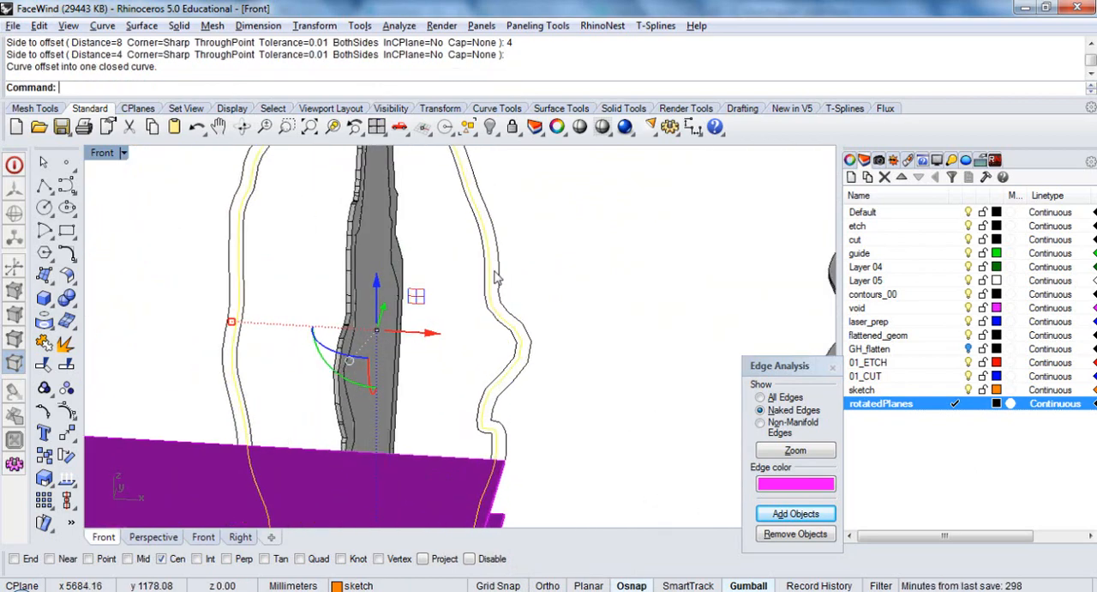
pyautogui.hotkey('ctrl', 'z')
# Try an inward offset of 6 mm on the face profile curve, and undo it
pyautogui.rightClick(494, 336)
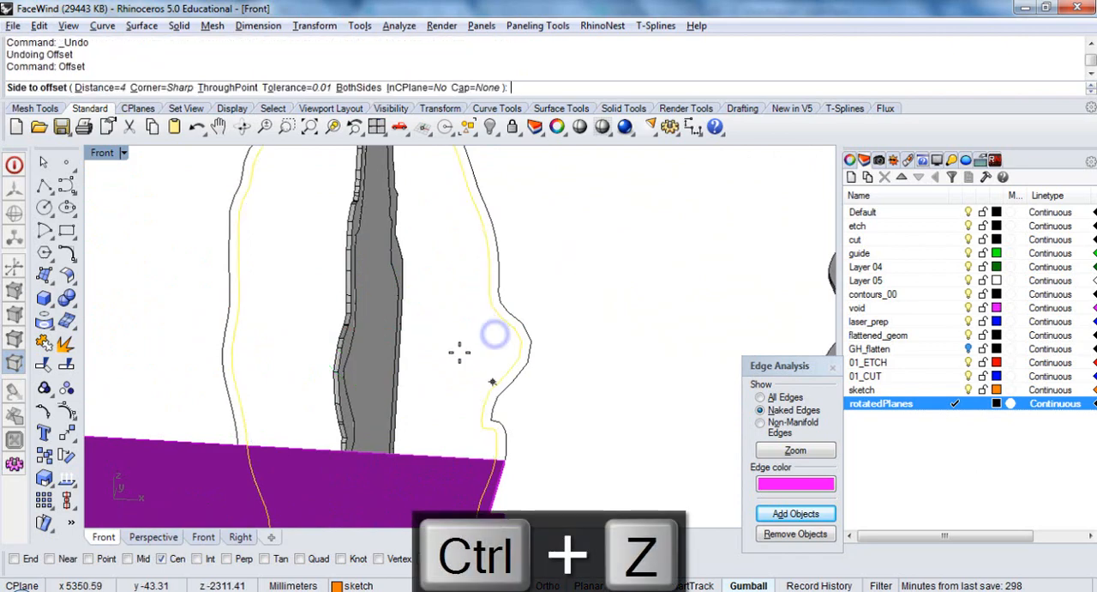
pyautogui.write('6')
pyautogui.press('Return')
pyautogui.click(458, 351)
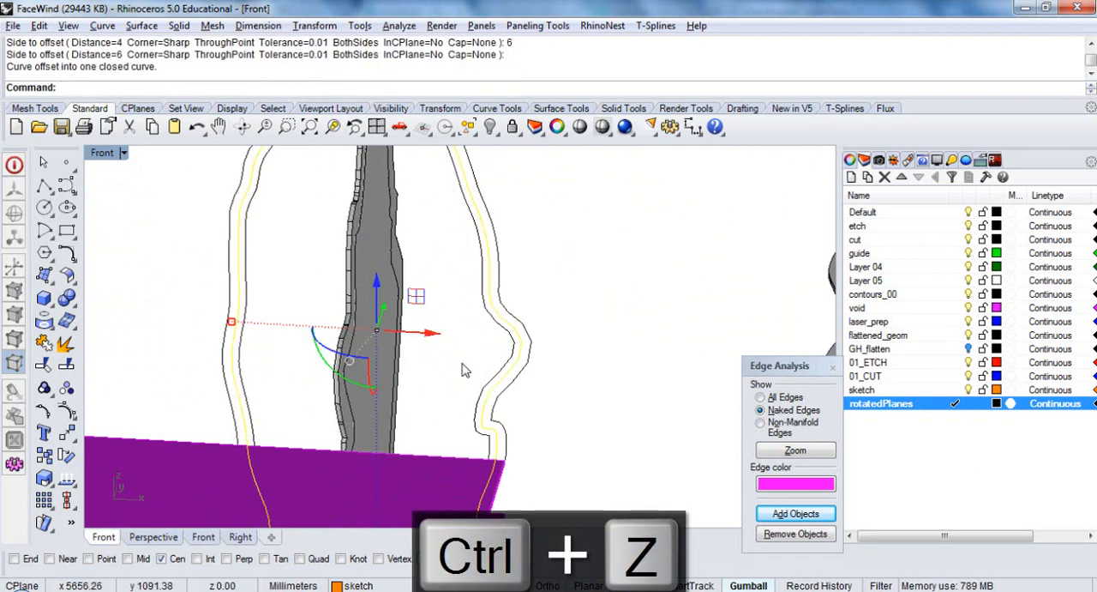
pyautogui.scroll(-3, 463, 364)
pyautogui.scroll(3, 463, 364)
pyautogui.hotkey('ctrl', 'z')
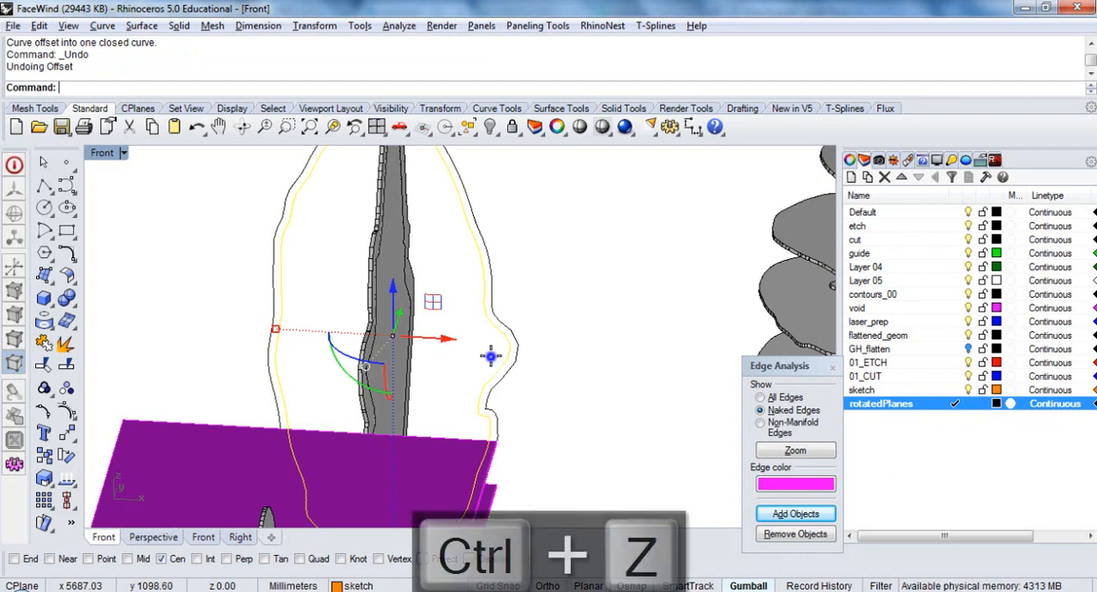
# Try inward offsets of 7 mm and 8 mm on the face profile curve, undoing each one
pyautogui.rightClick(490, 355)
pyautogui.click(454, 354)
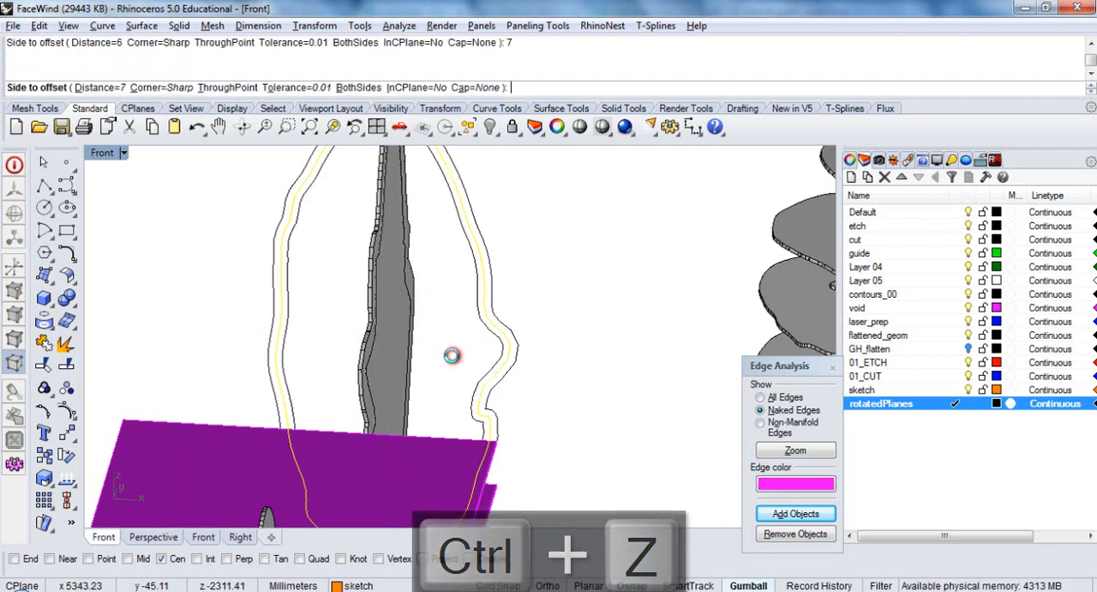
pyautogui.hotkey('ctrl', 'z')
pyautogui.rightClick(452, 354)
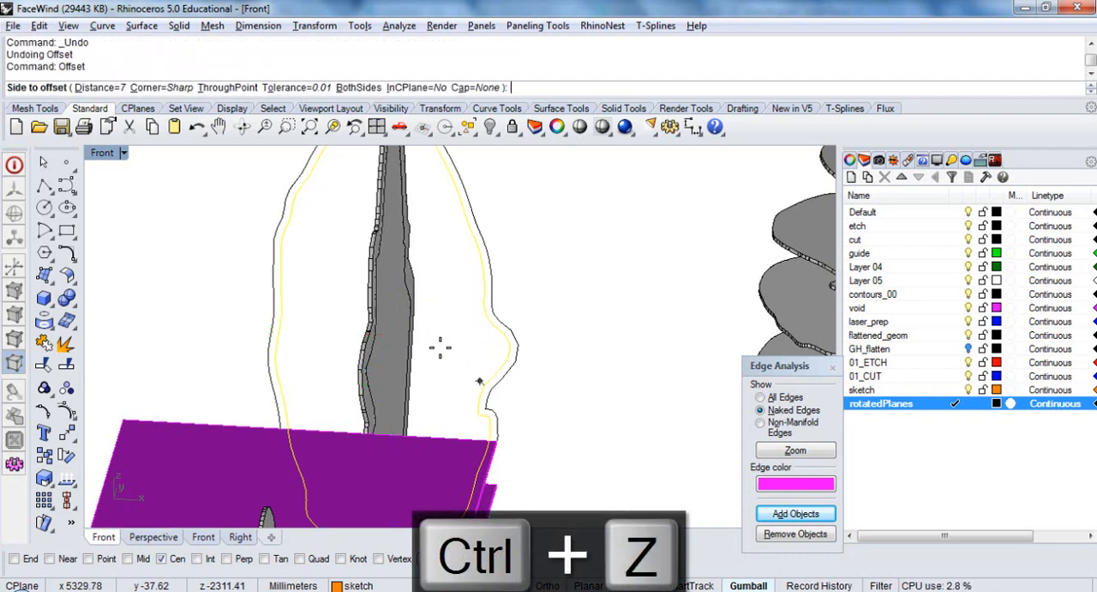
pyautogui.write('8')
pyautogui.press('Return')
pyautogui.click(440, 348)
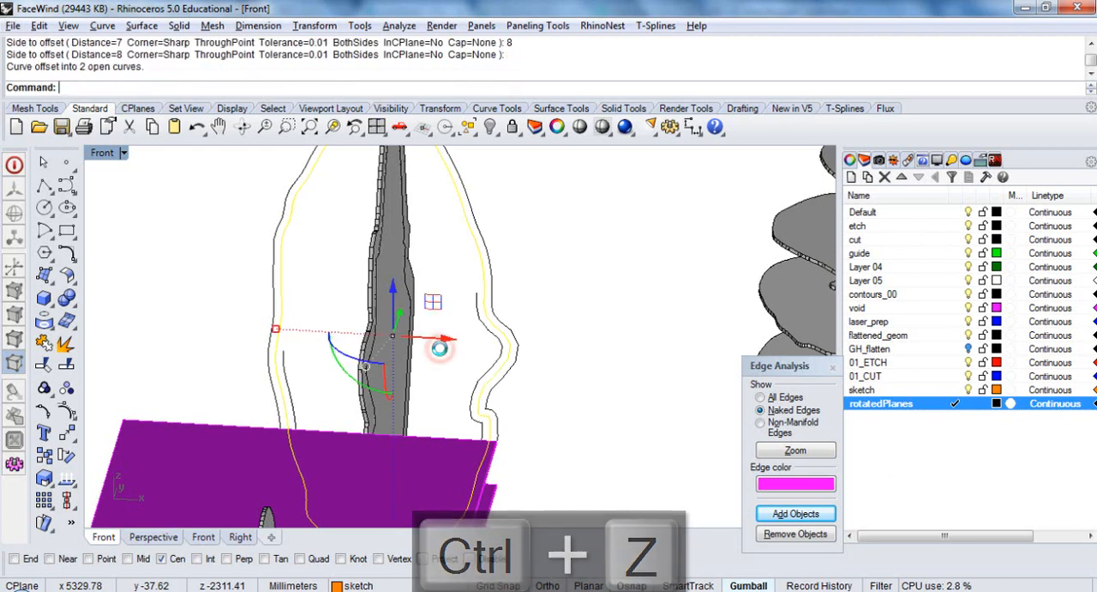
pyautogui.hotkey('ctrl', 'z')
# Offset the orange face profile curve inward by 7 mm
pyautogui.rightClick(444, 355)
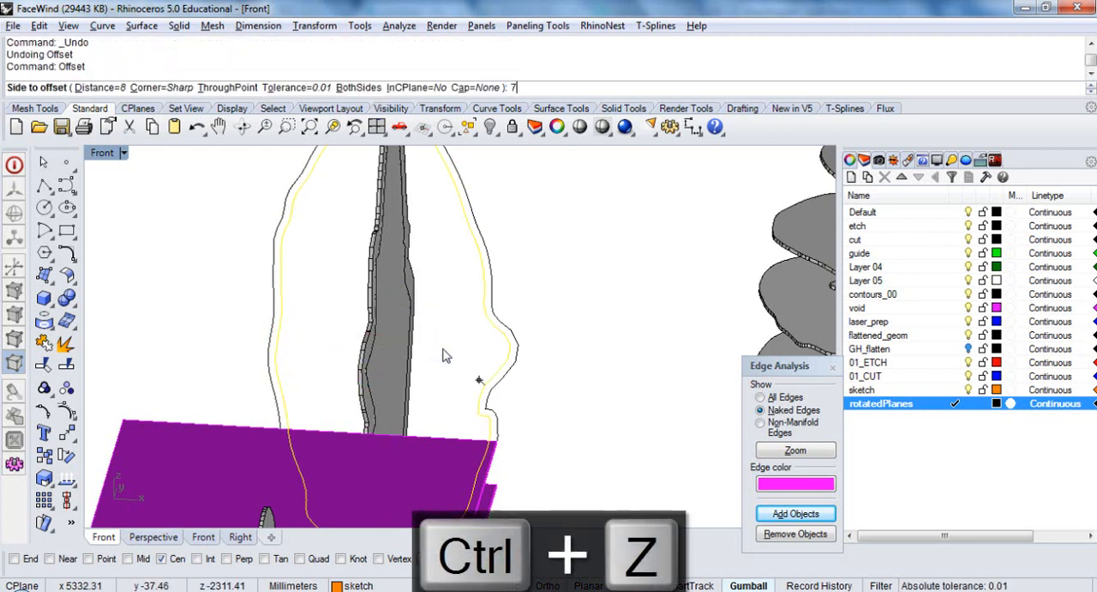
pyautogui.write('7')
pyautogui.press('Return')
pyautogui.click(441, 347)
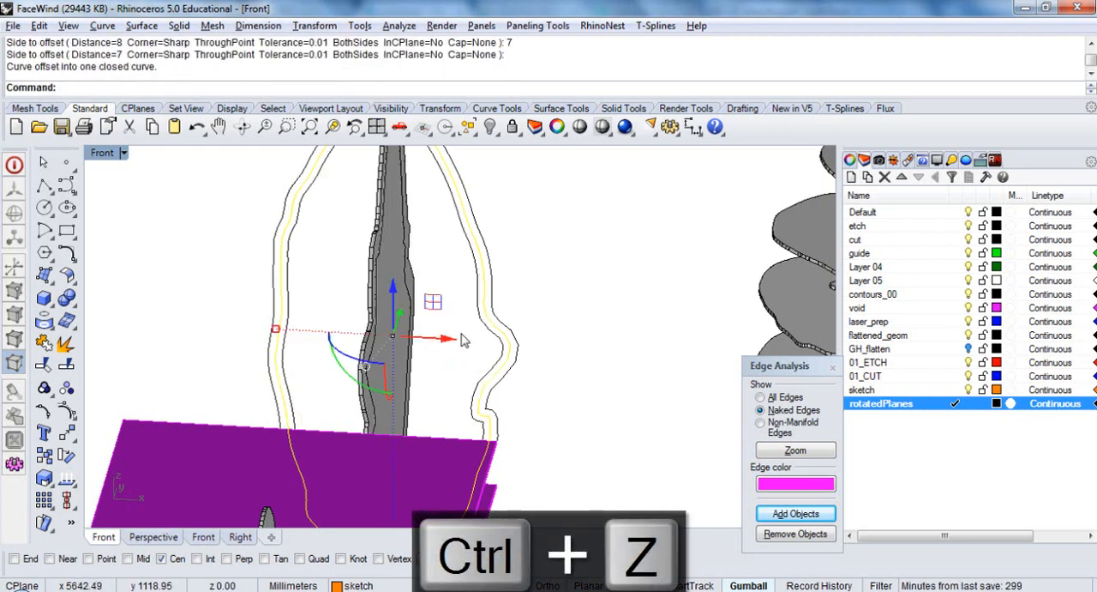
pyautogui.moveTo(461, 341); pyautogui.dragTo(500, 375, button='right')
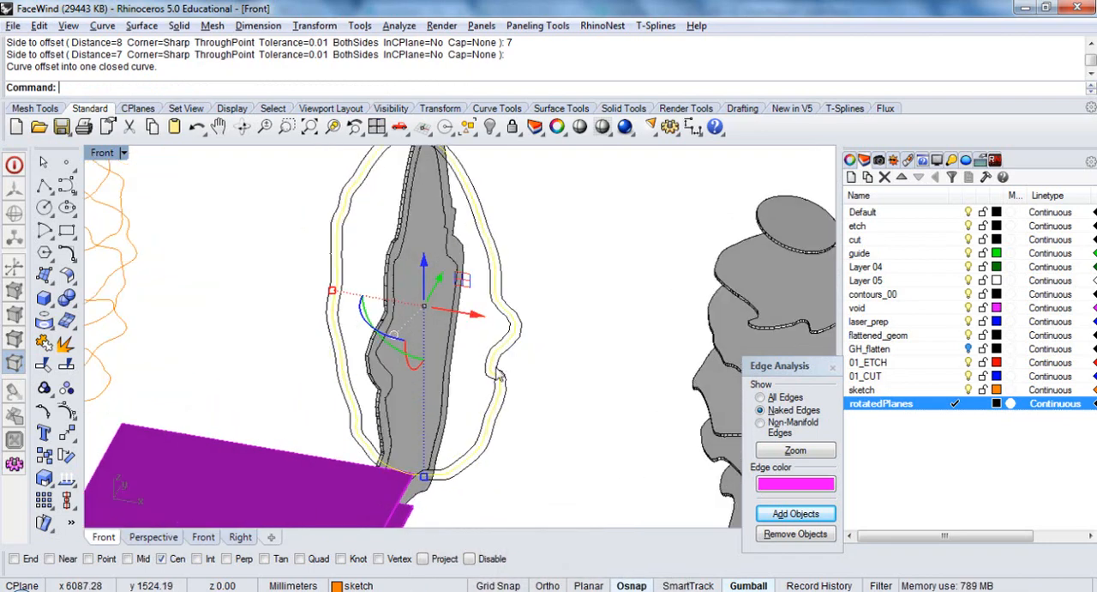
pyautogui.scroll(2, 485, 379)
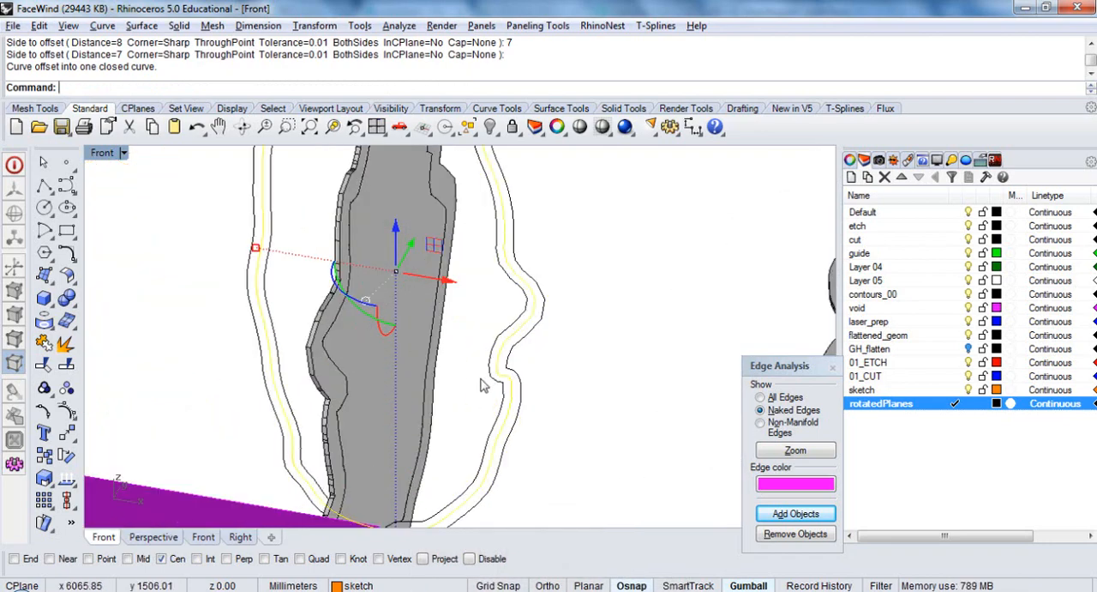
# Extrude the inner offset curve and the larger face profile outline into separate solids, each 2 mm to both sides
pyautogui.click(488, 381)
pyautogui.click(515, 372)
pyautogui.scroll(-4, 602, 362)
pyautogui.moveTo(597, 356); pyautogui.dragTo(546, 383, button='right')
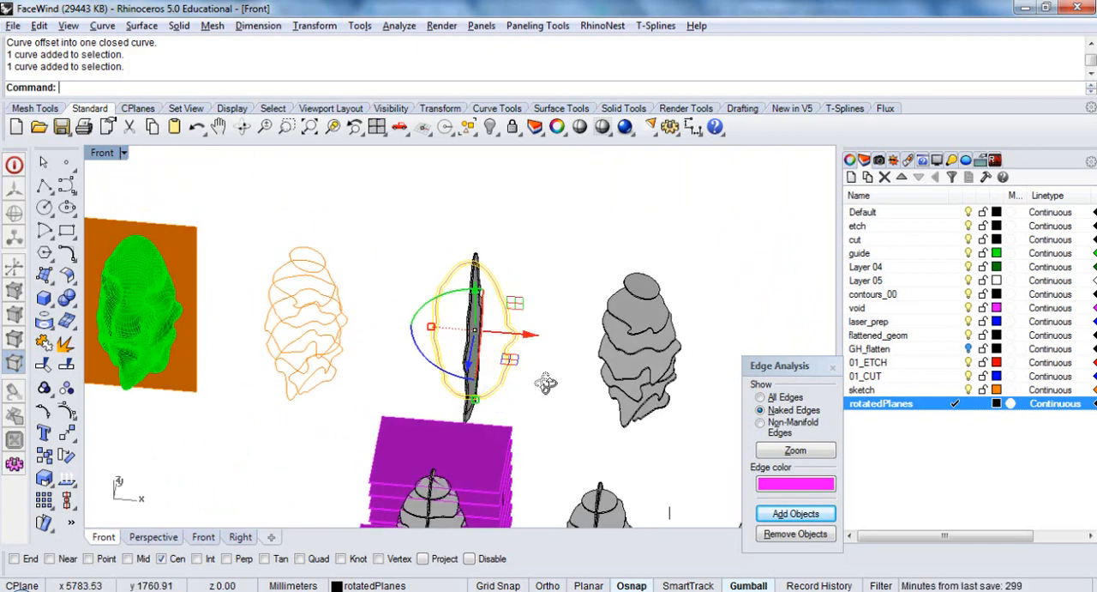
pyautogui.scroll(5, 545, 383)
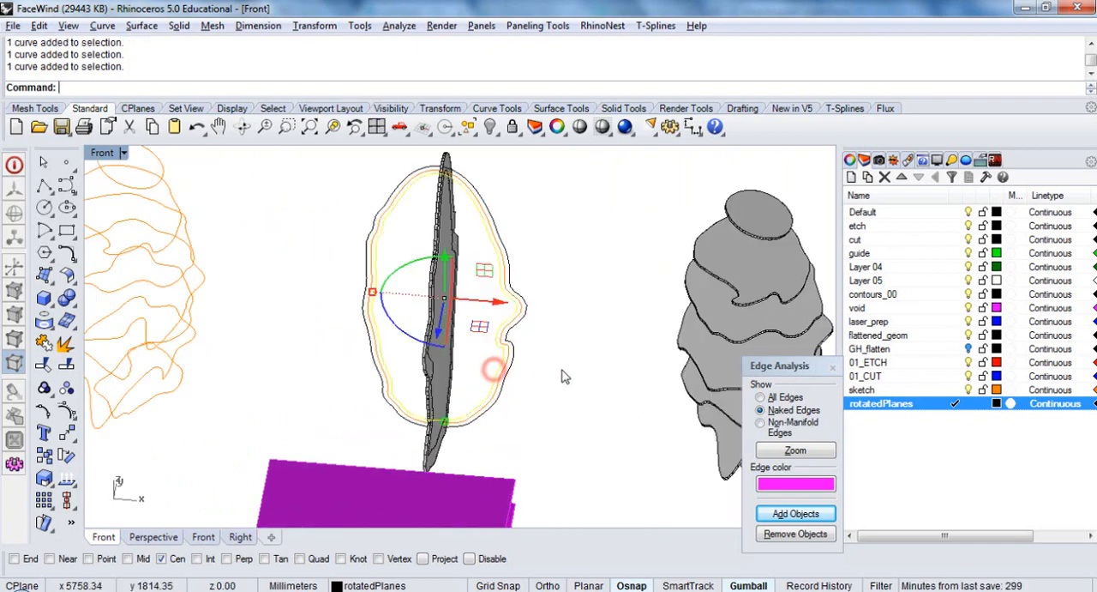
pyautogui.write('EC')
pyautogui.press('Return')
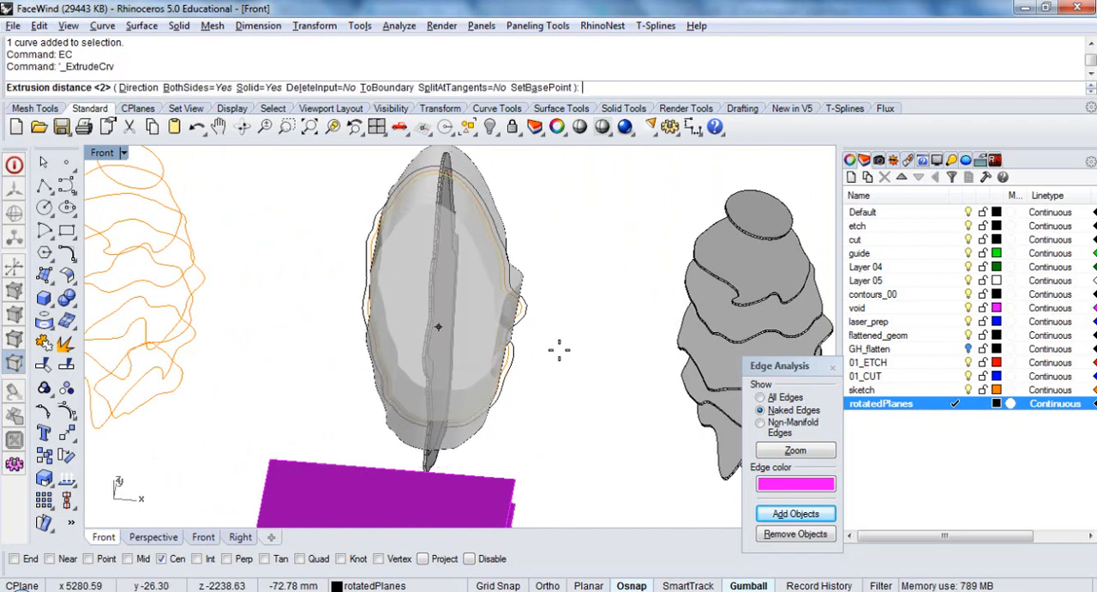
pyautogui.write('2')
pyautogui.press('Return')
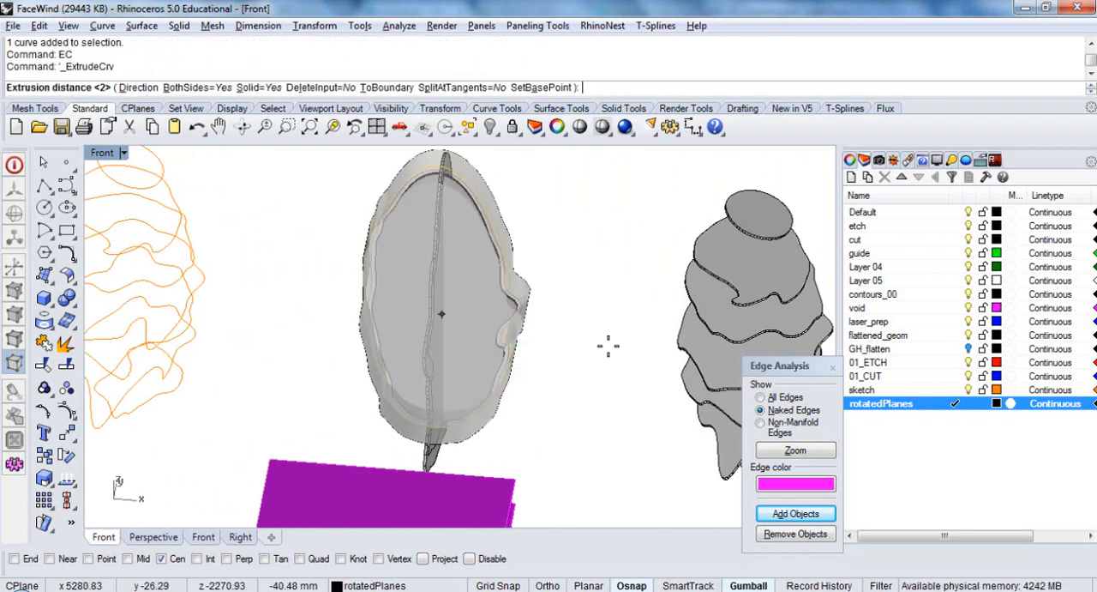
pyautogui.write('2')
pyautogui.press('Return')
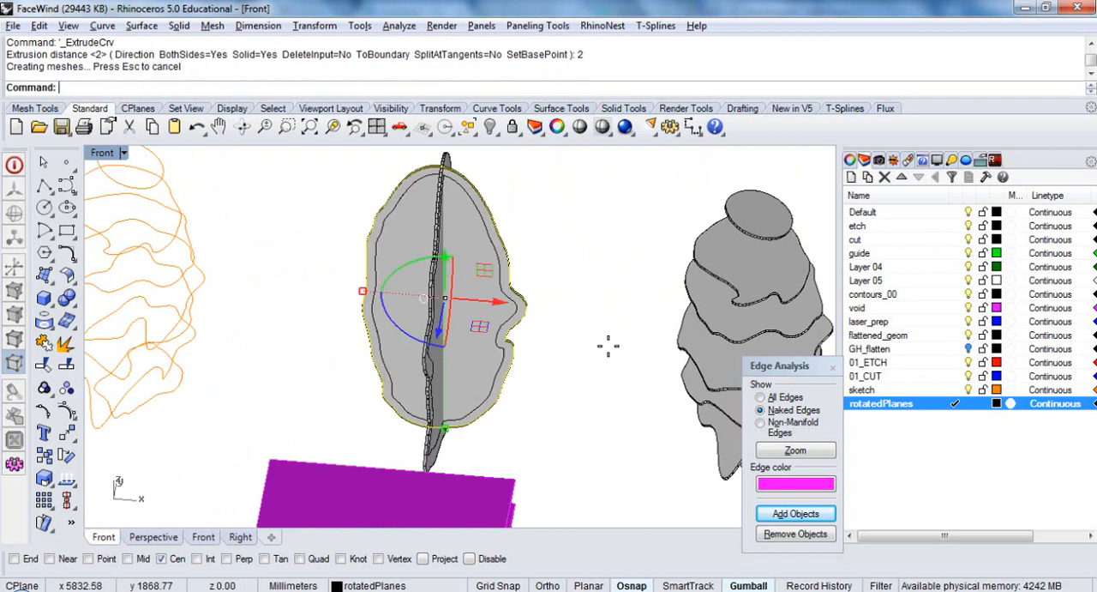
# Select the larger profile extrusion and move it 500 mm along the X axis onto the neighbouring rotated sections
pyautogui.scroll(4, 531, 310)
pyautogui.click(554, 316)
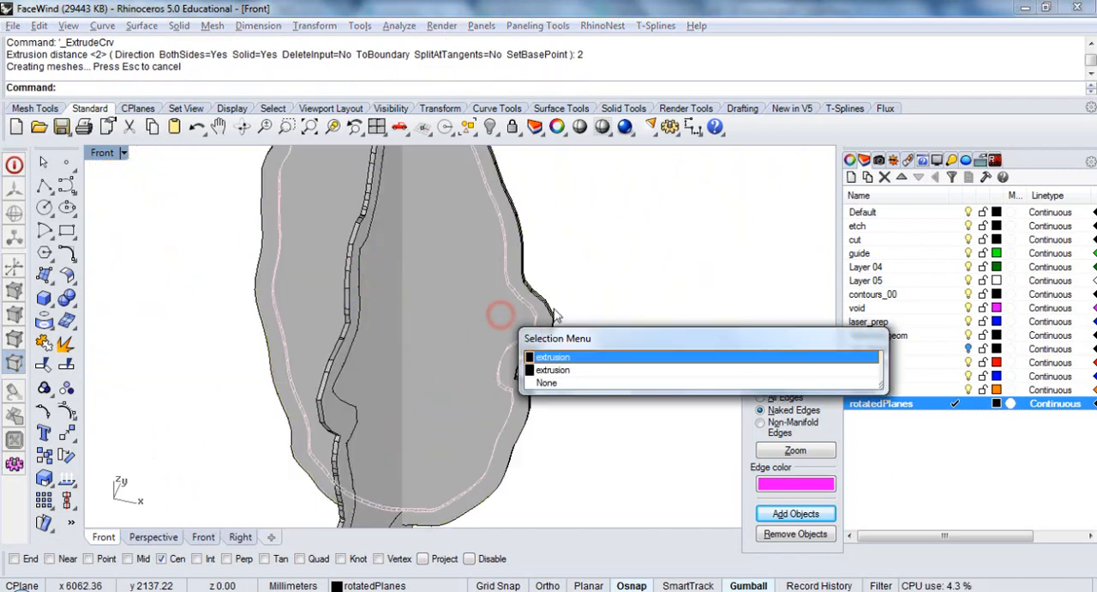
pyautogui.click(593, 298)
pyautogui.scroll(-5, 513, 293)
pyautogui.moveTo(542, 302); pyautogui.dragTo(546, 300, button='right')
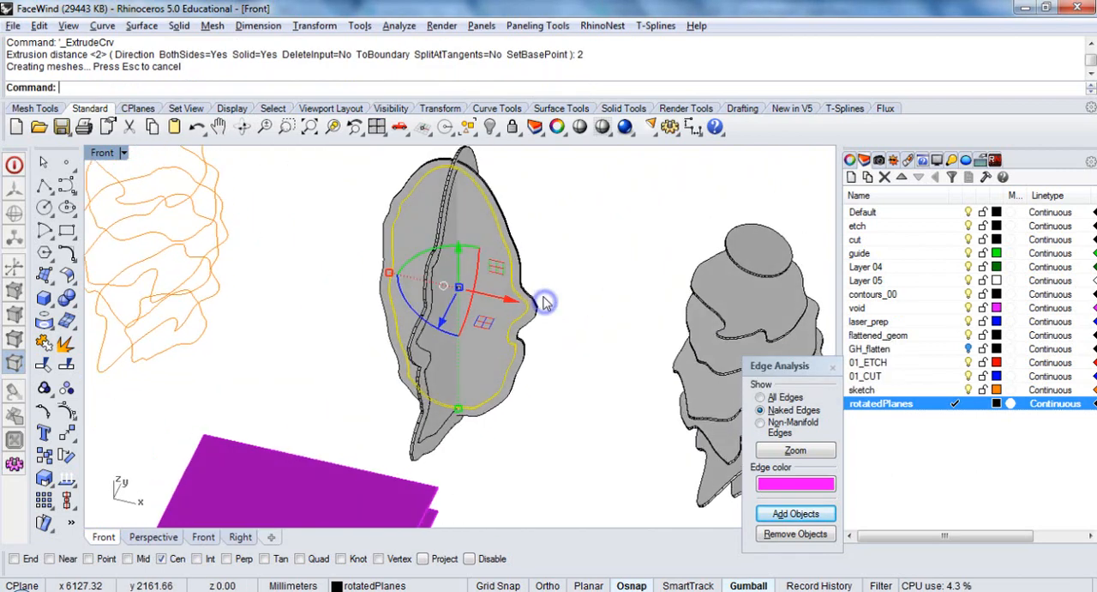
pyautogui.scroll(5, 533, 316)
pyautogui.click(536, 312)
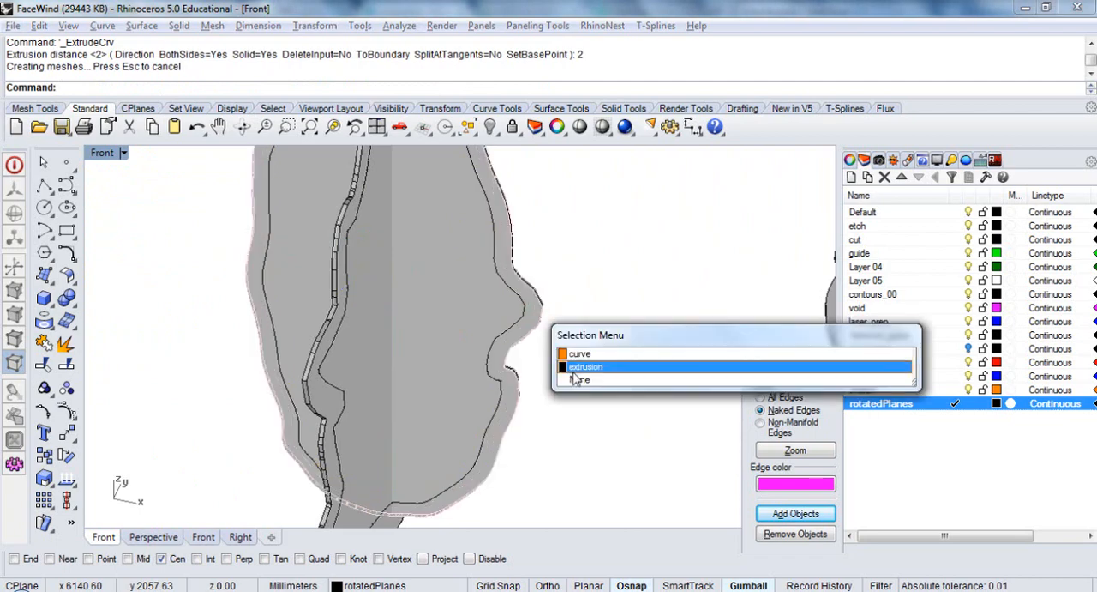
pyautogui.click(573, 371)
pyautogui.scroll(-8, 485, 303)
pyautogui.moveTo(468, 296); pyautogui.dragTo(482, 295, button='right')
pyautogui.moveTo(481, 293); pyautogui.dragTo(480, 292)
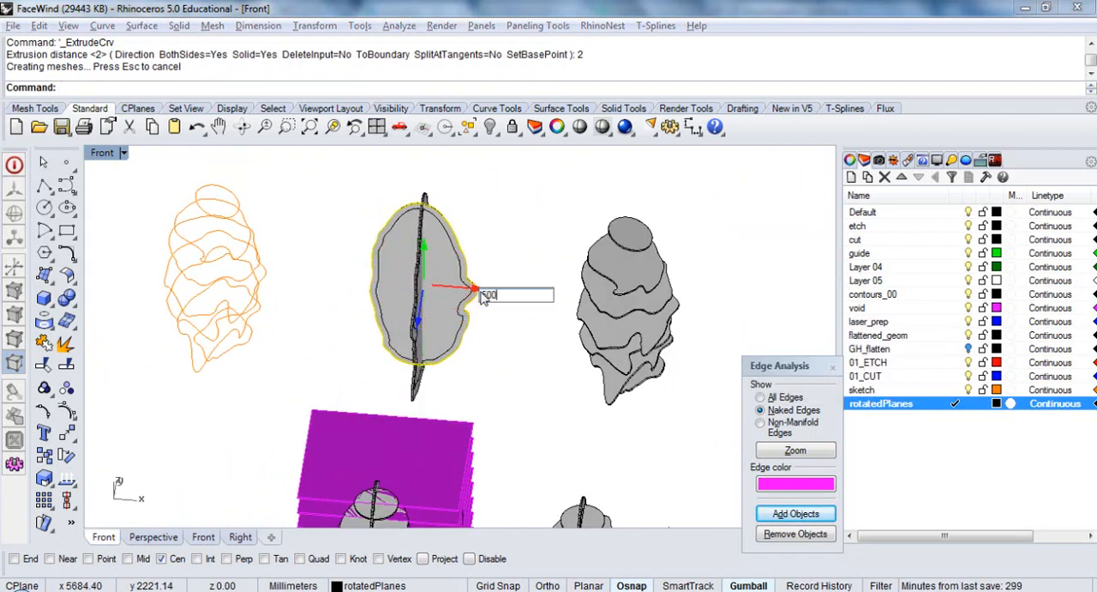
pyautogui.press('Return')
pyautogui.click(542, 233)
# Examine from several angles how the moved profile solid intersects the rotated face sections
pyautogui.moveTo(674, 336)
pyautogui.mouseDown(button='right')
pyautogui.moveTo(609, 289)
pyautogui.moveTo(701, 311)
pyautogui.moveTo(676, 276)
pyautogui.moveTo(571, 289)
pyautogui.moveTo(529, 307)
pyautogui.moveTo(639, 242)
pyautogui.moveTo(675, 345)
pyautogui.mouseUp(button='right')
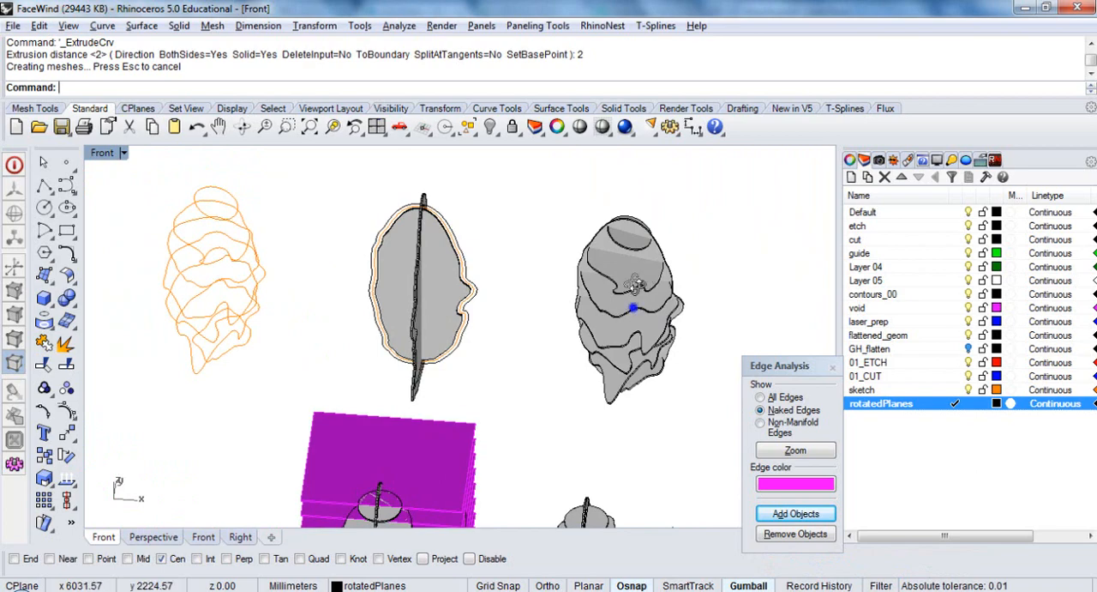
pyautogui.moveTo(634, 283); pyautogui.dragTo(632, 236, button='right')
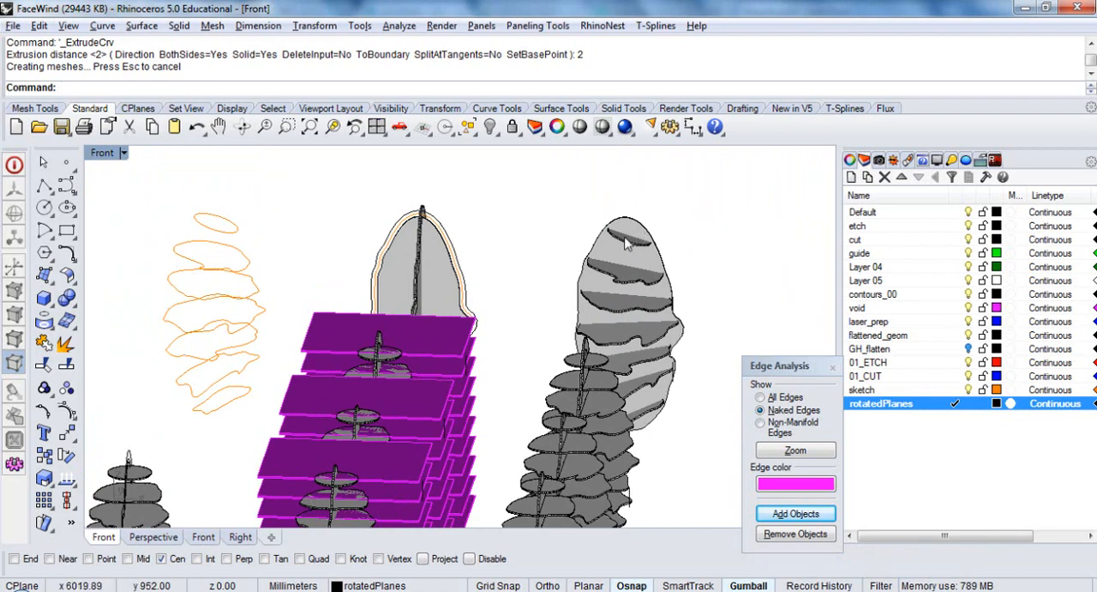
pyautogui.moveTo(643, 404)
pyautogui.mouseDown(button='right')
pyautogui.moveTo(631, 395)
pyautogui.moveTo(653, 406)
pyautogui.mouseUp(button='right')
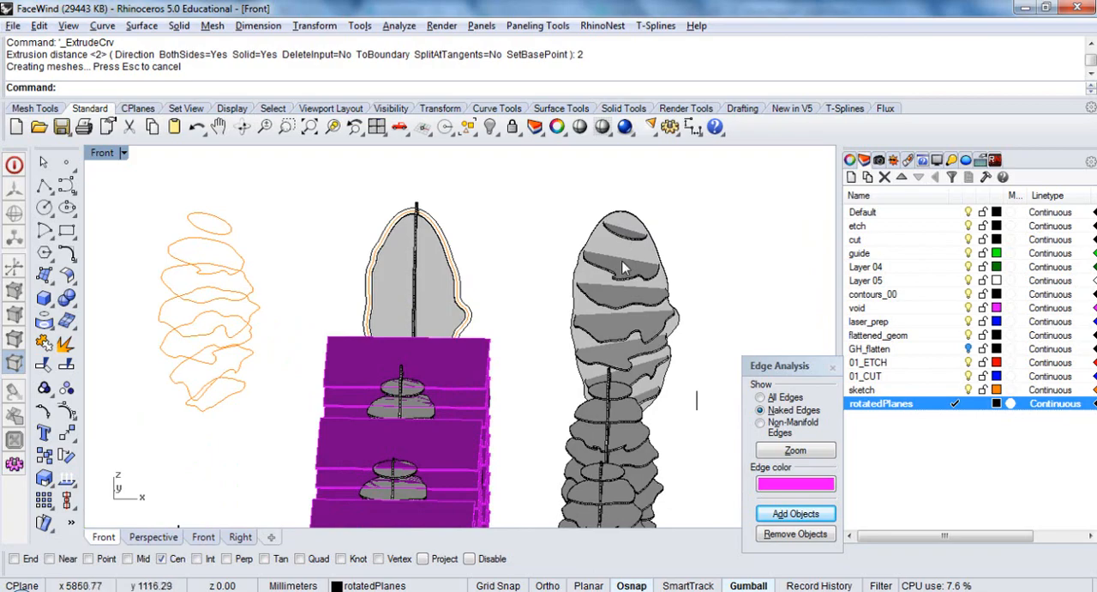
pyautogui.scroll(8, 623, 268)
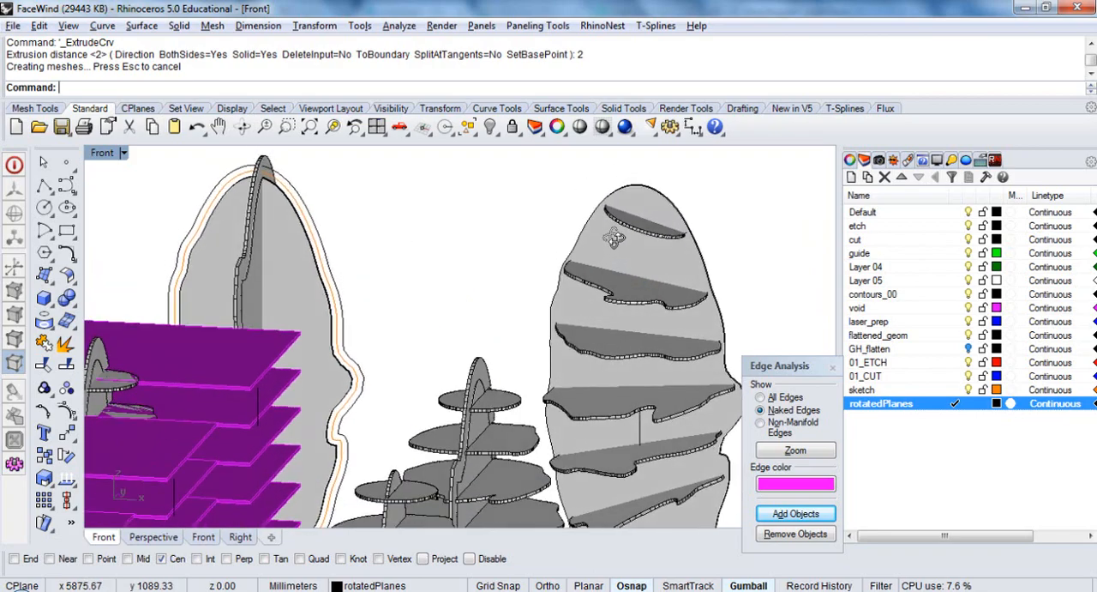
pyautogui.moveTo(614, 239); pyautogui.dragTo(652, 218, button='right')
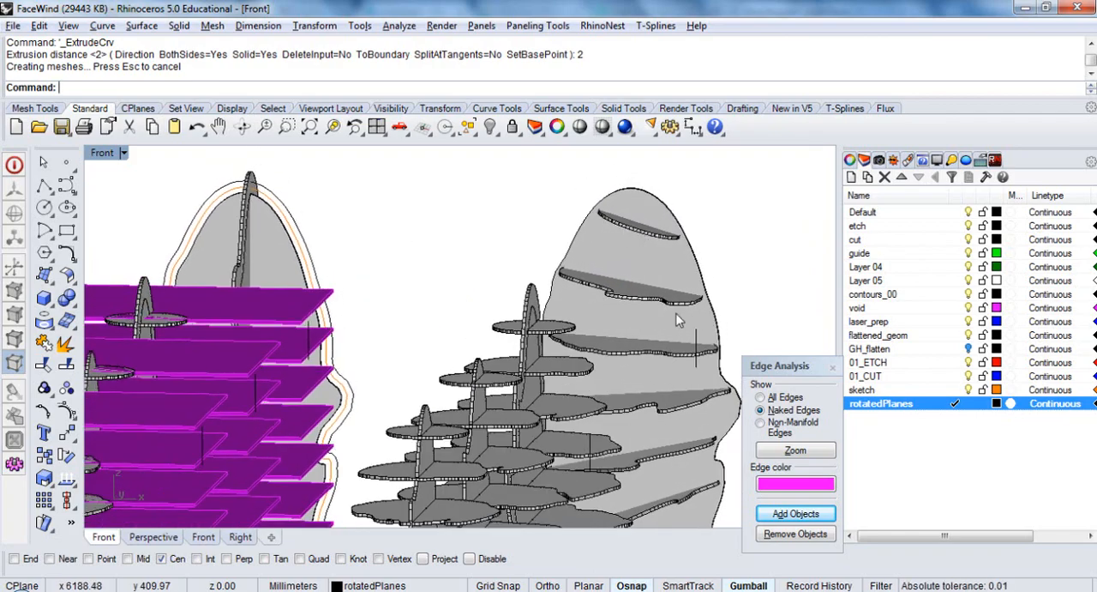
# Examine the rotated face sections crossing the vertical profile solid from close up and in the overall layout
pyautogui.scroll(4, 637, 235)
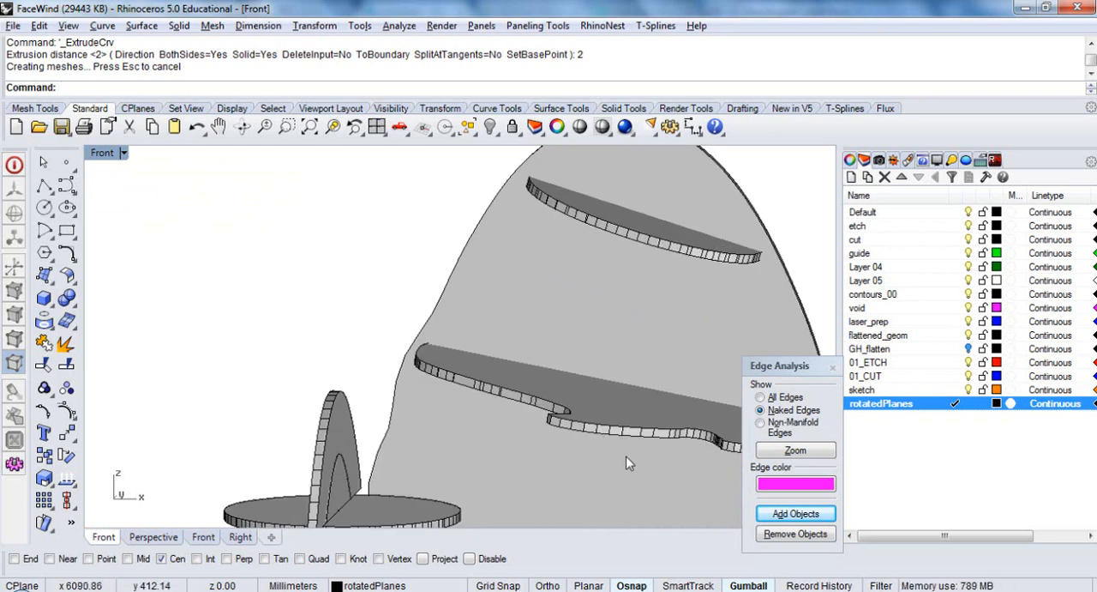
pyautogui.moveTo(626, 456); pyautogui.dragTo(627, 260, button='right')
pyautogui.scroll(-2, 628, 323)
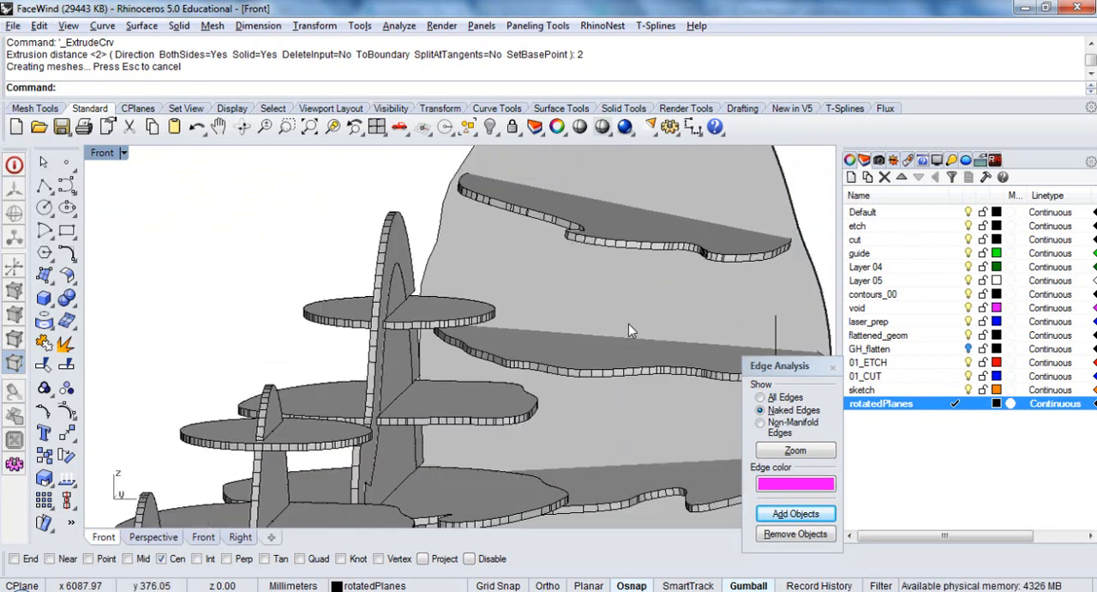
pyautogui.moveTo(629, 325); pyautogui.dragTo(651, 294, button='right')
pyautogui.scroll(-5, 656, 306)
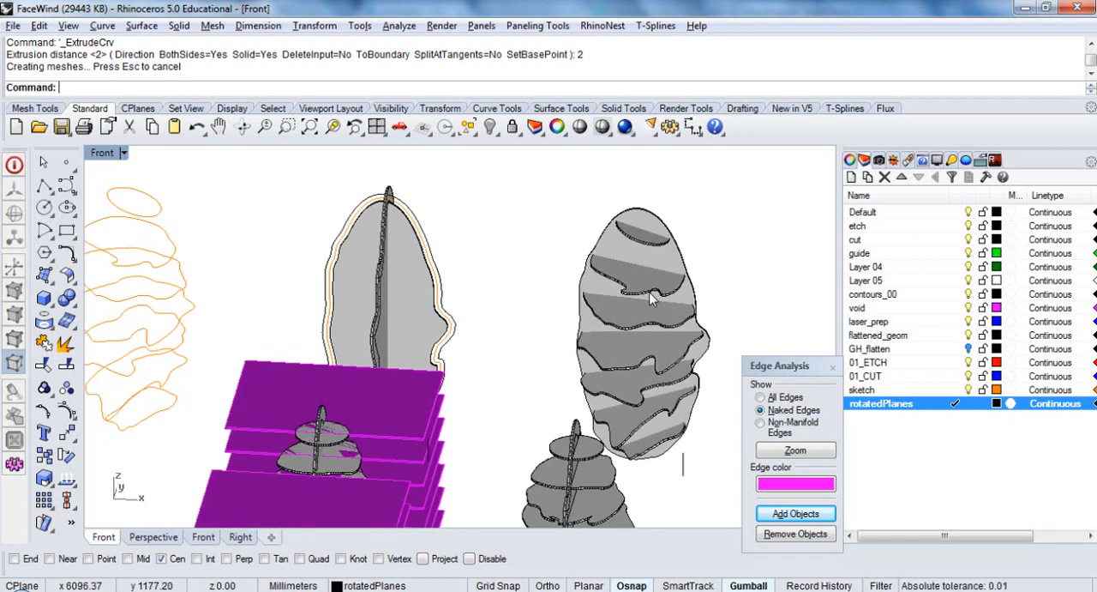
pyautogui.scroll(2, 553, 290)
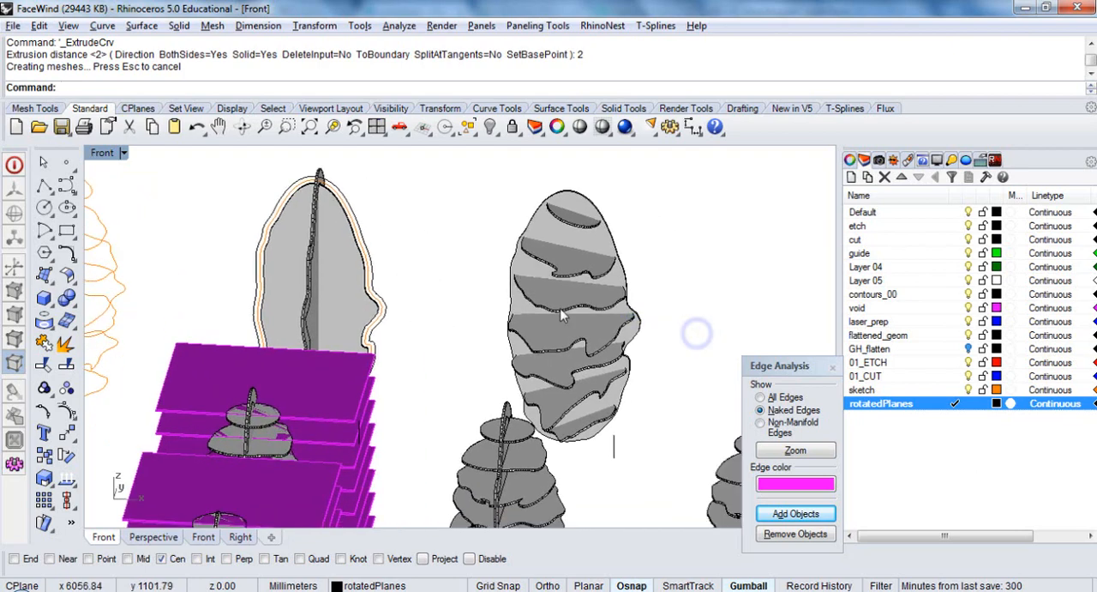
pyautogui.scroll(-3, 517, 271)
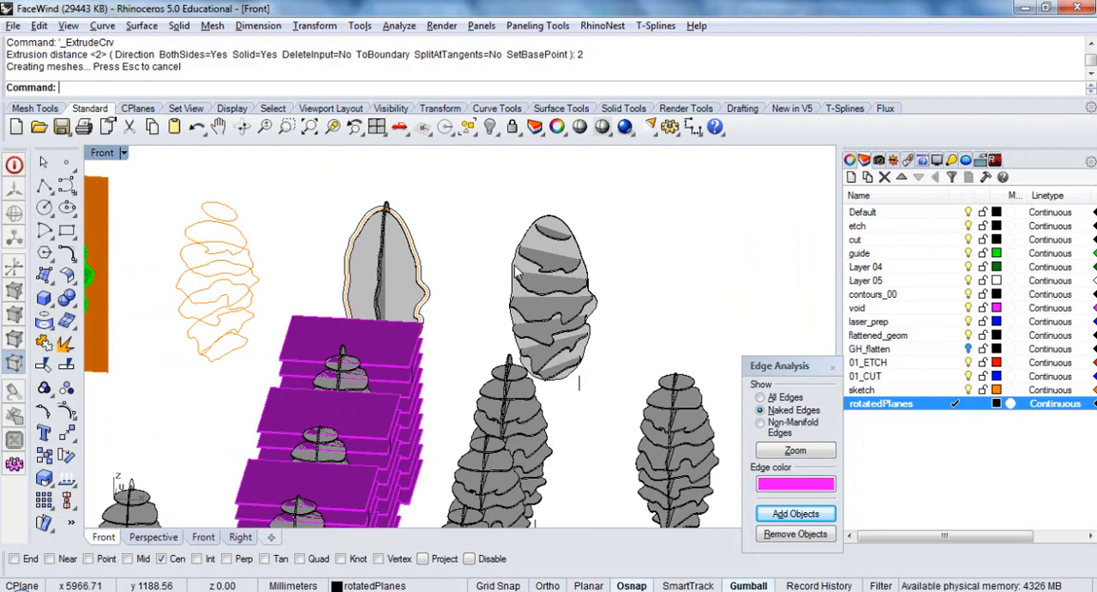
pyautogui.moveTo(545, 311); pyautogui.dragTo(550, 333, button='right')
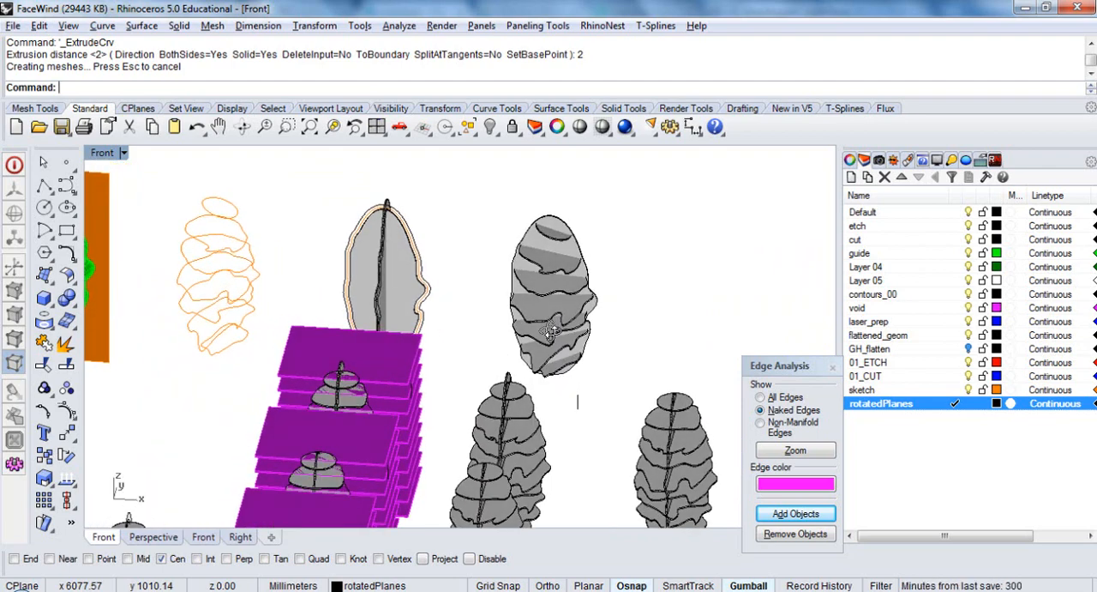
pyautogui.scroll(-3, 550, 333)
pyautogui.scroll(4, 600, 300)
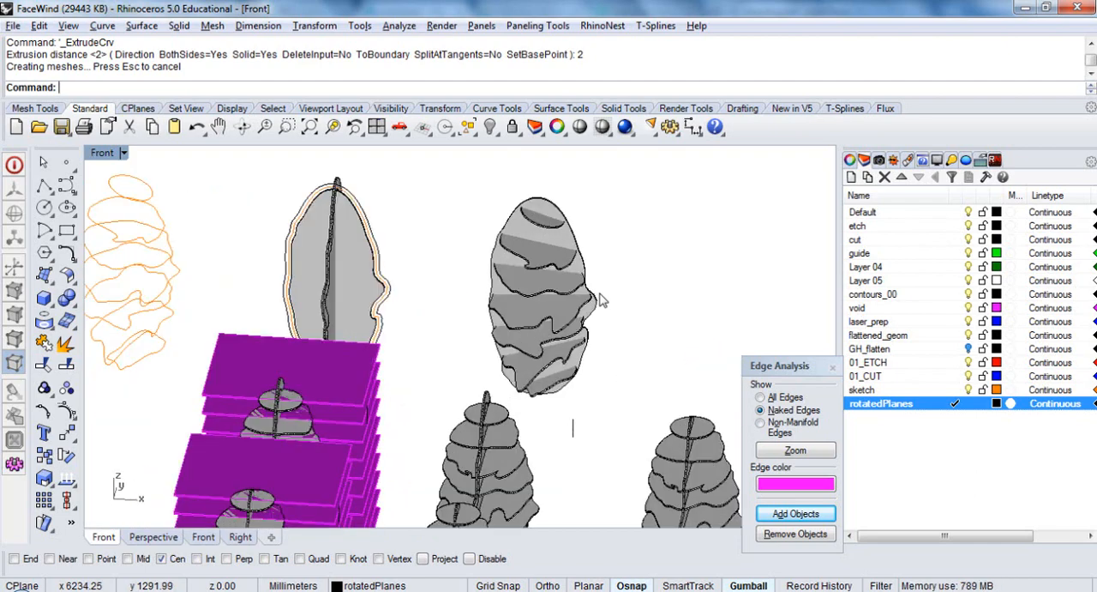
pyautogui.moveTo(626, 277); pyautogui.dragTo(525, 242, button='right')
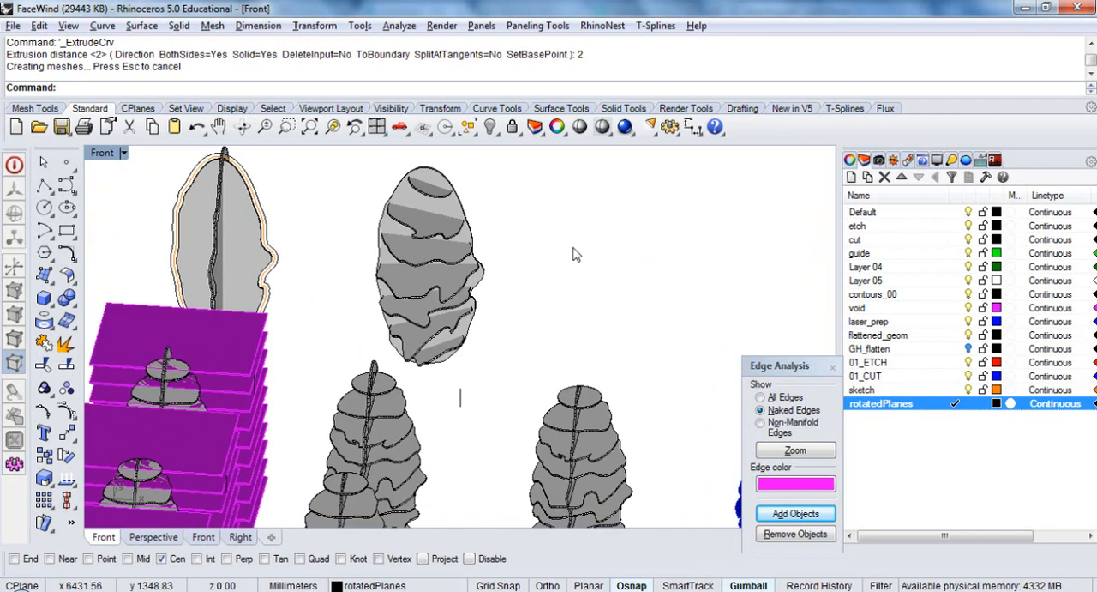
pyautogui.scroll(-3, 575, 253)
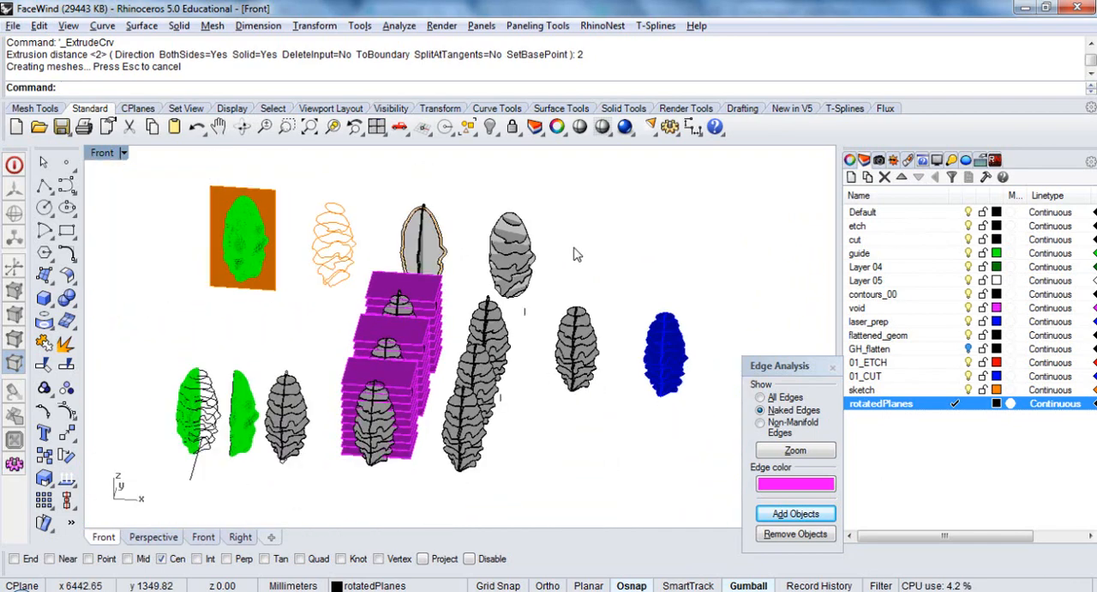
pyautogui.scroll(4, 535, 243)
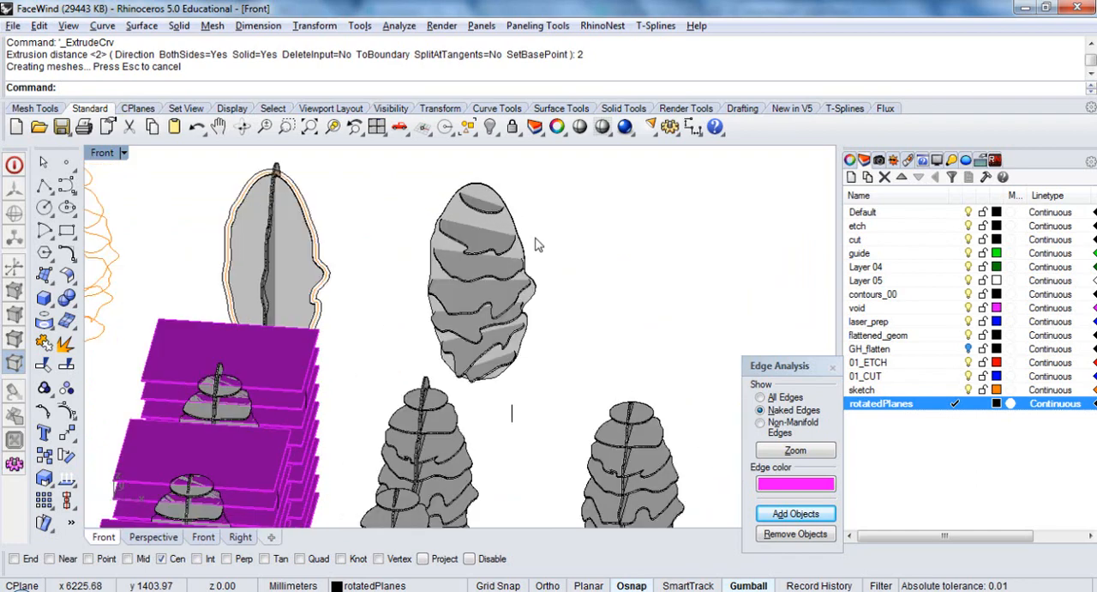
pyautogui.moveTo(441, 272); pyautogui.dragTo(531, 278, button='right')
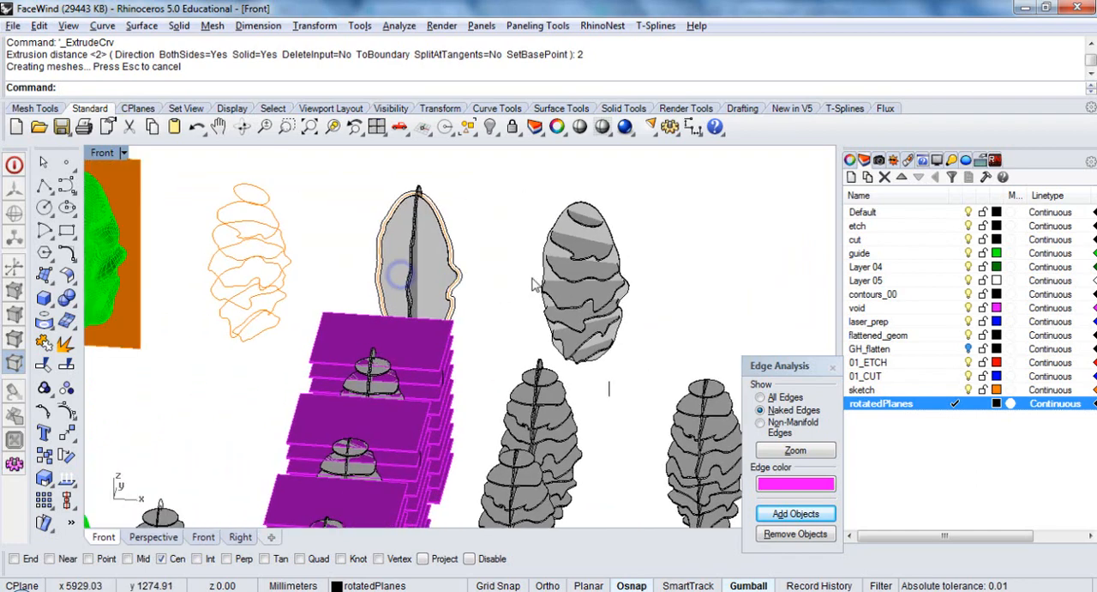
# Locate the original green face mesh and its contour curves beside the earlier layouts, selecting a guide curve there
pyautogui.scroll(-2, 531, 278)
pyautogui.moveTo(387, 295); pyautogui.dragTo(601, 274, button='right')
pyautogui.scroll(-10, 601, 274)
pyautogui.scroll(5, 309, 354)
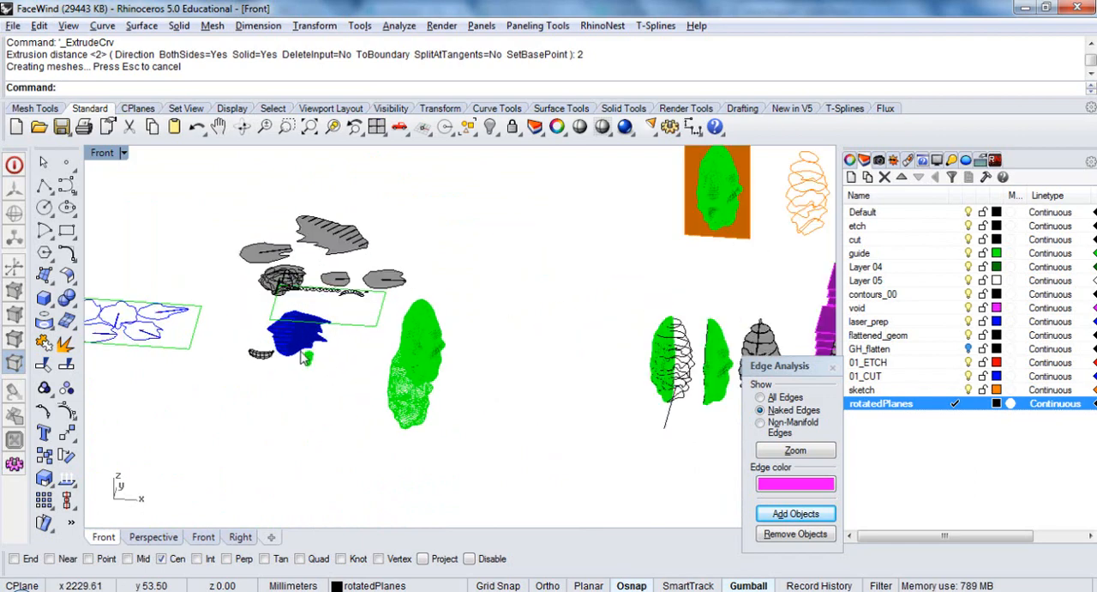
pyautogui.moveTo(336, 383)
pyautogui.keyDown('ctrl'); pyautogui.keyDown('shift'); pyautogui.mouseDown(button='right')
pyautogui.moveTo(331, 394)
pyautogui.moveTo(272, 394)
pyautogui.moveTo(317, 386)
pyautogui.mouseUp(button='right'); pyautogui.keyUp('shift'); pyautogui.keyUp('ctrl')
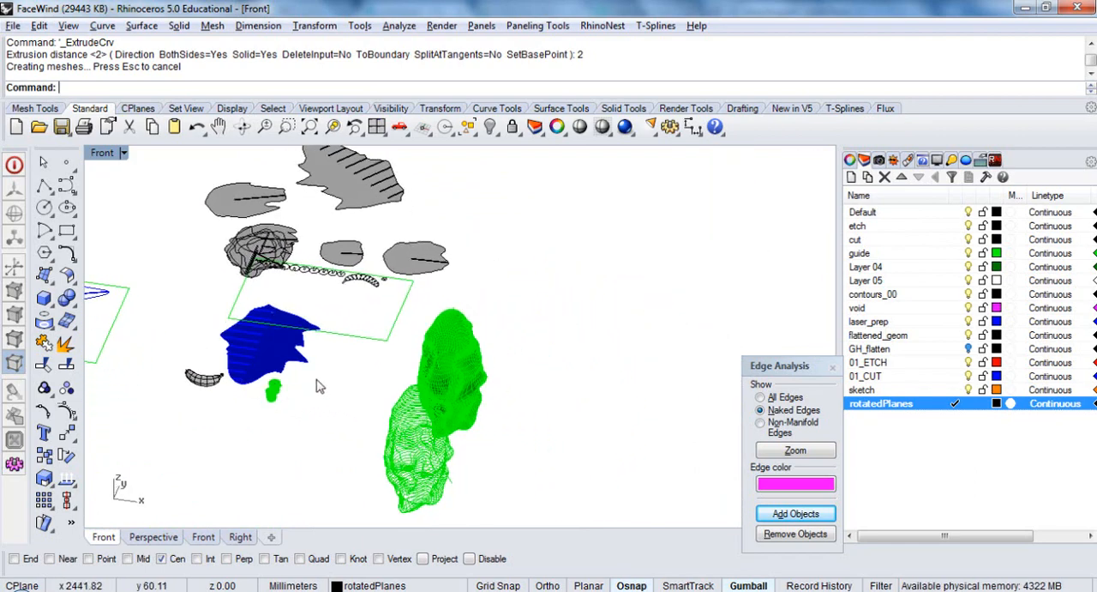
pyautogui.moveTo(614, 338); pyautogui.dragTo(538, 347, button='right')
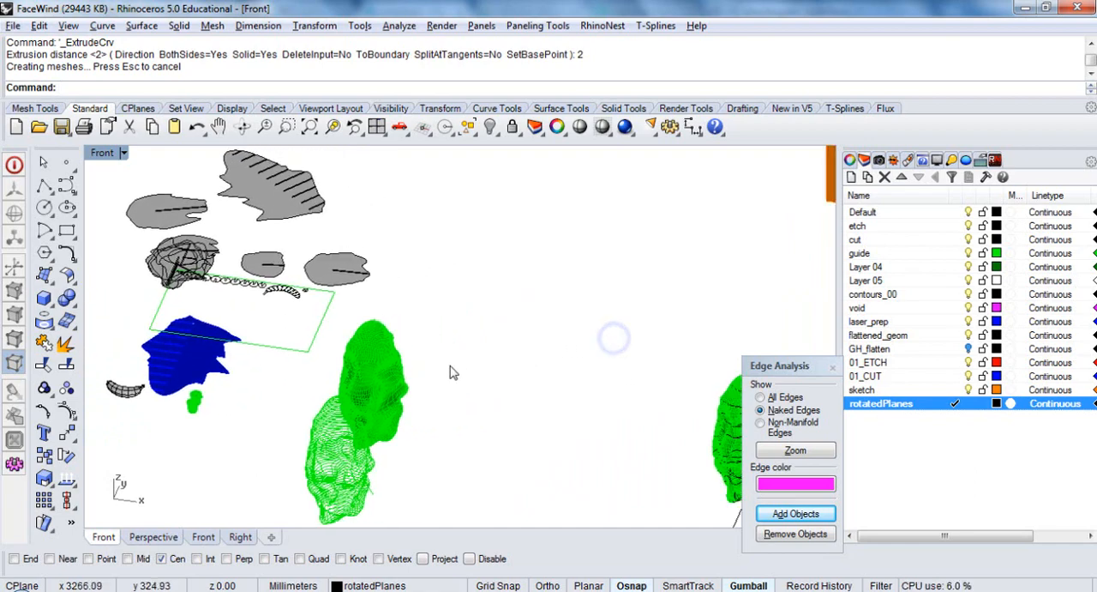
pyautogui.scroll(-6, 445, 373)
pyautogui.keyDown('ctrl'); pyautogui.keyDown('shift'); pyautogui.moveTo(455, 401); pyautogui.dragTo(605, 415, button='right'); pyautogui.keyUp('shift'); pyautogui.keyUp('ctrl')
pyautogui.click(329, 428)
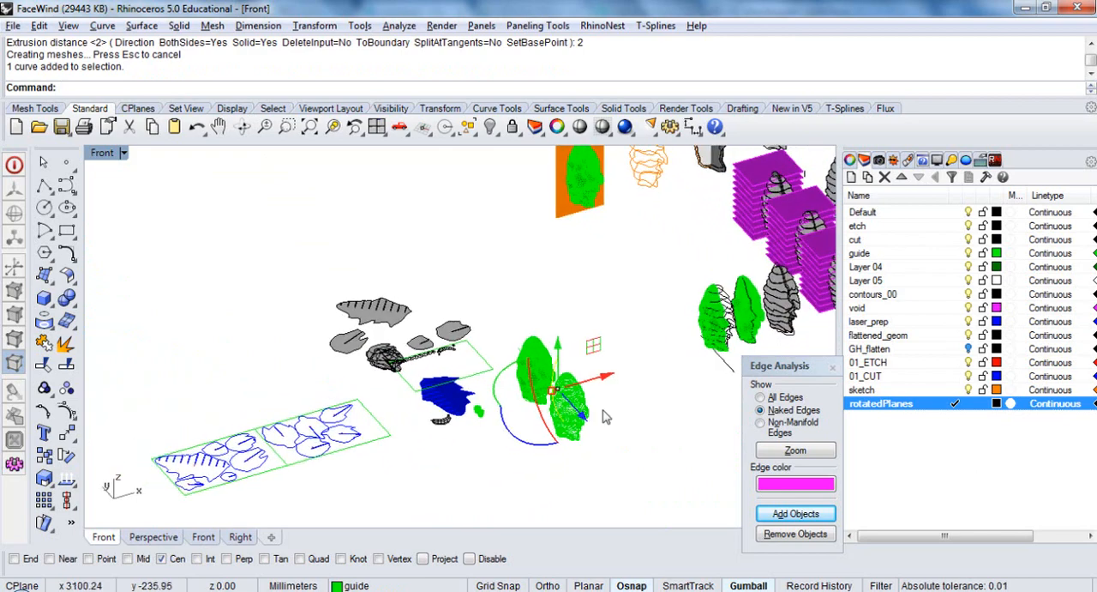
pyautogui.scroll(8, 606, 416)
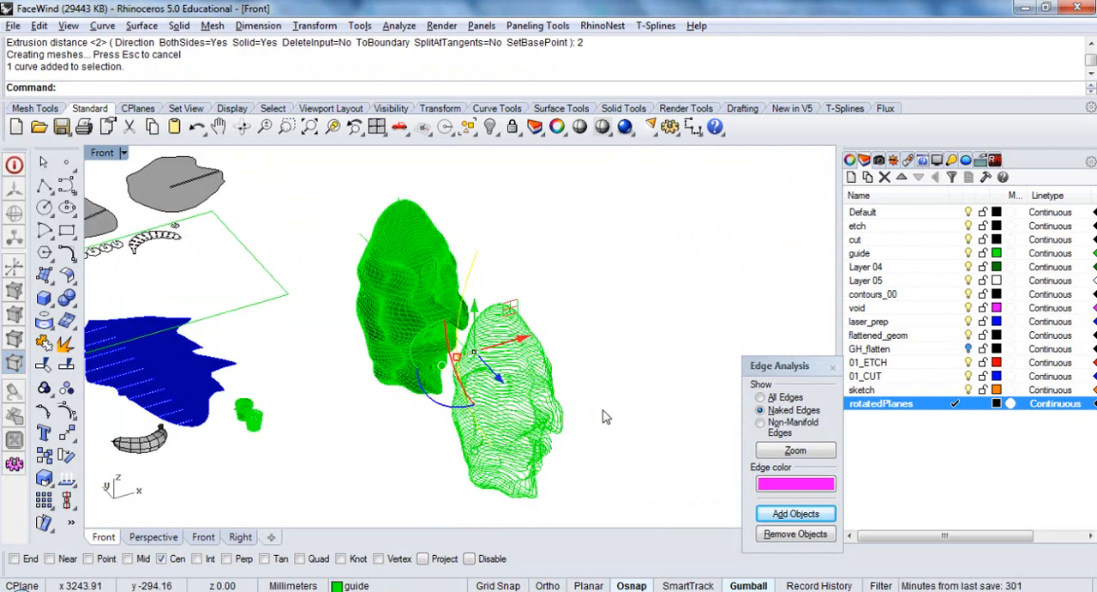
# Switch to Grasshopper and select the lower Mesh | Plane component that sections the face along the rotated planes
pyautogui.write('asshopper')
pyautogui.press('Return')
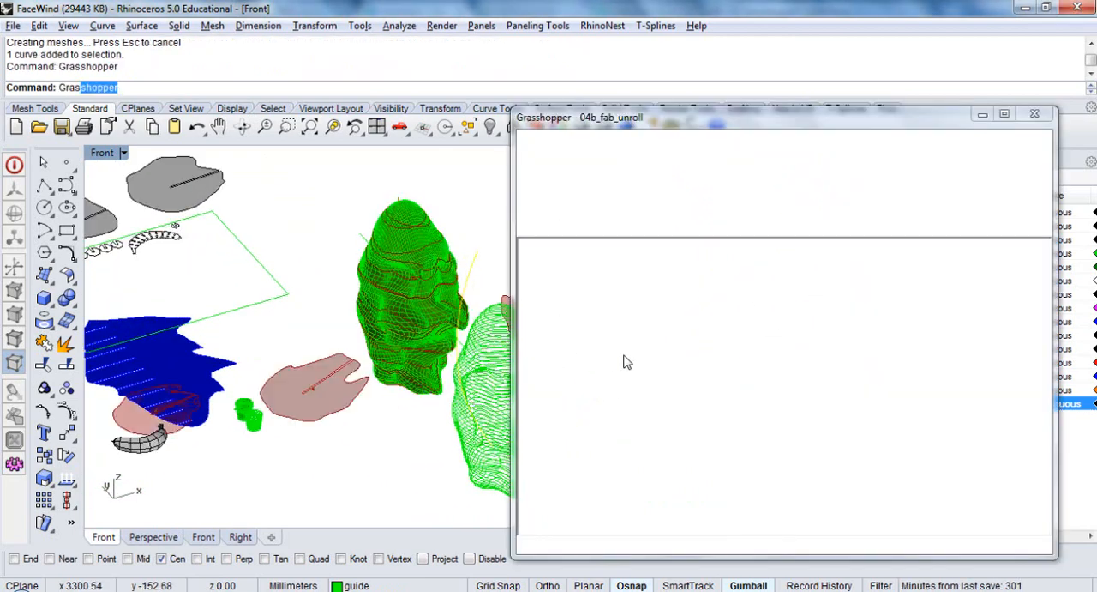
pyautogui.moveTo(417, 375); pyautogui.dragTo(322, 366, button='right')
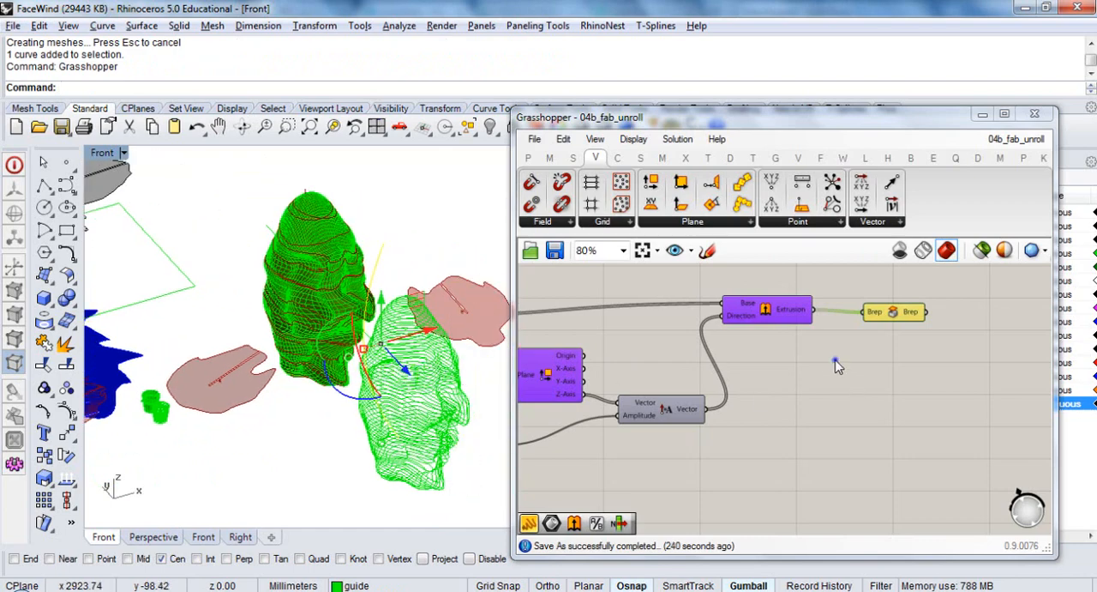
pyautogui.scroll(-5, 867, 416)
pyautogui.moveTo(860, 411); pyautogui.dragTo(759, 421, button='right')
pyautogui.moveTo(810, 382); pyautogui.dragTo(801, 476, button='right')
pyautogui.scroll(2, 721, 364)
pyautogui.scroll(1, 737, 360)
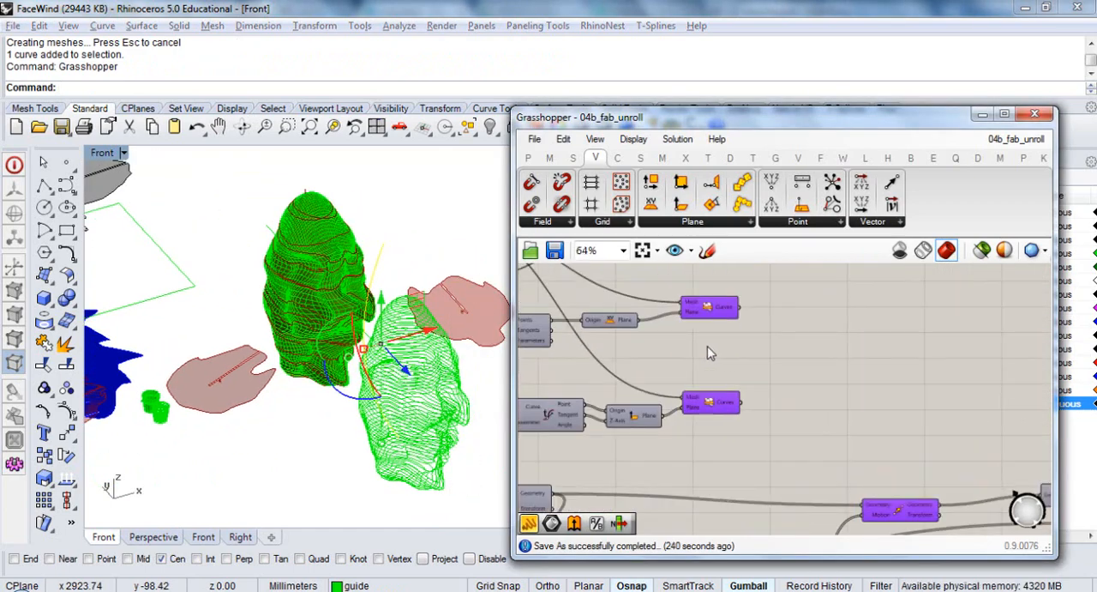
pyautogui.moveTo(709, 353); pyautogui.dragTo(829, 377, button='right')
pyautogui.click(828, 435)
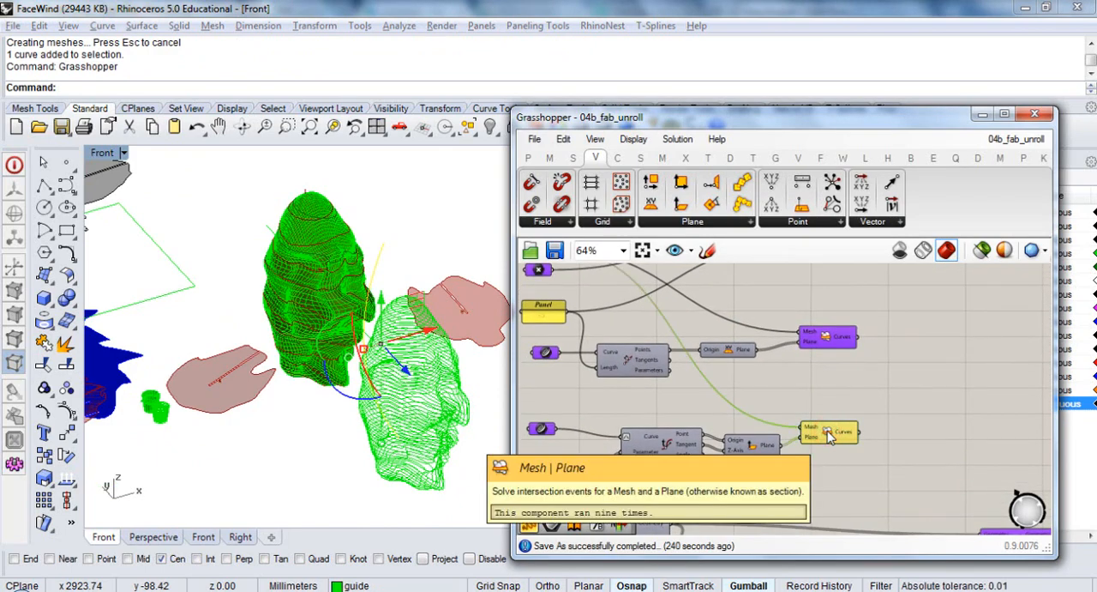
# Lock the solid green face mesh beside the contour curves in the Rhino viewport
pyautogui.moveTo(447, 447); pyautogui.dragTo(352, 395, button='right')
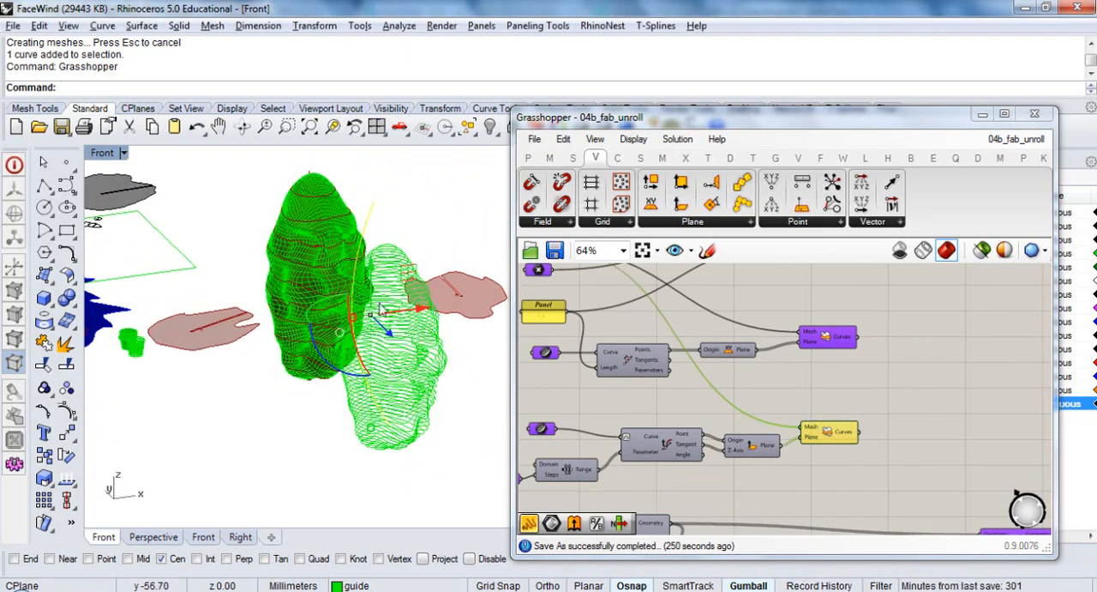
pyautogui.click(314, 277)
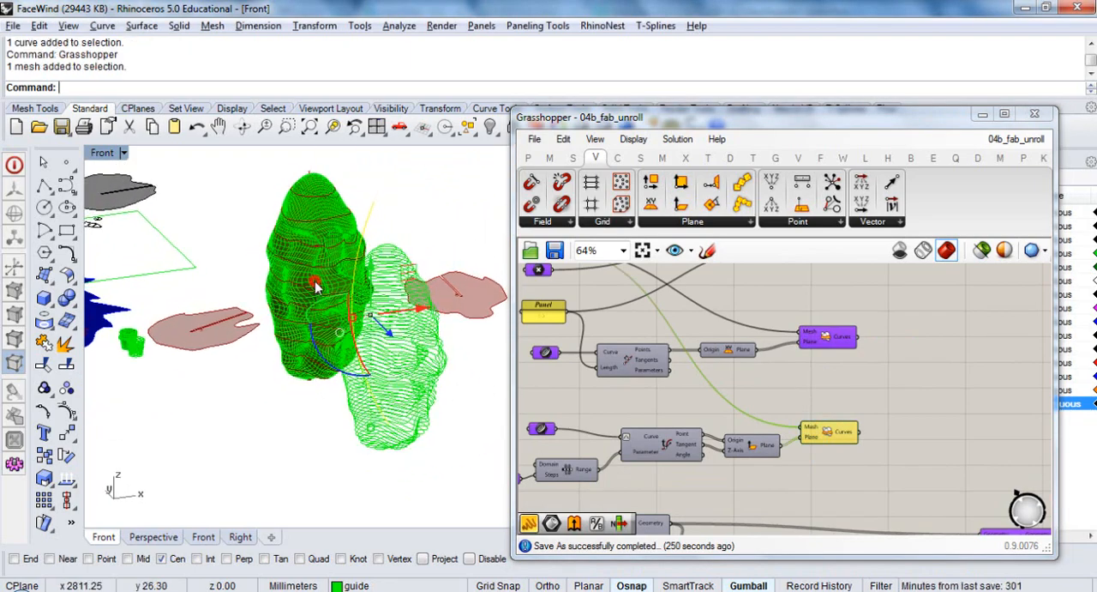
pyautogui.click(508, 126)
pyautogui.scroll(3, 355, 291)
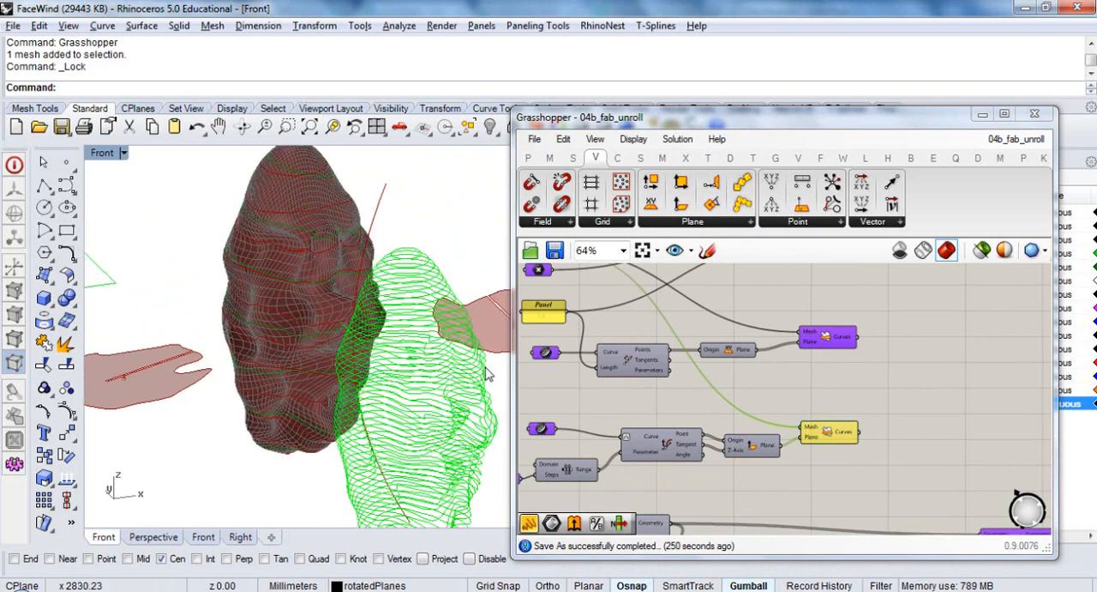
# Review the curves of the lower Mesh | Plane component on the locked face mesh
pyautogui.click(864, 469)
pyautogui.click(819, 433)
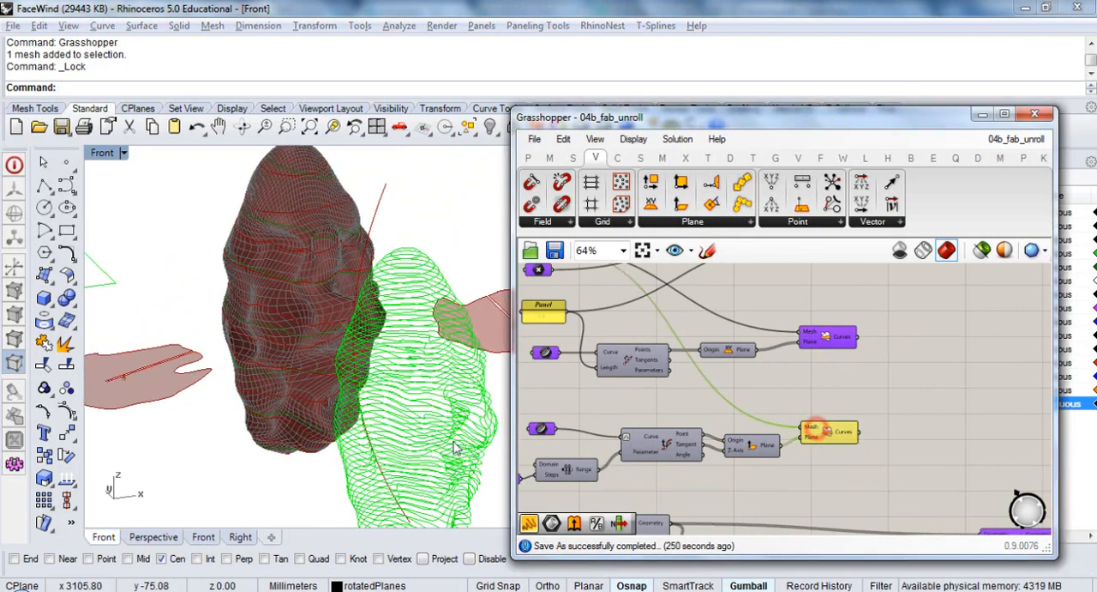
pyautogui.moveTo(380, 399); pyautogui.dragTo(375, 392, button='right')
pyautogui.click(861, 487)
# Group the material-thickness extrusion components, from the input curve to the output Brep, and name the group "Extruding rotated curves"
pyautogui.scroll(-3, 795, 347)
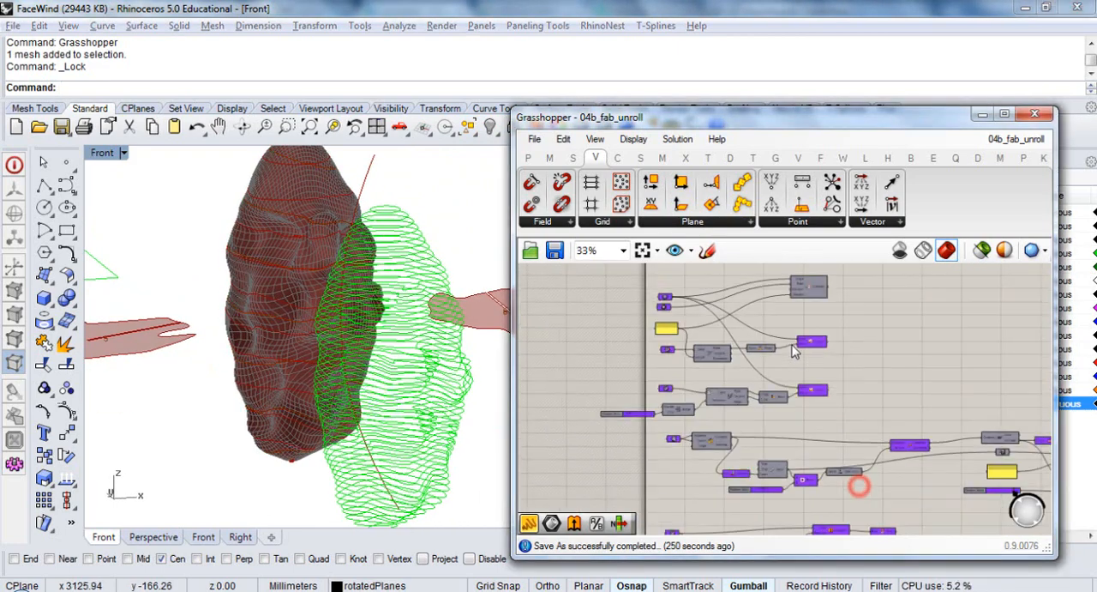
pyautogui.moveTo(825, 411); pyautogui.dragTo(752, 292, button='right')
pyautogui.scroll(3, 714, 469)
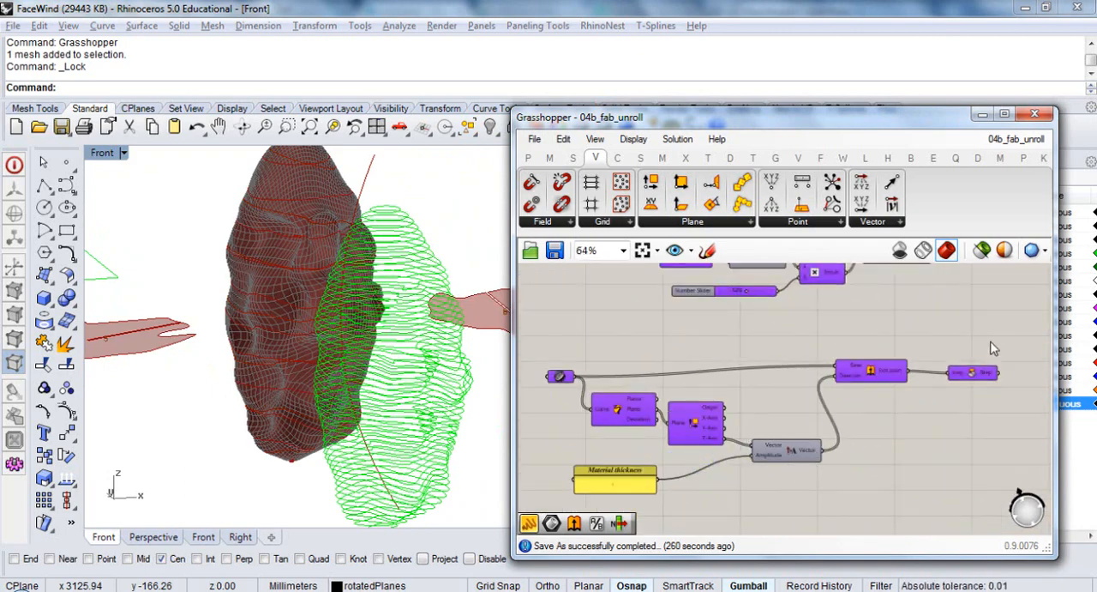
pyautogui.moveTo(993, 344); pyautogui.dragTo(528, 496)
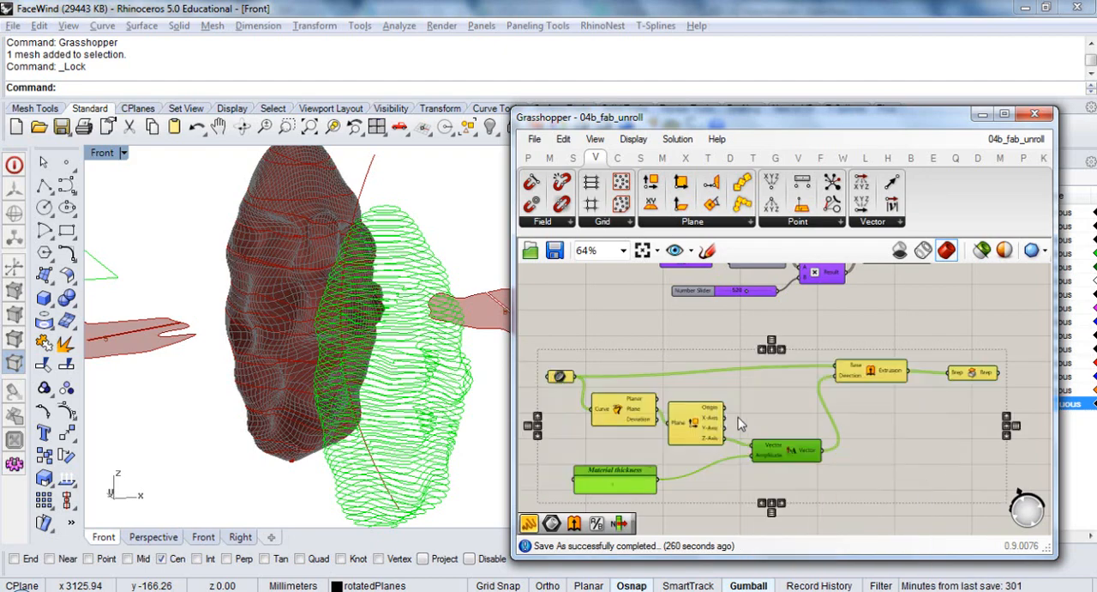
pyautogui.hotkey('ctrl', 'g')
pyautogui.rightClick(767, 363)
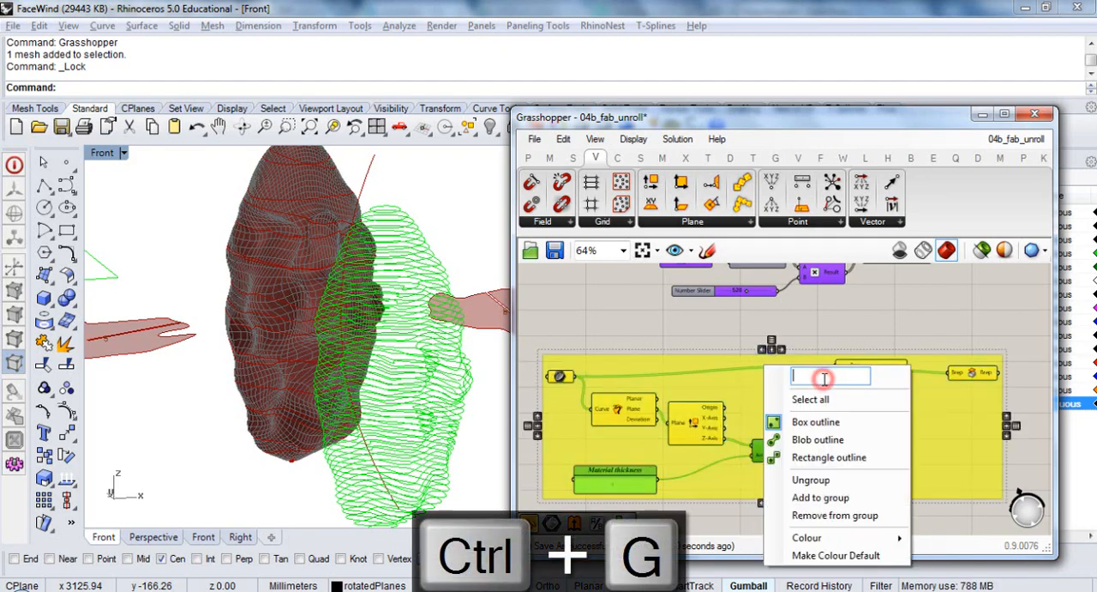
pyautogui.write('Extruding')
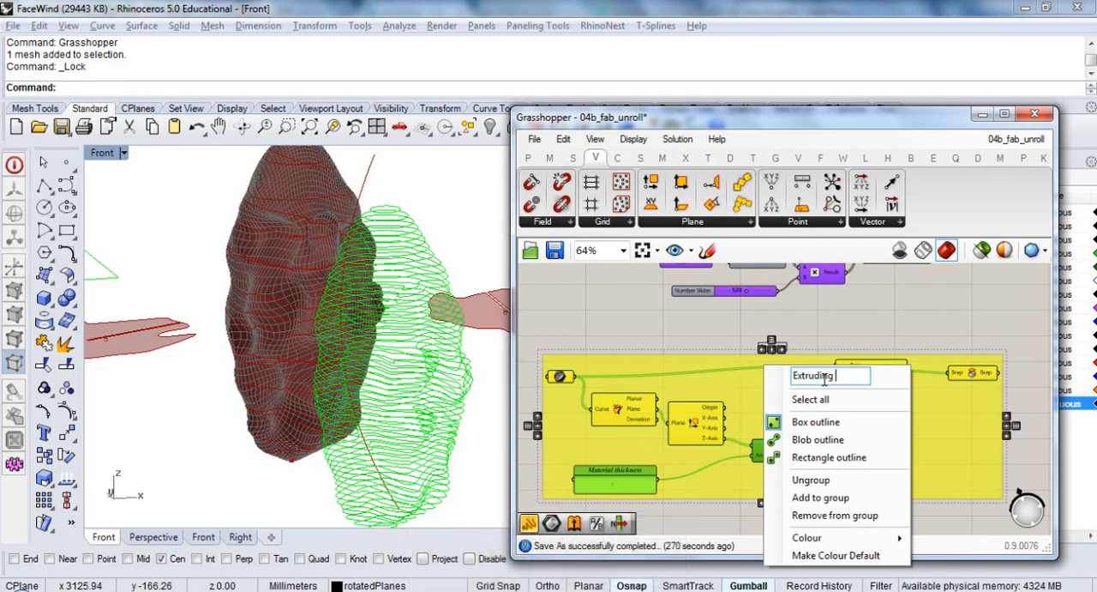
pyautogui.write(' rotated curves')
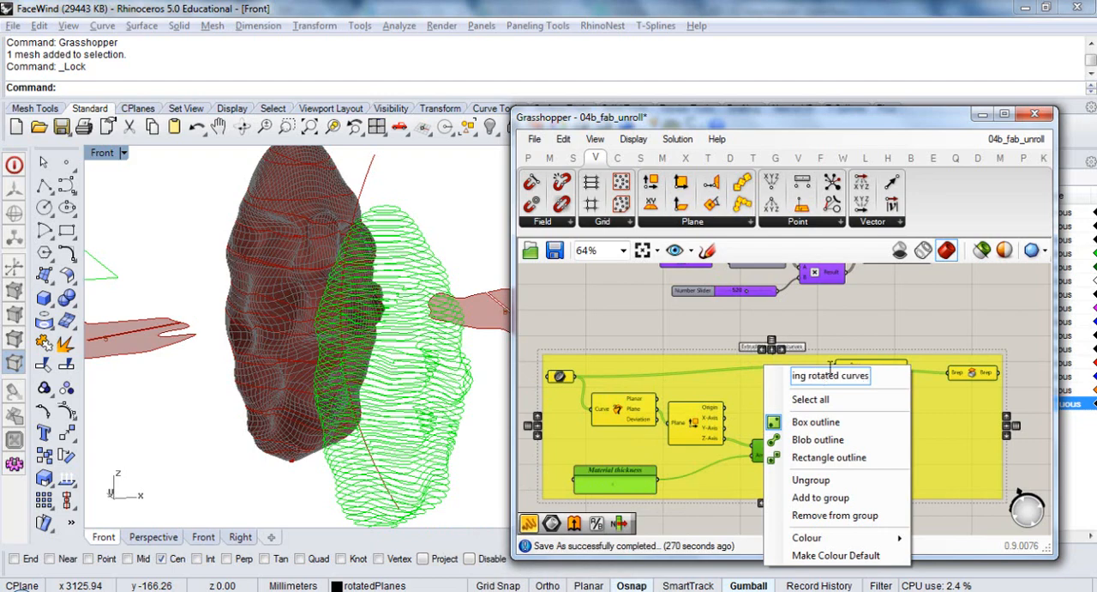
pyautogui.click(879, 315)
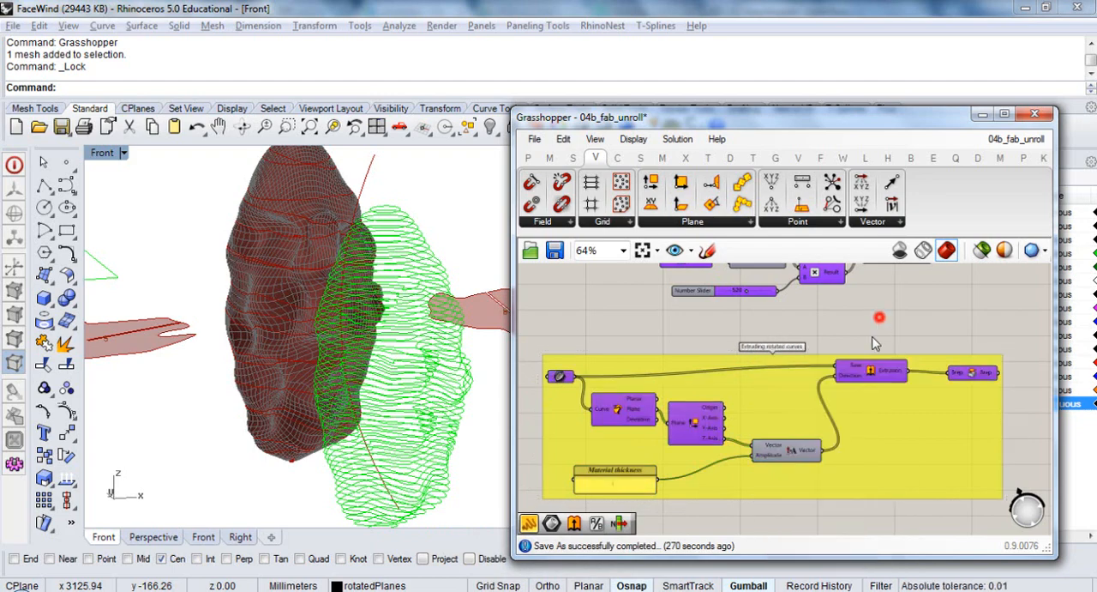
# Duplicate the components that slice the face mesh along a curve, from the Mesh and Curve inputs to Mesh | Plane, onto empty canvas
pyautogui.moveTo(832, 393); pyautogui.dragTo(808, 334, button='right')
pyautogui.moveTo(769, 332); pyautogui.dragTo(777, 378)
pyautogui.scroll(-4, 776, 381)
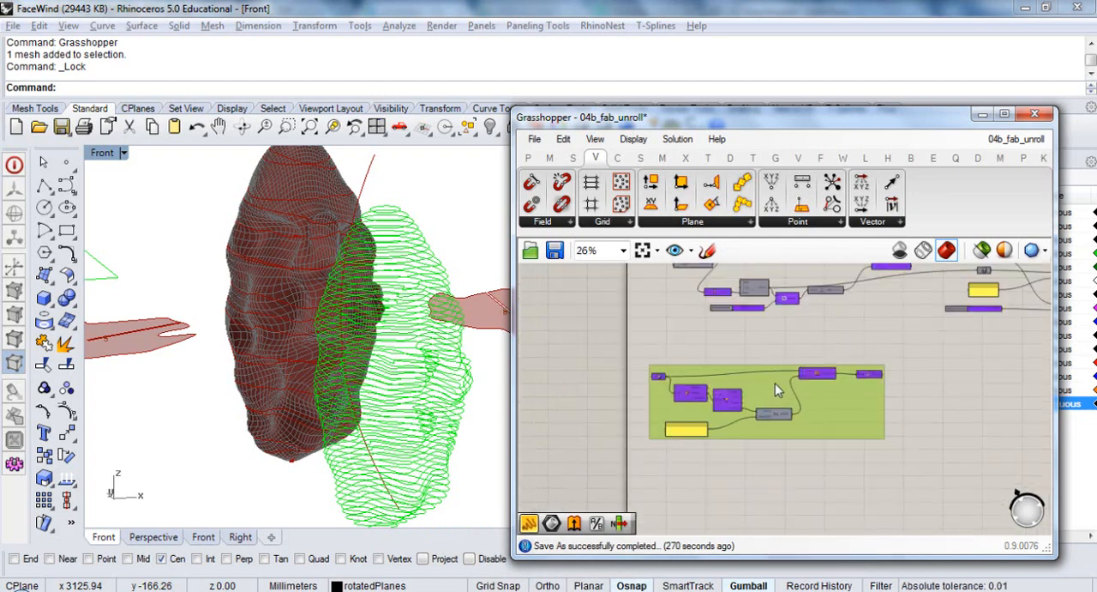
pyautogui.moveTo(786, 323); pyautogui.dragTo(765, 423, button='right')
pyautogui.scroll(3, 700, 335)
pyautogui.scroll(3, 700, 341)
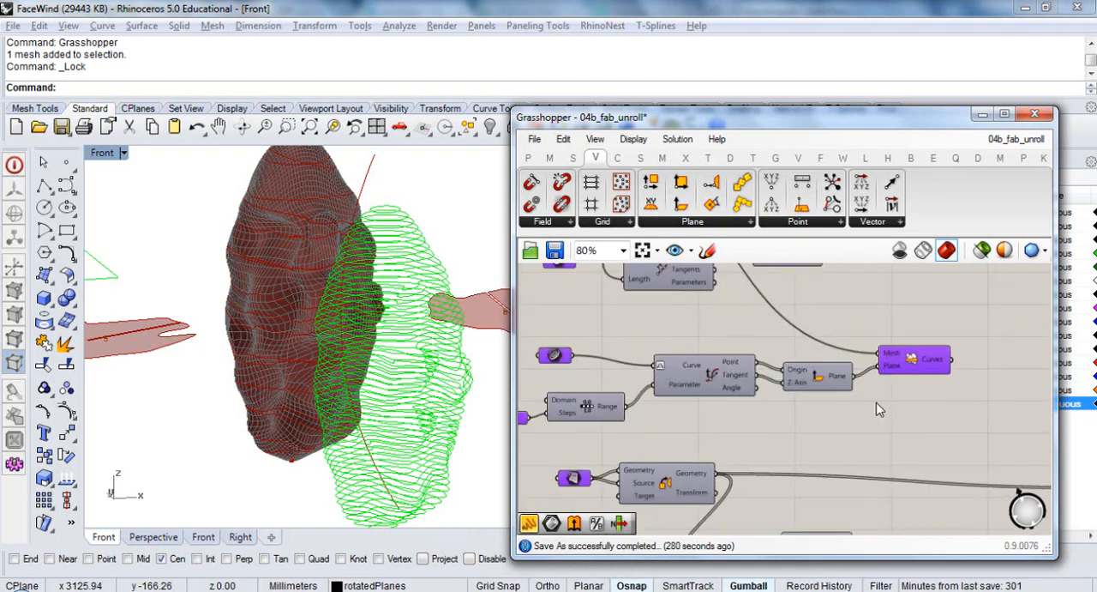
pyautogui.scroll(-3, 955, 416)
pyautogui.moveTo(953, 412); pyautogui.dragTo(639, 346)
pyautogui.moveTo(754, 318); pyautogui.dragTo(751, 430, button='right')
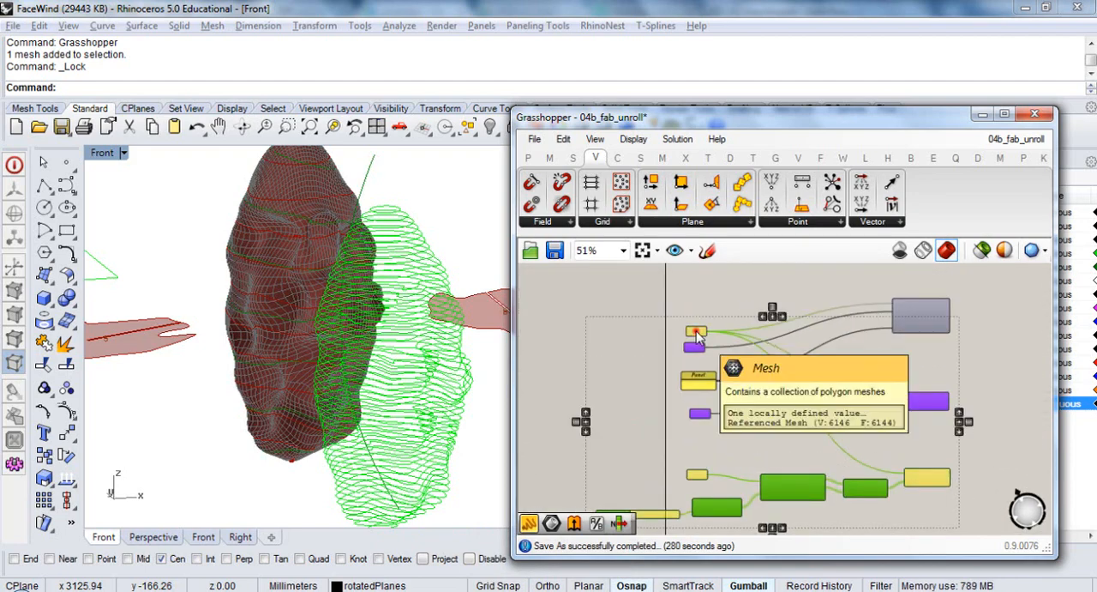
pyautogui.keyDown('shift'); pyautogui.click(696, 337); pyautogui.keyUp('shift')
pyautogui.moveTo(819, 495); pyautogui.dragTo(766, 373, button='right')
pyautogui.scroll(-2, 766, 373)
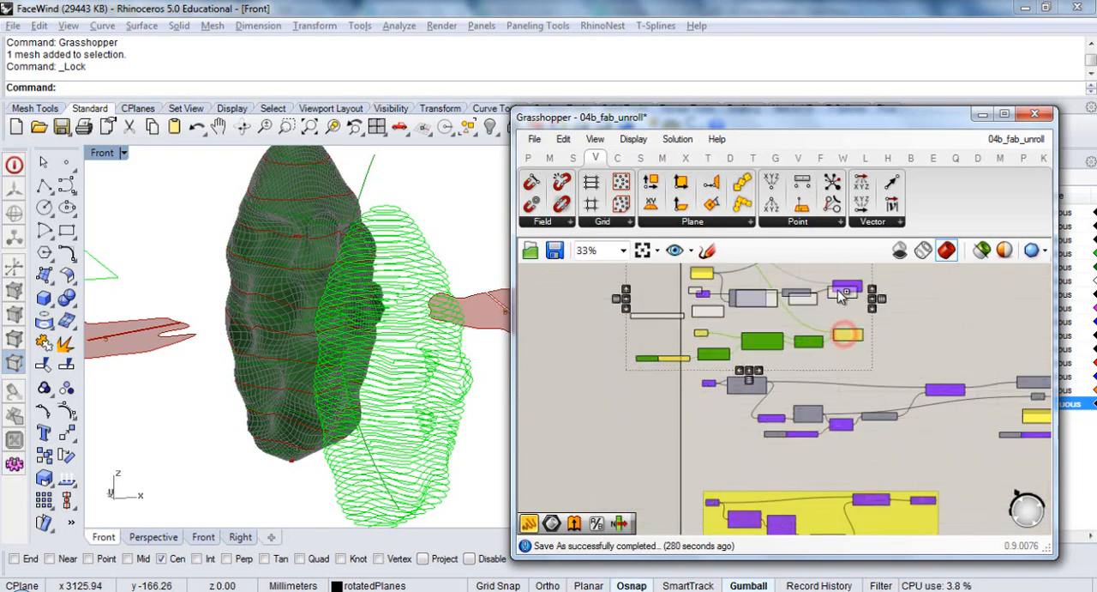
pyautogui.scroll(-3, 866, 377)
pyautogui.moveTo(854, 403); pyautogui.dragTo(842, 319)
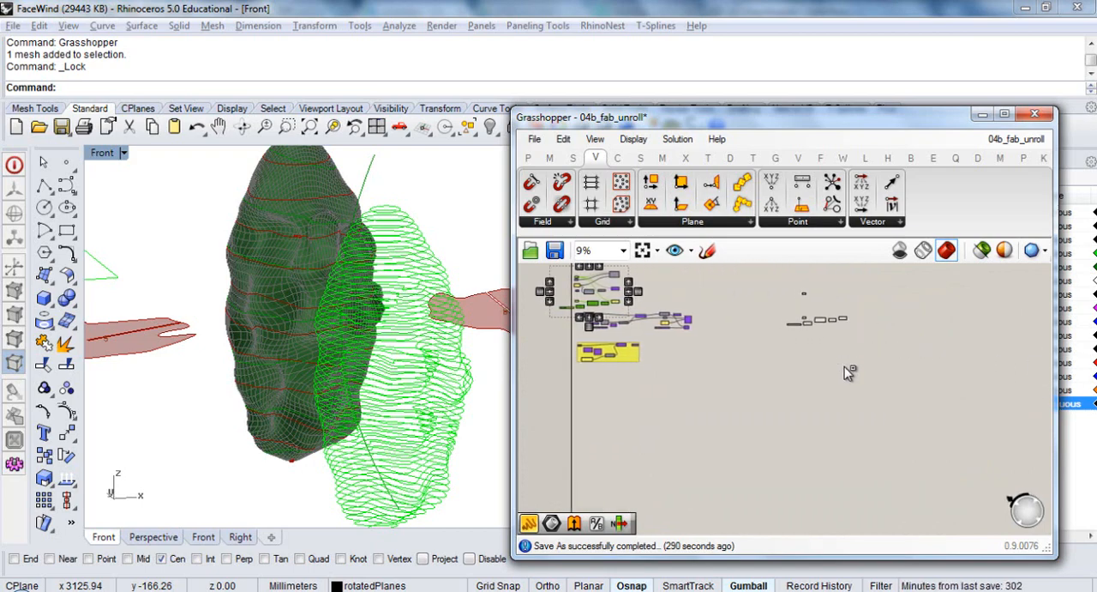
# Move the duplicated Mesh parameter down and place it and the Curve parameter together above the copied number slider
pyautogui.scroll(1, 814, 304)
pyautogui.scroll(3, 814, 304)
pyautogui.click(783, 296)
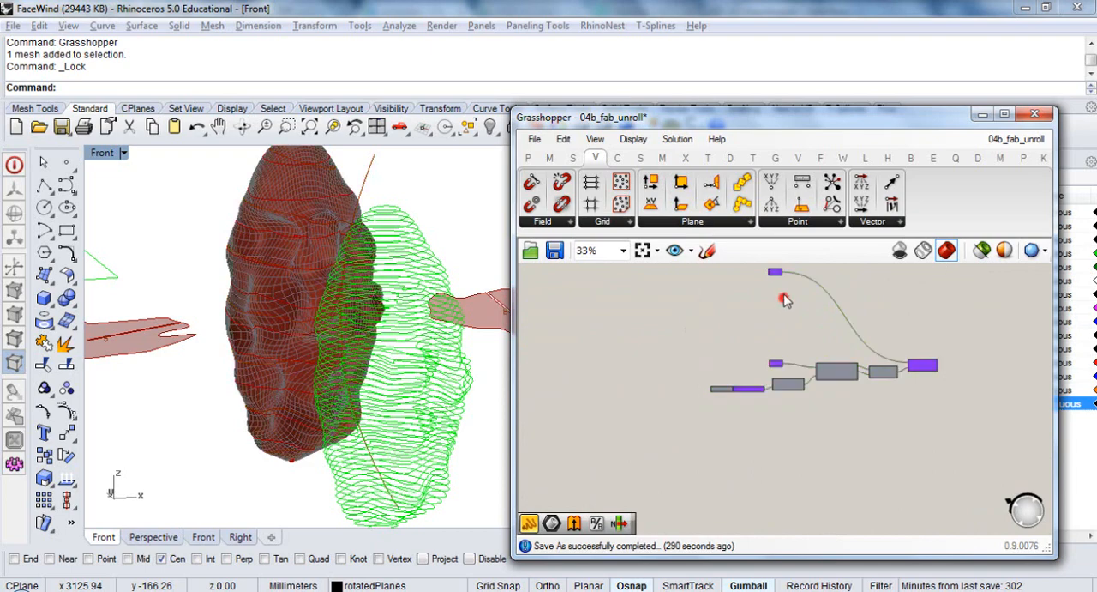
pyautogui.moveTo(775, 271)
pyautogui.mouseDown()
pyautogui.moveTo(769, 342)
pyautogui.moveTo(746, 345)
pyautogui.moveTo(748, 366)
pyautogui.mouseUp()
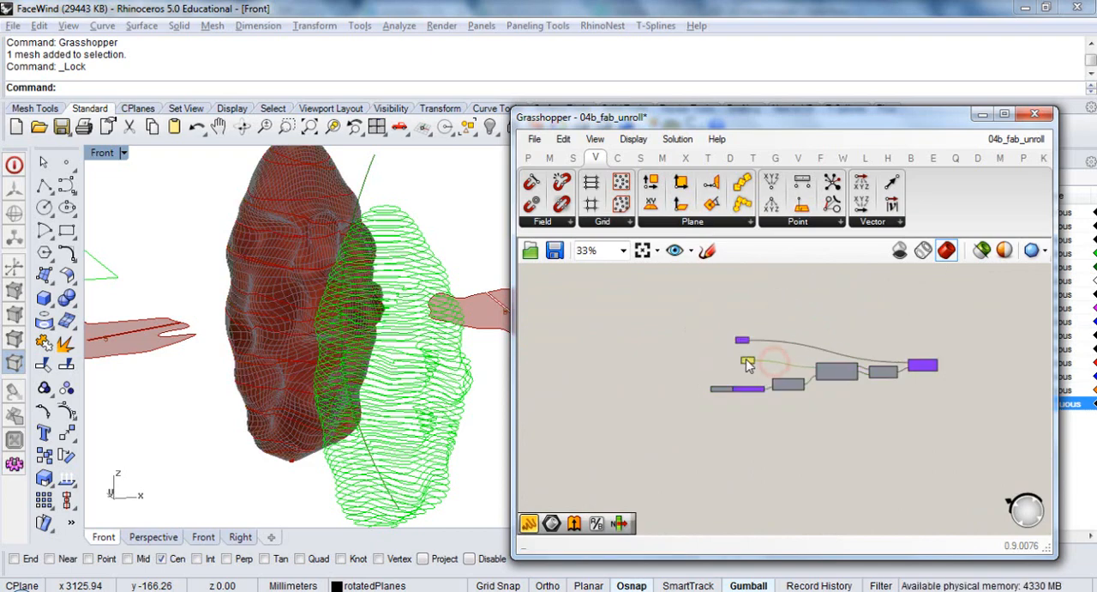
pyautogui.scroll(4, 751, 361)
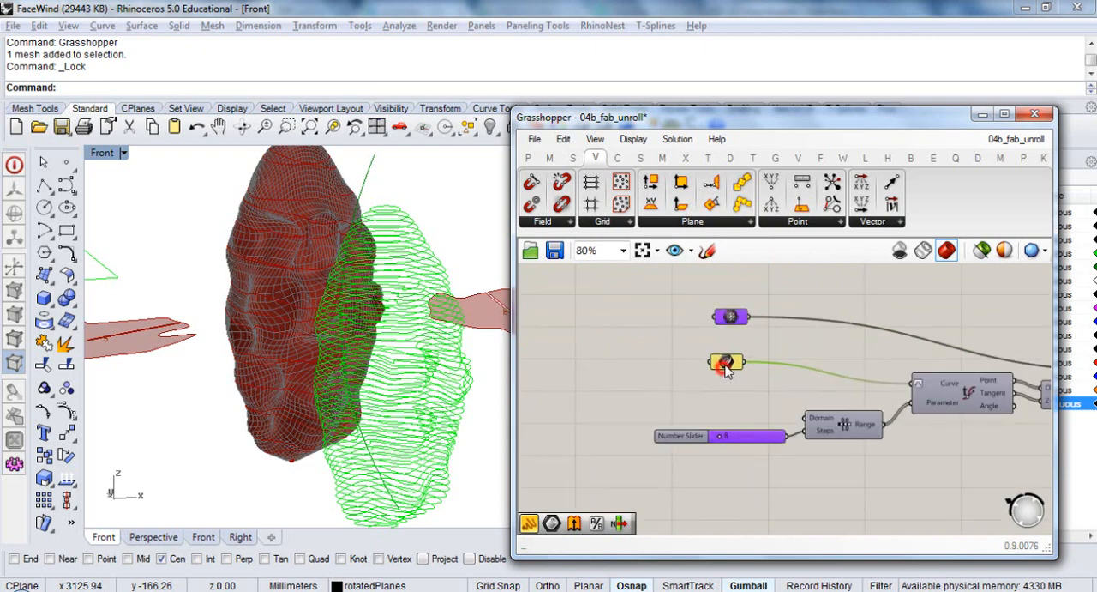
# Hide the green contour curves beside the face mesh in the Rhino viewport
pyautogui.moveTo(332, 314); pyautogui.dragTo(335, 298, button='right')
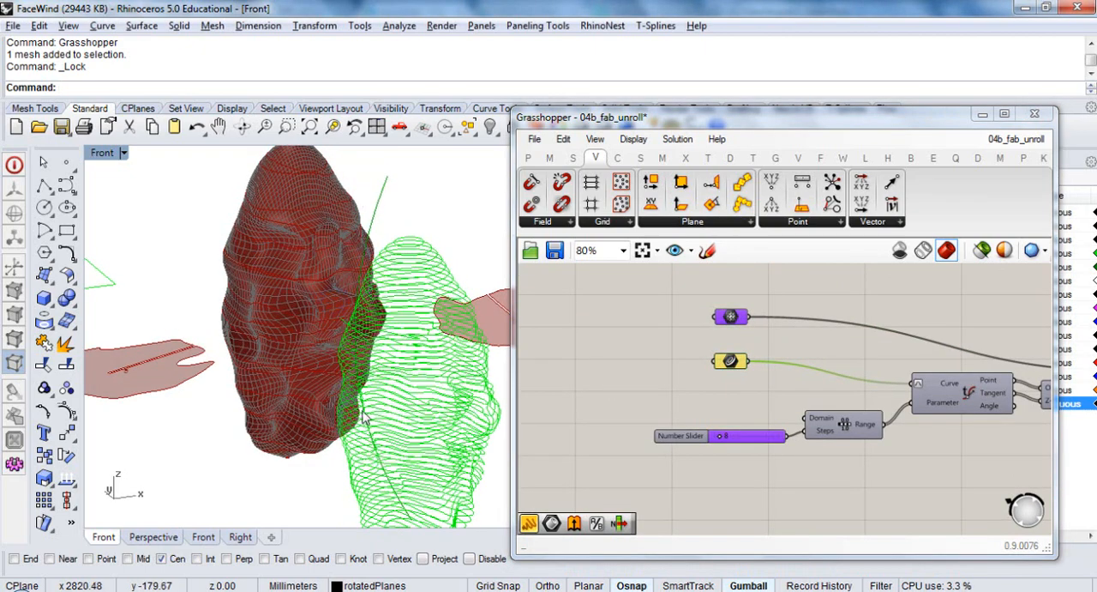
pyautogui.moveTo(267, 469); pyautogui.dragTo(468, 437, button='right')
pyautogui.moveTo(465, 441); pyautogui.dragTo(399, 269)
pyautogui.click(489, 127)
pyautogui.moveTo(453, 328); pyautogui.dragTo(369, 226, button='right')
pyautogui.keyDown('shift'); pyautogui.moveTo(370, 225); pyautogui.dragTo(374, 420, button='right'); pyautogui.keyUp('shift')
# Group the duplicated slicing components in Grasshopper, from the inputs to Mesh | Plane, and label the group as slicing along the curve
pyautogui.moveTo(781, 392); pyautogui.dragTo(654, 378, button='right')
pyautogui.click(659, 372)
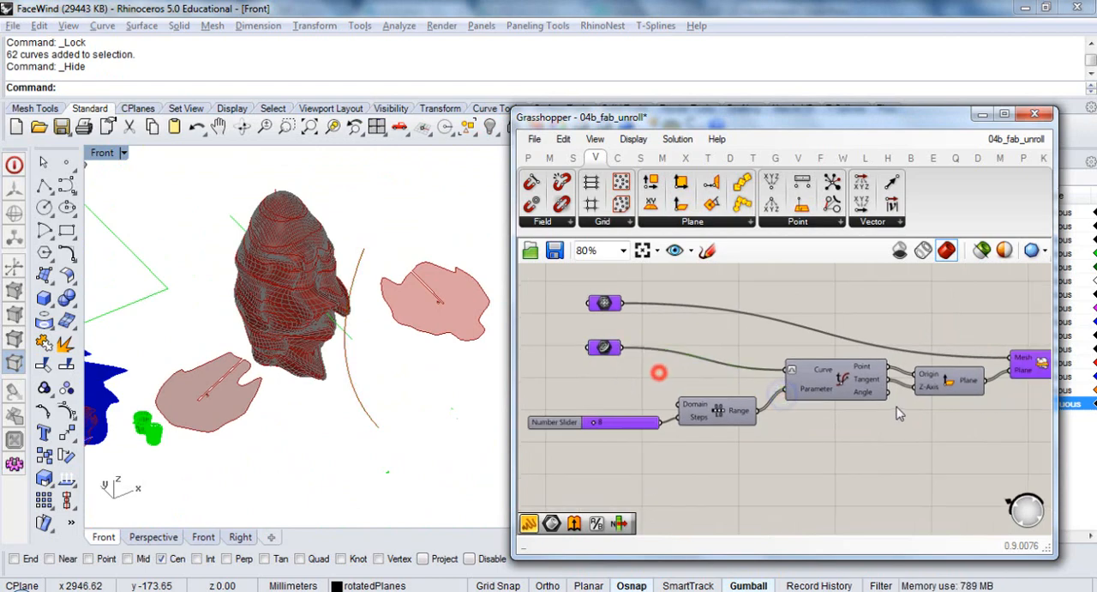
pyautogui.moveTo(882, 408); pyautogui.dragTo(751, 416, button='right')
pyautogui.click(895, 368)
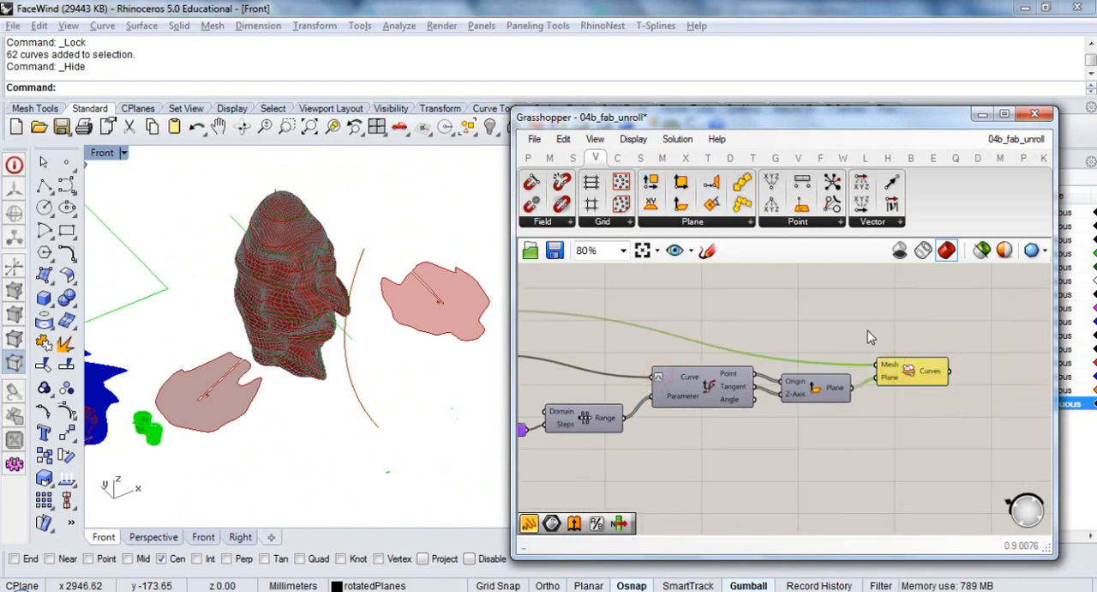
pyautogui.scroll(-5, 883, 324)
pyautogui.moveTo(914, 388); pyautogui.dragTo(718, 305)
pyautogui.hotkey('ctrl', 'g')
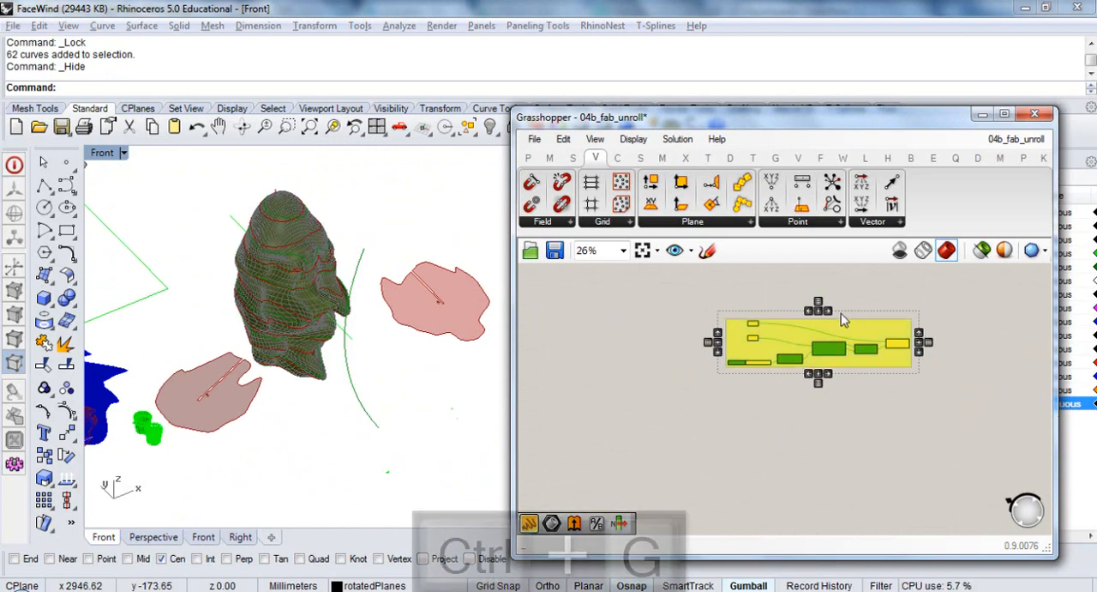
pyautogui.rightClick(843, 323)
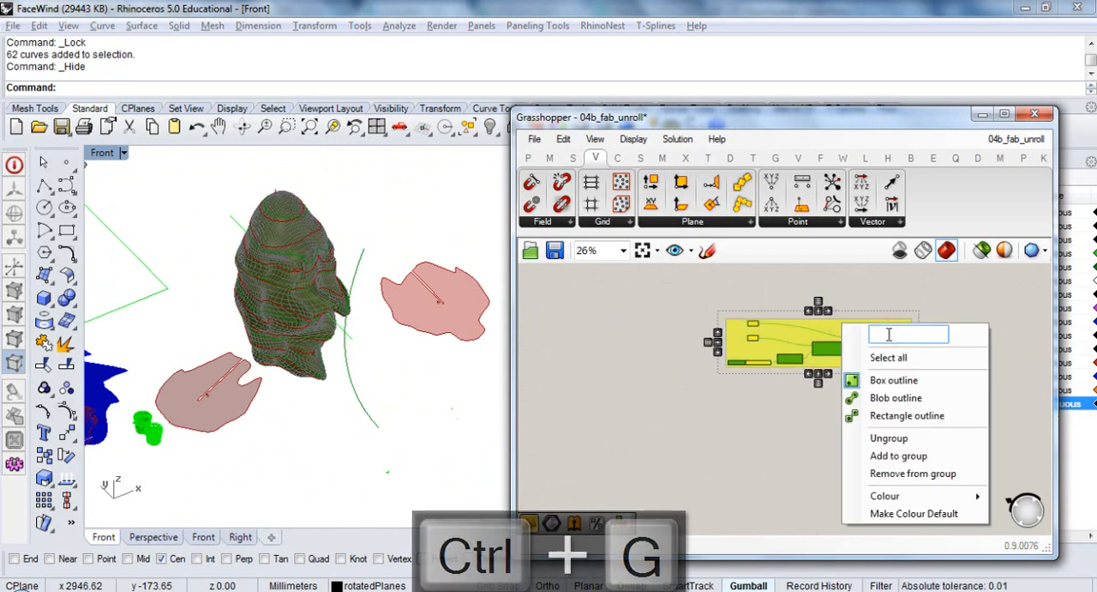
pyautogui.write('slice along curve')
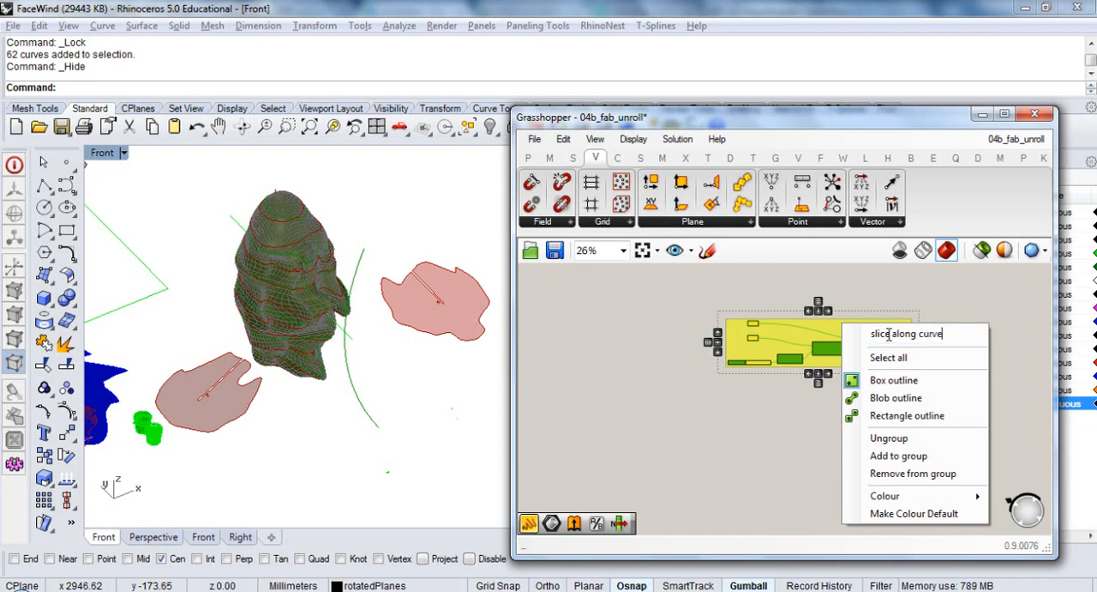
pyautogui.press('Return')
# Move the "Extruding rotated curves" group next to the new slicing group, on its output side
pyautogui.scroll(-6, 823, 345)
pyautogui.scroll(2, 632, 372)
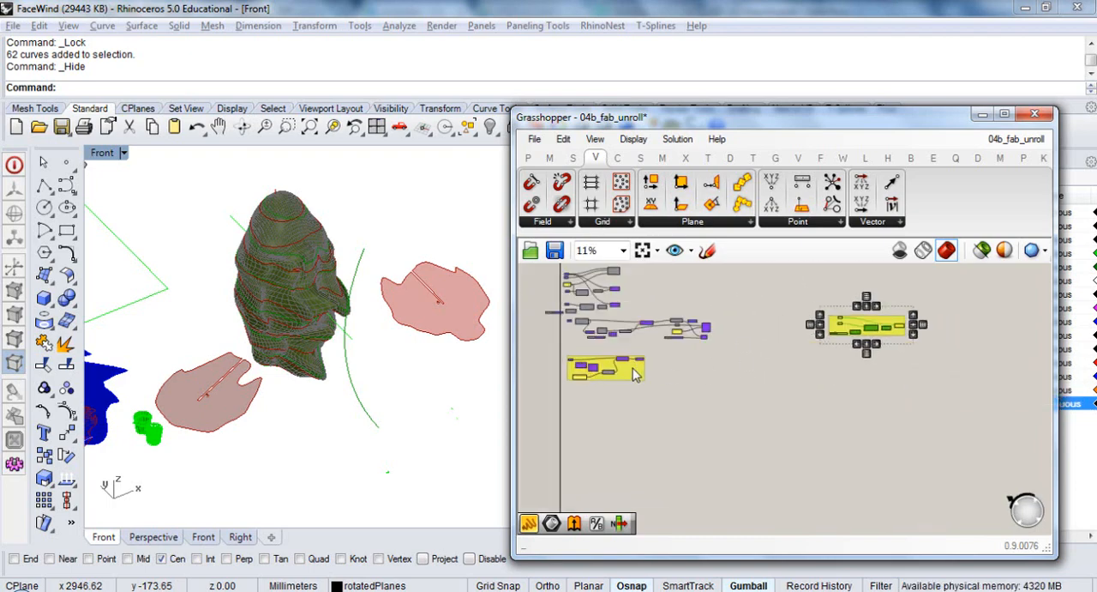
pyautogui.moveTo(631, 370); pyautogui.dragTo(904, 360)
pyautogui.scroll(-2, 729, 397)
pyautogui.scroll(5, 967, 364)
pyautogui.scroll(3, 906, 360)
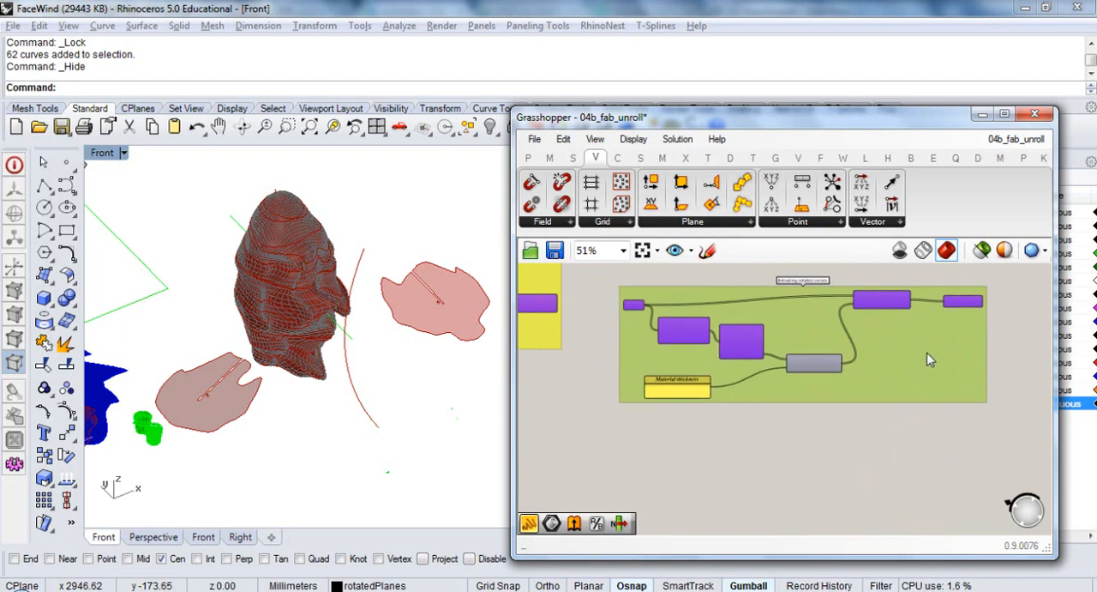
pyautogui.click(604, 391)
# Connect the Curves output of the new slicing group's Mesh | Plane to the Curve input of the "Extruding rotated curves" group
pyautogui.moveTo(608, 355); pyautogui.dragTo(768, 398, button='right')
pyautogui.scroll(2, 986, 353)
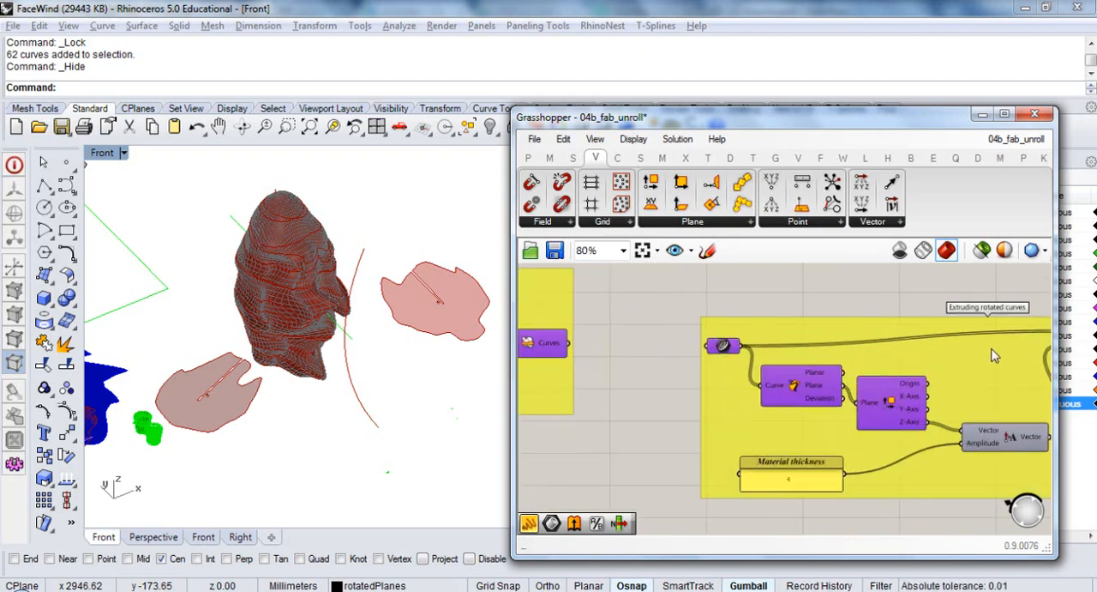
pyautogui.scroll(-1, 995, 354)
pyautogui.moveTo(688, 379); pyautogui.dragTo(741, 360, button='right')
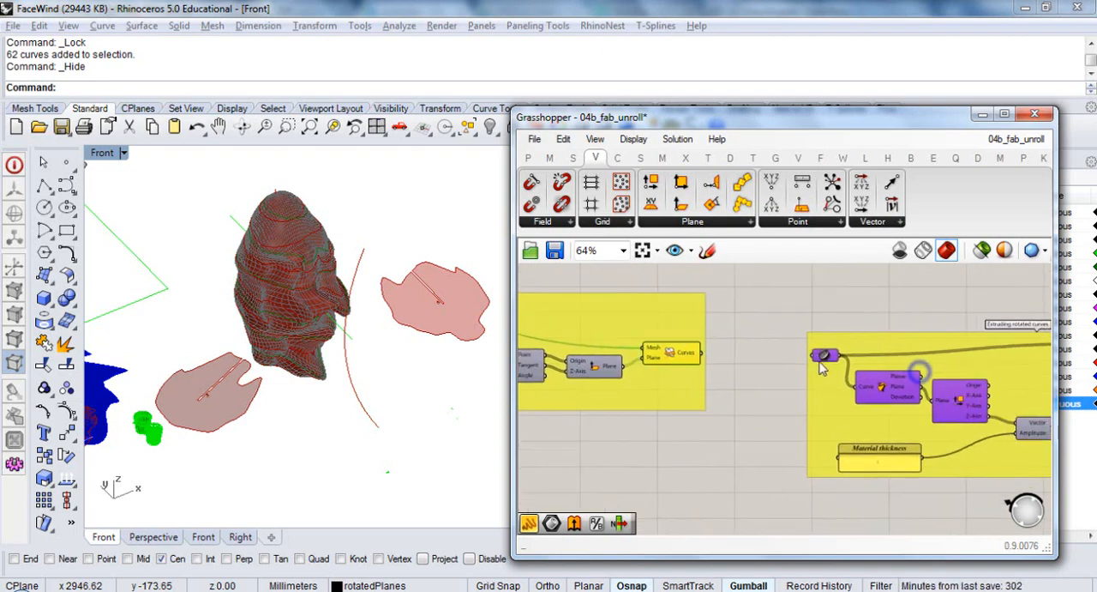
pyautogui.moveTo(994, 420); pyautogui.dragTo(866, 401, button='right')
pyautogui.moveTo(620, 346); pyautogui.dragTo(724, 364, button='right')
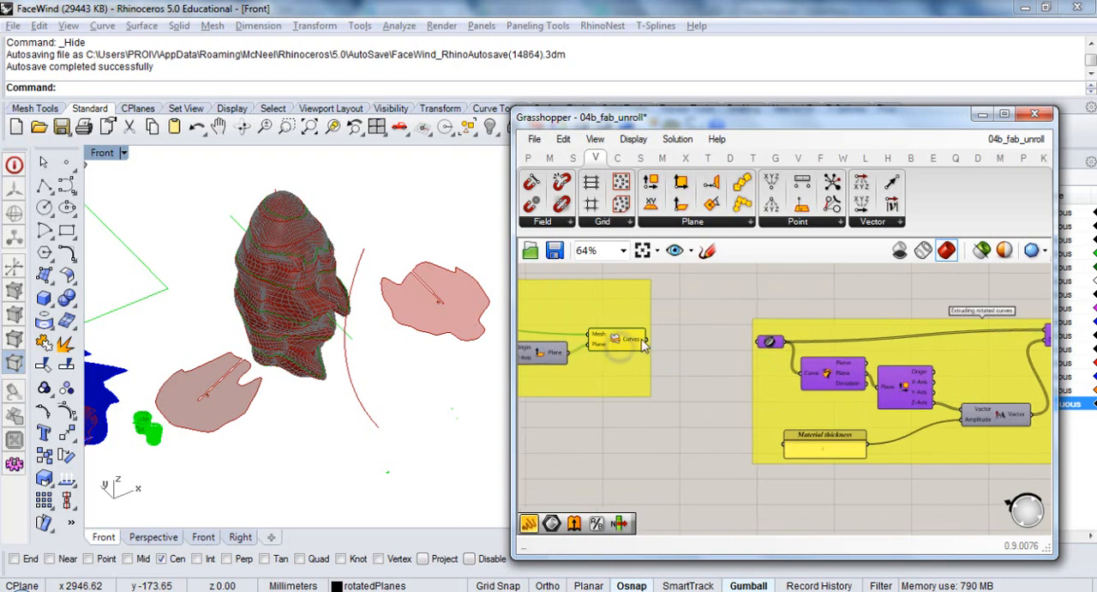
pyautogui.moveTo(728, 354); pyautogui.dragTo(759, 342)
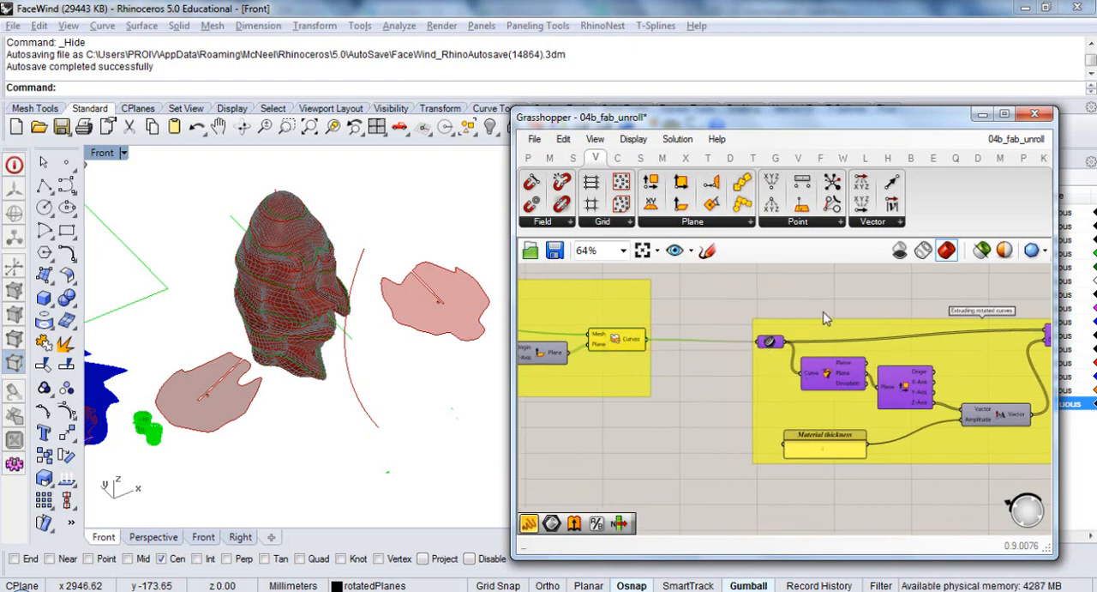
# Add a Join Curves component between the Mesh | Plane component and the extrusion group's Curve parameter
pyautogui.moveTo(915, 363); pyautogui.dragTo(746, 367, button='right')
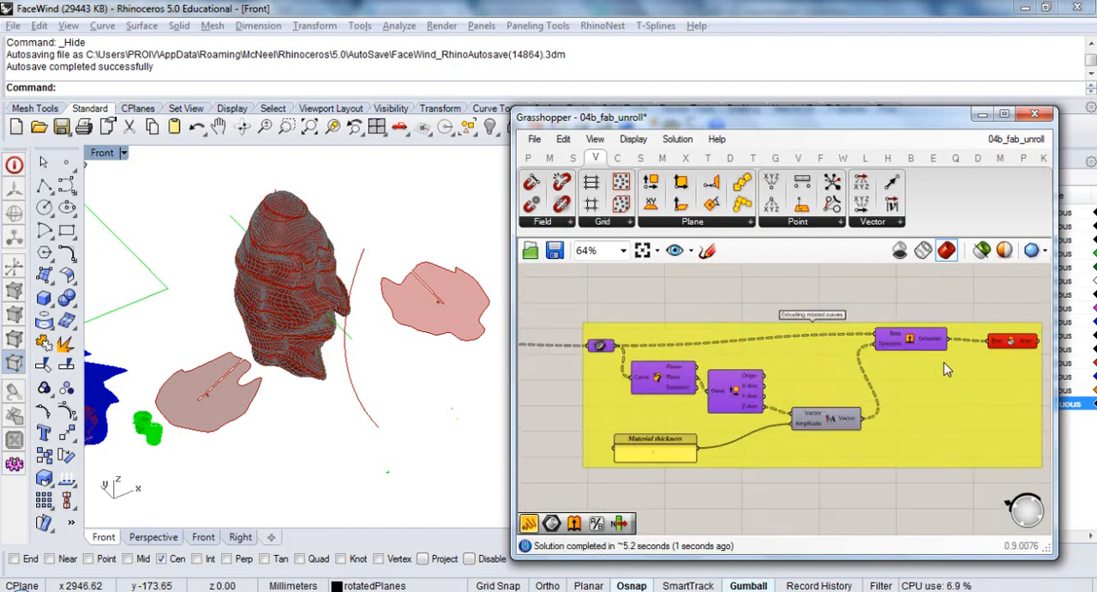
pyautogui.moveTo(944, 362); pyautogui.dragTo(840, 376, button='right')
pyautogui.moveTo(701, 397); pyautogui.dragTo(906, 384, button='right')
pyautogui.moveTo(607, 346); pyautogui.dragTo(676, 366, button='right')
pyautogui.scroll(2, 625, 369)
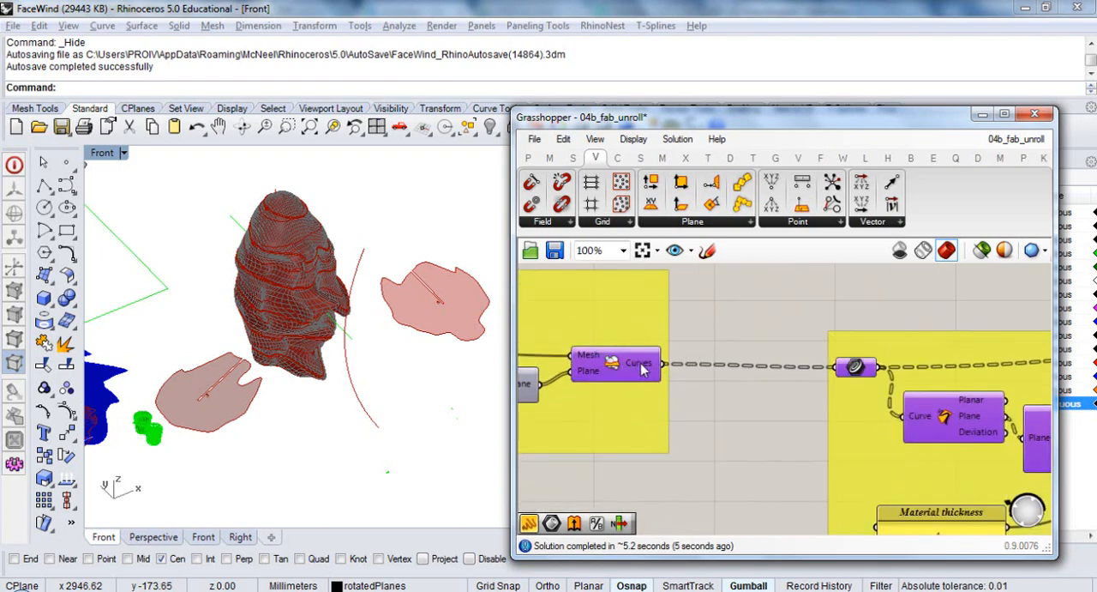
pyautogui.doubleClick(716, 375)
pyautogui.write('join')
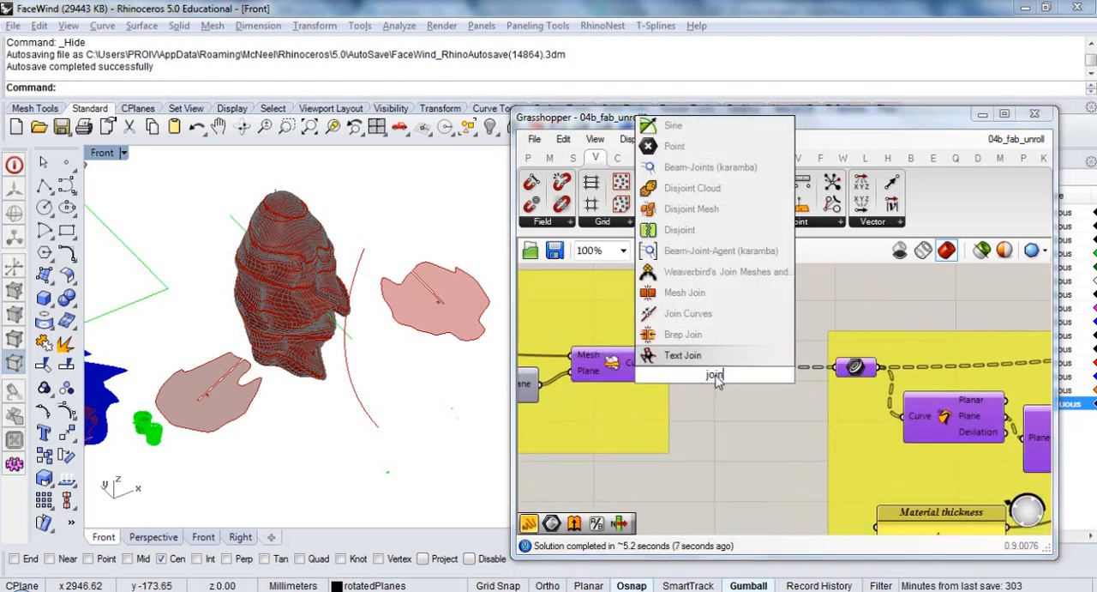
pyautogui.click(688, 313)
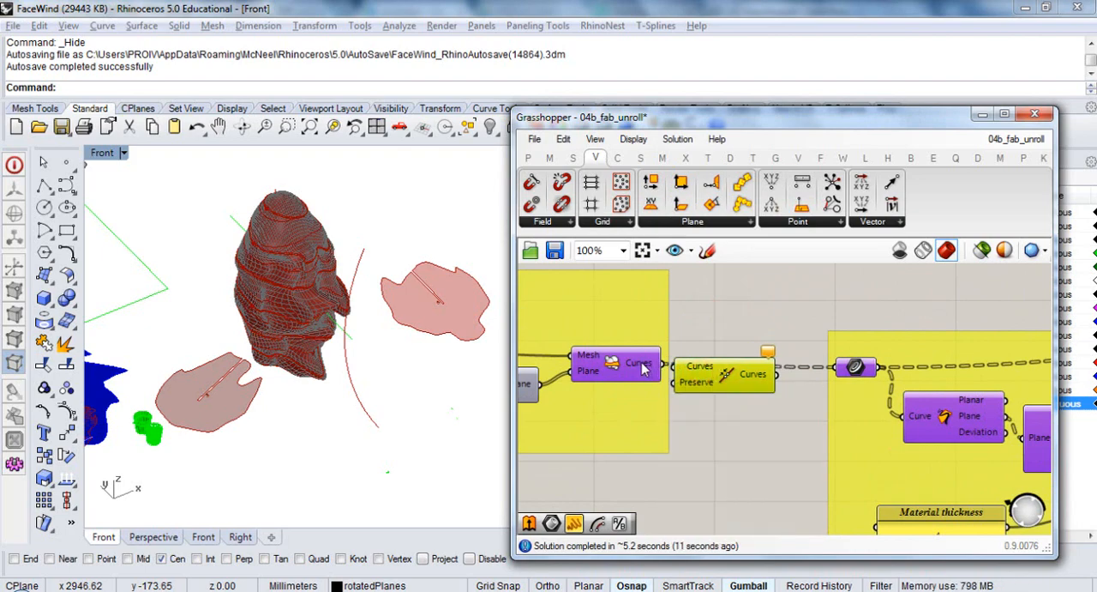
# Flatten the Curves output of the Mesh | Plane component in the slicing group
pyautogui.moveTo(642, 367)
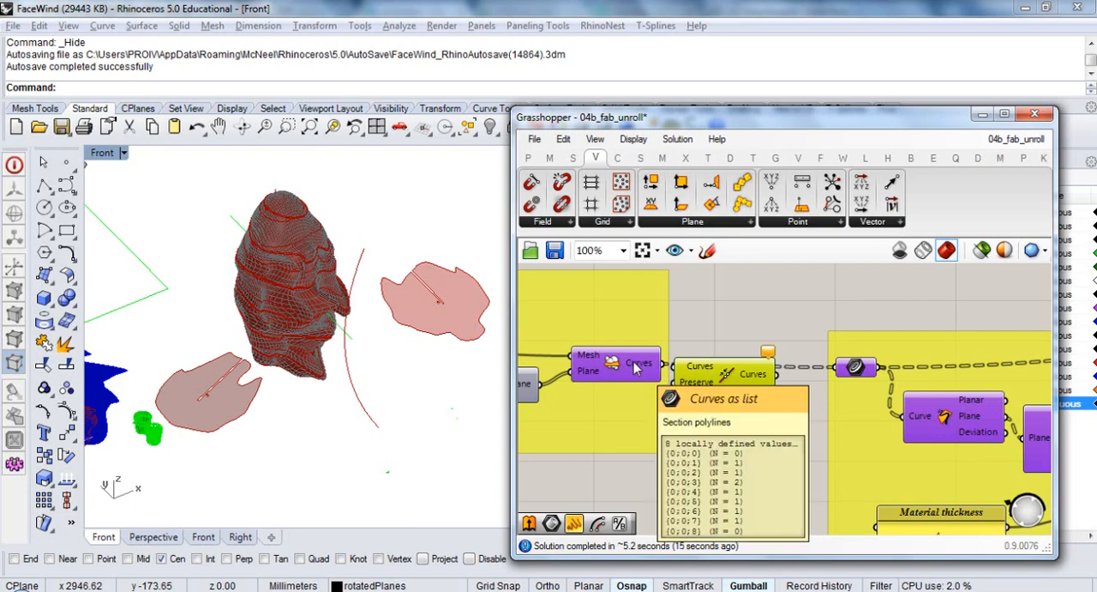
pyautogui.rightClick(648, 366)
pyautogui.click(679, 460)
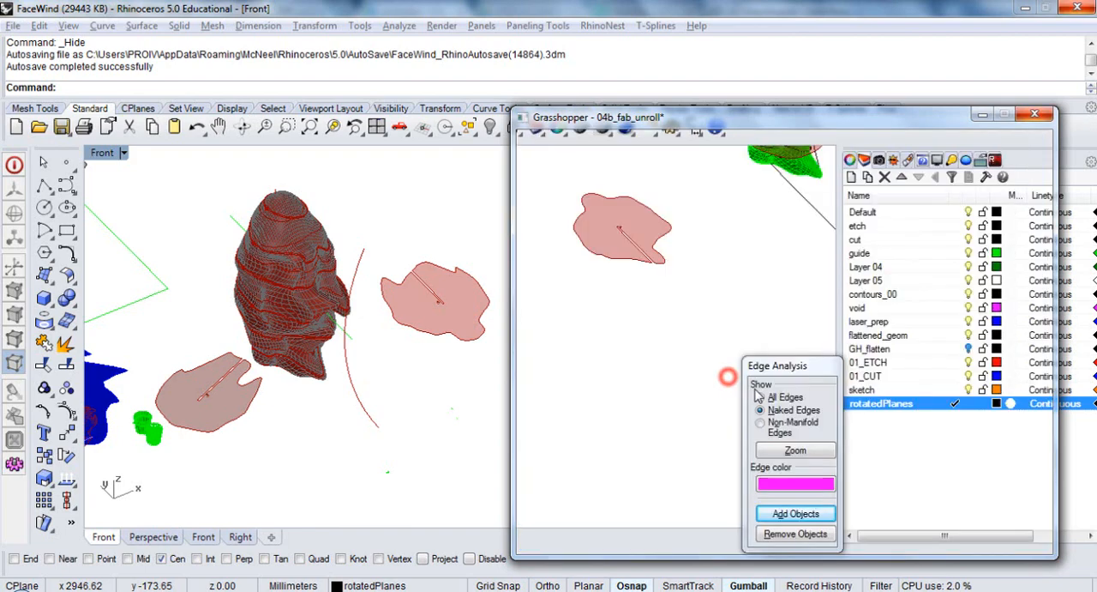
# Wire the flattened section curves through Join Curves and into the extrusion group's Curve parameter, replacing the direct connection
pyautogui.moveTo(728, 383); pyautogui.dragTo(755, 395)
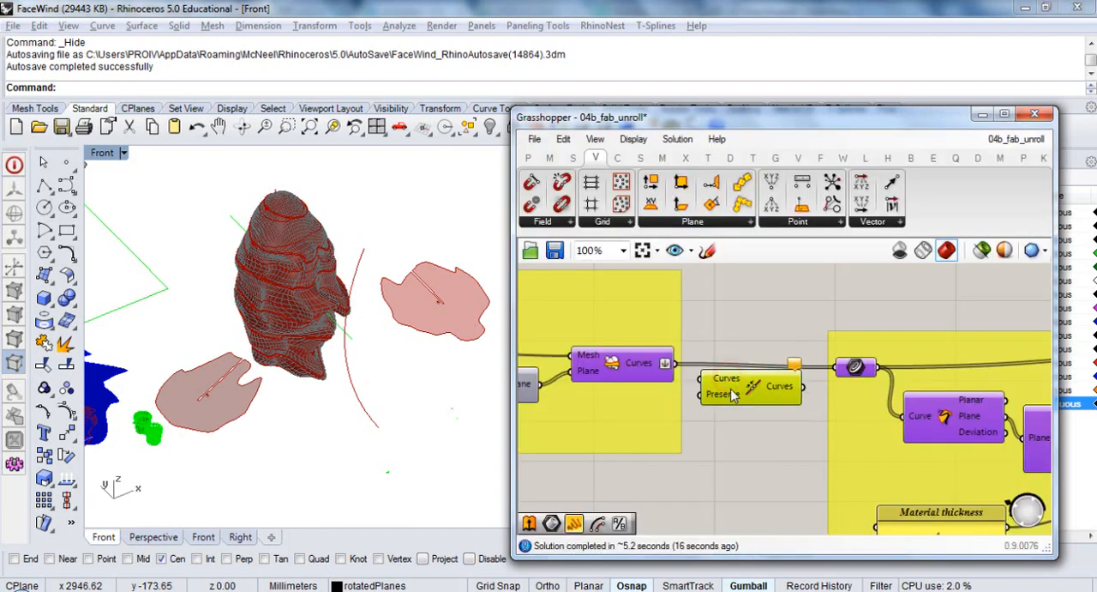
pyautogui.moveTo(669, 364); pyautogui.dragTo(718, 383)
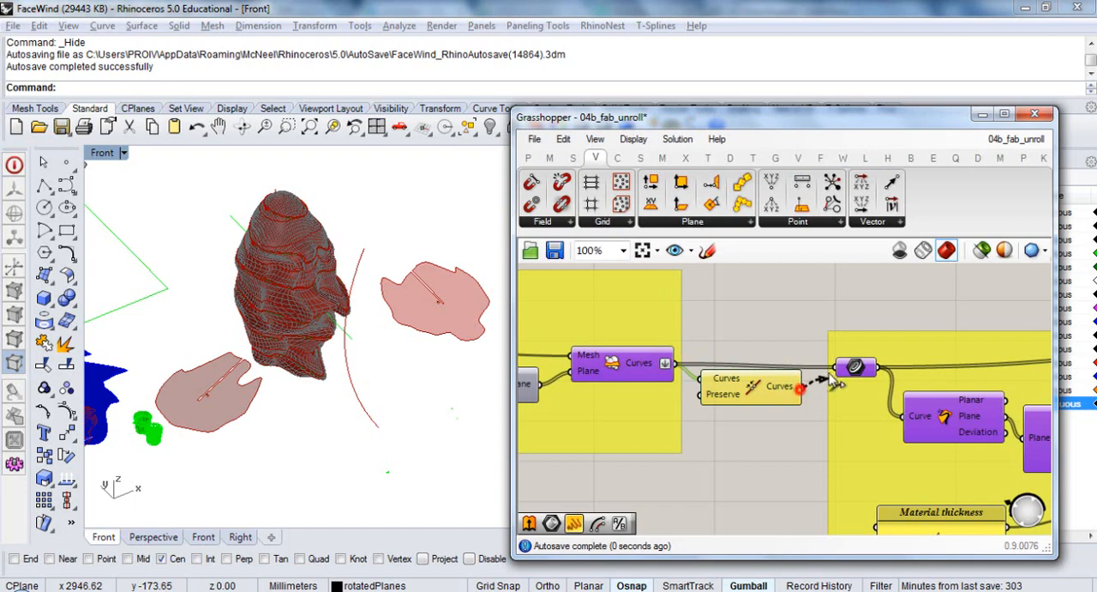
pyautogui.moveTo(836, 383); pyautogui.dragTo(833, 377)
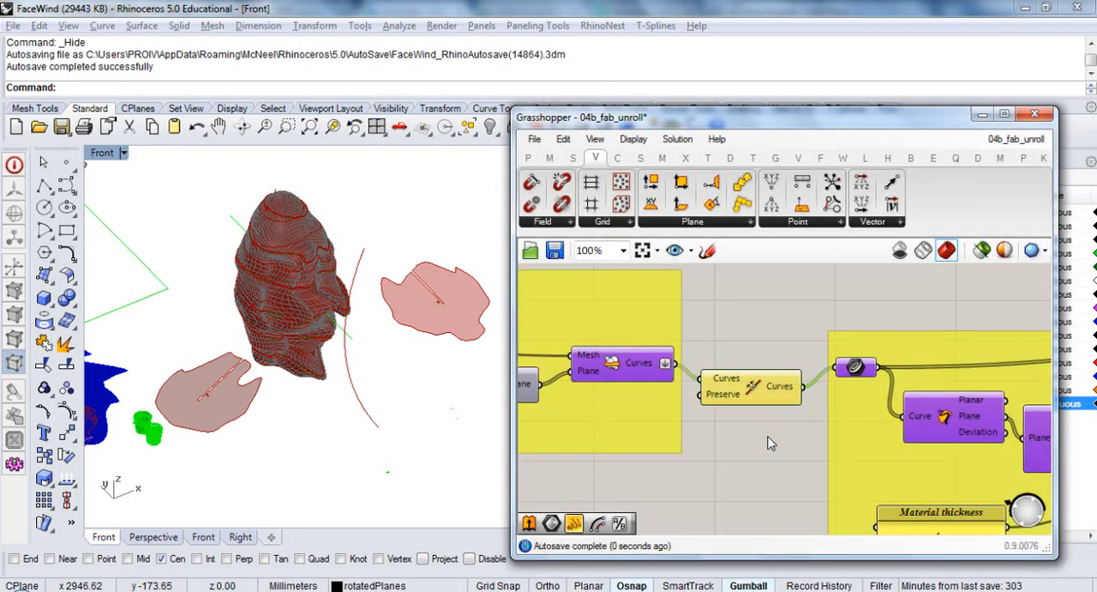
pyautogui.click(768, 436)
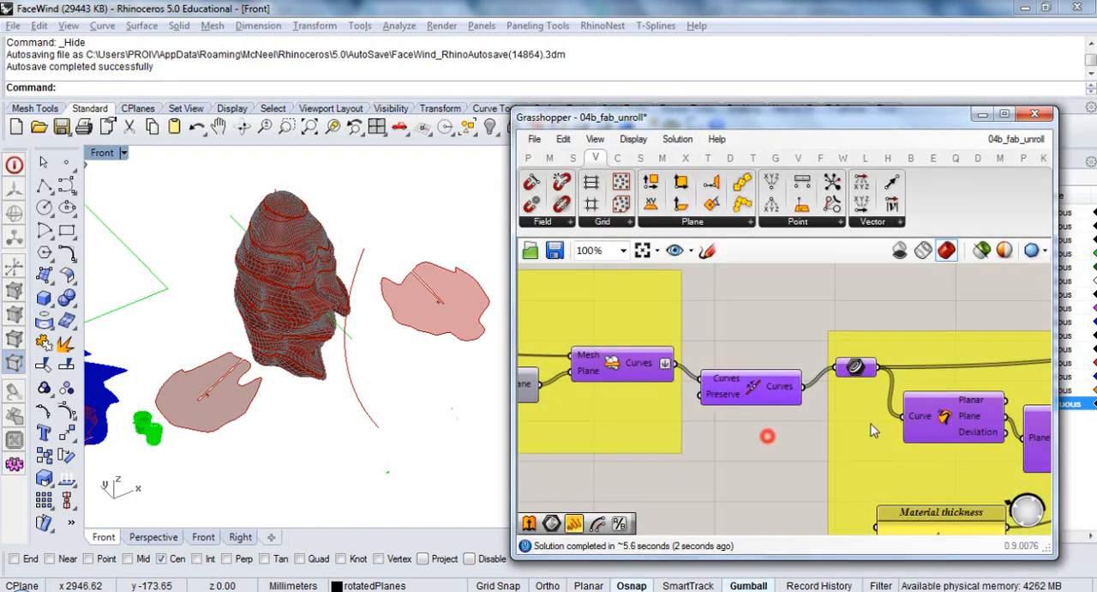
# Select the final Brep component of the extrusion group and inspect its extruded slices on the face mesh in the Rhino viewport
pyautogui.moveTo(871, 425); pyautogui.dragTo(596, 385, button='right')
pyautogui.scroll(-3, 636, 373)
pyautogui.moveTo(875, 388); pyautogui.dragTo(691, 392, button='right')
pyautogui.scroll(4, 735, 346)
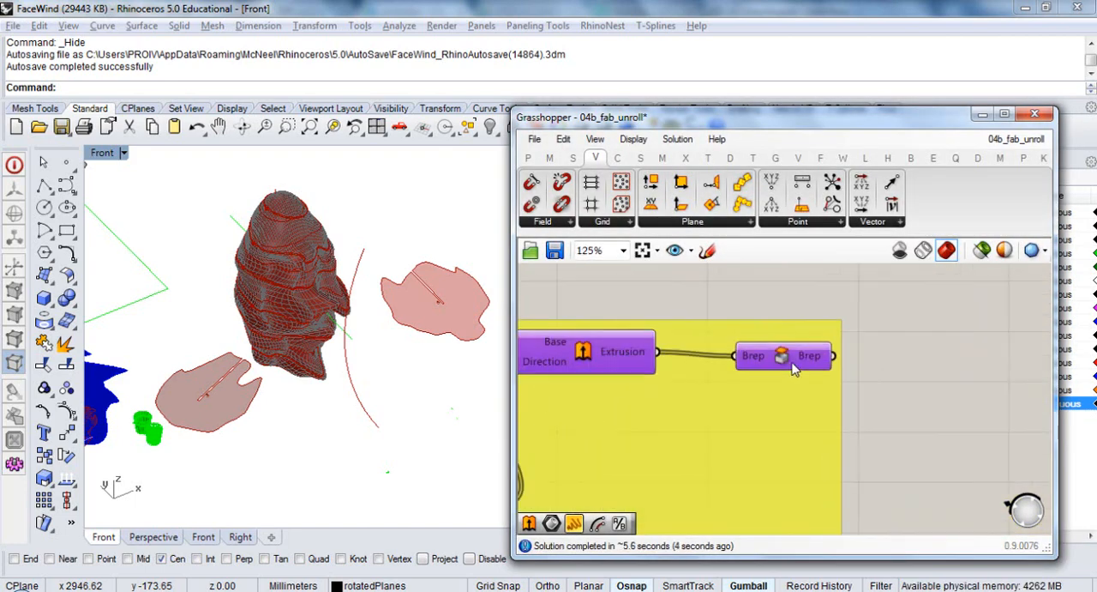
pyautogui.click(790, 363)
pyautogui.moveTo(275, 399)
pyautogui.mouseDown(button='right')
pyautogui.moveTo(246, 337)
pyautogui.moveTo(306, 347)
pyautogui.moveTo(328, 367)
pyautogui.moveTo(304, 385)
pyautogui.moveTo(311, 374)
pyautogui.moveTo(394, 392)
pyautogui.moveTo(318, 397)
pyautogui.moveTo(335, 404)
pyautogui.moveTo(316, 387)
pyautogui.moveTo(271, 383)
pyautogui.mouseUp(button='right')
pyautogui.scroll(6, 327, 360)
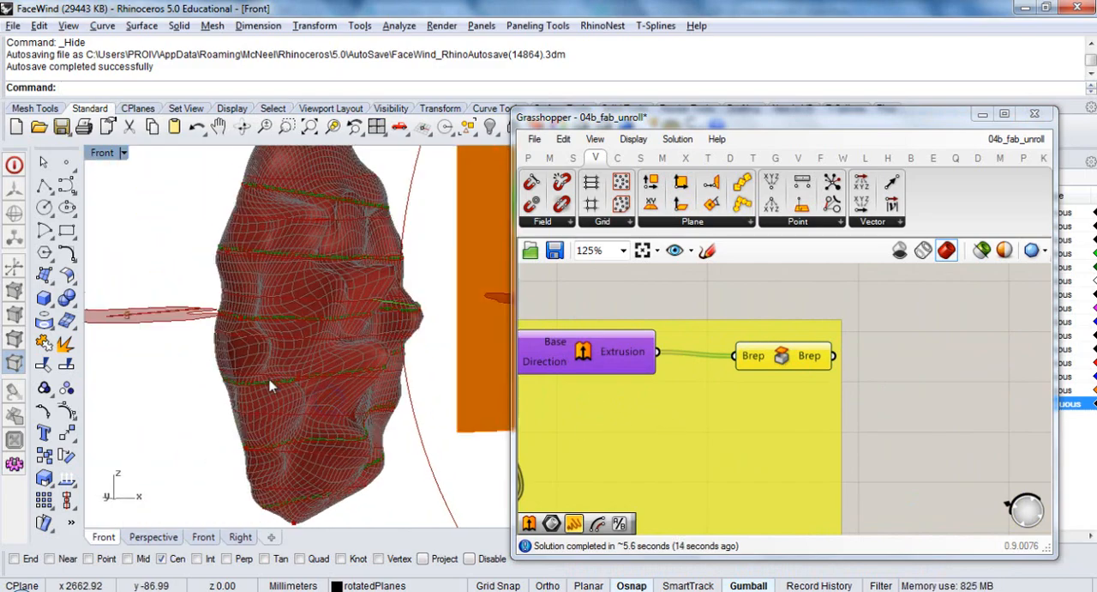
pyautogui.scroll(8, 273, 391)
pyautogui.scroll(2, 276, 401)
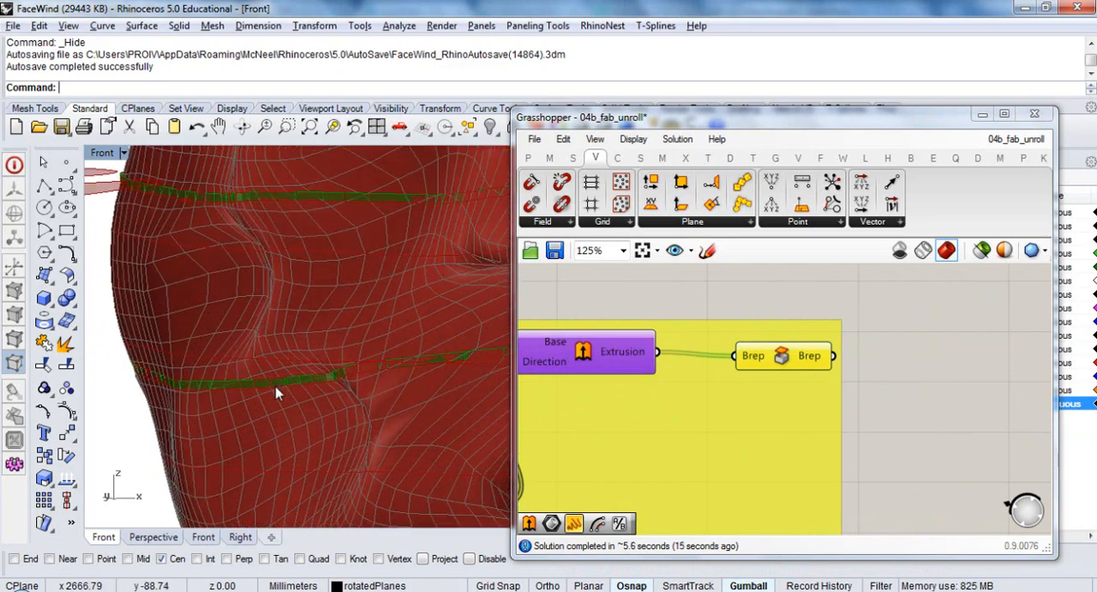
pyautogui.scroll(-2, 286, 386)
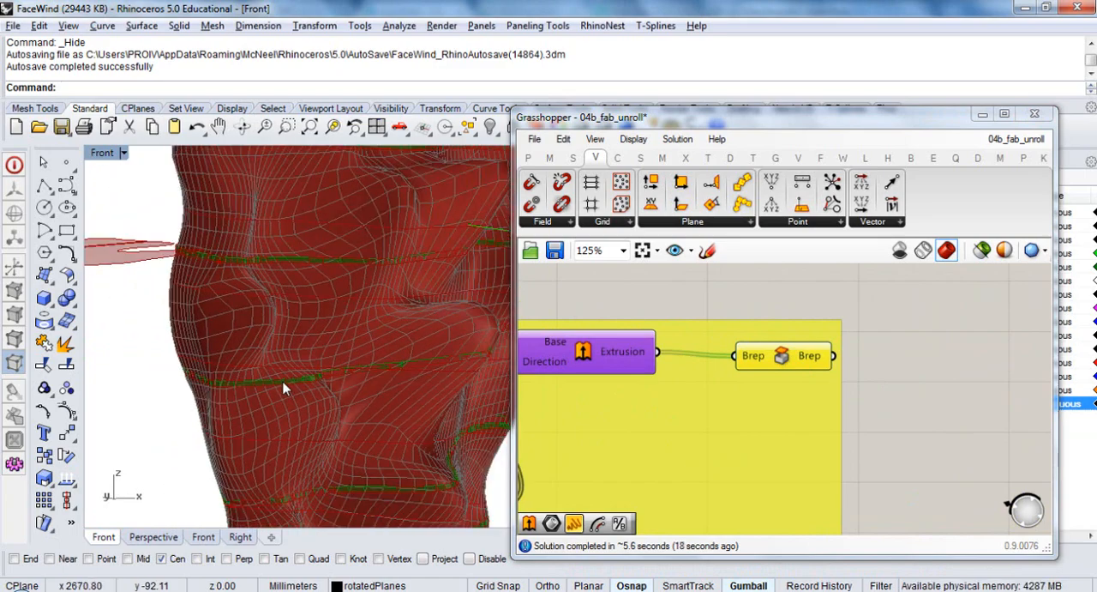
pyautogui.scroll(-2, 286, 389)
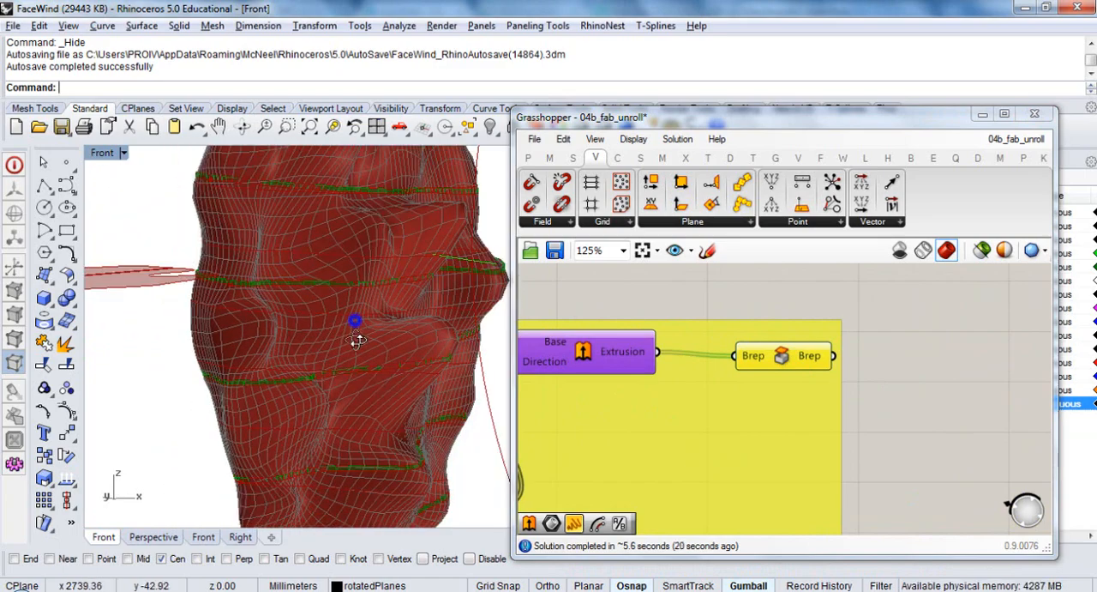
# Examine how the extruded slices are distributed over the whole face mesh in the Rhino viewport
pyautogui.scroll(-5, 345, 343)
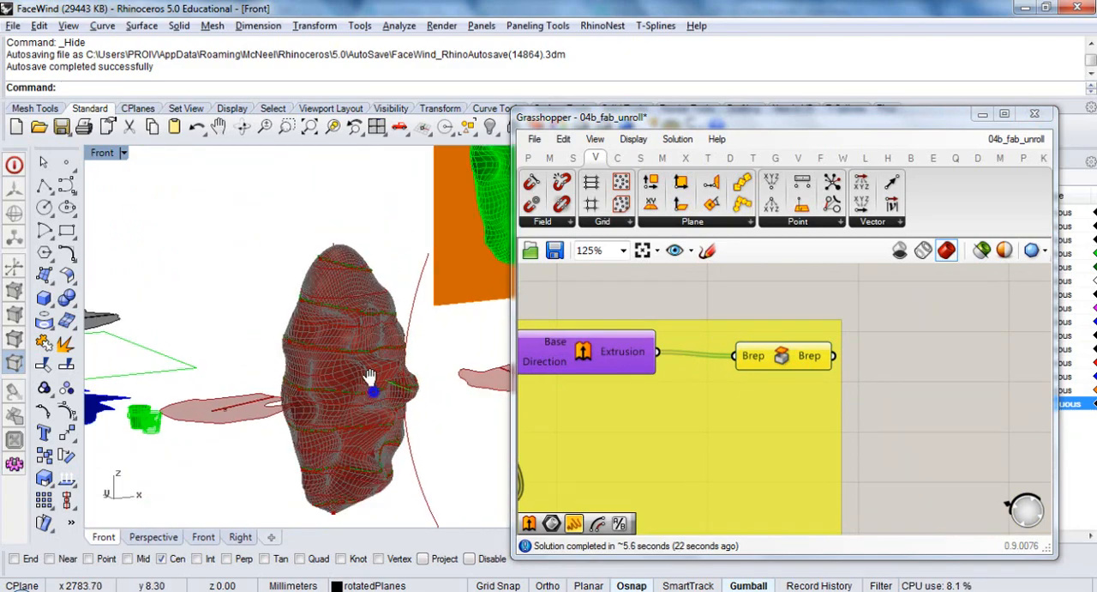
pyautogui.moveTo(372, 380); pyautogui.dragTo(362, 362, button='right')
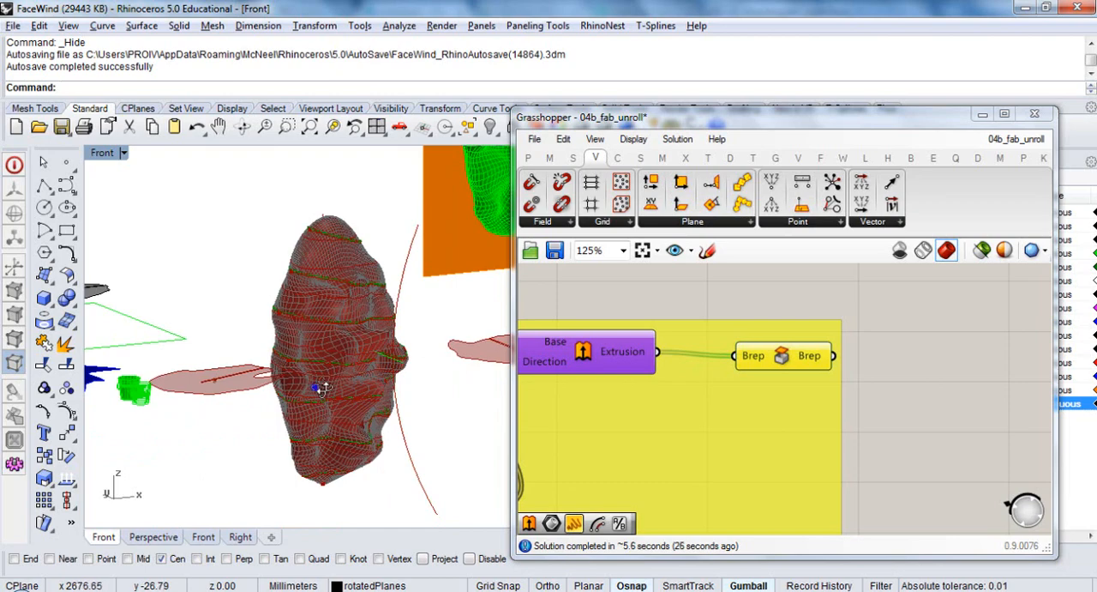
pyautogui.moveTo(318, 385); pyautogui.dragTo(456, 390, button='right')
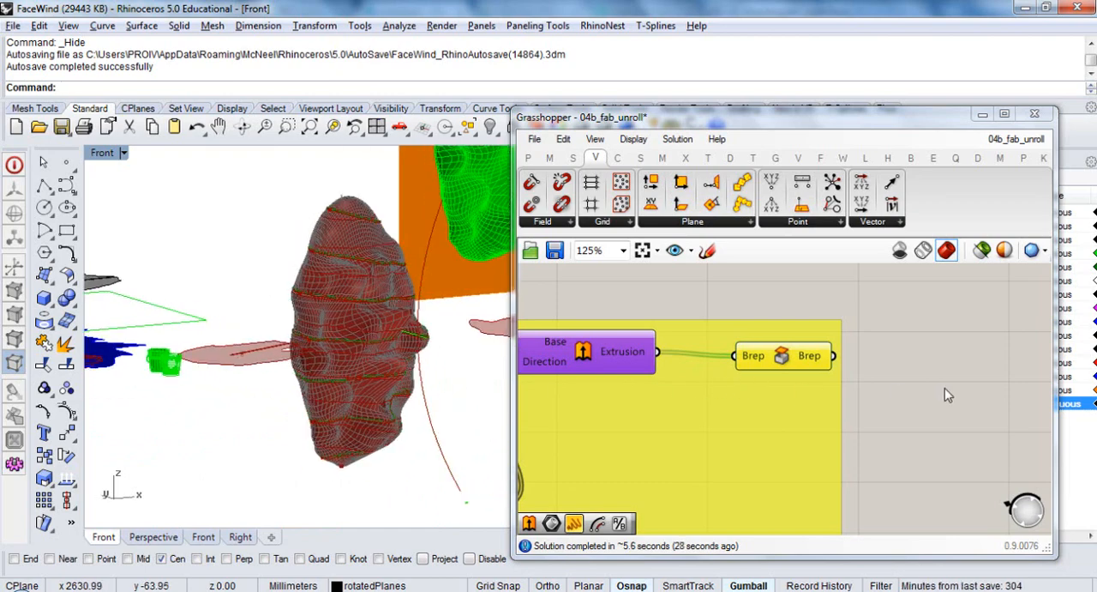
# Rearrange the Extrusion and final Brep components within the "Extruding rotated curves" group
pyautogui.scroll(-6, 857, 386)
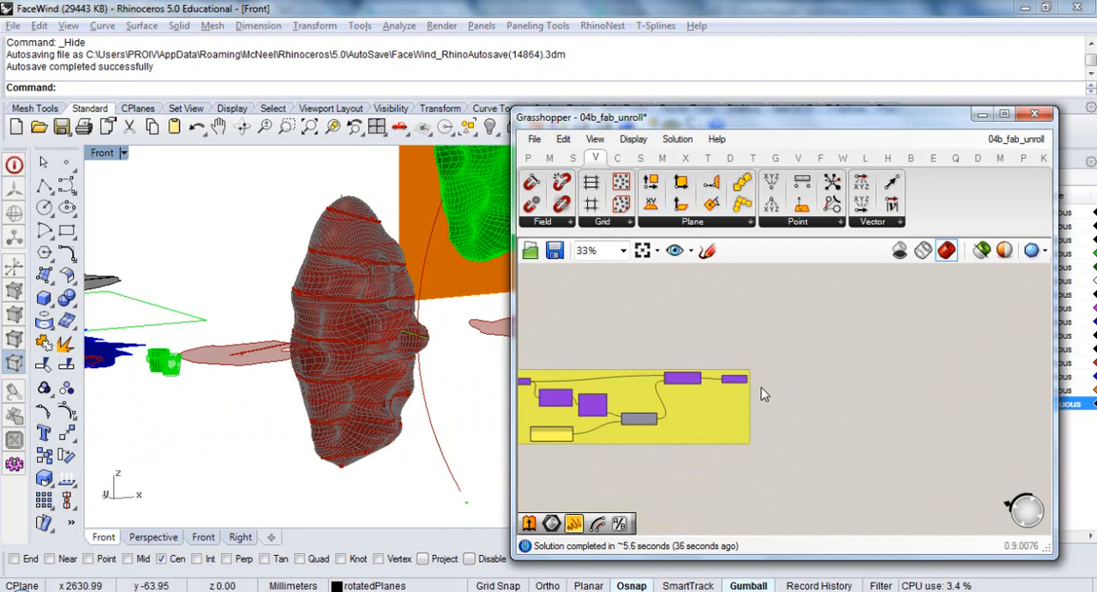
pyautogui.scroll(3, 765, 394)
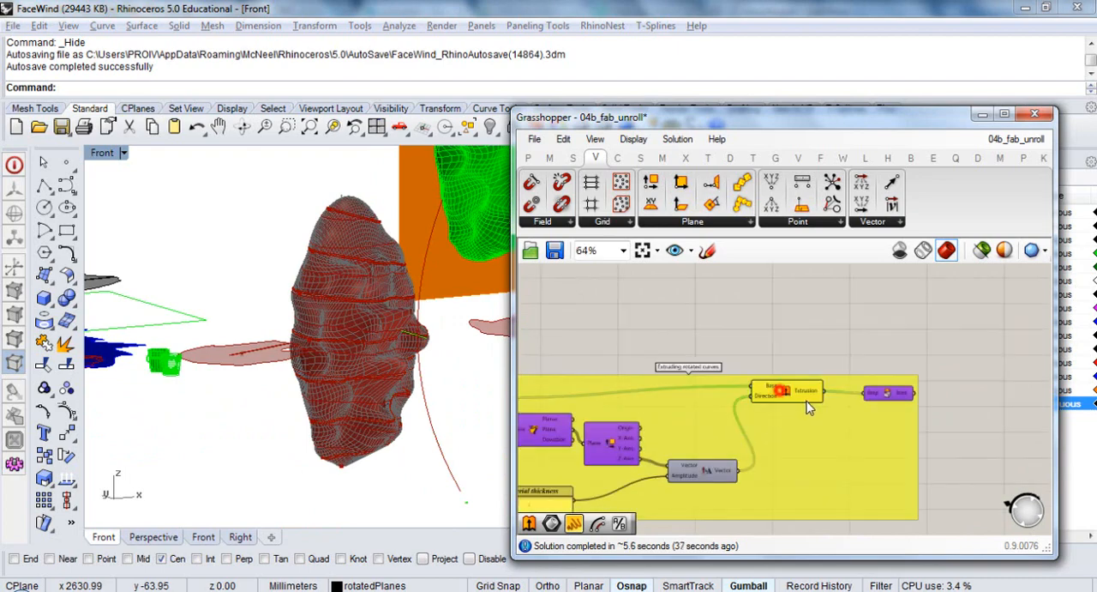
pyautogui.moveTo(806, 401); pyautogui.dragTo(809, 402)
pyautogui.moveTo(876, 392); pyautogui.dragTo(923, 401)
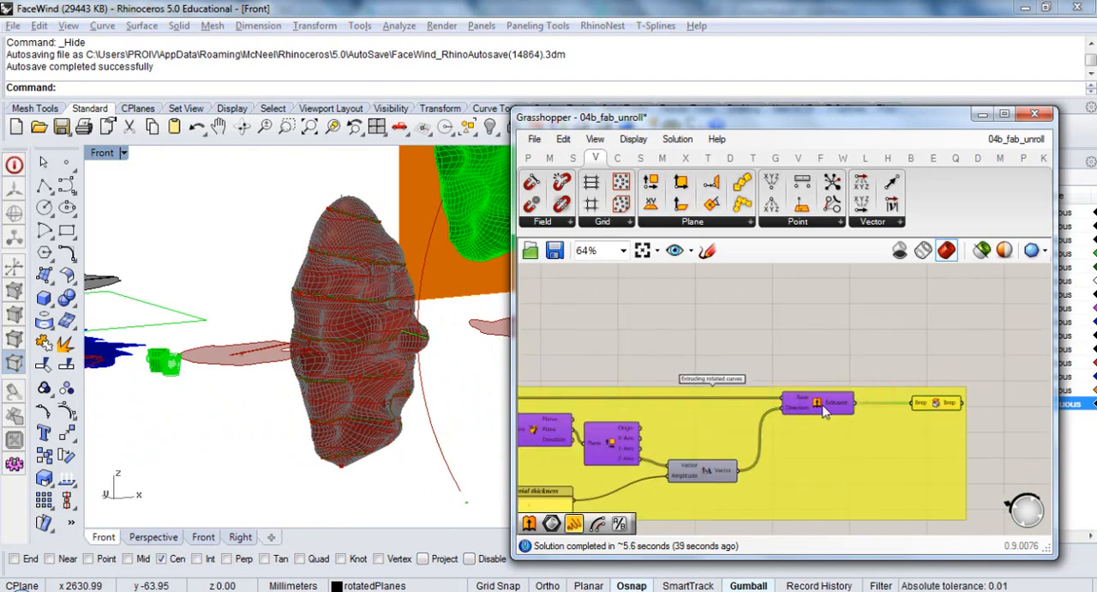
pyautogui.moveTo(821, 403); pyautogui.dragTo(860, 414)
pyautogui.click(814, 360)
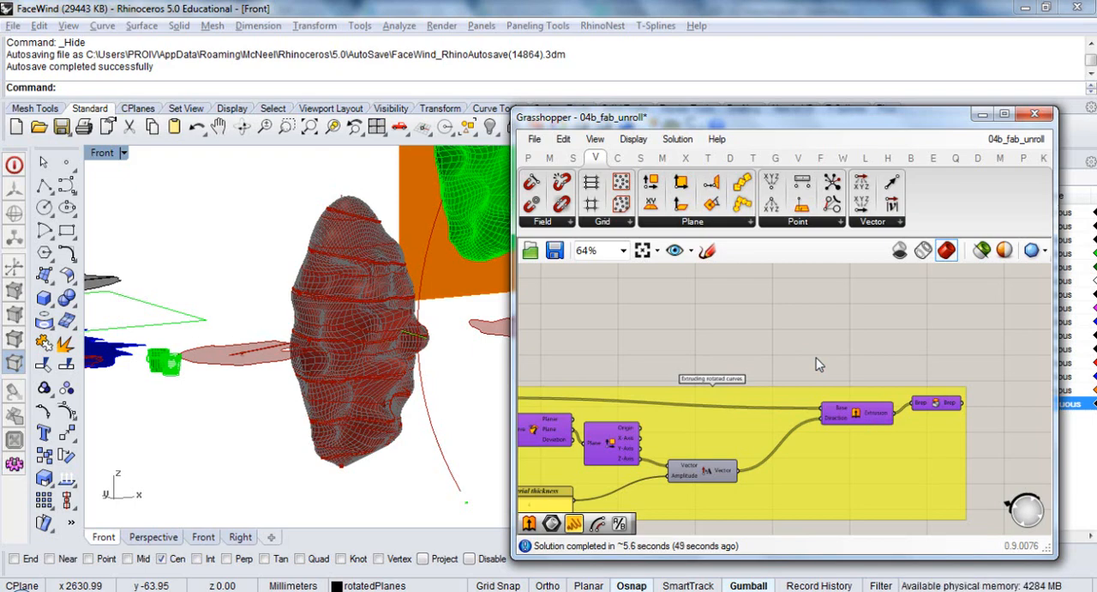
pyautogui.moveTo(859, 418); pyautogui.dragTo(806, 426)
pyautogui.moveTo(935, 406); pyautogui.dragTo(887, 420)
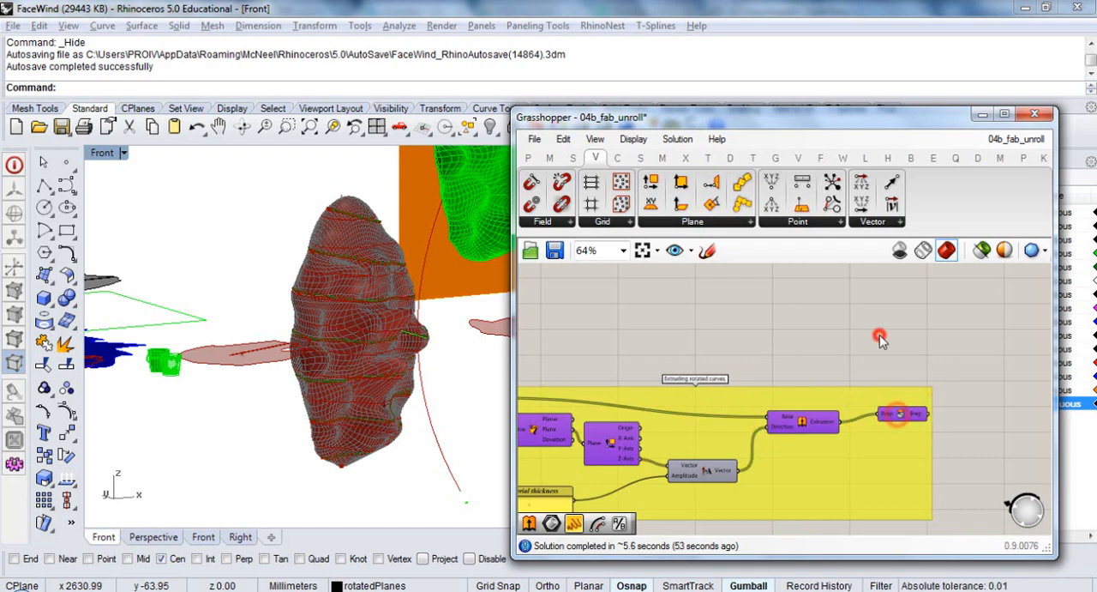
pyautogui.click(875, 343)
# Turn off the preview of the Extrusion, the plane deconstruction and the Planar components in the extrusion group
pyautogui.click(795, 421)
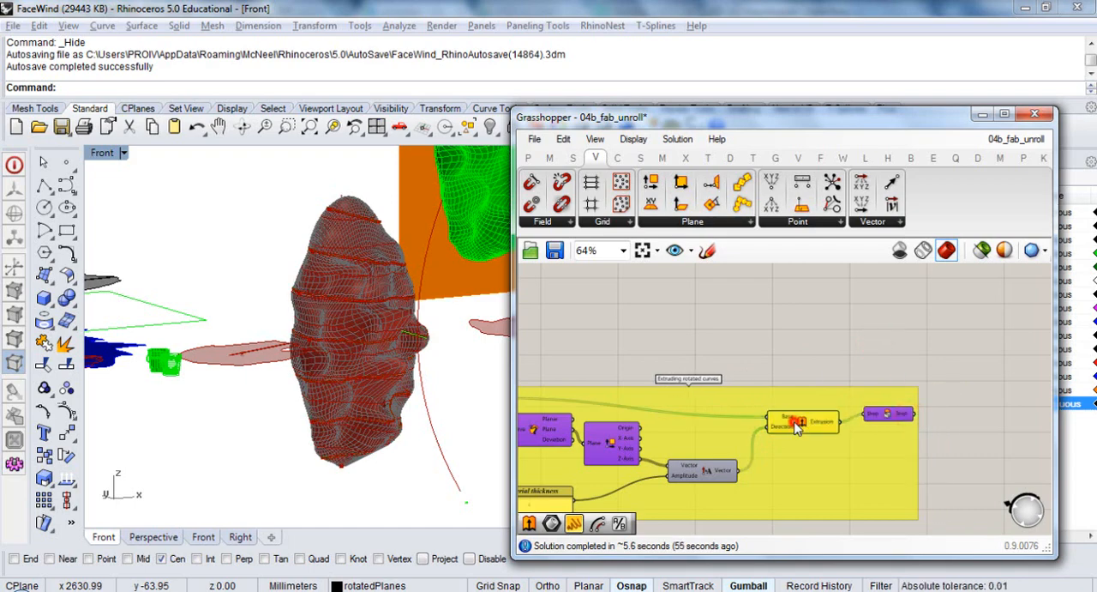
pyautogui.hotkey('ctrl', 'q')
pyautogui.moveTo(647, 447); pyautogui.dragTo(769, 432, button='right')
pyautogui.click(735, 426)
pyautogui.hotkey('ctrl', 'q')
pyautogui.click(650, 416)
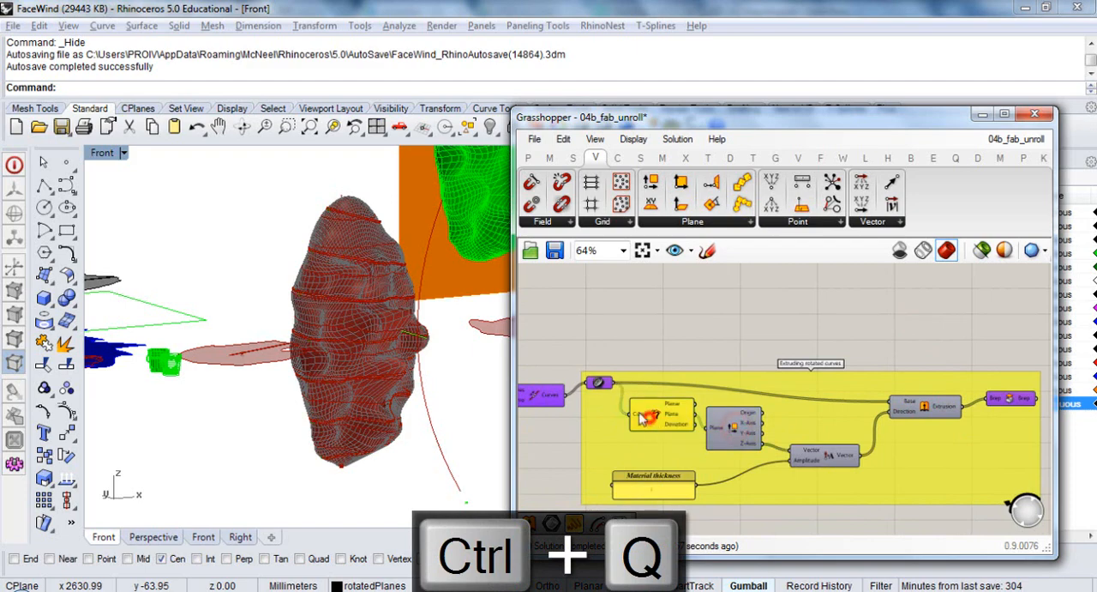
pyautogui.hotkey('ctrl', 'q')
pyautogui.click(645, 323)
# Turn off the preview of the Join Curves component and the extrusion group's Curve parameter
pyautogui.moveTo(583, 395); pyautogui.dragTo(730, 383, button='right')
pyautogui.click(668, 388)
pyautogui.hotkey('ctrl', 'q')
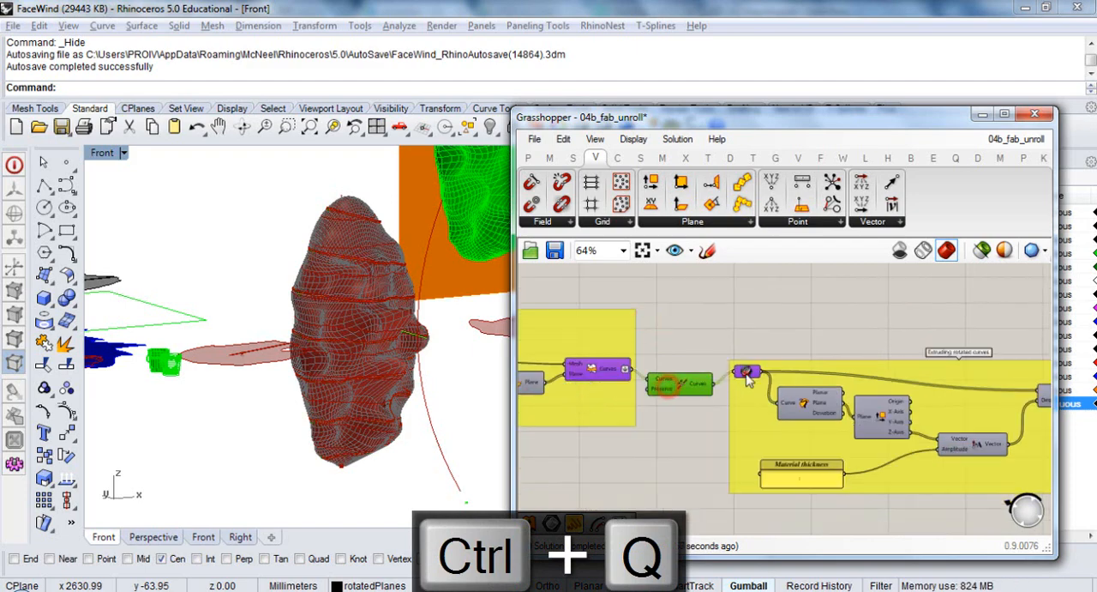
pyautogui.click(746, 370)
pyautogui.hotkey('ctrl', 'q')
pyautogui.click(603, 368)
pyautogui.click(766, 318)
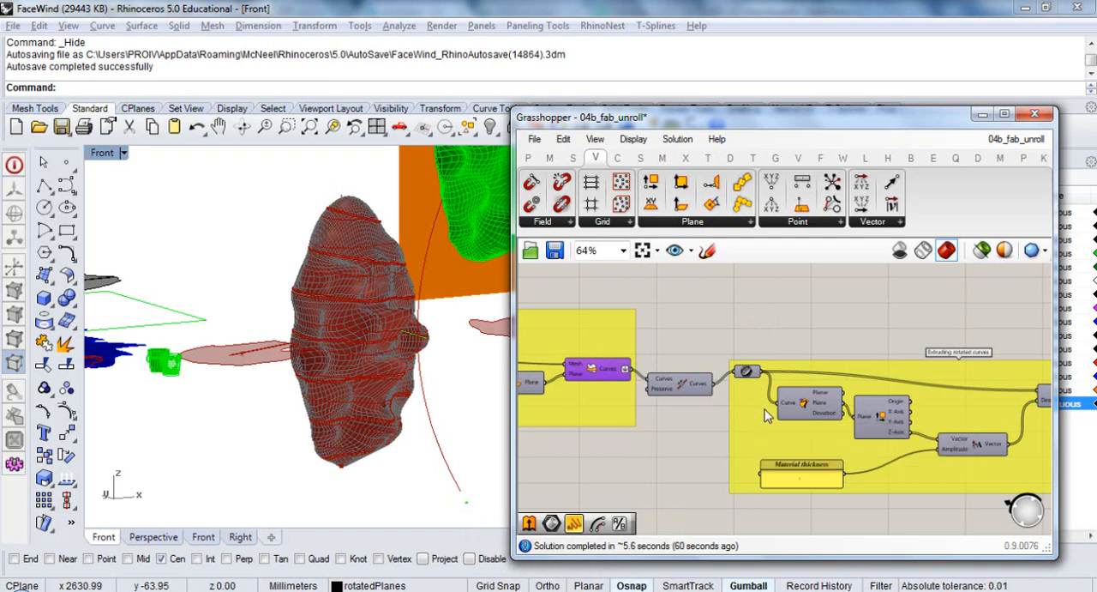
# Select the final Brep component and compare its extruded slices with the face mesh and guide curve in Rhino
pyautogui.moveTo(762, 407); pyautogui.dragTo(581, 382, button='right')
pyautogui.scroll(4, 890, 384)
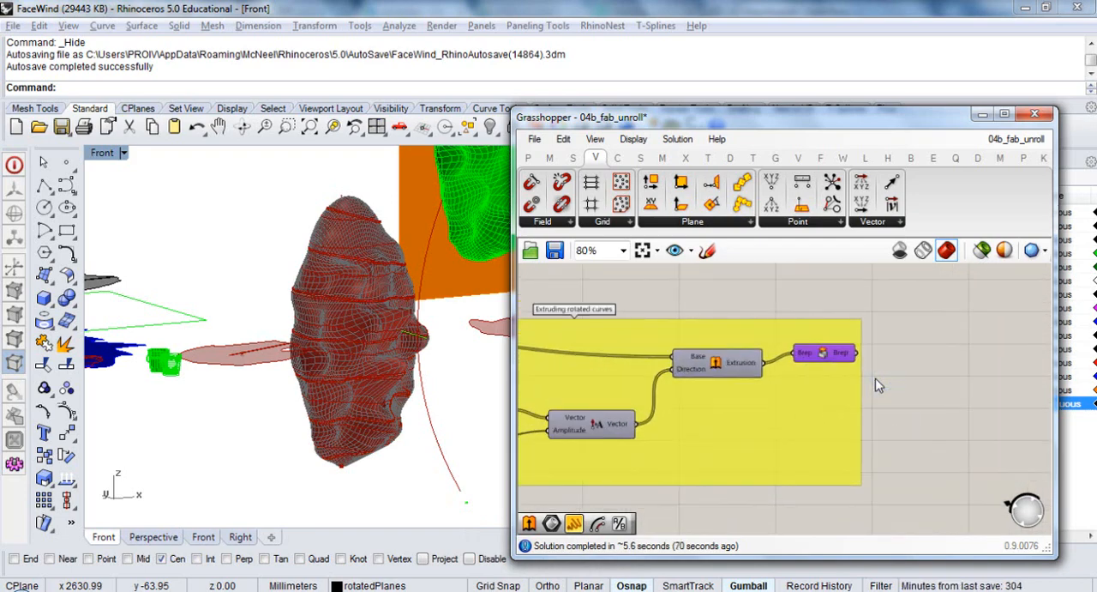
pyautogui.moveTo(363, 457); pyautogui.dragTo(366, 457, button='right')
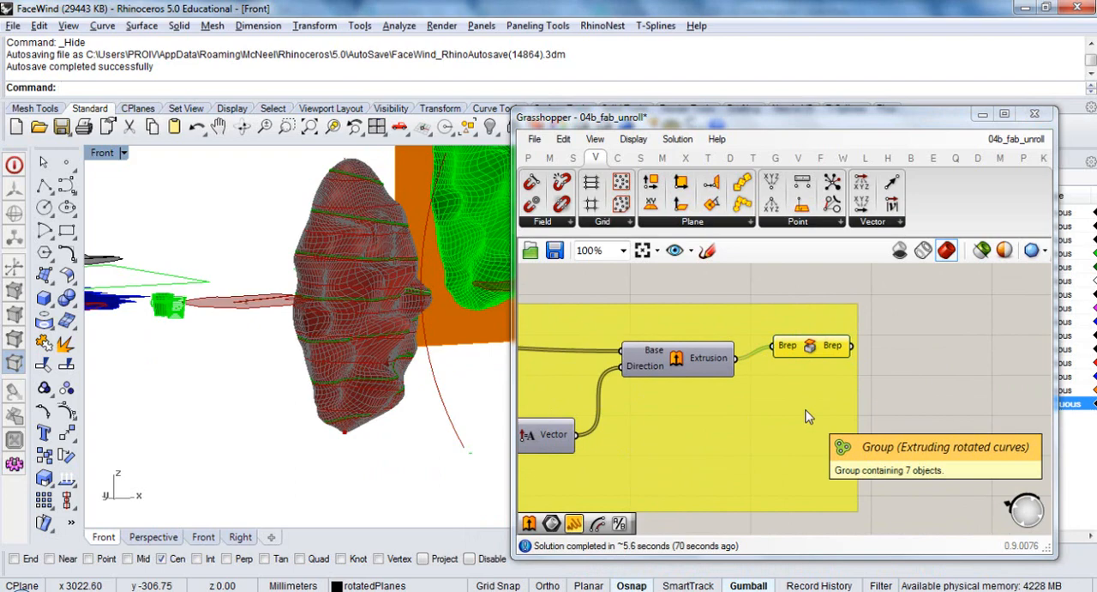
pyautogui.click(927, 404)
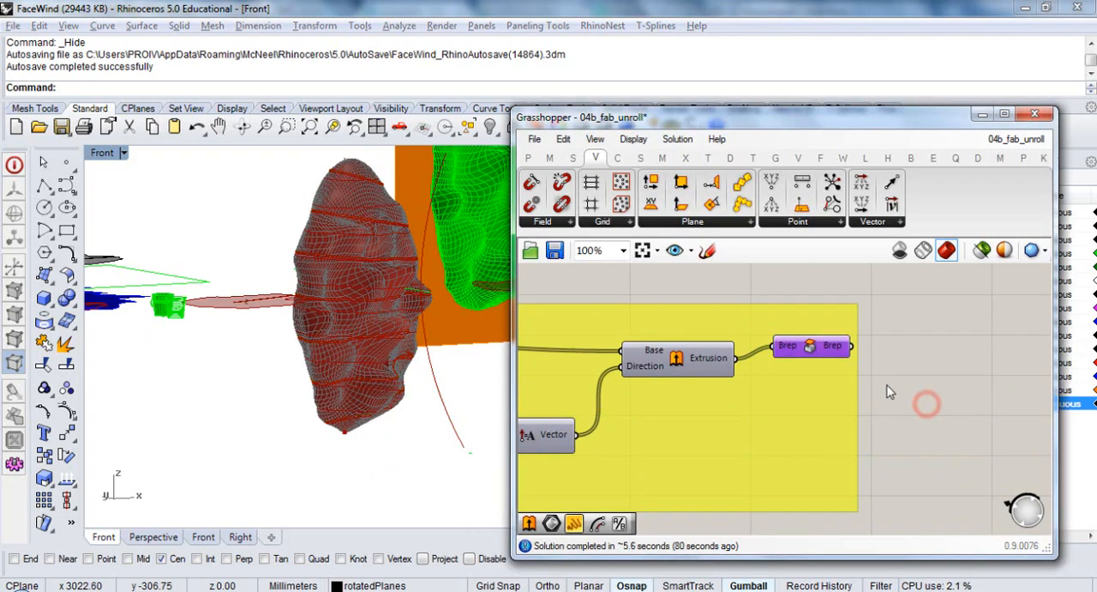
pyautogui.moveTo(442, 370); pyautogui.dragTo(380, 399, button='right')
pyautogui.click(814, 353)
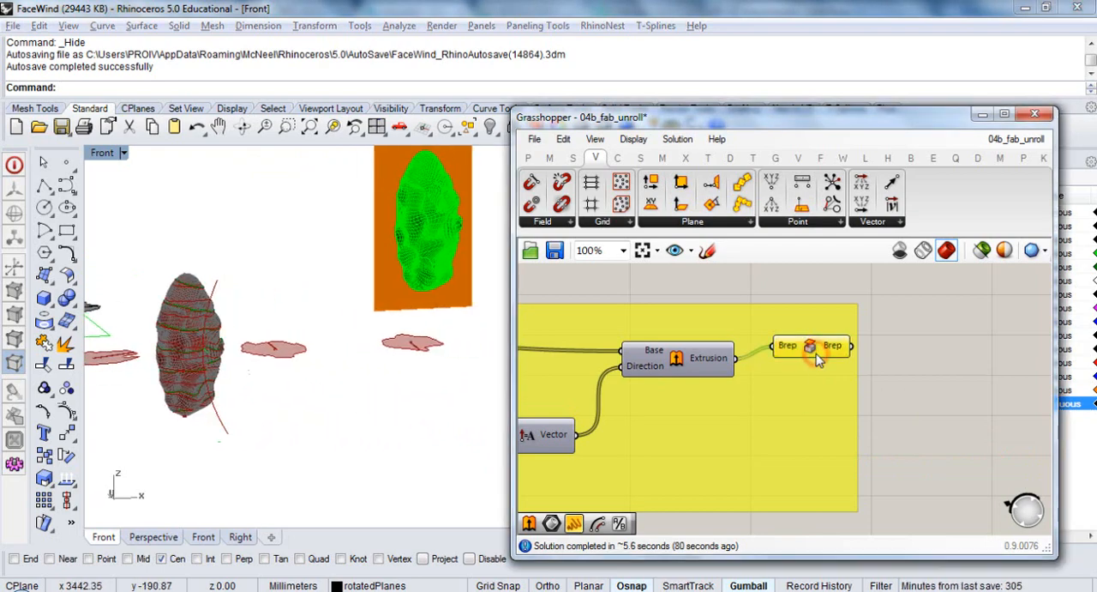
pyautogui.click(1001, 364)
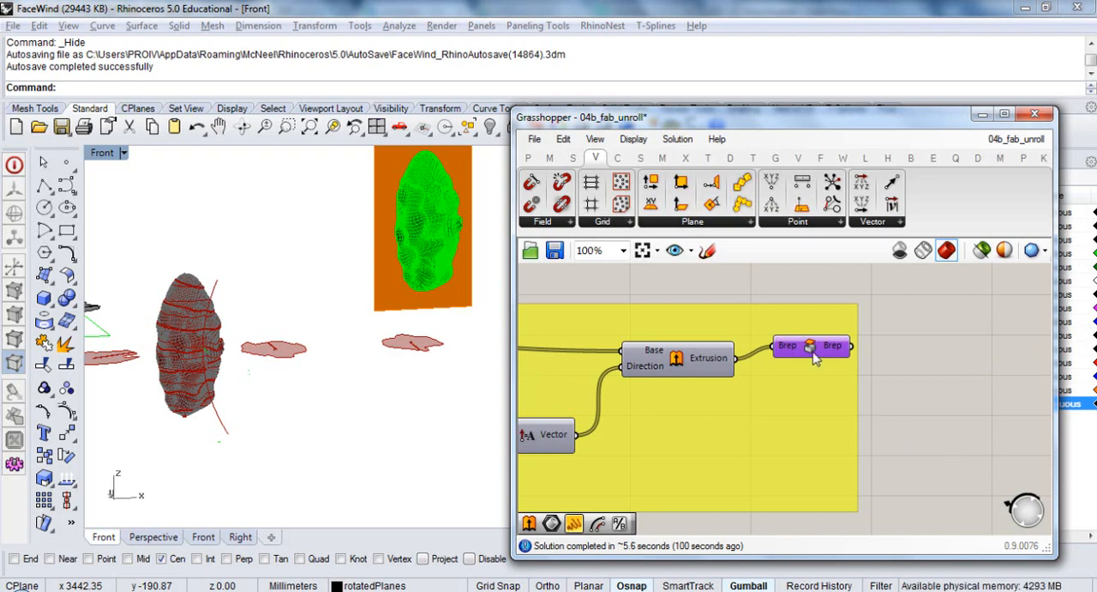
pyautogui.moveTo(810, 346); pyautogui.dragTo(805, 353)
pyautogui.click(897, 352)
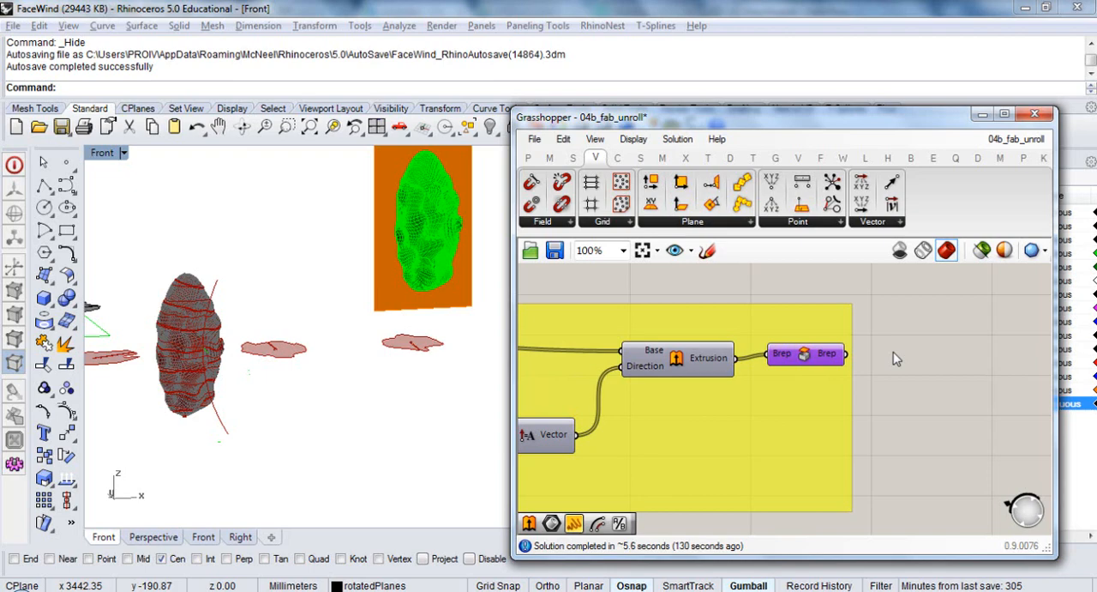
pyautogui.click(916, 362)
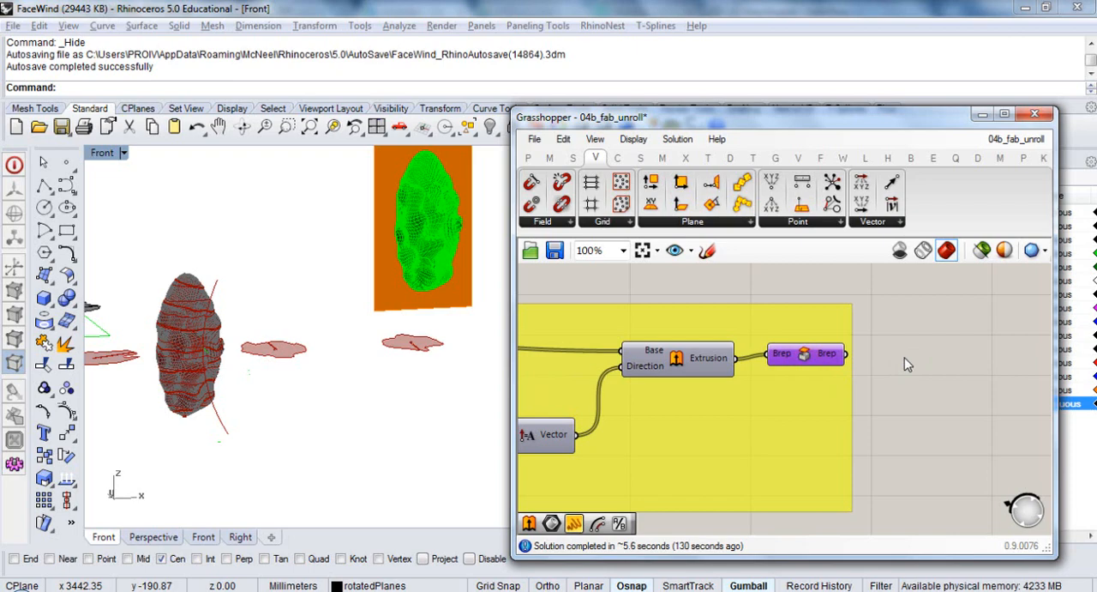
pyautogui.moveTo(266, 378); pyautogui.dragTo(315, 404, button='right')
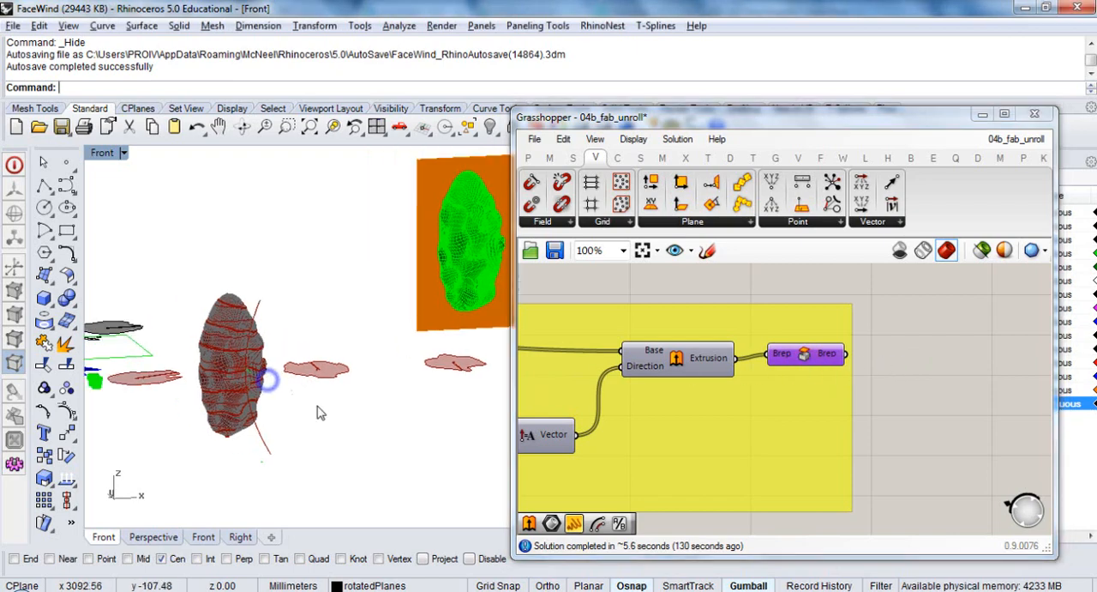
pyautogui.scroll(4, 210, 381)
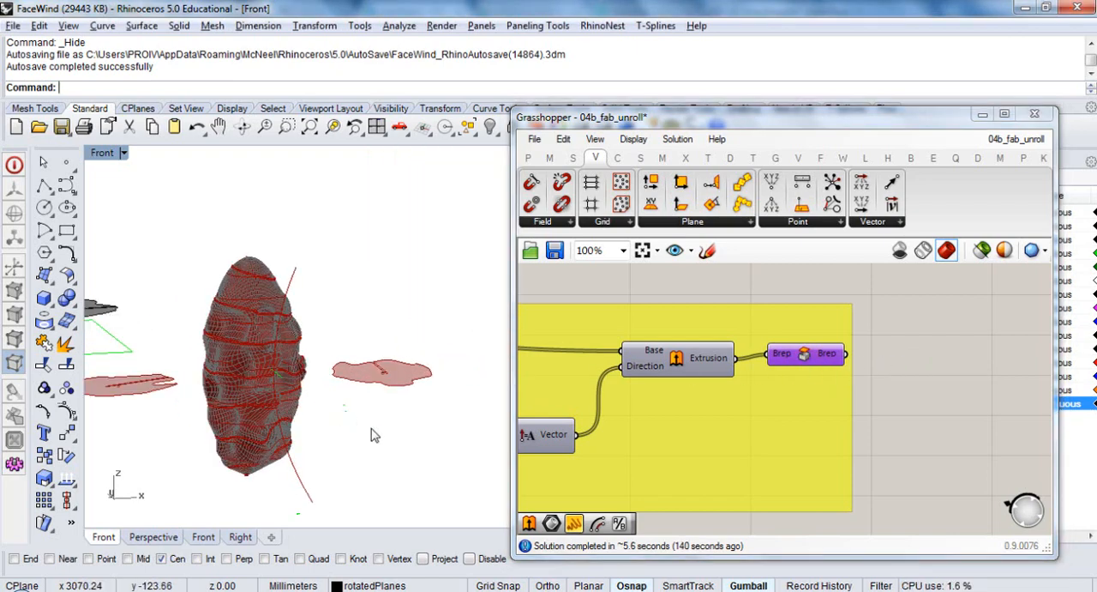
pyautogui.moveTo(370, 426); pyautogui.dragTo(341, 401, button='right')
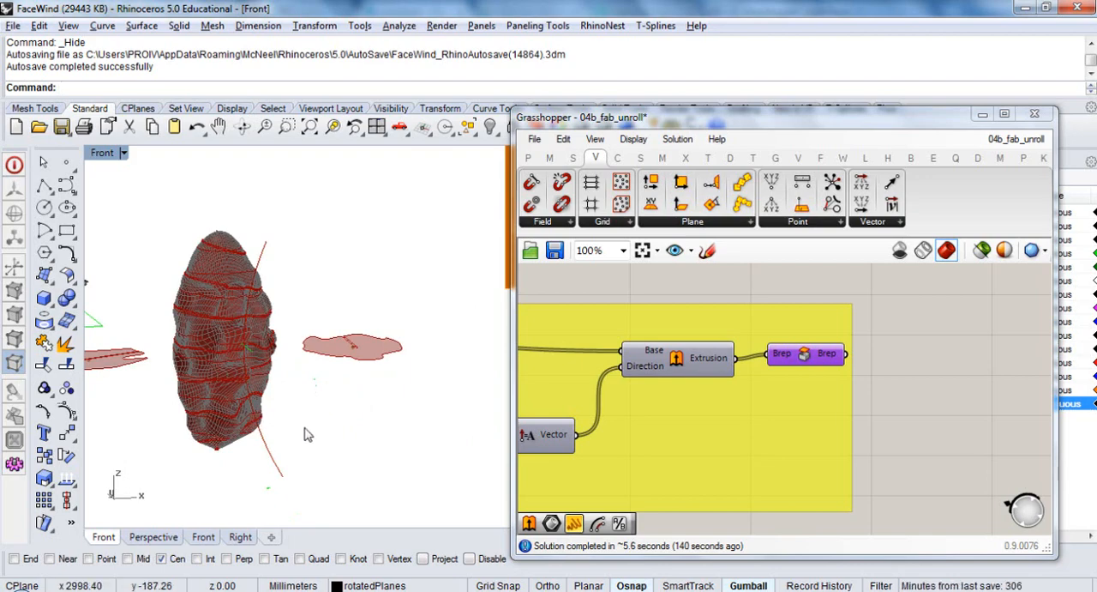
# Highlight the final Brep's slices and move the guide curve horizontally into the face mesh in Rhino
pyautogui.click(805, 353)
pyautogui.moveTo(286, 373); pyautogui.dragTo(379, 382, button='right')
pyautogui.scroll(6, 302, 394)
pyautogui.click(307, 409)
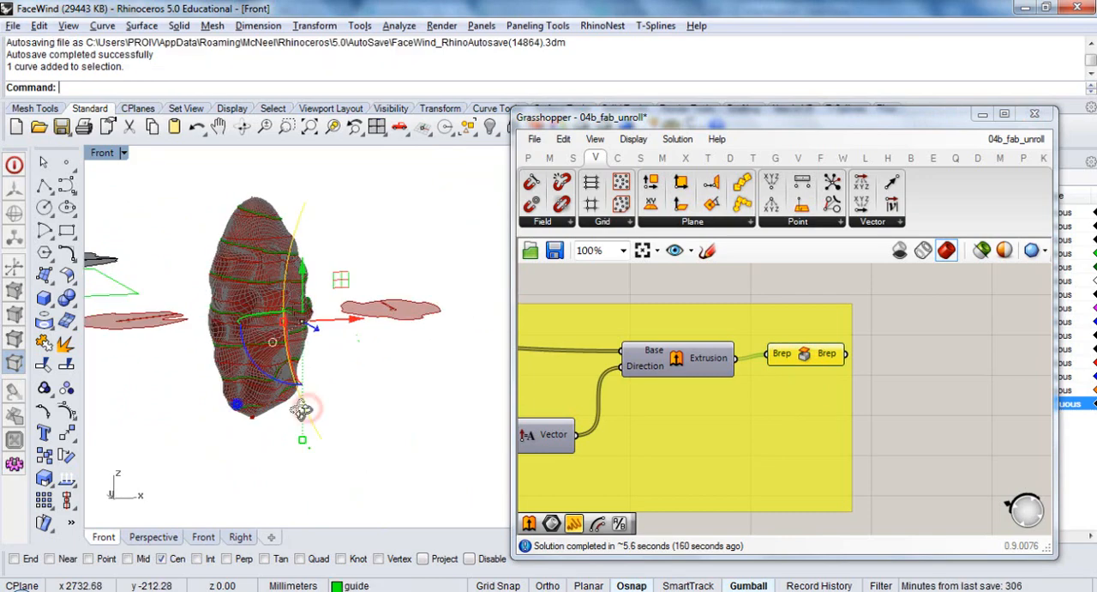
pyautogui.moveTo(305, 401); pyautogui.dragTo(402, 461, button='right')
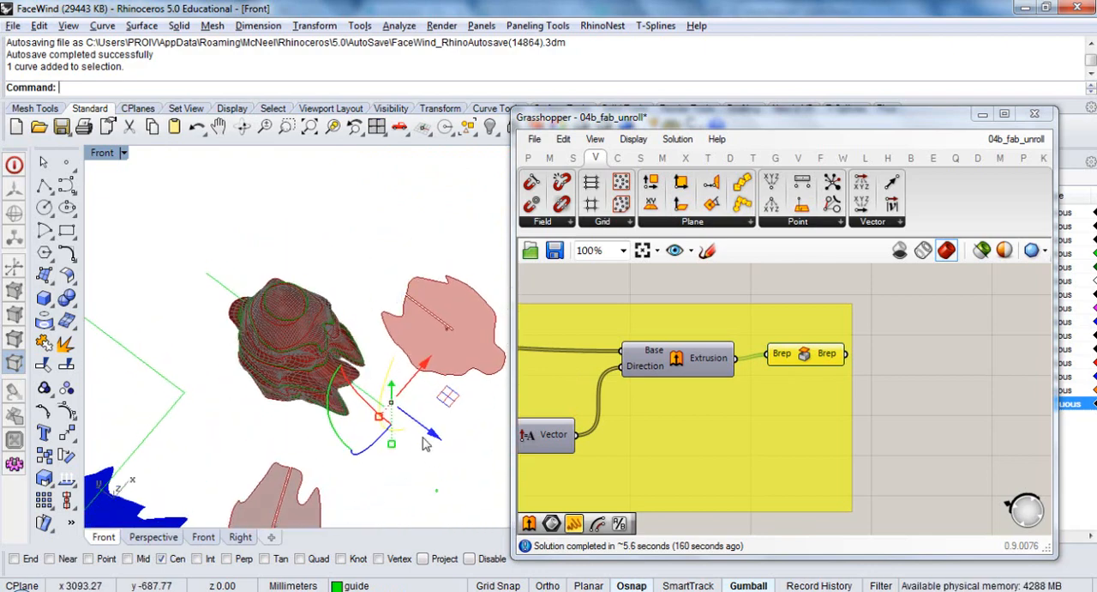
pyautogui.moveTo(433, 433); pyautogui.dragTo(350, 367)
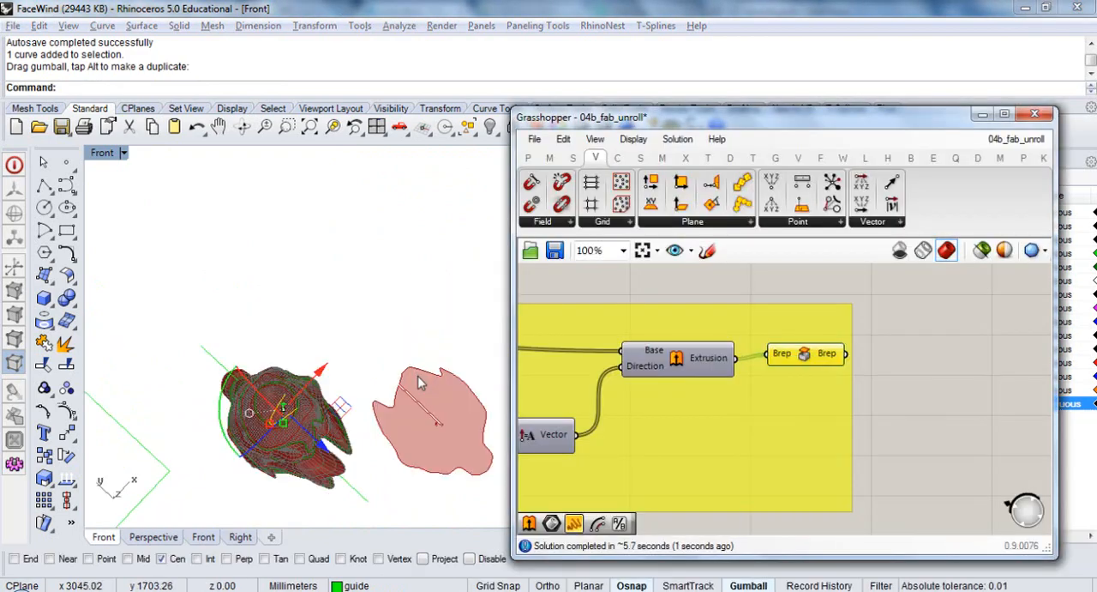
# Zoom to the selected guide curve from above, nudge it slightly within the face mesh and review the updated slices
pyautogui.moveTo(380, 417)
pyautogui.mouseDown(button='right')
pyautogui.moveTo(341, 397)
pyautogui.moveTo(311, 352)
pyautogui.moveTo(286, 215)
pyautogui.moveTo(387, 414)
pyautogui.mouseUp(button='right')
pyautogui.moveTo(387, 414); pyautogui.dragTo(377, 170, button='right')
pyautogui.write('zs')
pyautogui.press('Return')
pyautogui.scroll(3, 313, 412)
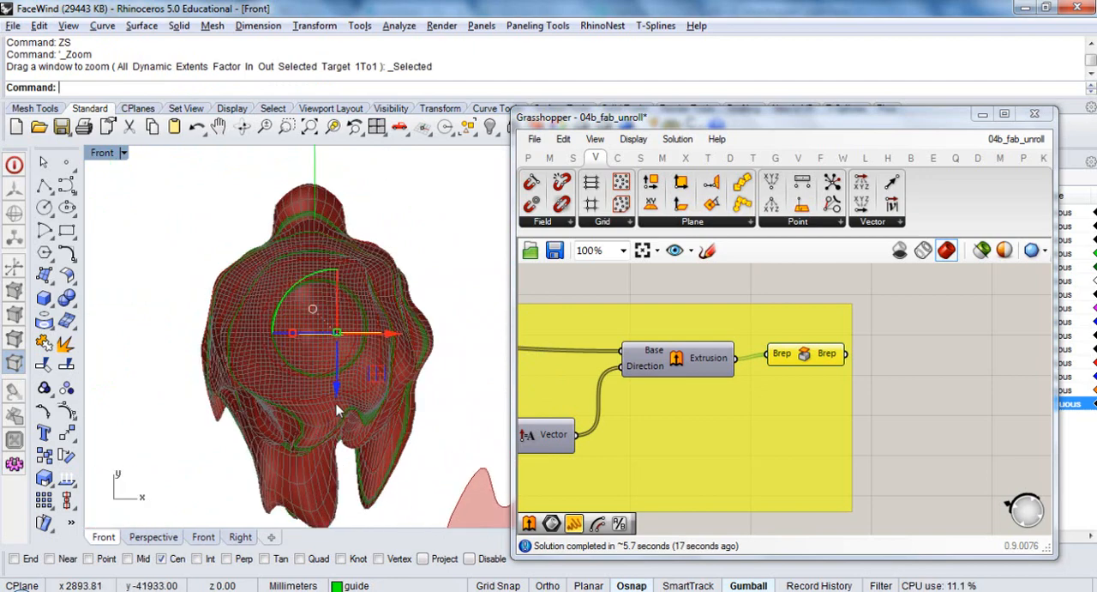
pyautogui.moveTo(335, 388); pyautogui.dragTo(334, 378)
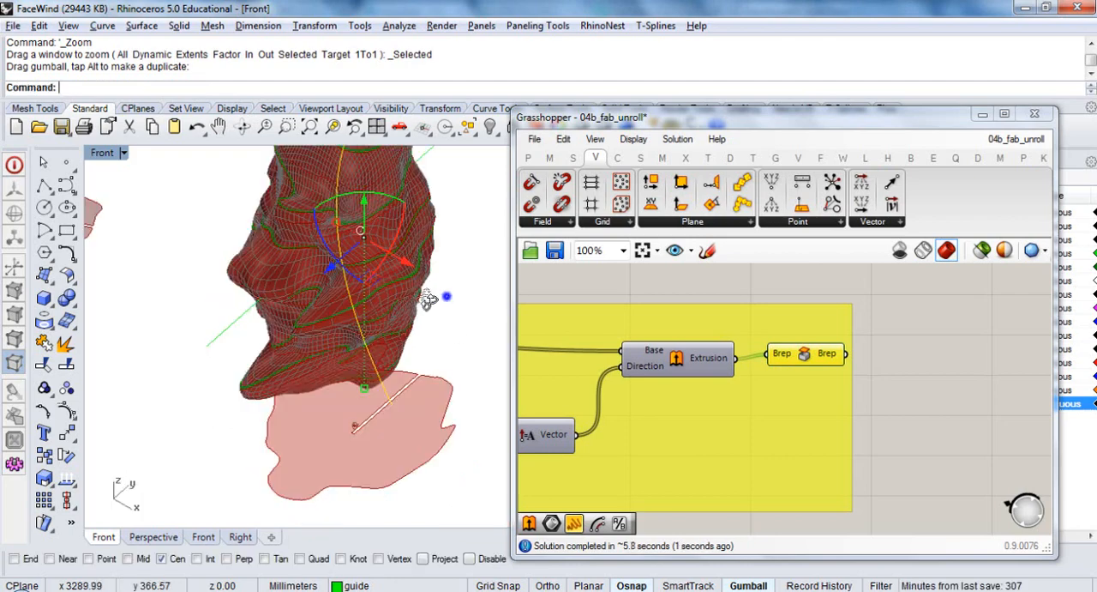
pyautogui.scroll(-6, 428, 298)
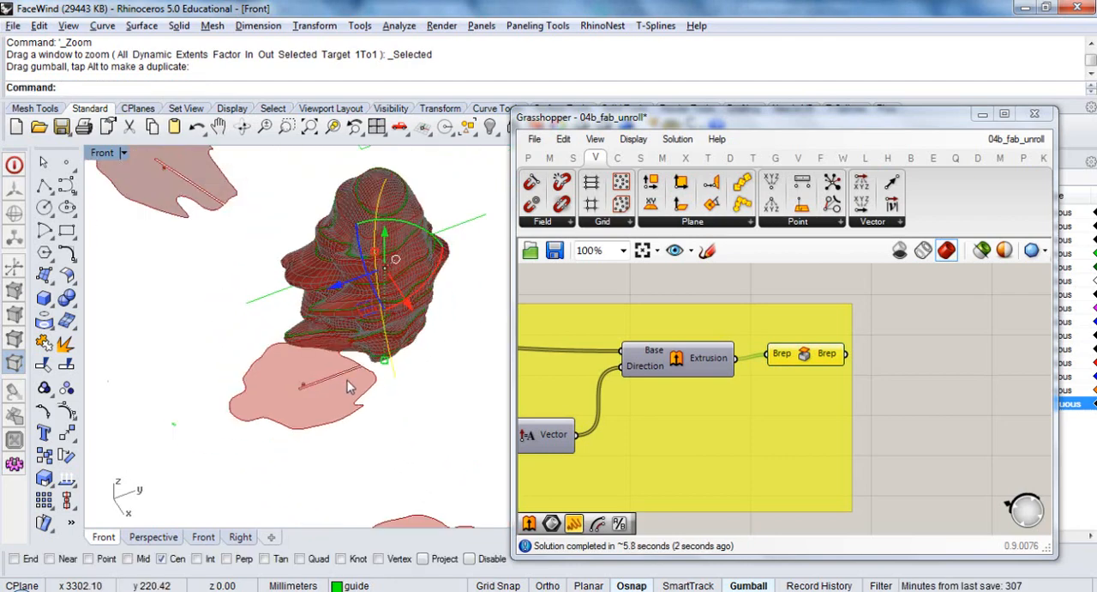
pyautogui.moveTo(442, 369); pyautogui.dragTo(482, 350, button='right')
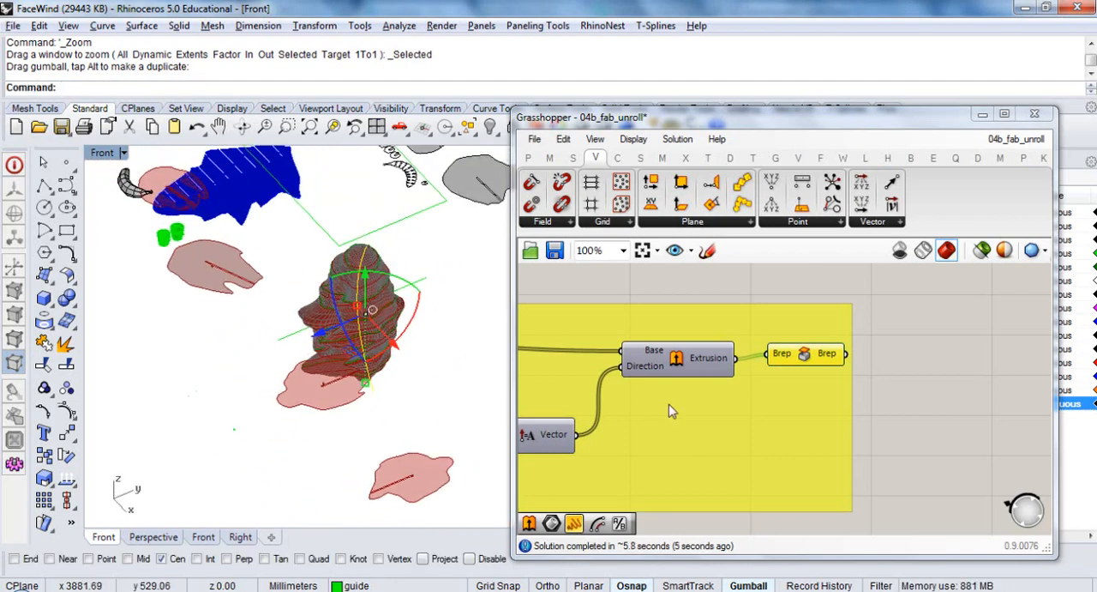
# Add a Brep | Curve intersection component beside the extrusion group and wire the final Brep output into its Brep input
pyautogui.moveTo(846, 400); pyautogui.dragTo(736, 384, button='right')
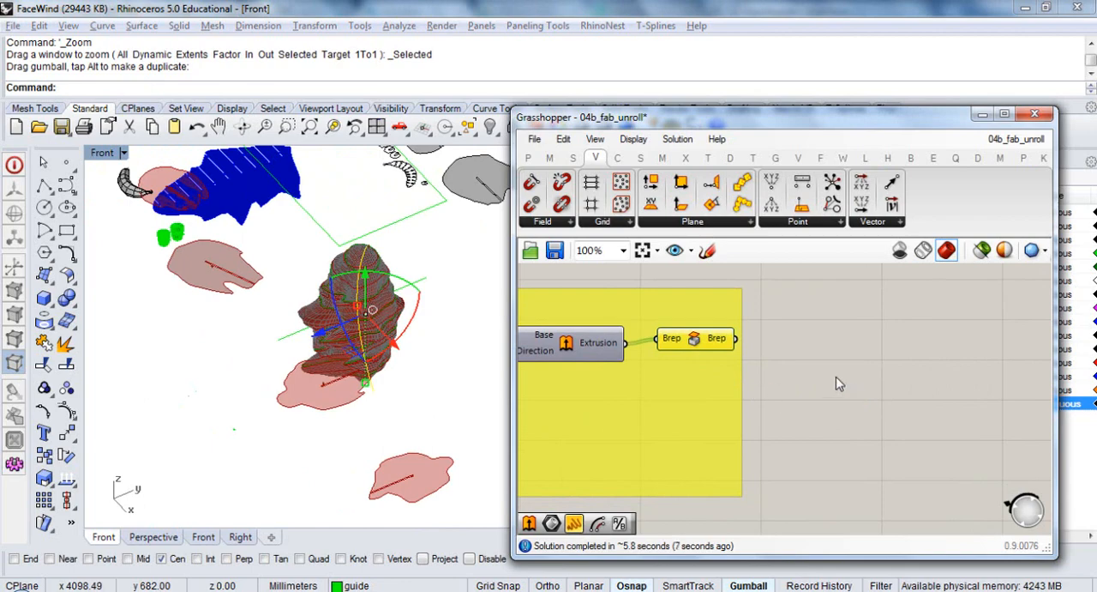
pyautogui.scroll(-5, 836, 378)
pyautogui.scroll(4, 762, 341)
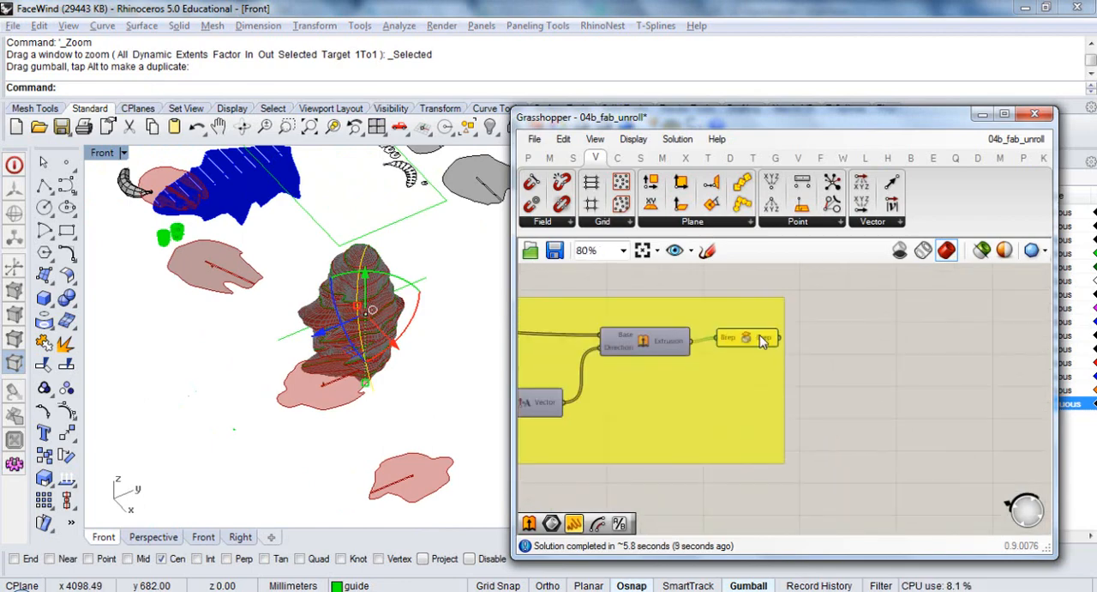
pyautogui.moveTo(944, 382); pyautogui.dragTo(771, 376, button='right')
pyautogui.doubleClick(772, 377)
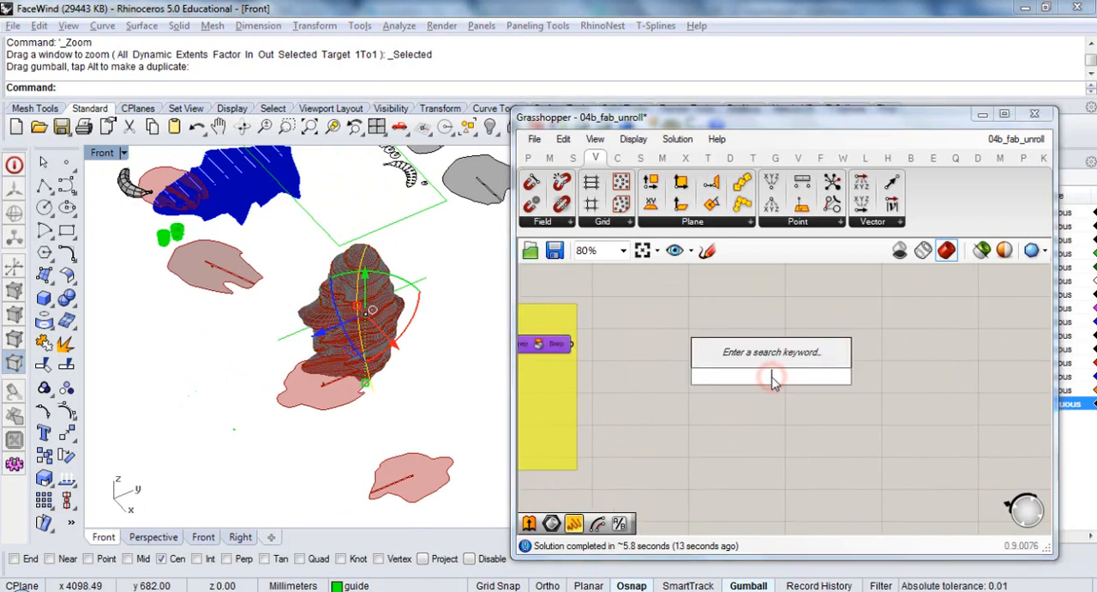
pyautogui.click(684, 158)
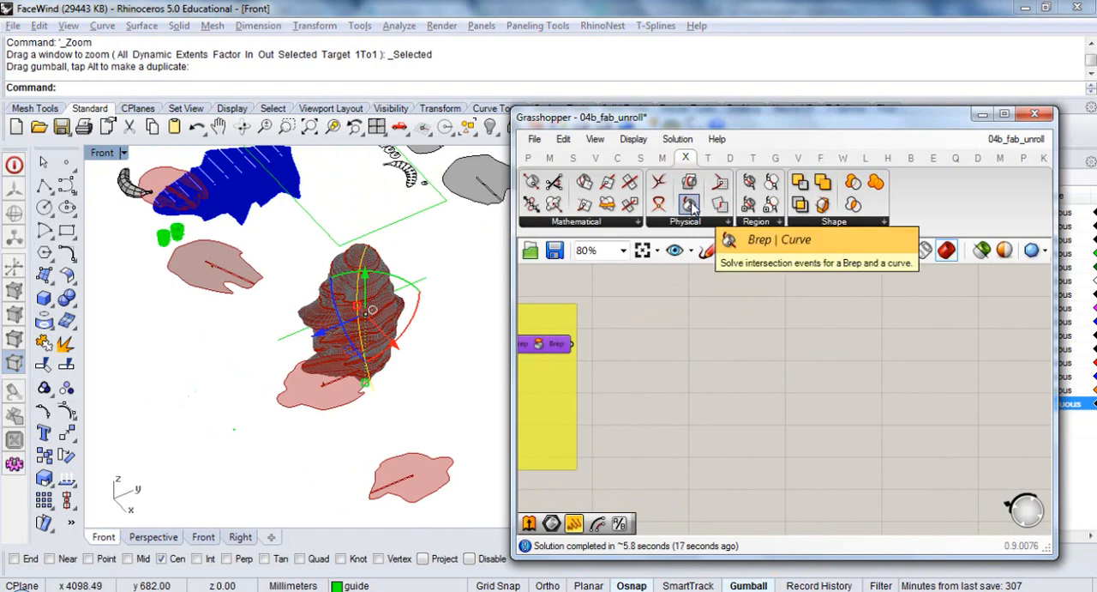
pyautogui.moveTo(691, 205); pyautogui.dragTo(718, 380)
pyautogui.moveTo(705, 380); pyautogui.dragTo(780, 379, button='right')
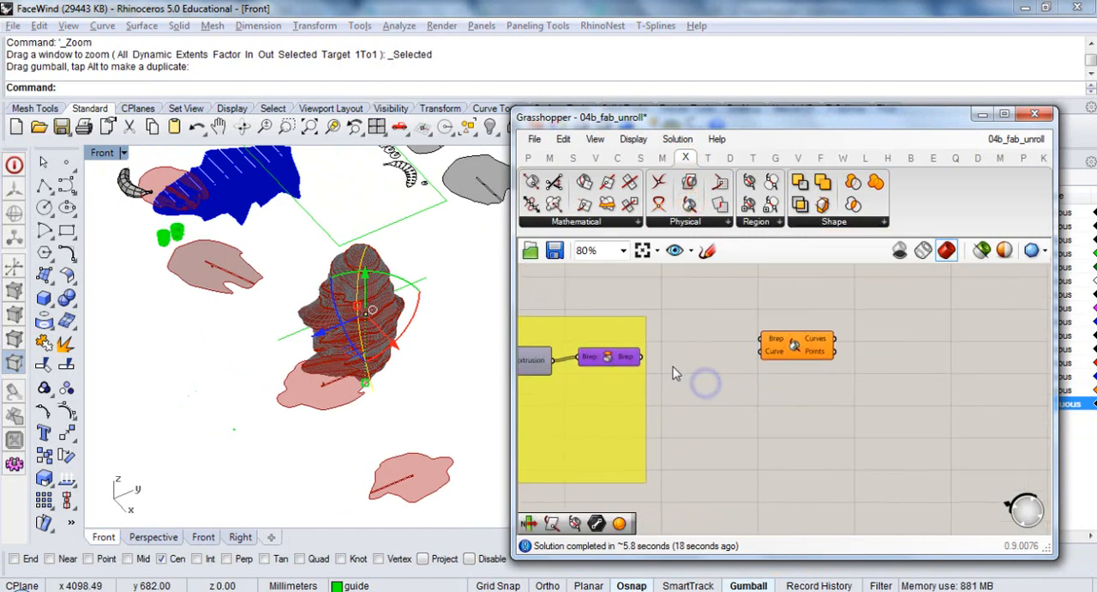
pyautogui.moveTo(738, 341); pyautogui.dragTo(887, 405)
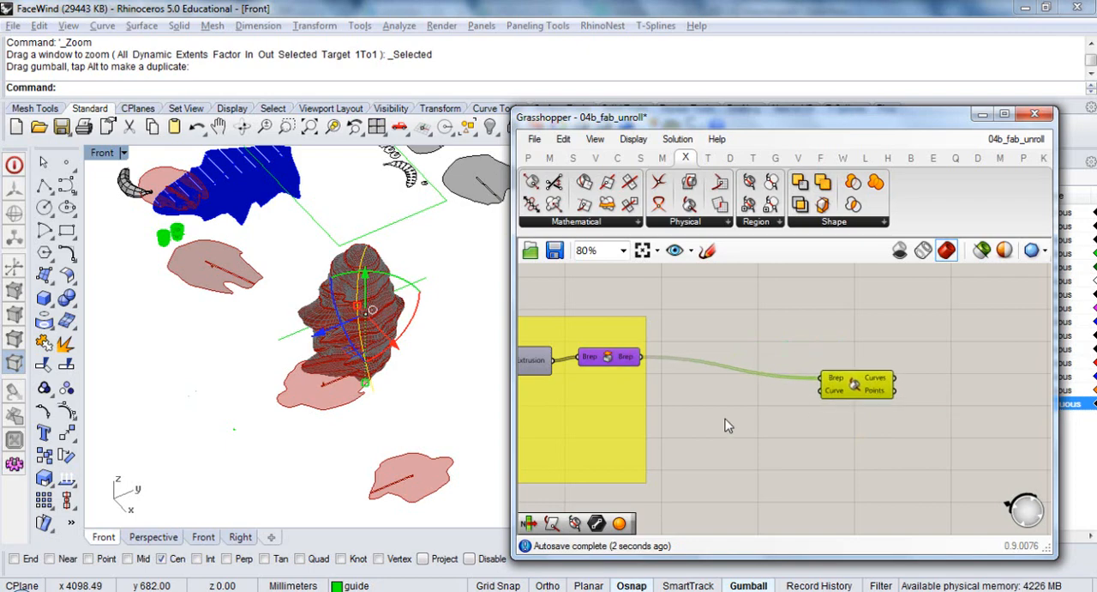
# Wire the guide curve parameter from the first group into the Brep | Curve component's Curve input and reposition the component above the extrusion group
pyautogui.scroll(-5, 771, 403)
pyautogui.moveTo(775, 380); pyautogui.dragTo(781, 380, button='right')
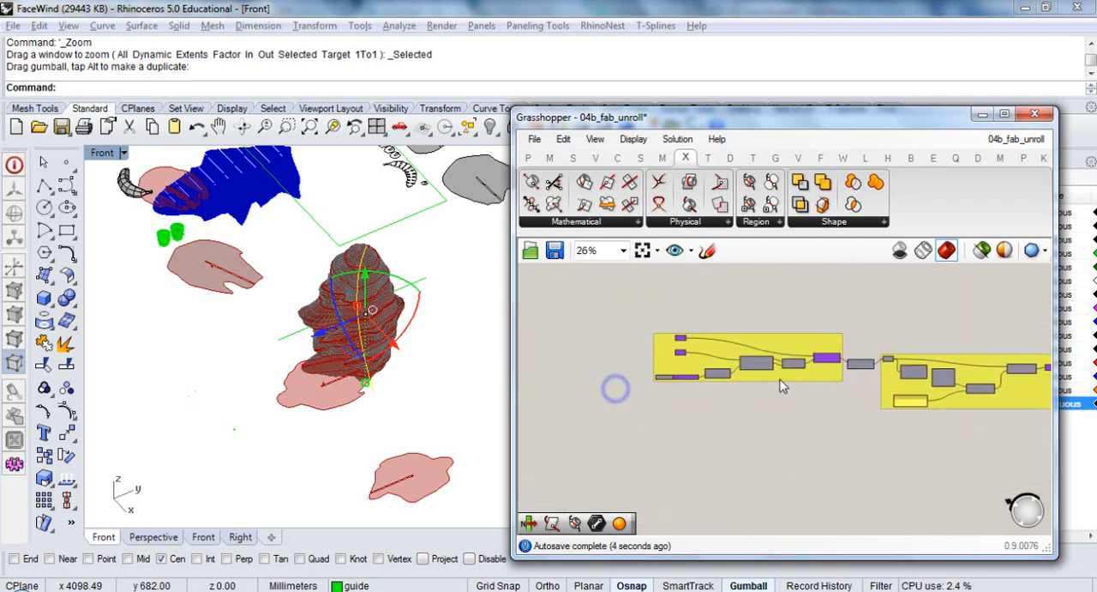
pyautogui.scroll(5, 686, 354)
pyautogui.moveTo(693, 348); pyautogui.dragTo(619, 355)
pyautogui.scroll(-7, 618, 356)
pyautogui.scroll(1, 619, 363)
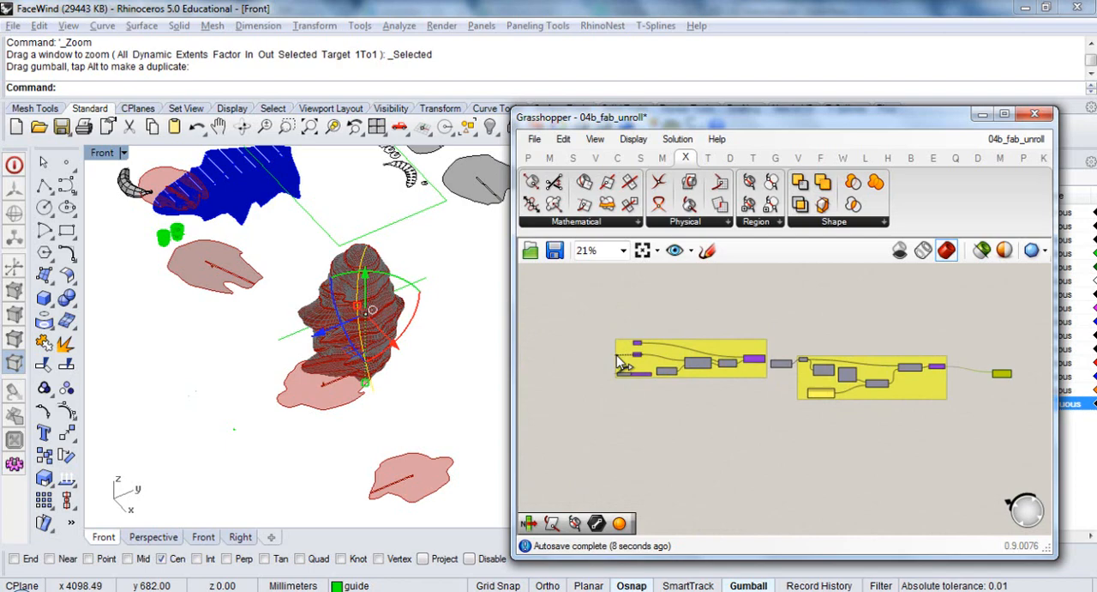
pyautogui.moveTo(618, 356); pyautogui.dragTo(896, 289)
pyautogui.scroll(5, 1016, 376)
pyautogui.moveTo(893, 377); pyautogui.dragTo(894, 397, button='right')
pyautogui.scroll(-4, 894, 398)
pyautogui.moveTo(894, 397); pyautogui.dragTo(916, 373)
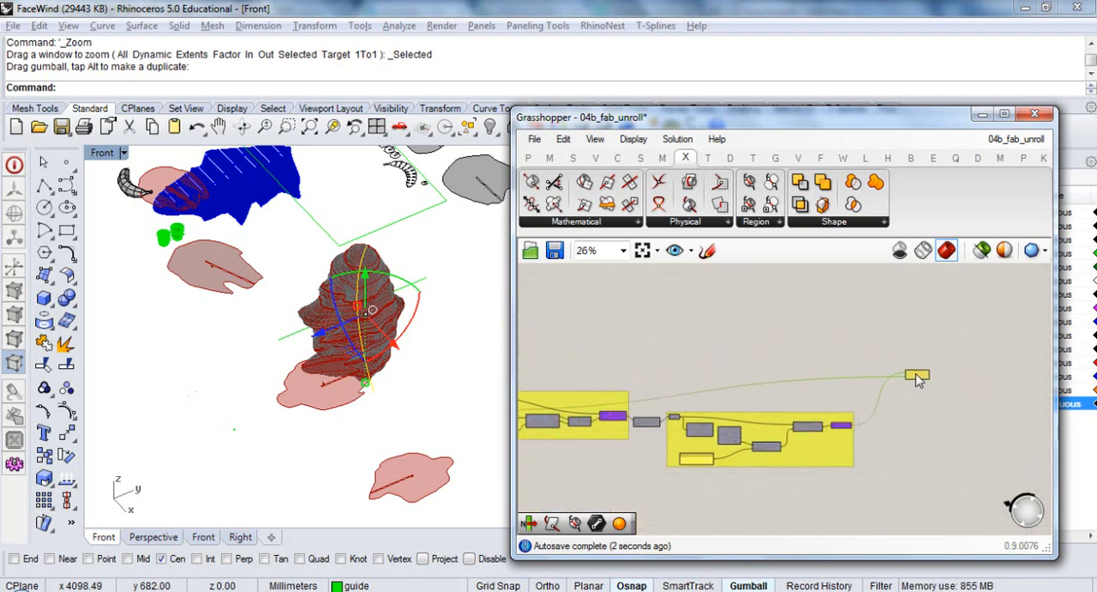
pyautogui.moveTo(882, 440); pyautogui.dragTo(934, 370, button='right')
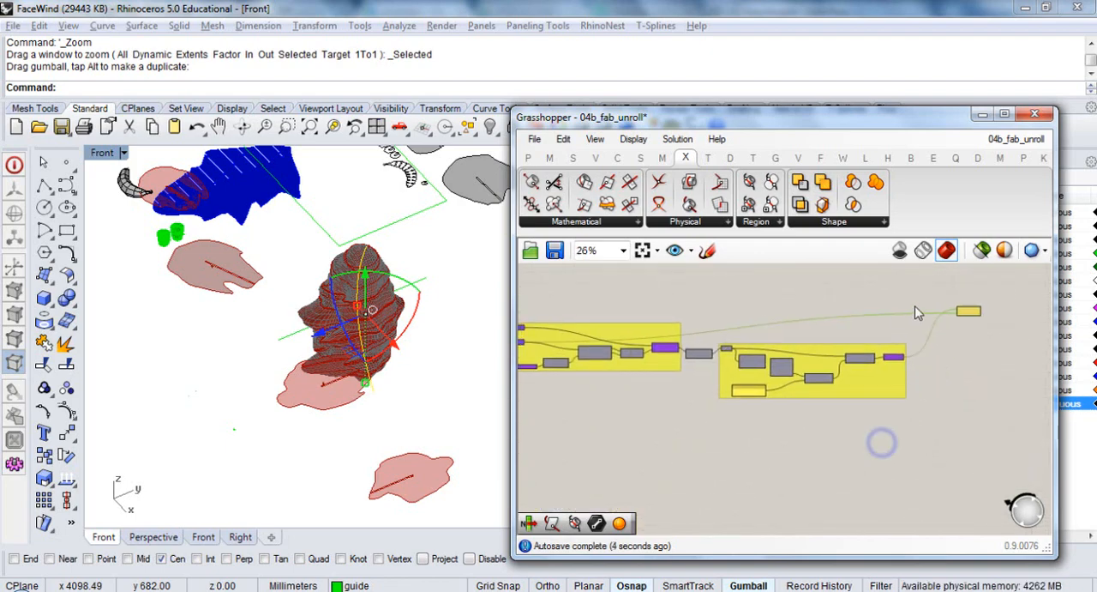
# Duplicate the slicing and extrusion groups with their linking component, place the copy above the originals and disable the copied components
pyautogui.scroll(-2, 935, 299)
pyautogui.moveTo(932, 292); pyautogui.dragTo(626, 392)
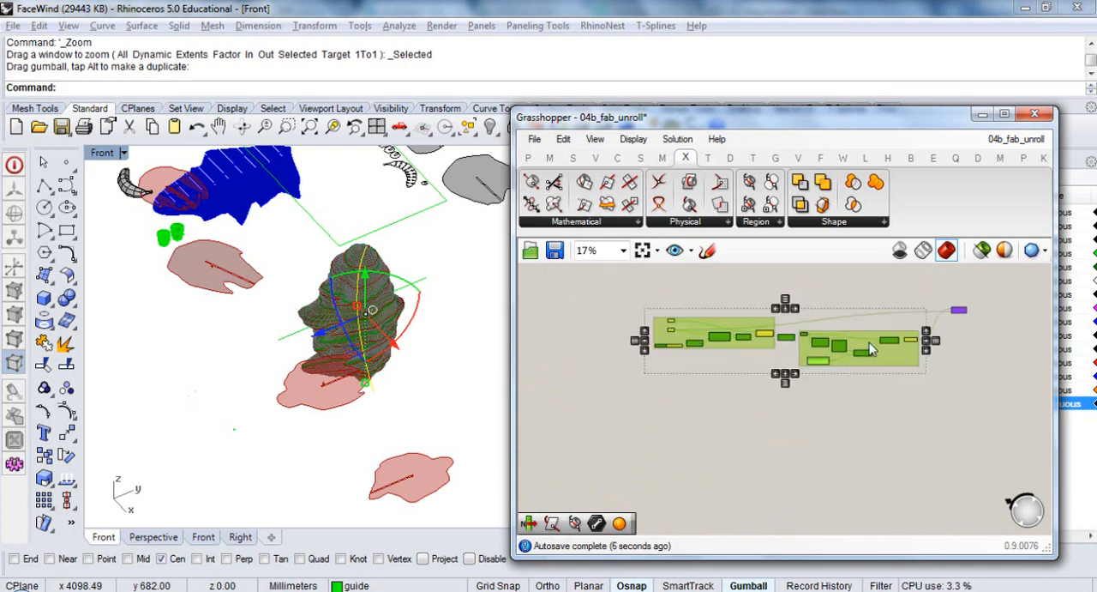
pyautogui.hotkey('ctrl', 'v')
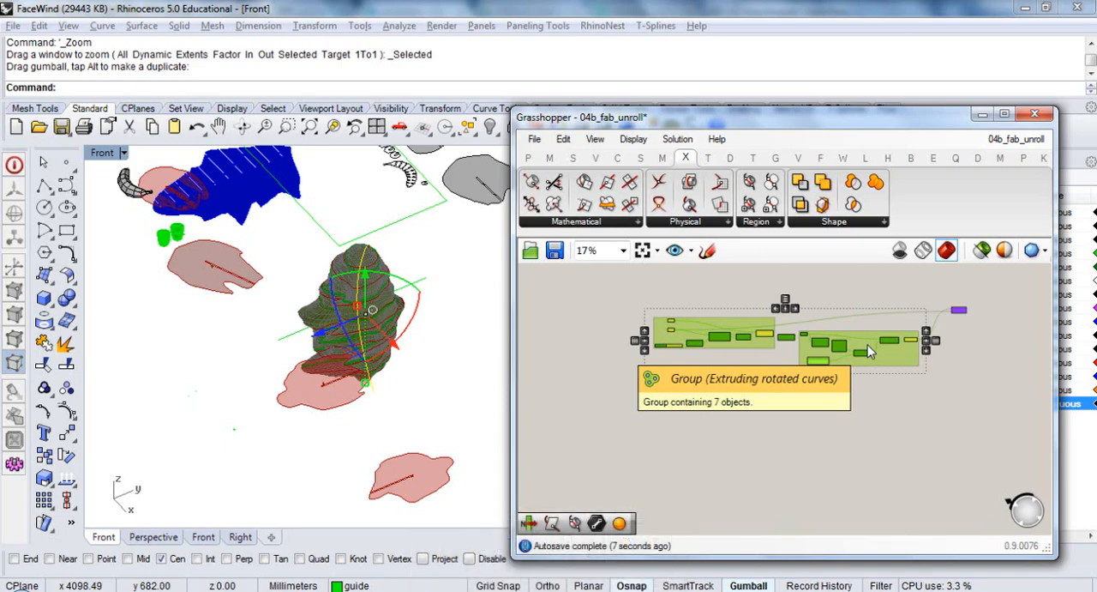
pyautogui.moveTo(885, 403); pyautogui.dragTo(862, 497, button='right')
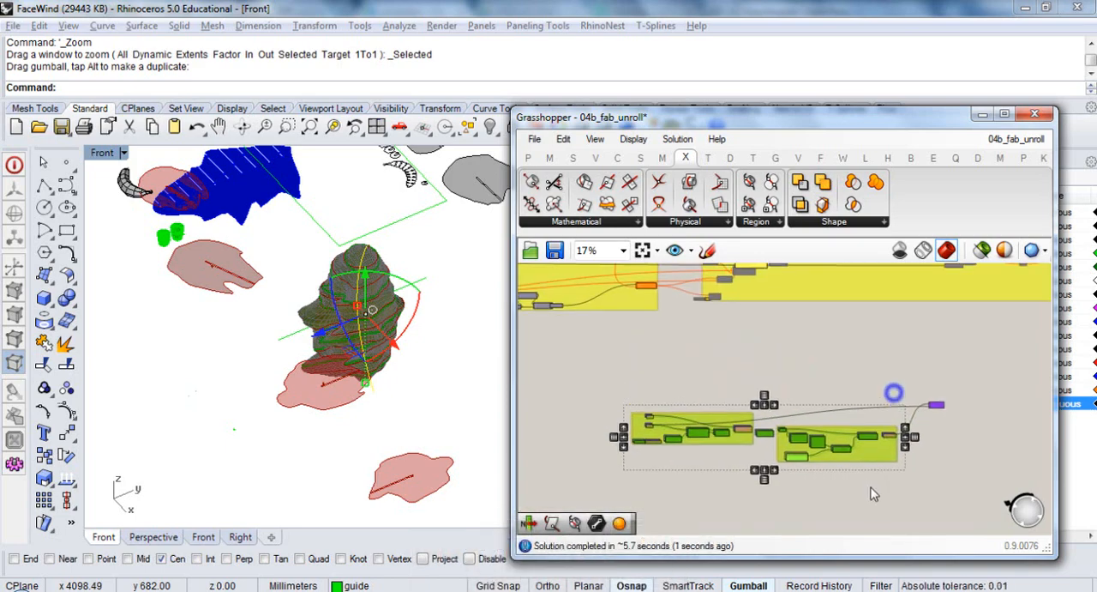
pyautogui.moveTo(838, 448); pyautogui.dragTo(838, 387)
pyautogui.hotkey('ctrl', 'e')
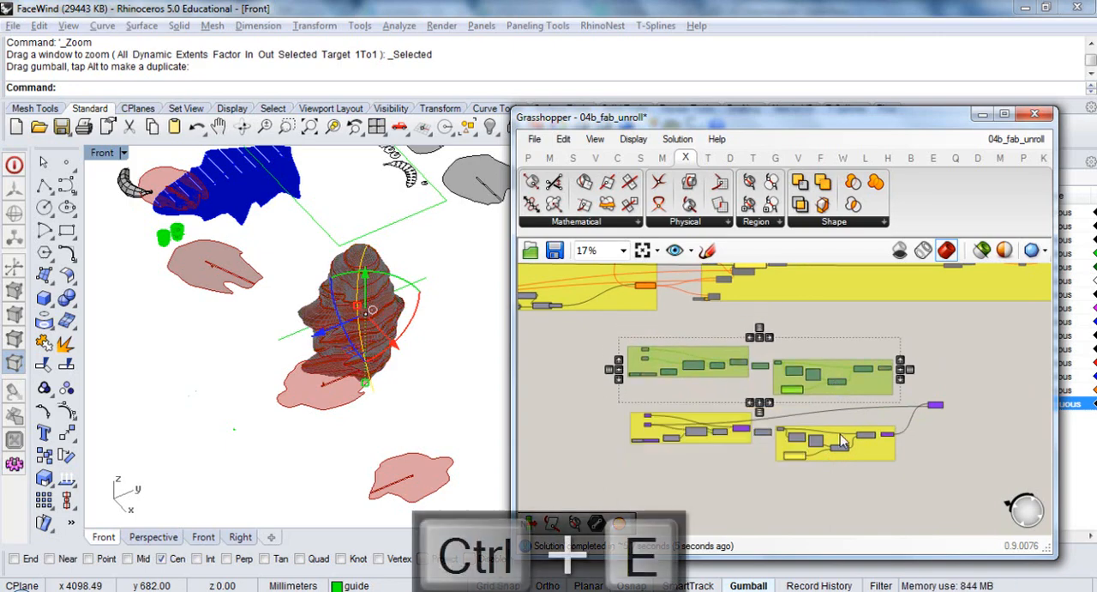
# Move the active slicing and extrusion groups with the Brep | Curve component well clear of the disabled copy
pyautogui.moveTo(957, 403); pyautogui.dragTo(614, 472)
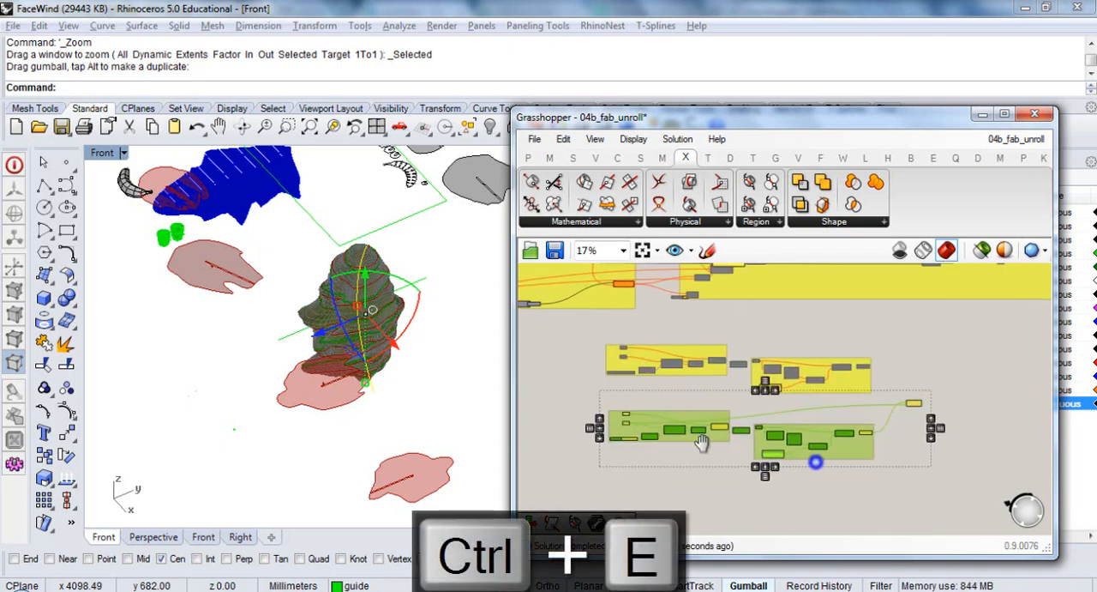
pyautogui.scroll(-3, 919, 394)
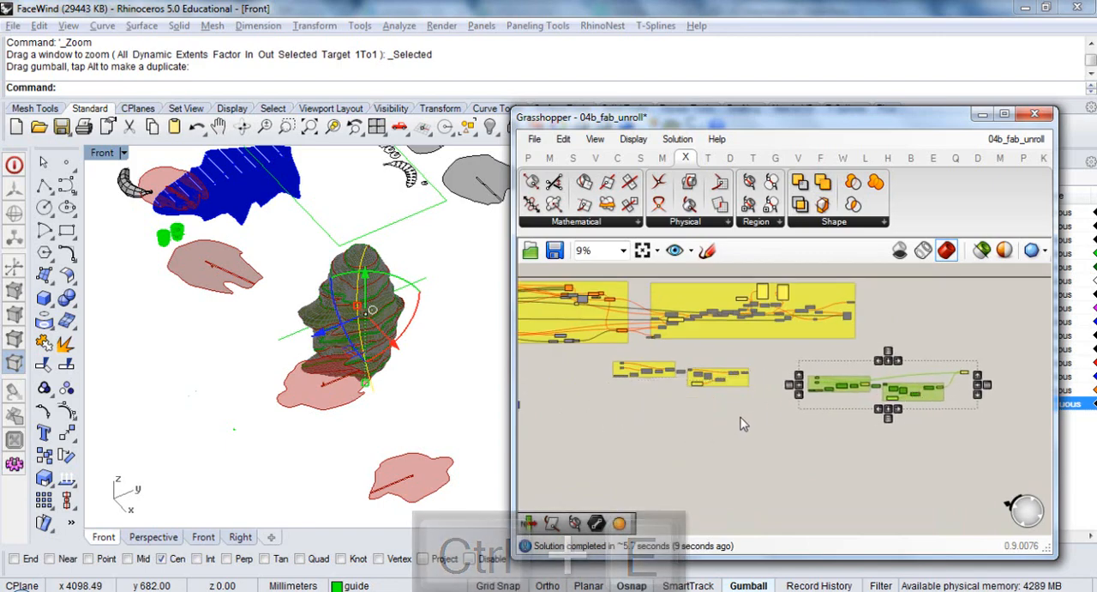
pyautogui.moveTo(754, 409); pyautogui.dragTo(597, 351)
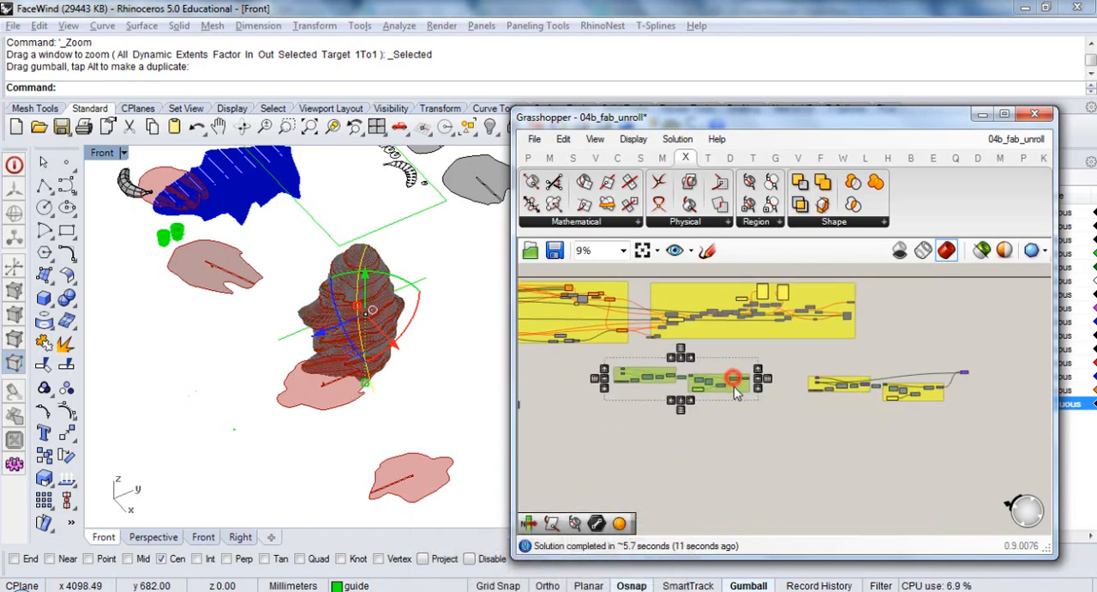
pyautogui.click(779, 431)
pyautogui.scroll(-2, 804, 420)
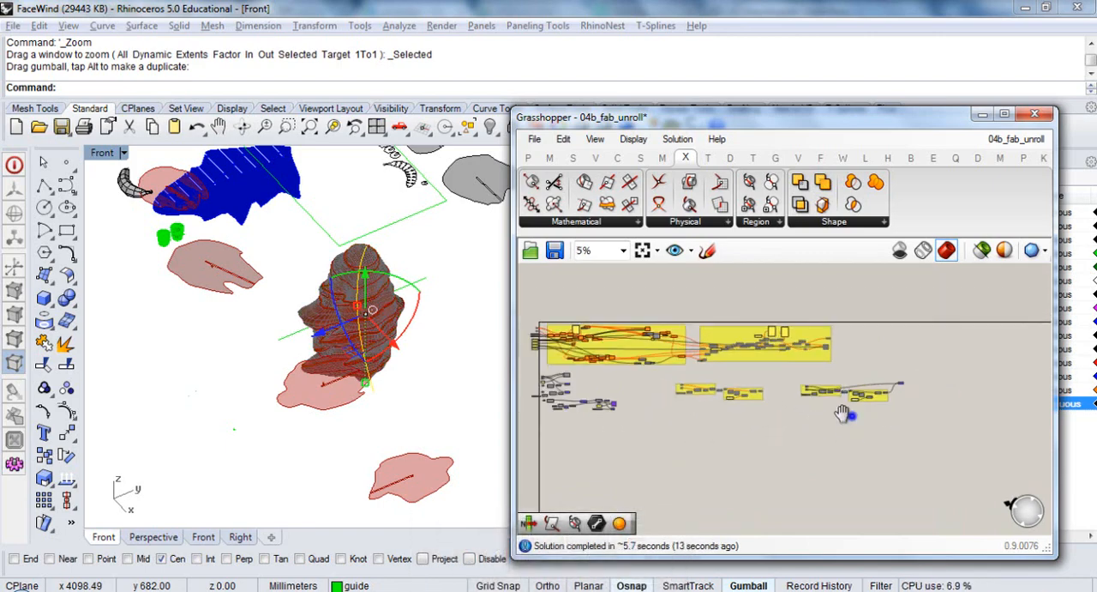
pyautogui.moveTo(843, 415); pyautogui.dragTo(739, 418, button='right')
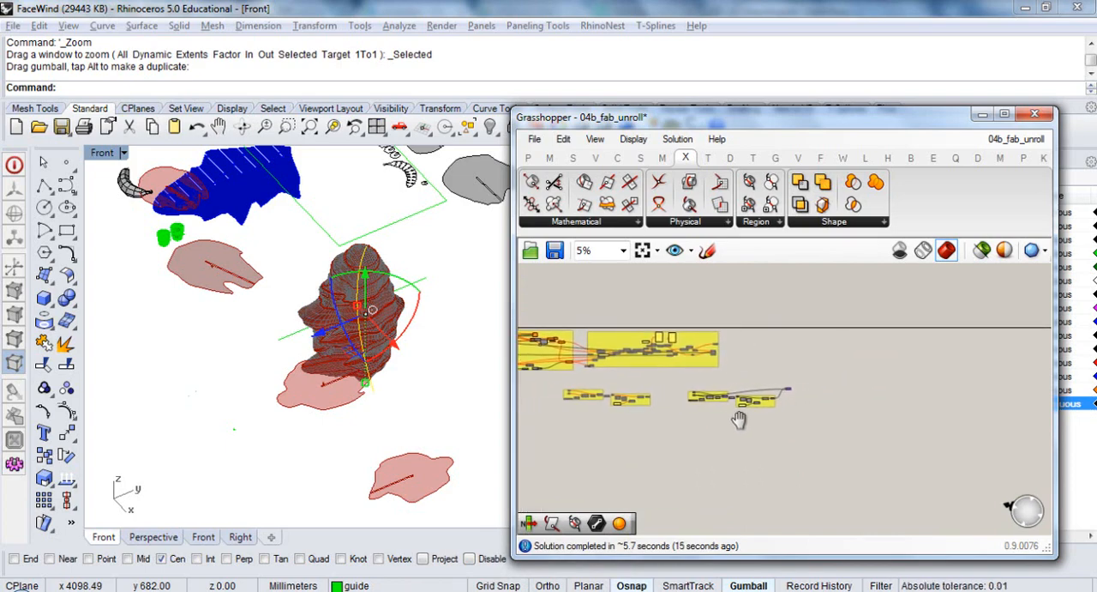
pyautogui.scroll(10, 758, 401)
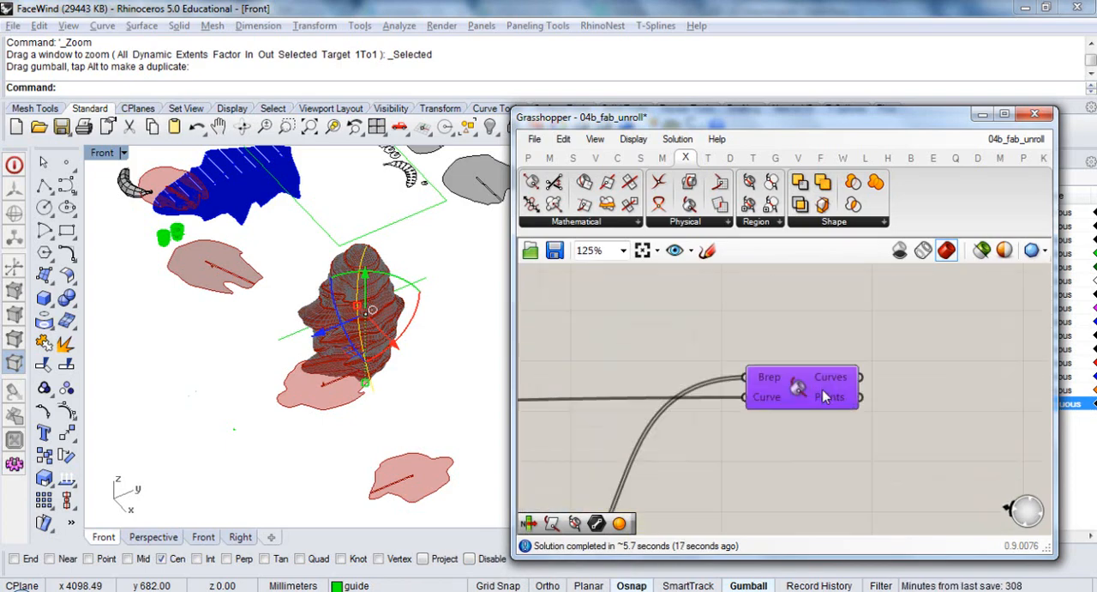
# Unlock and hide the face mesh in Rhino, and check the Brep | Curve intersection points along the guide curve
pyautogui.click(800, 400)
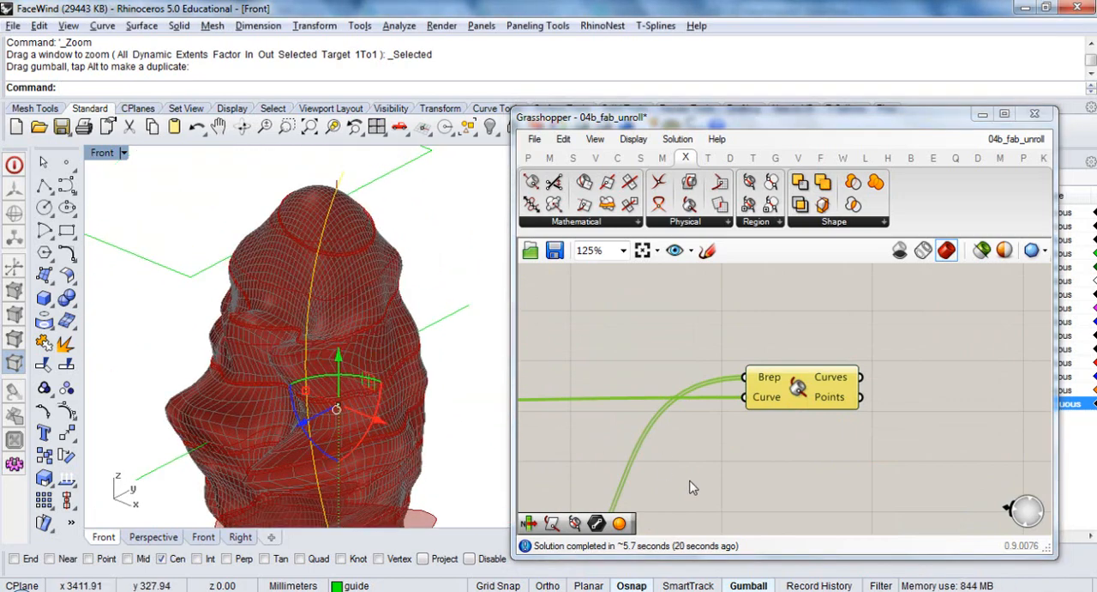
pyautogui.moveTo(878, 410); pyautogui.dragTo(774, 425, button='right')
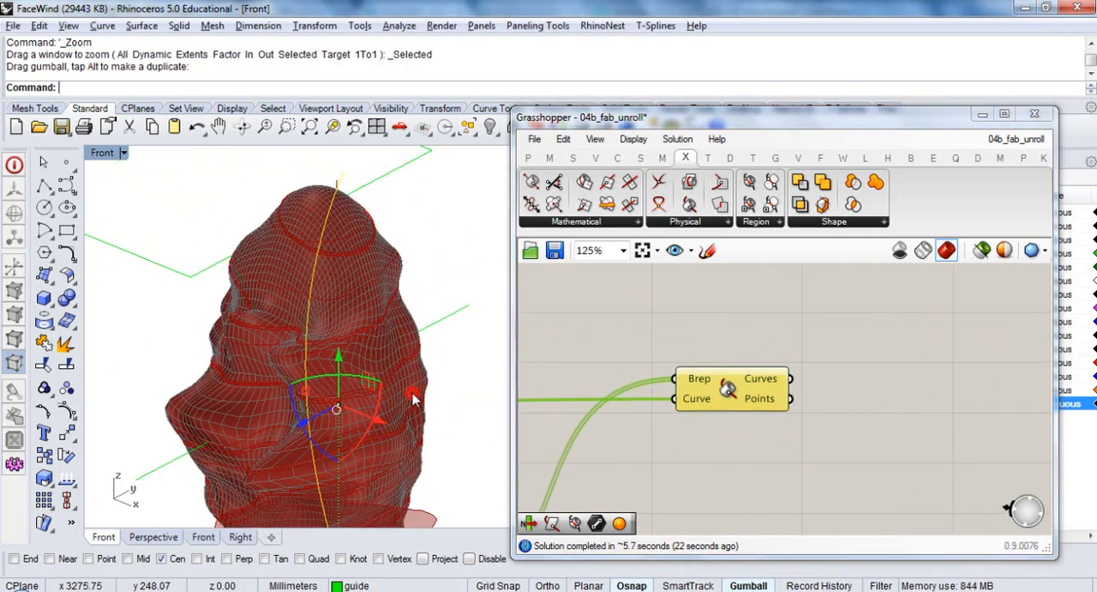
pyautogui.click(597, 376)
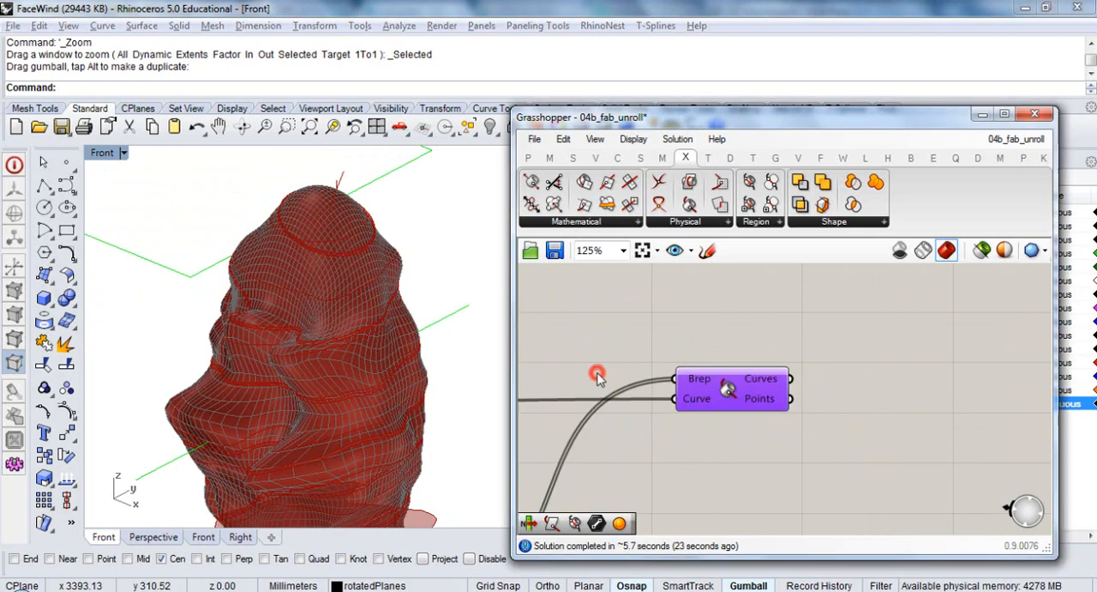
pyautogui.click(440, 216)
pyautogui.moveTo(519, 116); pyautogui.dragTo(546, 117)
pyautogui.click(513, 126)
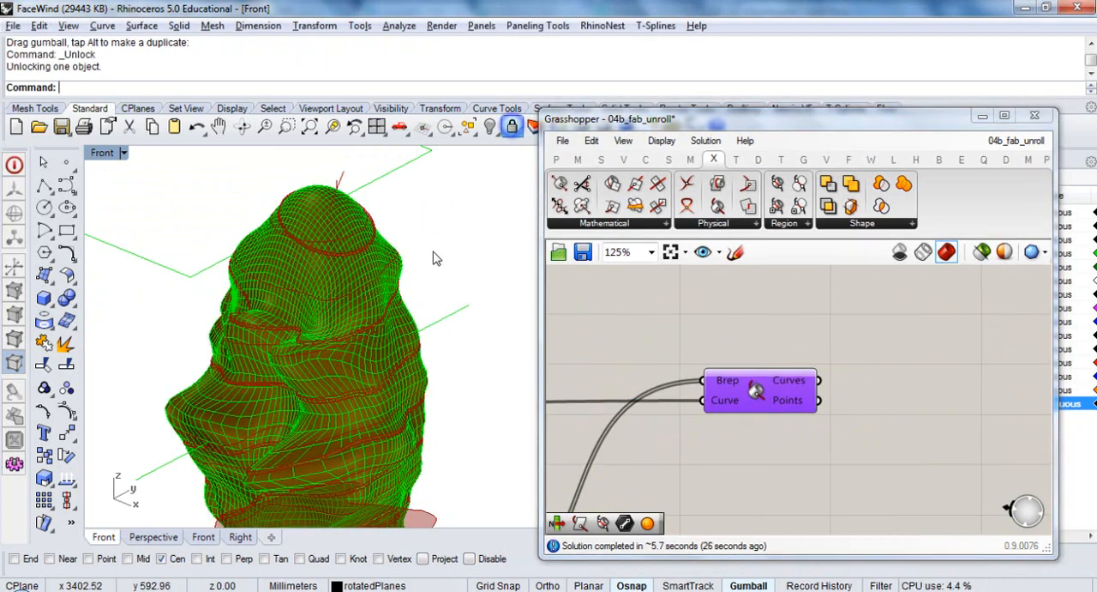
pyautogui.click(487, 126)
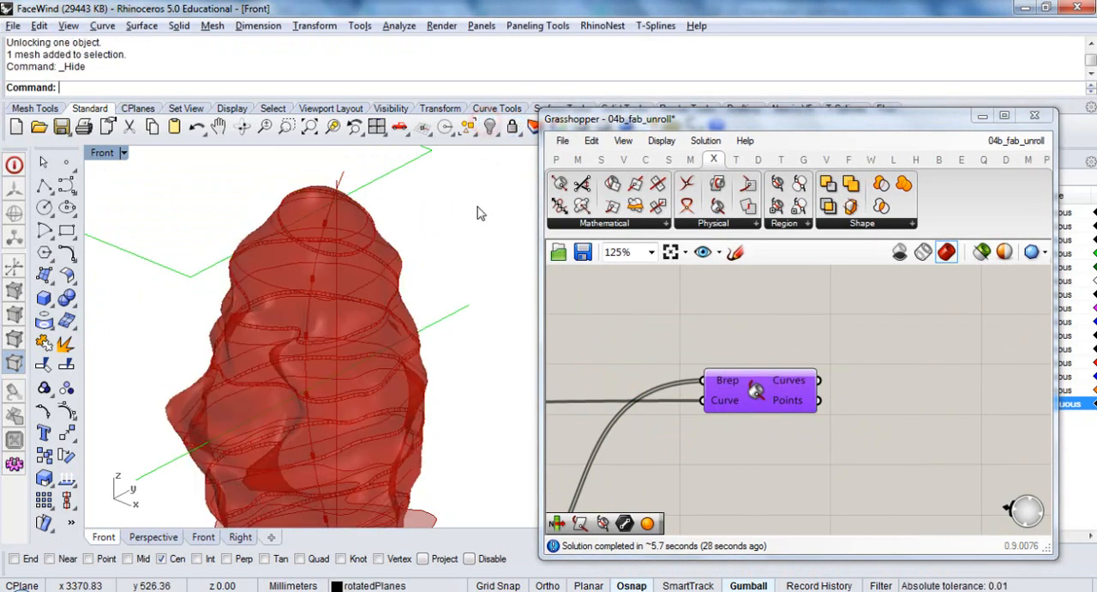
pyautogui.scroll(6, 395, 327)
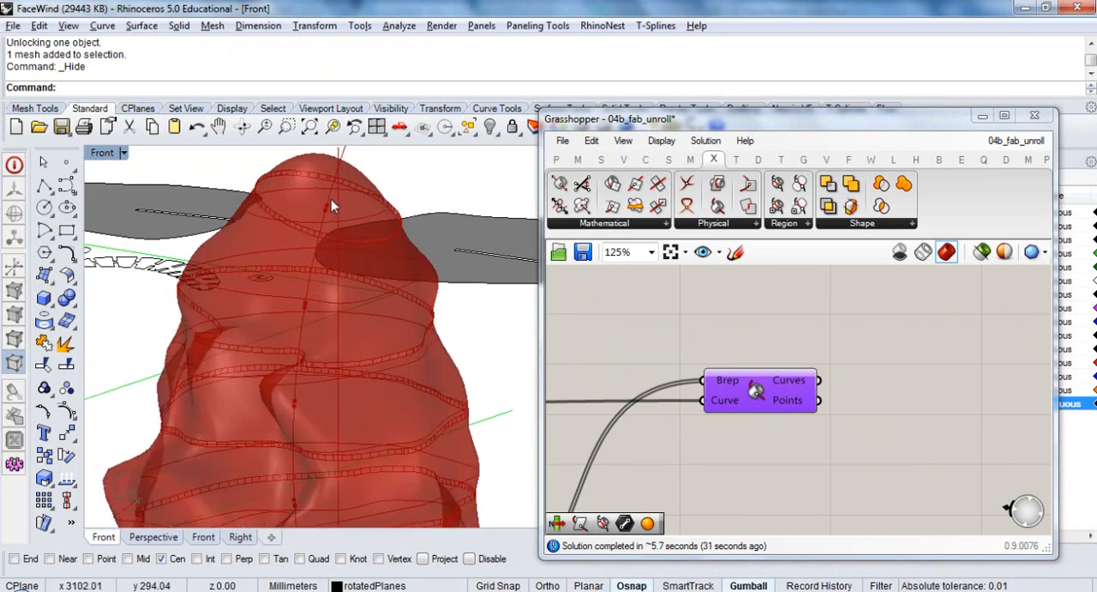
pyautogui.moveTo(302, 246); pyautogui.dragTo(316, 253, button='right')
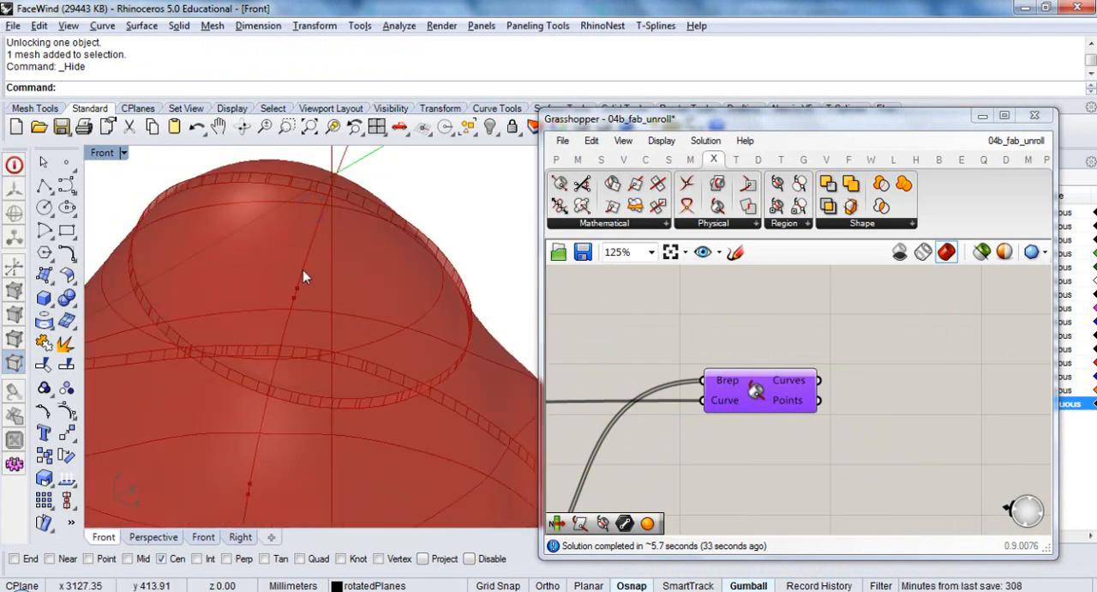
pyautogui.scroll(-8, 314, 216)
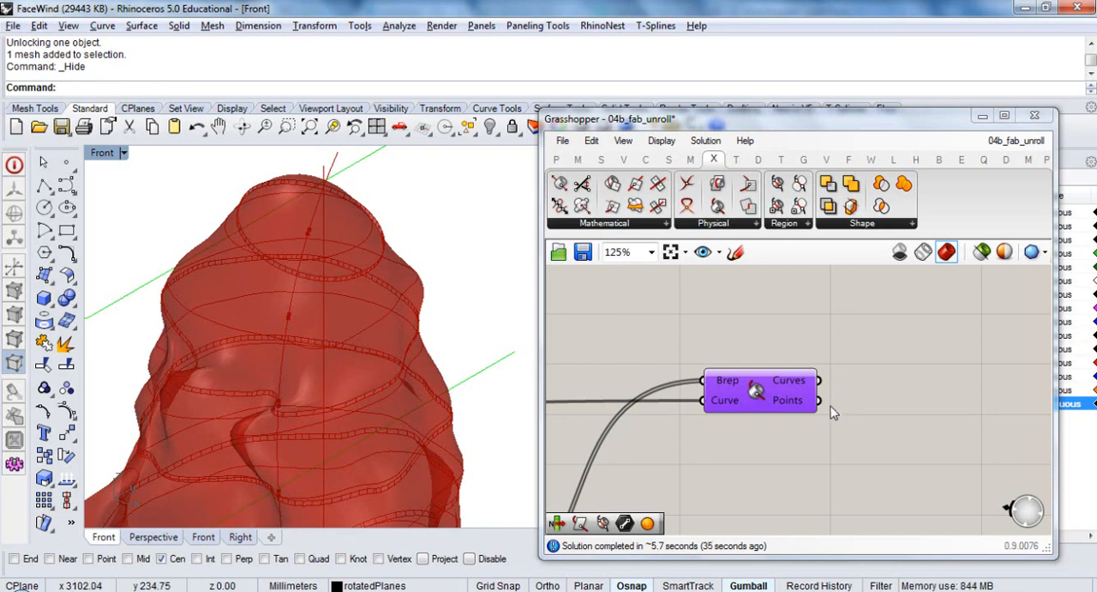
# Add a PolyLine component beside the Brep | Curve component and wire the intersection Points output into its Vertices input
pyautogui.moveTo(832, 413); pyautogui.dragTo(808, 390, button='right')
pyautogui.doubleClick(839, 362)
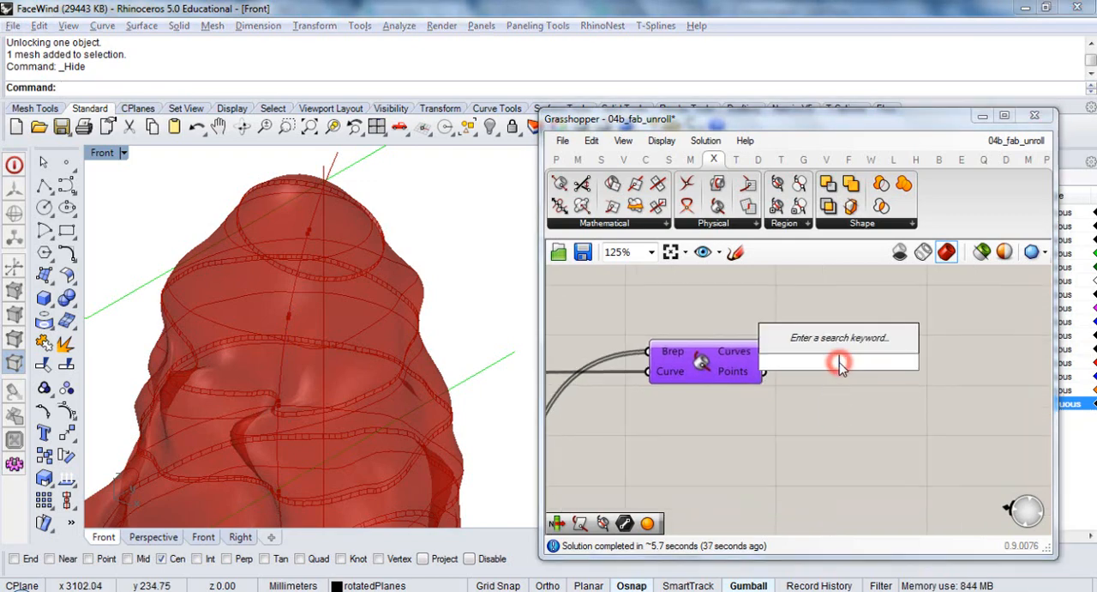
pyautogui.write('Pol')
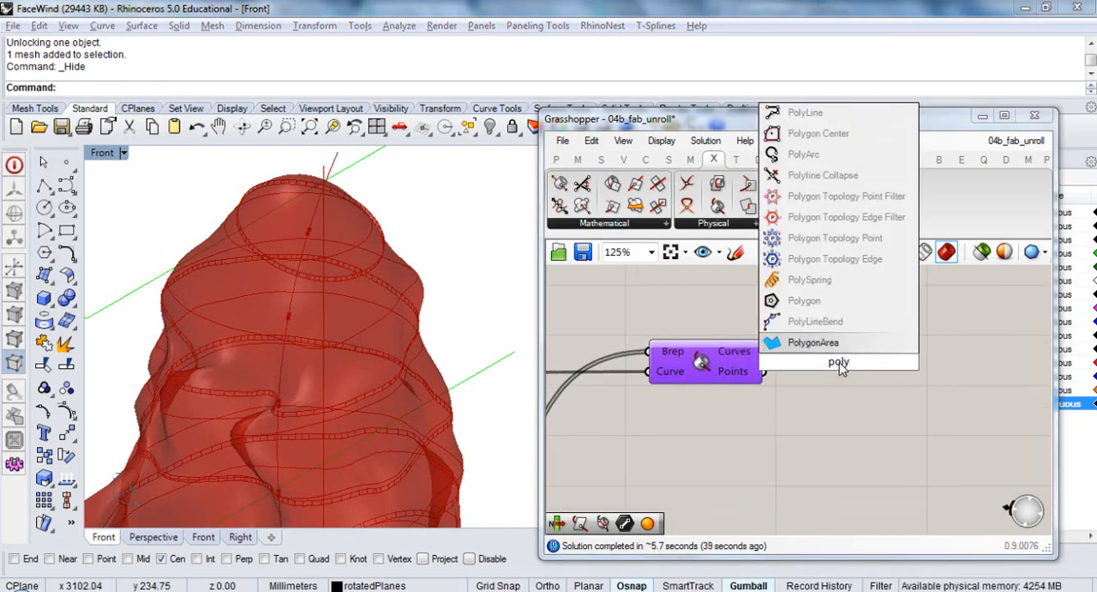
pyautogui.write('yline')
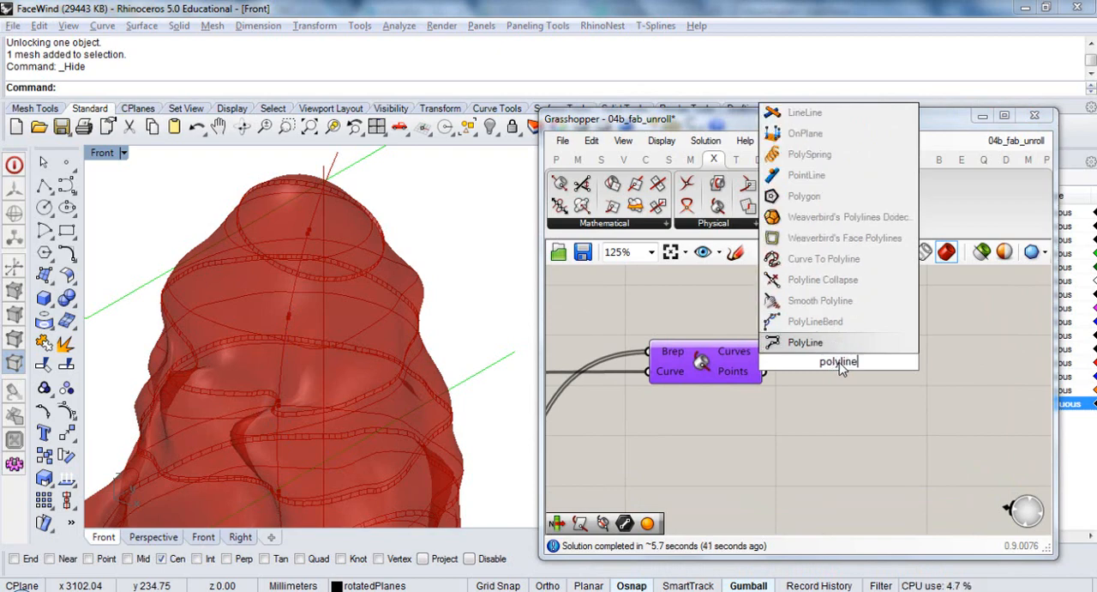
pyautogui.press('Return')
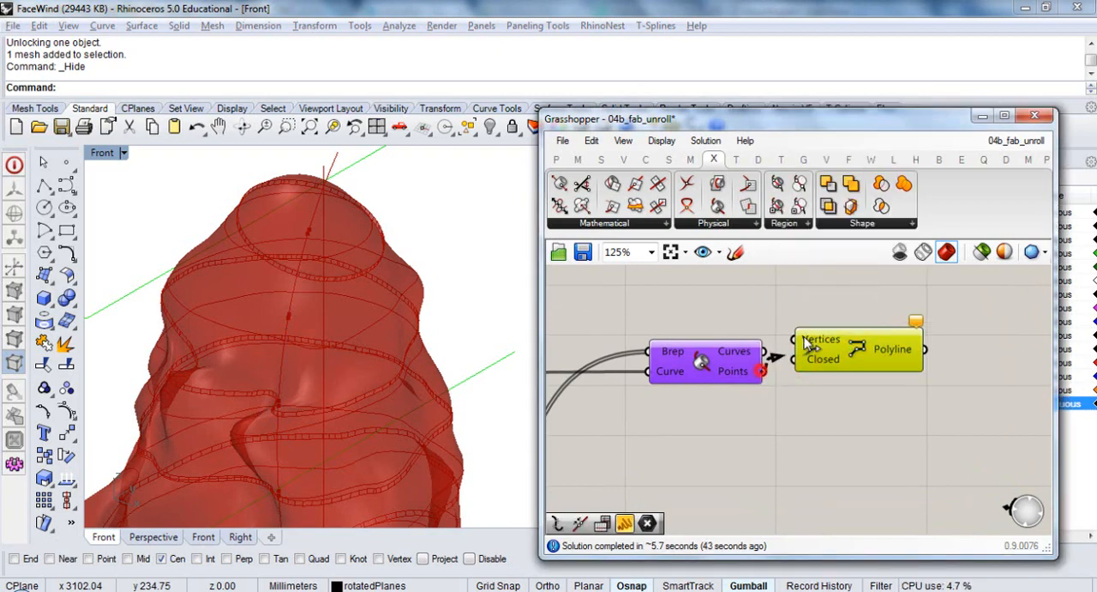
pyautogui.moveTo(805, 337); pyautogui.dragTo(866, 388)
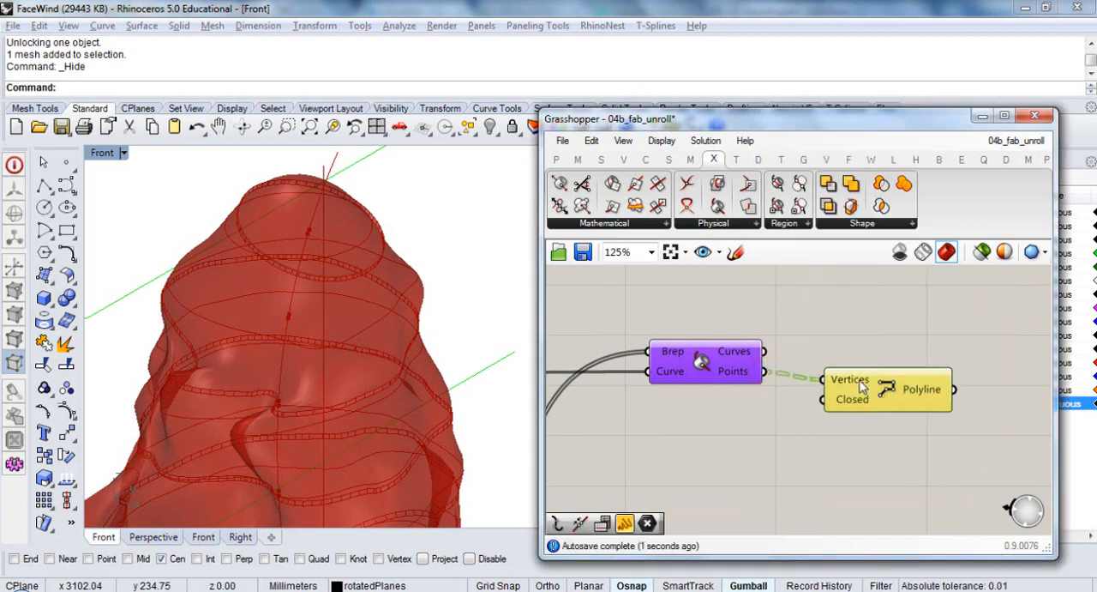
# Flatten the PolyLine component's Vertices input and inspect the polyline running through the slices in Rhino
pyautogui.rightClick(863, 384)
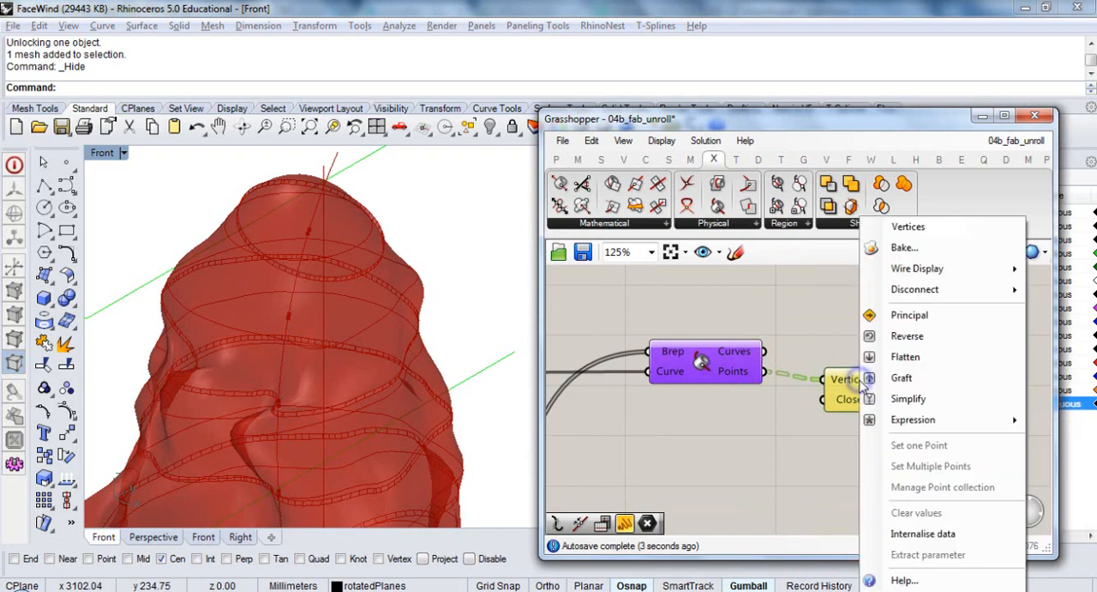
pyautogui.click(908, 355)
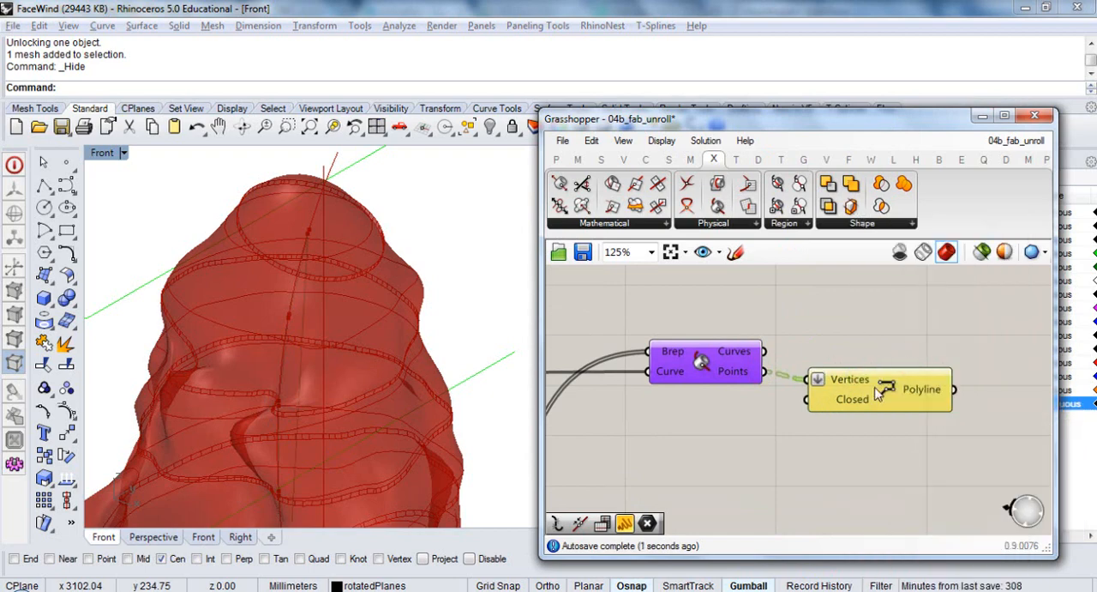
pyautogui.moveTo(862, 410)
pyautogui.click(887, 396)
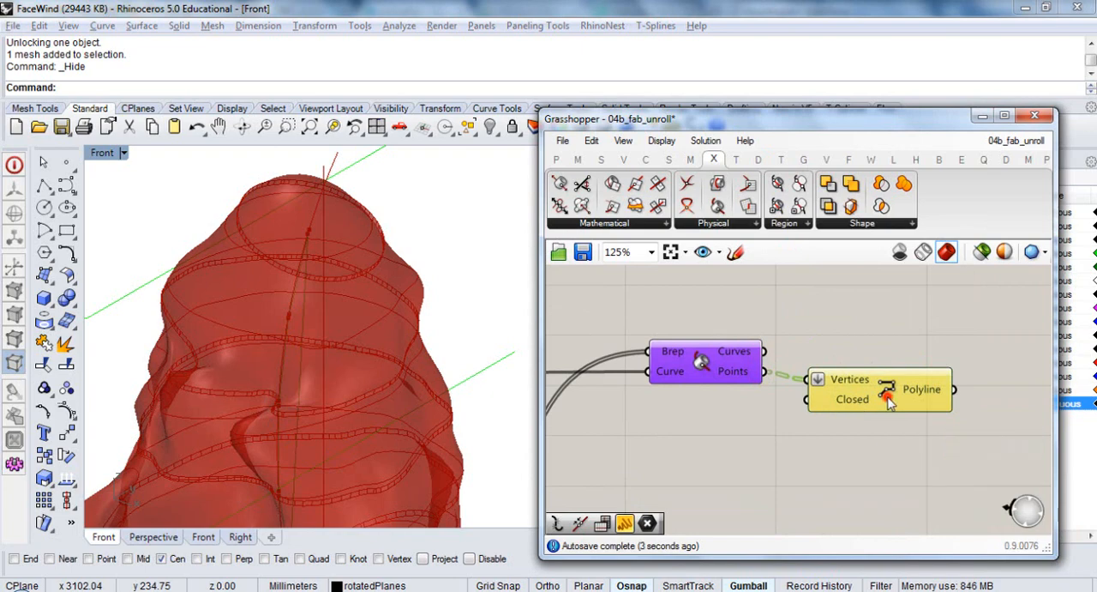
pyautogui.moveTo(353, 378); pyautogui.dragTo(399, 352, button='right')
pyautogui.scroll(6, 340, 214)
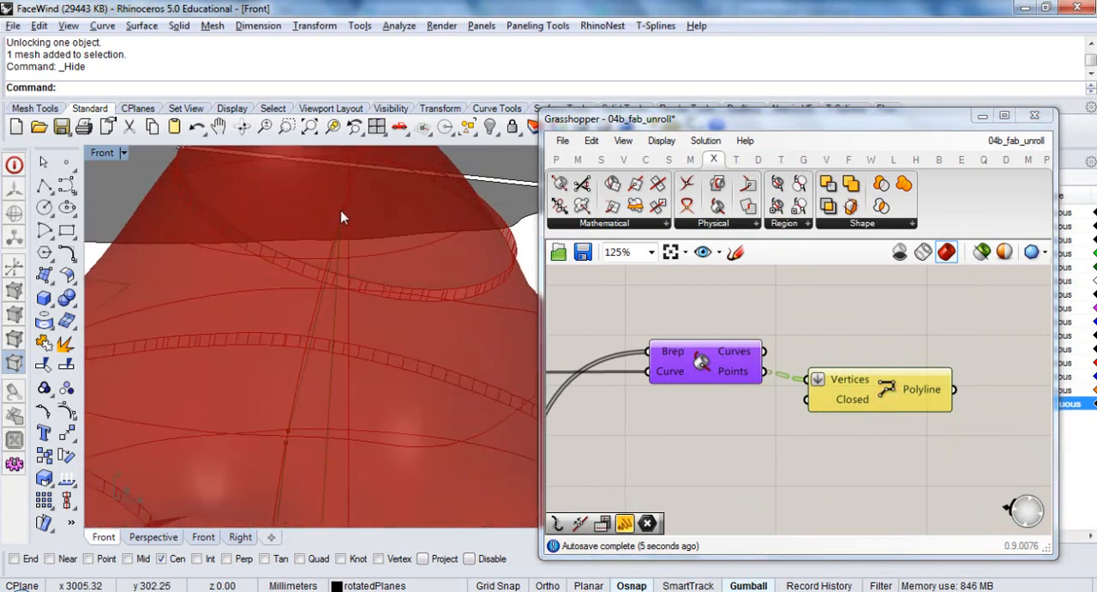
pyautogui.scroll(-8, 356, 205)
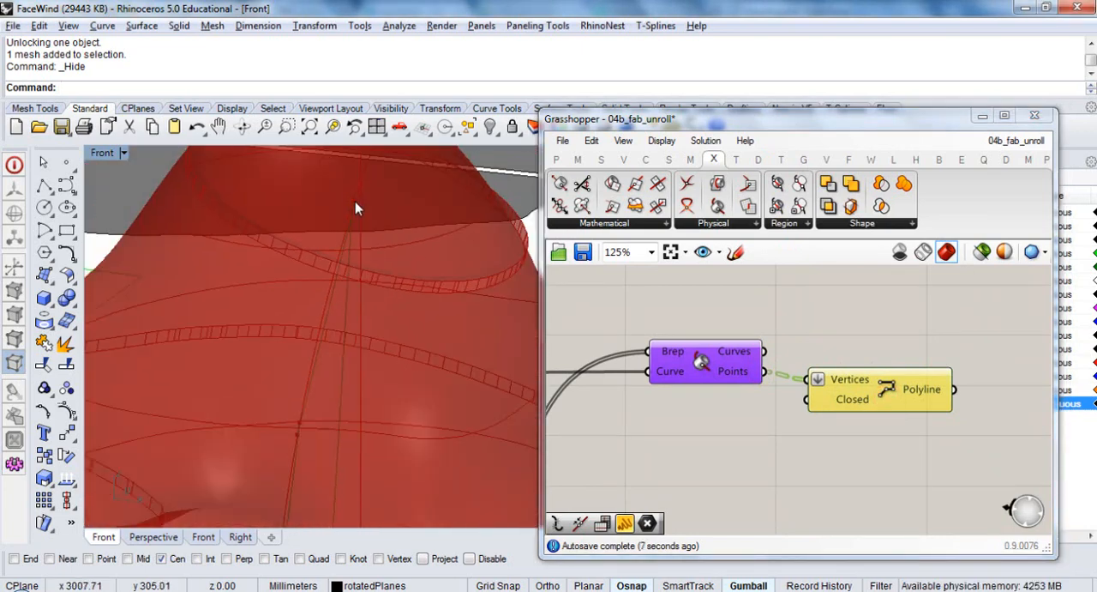
pyautogui.scroll(6, 354, 389)
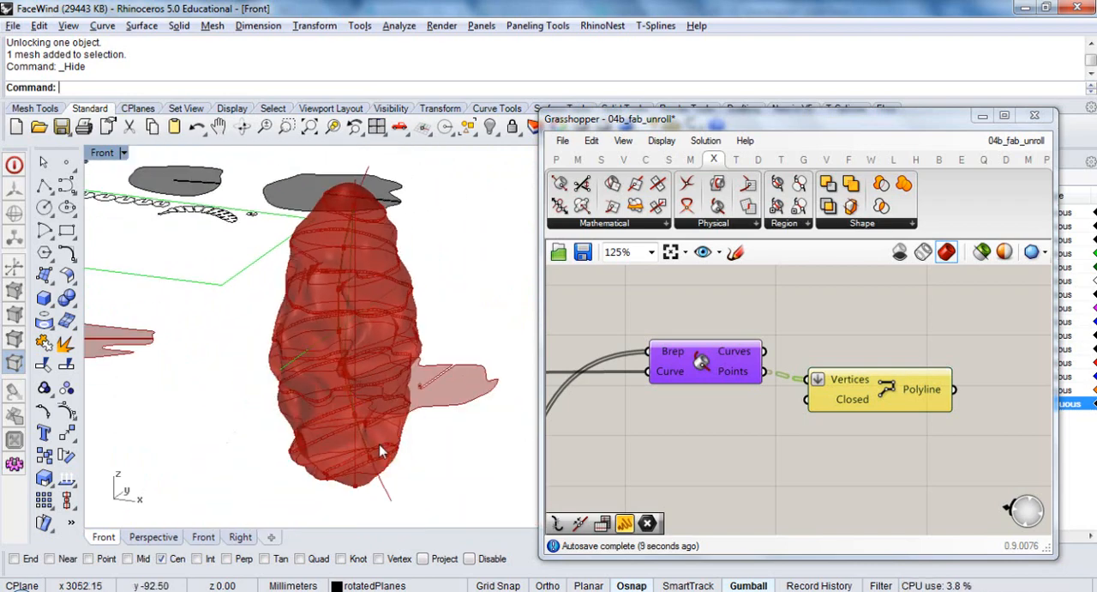
pyautogui.scroll(-8, 331, 472)
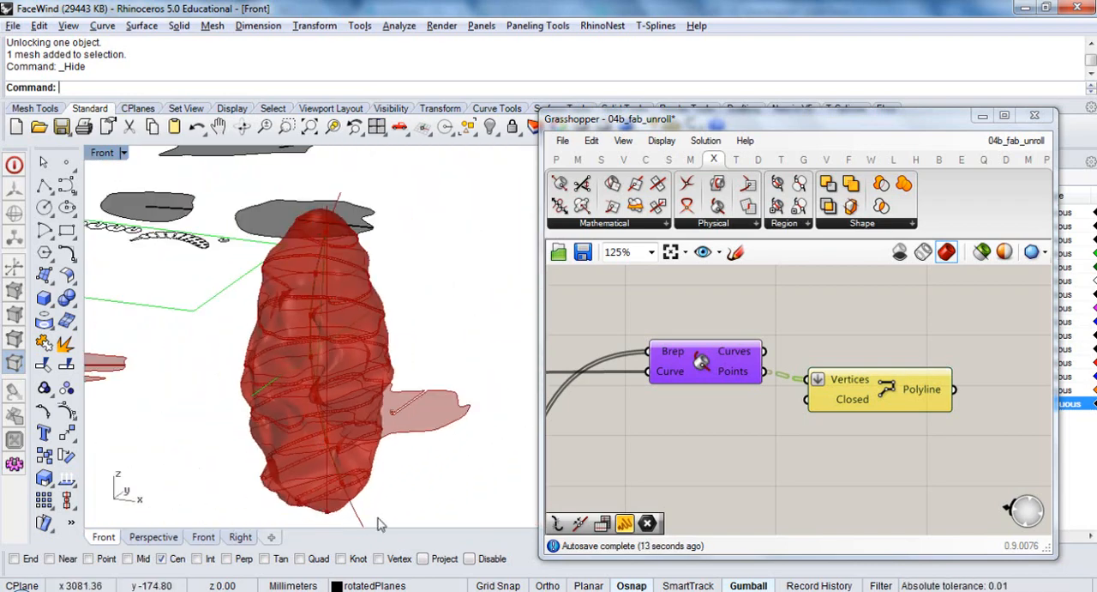
# Move the PolyLine component further from the Brep | Curve component, roughly level with its Points output
pyautogui.click(750, 439)
pyautogui.moveTo(902, 388); pyautogui.dragTo(948, 388)
pyautogui.click(827, 446)
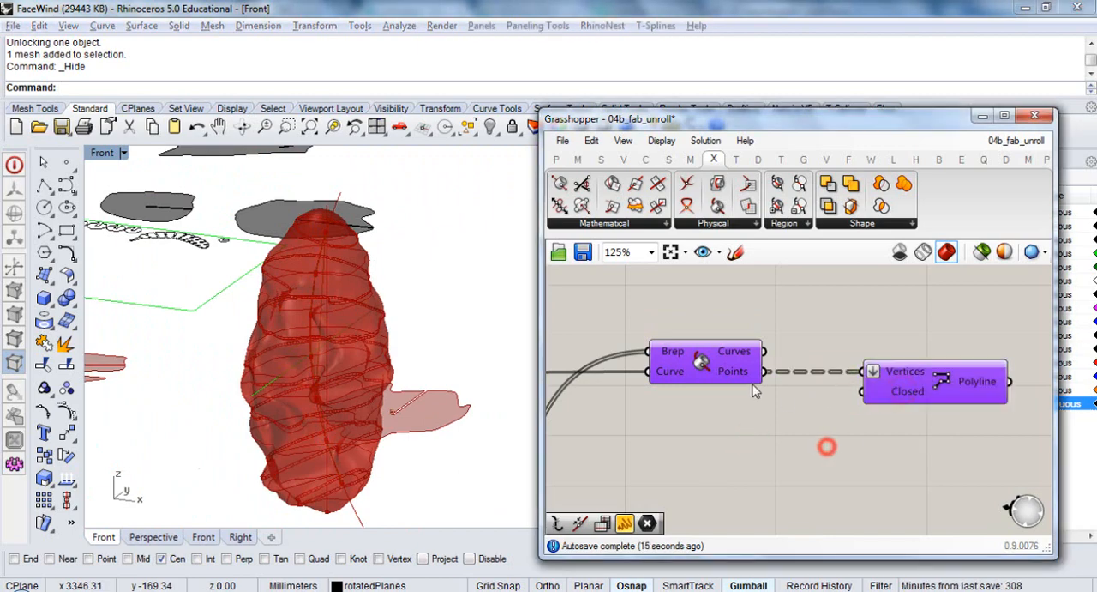
# Move the PolyLine component further from the Brep | Curve component and flatten the Brep | Curve component's Points output
pyautogui.moveTo(730, 372); pyautogui.dragTo(670, 377)
pyautogui.click(804, 397)
pyautogui.moveTo(890, 399); pyautogui.dragTo(919, 397)
pyautogui.moveTo(917, 400); pyautogui.dragTo(823, 399, button='right')
pyautogui.moveTo(869, 387); pyautogui.dragTo(953, 386)
pyautogui.rightClick(589, 378)
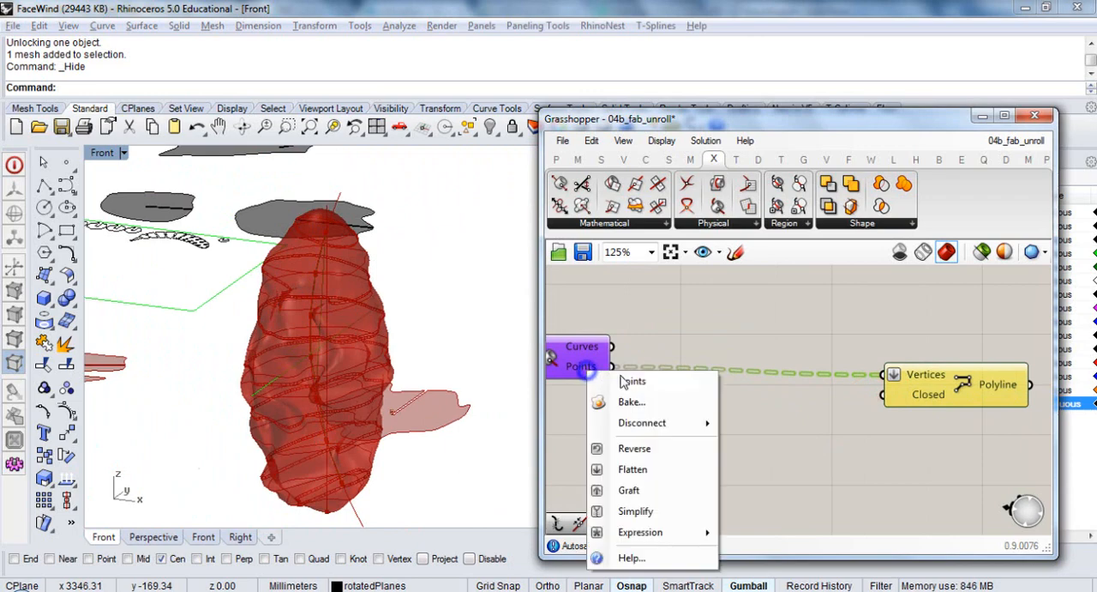
pyautogui.click(643, 464)
pyautogui.click(674, 400)
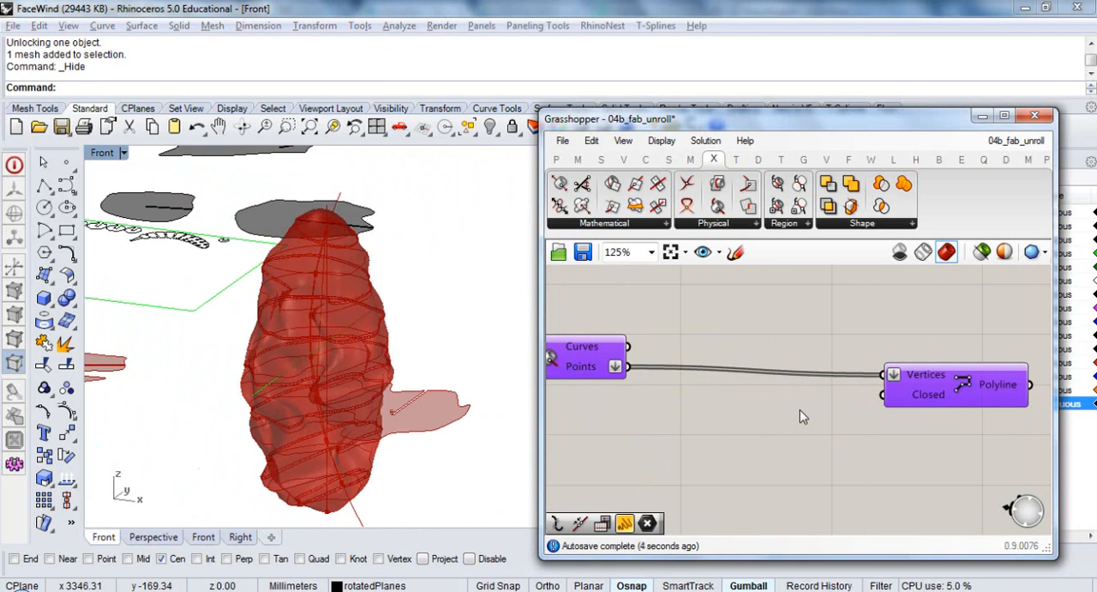
# Add a Sort Along Curve component between Brep | Curve and PolyLine and wire the intersection Points output into its Points input
pyautogui.doubleClick(737, 377)
pyautogui.write('sort')
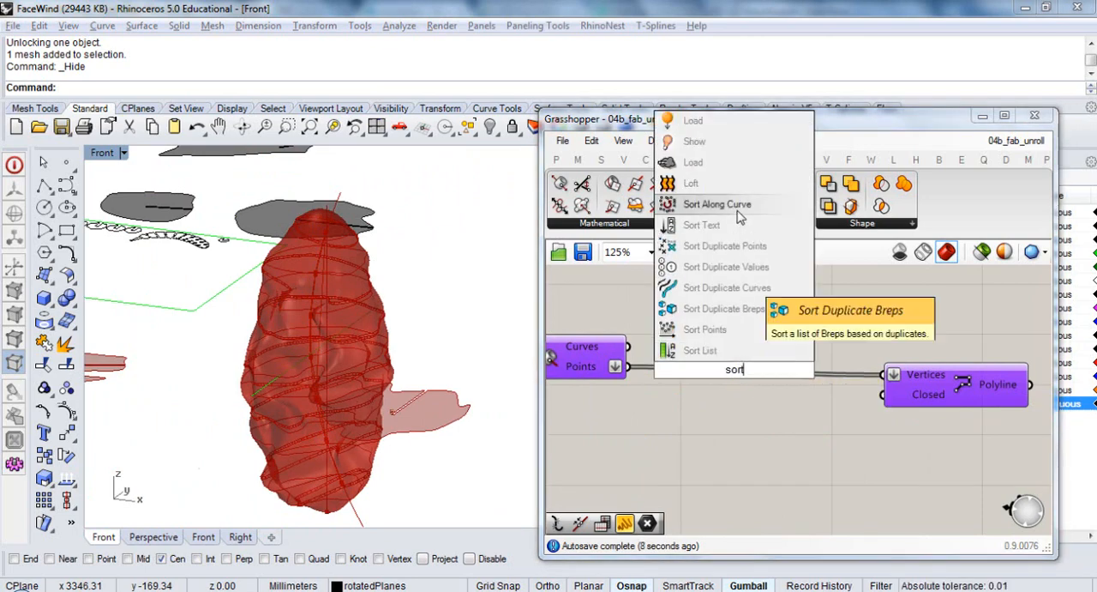
pyautogui.click(677, 204)
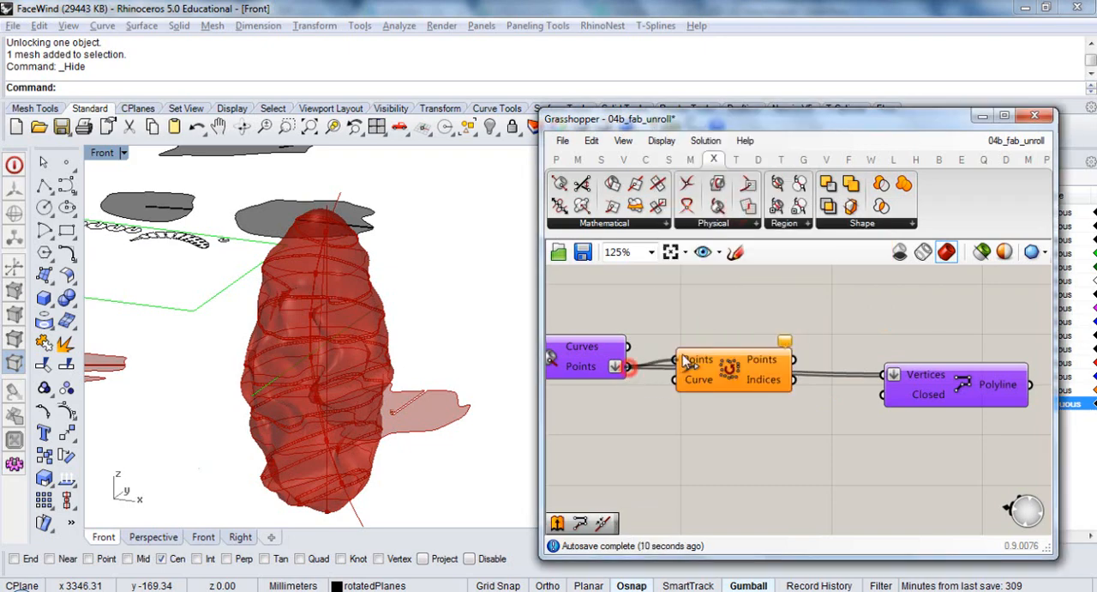
# Wire the guide curve parameter from the slice along curve group into the Sort Along Curve component's Curve input
pyautogui.scroll(-3, 737, 390)
pyautogui.moveTo(622, 411); pyautogui.dragTo(973, 383, button='right')
pyautogui.scroll(-3, 972, 382)
pyautogui.moveTo(644, 409); pyautogui.dragTo(702, 401, button='right')
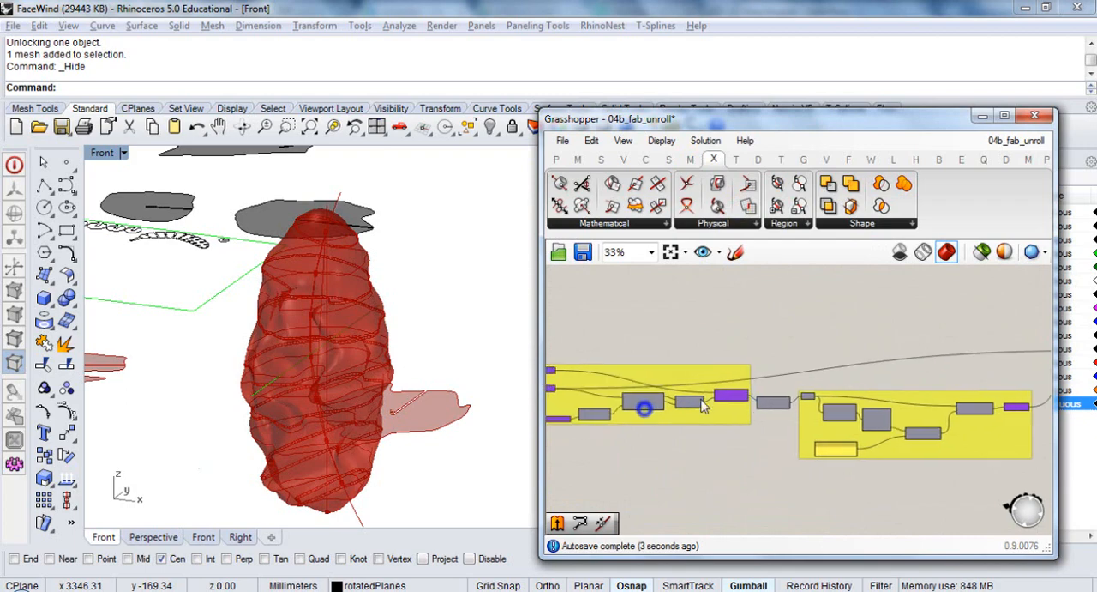
pyautogui.moveTo(614, 392); pyautogui.dragTo(657, 397, button='right')
pyautogui.scroll(4, 637, 387)
pyautogui.moveTo(588, 380); pyautogui.dragTo(775, 395)
pyautogui.scroll(-5, 616, 401)
pyautogui.scroll(-2, 615, 402)
pyautogui.scroll(9, 919, 383)
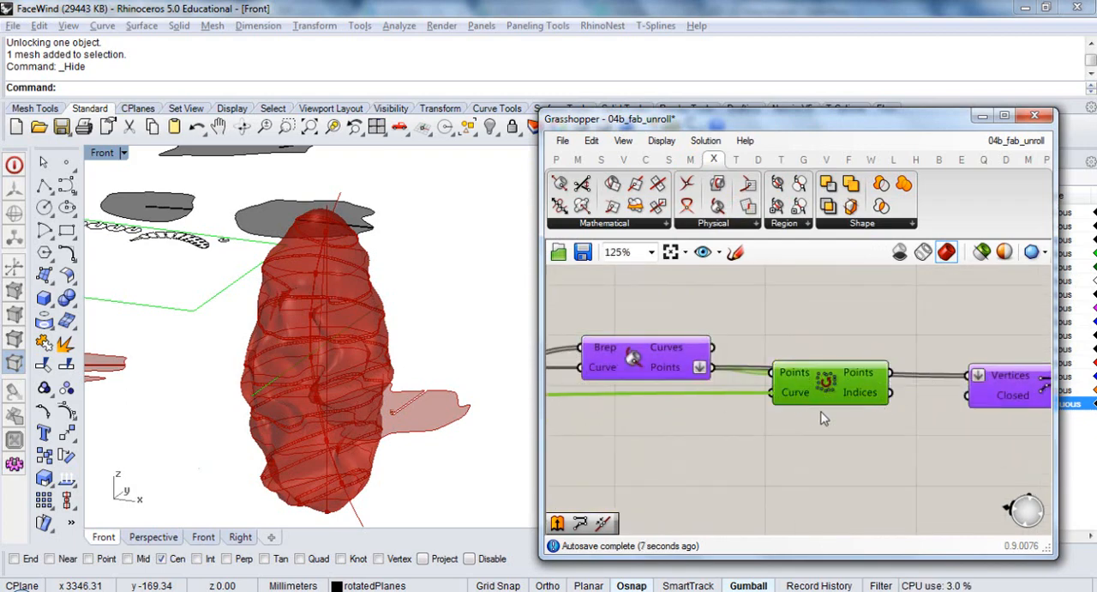
# Wire the sorted Points into the PolyLine component's Vertices input, then select PolyLine to inspect its result in Rhino
pyautogui.moveTo(822, 418); pyautogui.dragTo(700, 426, button='right')
pyautogui.moveTo(847, 380); pyautogui.dragTo(846, 382)
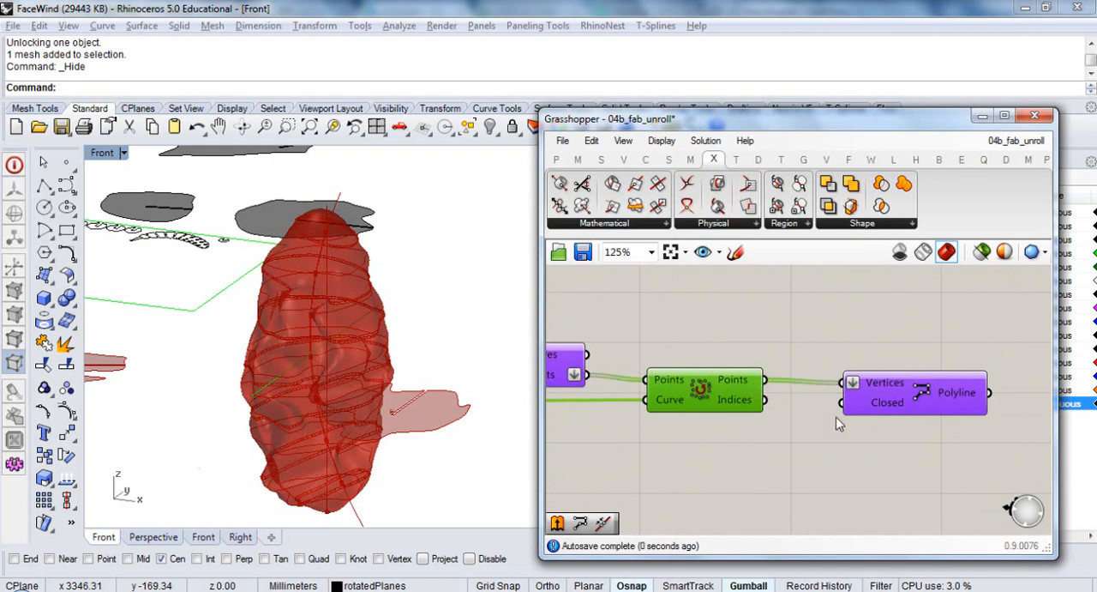
pyautogui.click(926, 395)
pyautogui.moveTo(369, 447); pyautogui.dragTo(376, 440, button='right')
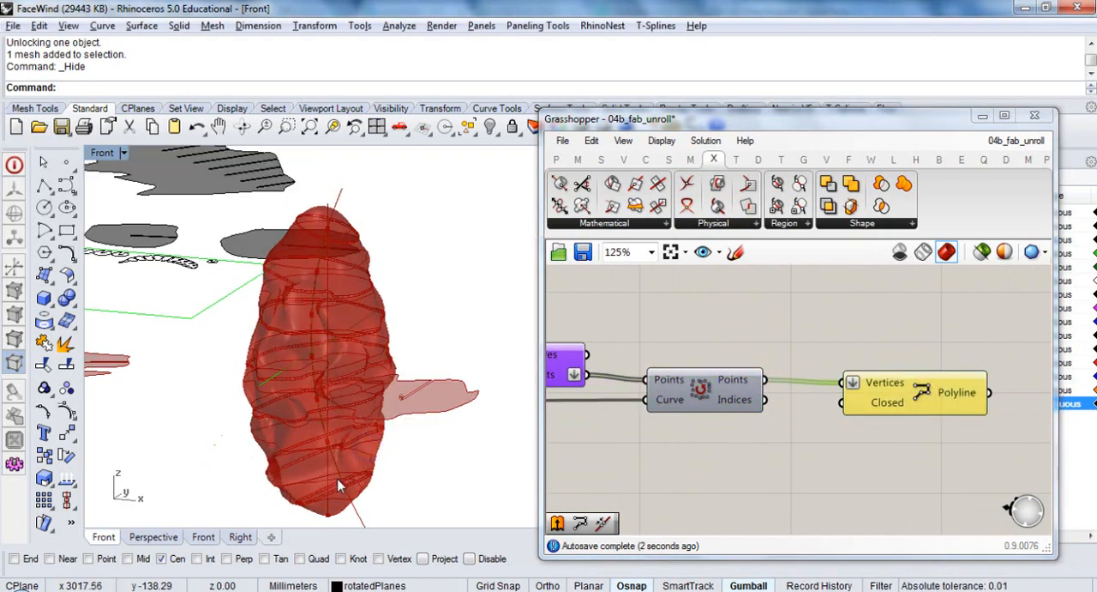
pyautogui.scroll(10, 343, 486)
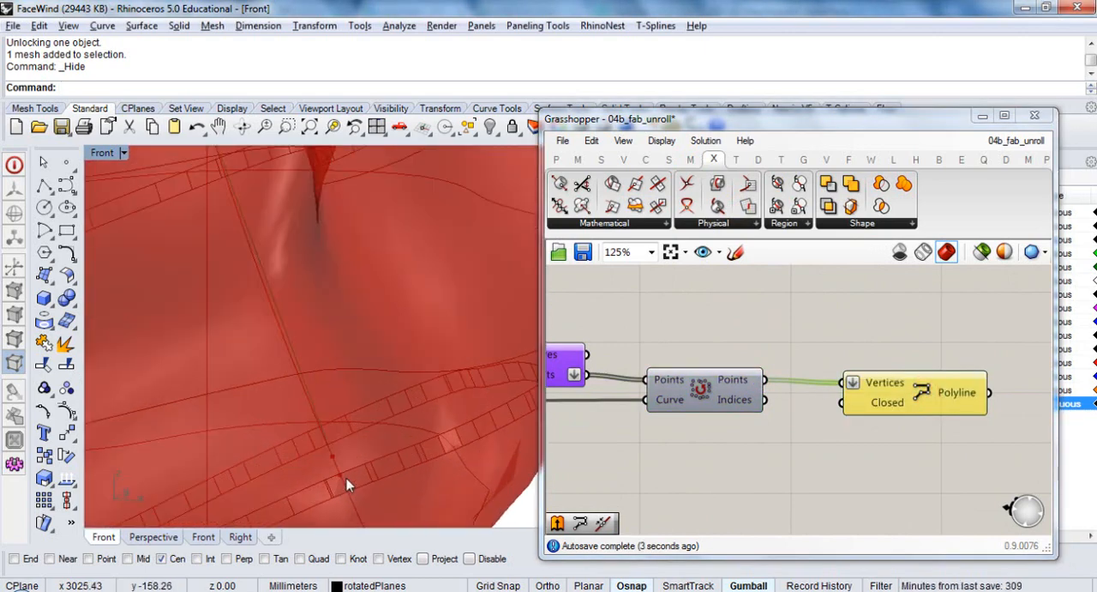
pyautogui.scroll(-10, 346, 485)
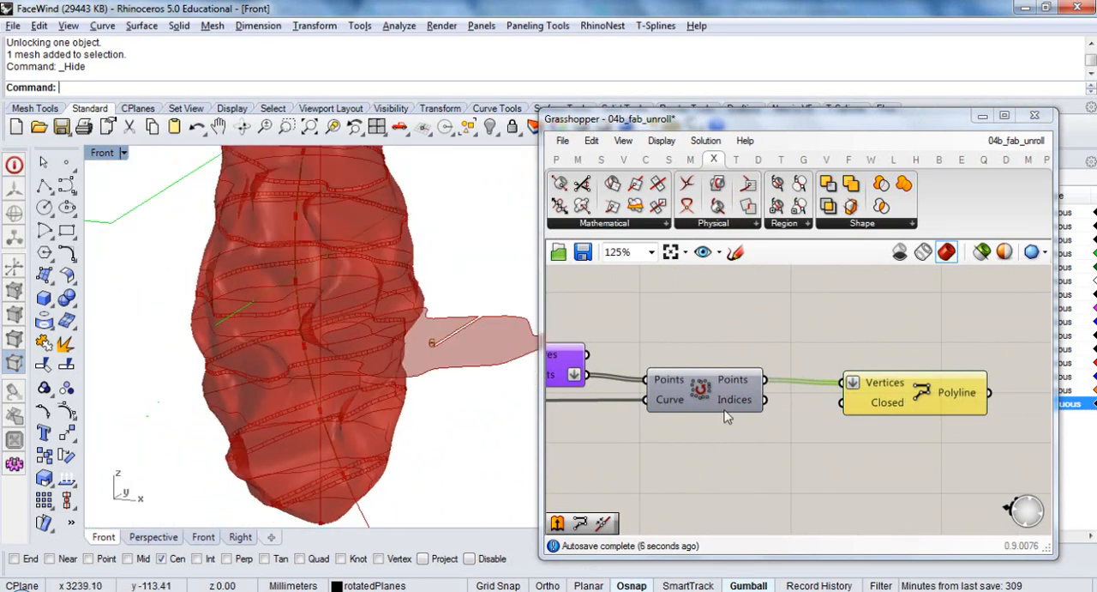
# Turn off the preview of the mesh parameter in the slice along curve group
pyautogui.moveTo(764, 408); pyautogui.dragTo(942, 418, button='right')
pyautogui.scroll(-7, 938, 419)
pyautogui.moveTo(692, 451); pyautogui.dragTo(976, 403, button='right')
pyautogui.scroll(2, 776, 379)
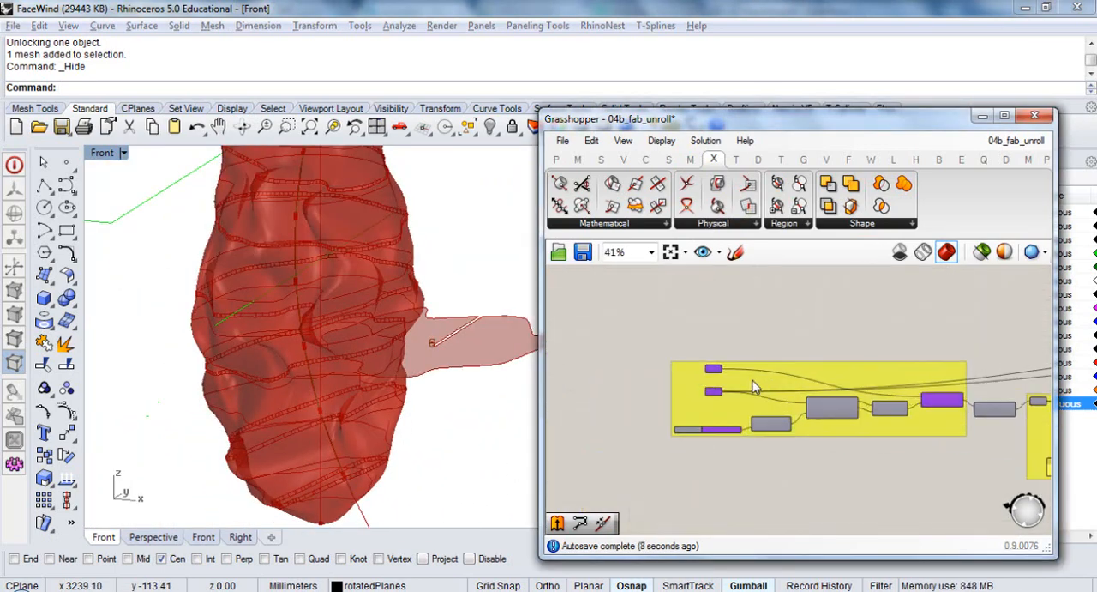
pyautogui.scroll(5, 753, 388)
pyautogui.click(639, 351)
pyautogui.hotkey('ctrl', 'q')
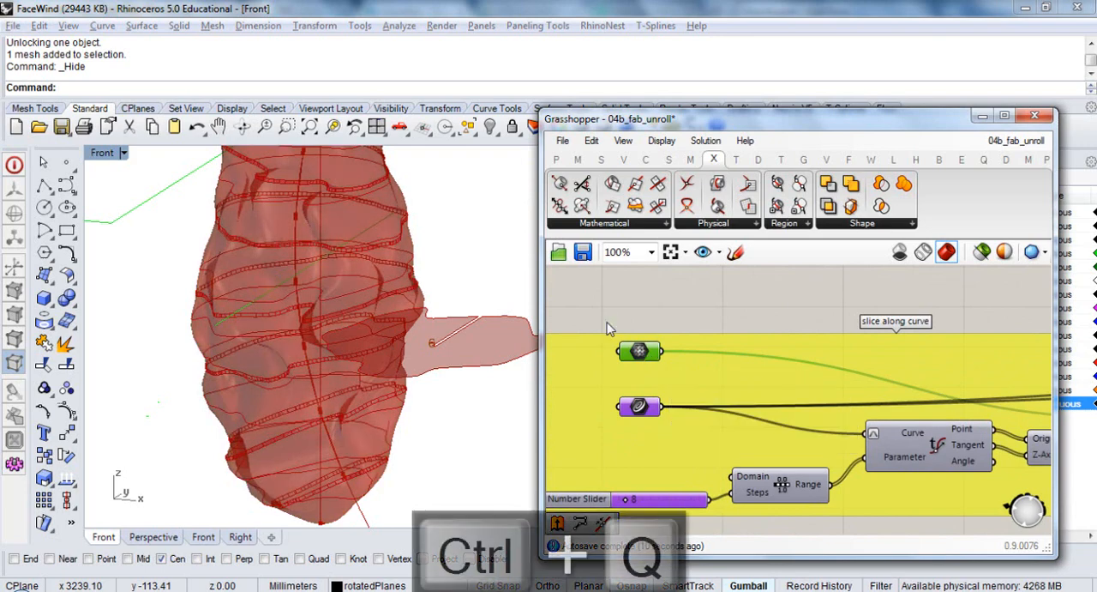
# Turn off the preview of the mesh parameter that feeds the earlier contour definition
pyautogui.scroll(-10, 607, 328)
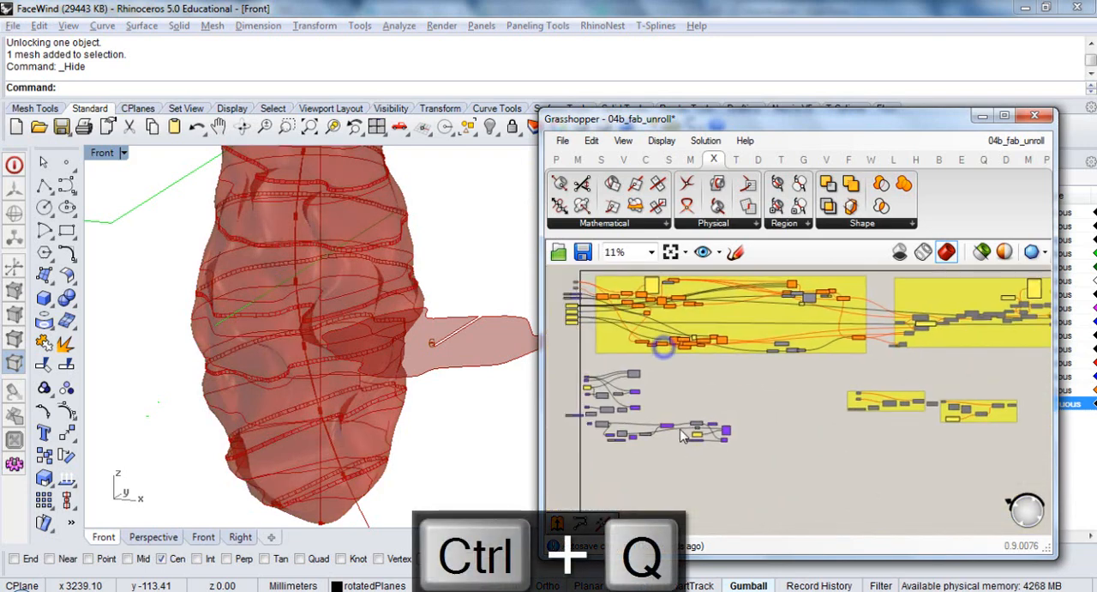
pyautogui.scroll(11, 684, 436)
pyautogui.click(709, 429)
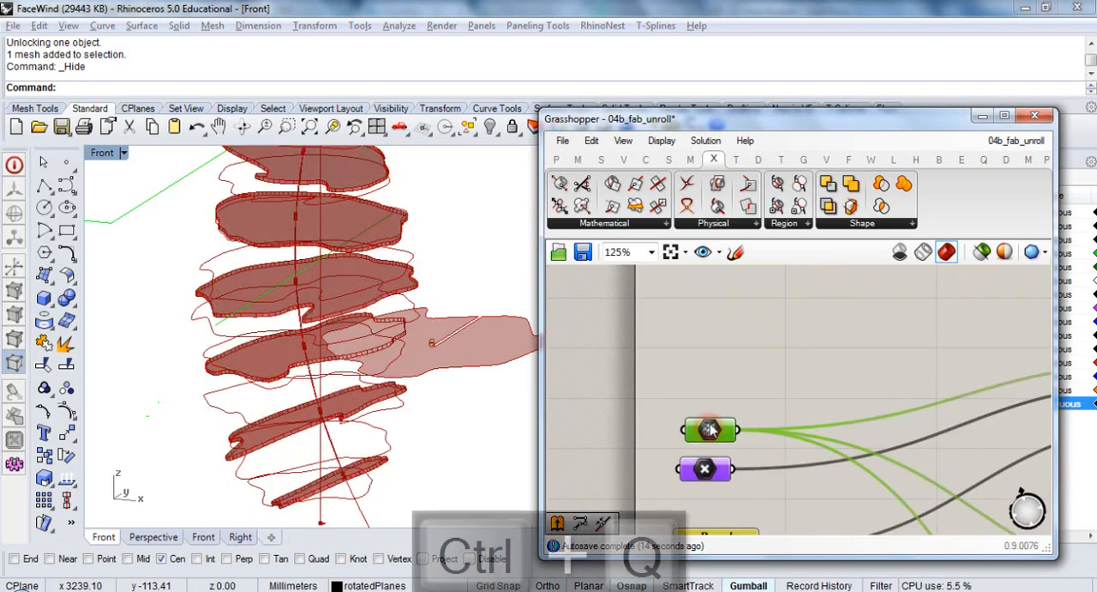
pyautogui.hotkey('ctrl', 'q')
# Turn off the preview of the two mesh section components stacked in the earlier contour definition
pyautogui.moveTo(855, 422); pyautogui.dragTo(701, 343, button='right')
pyautogui.scroll(-5, 695, 374)
pyautogui.scroll(3, 664, 384)
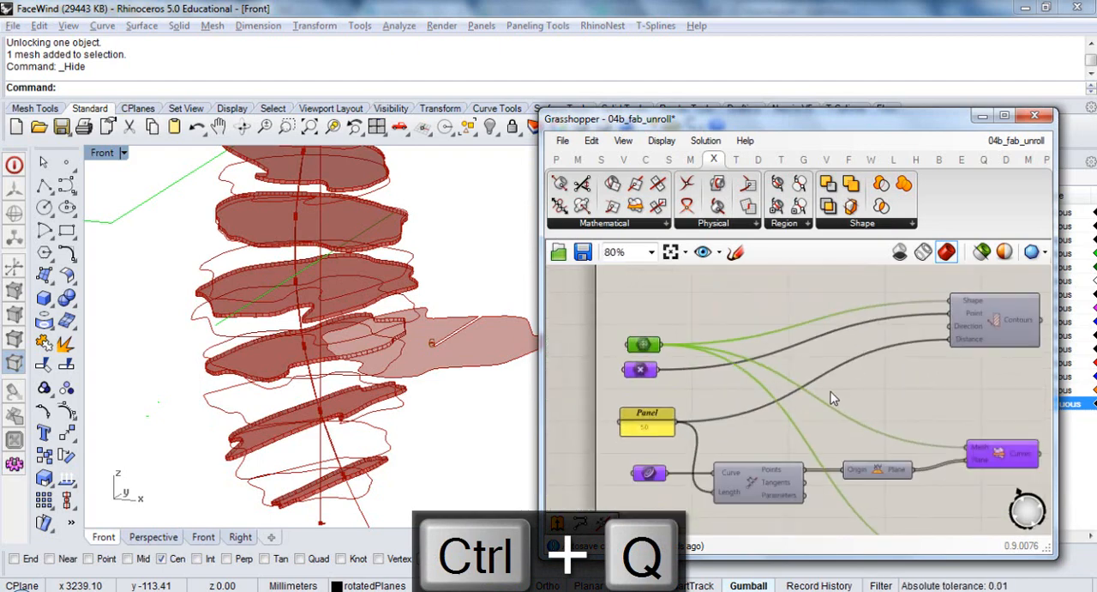
pyautogui.scroll(-4, 966, 414)
pyautogui.moveTo(965, 414); pyautogui.dragTo(557, 350, button='right')
pyautogui.moveTo(605, 343); pyautogui.dragTo(572, 427)
pyautogui.hotkey('ctrl', 'q')
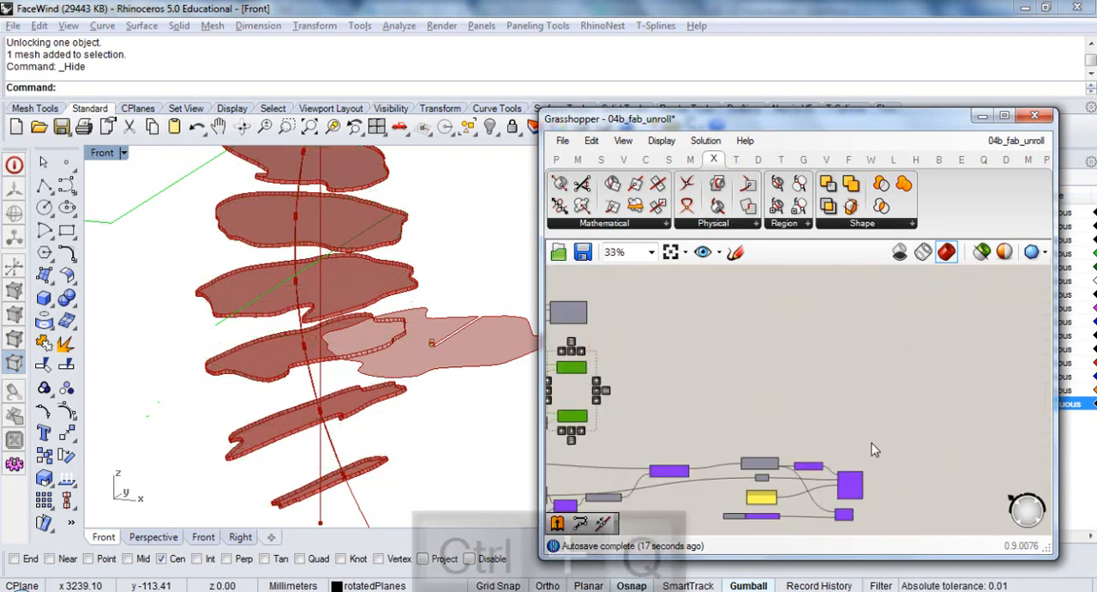
# Turn off the previews of the text tag component, the point component with the Size input below it, and the plane component
pyautogui.moveTo(908, 504); pyautogui.dragTo(815, 400, button='right')
pyautogui.scroll(3, 762, 382)
pyautogui.click(761, 382)
pyautogui.hotkey('ctrl', 'q')
pyautogui.click(751, 430)
pyautogui.hotkey('ctrl', 'q')
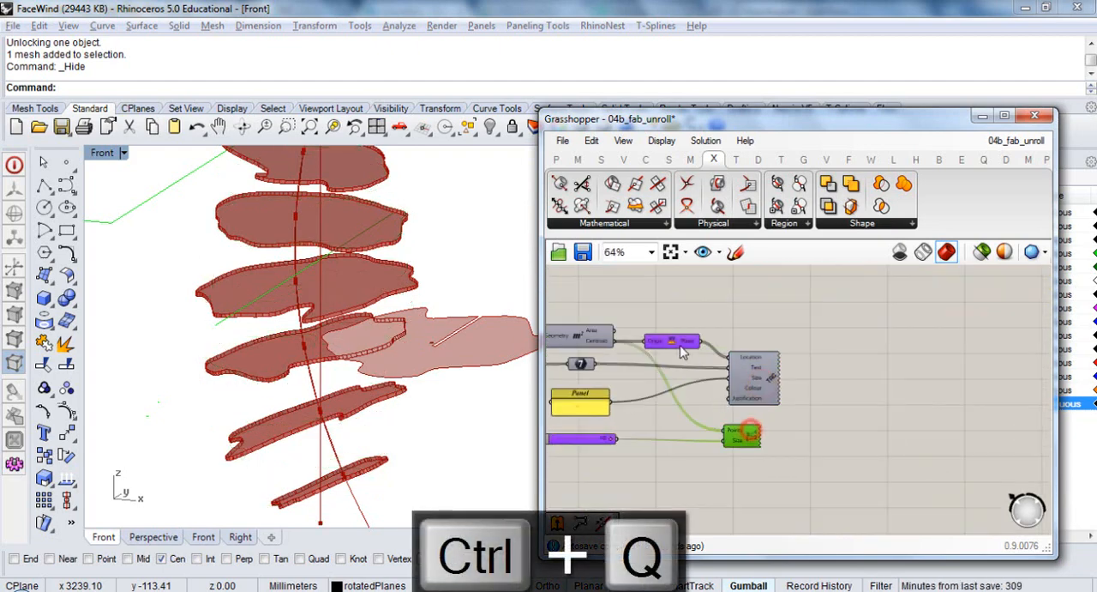
pyautogui.click(670, 337)
pyautogui.hotkey('ctrl', 'q')
# Turn off the preview of the Move component that feeds the Area component
pyautogui.moveTo(685, 419); pyautogui.dragTo(910, 371, button='right')
pyautogui.scroll(-3, 907, 372)
pyautogui.scroll(4, 768, 334)
pyautogui.click(754, 337)
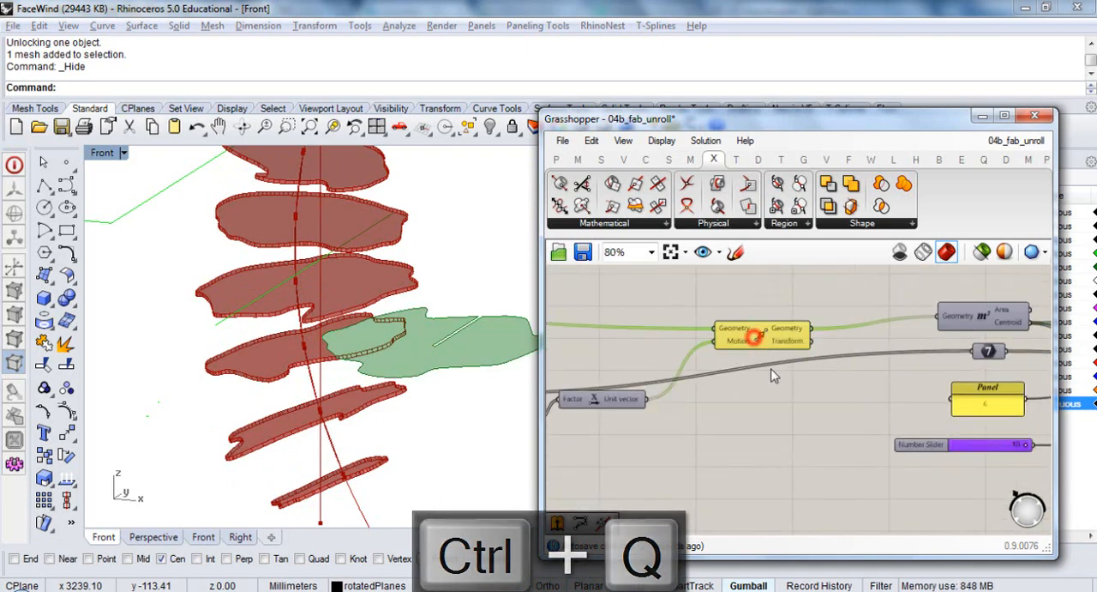
pyautogui.hotkey('ctrl', 'q')
# Return to the PolyLine component after Sort Along Curve and select it to highlight its polyline among the slices
pyautogui.moveTo(900, 427); pyautogui.dragTo(681, 404, button='right')
pyautogui.scroll(-5, 682, 403)
pyautogui.rightClick(748, 435)
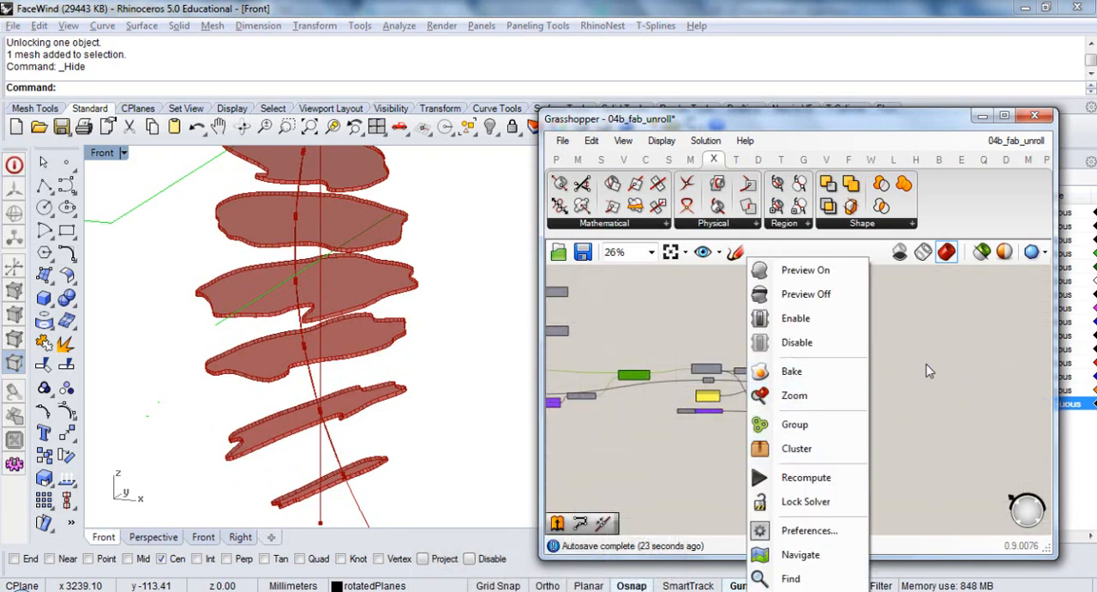
pyautogui.moveTo(925, 369); pyautogui.dragTo(663, 435, button='right')
pyautogui.moveTo(905, 383); pyautogui.dragTo(590, 413, button='right')
pyautogui.moveTo(912, 391); pyautogui.dragTo(667, 401, button='right')
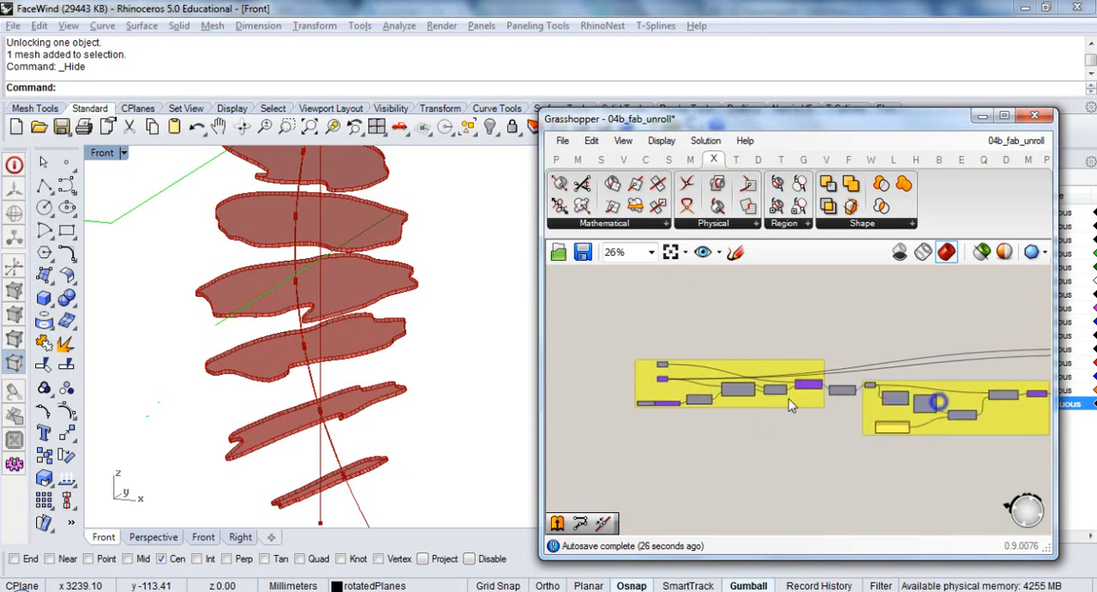
pyautogui.moveTo(959, 395); pyautogui.dragTo(696, 390, button='right')
pyautogui.scroll(7, 914, 360)
pyautogui.click(940, 342)
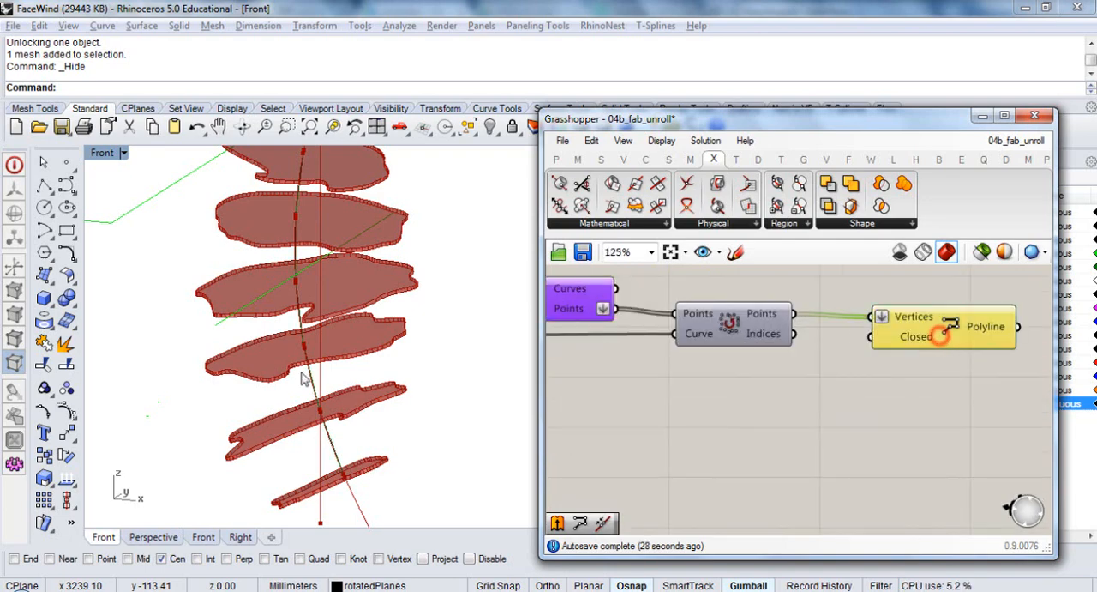
# Examine up close in Rhino how the polyline follows the guide curve and its intersection points at several slices
pyautogui.scroll(6, 330, 319)
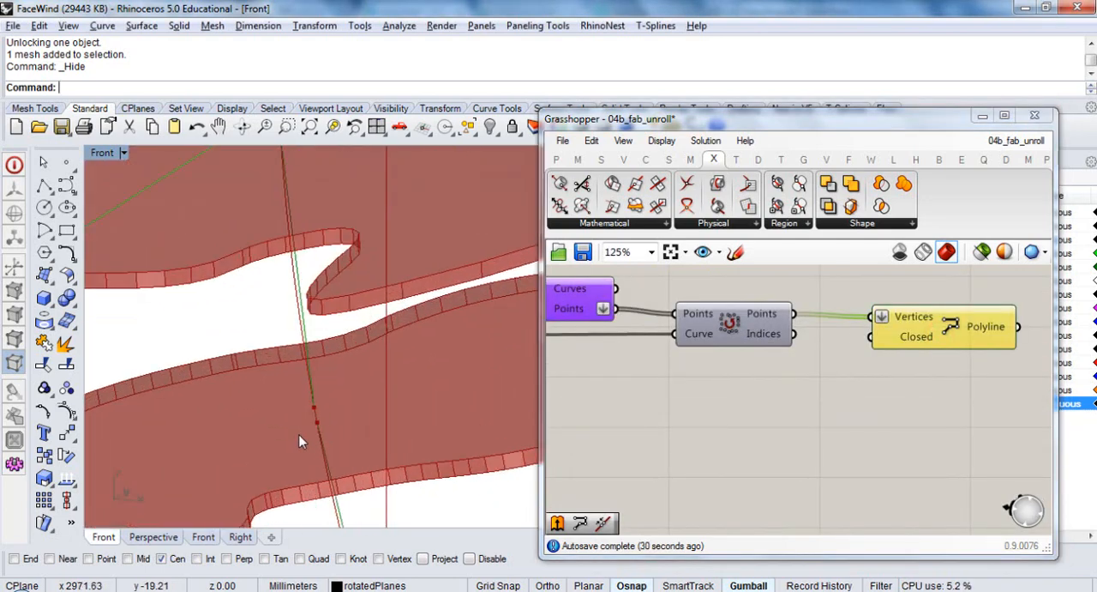
pyautogui.scroll(5, 324, 424)
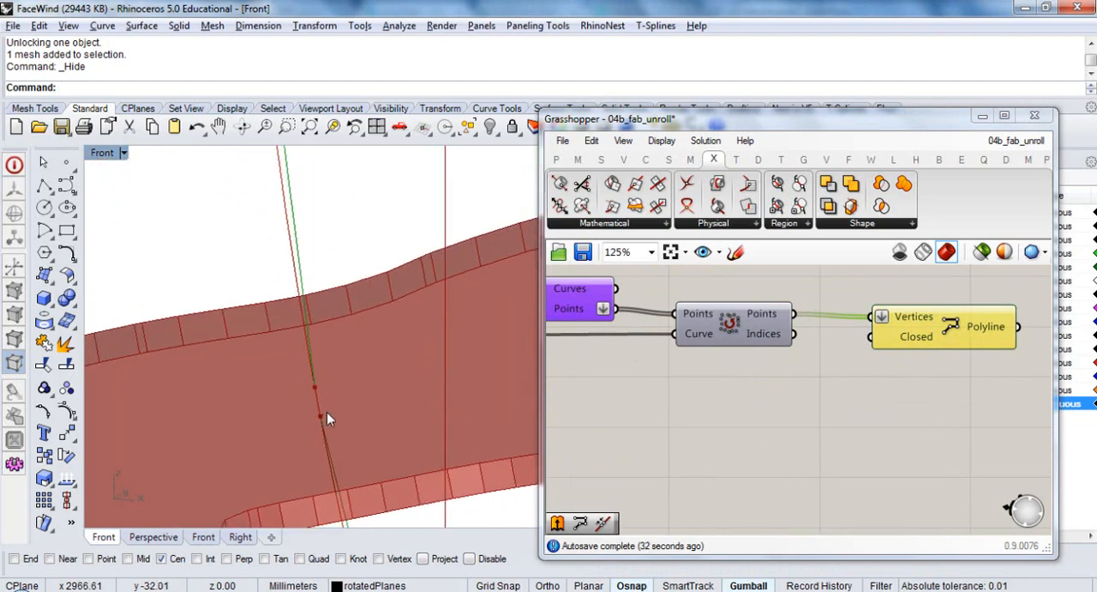
pyautogui.scroll(-5, 319, 380)
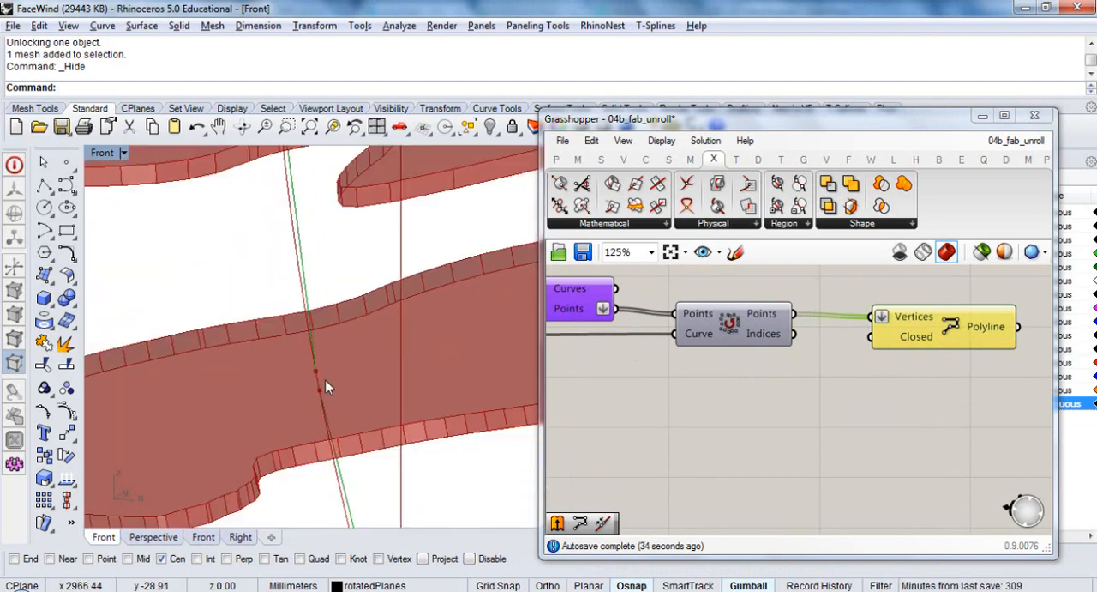
pyautogui.scroll(-2, 352, 384)
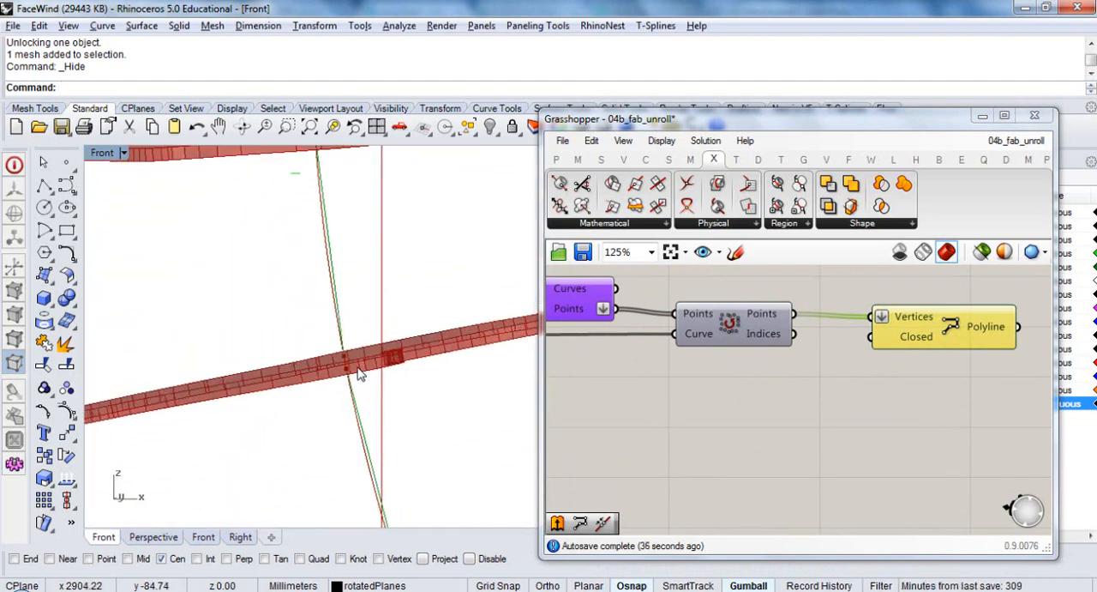
pyautogui.scroll(3, 359, 373)
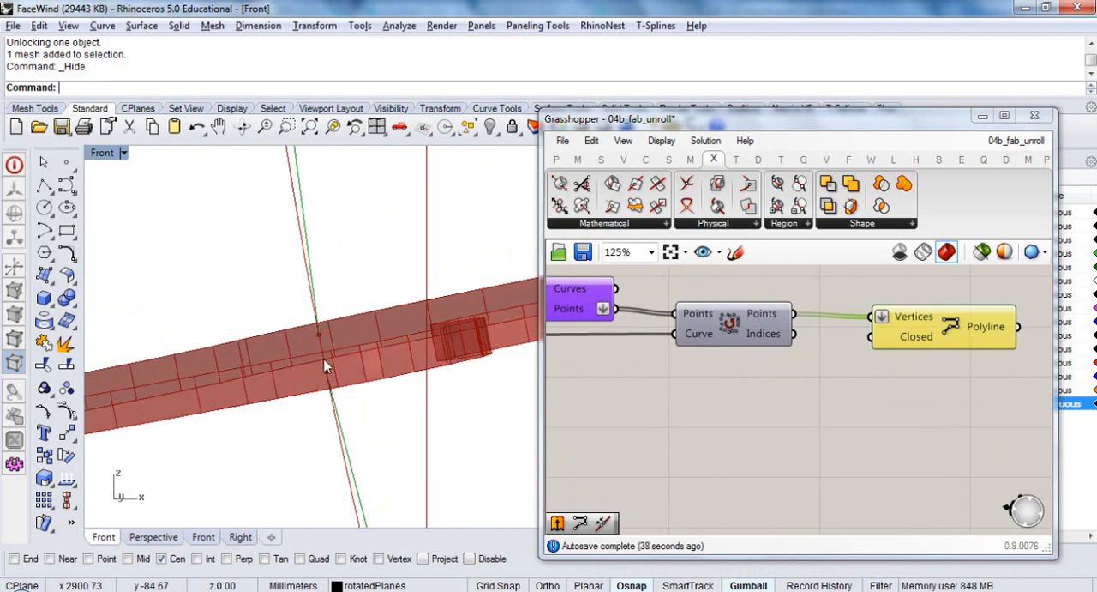
pyautogui.scroll(-4, 319, 442)
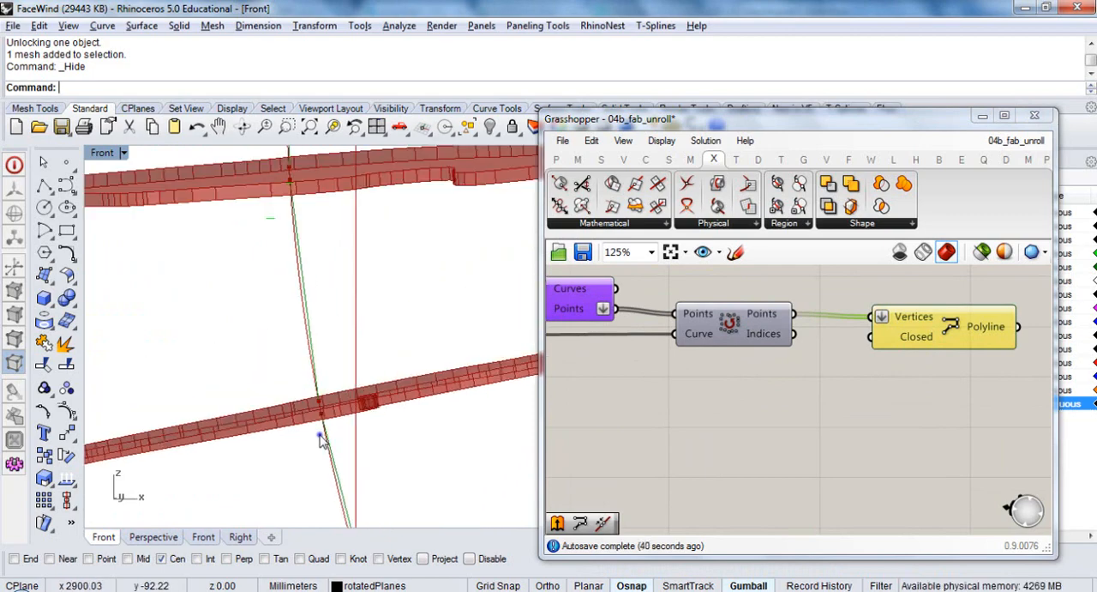
pyautogui.scroll(-2, 318, 437)
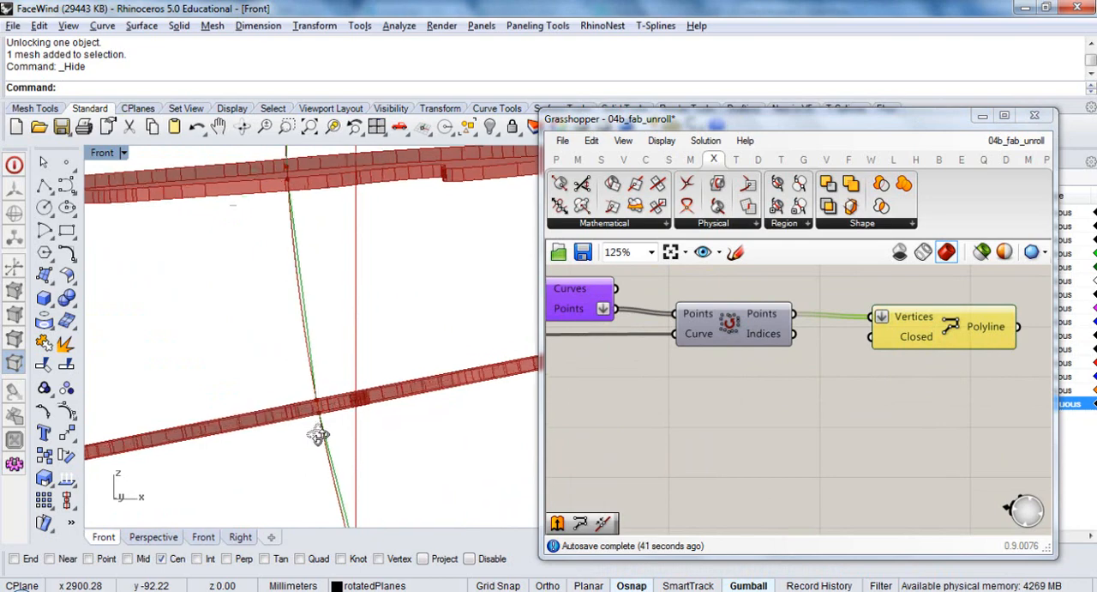
pyautogui.scroll(2, 326, 429)
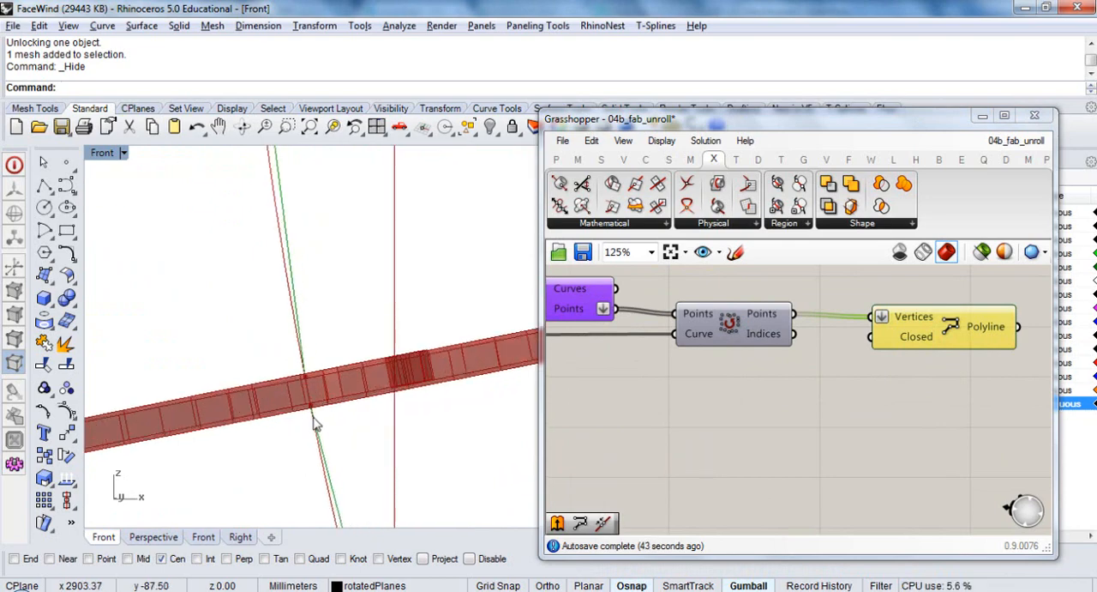
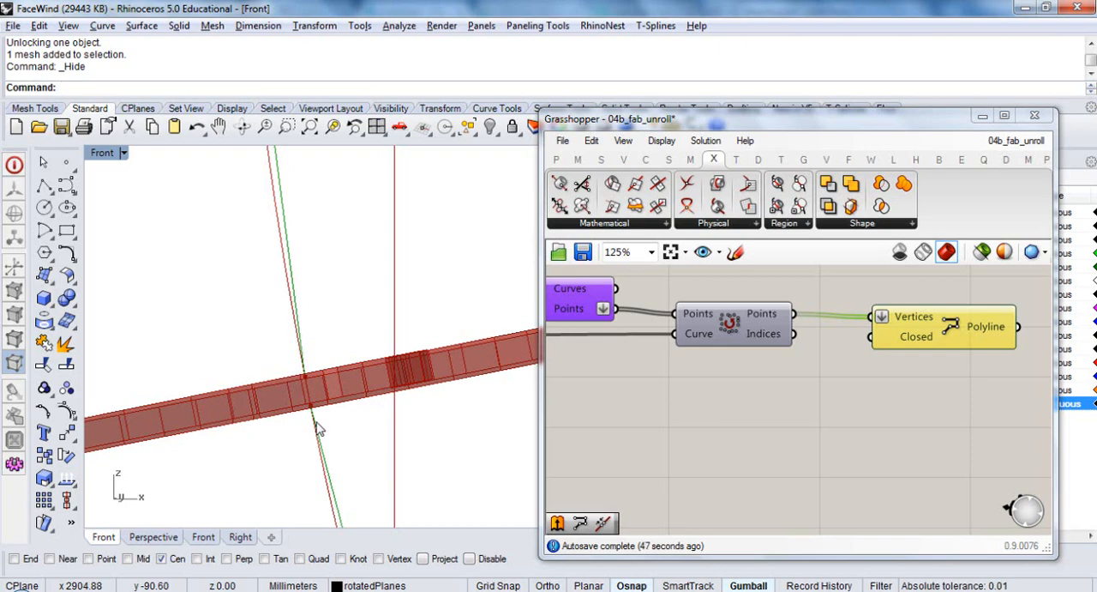
# Examine the slices, guide curve and polyline from an oblique angle in Rhino, including their position beside the surrounding models
pyautogui.scroll(-6, 324, 370)
pyautogui.moveTo(323, 383); pyautogui.dragTo(326, 411, button='right')
pyautogui.click(218, 340)
pyautogui.moveTo(348, 352); pyautogui.dragTo(311, 365, button='right')
pyautogui.moveTo(327, 362); pyautogui.dragTo(335, 363, button='right')
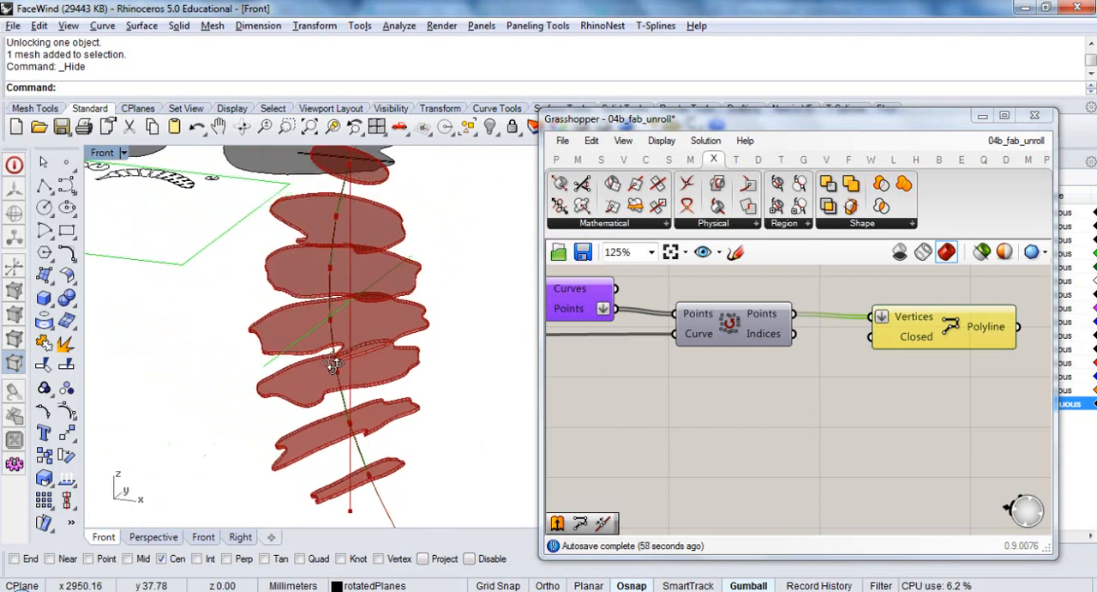
pyautogui.scroll(-3, 377, 420)
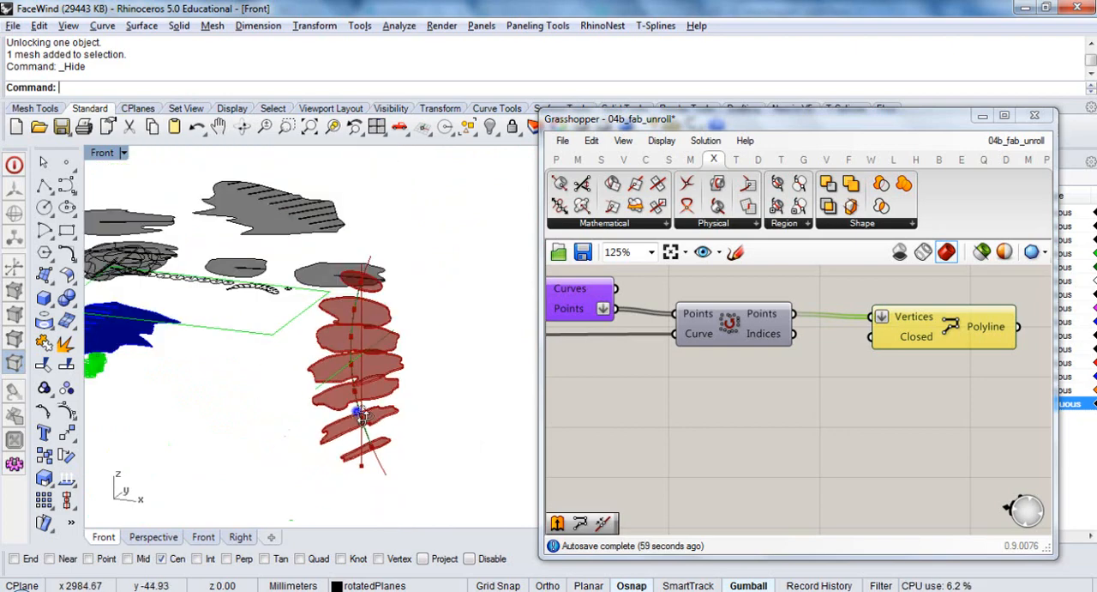
pyautogui.moveTo(363, 418); pyautogui.dragTo(391, 428, button='right')
pyautogui.scroll(-3, 390, 428)
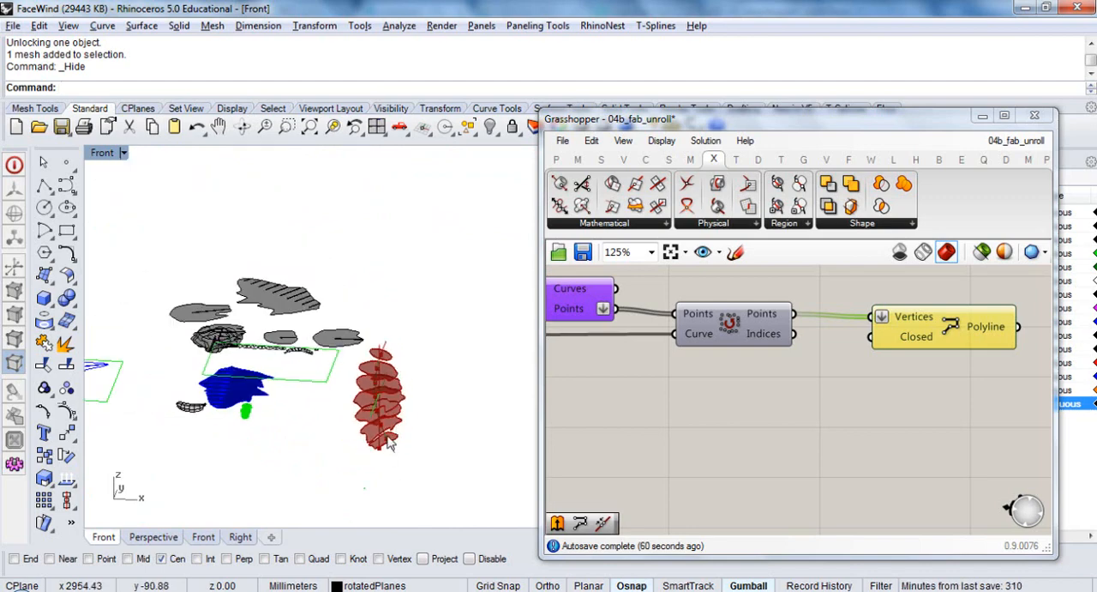
pyautogui.scroll(2, 390, 443)
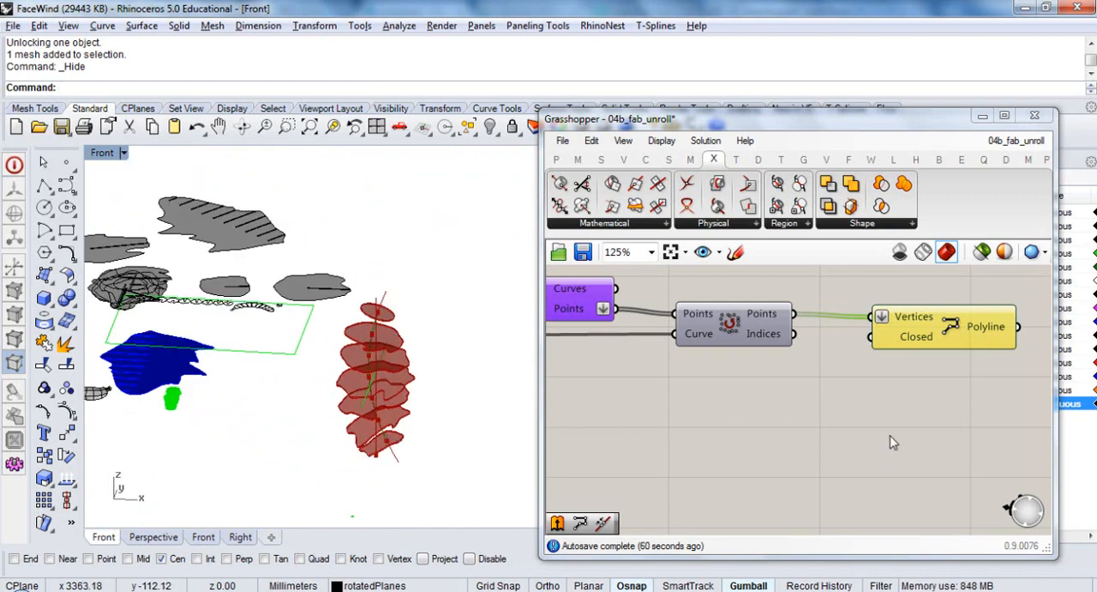
# Turn off the preview of the Brep/Curve intersection component that feeds Sort Along Curve
pyautogui.moveTo(890, 434); pyautogui.dragTo(737, 450, button='right')
pyautogui.click(737, 451)
pyautogui.moveTo(813, 350); pyautogui.dragTo(809, 333)
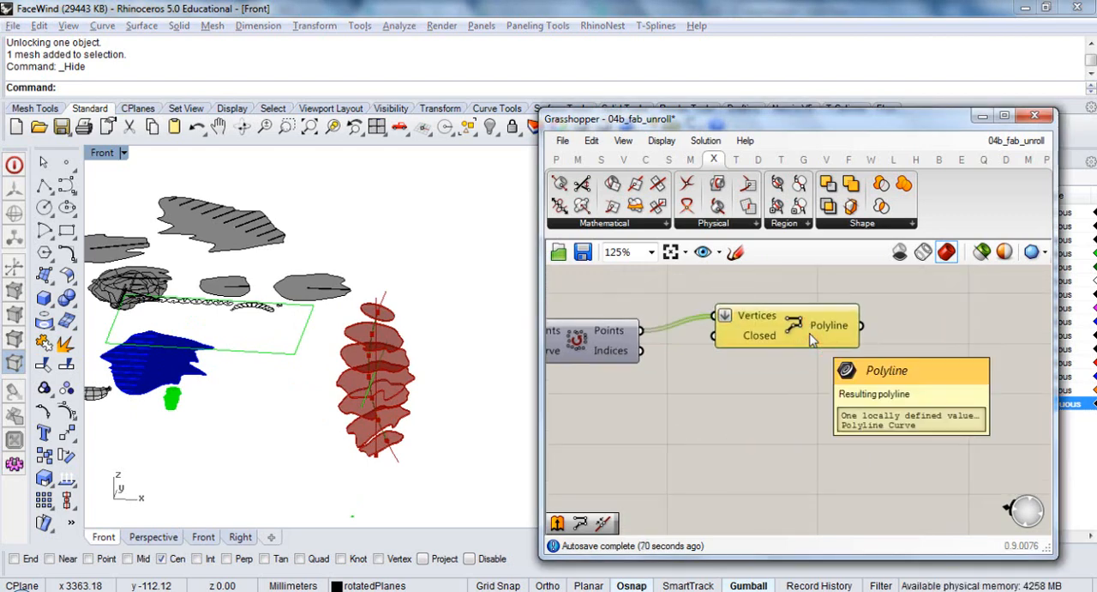
pyautogui.scroll(-4, 812, 340)
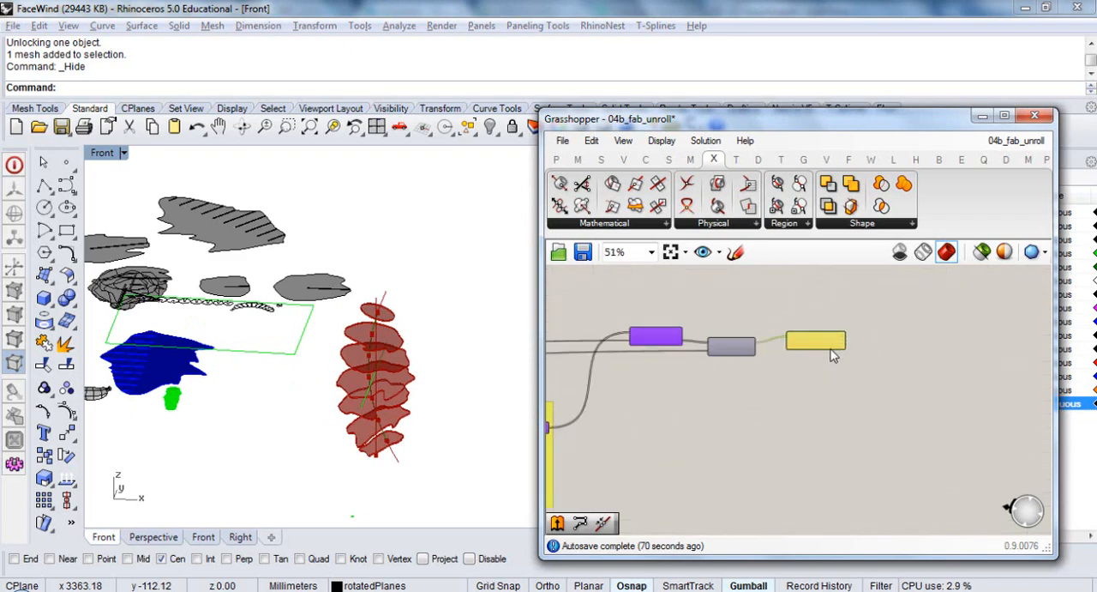
pyautogui.click(597, 334)
pyautogui.click(669, 439)
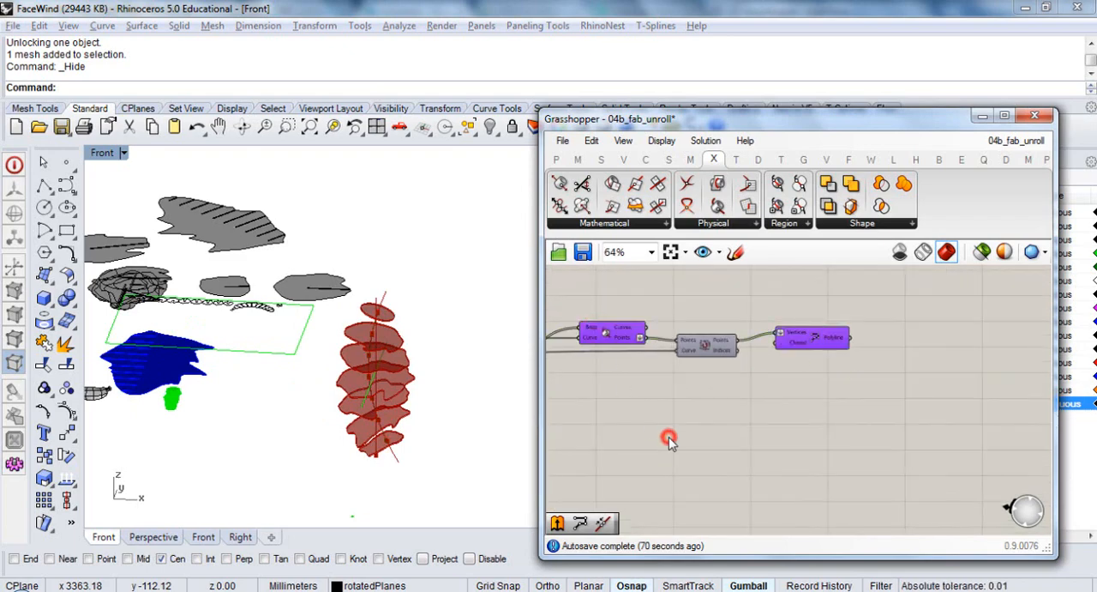
pyautogui.click(612, 341)
pyautogui.hotkey('ctrl', 'q')
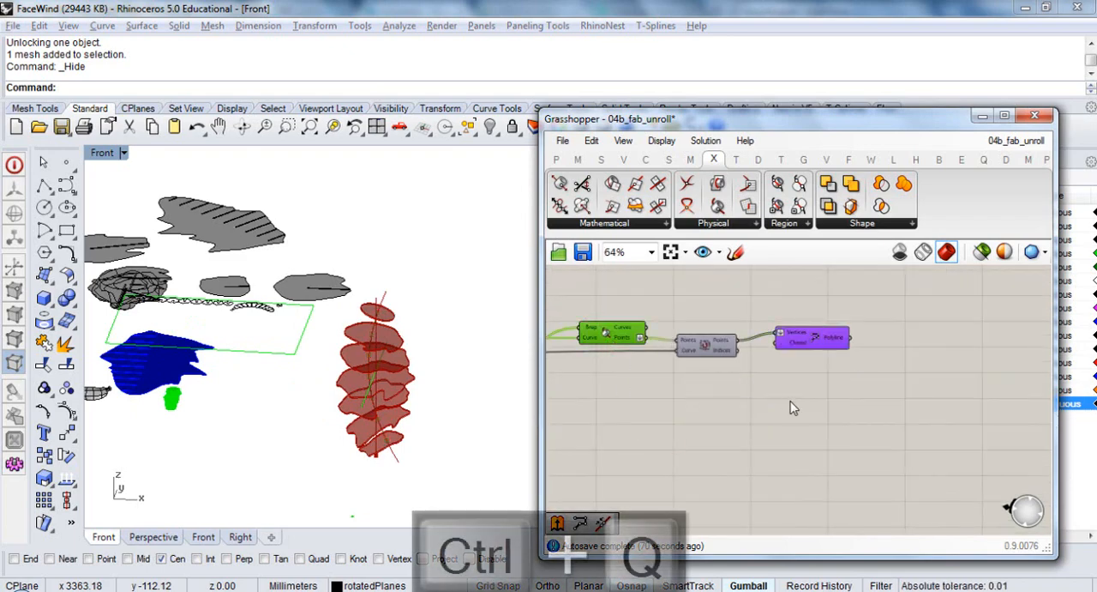
pyautogui.click(789, 400)
# Select the PolyLine component and check its previewed polyline among the slices
pyautogui.click(814, 339)
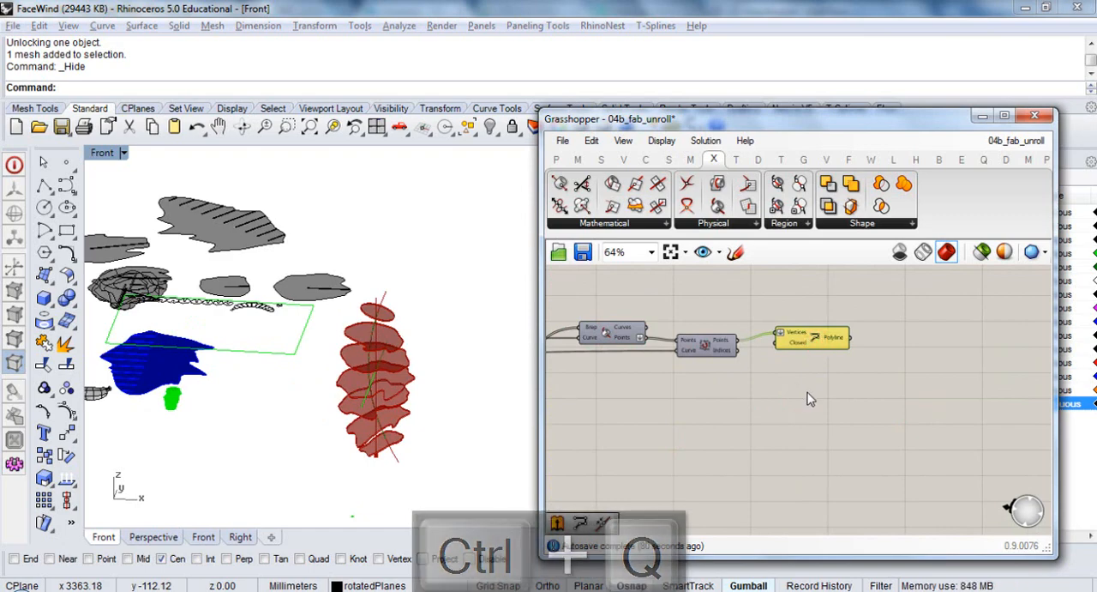
pyautogui.moveTo(826, 372); pyautogui.dragTo(802, 345, button='right')
pyautogui.moveTo(809, 333); pyautogui.dragTo(801, 331)
pyautogui.click(798, 360)
pyautogui.moveTo(797, 329); pyautogui.dragTo(787, 370, button='right')
pyautogui.scroll(1, 773, 386)
pyautogui.scroll(2, 772, 392)
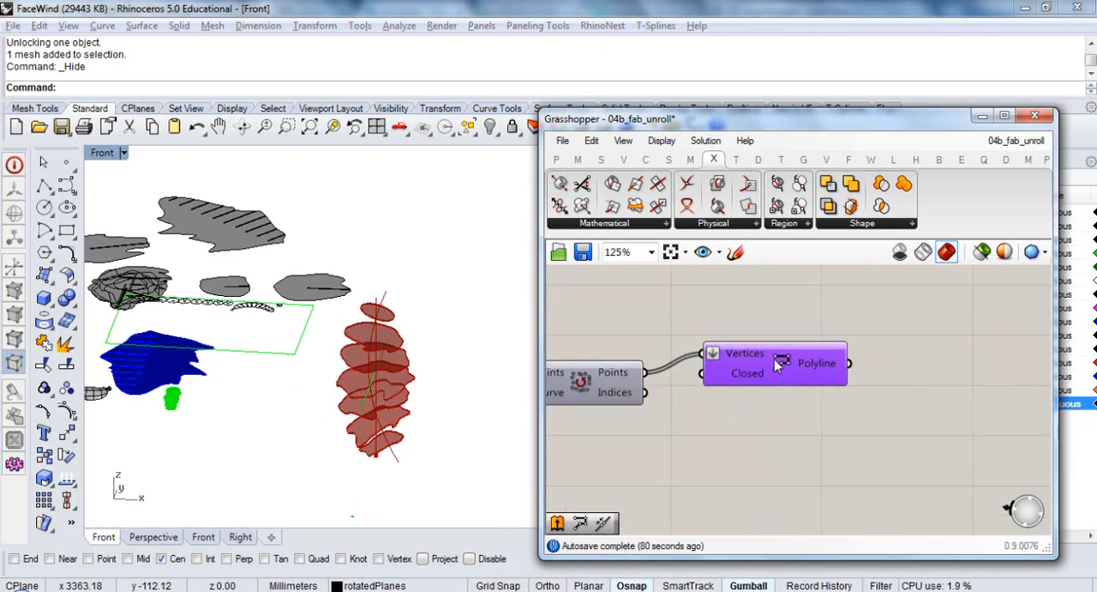
# Collapse the Grasshopper window, create a Rhino layer named centre_polyline and make it the current layer
pyautogui.doubleClick(776, 120)
pyautogui.click(942, 432)
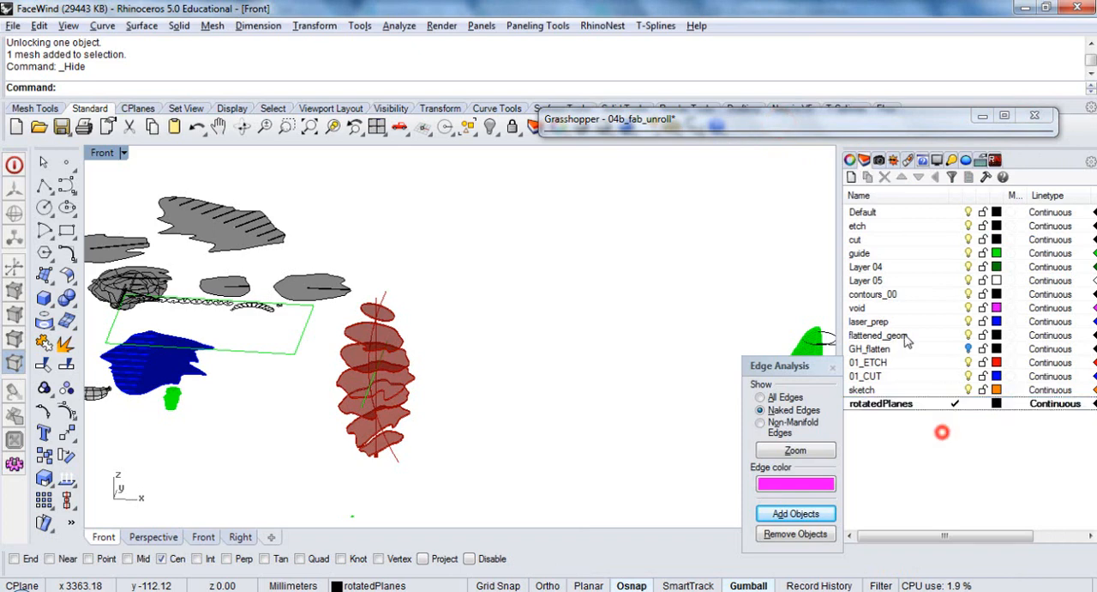
pyautogui.click(891, 404)
pyautogui.hotkey('ctrl', 'n')
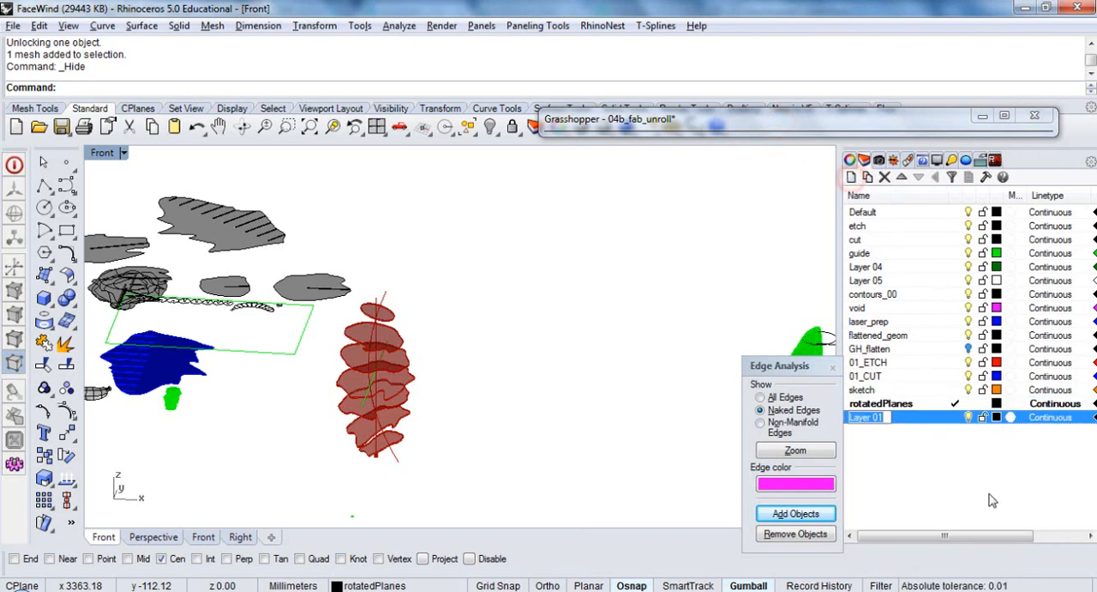
pyautogui.write('centre')
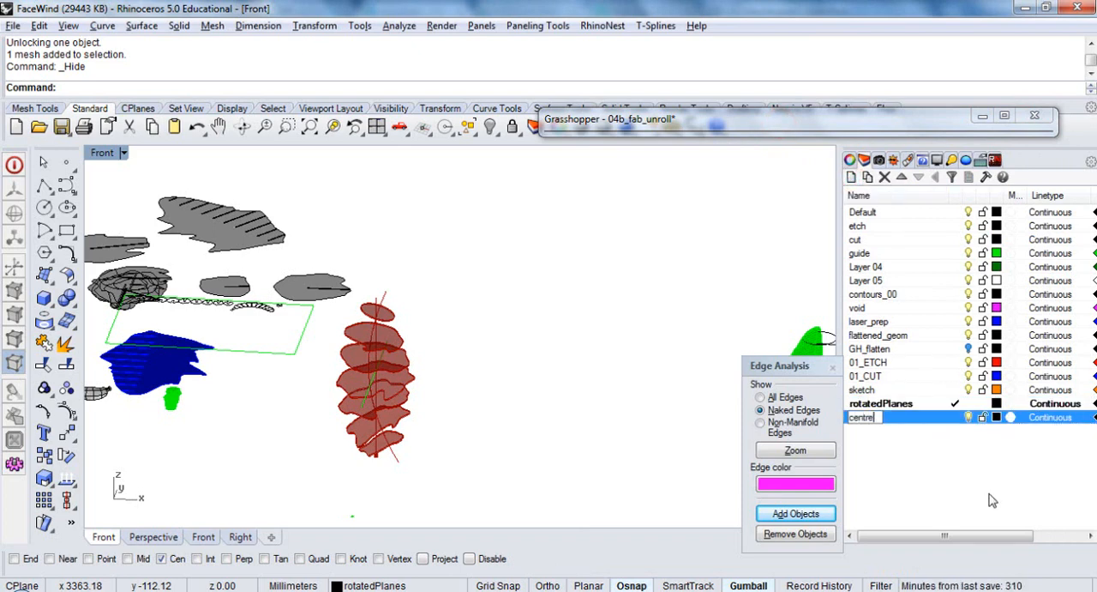
pyautogui.write('_l')
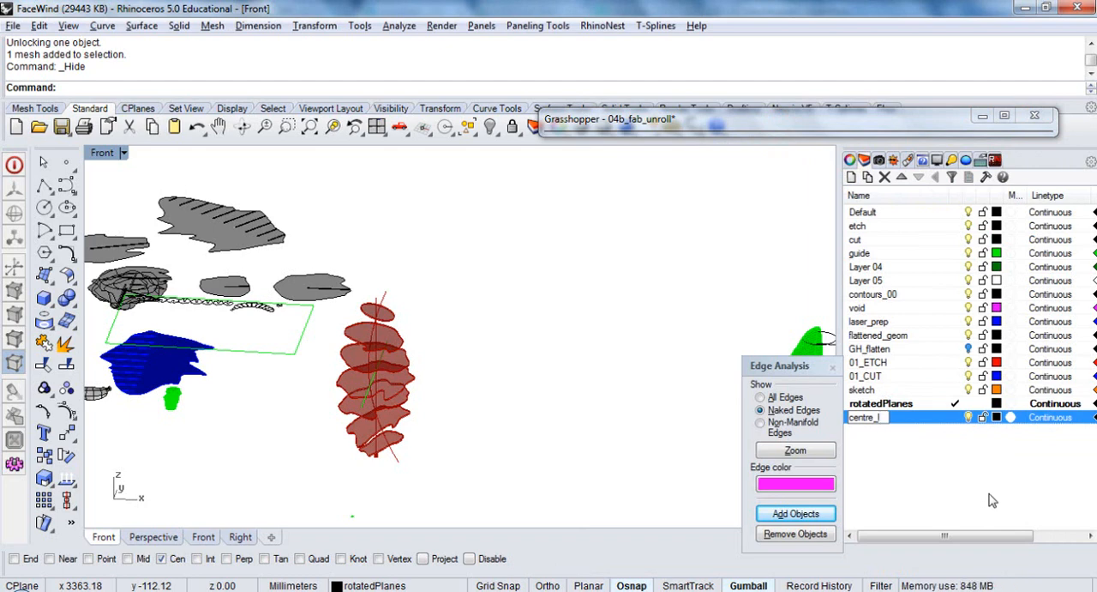
pyautogui.press('BackSpace')
pyautogui.write('poly')
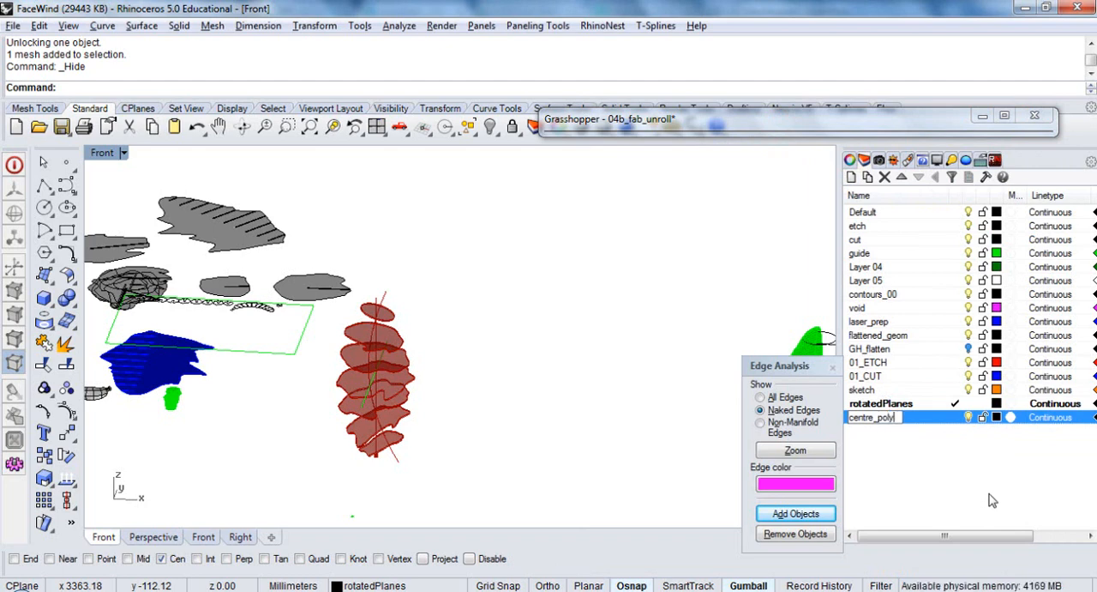
pyautogui.write('line')
pyautogui.press('Return')
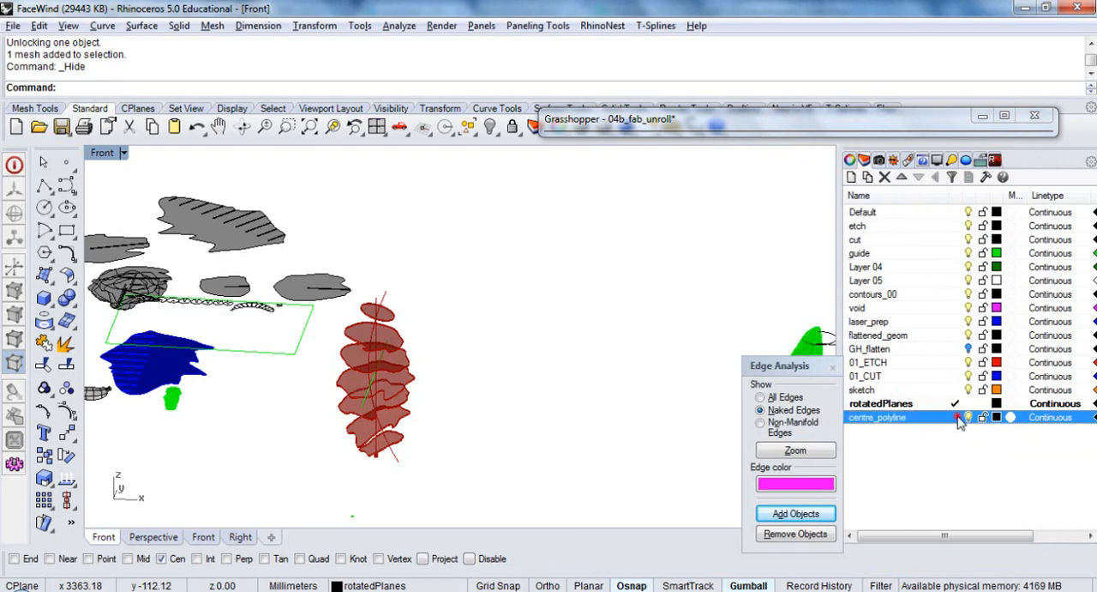
pyautogui.click(957, 418)
# Bake the PolyLine component's output onto the centre_polyline layer
pyautogui.click(883, 120)
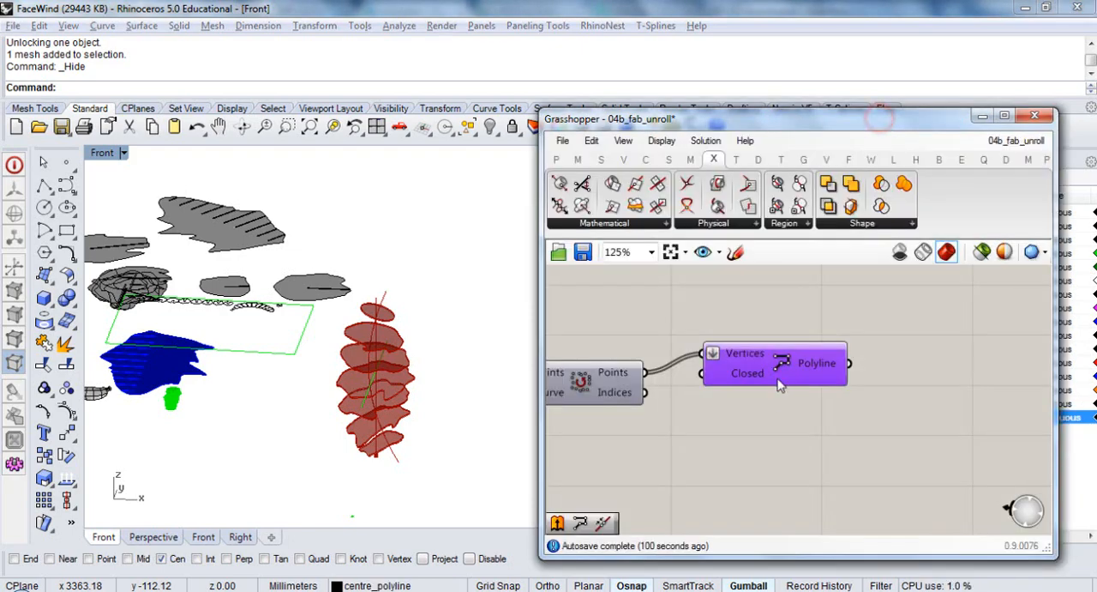
pyautogui.click(778, 382)
pyautogui.rightClick(779, 368)
pyautogui.click(840, 442)
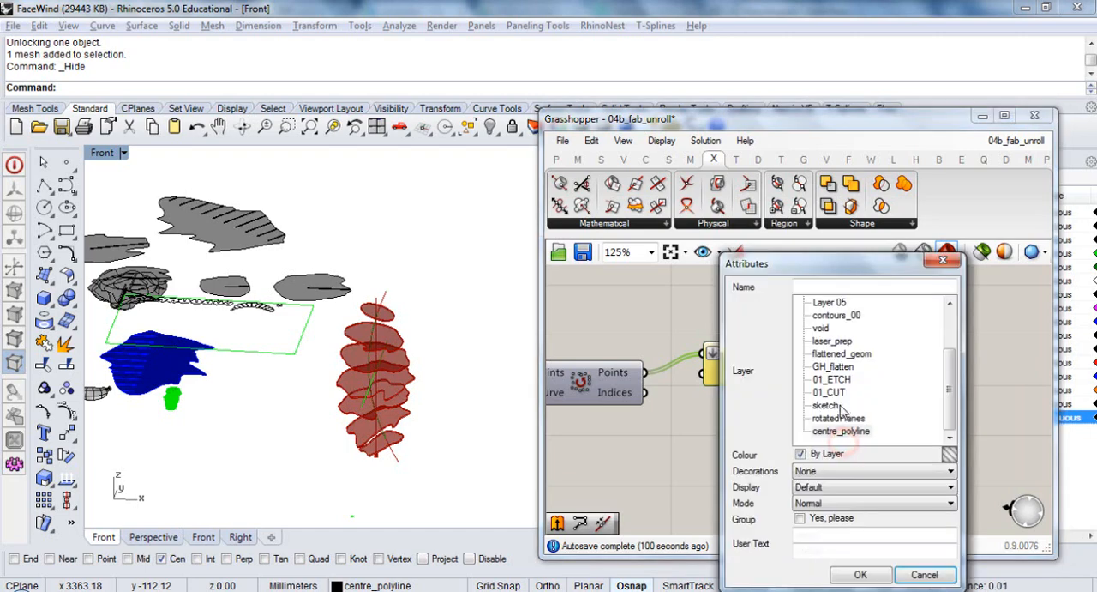
pyautogui.click(840, 430)
pyautogui.click(860, 574)
# Save the Grasshopper definition and close its window to return to Rhino
pyautogui.click(748, 456)
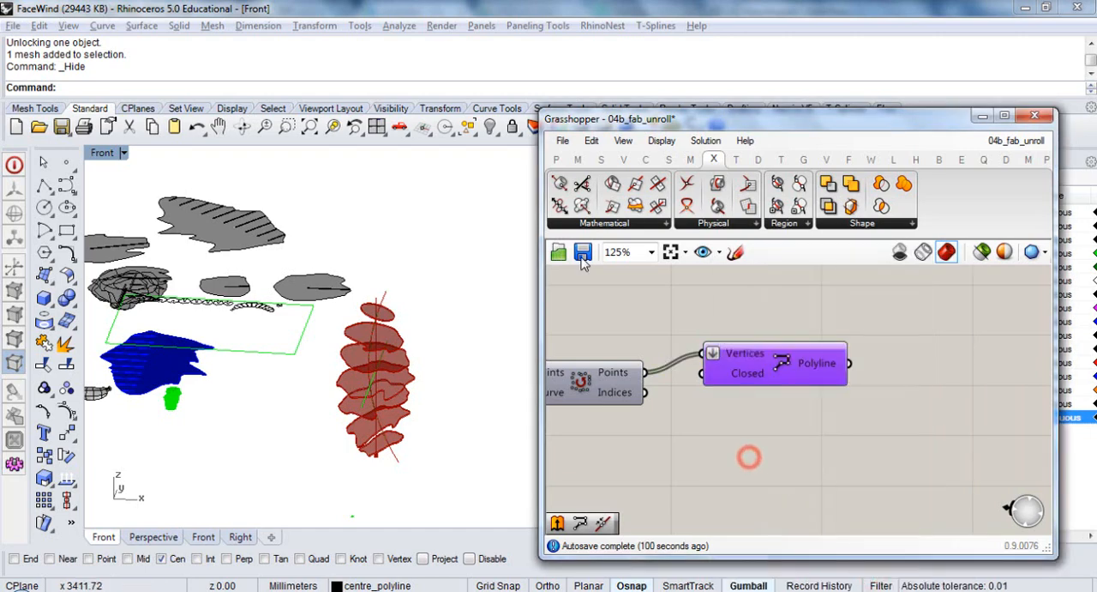
pyautogui.click(582, 254)
pyautogui.click(1035, 114)
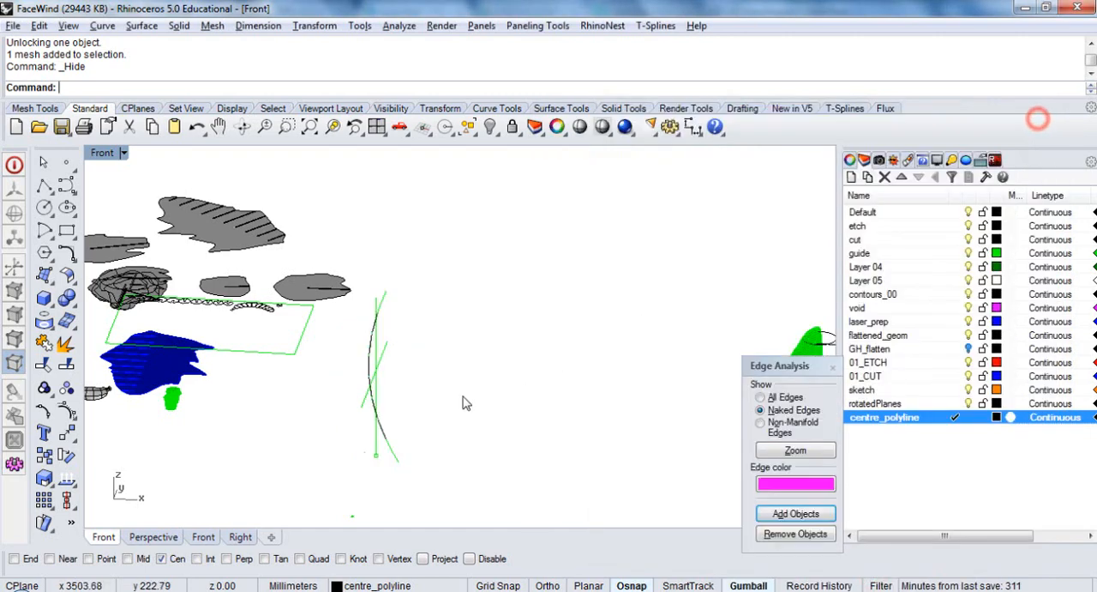
# Select the baked centre polyline rather than the overlapping guide curve, and switch the viewport to the Top view
pyautogui.scroll(5, 370, 366)
pyautogui.click(370, 366)
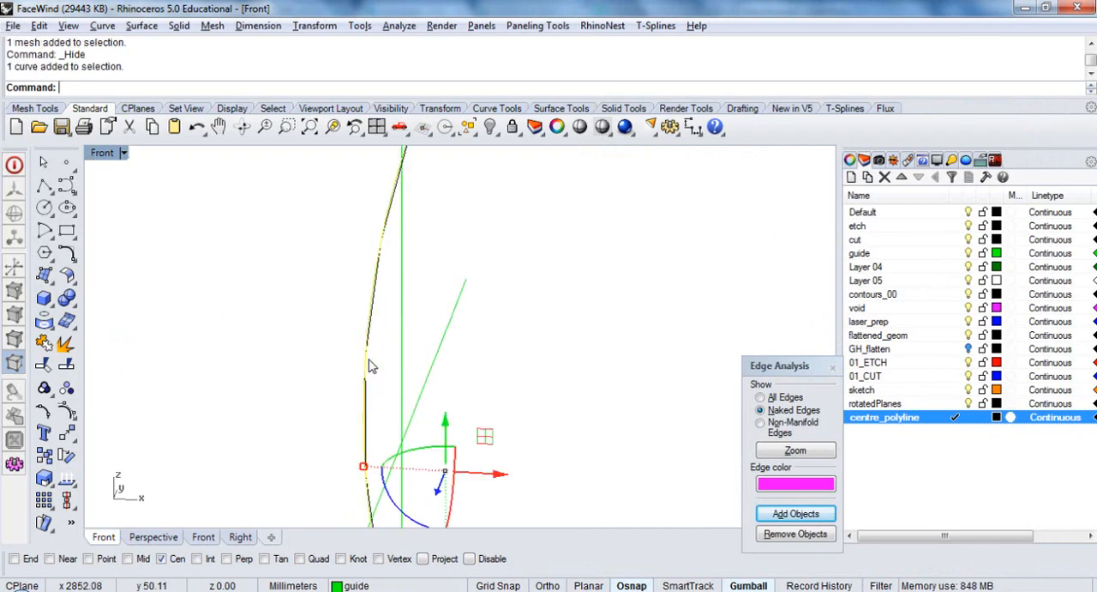
pyautogui.click(369, 408)
pyautogui.scroll(-6, 506, 395)
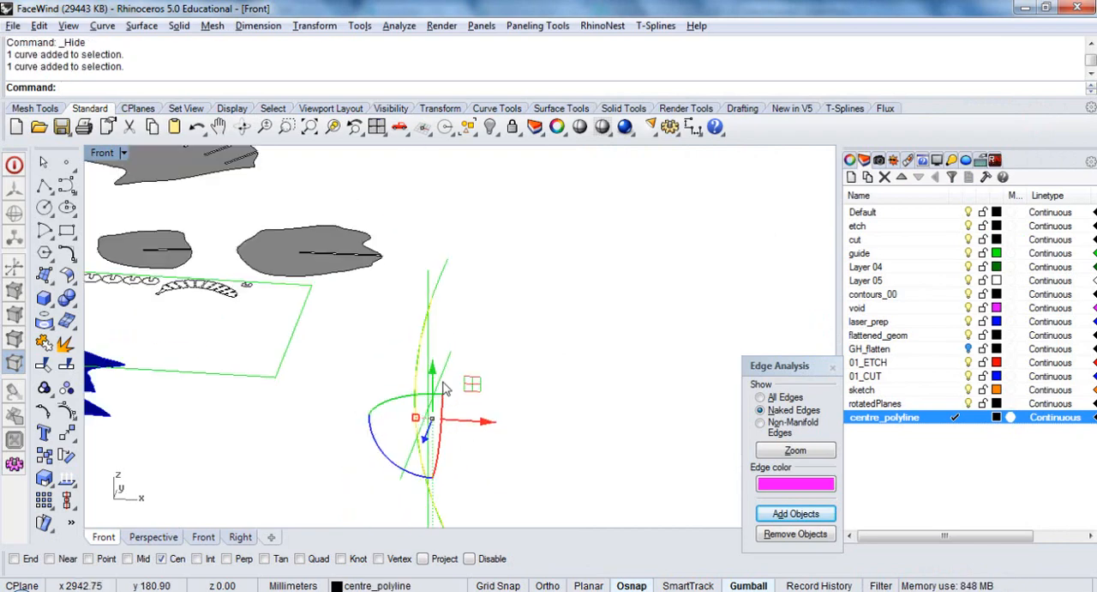
pyautogui.keyDown('ctrl'); pyautogui.keyDown('shift'); pyautogui.moveTo(508, 416); pyautogui.dragTo(508, 415, button='right'); pyautogui.keyUp('shift'); pyautogui.keyUp('ctrl')
pyautogui.write('t')
pyautogui.press('Return')
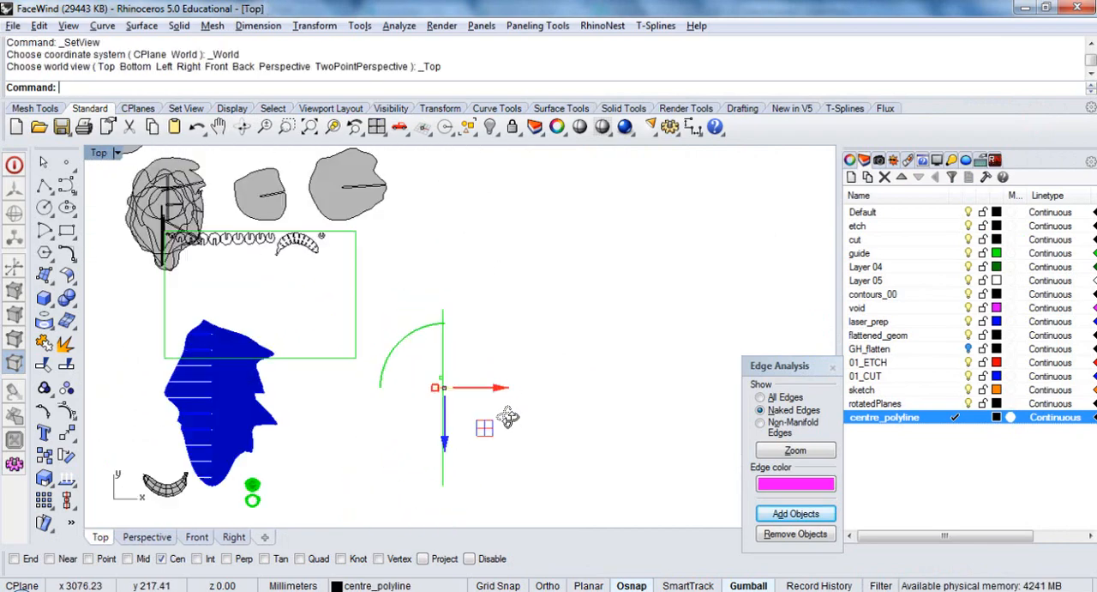
pyautogui.scroll(-10, 463, 413)
pyautogui.scroll(-3, 461, 413)
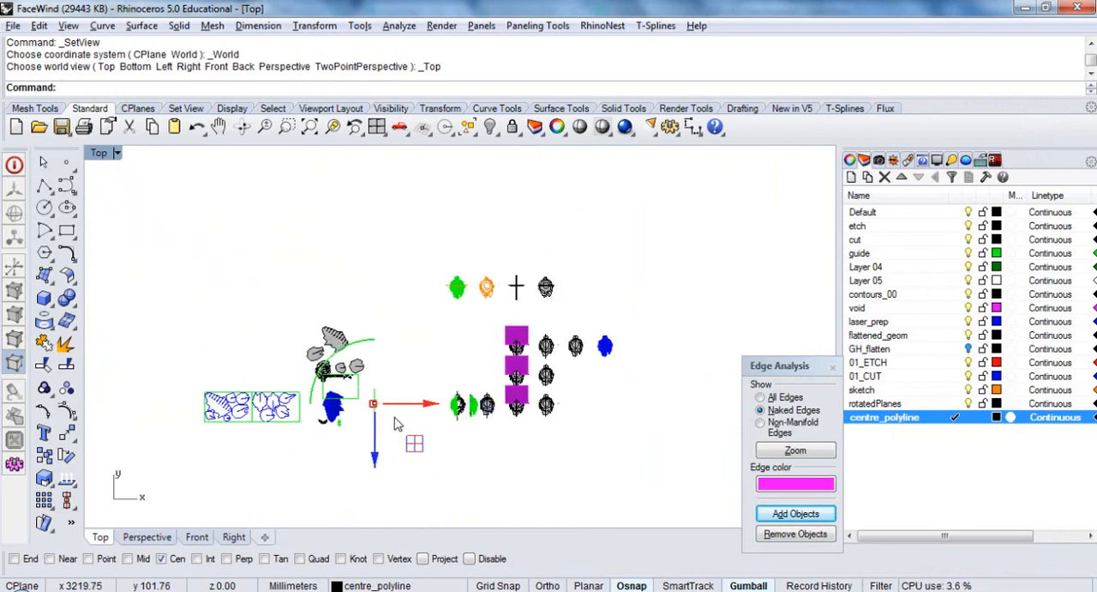
# Move the baked polyline 1500 mm in positive Y and 1500 mm in positive X
pyautogui.click(374, 462)
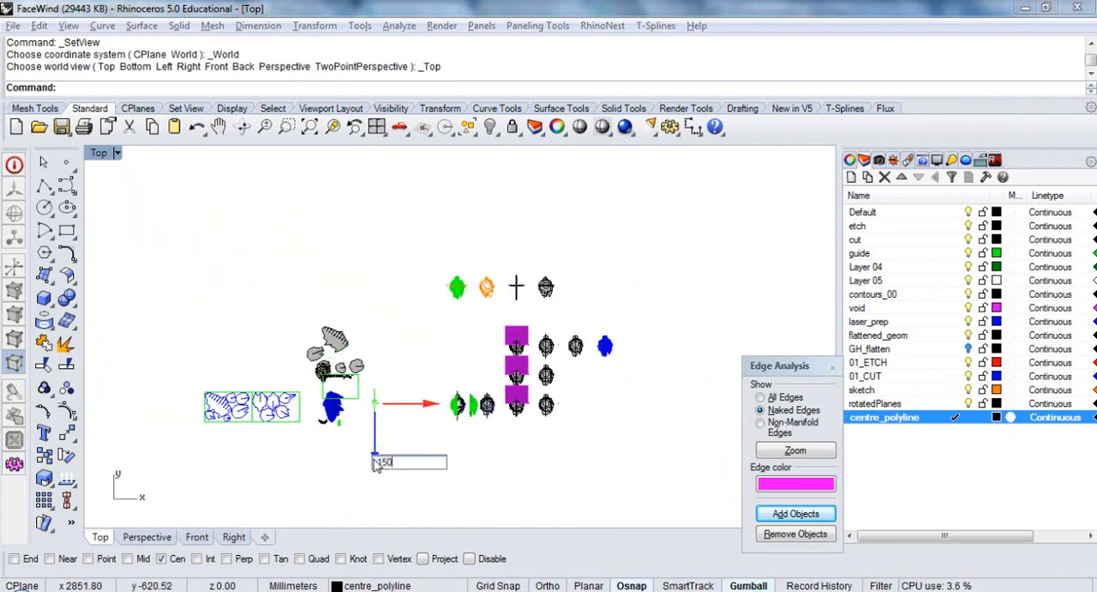
pyautogui.write('50')
pyautogui.press('Return')
pyautogui.scroll(3, 429, 322)
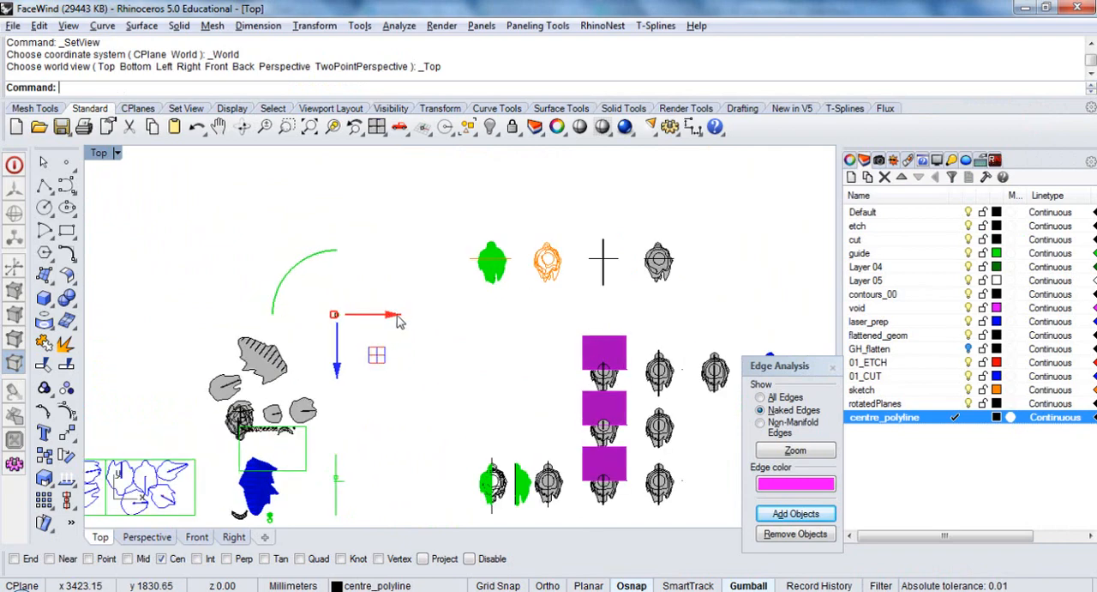
pyautogui.click(394, 314)
pyautogui.write('200')
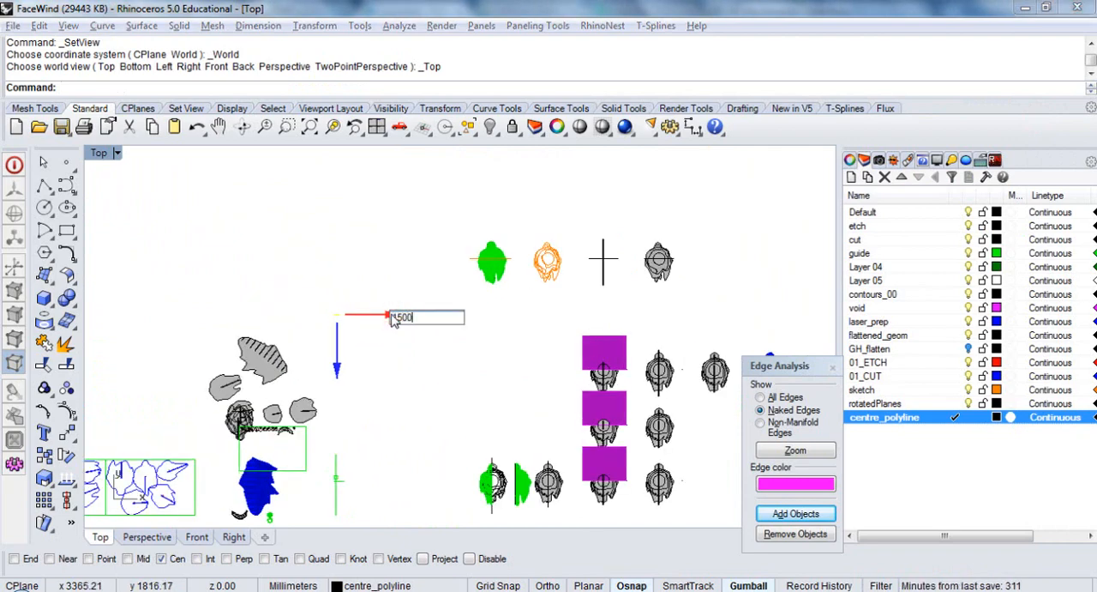
pyautogui.press('Return')
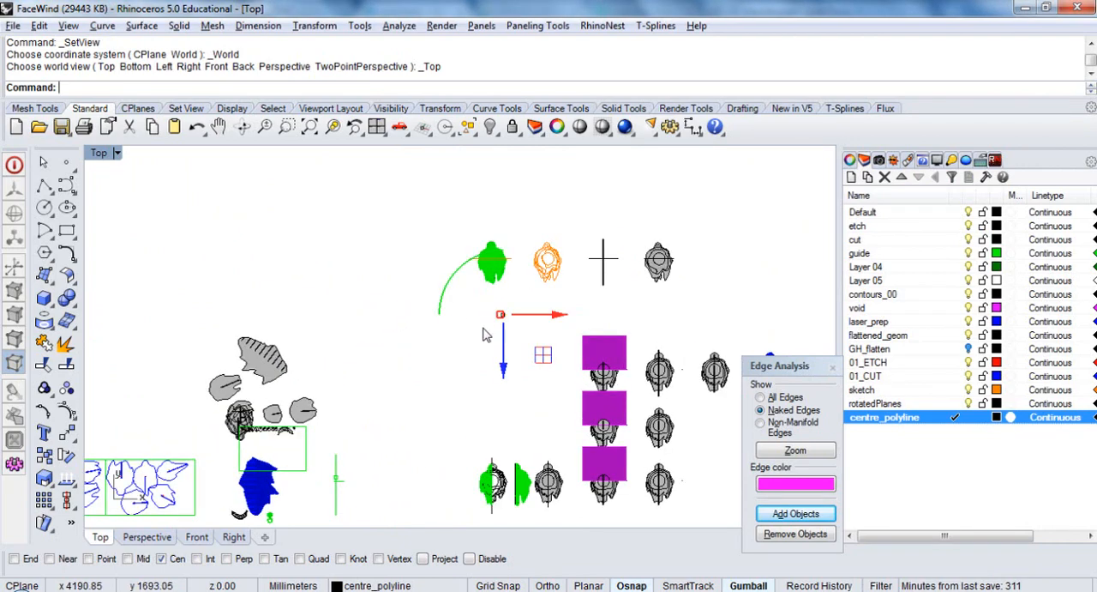
# Shift the polyline further in positive X, into the gap between the black cross and the uppermost magenta block
pyautogui.scroll(-2, 447, 315)
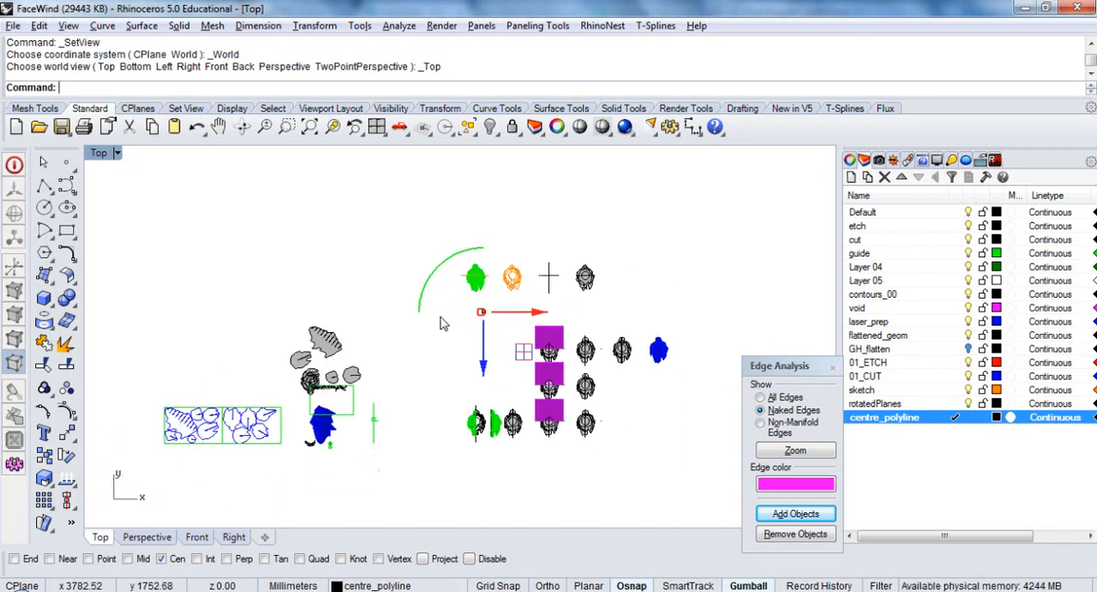
pyautogui.scroll(3, 553, 276)
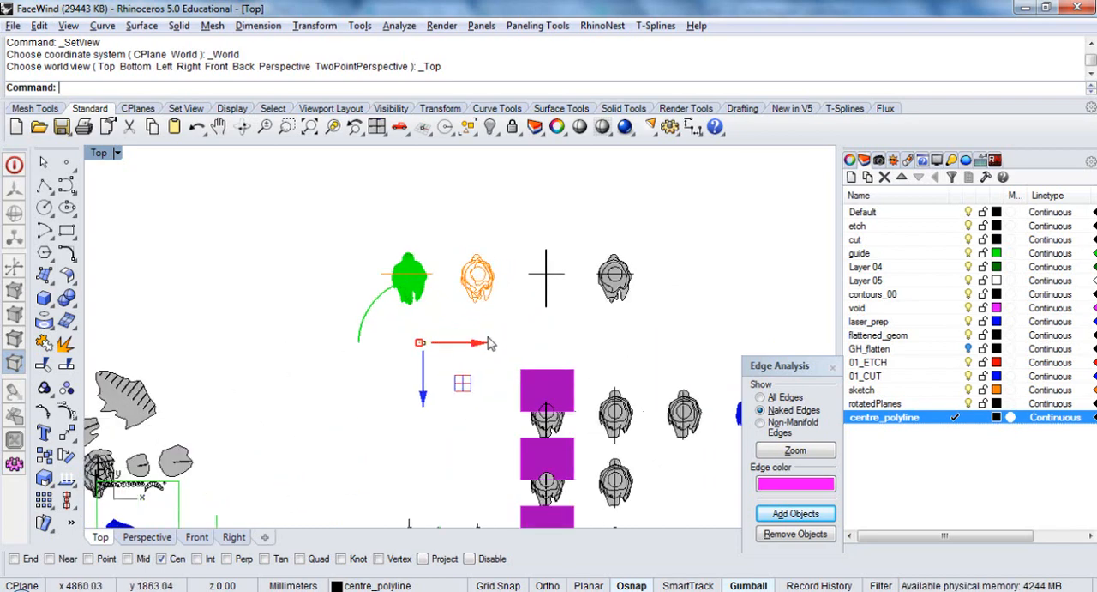
pyautogui.click(478, 344)
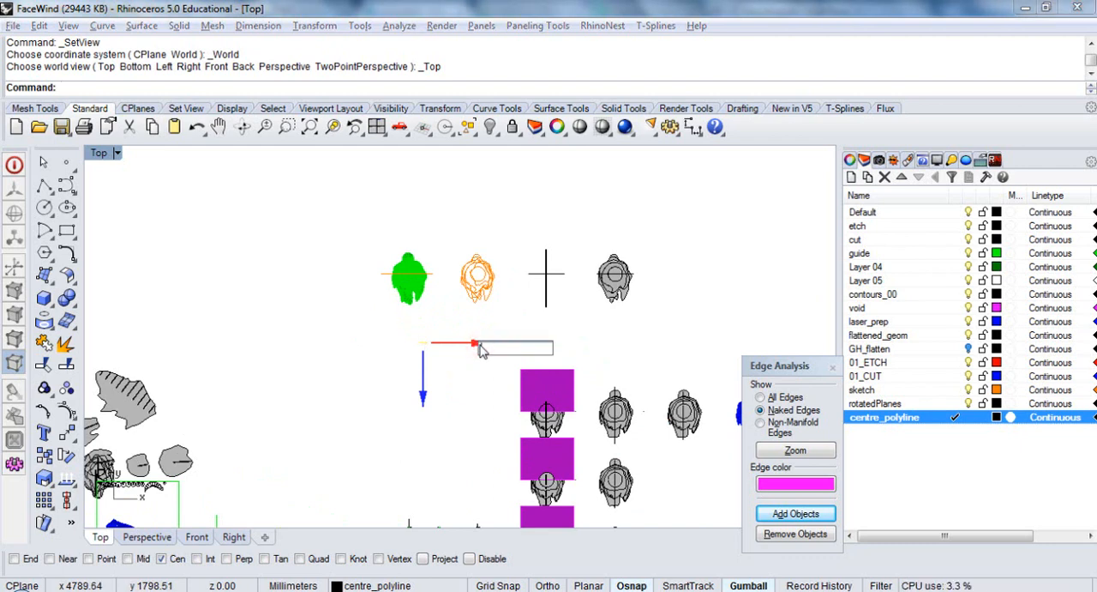
pyautogui.write('100')
pyautogui.press('Return')
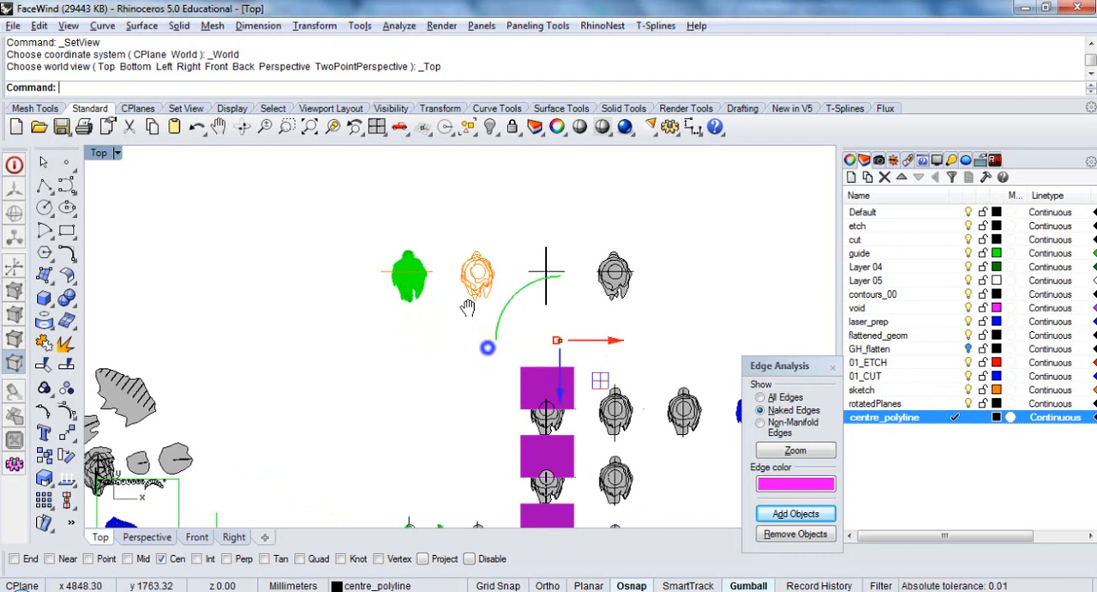
pyautogui.moveTo(466, 372); pyautogui.dragTo(443, 353, button='right')
pyautogui.scroll(-3, 507, 220)
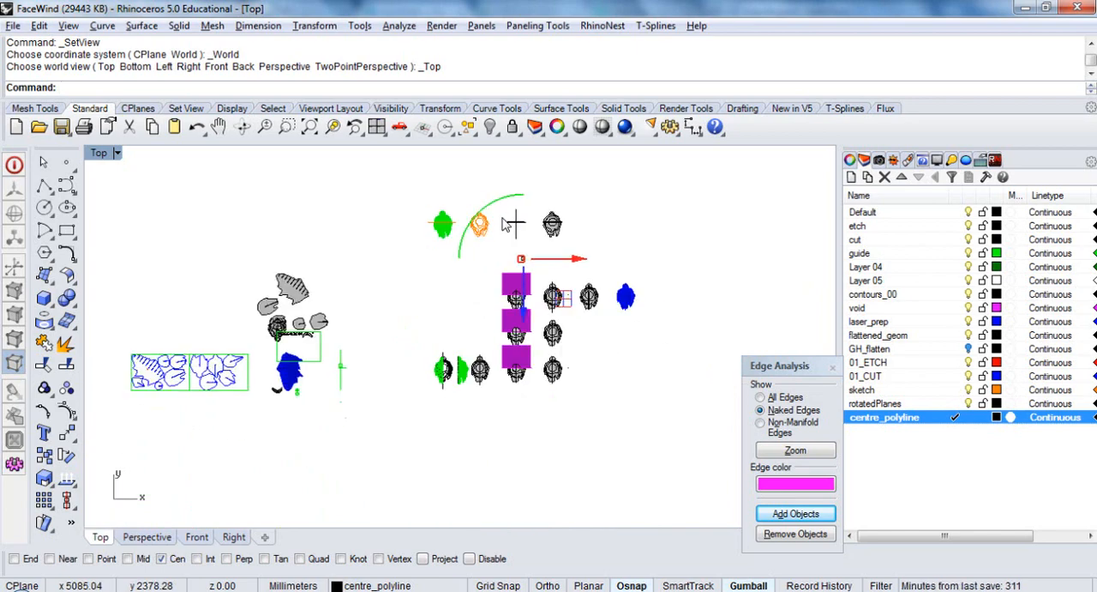
# Lock the laid-out sheets, flattened parts and loose pieces that lie outside the grid of face models
pyautogui.moveTo(372, 237); pyautogui.dragTo(110, 521)
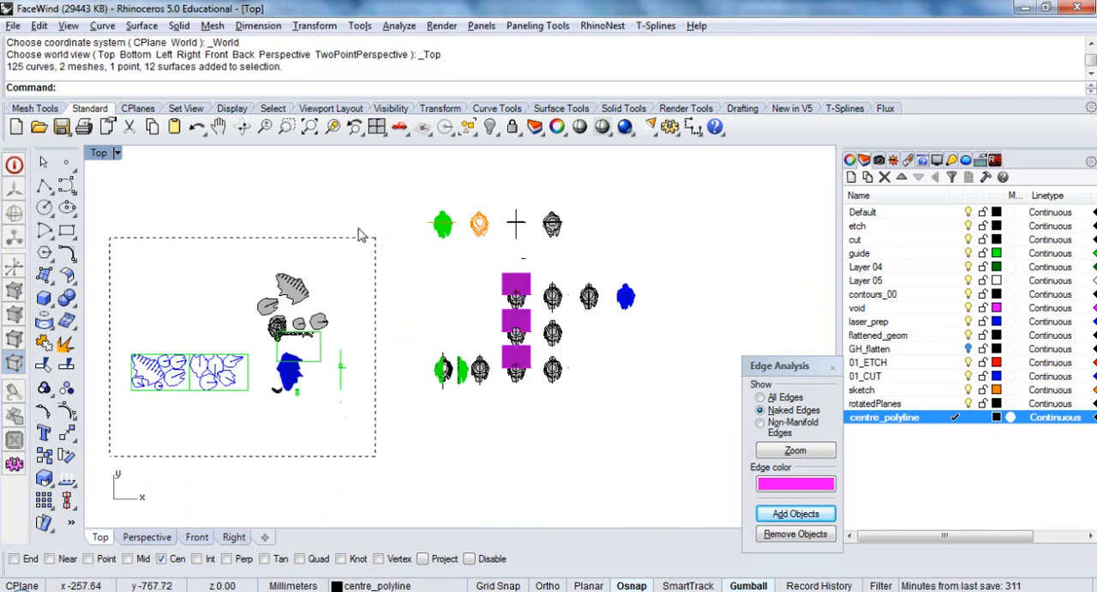
pyautogui.click(512, 127)
# Move all the face models except the centre polyline in negative X, snapping the black cross's lower end to the locked vertical line's lower end
pyautogui.moveTo(418, 175); pyautogui.dragTo(670, 453)
pyautogui.keyDown('ctrl'); pyautogui.click(523, 259); pyautogui.keyUp('ctrl')
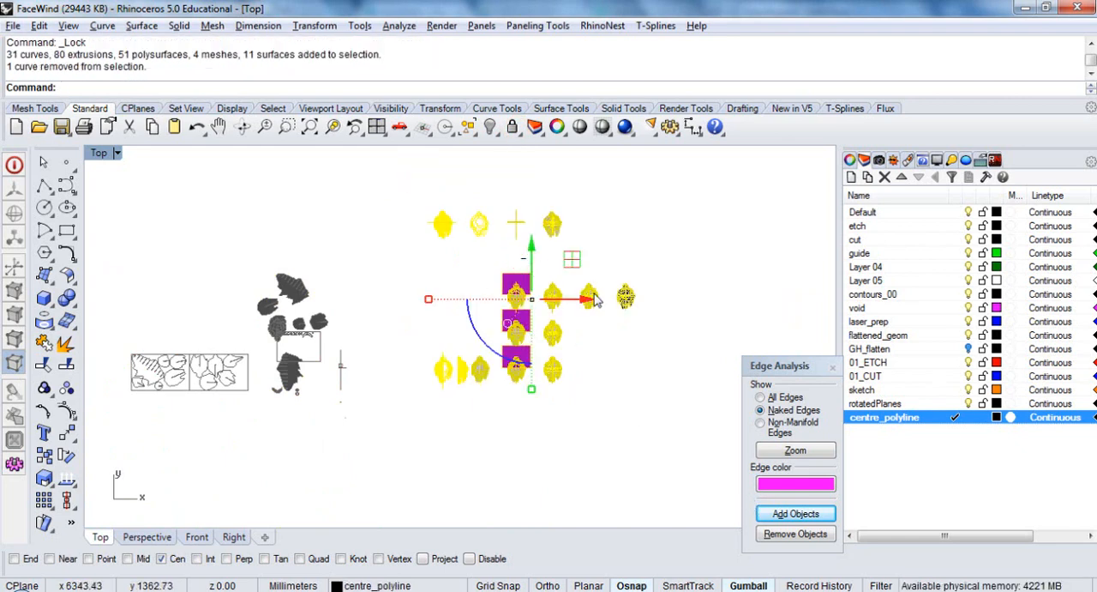
pyautogui.write('M')
pyautogui.press('Return')
pyautogui.press('Return')
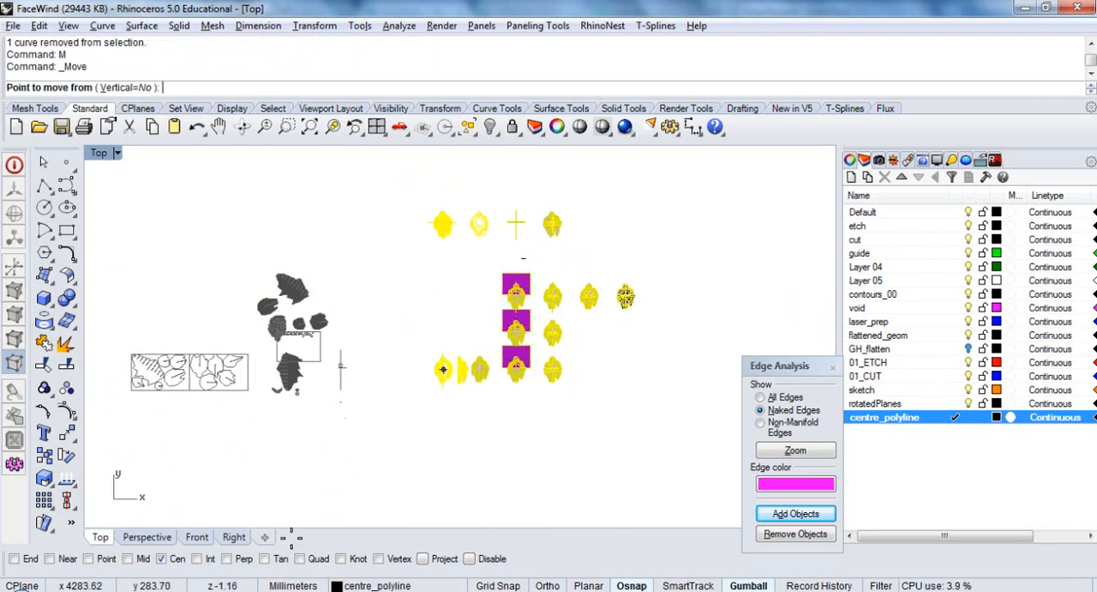
pyautogui.click(26, 558)
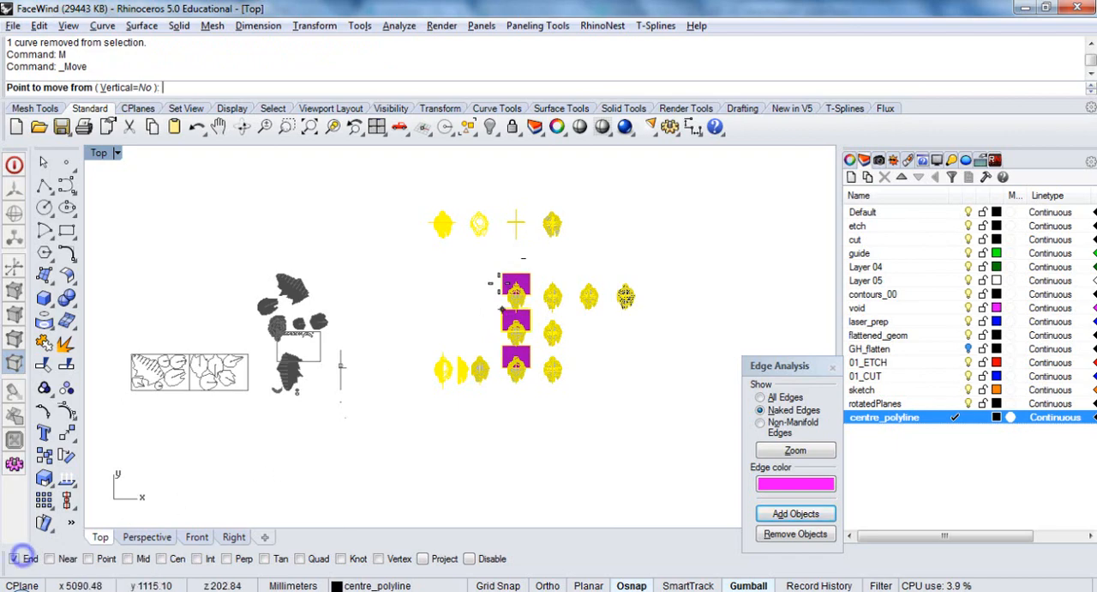
pyautogui.click(516, 238)
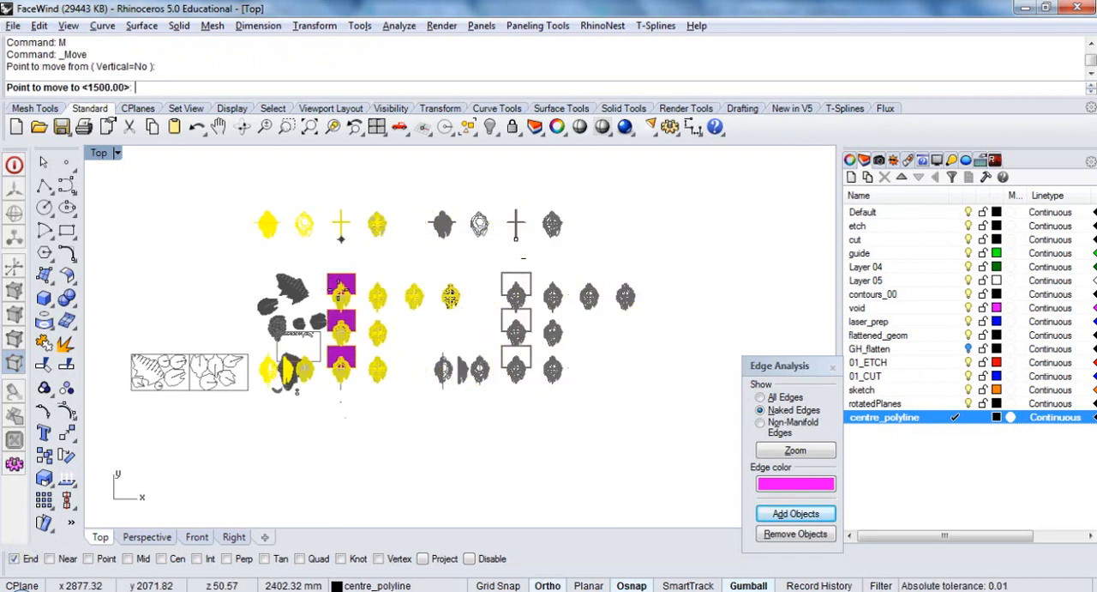
pyautogui.scroll(8, 341, 378)
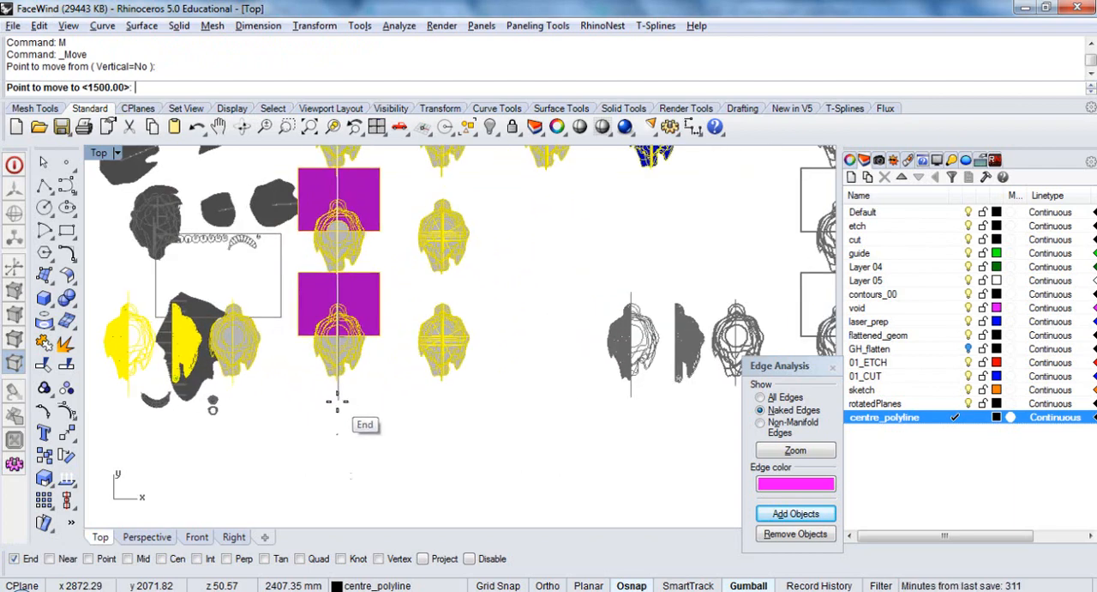
pyautogui.click(339, 396)
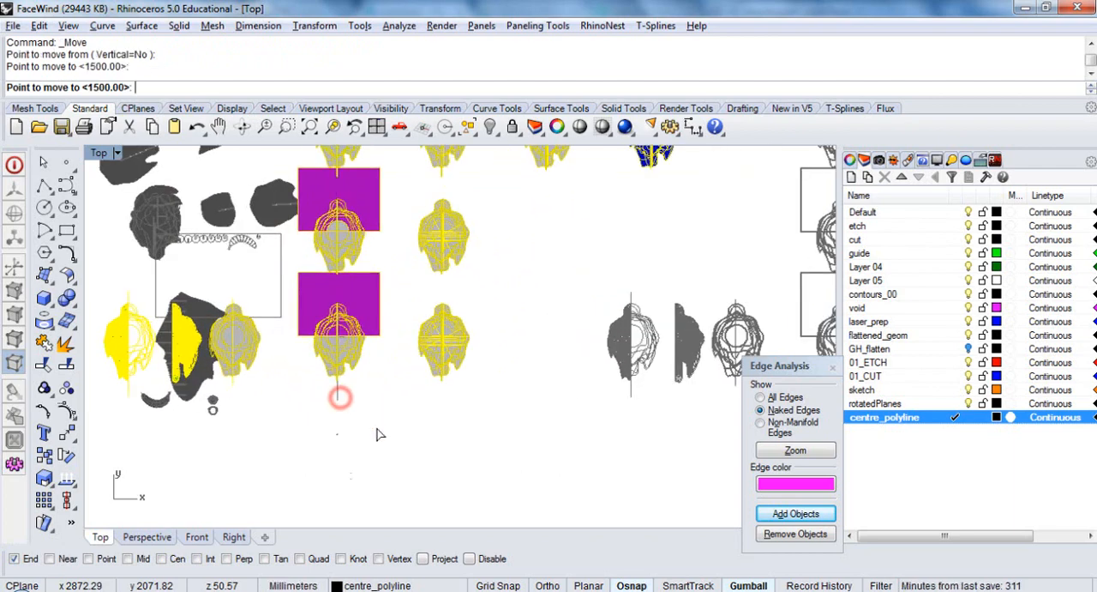
pyautogui.scroll(-6, 377, 424)
pyautogui.scroll(15, 368, 267)
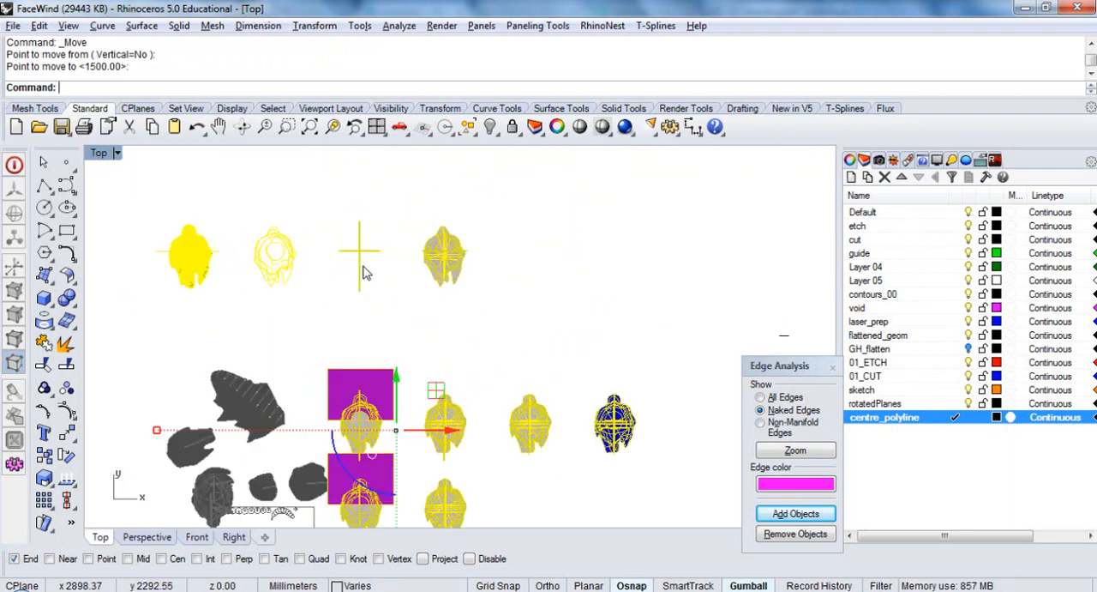
# Move the models in negative X again, from the vertical plate's end corner to the midpoint of its end edge, using Mid snap and Ortho
pyautogui.scroll(2, 369, 363)
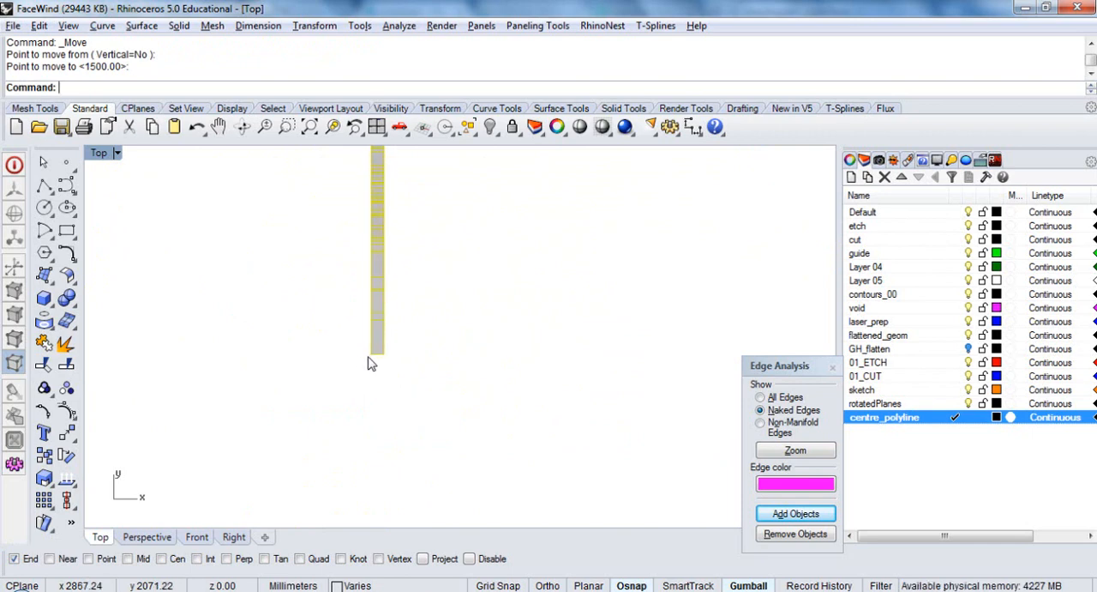
pyautogui.write('M')
pyautogui.press('Return')
pyautogui.scroll(4, 372, 359)
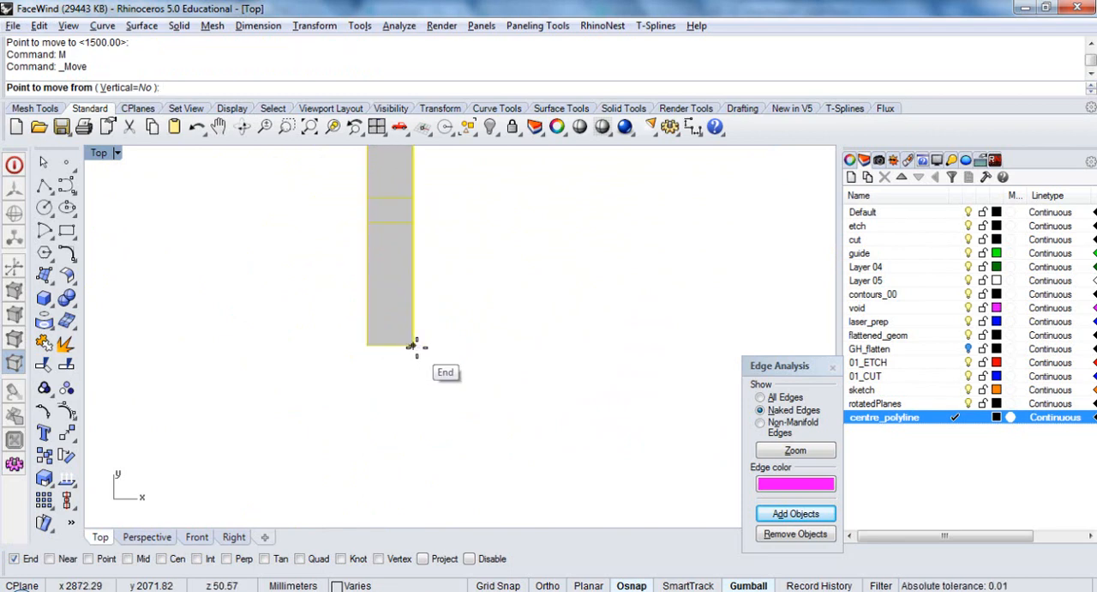
pyautogui.click(415, 346)
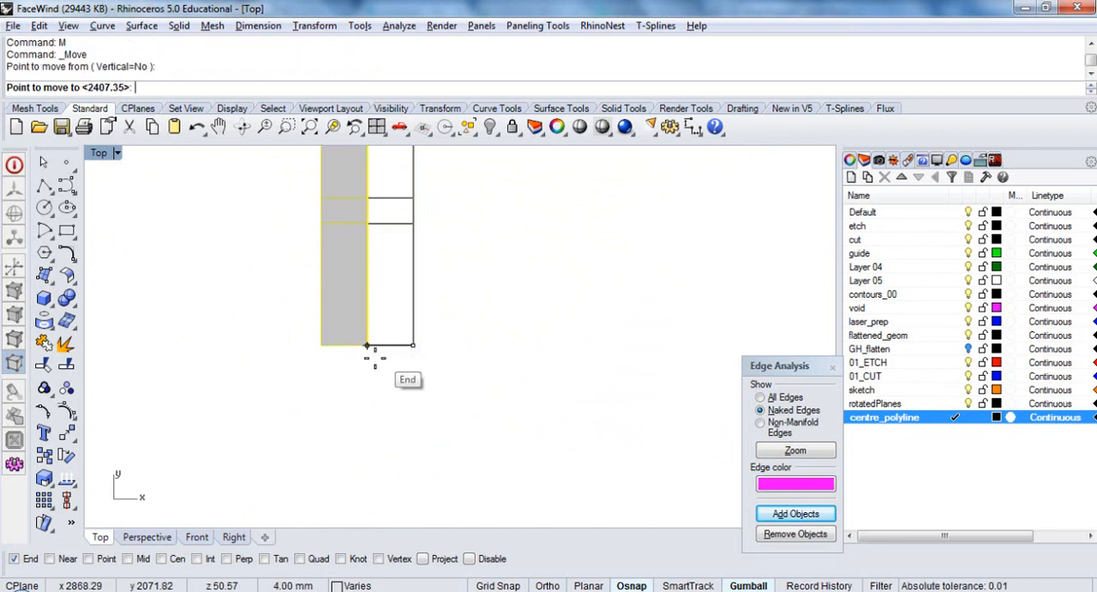
pyautogui.click(139, 558)
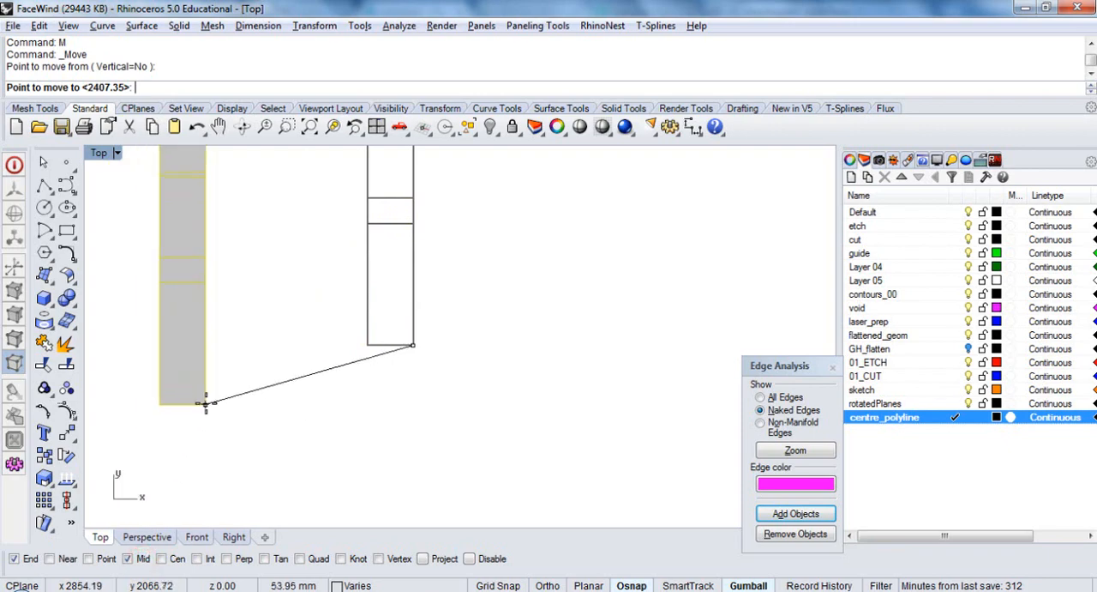
pyautogui.press('F8')
pyautogui.click(391, 346)
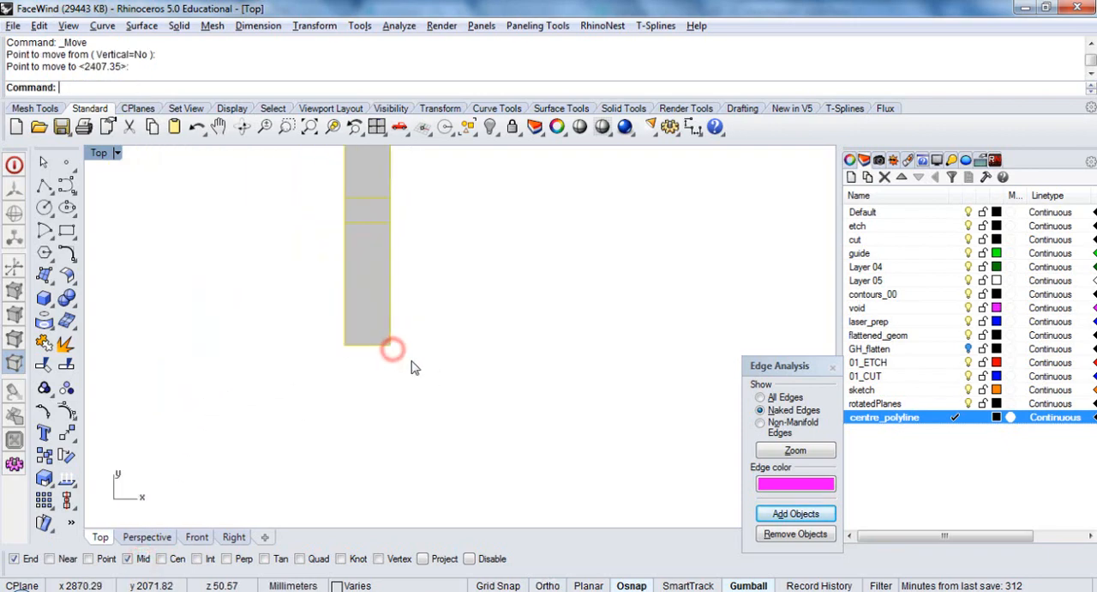
# Move the selected face models 2000 mm in positive X, back beside the centre polyline, and clear the selection
pyautogui.scroll(-6, 394, 325)
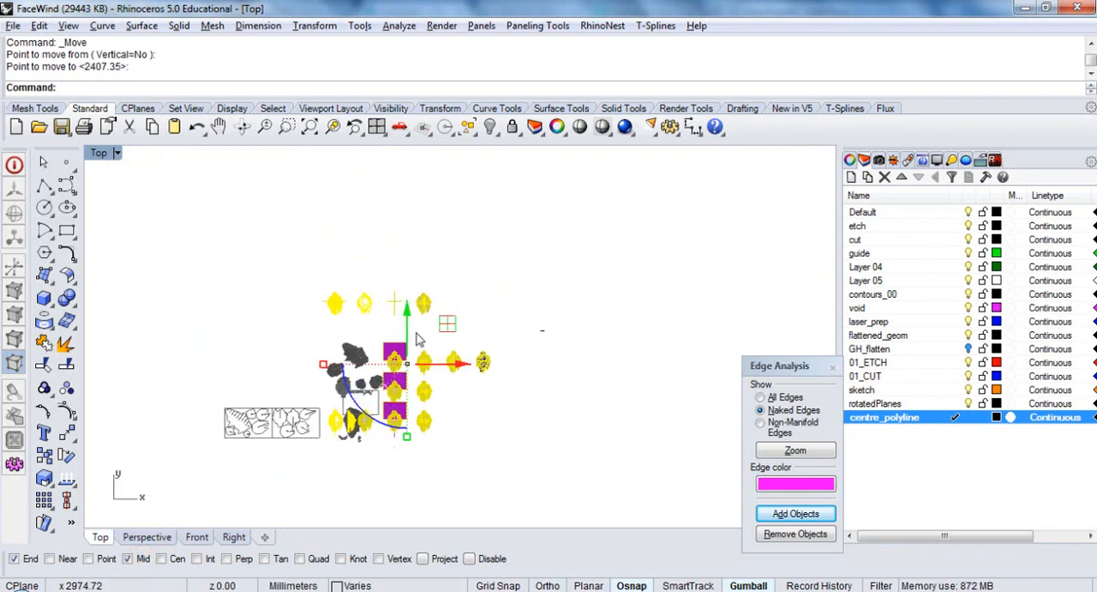
pyautogui.click(458, 367)
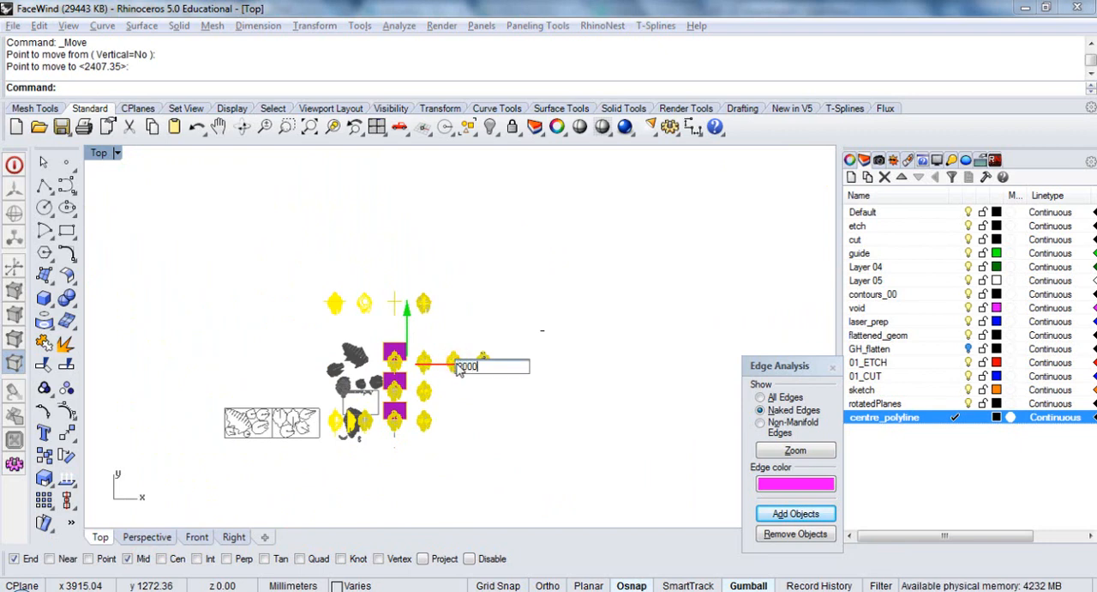
pyautogui.press('Return')
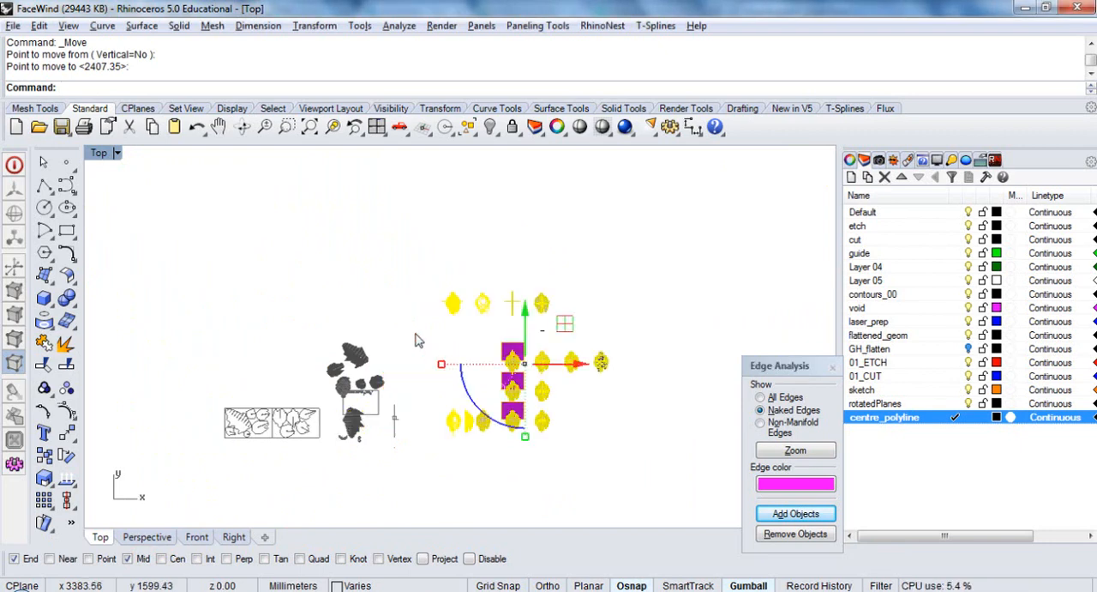
pyautogui.click(411, 327)
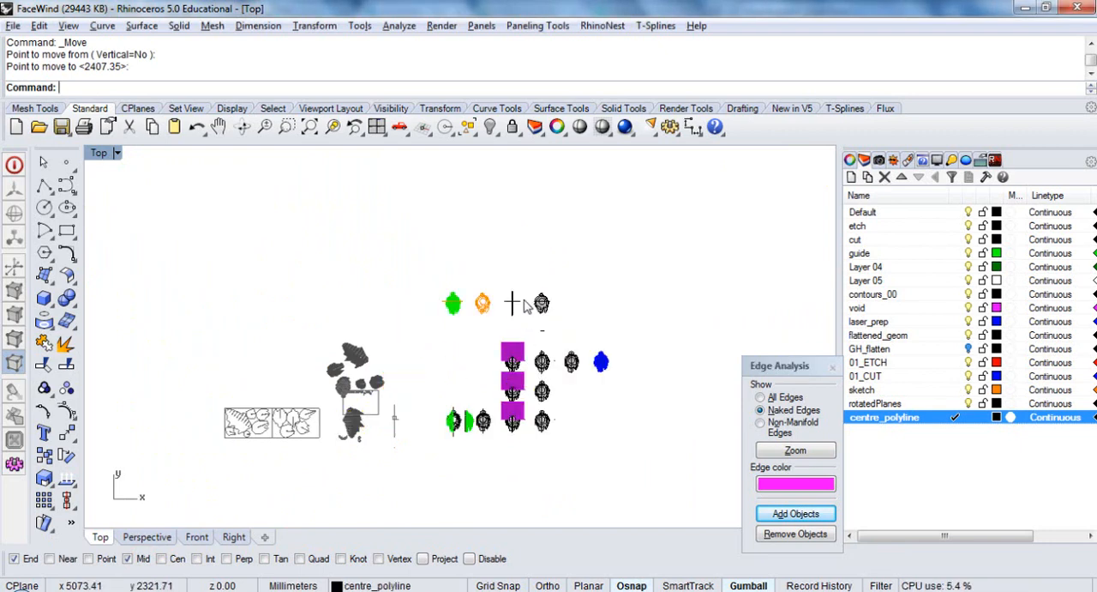
# Isolate the assembled face model directly above the centre polyline together with that polyline, hiding all other objects
pyautogui.scroll(2, 527, 307)
pyautogui.scroll(5, 514, 332)
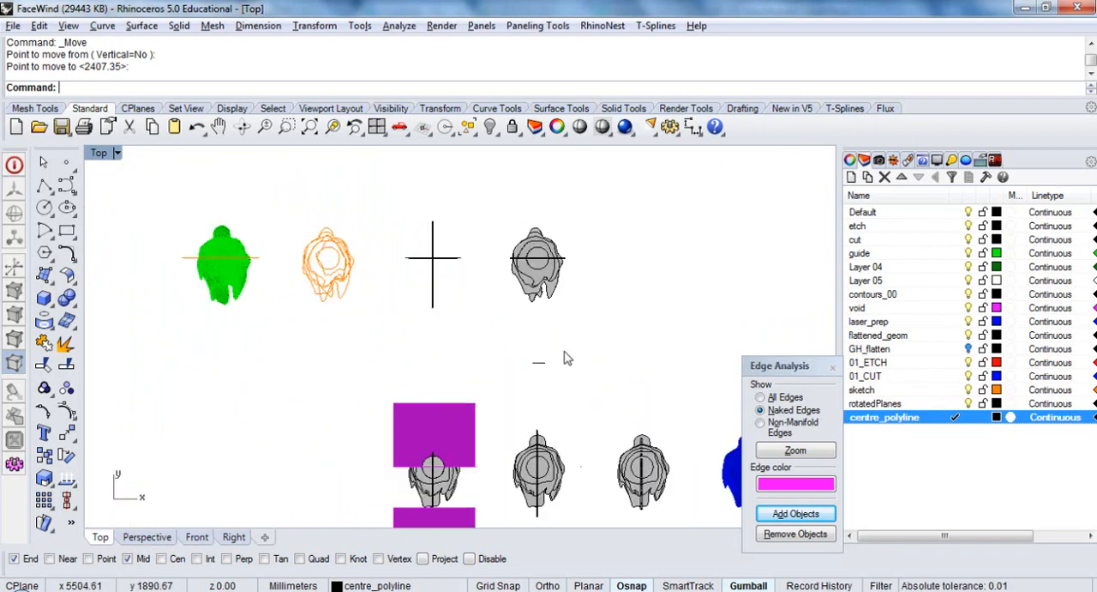
pyautogui.click(531, 370)
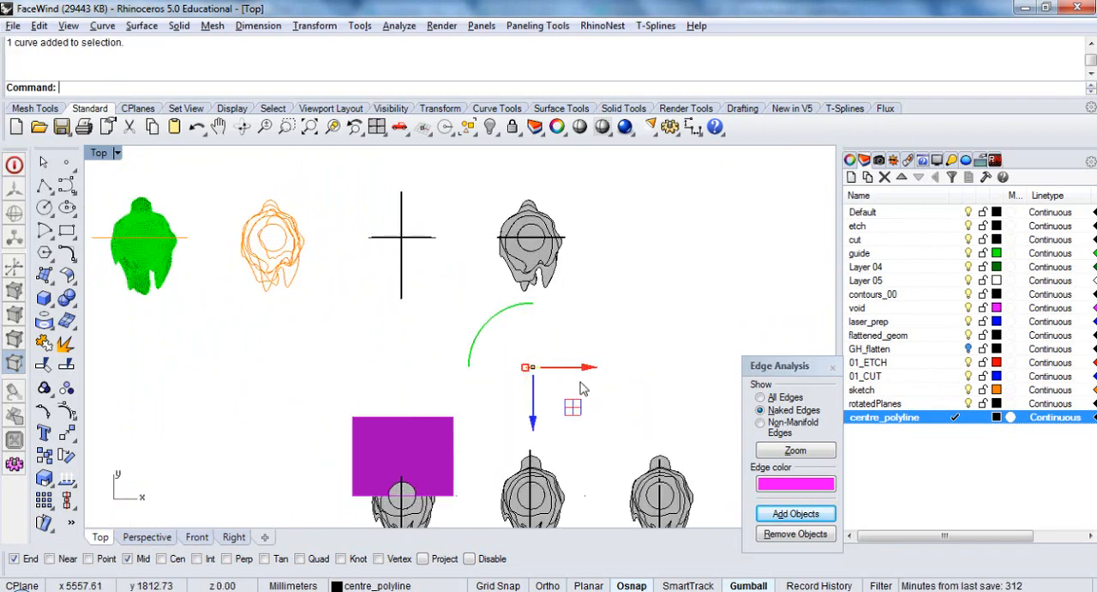
pyautogui.keyDown('ctrl'); pyautogui.keyDown('shift'); pyautogui.moveTo(548, 420); pyautogui.dragTo(563, 242, button='right'); pyautogui.keyUp('shift'); pyautogui.keyUp('ctrl')
pyautogui.keyDown('ctrl'); pyautogui.keyDown('shift'); pyautogui.moveTo(526, 396); pyautogui.dragTo(503, 394, button='right'); pyautogui.keyUp('shift'); pyautogui.keyUp('ctrl')
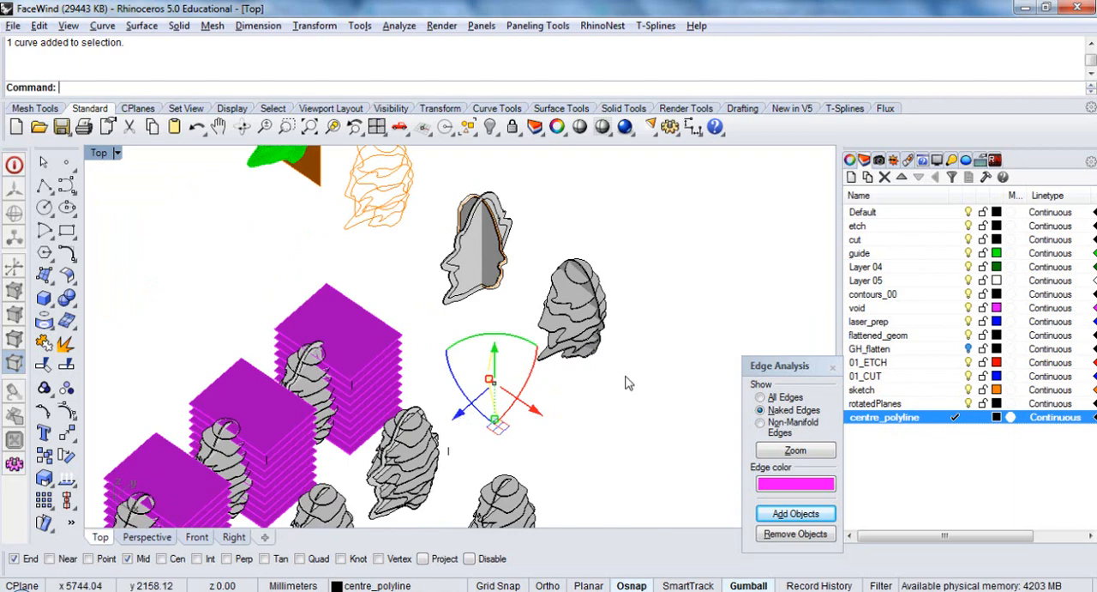
pyautogui.write('t')
pyautogui.press('Return')
pyautogui.moveTo(627, 185); pyautogui.dragTo(468, 405)
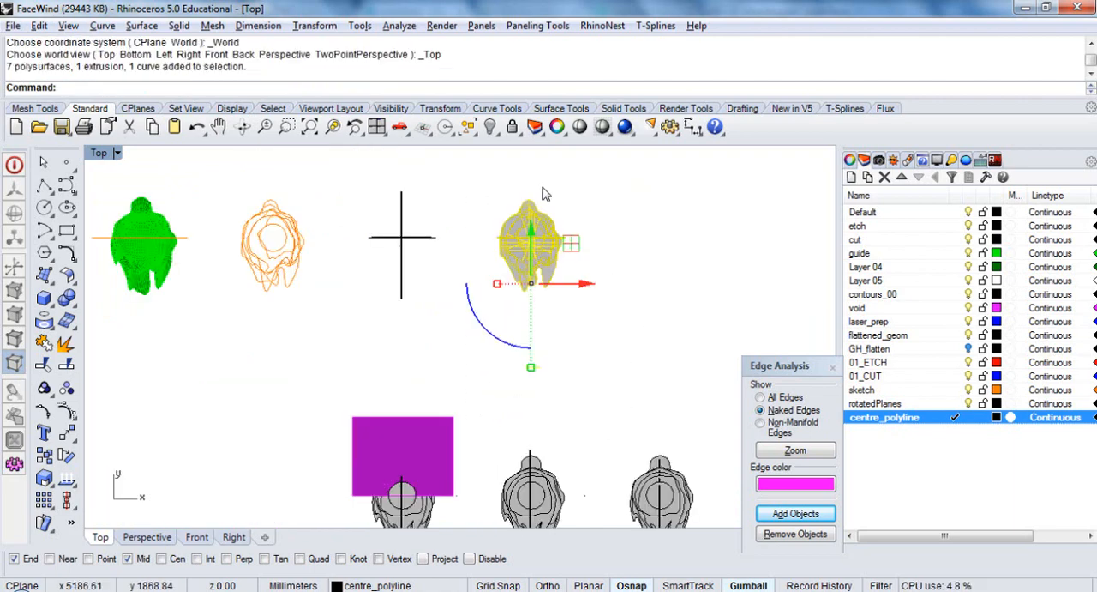
pyautogui.click(499, 134)
pyautogui.click(560, 157)
pyautogui.click(602, 310)
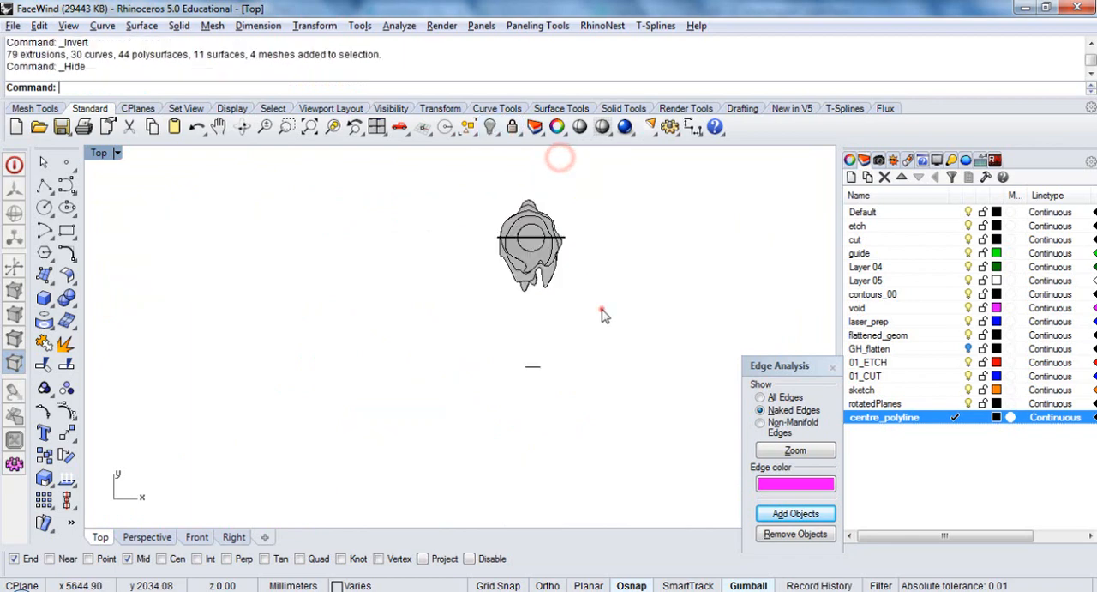
# Move the centre polyline by -600 mm along the gumball's blue axis, onto the assembled face model
pyautogui.moveTo(608, 181); pyautogui.dragTo(429, 443)
pyautogui.write('zs')
pyautogui.press('Return')
pyautogui.click(558, 405)
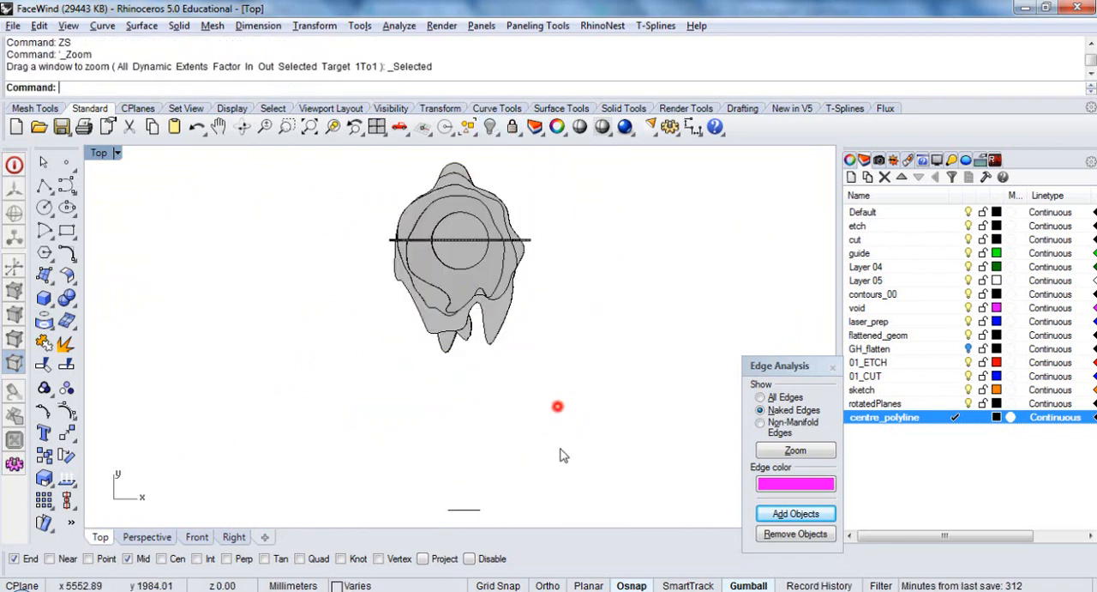
pyautogui.keyDown('ctrl'); pyautogui.keyDown('shift'); pyautogui.moveTo(560, 453); pyautogui.dragTo(637, 301, button='right'); pyautogui.keyUp('shift'); pyautogui.keyUp('ctrl')
pyautogui.keyDown('ctrl'); pyautogui.keyDown('shift'); pyautogui.moveTo(417, 343); pyautogui.dragTo(543, 373, button='right'); pyautogui.keyUp('shift'); pyautogui.keyUp('ctrl')
pyautogui.click(560, 359)
pyautogui.click(615, 361)
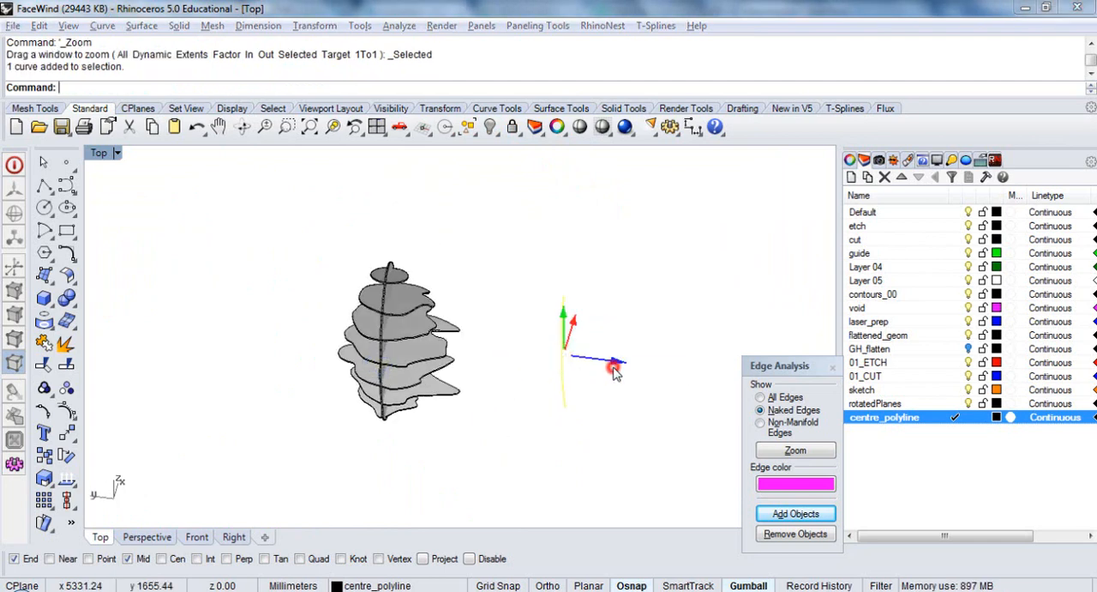
pyautogui.write('-600')
pyautogui.press('Return')
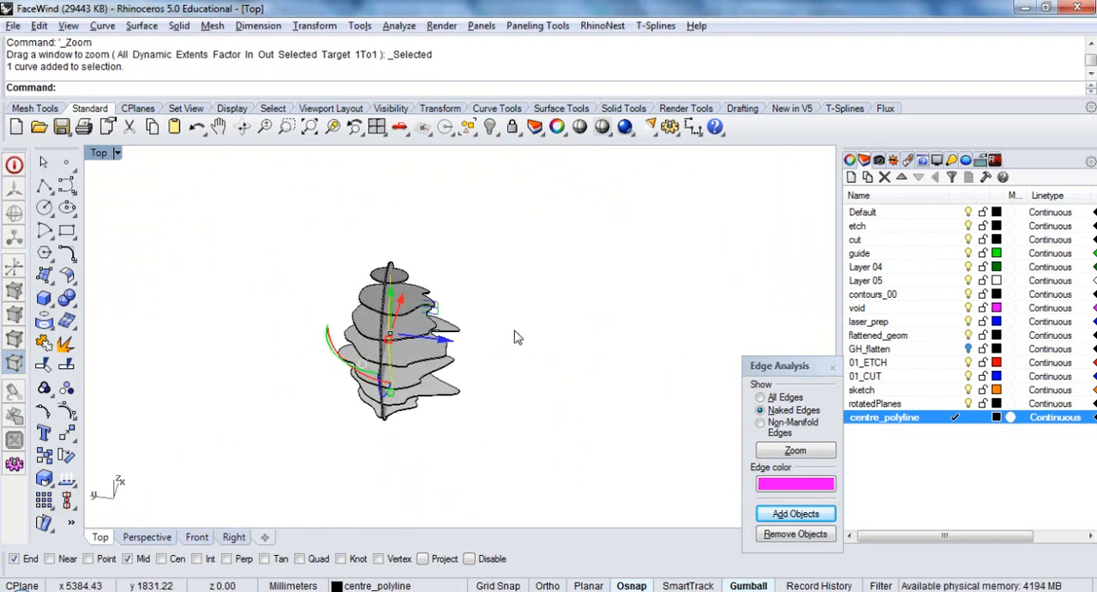
# Examine in close-up and in the Top view how the centre polyline sits against the vertical plate
pyautogui.keyDown('ctrl'); pyautogui.keyDown('shift'); pyautogui.moveTo(419, 328); pyautogui.dragTo(444, 377, button='right'); pyautogui.keyUp('shift'); pyautogui.keyUp('ctrl')
pyautogui.scroll(18, 402, 308)
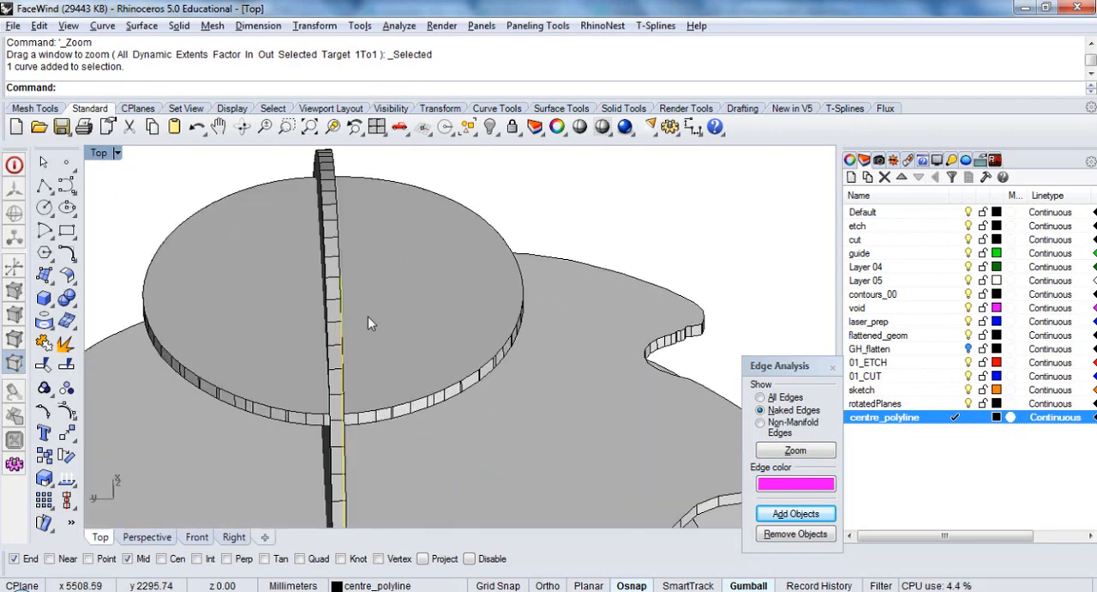
pyautogui.moveTo(368, 316)
pyautogui.keyDown('ctrl'); pyautogui.keyDown('shift'); pyautogui.mouseDown(button='right')
pyautogui.moveTo(444, 301)
pyautogui.moveTo(363, 304)
pyautogui.moveTo(372, 322)
pyautogui.mouseUp(button='right'); pyautogui.keyUp('shift'); pyautogui.keyUp('ctrl')
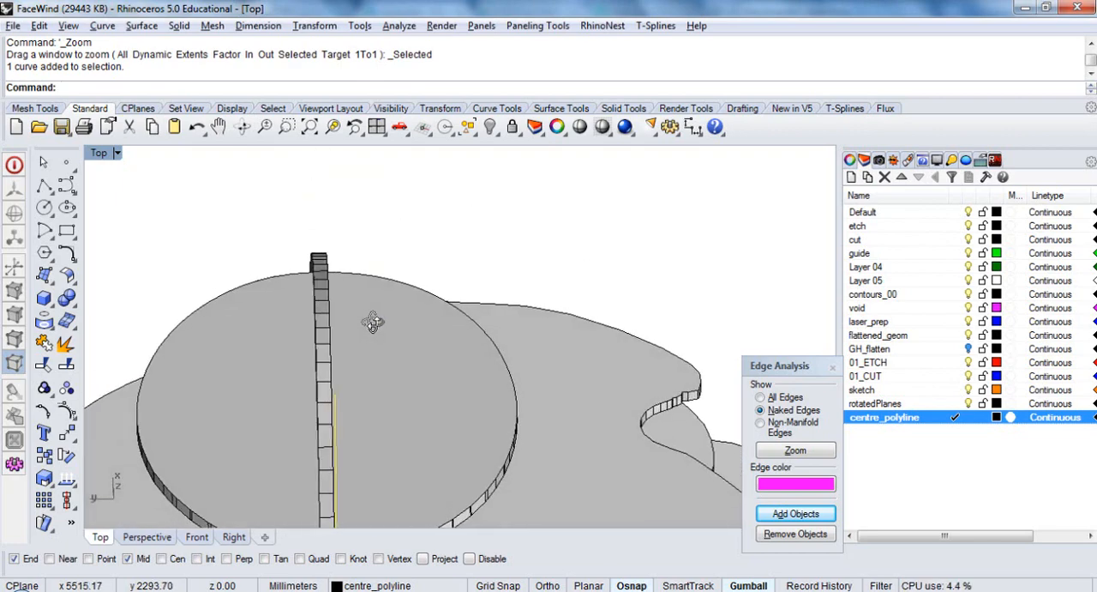
pyautogui.write('t')
pyautogui.press('Return')
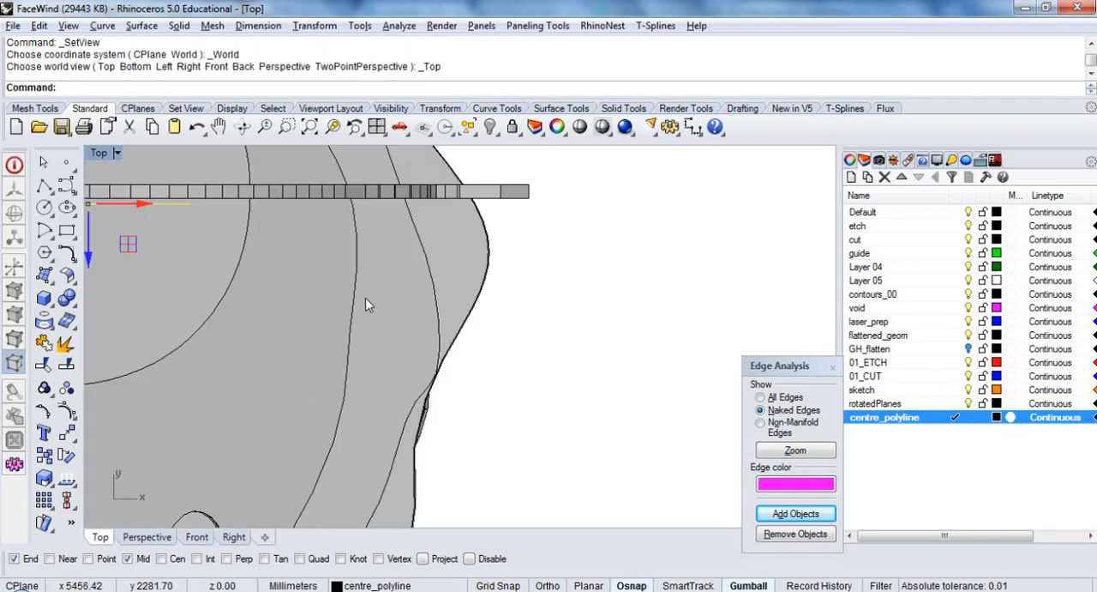
pyautogui.scroll(-6, 366, 304)
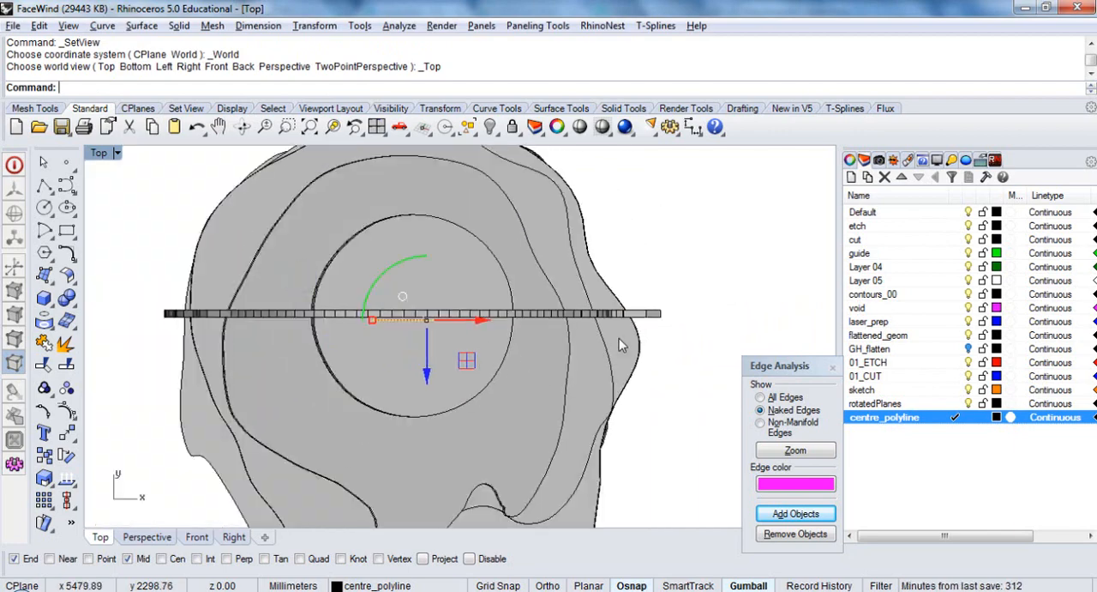
# Switch to the Front view and examine where the centre polyline crosses each of the angled slices, including both of its ends
pyautogui.moveTo(423, 362)
pyautogui.keyDown('ctrl'); pyautogui.keyDown('shift'); pyautogui.mouseDown(button='right')
pyautogui.moveTo(444, 343)
pyautogui.moveTo(391, 340)
pyautogui.moveTo(436, 353)
pyautogui.mouseUp(button='right'); pyautogui.keyUp('shift'); pyautogui.keyUp('ctrl')
pyautogui.press('Return')
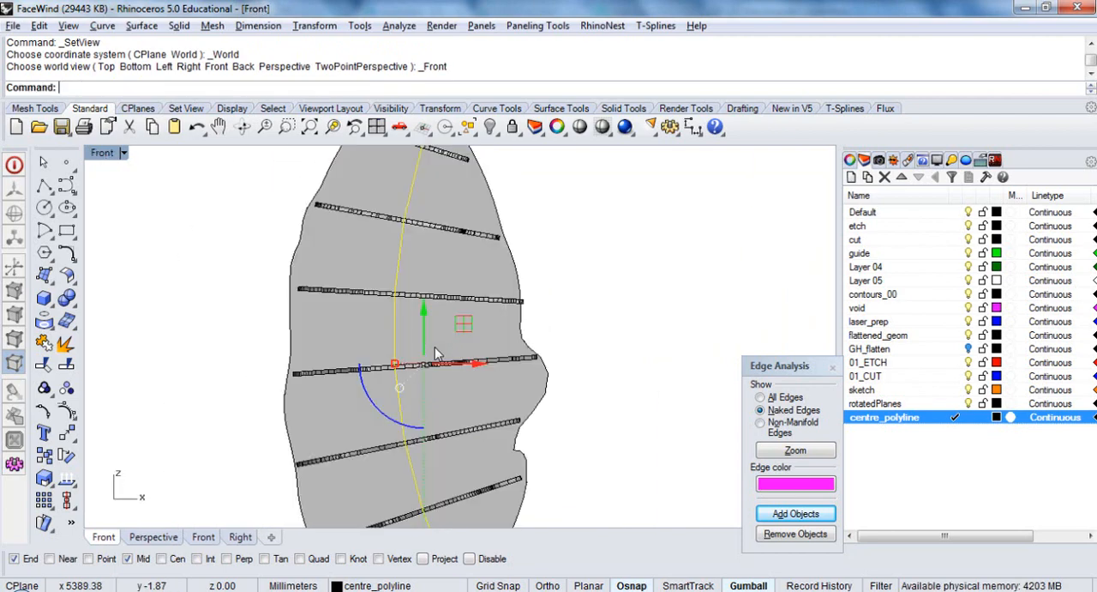
pyautogui.scroll(-5, 434, 346)
pyautogui.moveTo(449, 350); pyautogui.dragTo(428, 335, button='right')
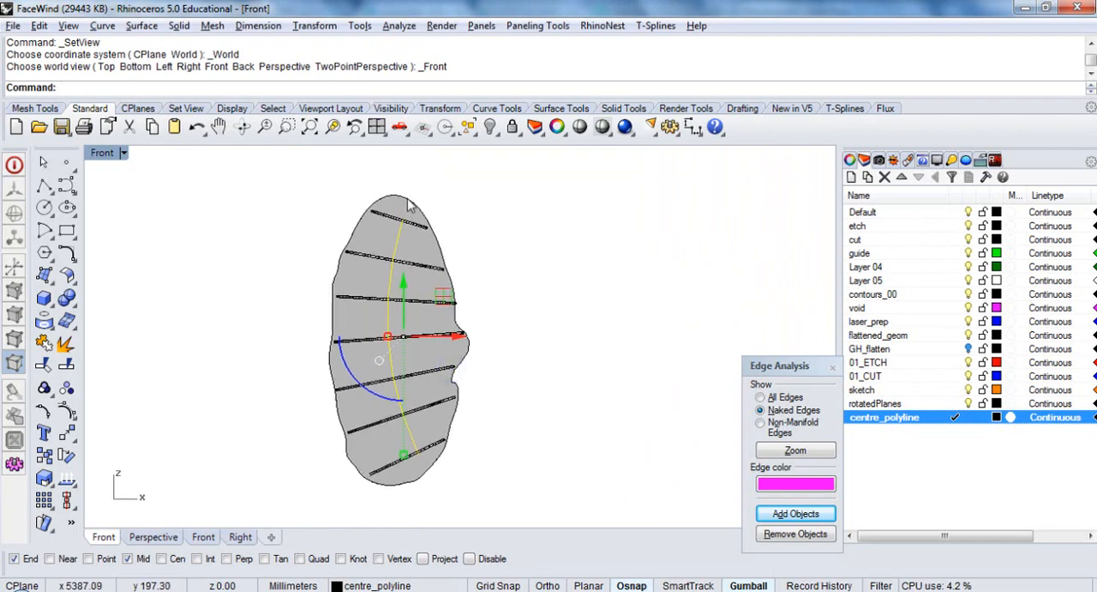
pyautogui.scroll(5, 408, 215)
pyautogui.scroll(-4, 408, 215)
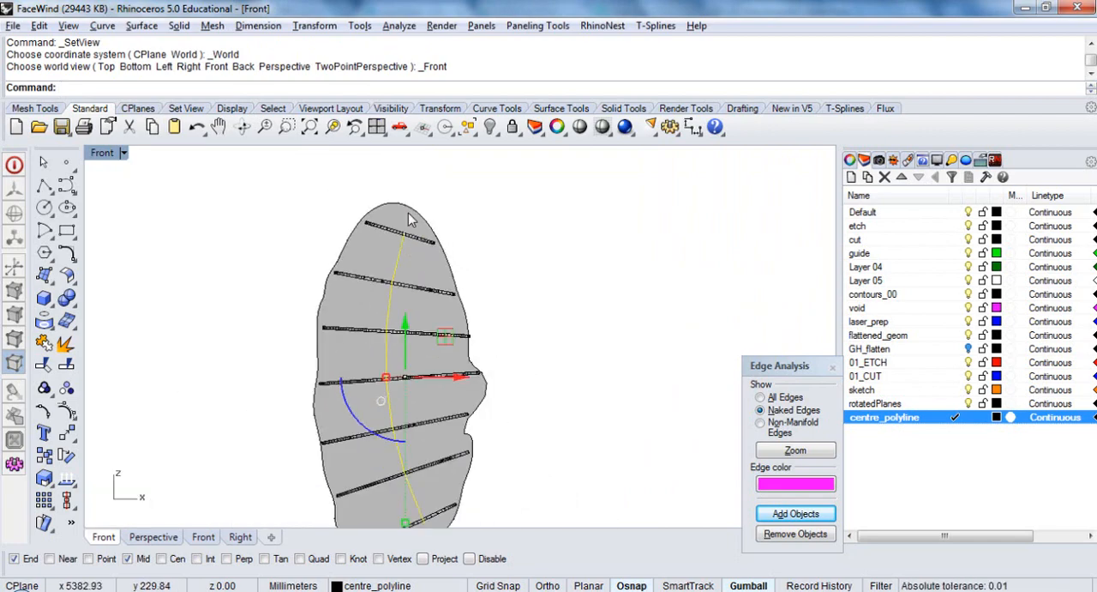
pyautogui.moveTo(406, 400); pyautogui.dragTo(401, 331, button='right')
pyautogui.scroll(11, 421, 464)
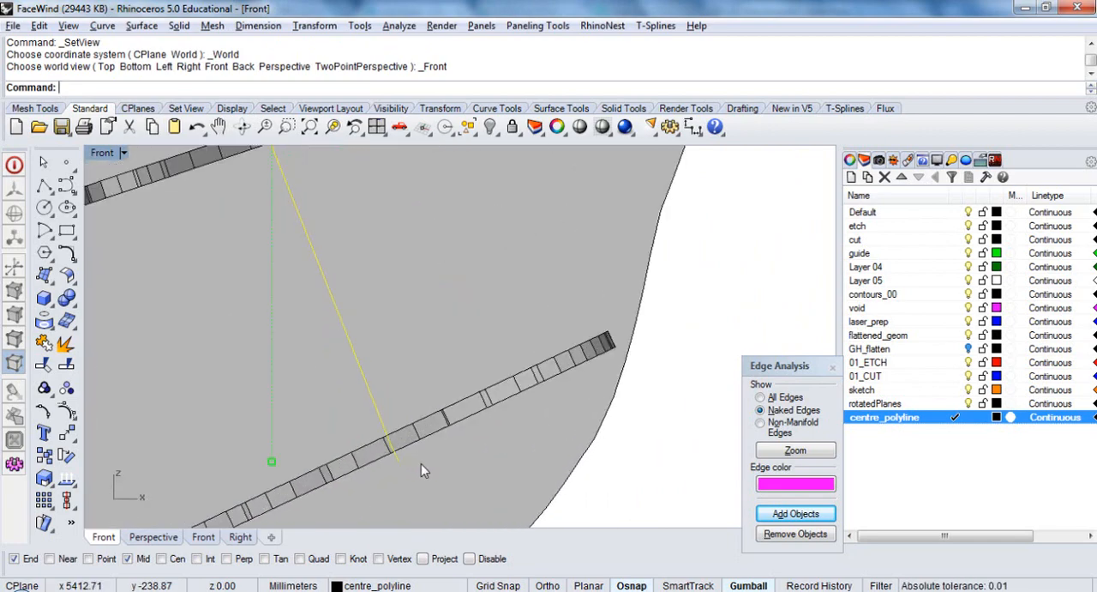
pyautogui.scroll(-8, 421, 463)
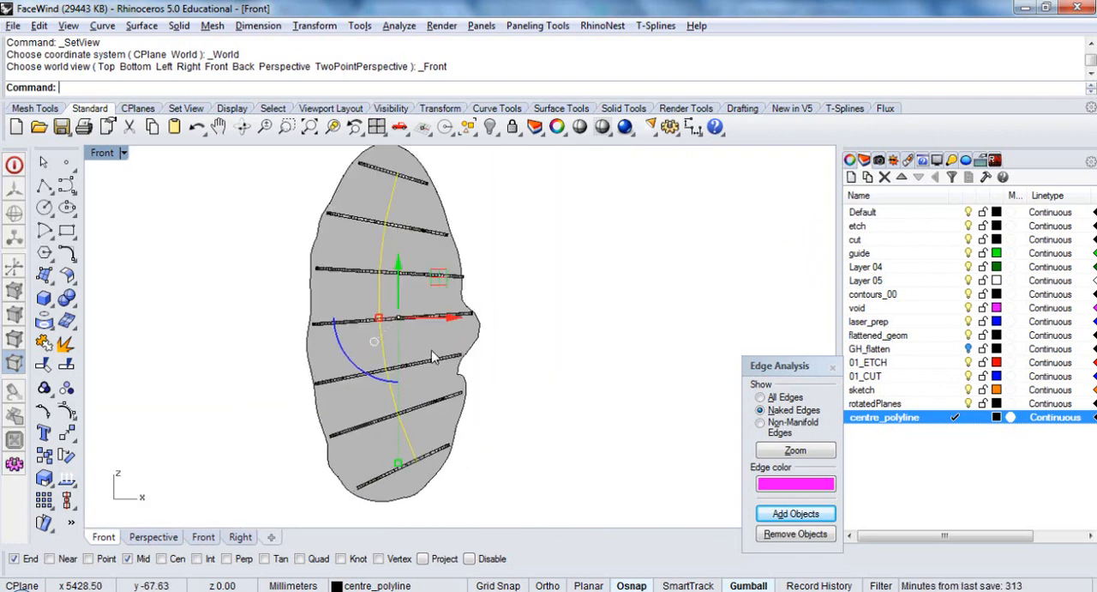
pyautogui.scroll(-2, 433, 359)
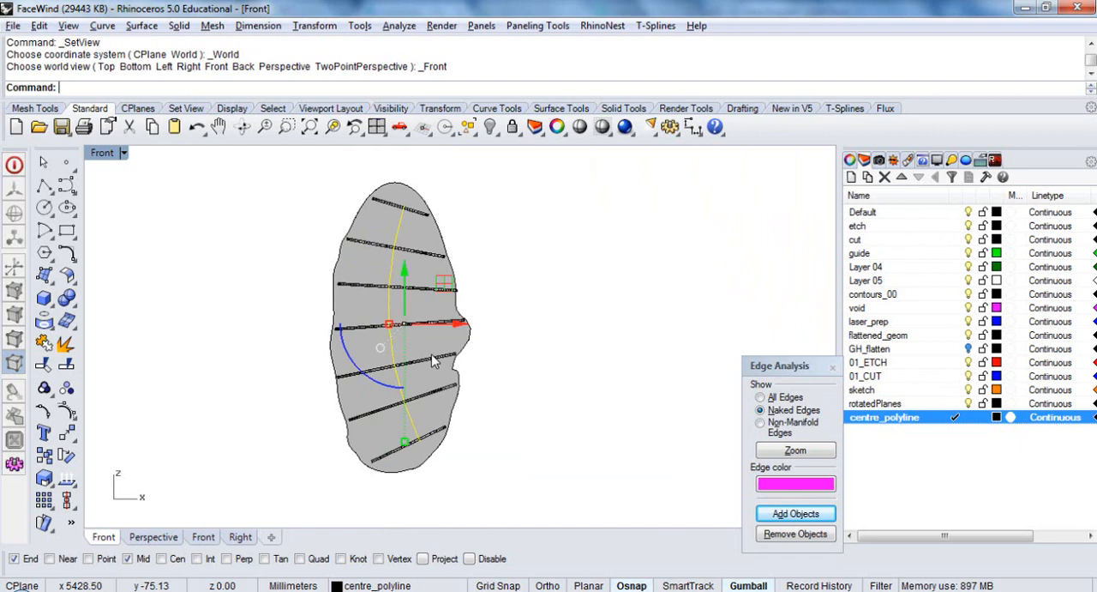
# Offset the centre polyline 200 mm towards the back of the head, opposite the nose
pyautogui.write('f')
pyautogui.press('Return')
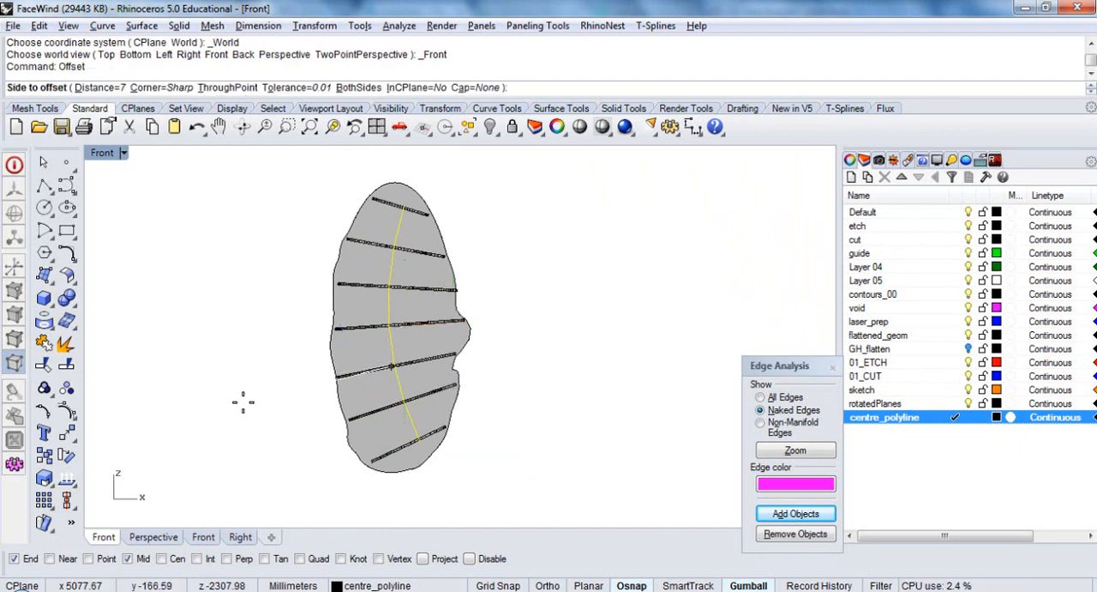
pyautogui.write('100')
pyautogui.press('Return')
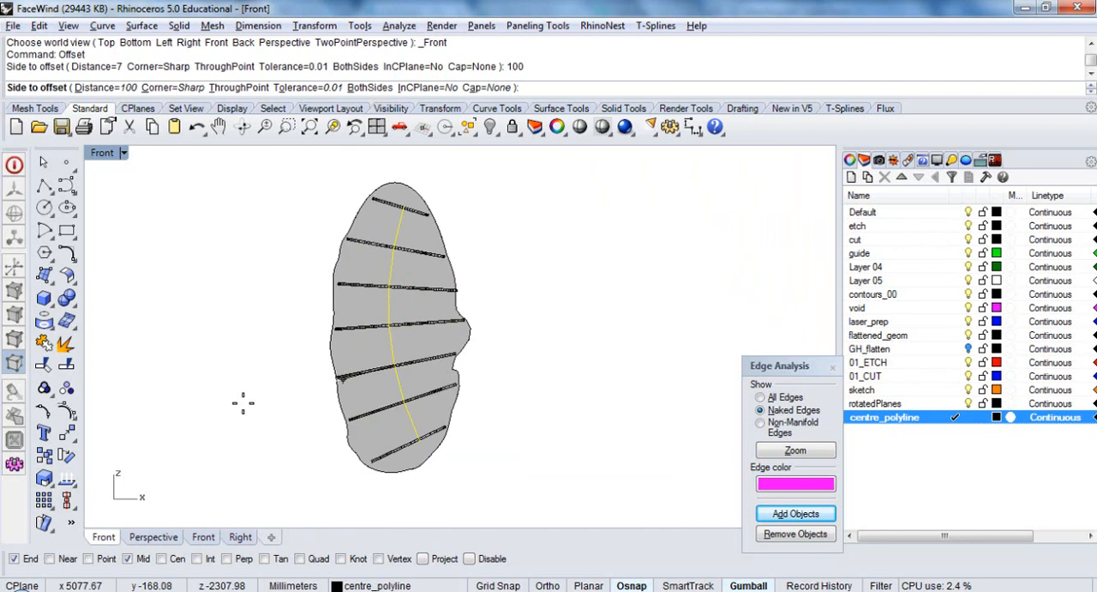
pyautogui.write('200')
pyautogui.press('Return')
pyautogui.click(231, 390)
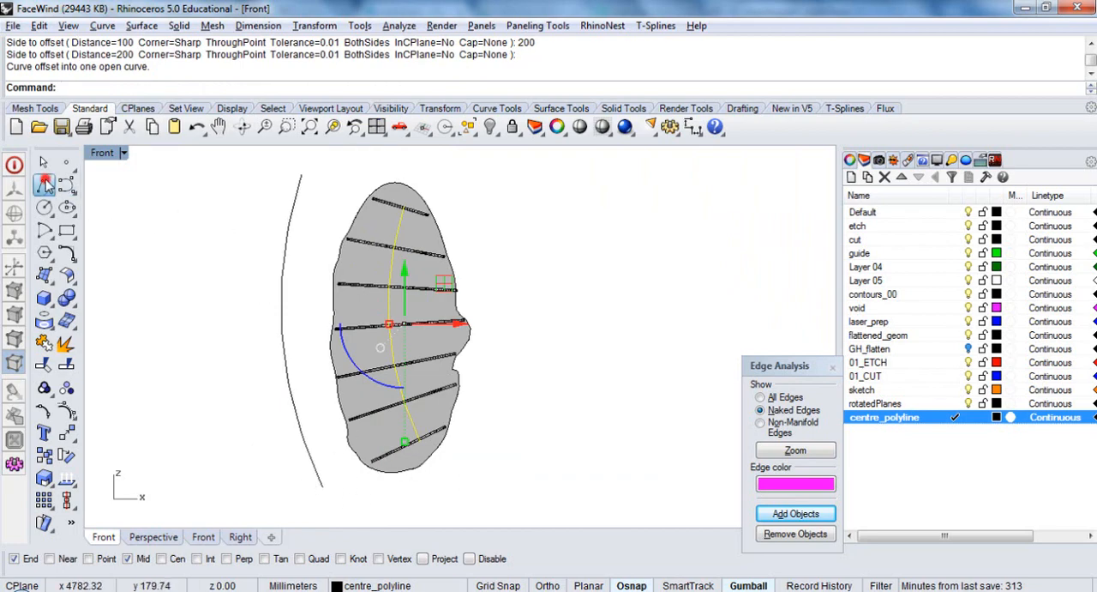
pyautogui.click(44, 186)
pyautogui.scroll(5, 368, 189)
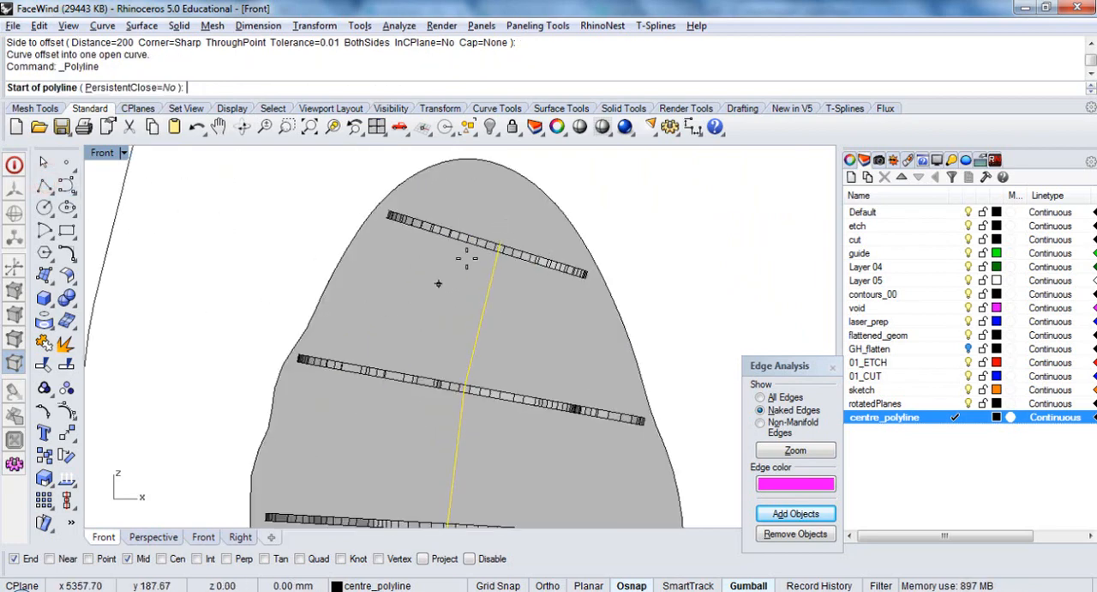
pyautogui.click(502, 239)
pyautogui.scroll(-3, 514, 248)
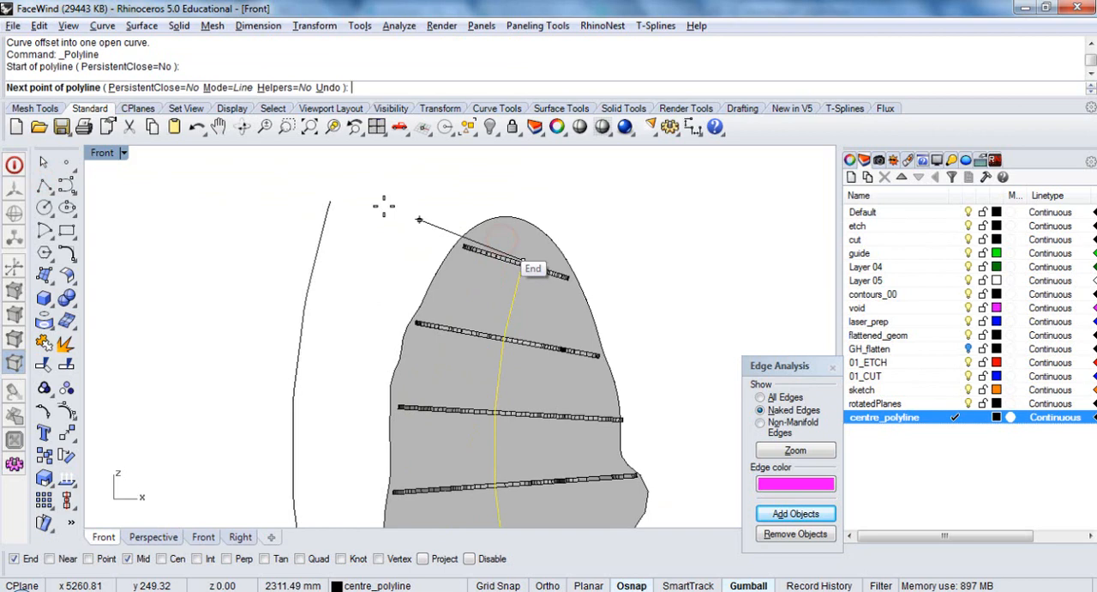
pyautogui.click(329, 203)
pyautogui.press('Return')
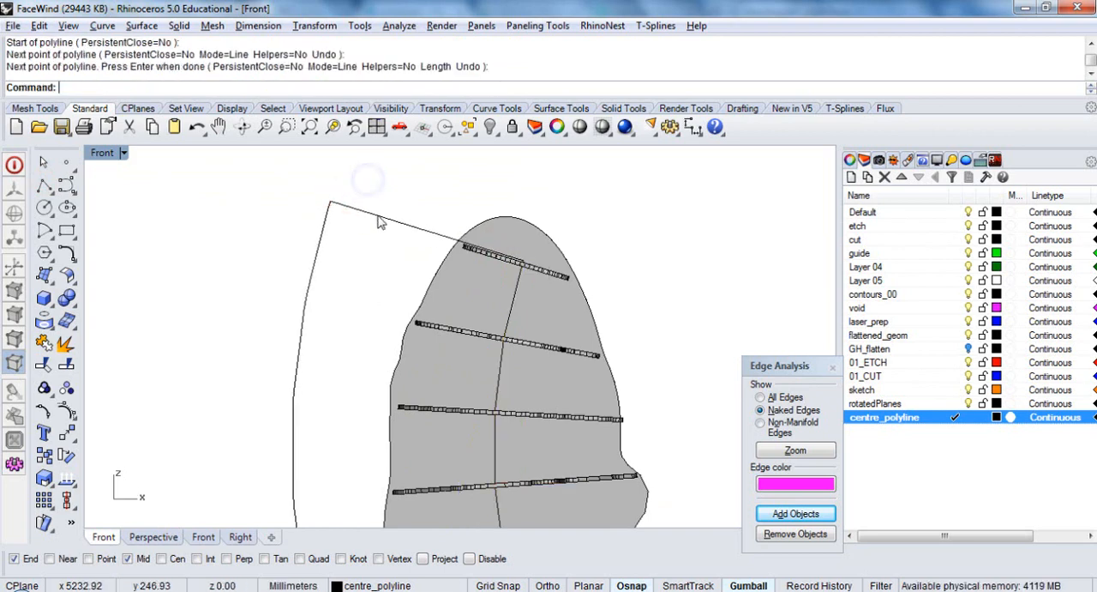
pyautogui.click(378, 214)
pyautogui.press('Delete')
# Loft a surface between the centre polyline and its offset curve
pyautogui.click(510, 296)
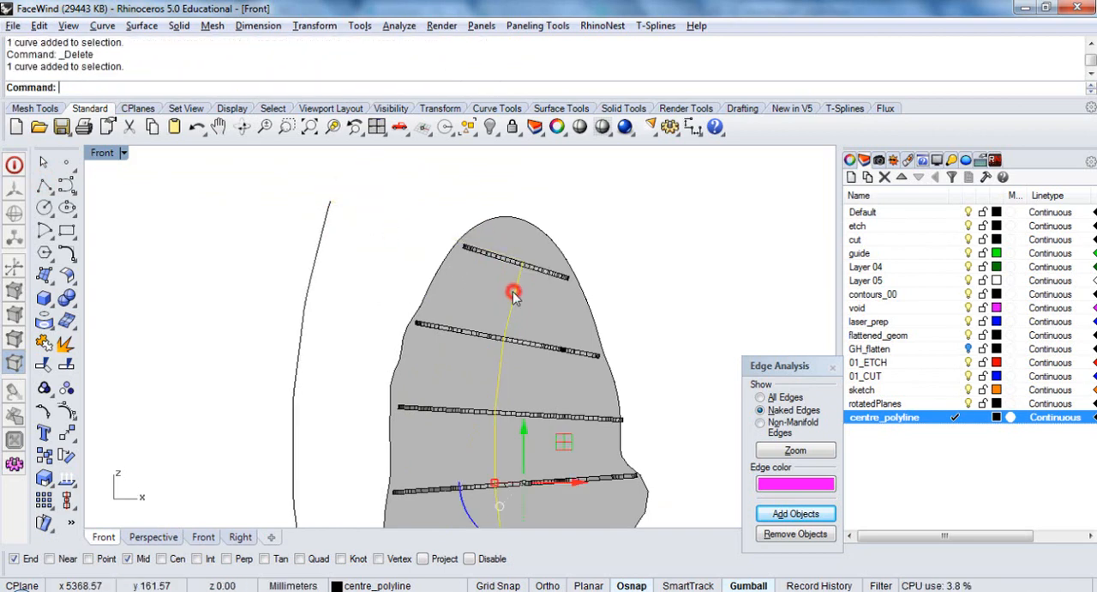
pyautogui.keyDown('shift'); pyautogui.click(321, 261); pyautogui.keyUp('shift')
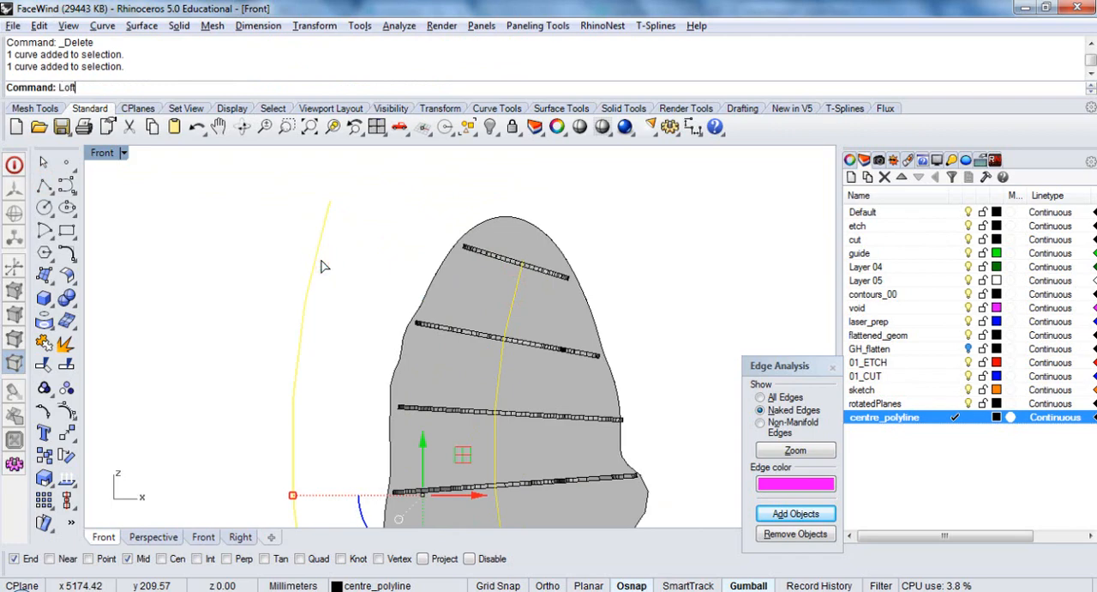
pyautogui.write('Loft')
pyautogui.press('Return')
pyautogui.press('Return')
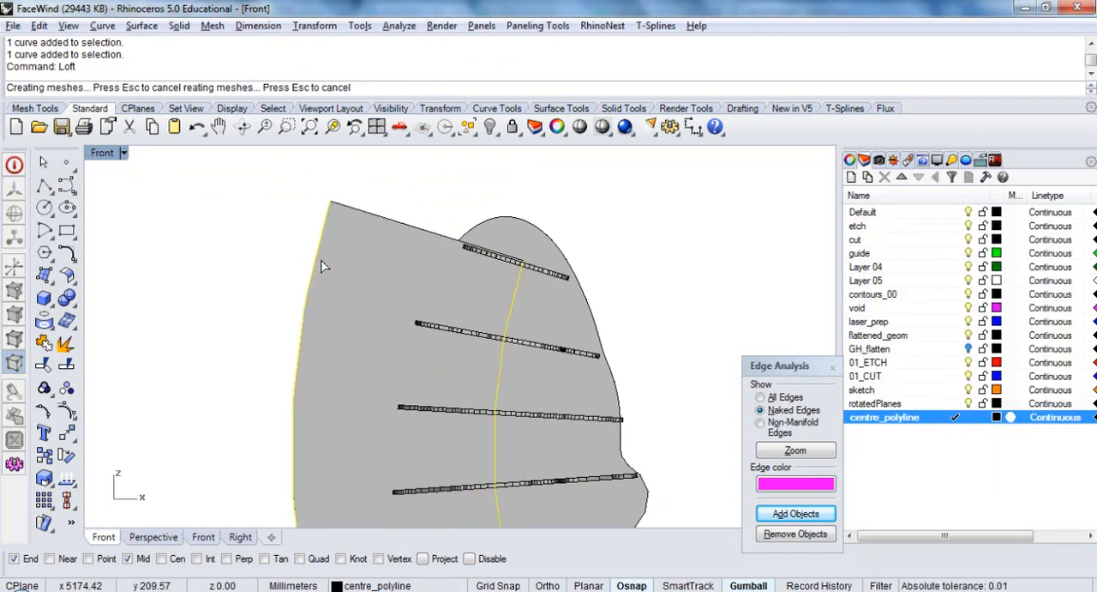
# Merge all coplanar faces of the lofted polysurface into a single face
pyautogui.moveTo(374, 285)
pyautogui.keyDown('ctrl'); pyautogui.keyDown('shift'); pyautogui.mouseDown(button='right')
pyautogui.moveTo(436, 312)
pyautogui.moveTo(394, 313)
pyautogui.moveTo(373, 289)
pyautogui.mouseUp(button='right'); pyautogui.keyUp('shift'); pyautogui.keyUp('ctrl')
pyautogui.click(371, 287)
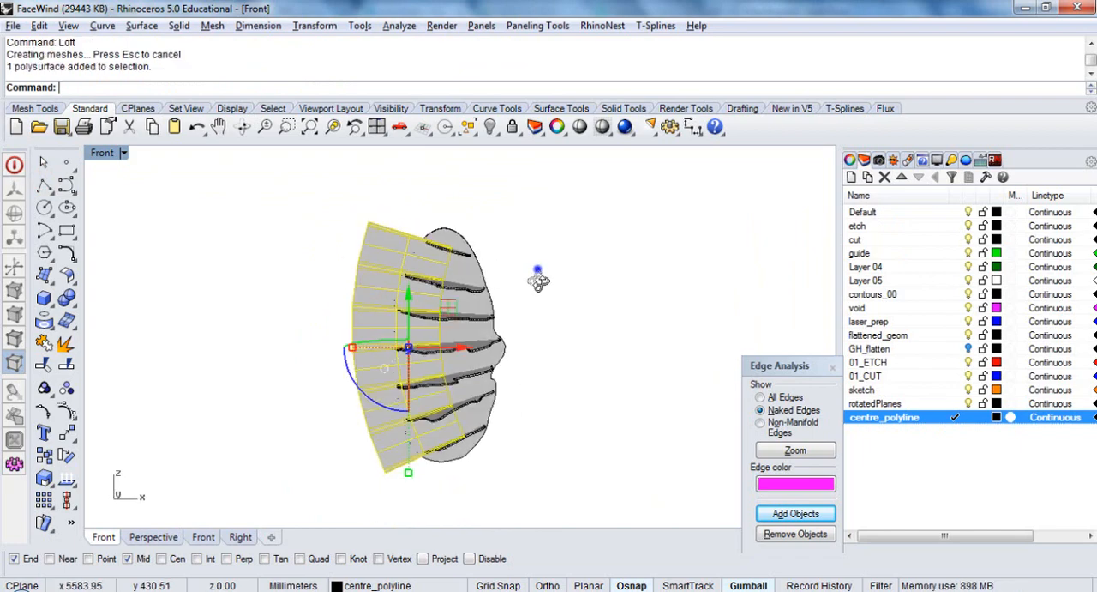
pyautogui.keyDown('ctrl'); pyautogui.keyDown('shift'); pyautogui.moveTo(536, 274); pyautogui.dragTo(319, 331, button='right'); pyautogui.keyUp('shift'); pyautogui.keyUp('ctrl')
pyautogui.scroll(5, 399, 249)
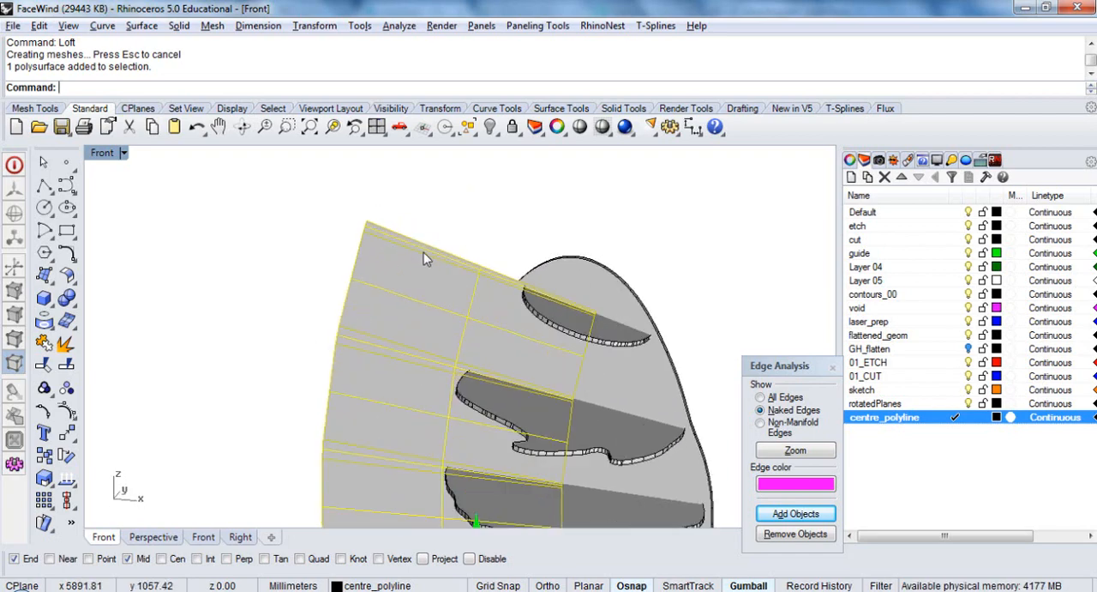
pyautogui.write('MergeAllFaces')
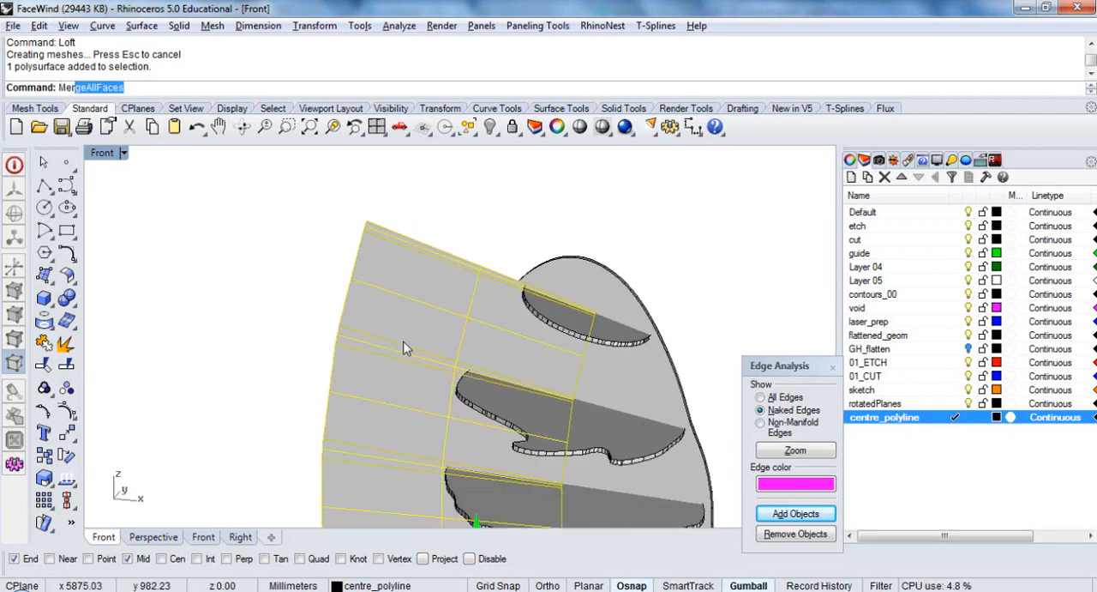
pyautogui.press('Return')
# Extrude the merged surface into a capped solid that passes completely through the thickness of the vertical plate
pyautogui.scroll(-8, 456, 216)
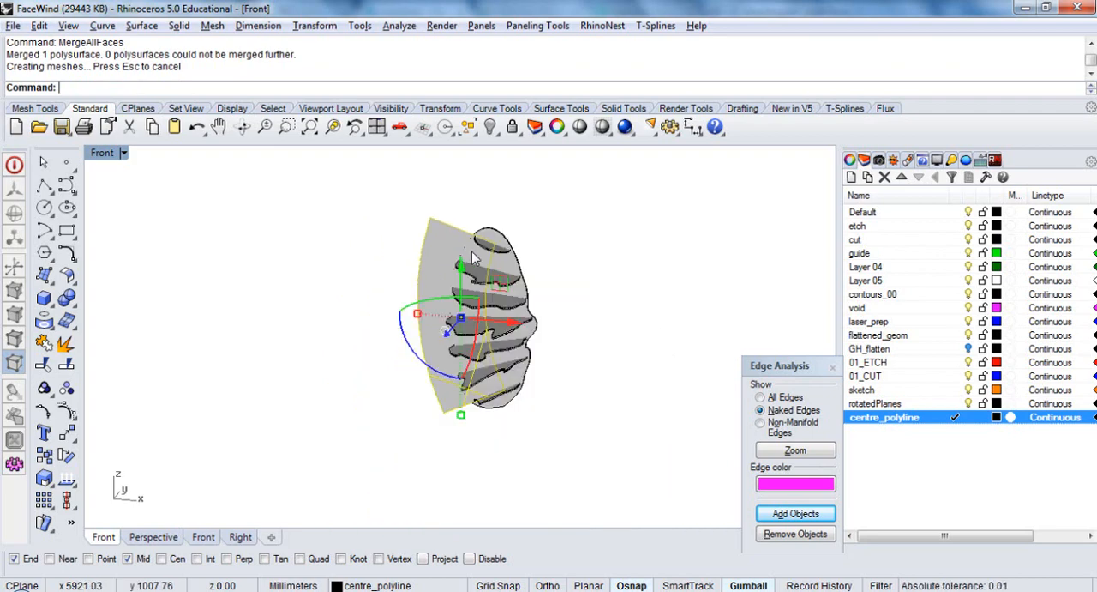
pyautogui.keyDown('ctrl'); pyautogui.keyDown('shift'); pyautogui.moveTo(540, 252); pyautogui.dragTo(390, 336, button='right'); pyautogui.keyUp('shift'); pyautogui.keyUp('ctrl')
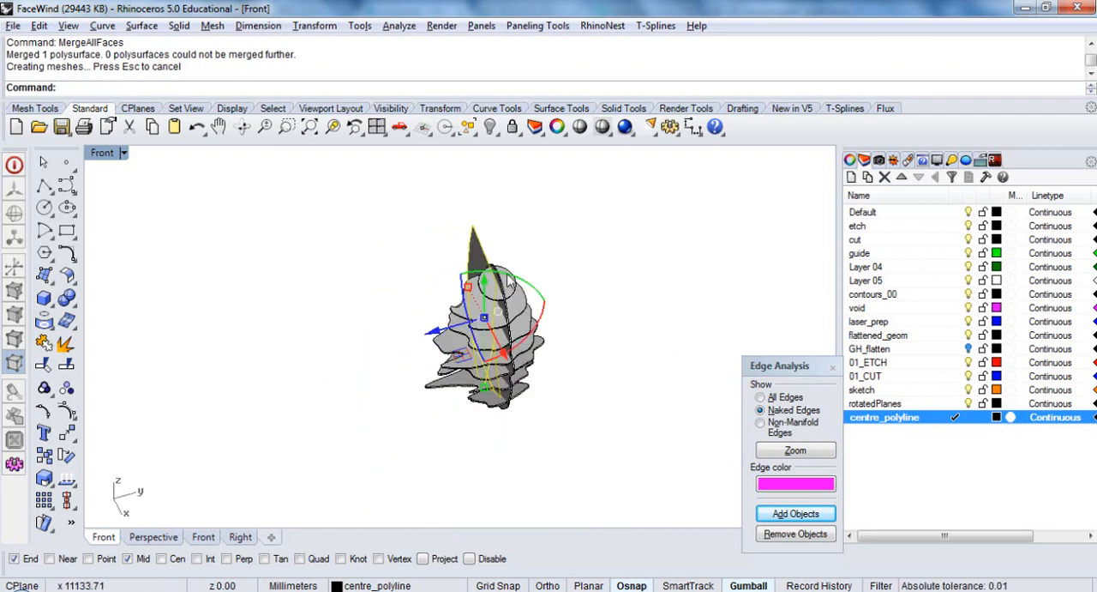
pyautogui.scroll(15, 487, 279)
pyautogui.keyDown('ctrl'); pyautogui.keyDown('shift'); pyautogui.moveTo(520, 295); pyautogui.dragTo(463, 323, button='right'); pyautogui.keyUp('shift'); pyautogui.keyUp('ctrl')
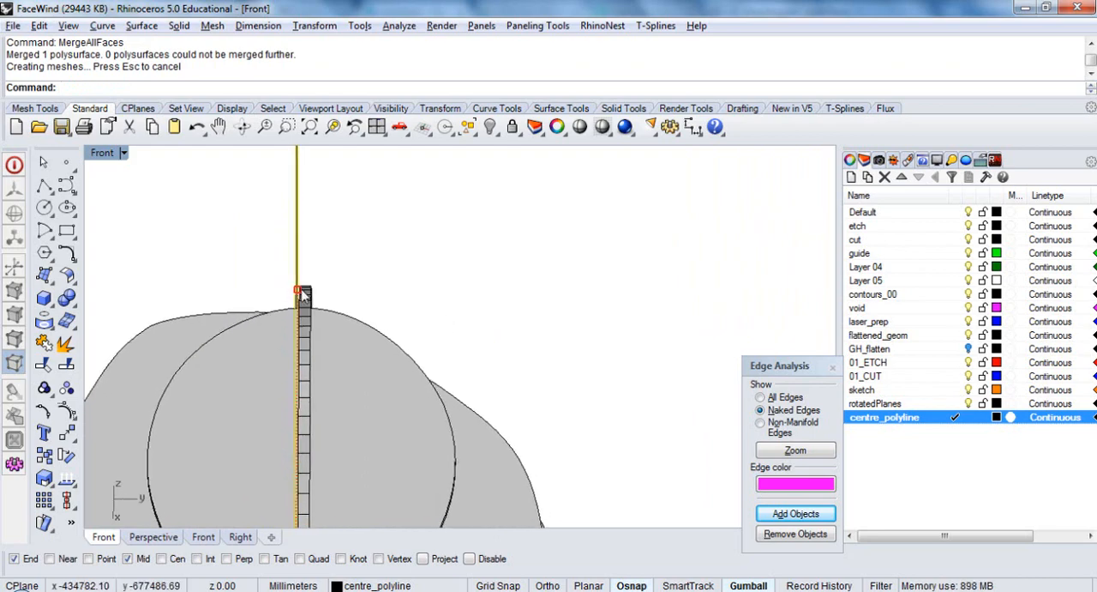
pyautogui.scroll(-10, 320, 268)
pyautogui.keyDown('ctrl'); pyautogui.keyDown('shift'); pyautogui.moveTo(317, 277); pyautogui.dragTo(421, 254, button='right'); pyautogui.keyUp('shift'); pyautogui.keyUp('ctrl')
pyautogui.write('ES')
pyautogui.press('Return')
pyautogui.click(365, 272)
pyautogui.click(417, 268)
pyautogui.scroll(3, 422, 254)
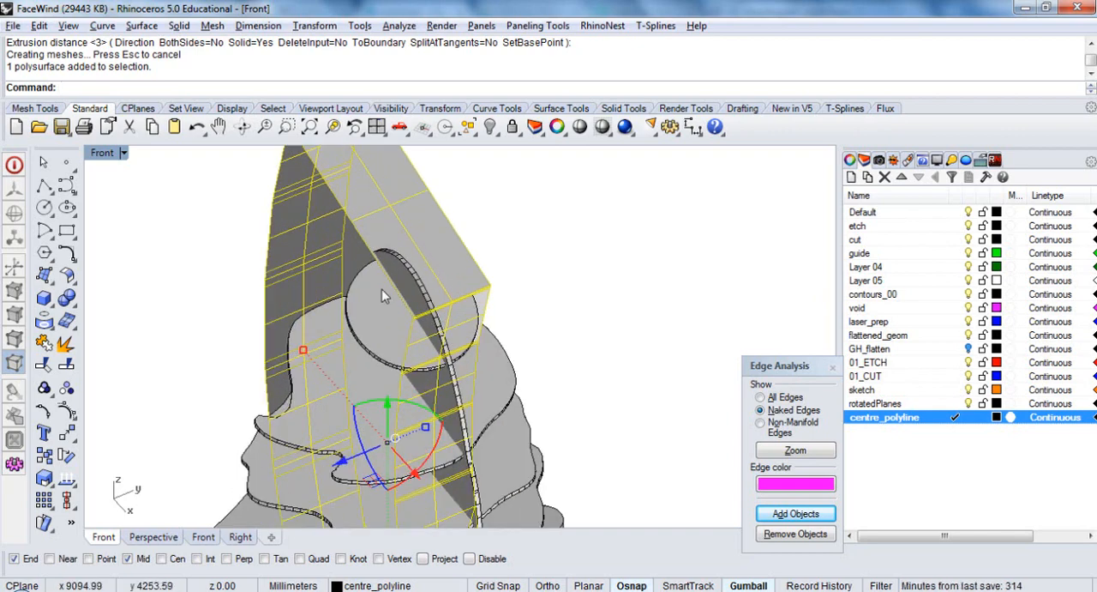
# In the Top view, copy the whole face model with its curves and extruded solid 500 mm along the X direction
pyautogui.keyDown('ctrl'); pyautogui.keyDown('shift'); pyautogui.moveTo(381, 289); pyautogui.dragTo(357, 361, button='right'); pyautogui.keyUp('shift'); pyautogui.keyUp('ctrl')
pyautogui.scroll(-7, 452, 246)
pyautogui.moveTo(566, 437); pyautogui.dragTo(287, 231)
pyautogui.write('c')
pyautogui.press('Return')
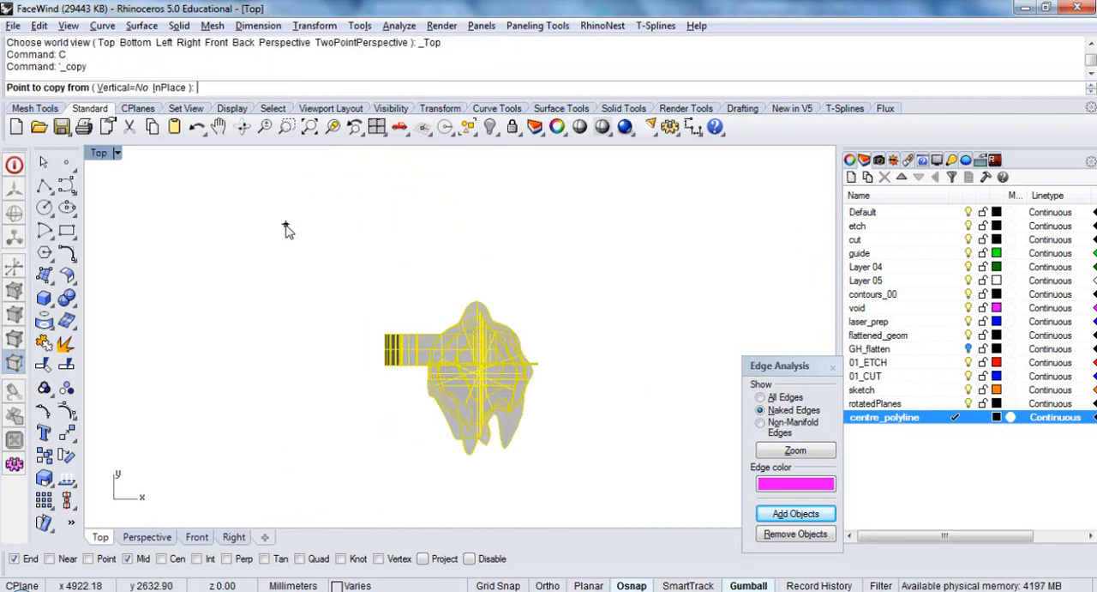
pyautogui.scroll(-2, 441, 321)
pyautogui.click(435, 393)
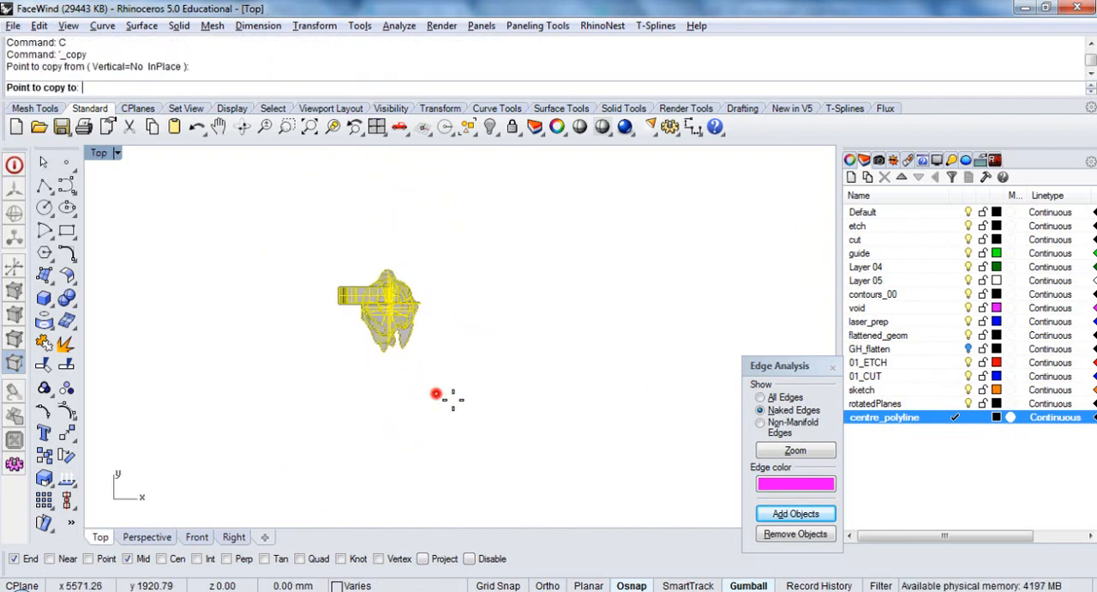
pyautogui.write('500')
pyautogui.press('Return')
pyautogui.rightClick(492, 422)
pyautogui.click(492, 423)
pyautogui.scroll(10, 504, 310)
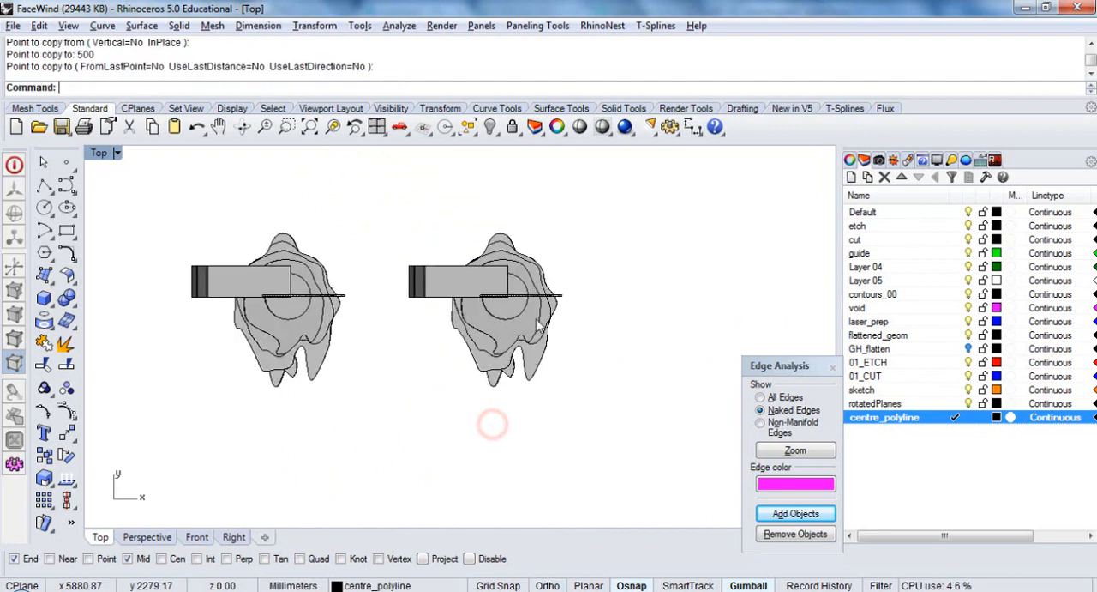
pyautogui.keyDown('ctrl'); pyautogui.keyDown('shift'); pyautogui.moveTo(507, 302); pyautogui.dragTo(591, 372, button='right'); pyautogui.keyUp('shift'); pyautogui.keyUp('ctrl')
pyautogui.scroll(8, 545, 218)
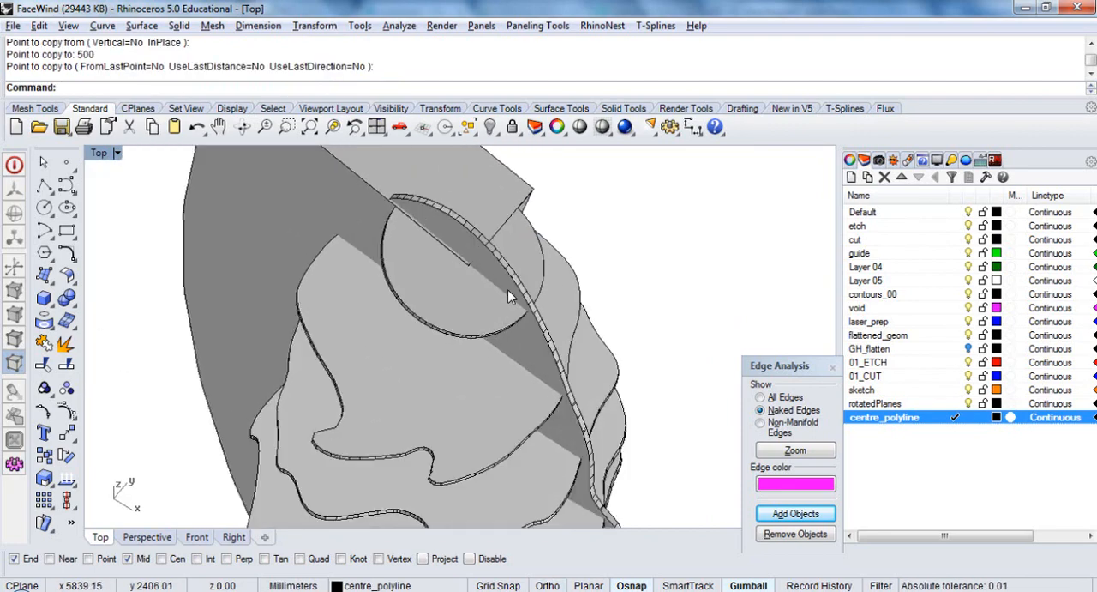
pyautogui.click(508, 287)
pyautogui.moveTo(508, 286); pyautogui.dragTo(542, 300, button='right')
pyautogui.scroll(-3, 549, 296)
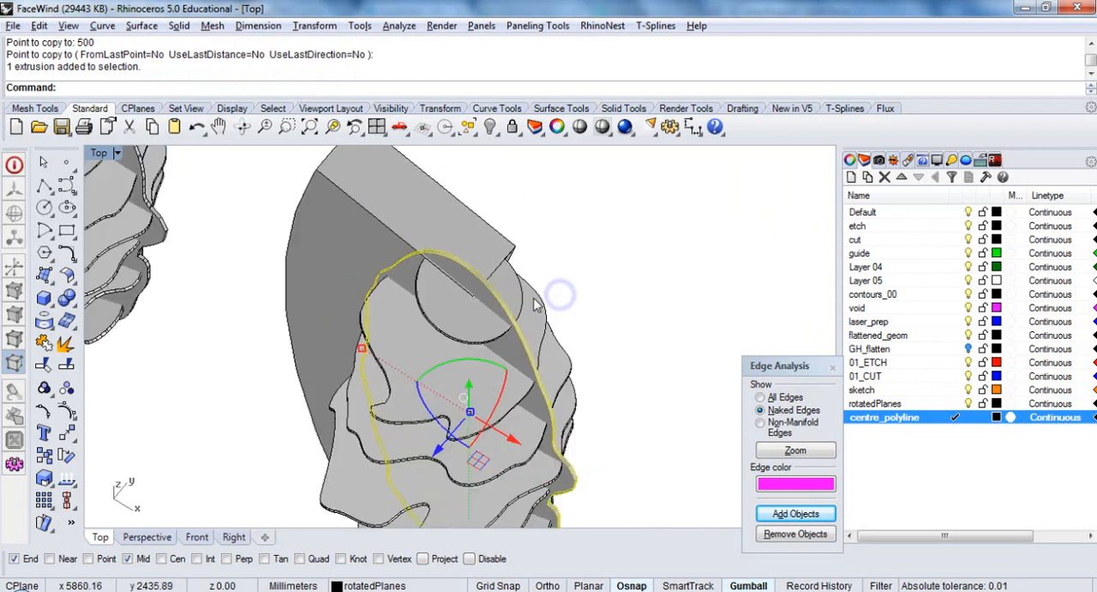
pyautogui.click(490, 249)
pyautogui.click(489, 247)
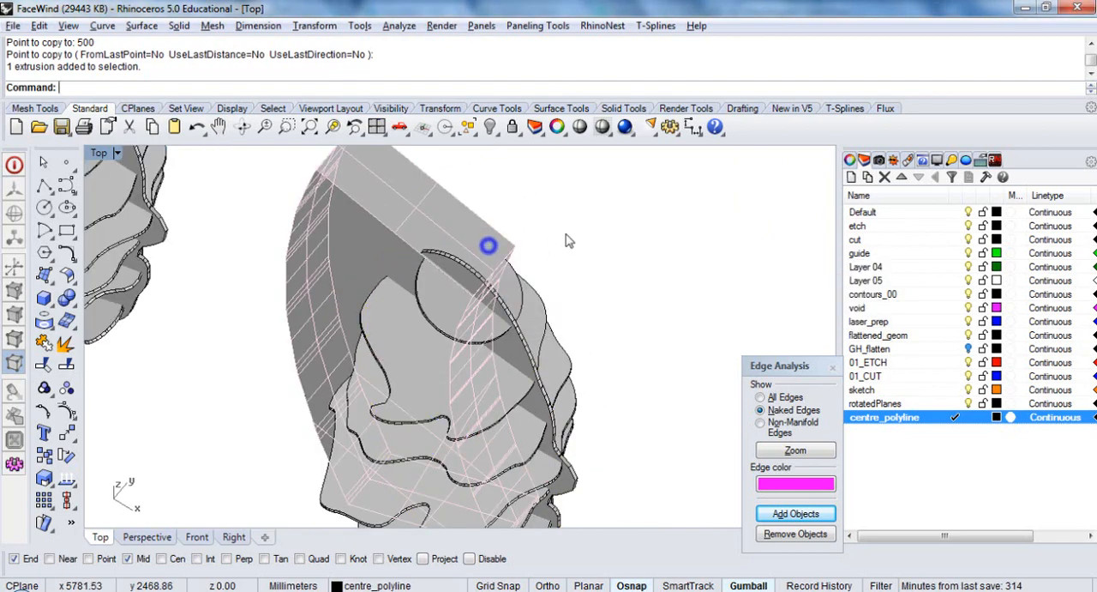
pyautogui.rightClick(565, 234)
pyautogui.write('Bl')
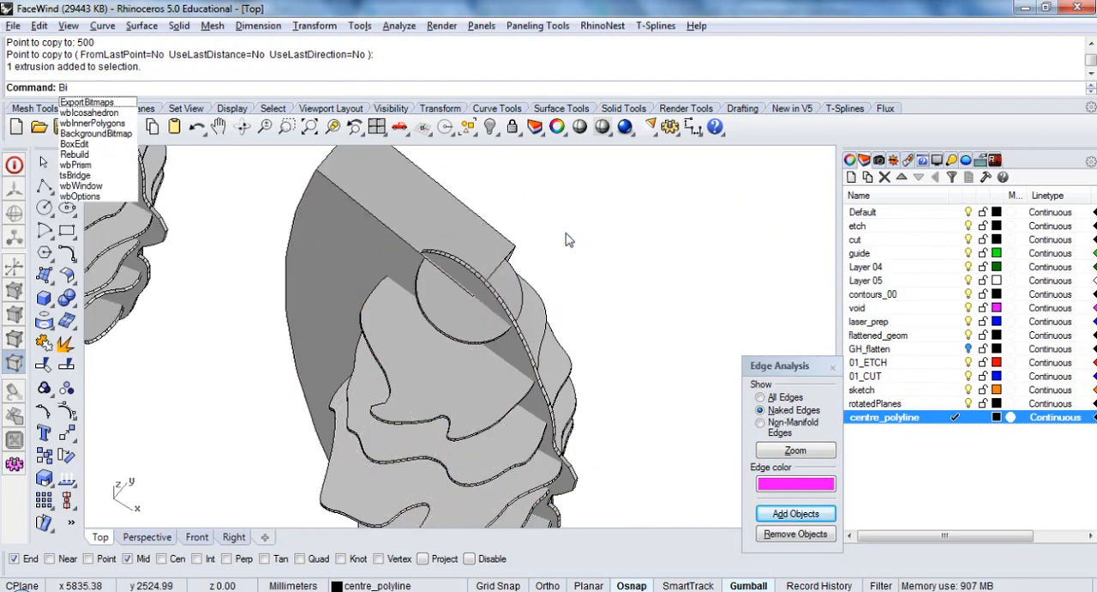
pyautogui.press('Return')
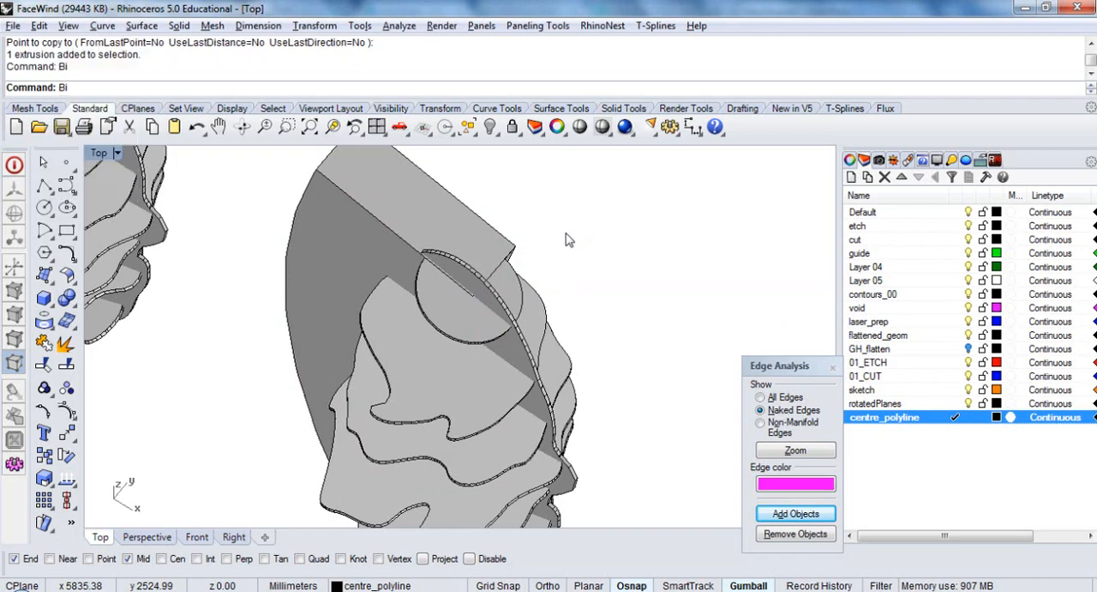
pyautogui.click(475, 236)
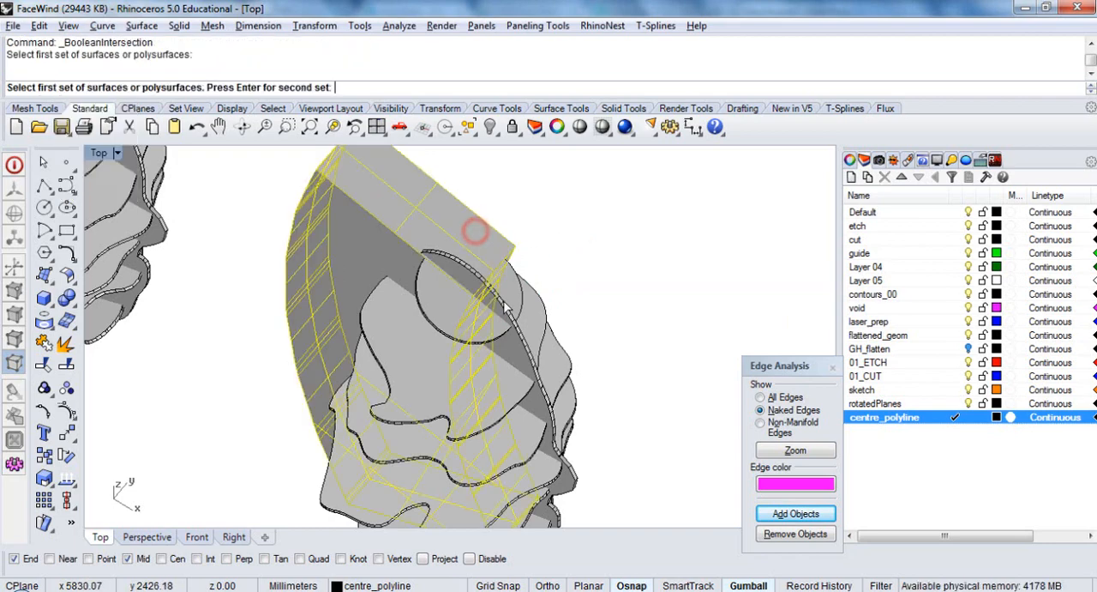
pyautogui.click(503, 299)
pyautogui.rightClick(620, 277)
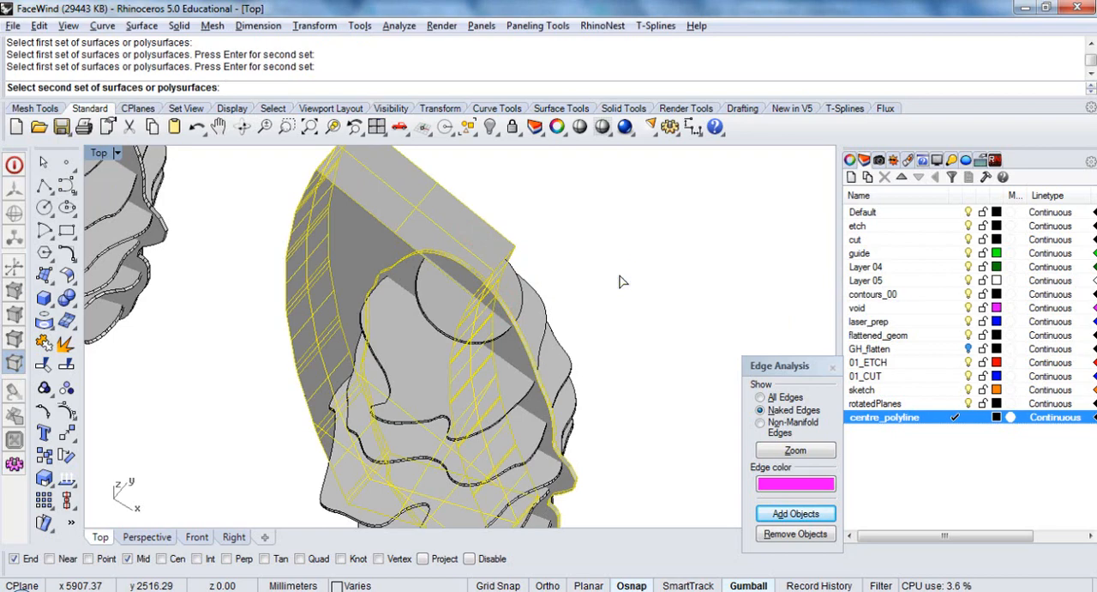
pyautogui.press('Escape')
# Boolean-intersect the extruded solid with the vertical plate in the copied face model, keeping only the rear half of the plate
pyautogui.click(490, 241)
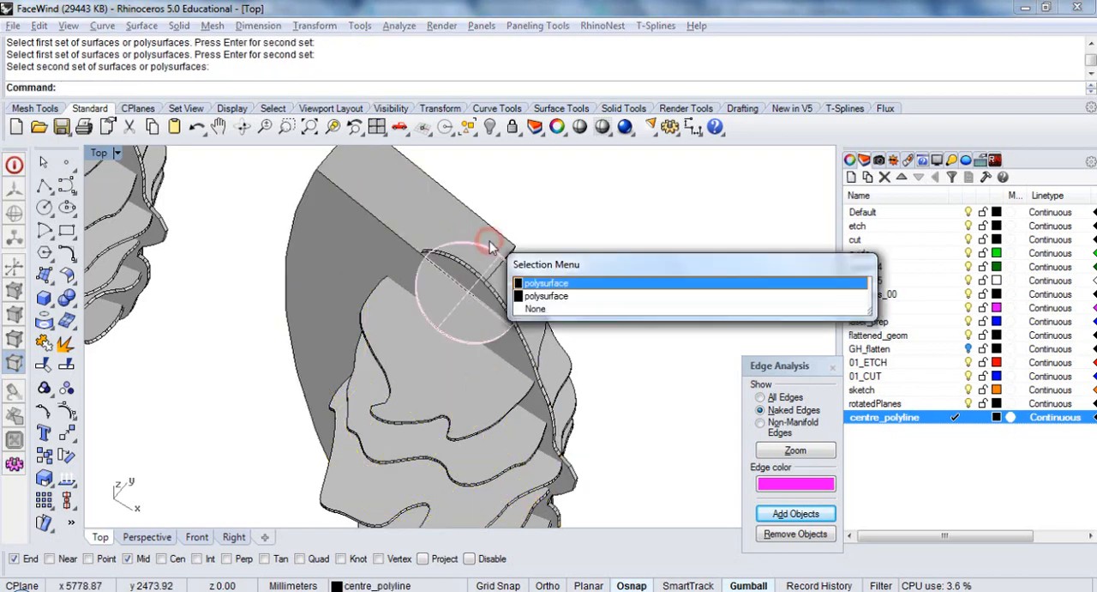
pyautogui.click(407, 198)
pyautogui.write('bi')
pyautogui.press('Return')
pyautogui.click(497, 294)
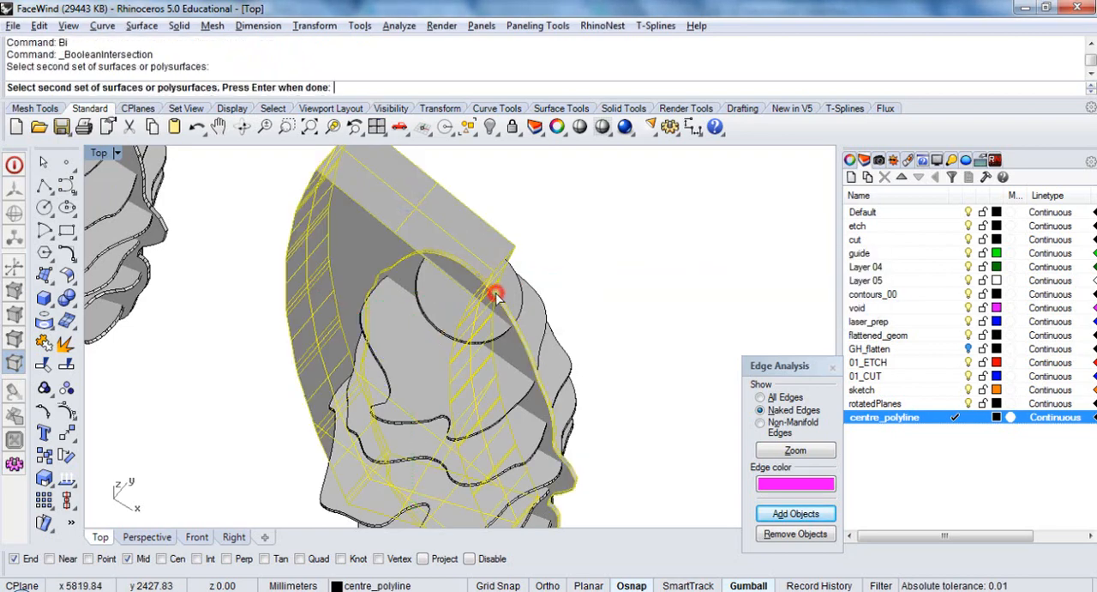
pyautogui.rightClick(543, 234)
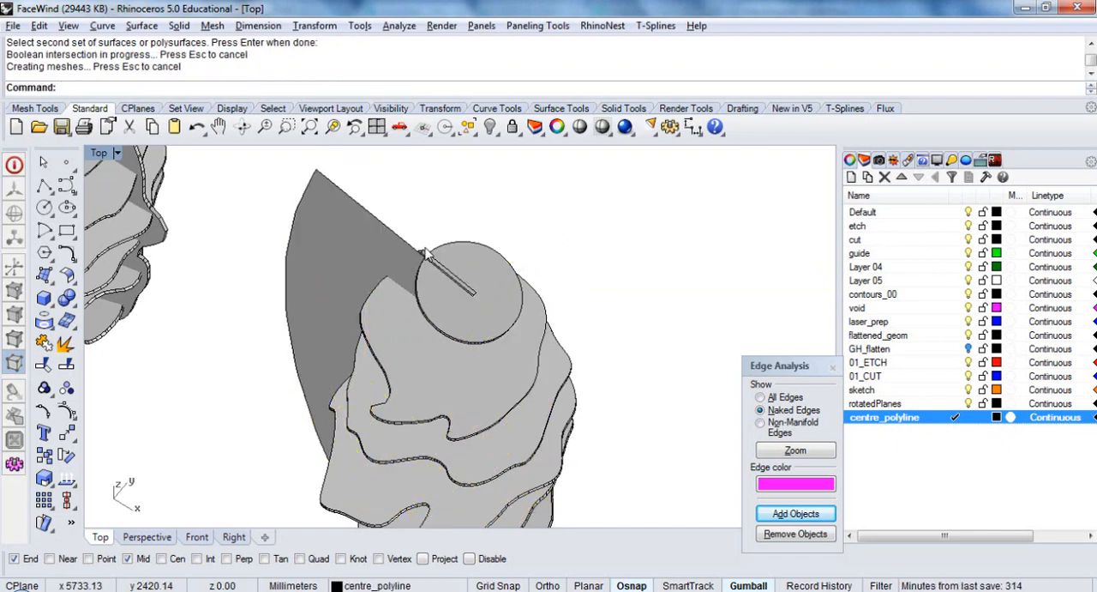
# Delete the leftover lofted surface from the copied face model
pyautogui.moveTo(425, 251); pyautogui.dragTo(373, 283, button='right')
pyautogui.click(368, 281)
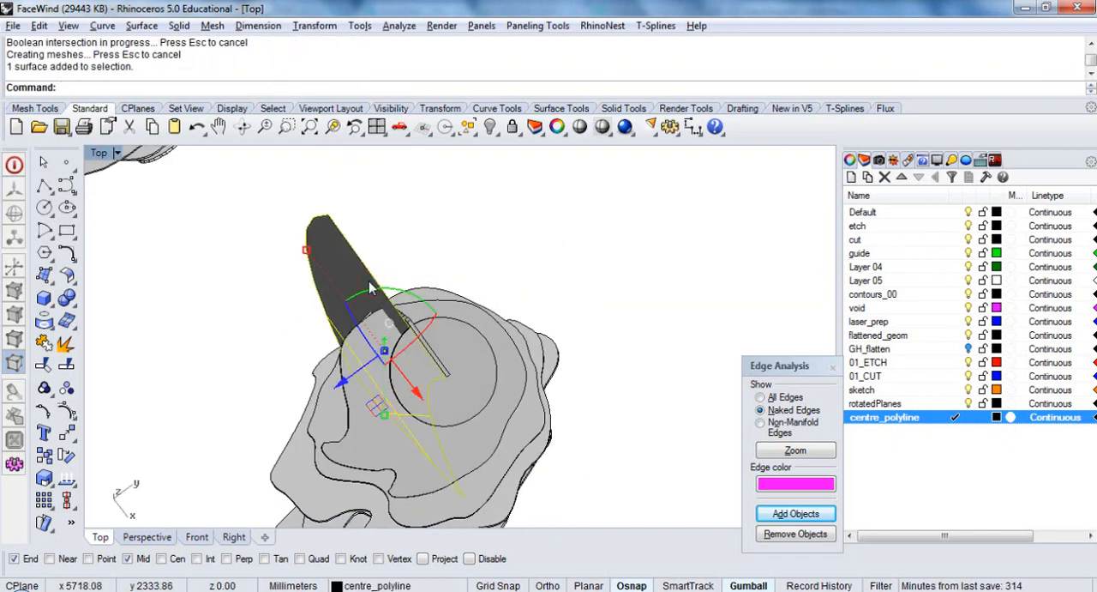
pyautogui.press('Delete')
# Select the trimmed vertical plate of the copied model and examine how it meets the angled slices from the side
pyautogui.moveTo(360, 333); pyautogui.dragTo(435, 313, button='right')
pyautogui.click(423, 301)
pyautogui.moveTo(389, 368); pyautogui.dragTo(492, 313, button='right')
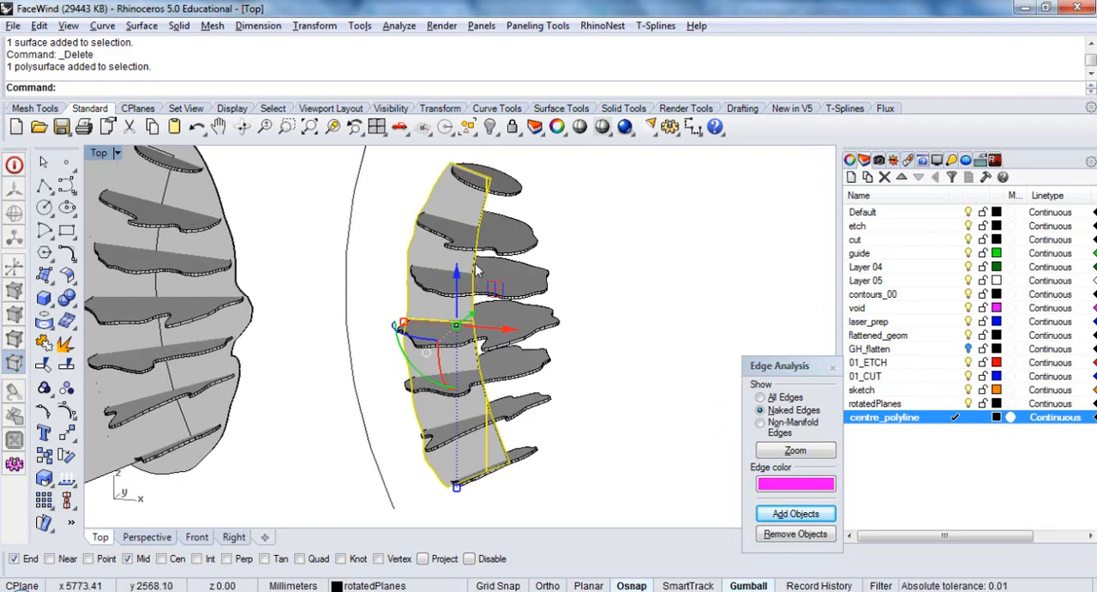
pyautogui.scroll(-2, 476, 270)
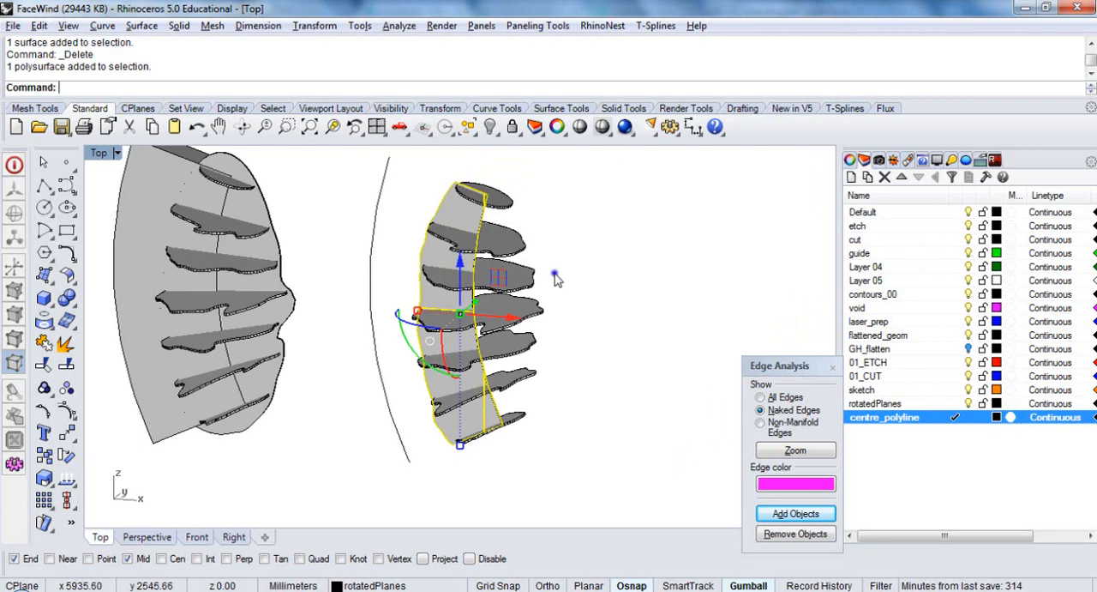
pyautogui.moveTo(555, 274); pyautogui.dragTo(568, 288, button='right')
pyautogui.moveTo(544, 205)
pyautogui.keyDown('ctrl'); pyautogui.keyDown('shift'); pyautogui.mouseDown(button='right')
pyautogui.moveTo(559, 199)
pyautogui.moveTo(546, 200)
pyautogui.mouseUp(button='right'); pyautogui.keyUp('shift'); pyautogui.keyUp('ctrl')
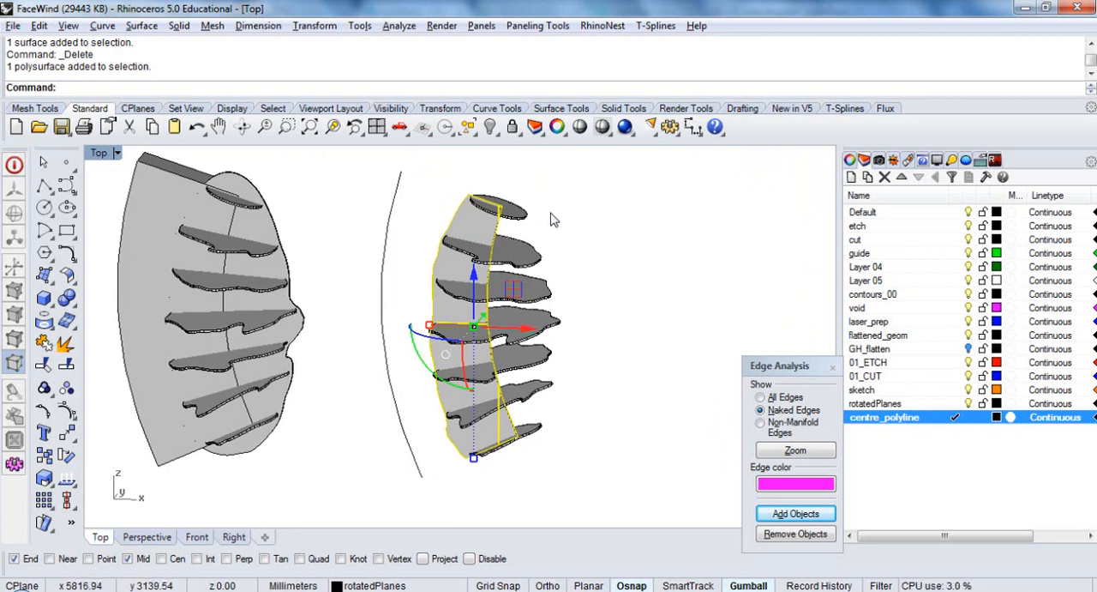
# Boolean-subtract the trimmed vertical plate from all seven angled slices of the copied model, keeping the plate with DeleteInput=No
pyautogui.keyDown('ctrl'); pyautogui.keyDown('shift'); pyautogui.moveTo(529, 210); pyautogui.dragTo(545, 200, button='right'); pyautogui.keyUp('shift'); pyautogui.keyUp('ctrl')
pyautogui.click(526, 210)
pyautogui.keyDown('shift'); pyautogui.click(534, 247); pyautogui.keyUp('shift')
pyautogui.keyDown('shift'); pyautogui.click(540, 287); pyautogui.keyUp('shift')
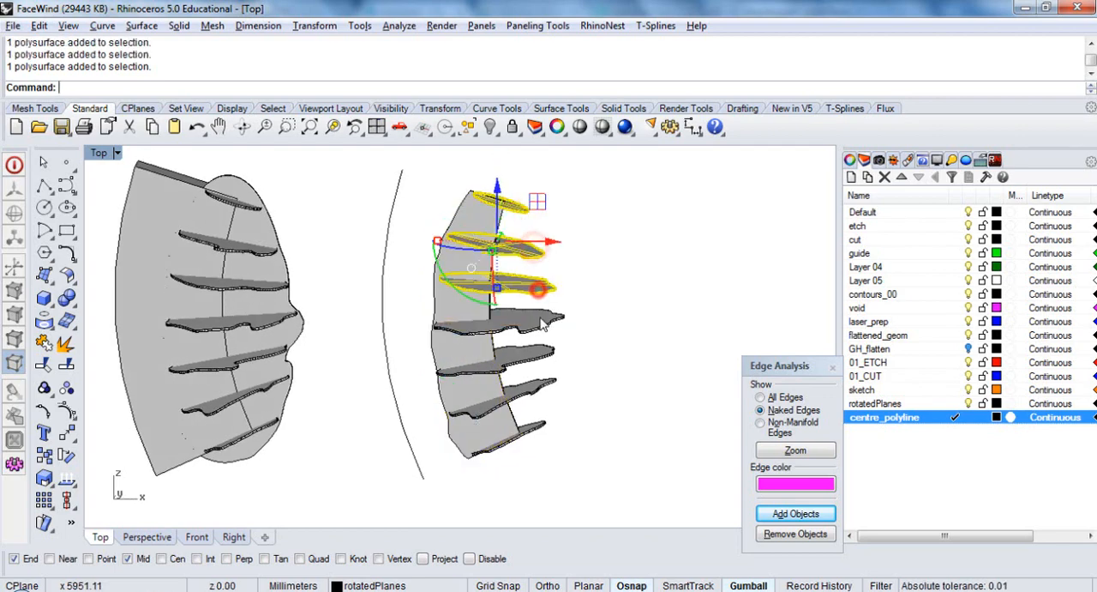
pyautogui.keyDown('shift'); pyautogui.click(541, 319); pyautogui.keyUp('shift')
pyautogui.keyDown('shift'); pyautogui.click(542, 354); pyautogui.keyUp('shift')
pyautogui.keyDown('shift'); pyautogui.click(541, 387); pyautogui.keyUp('shift')
pyautogui.keyDown('shift'); pyautogui.click(538, 415); pyautogui.keyUp('shift')
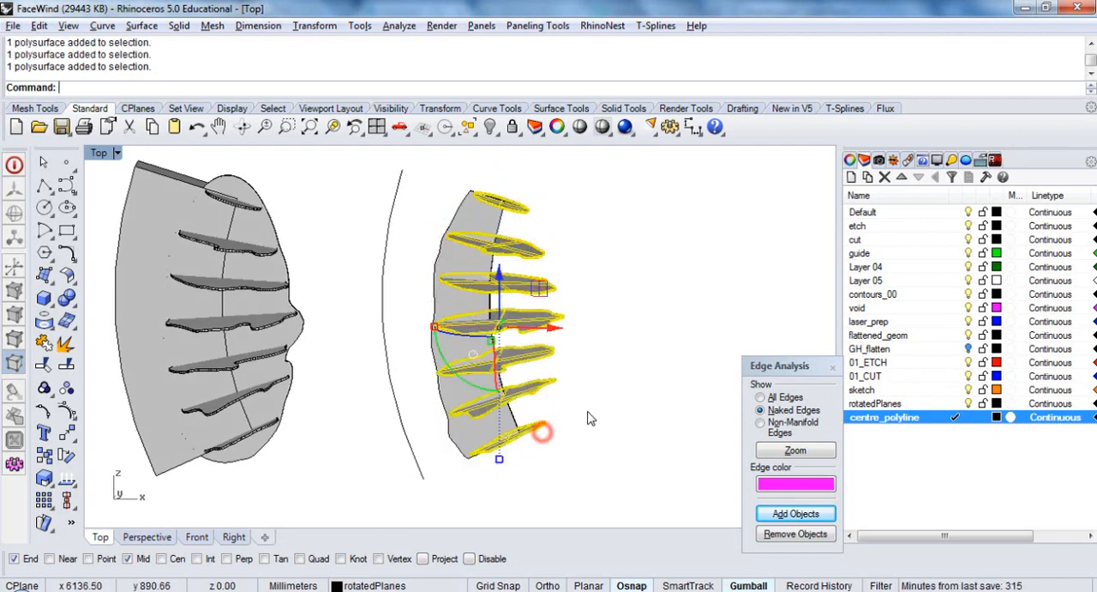
pyautogui.keyDown('ctrl'); pyautogui.keyDown('shift'); pyautogui.moveTo(541, 431); pyautogui.dragTo(622, 344, button='right'); pyautogui.keyUp('shift'); pyautogui.keyUp('ctrl')
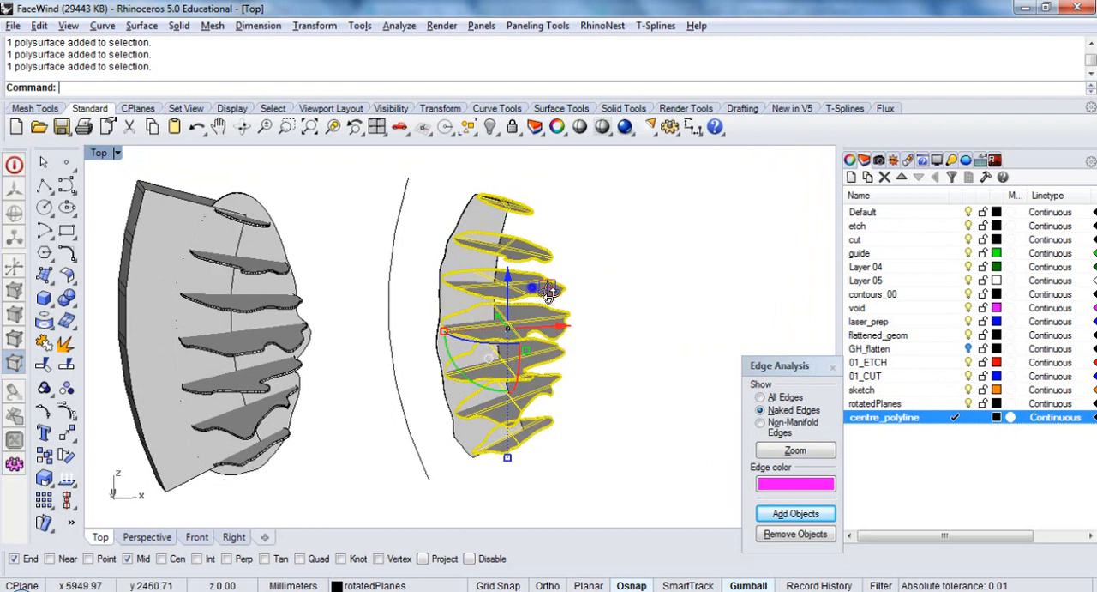
pyautogui.scroll(2, 549, 294)
pyautogui.scroll(3, 480, 219)
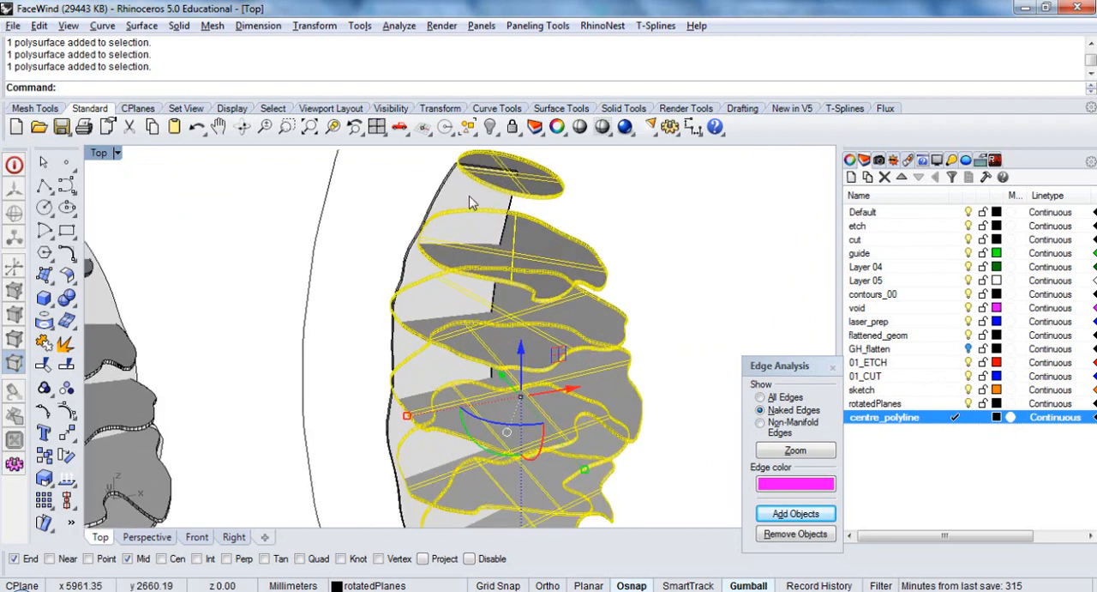
pyautogui.scroll(1, 470, 202)
pyautogui.scroll(-2, 463, 195)
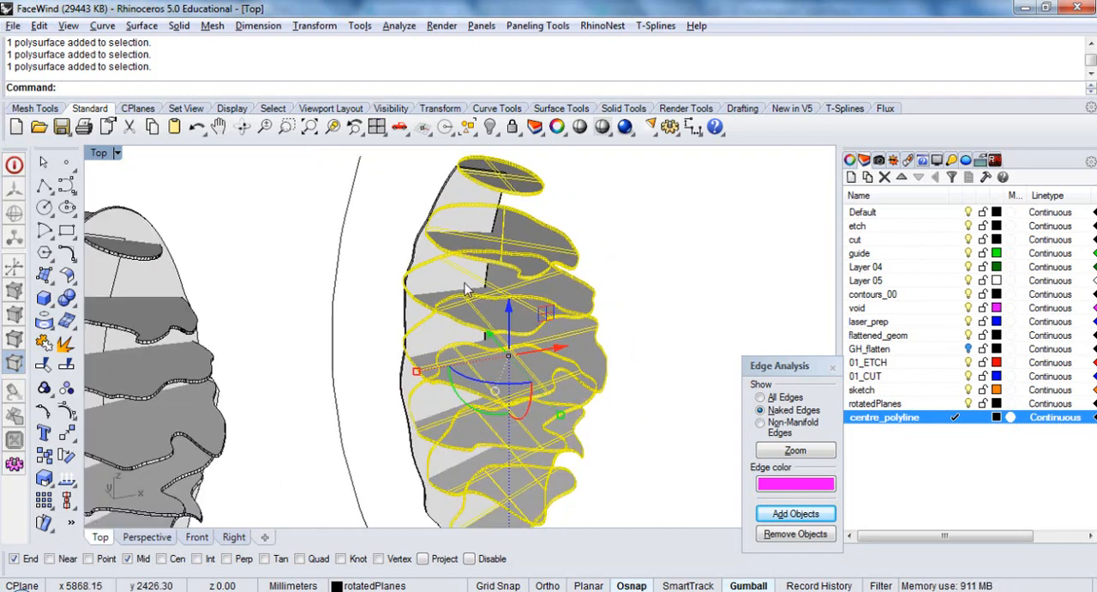
pyautogui.scroll(-4, 464, 283)
pyautogui.moveTo(473, 283); pyautogui.dragTo(484, 386, button='right')
pyautogui.moveTo(557, 430); pyautogui.dragTo(511, 286, button='right')
pyautogui.write('Bd')
pyautogui.press('Return')
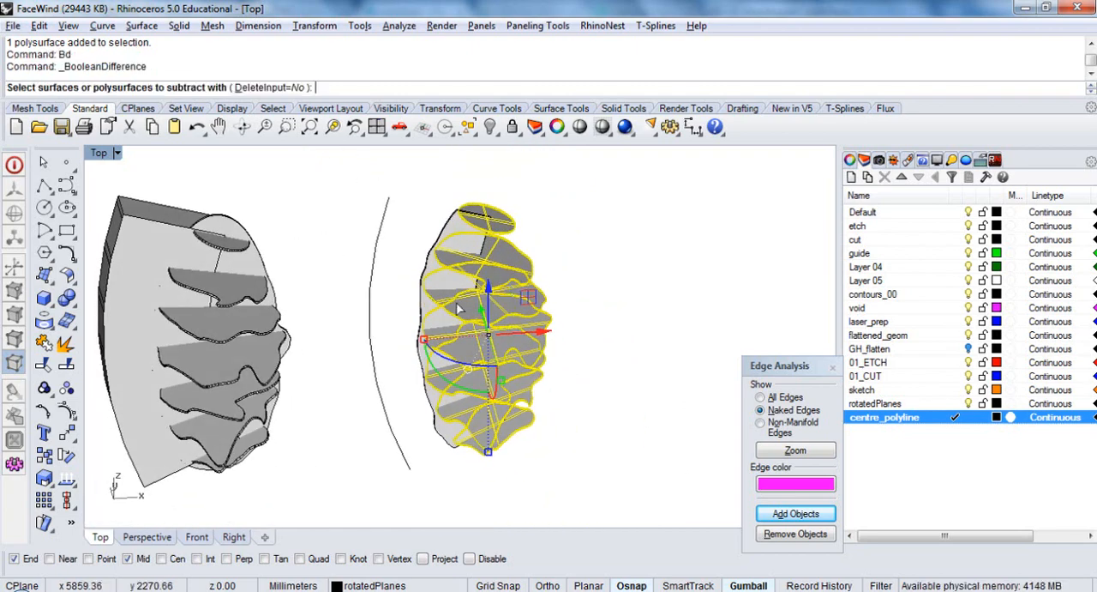
pyautogui.scroll(3, 429, 273)
pyautogui.click(429, 265)
pyautogui.rightClick(428, 266)
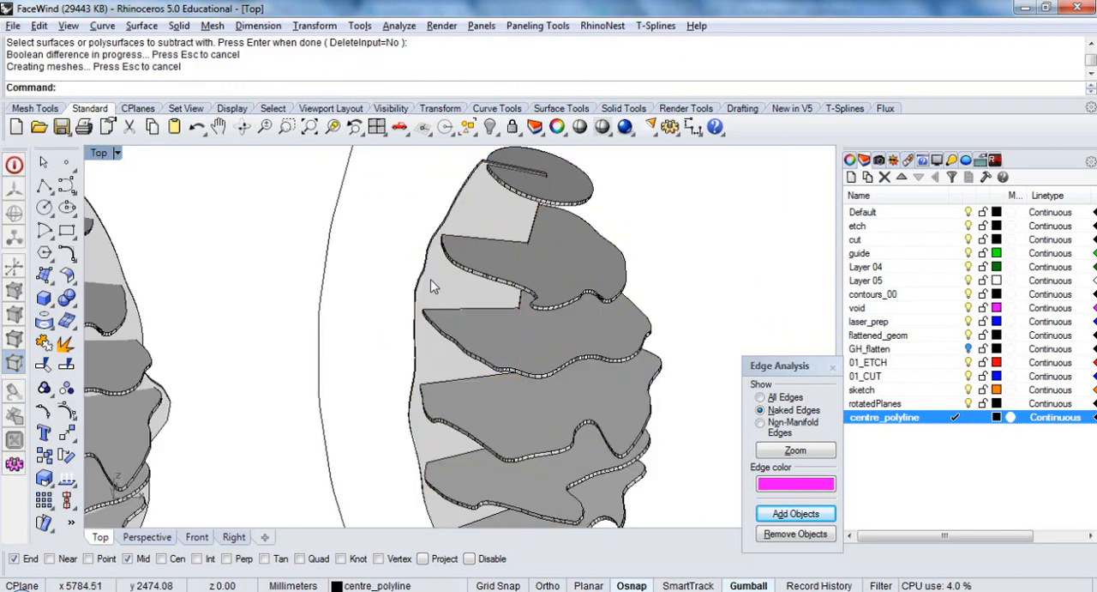
# In the Top view, copy the seven slotted slices 500 mm along the X direction, without the trimmed plate
pyautogui.click(620, 257)
pyautogui.keyDown('shift'); pyautogui.click(573, 184); pyautogui.keyUp('shift')
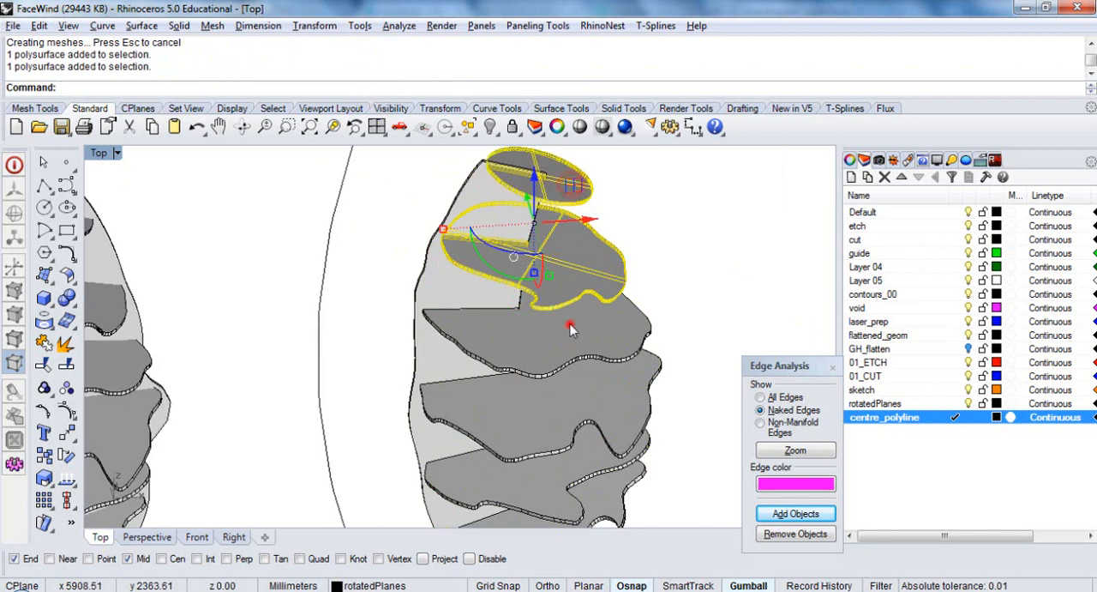
pyautogui.keyDown('shift'); pyautogui.click(570, 326); pyautogui.keyUp('shift')
pyautogui.scroll(-4, 570, 326)
pyautogui.keyDown('shift'); pyautogui.click(582, 361); pyautogui.keyUp('shift')
pyautogui.keyDown('shift'); pyautogui.click(583, 394); pyautogui.keyUp('shift')
pyautogui.keyDown('shift'); pyautogui.click(589, 420); pyautogui.keyUp('shift')
pyautogui.keyDown('shift'); pyautogui.click(594, 445); pyautogui.keyUp('shift')
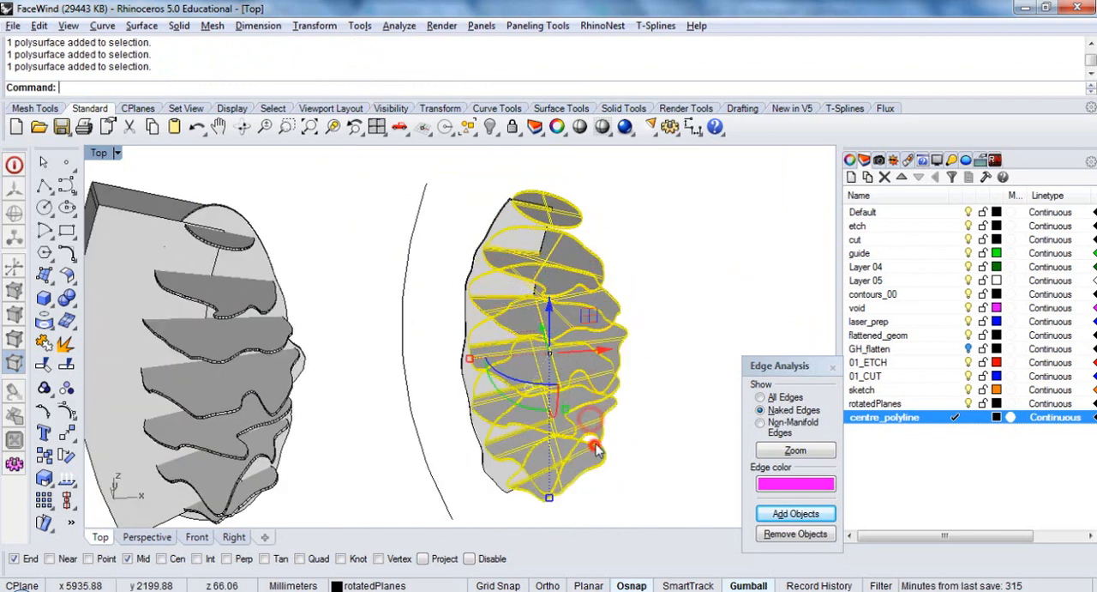
pyautogui.moveTo(598, 452); pyautogui.dragTo(664, 393, button='right')
pyautogui.press('Return')
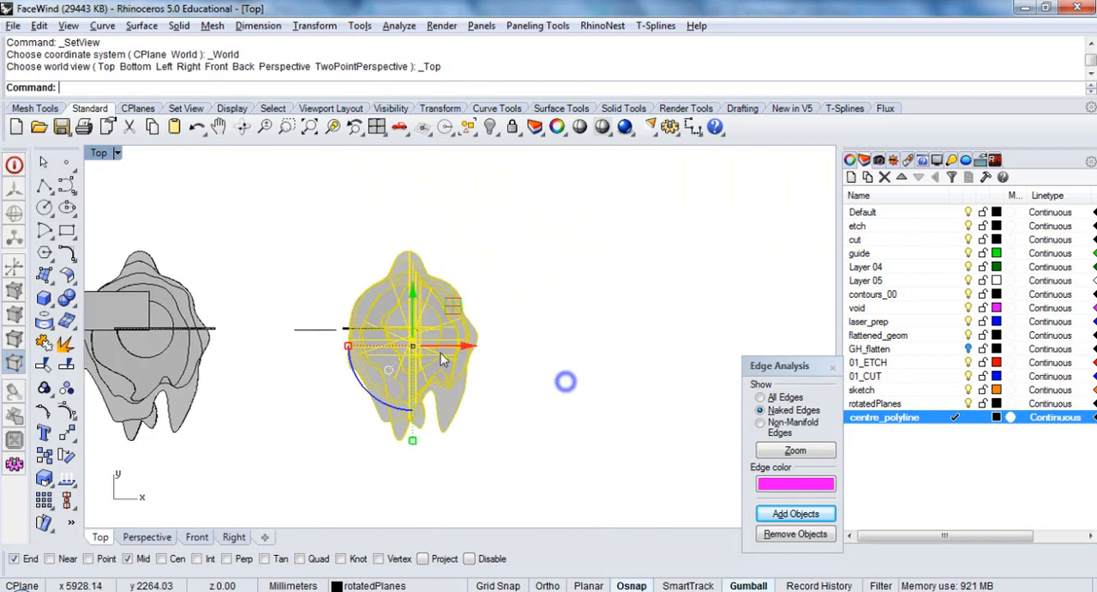
pyautogui.write('C')
pyautogui.press('Return')
pyautogui.click(486, 401)
pyautogui.write('500')
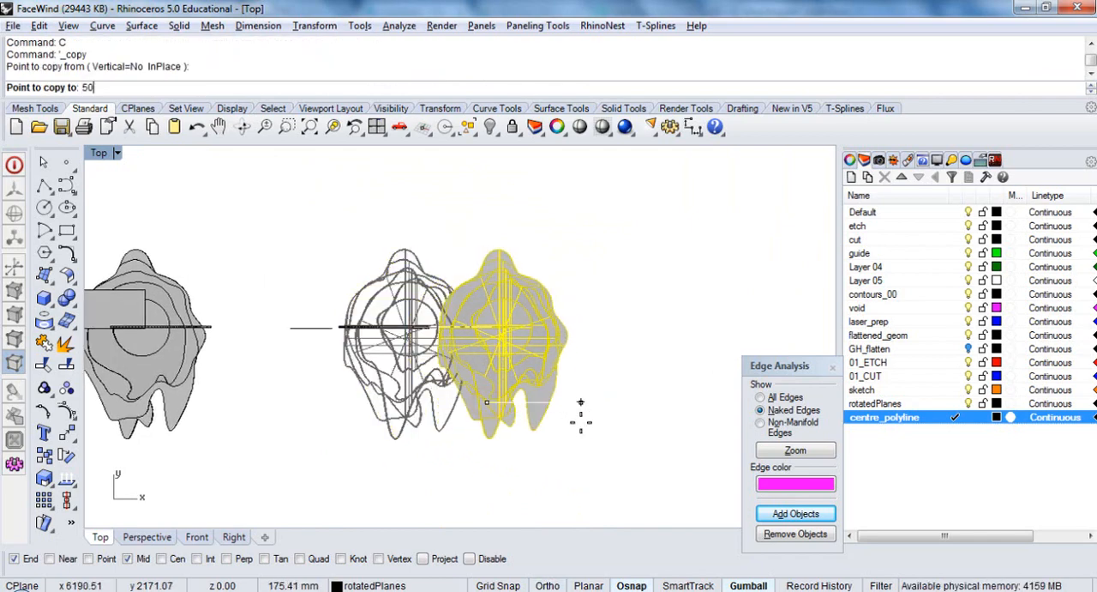
pyautogui.press('Return')
pyautogui.rightClick(580, 422)
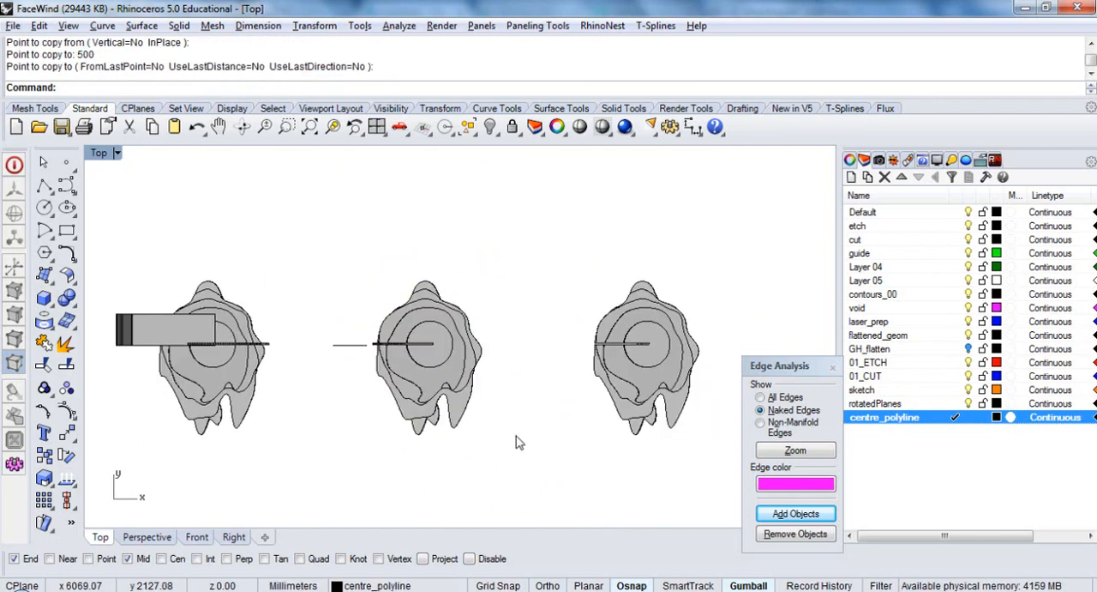
# Select the vertical plate of the original face model and examine the slots cut into the copied slices from several angles
pyautogui.moveTo(508, 442); pyautogui.dragTo(506, 383, button='right')
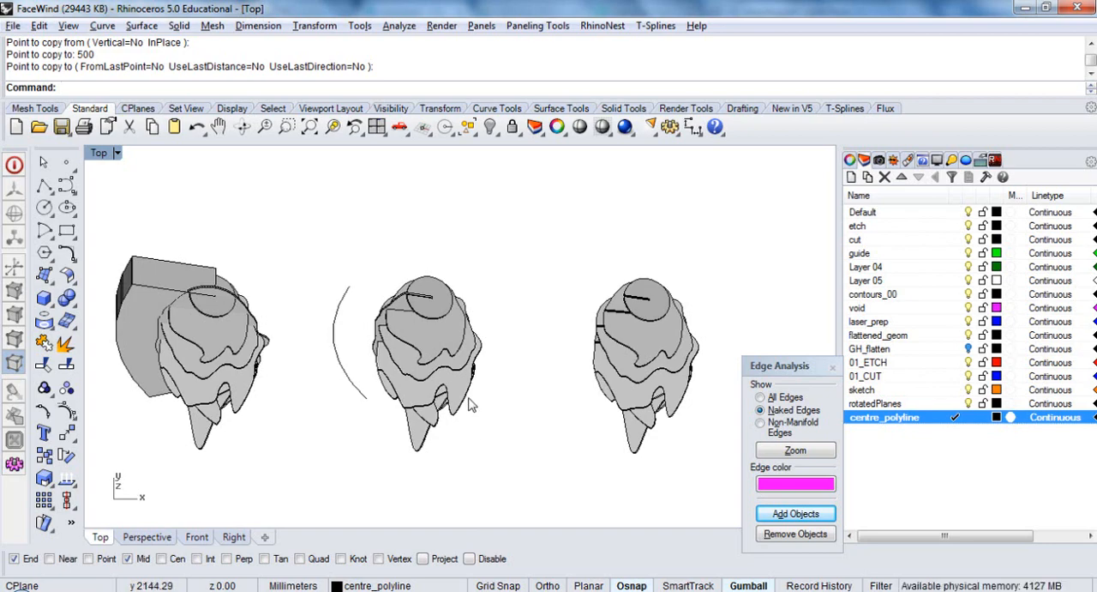
pyautogui.keyDown('ctrl'); pyautogui.keyDown('shift'); pyautogui.moveTo(430, 431); pyautogui.dragTo(443, 283, button='right'); pyautogui.keyUp('shift'); pyautogui.keyUp('ctrl')
pyautogui.moveTo(636, 351)
pyautogui.keyDown('ctrl'); pyautogui.keyDown('shift'); pyautogui.mouseDown(button='right')
pyautogui.moveTo(629, 358)
pyautogui.moveTo(624, 343)
pyautogui.mouseUp(button='right'); pyautogui.keyUp('shift'); pyautogui.keyUp('ctrl')
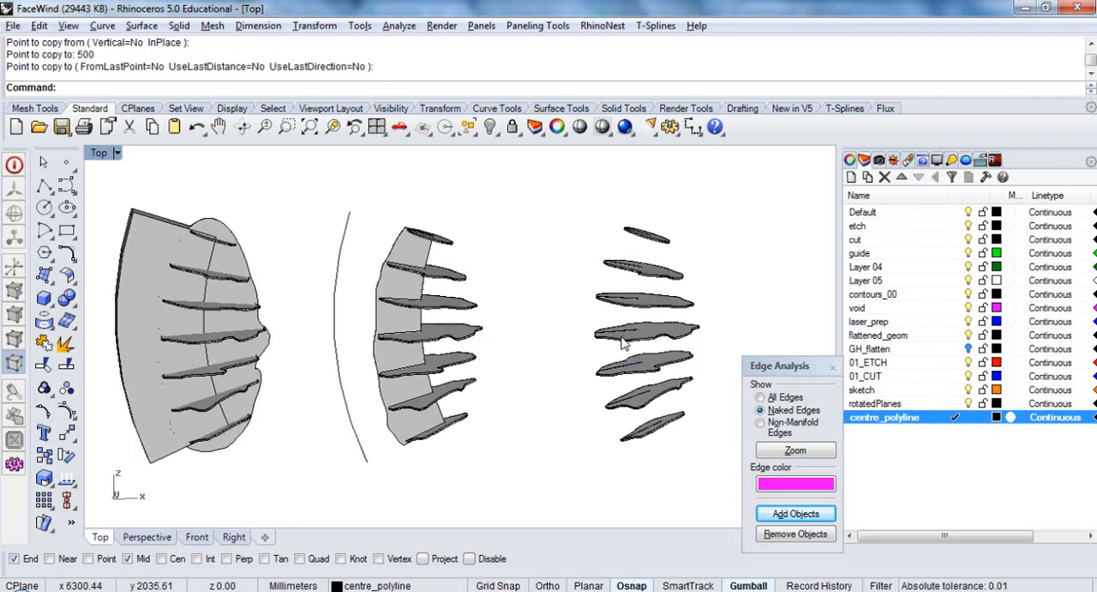
pyautogui.keyDown('ctrl'); pyautogui.keyDown('shift'); pyautogui.moveTo(503, 387); pyautogui.dragTo(502, 384, button='right'); pyautogui.keyUp('shift'); pyautogui.keyUp('ctrl')
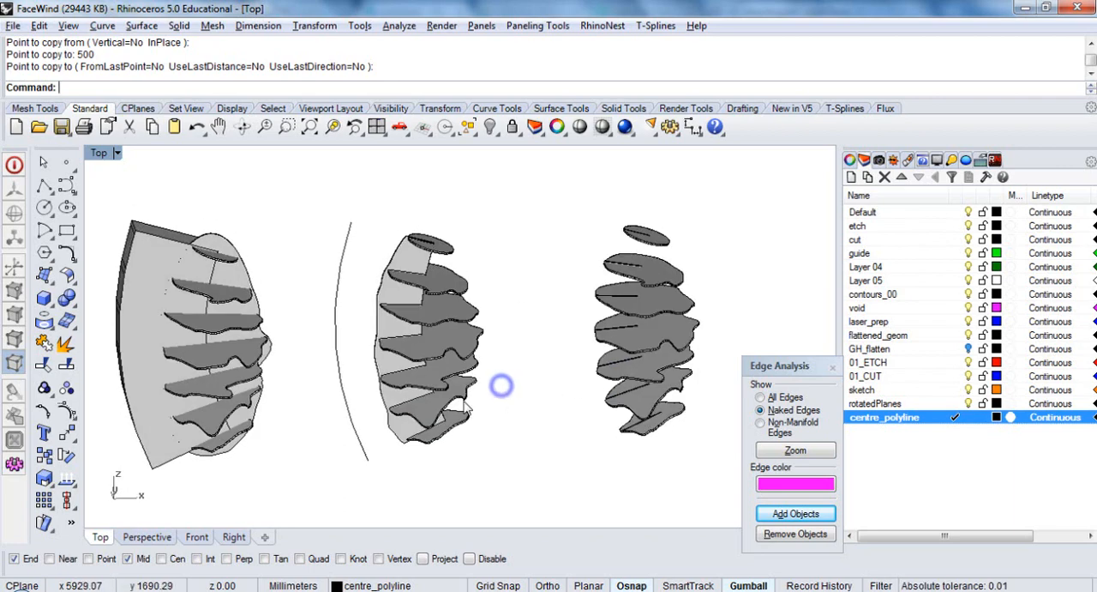
pyautogui.click(243, 284)
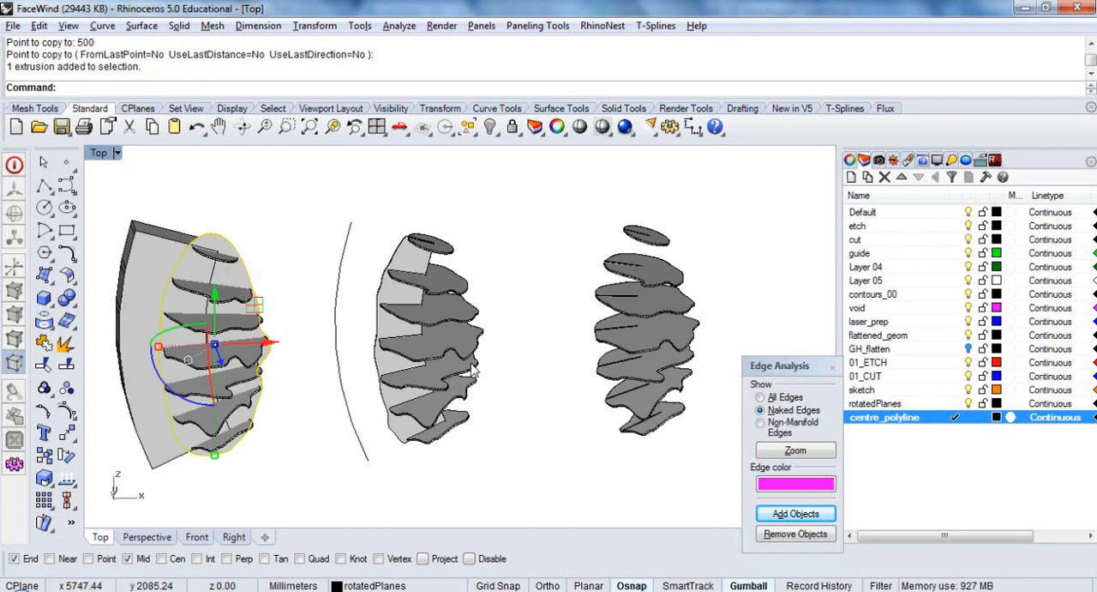
pyautogui.scroll(-4, 476, 336)
pyautogui.keyDown('ctrl'); pyautogui.keyDown('shift'); pyautogui.moveTo(477, 336); pyautogui.dragTo(385, 340, button='right'); pyautogui.keyUp('shift'); pyautogui.keyUp('ctrl')
pyautogui.scroll(12, 581, 273)
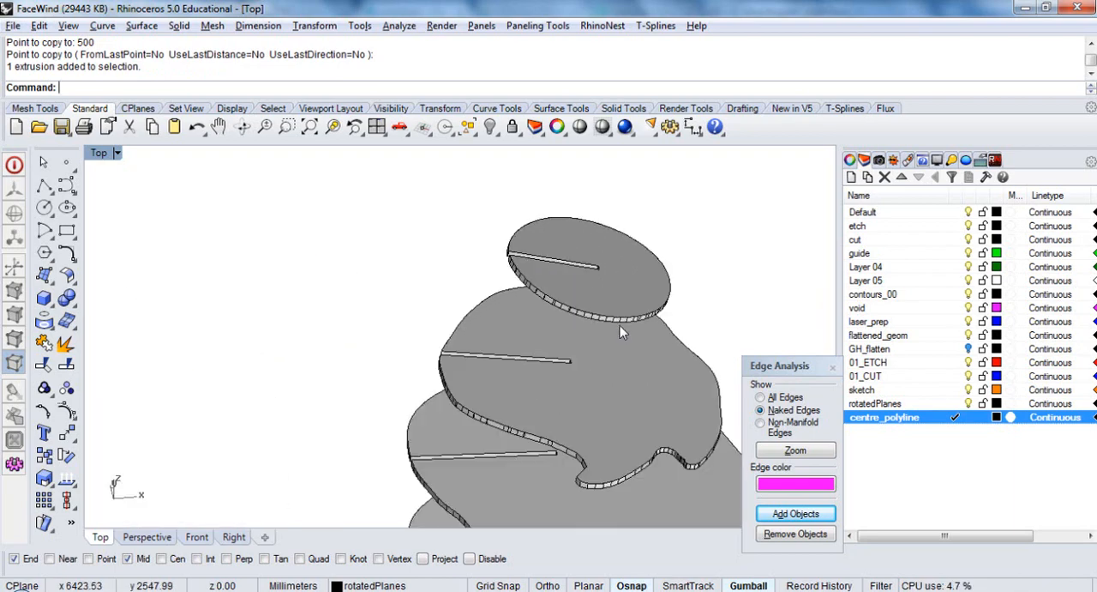
pyautogui.keyDown('ctrl'); pyautogui.keyDown('shift'); pyautogui.moveTo(618, 360); pyautogui.dragTo(621, 206, button='right'); pyautogui.keyUp('shift'); pyautogui.keyUp('ctrl')
pyautogui.scroll(5, 623, 211)
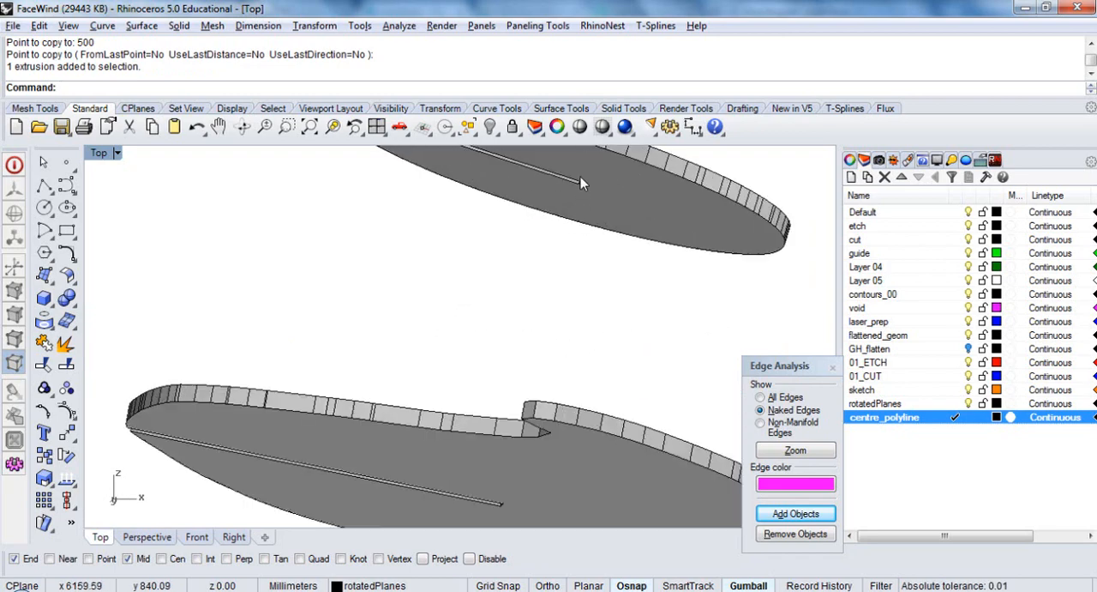
pyautogui.scroll(-18, 601, 206)
pyautogui.keyDown('ctrl'); pyautogui.keyDown('shift'); pyautogui.moveTo(607, 204); pyautogui.dragTo(592, 311, button='right'); pyautogui.keyUp('shift'); pyautogui.keyUp('ctrl')
pyautogui.scroll(-3, 592, 311)
pyautogui.scroll(2, 366, 306)
pyautogui.moveTo(391, 312); pyautogui.dragTo(352, 315, button='right')
# Move the selected vertical plate 1000 mm along the X direction onto the copied slotted slices
pyautogui.click(314, 301)
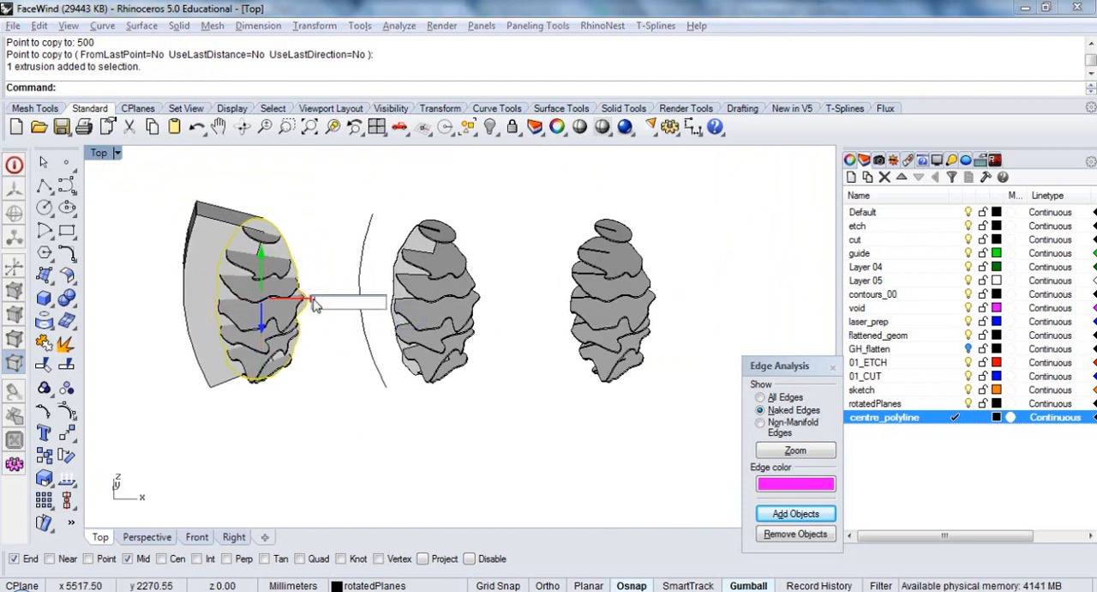
pyautogui.write('1000')
pyautogui.press('Return')
pyautogui.click(478, 433)
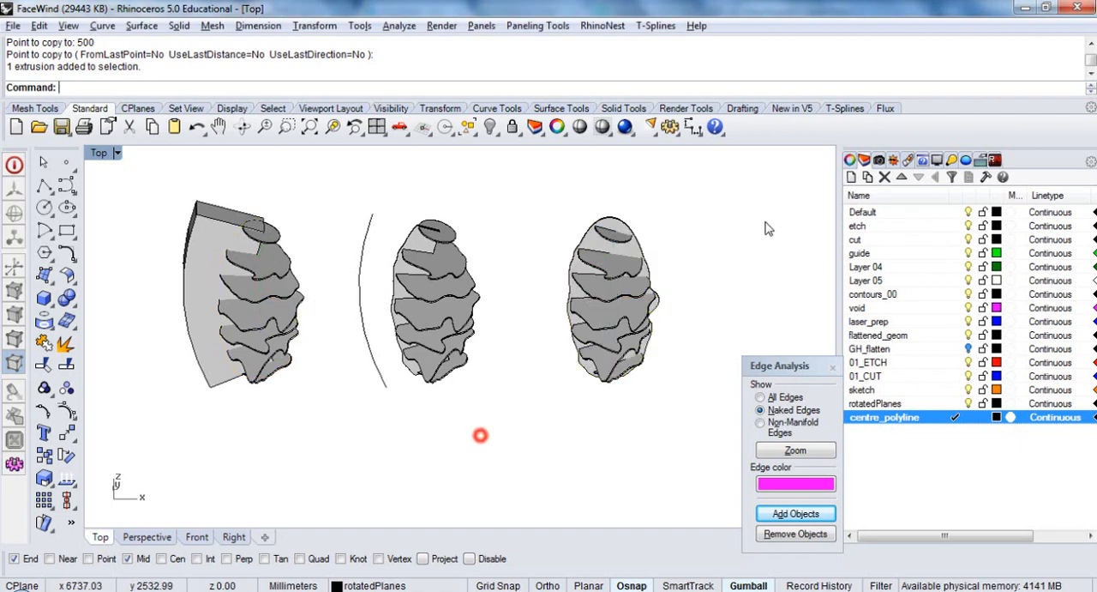
# Isolate the copied slotted slices with their vertical plate in the Top view by hiding all other objects
pyautogui.scroll(6, 708, 245)
pyautogui.moveTo(628, 191); pyautogui.dragTo(446, 494)
pyautogui.write('t')
pyautogui.press('Return')
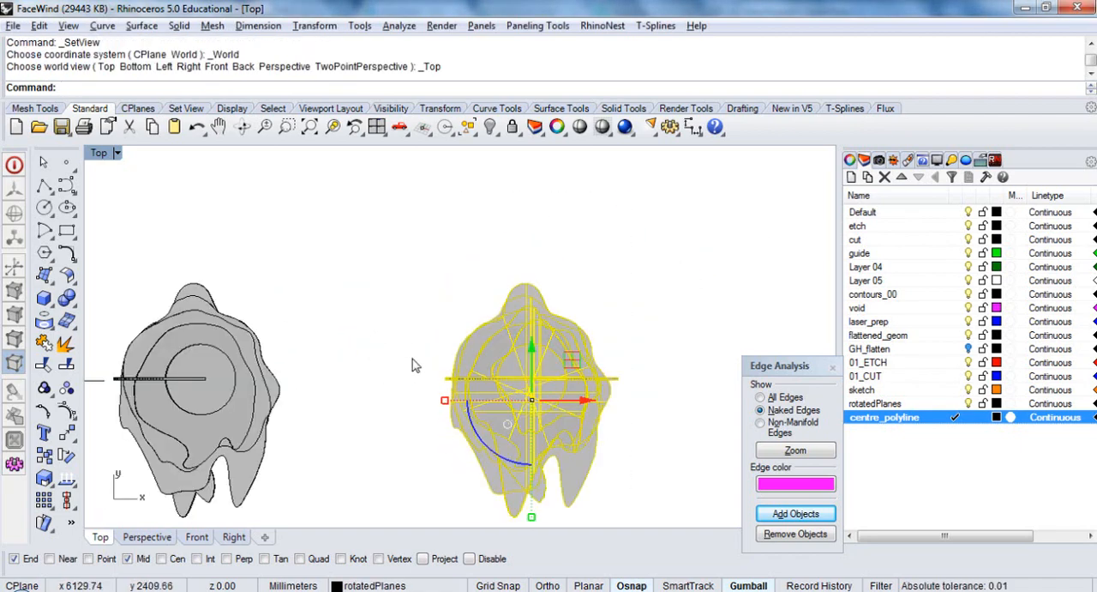
pyautogui.moveTo(412, 358); pyautogui.dragTo(447, 179, button='right')
pyautogui.click(500, 133)
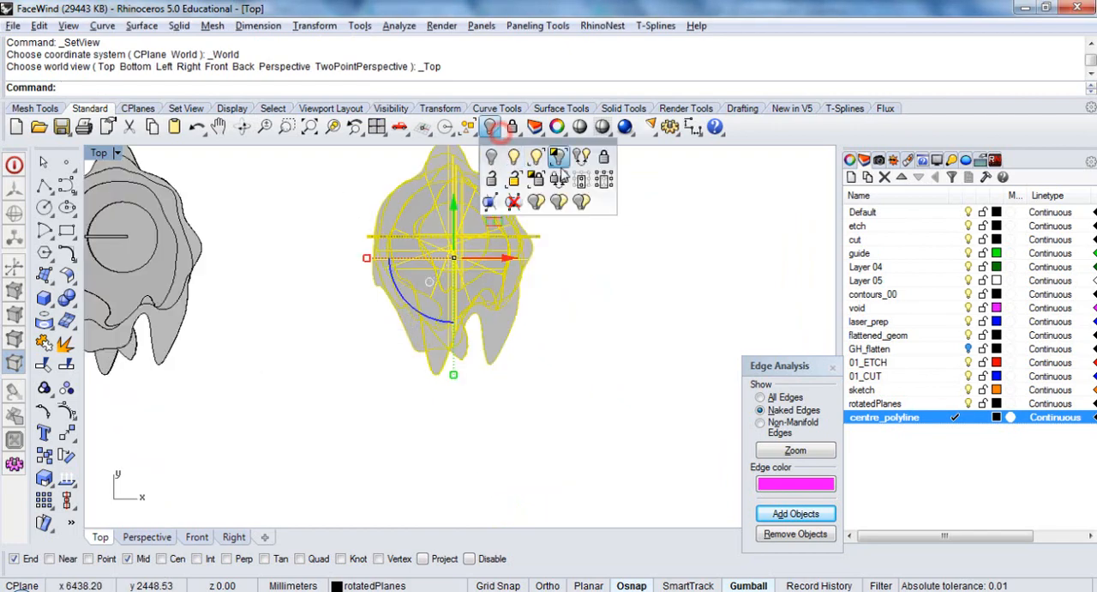
pyautogui.click(561, 159)
# Examine from several angles how the full vertical plate sits in the slots of the isolated slices
pyautogui.moveTo(547, 211); pyautogui.dragTo(524, 282, button='right')
pyautogui.keyDown('ctrl'); pyautogui.keyDown('shift'); pyautogui.moveTo(568, 414); pyautogui.dragTo(469, 213, button='right'); pyautogui.keyUp('shift'); pyautogui.keyUp('ctrl')
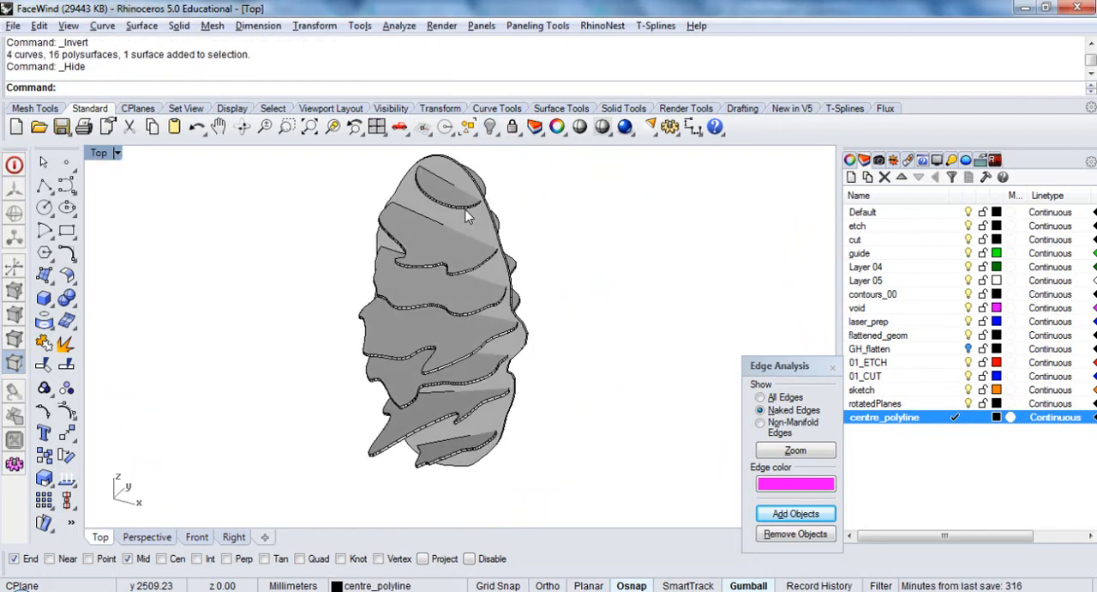
pyautogui.scroll(4, 468, 214)
pyautogui.keyDown('ctrl'); pyautogui.keyDown('shift'); pyautogui.moveTo(414, 303); pyautogui.dragTo(463, 285, button='right'); pyautogui.keyUp('shift'); pyautogui.keyUp('ctrl')
pyautogui.moveTo(469, 288)
pyautogui.mouseDown(button='right')
pyautogui.moveTo(525, 301)
pyautogui.moveTo(477, 290)
pyautogui.mouseUp(button='right')
pyautogui.scroll(3, 463, 293)
pyautogui.click(474, 293)
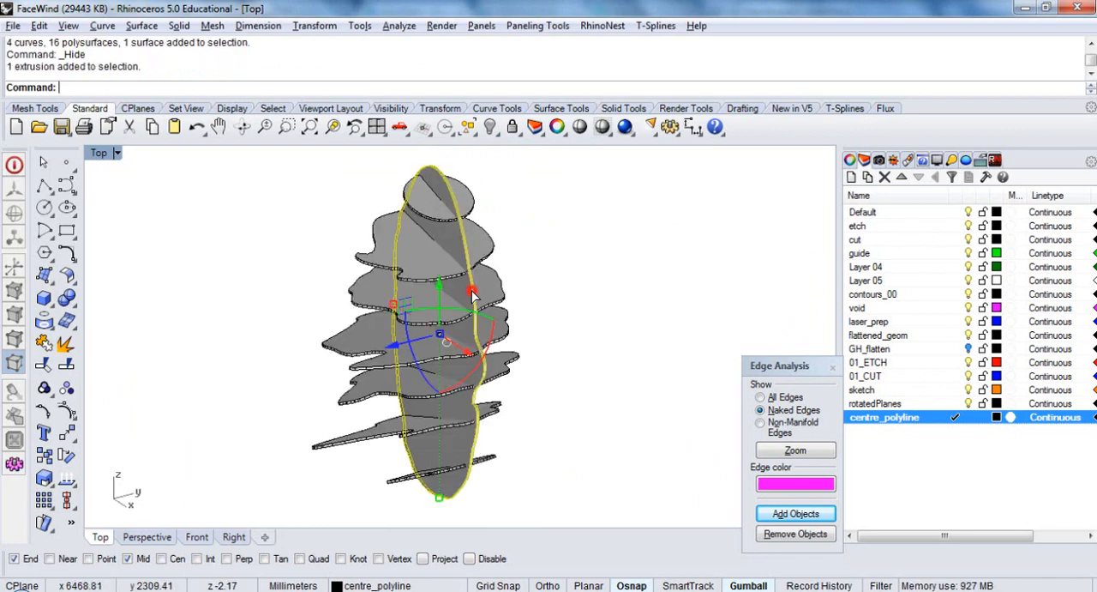
pyautogui.moveTo(526, 343); pyautogui.dragTo(521, 297, button='right')
pyautogui.click(554, 299)
pyautogui.scroll(-4, 600, 322)
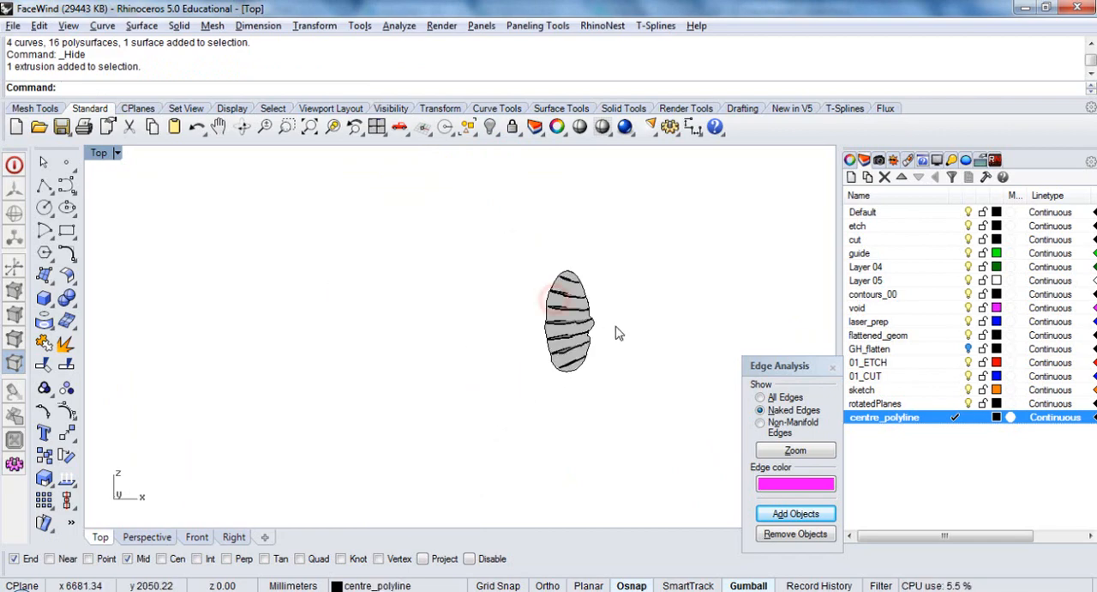
# Show all hidden objects and copy the inset vertical plate from the outlined profile model 1500 mm along X onto the slotted slices
pyautogui.click(490, 127)
pyautogui.moveTo(609, 232); pyautogui.dragTo(395, 294, button='right')
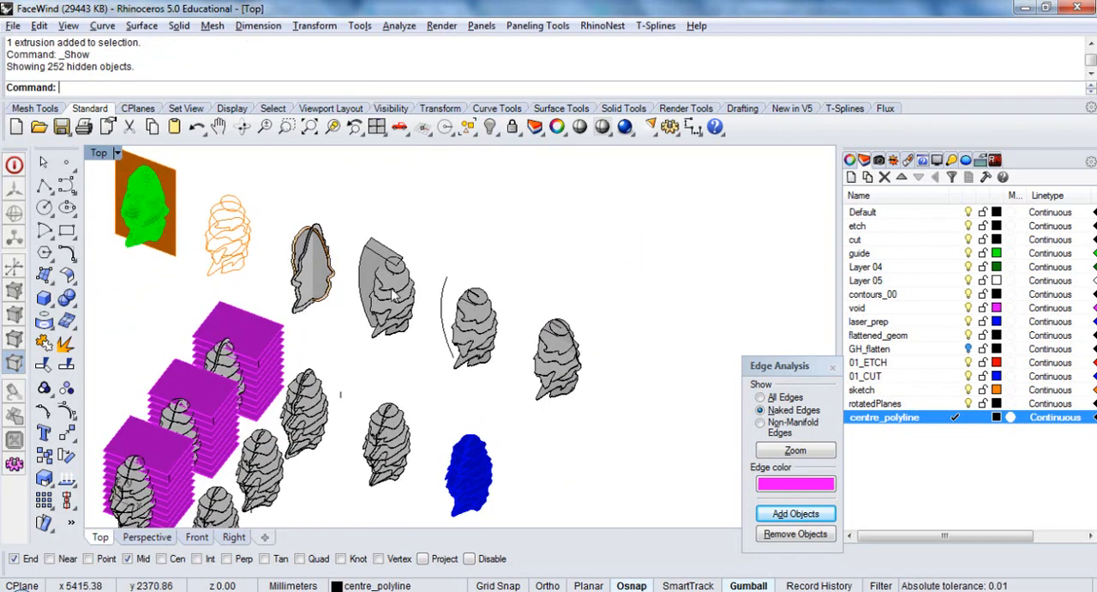
pyautogui.scroll(5, 306, 272)
pyautogui.click(246, 301)
pyautogui.scroll(2, 243, 294)
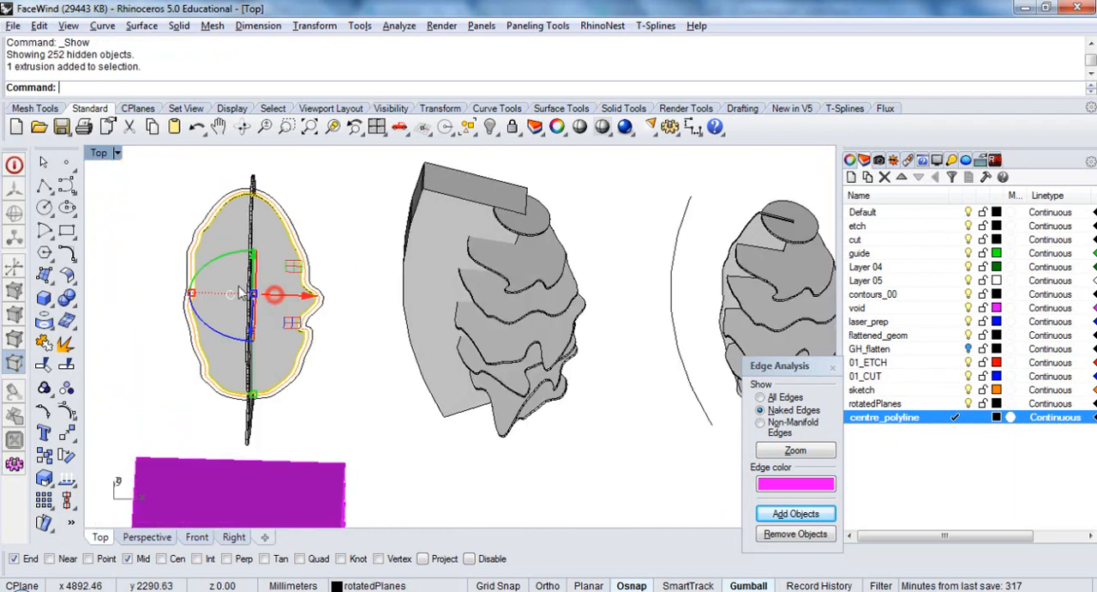
pyautogui.scroll(-3, 241, 293)
pyautogui.write('C')
pyautogui.press('Return')
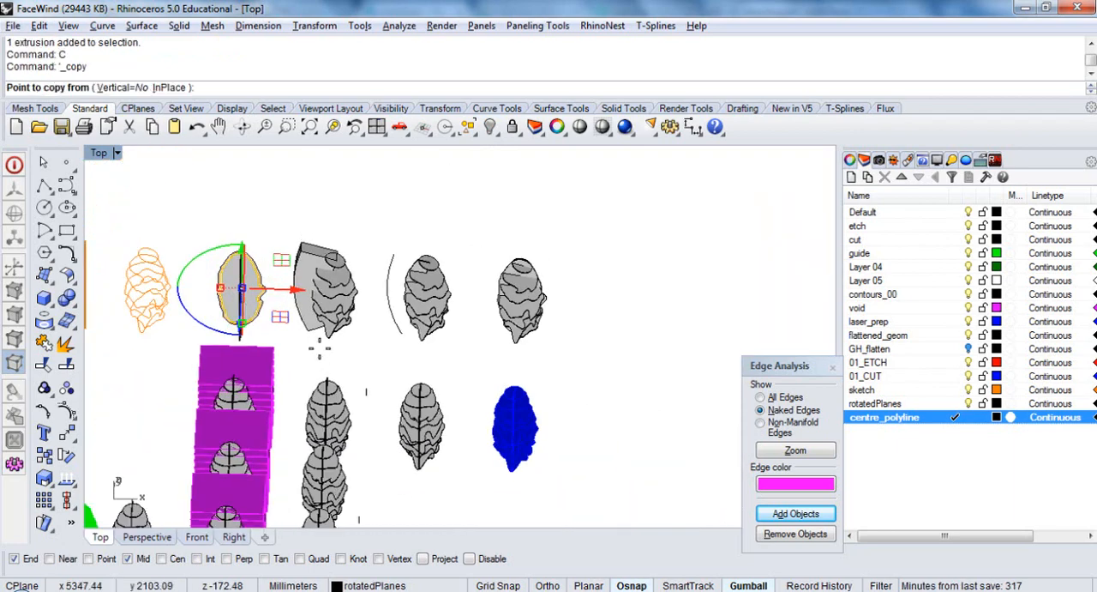
pyautogui.click(322, 356)
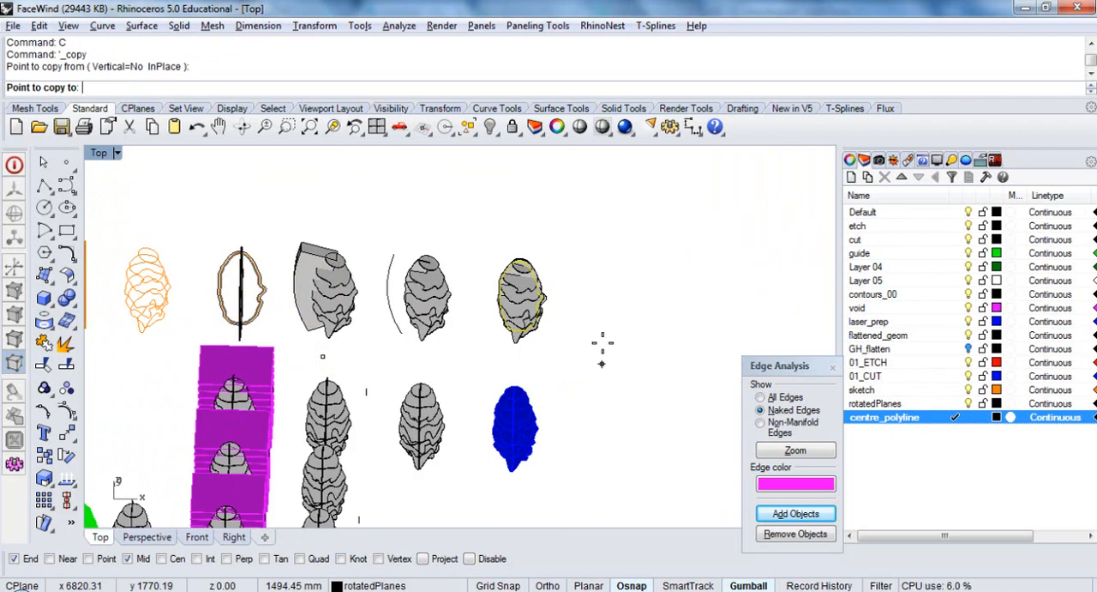
pyautogui.scroll(3, 602, 343)
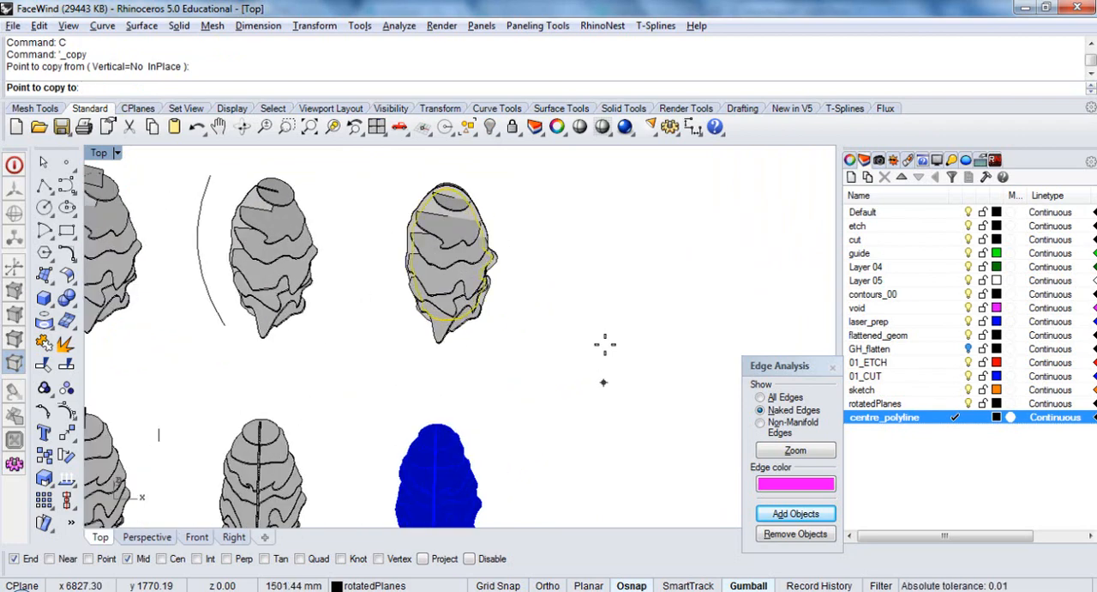
pyautogui.keyDown('shift'); pyautogui.click(605, 344); pyautogui.keyUp('shift')
pyautogui.rightClick(605, 345)
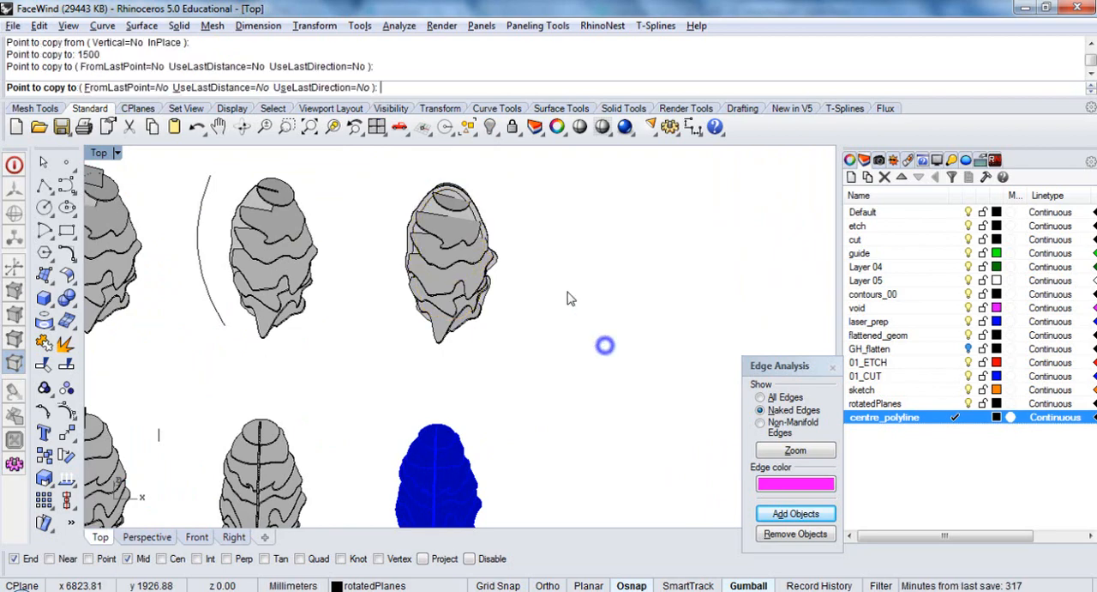
# Delete the larger vertical plate from the slotted slices and examine how the inset plate fits in its place
pyautogui.scroll(6, 482, 218)
pyautogui.click(479, 215)
pyautogui.press('Delete')
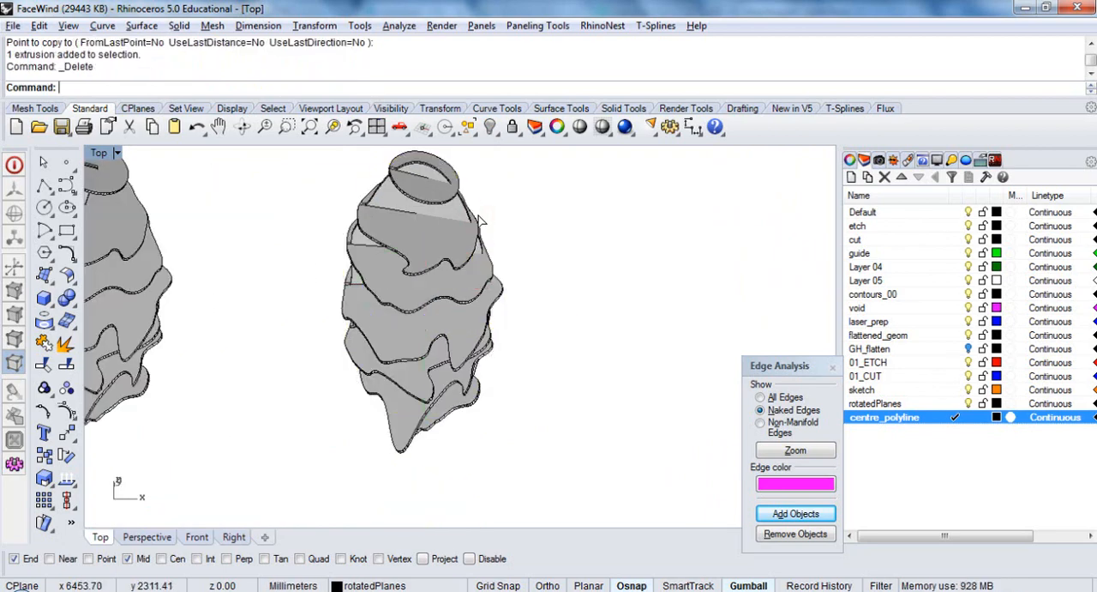
pyautogui.click(464, 219)
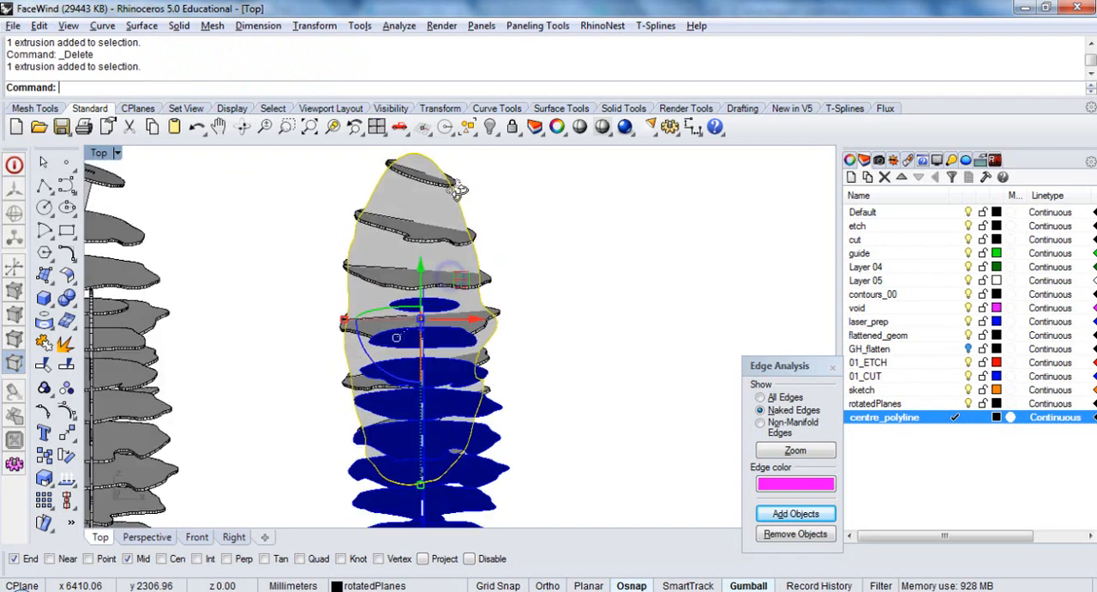
pyautogui.click(542, 221)
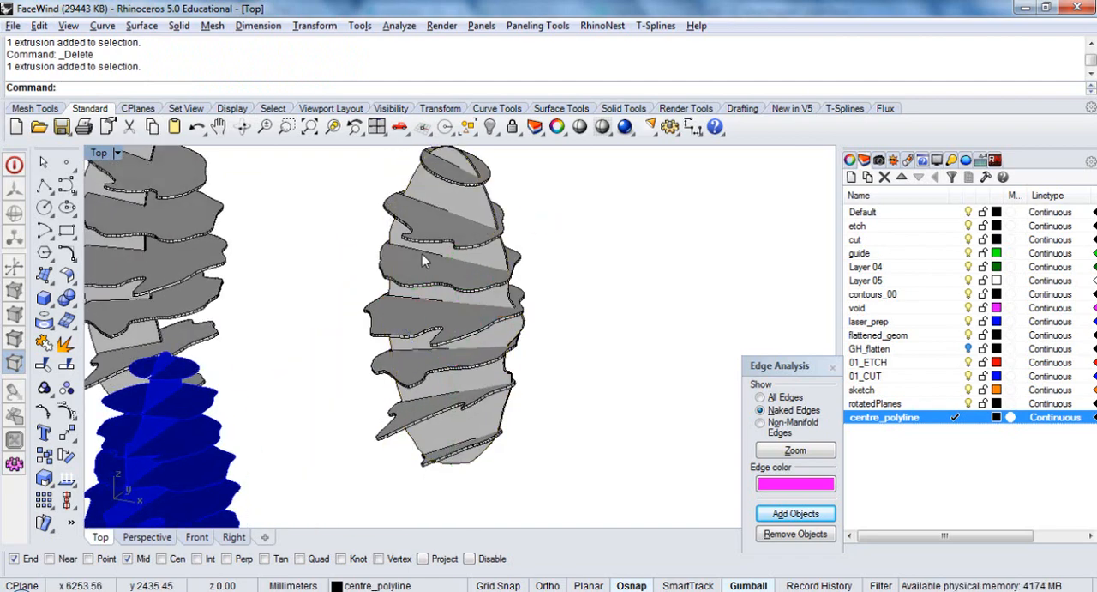
pyautogui.moveTo(429, 225); pyautogui.dragTo(435, 254, button='right')
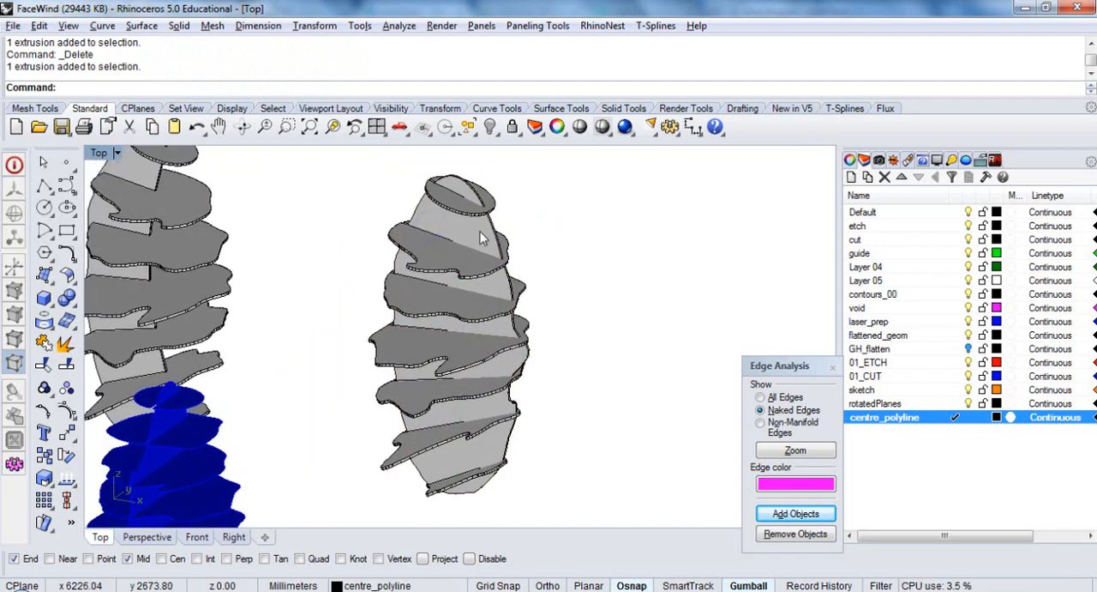
# Use BooleanDifference to subtract all the slices from the inset vertical plate, keeping the slices with DeleteInput set to No
pyautogui.click(482, 238)
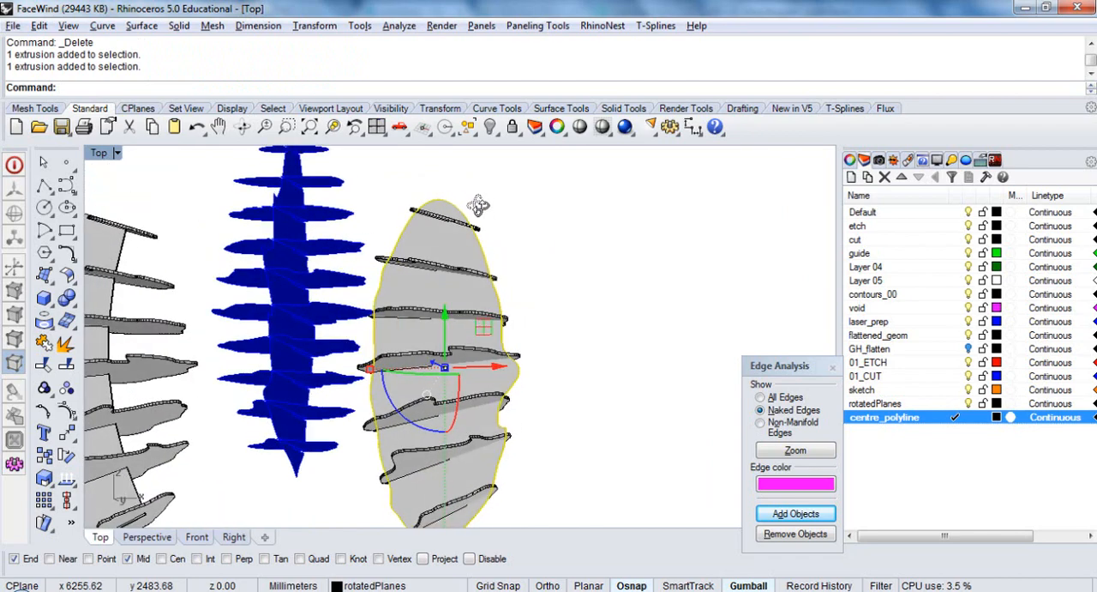
pyautogui.keyDown('ctrl'); pyautogui.keyDown('shift'); pyautogui.moveTo(478, 206); pyautogui.dragTo(471, 281, button='right'); pyautogui.keyUp('shift'); pyautogui.keyUp('ctrl')
pyautogui.keyDown('ctrl'); pyautogui.keyDown('shift'); pyautogui.moveTo(518, 377); pyautogui.dragTo(534, 442, button='right'); pyautogui.keyUp('shift'); pyautogui.keyUp('ctrl')
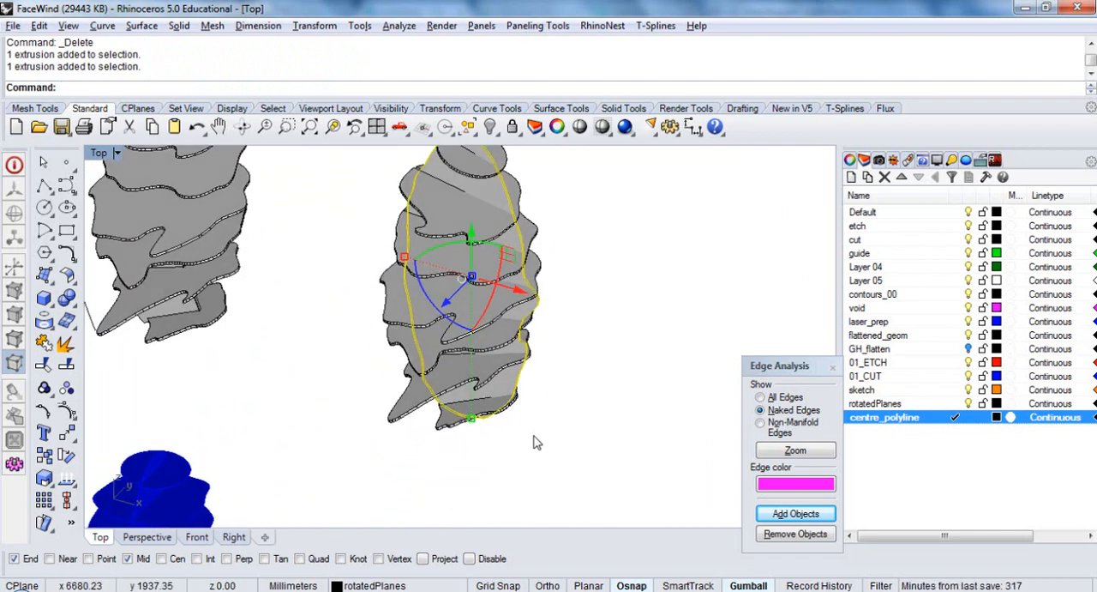
pyautogui.write('BooleanDifference')
pyautogui.press('Return')
pyautogui.click(442, 427)
pyautogui.click(414, 412)
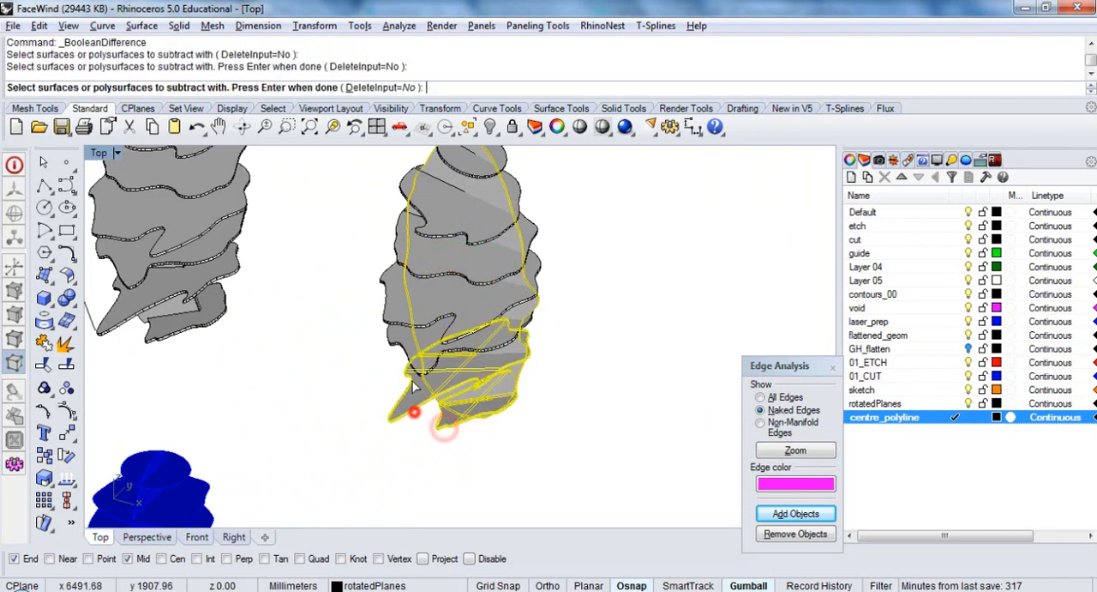
pyautogui.click(401, 343)
pyautogui.click(380, 298)
pyautogui.moveTo(425, 223); pyautogui.dragTo(427, 277, button='right')
pyautogui.click(415, 298)
pyautogui.click(385, 351)
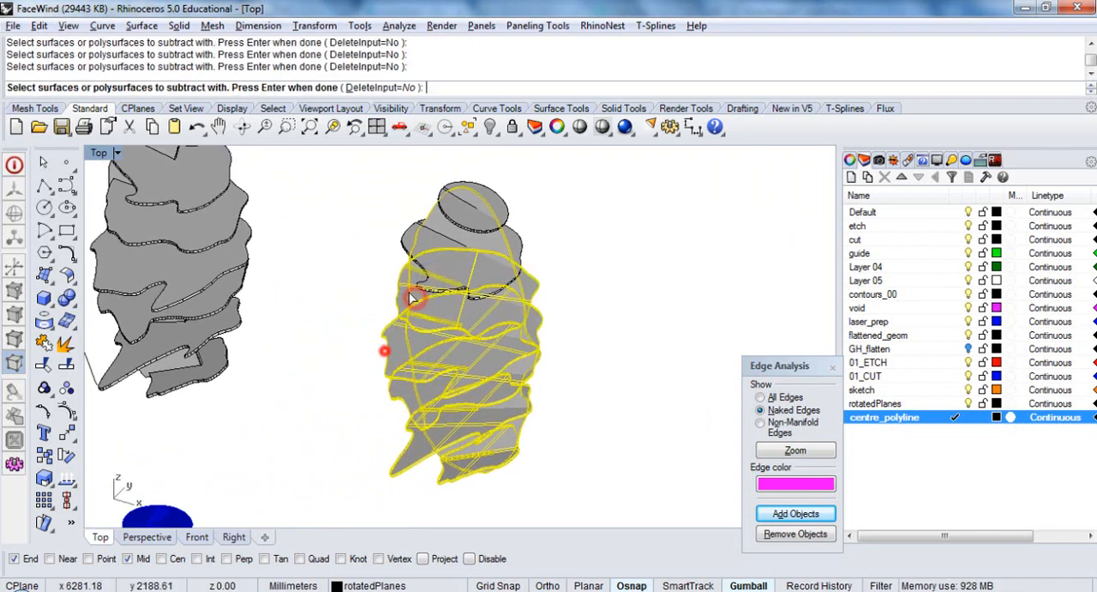
pyautogui.click(412, 238)
pyautogui.click(451, 203)
pyautogui.rightClick(451, 197)
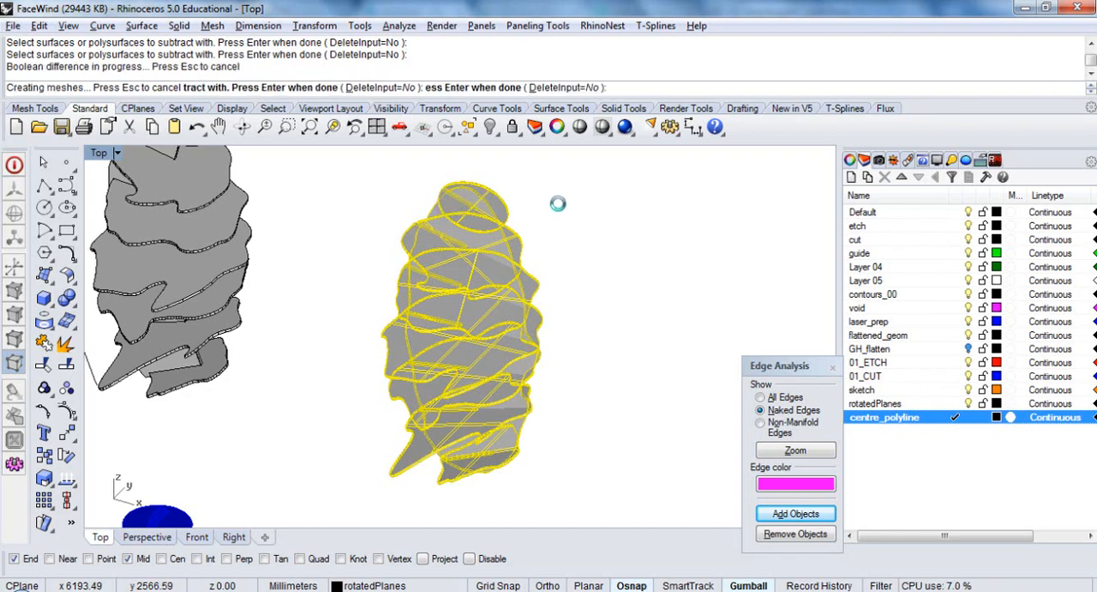
# Isolate the slotted slices and their cut vertical plate by hiding all other objects
pyautogui.moveTo(437, 484); pyautogui.dragTo(439, 484)
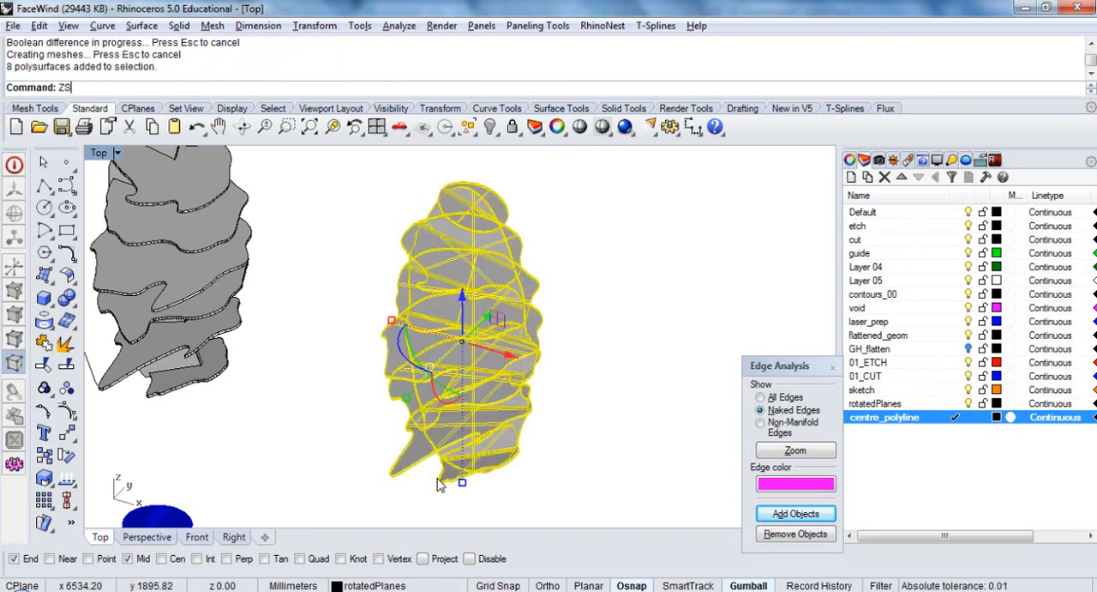
pyautogui.press('Return')
pyautogui.click(491, 127)
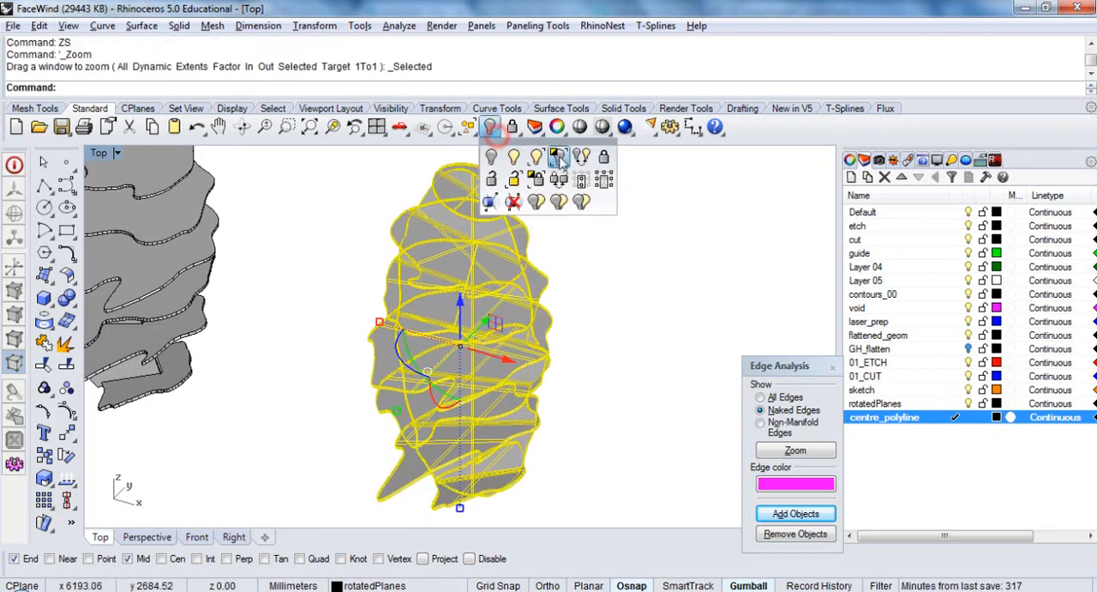
pyautogui.click(559, 158)
# Merge the coplanar faces of the slotted vertical plate with MergeAllFaces
pyautogui.click(521, 197)
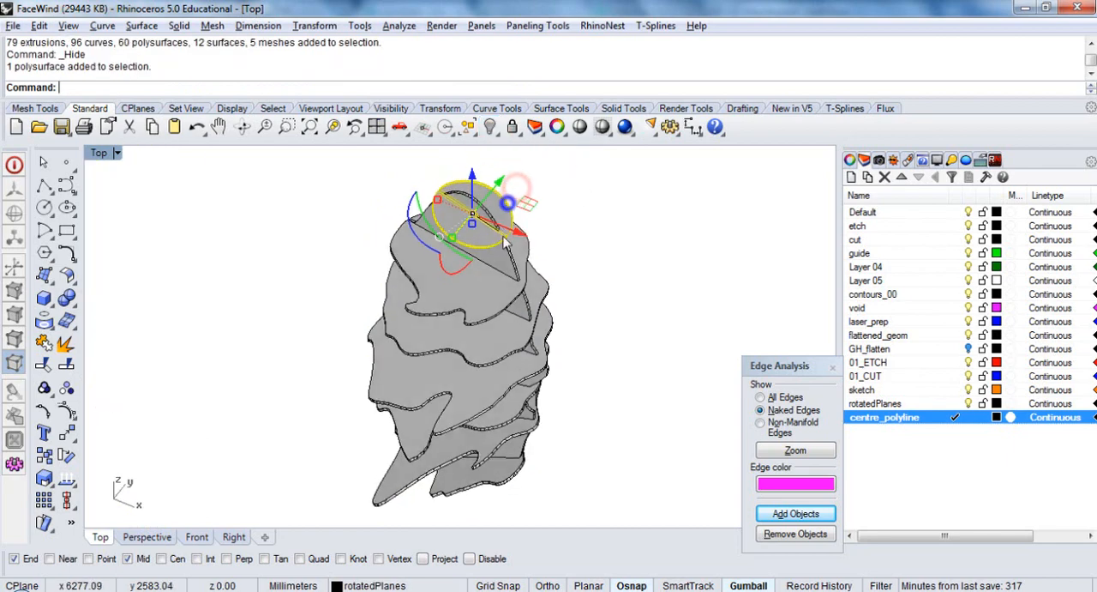
pyautogui.scroll(8, 506, 243)
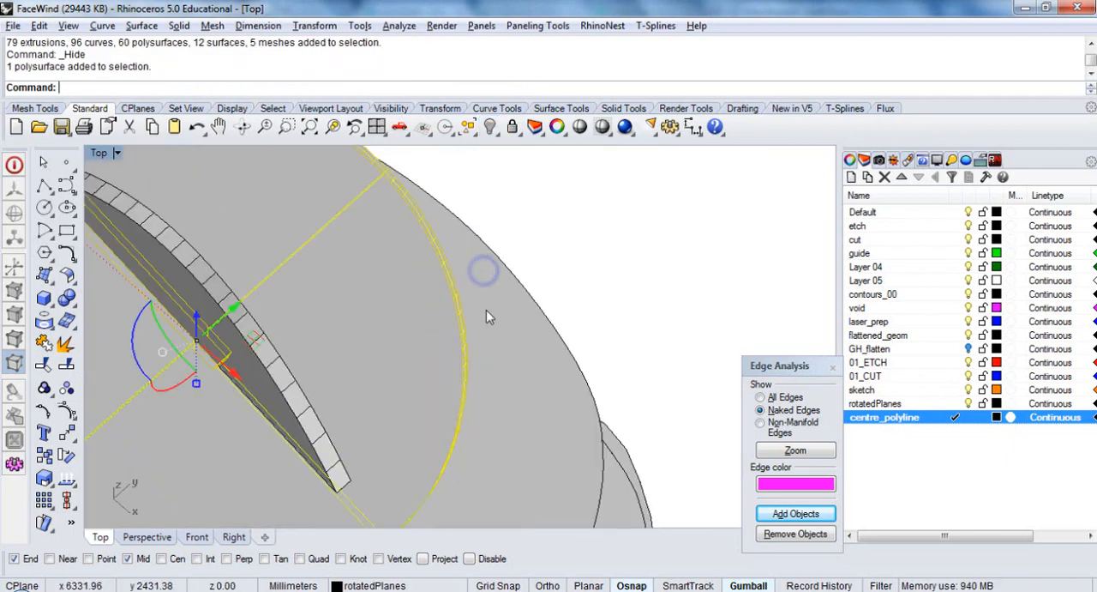
pyautogui.scroll(-8, 486, 310)
pyautogui.moveTo(382, 346); pyautogui.dragTo(497, 345, button='right')
pyautogui.click(433, 237)
pyautogui.scroll(-5, 446, 345)
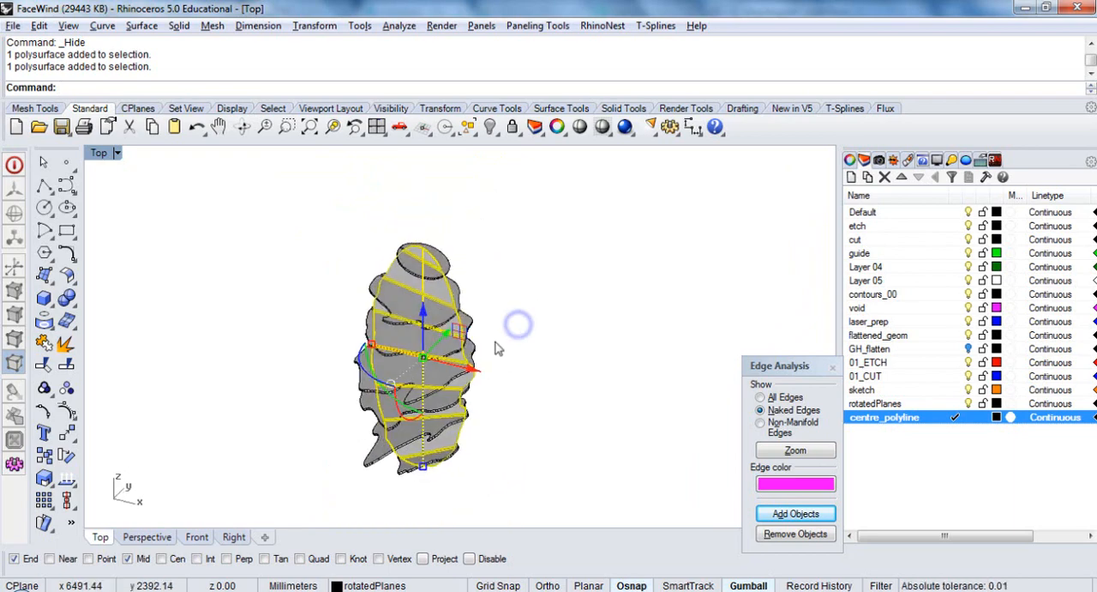
pyautogui.press('Return')
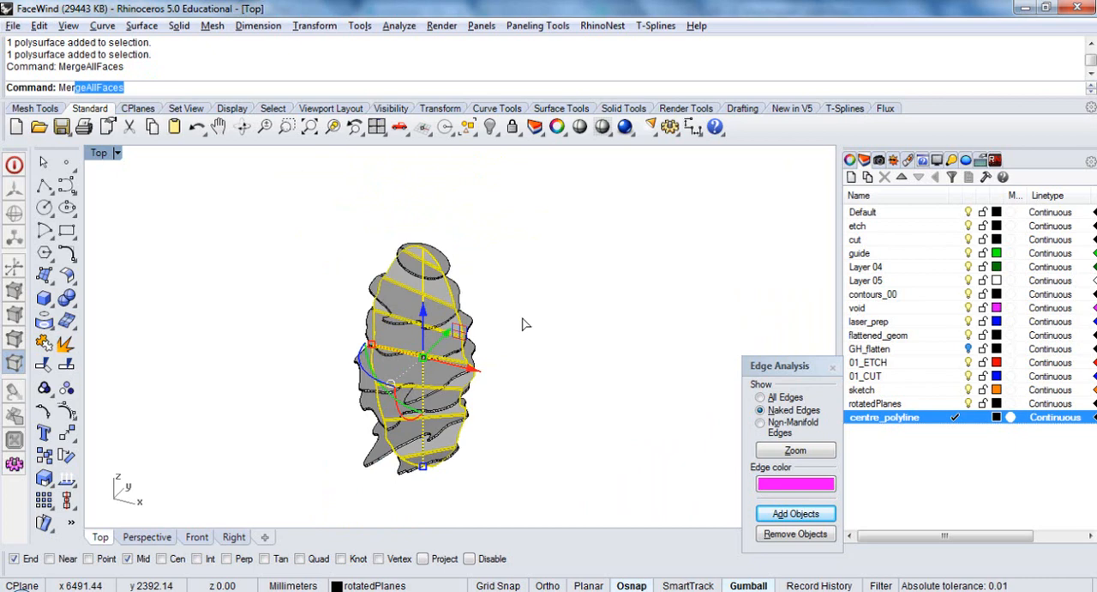
pyautogui.press('Return')
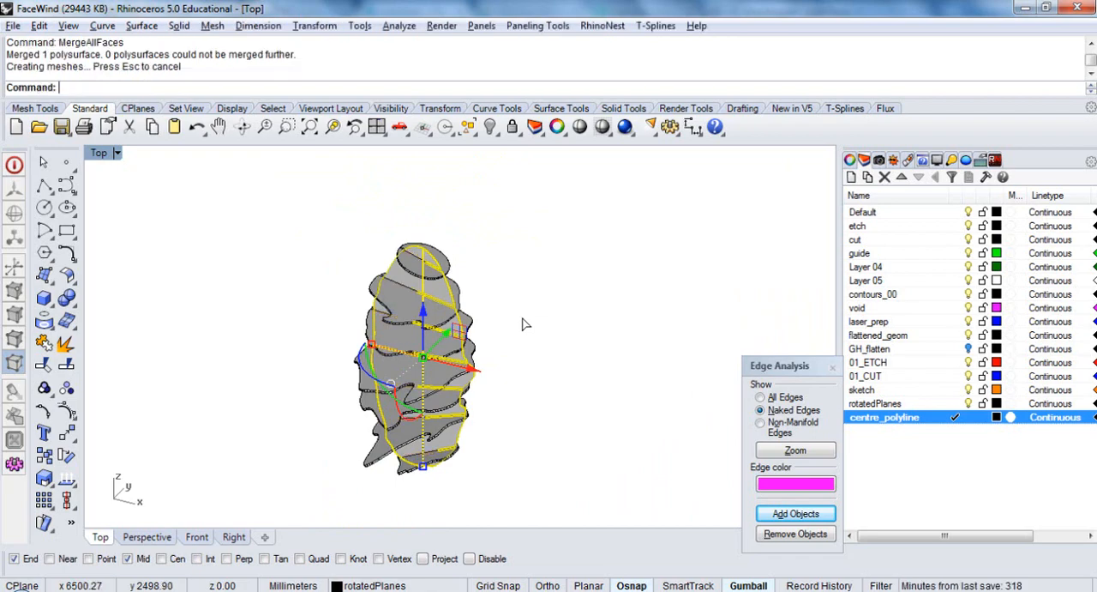
# Examine the merged vertical plate and the individual slices up close to check their slots and interlocking fit
pyautogui.click(522, 319)
pyautogui.scroll(5, 440, 294)
pyautogui.click(440, 294)
pyautogui.moveTo(440, 294); pyautogui.dragTo(562, 416, button='right')
pyautogui.scroll(-8, 452, 422)
pyautogui.moveTo(548, 339); pyautogui.dragTo(497, 315, button='right')
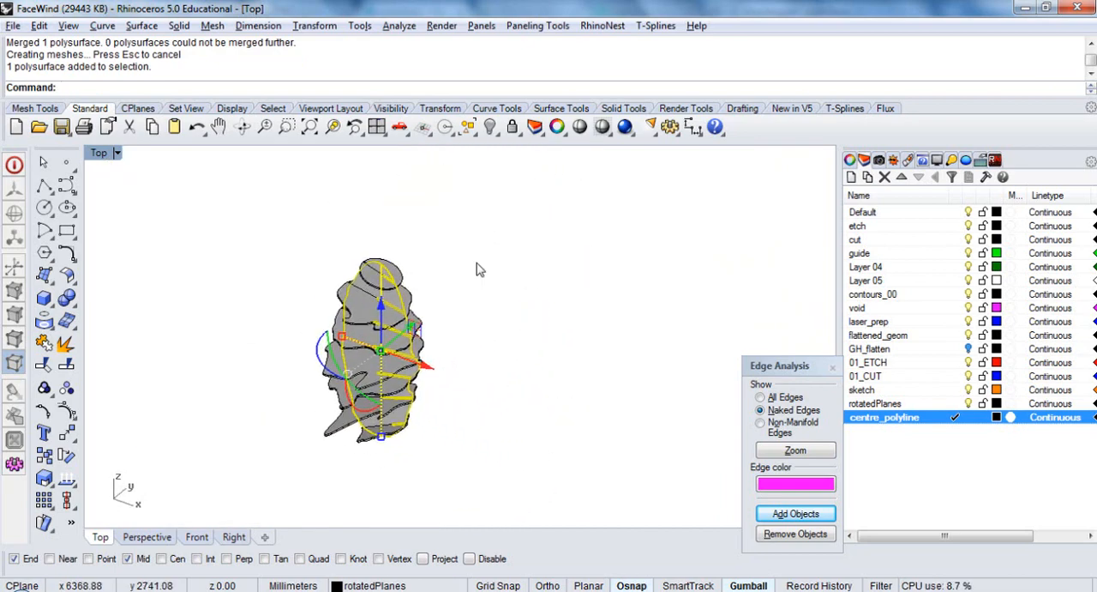
pyautogui.click(478, 269)
pyautogui.scroll(4, 377, 365)
pyautogui.click(380, 362)
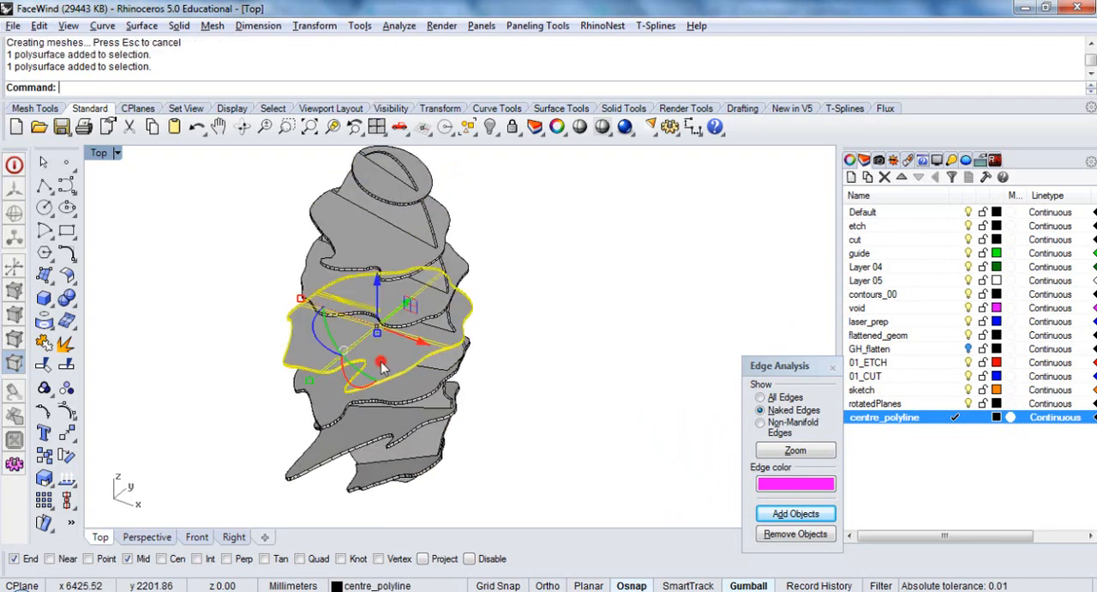
pyautogui.click(429, 309)
pyautogui.click(506, 254)
pyautogui.scroll(-4, 487, 343)
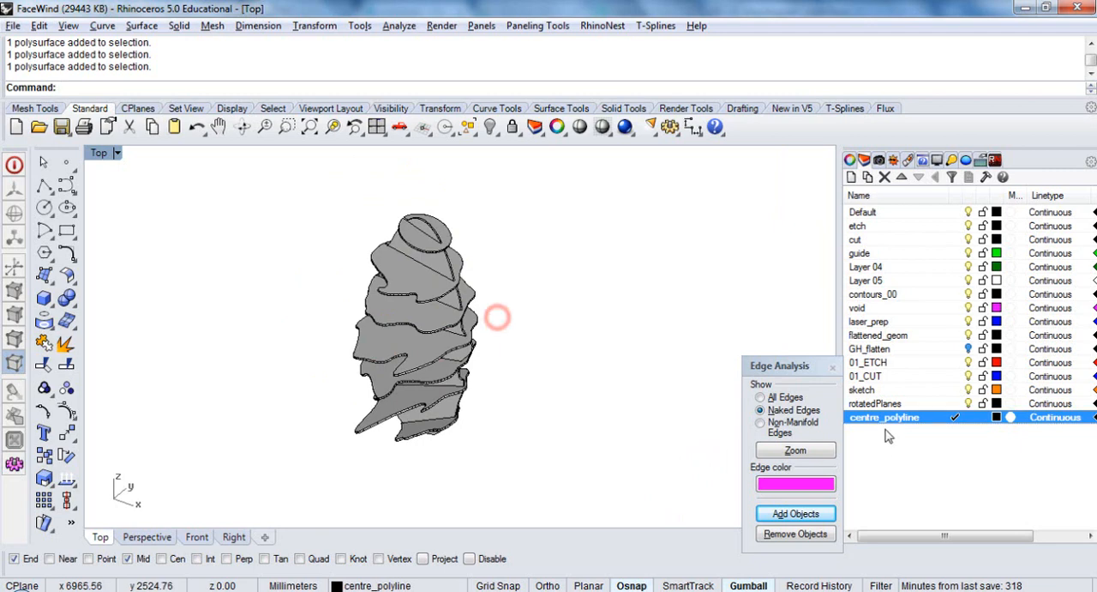
# Create a layer named extractSrf, make it the current layer and set its colour to Magenta
pyautogui.click(853, 178)
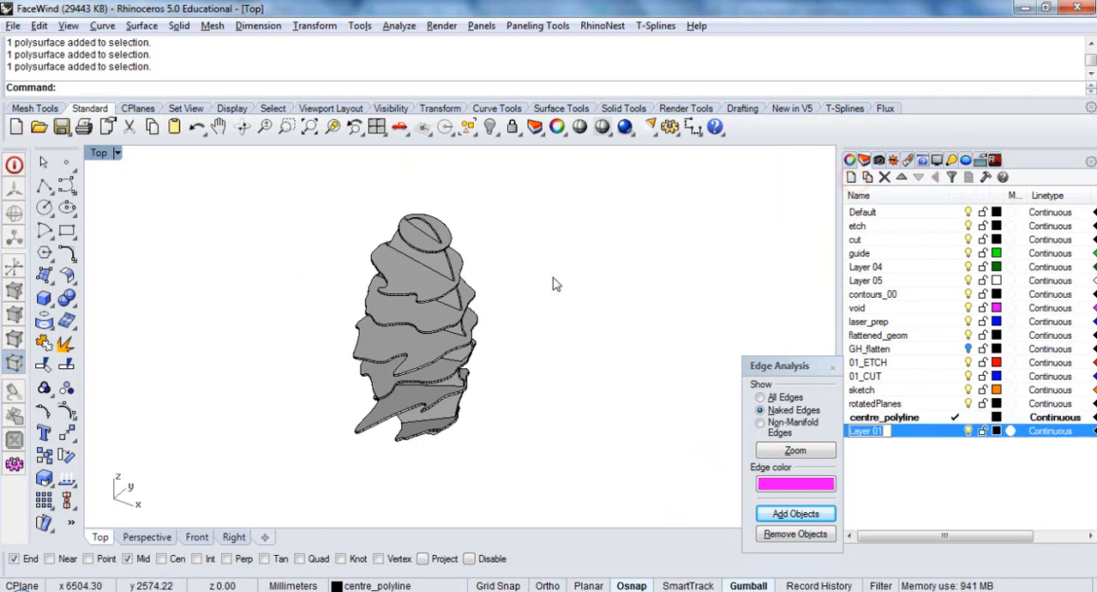
pyautogui.write('extractSrf')
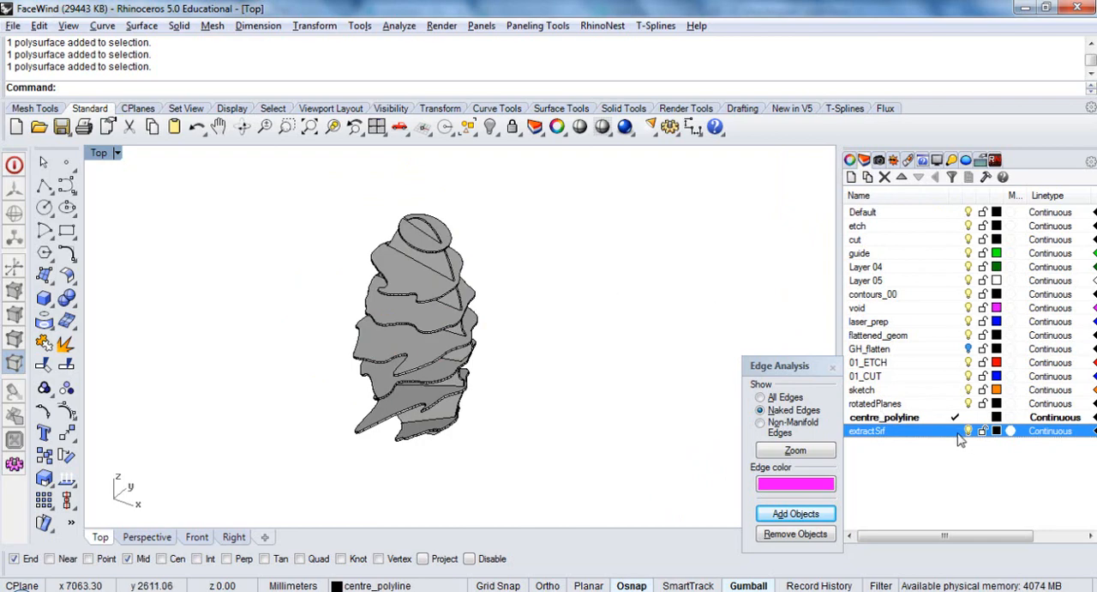
pyautogui.click(956, 430)
pyautogui.click(996, 431)
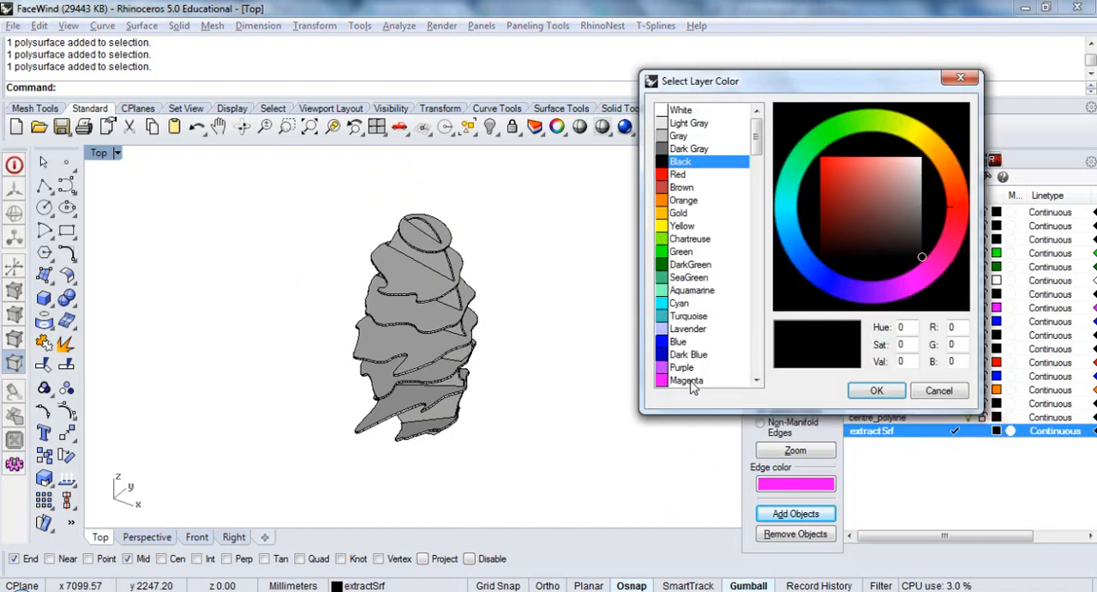
pyautogui.click(690, 380)
pyautogui.click(870, 386)
# Use ExtractSrf with Copy=Yes to extract one flat face from every slice and from the vertical plate
pyautogui.moveTo(574, 459); pyautogui.dragTo(547, 458, button='right')
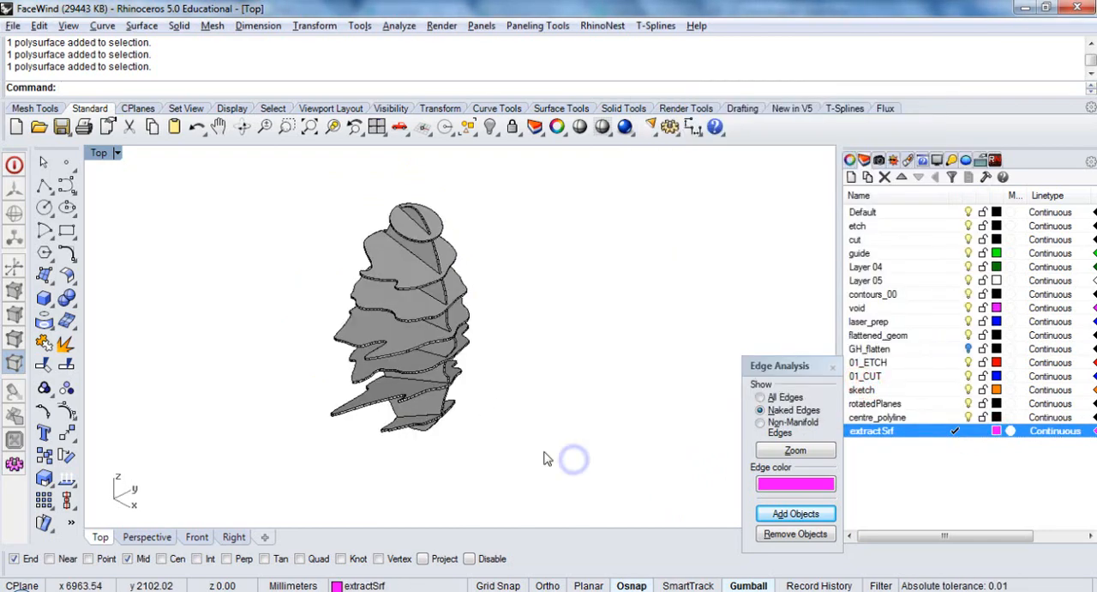
pyautogui.press('Return')
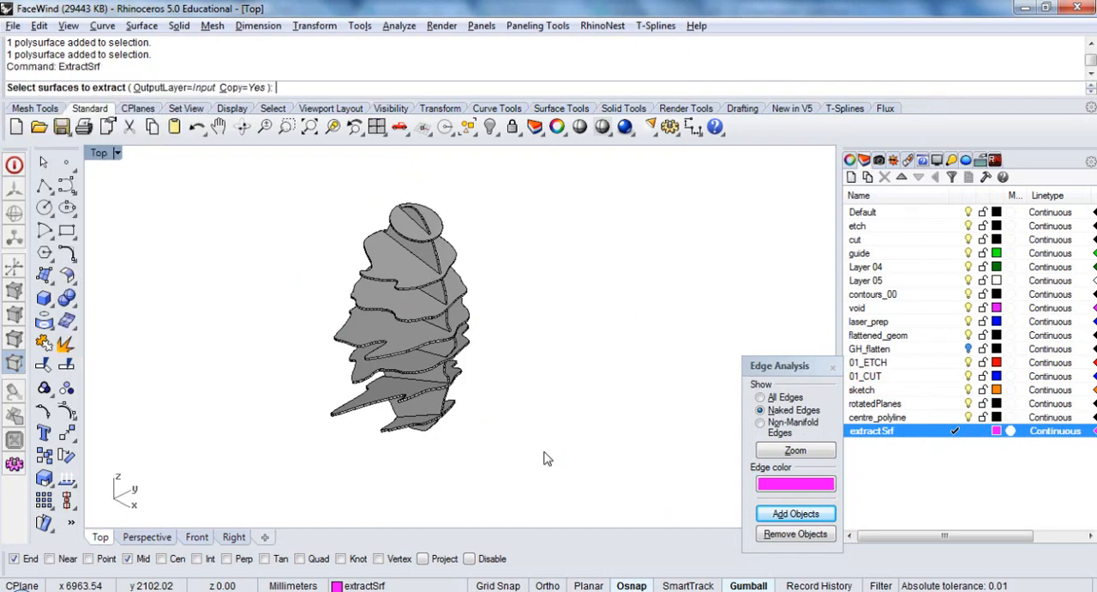
pyautogui.scroll(5, 403, 423)
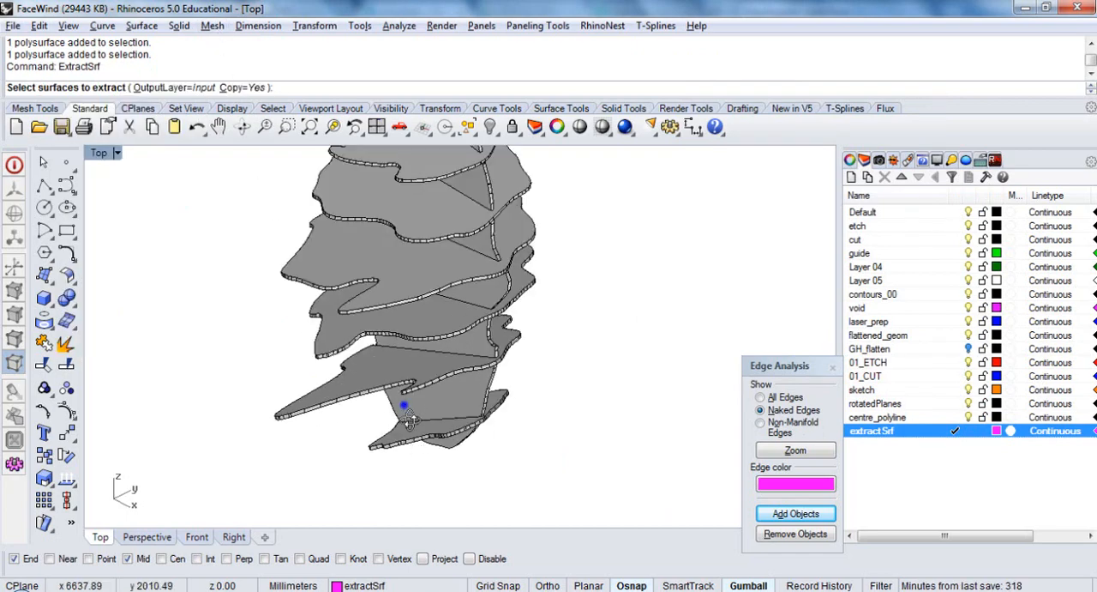
pyautogui.click(403, 433)
pyautogui.click(381, 384)
pyautogui.click(341, 344)
pyautogui.click(333, 286)
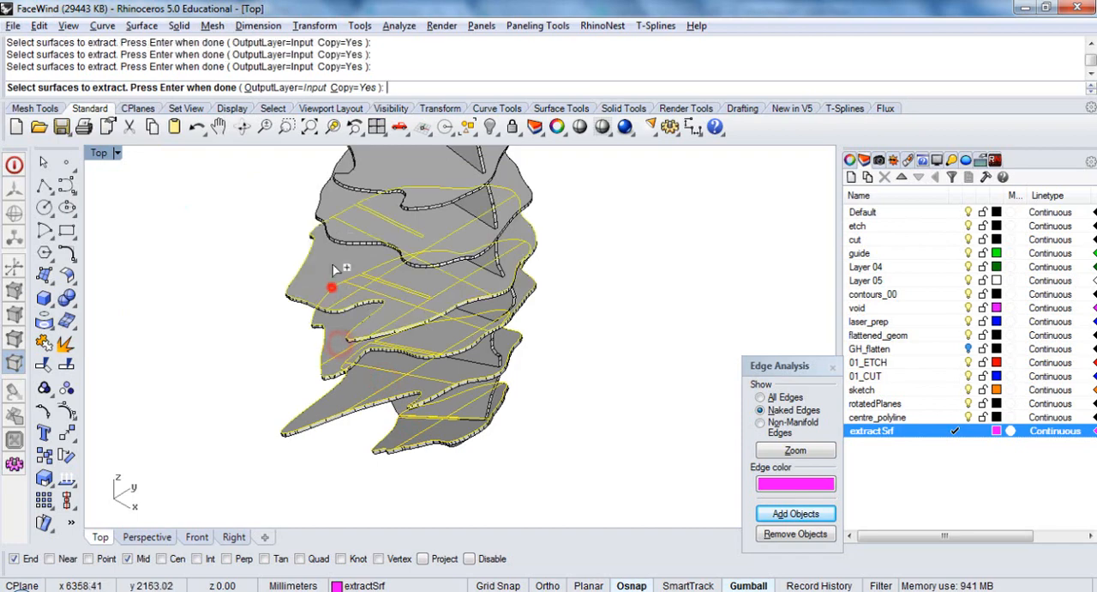
pyautogui.click(341, 224)
pyautogui.moveTo(355, 190); pyautogui.dragTo(353, 266, button='right')
pyautogui.click(375, 230)
pyautogui.click(426, 167)
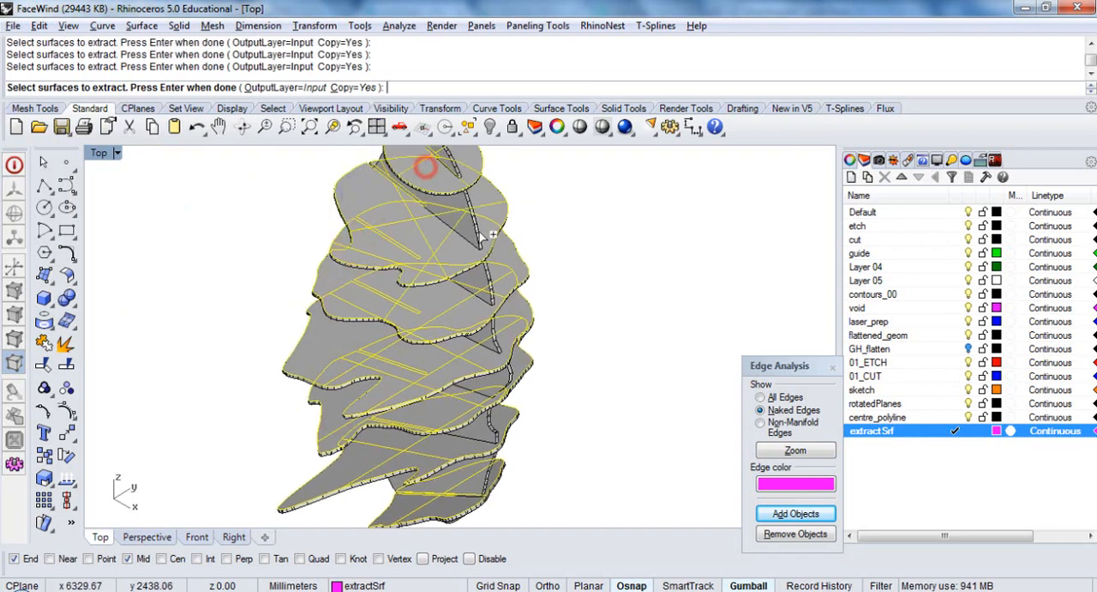
pyautogui.click(466, 221)
pyautogui.rightClick(480, 225)
# Assign the extracted face copies to the extractSrf layer
pyautogui.scroll(-5, 489, 356)
pyautogui.moveTo(579, 380); pyautogui.dragTo(698, 408, button='right')
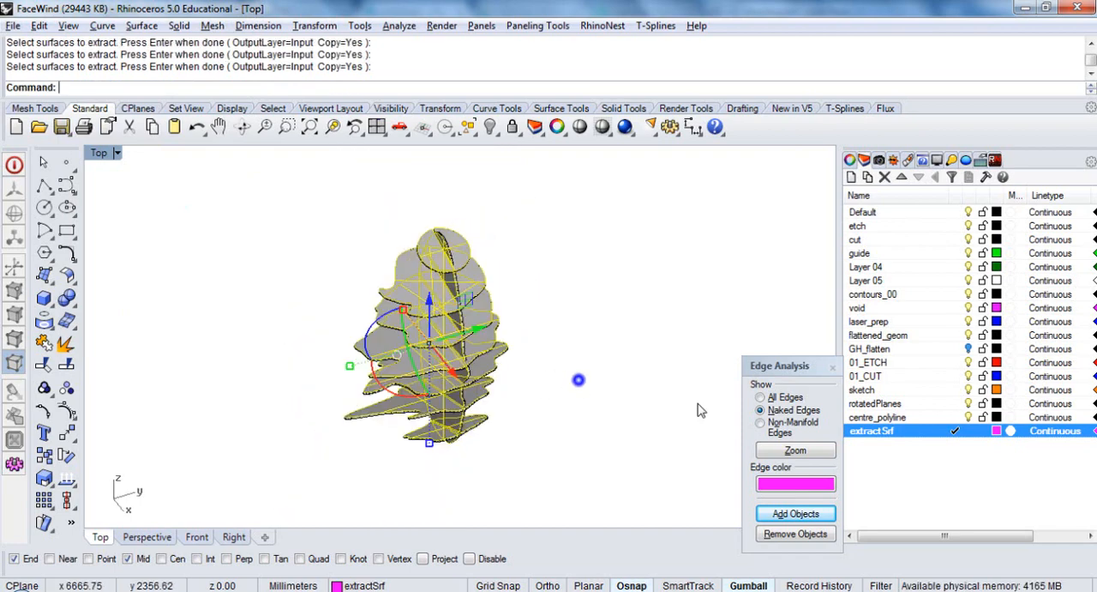
pyautogui.rightClick(943, 431)
pyautogui.click(994, 359)
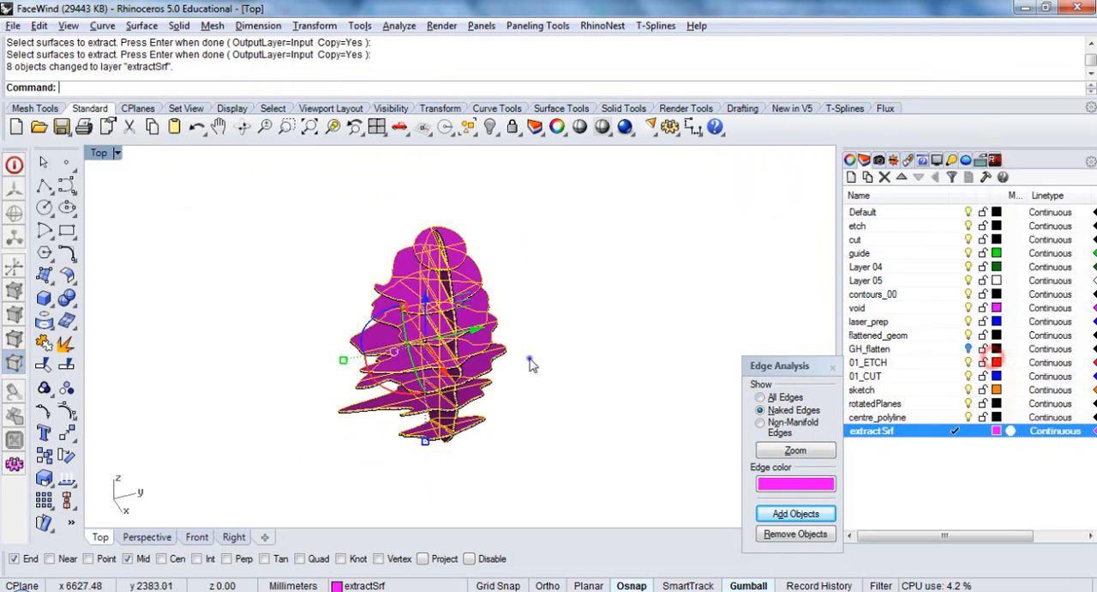
# Move the extracted surfaces along the Y axis, clear of the solid slices and plate
pyautogui.moveTo(530, 359); pyautogui.dragTo(481, 408, button='right')
pyautogui.click(431, 378)
pyautogui.write('50')
pyautogui.press('Return')
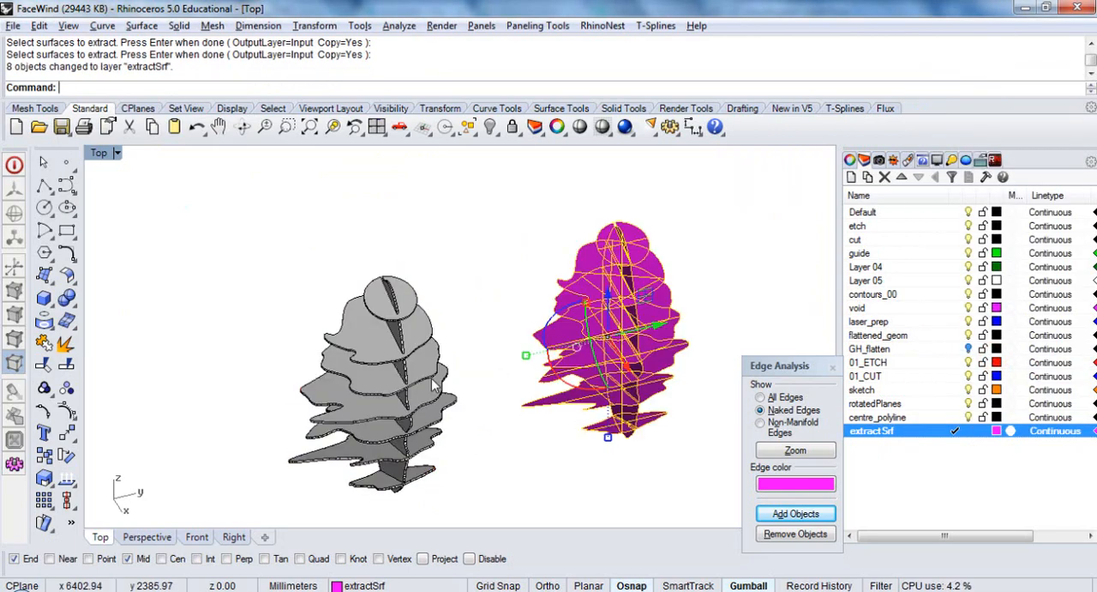
# Isolate the magenta extracted surfaces by hiding all other objects
pyautogui.write('ZS')
pyautogui.press('Return')
pyautogui.click(490, 127)
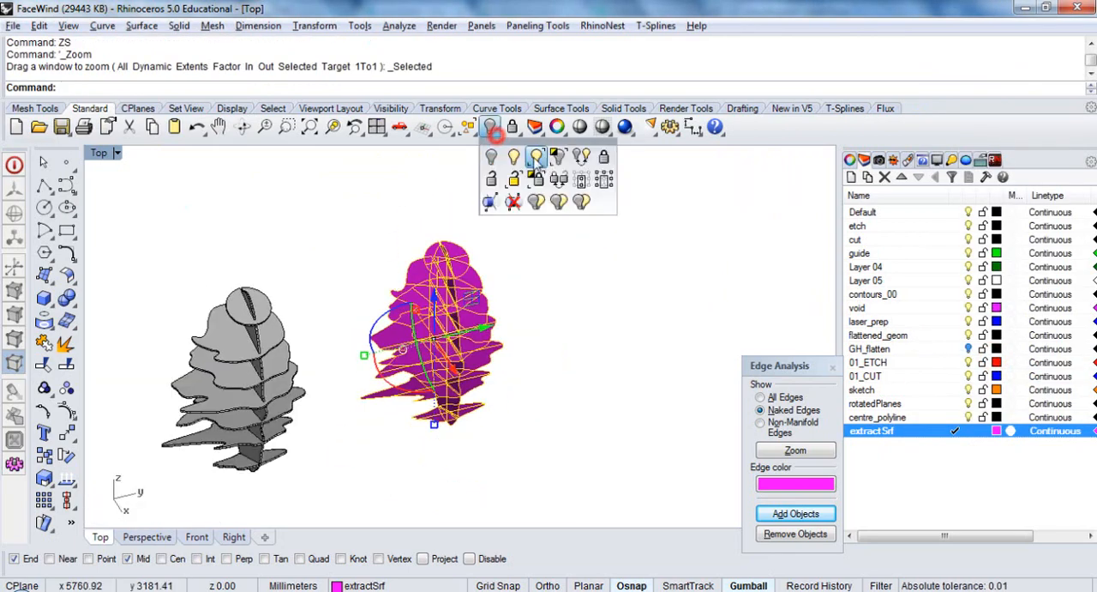
pyautogui.click(559, 156)
pyautogui.scroll(4, 495, 365)
pyautogui.moveTo(496, 365); pyautogui.dragTo(477, 402, button='right')
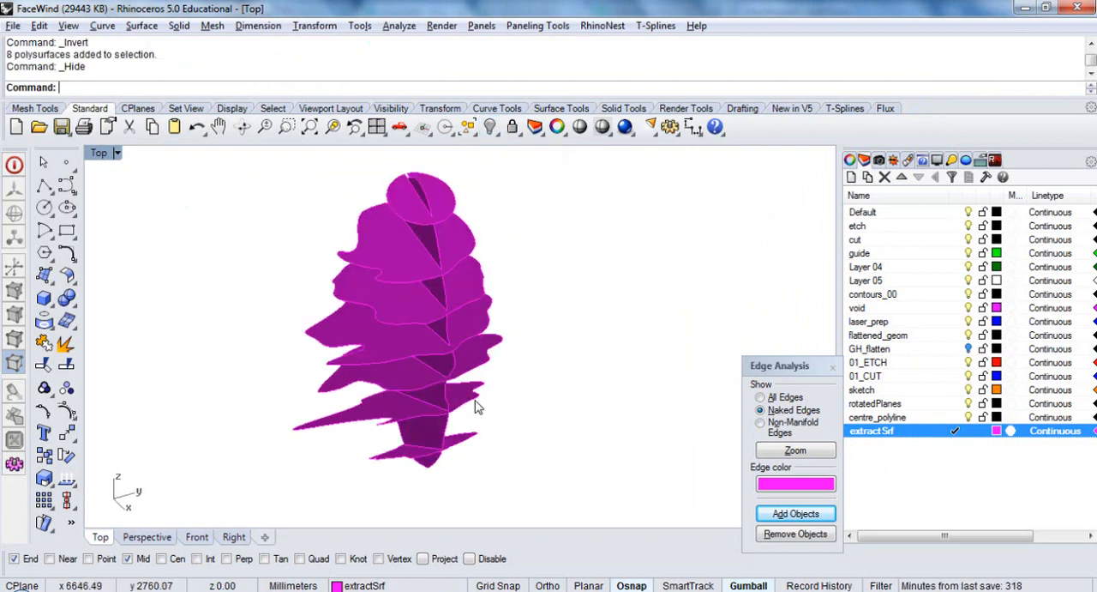
# Open Grasshopper and locate the lowest chain of components in the 04b_fab_unroll definition
pyautogui.write('Grasshopper')
pyautogui.press('Return')
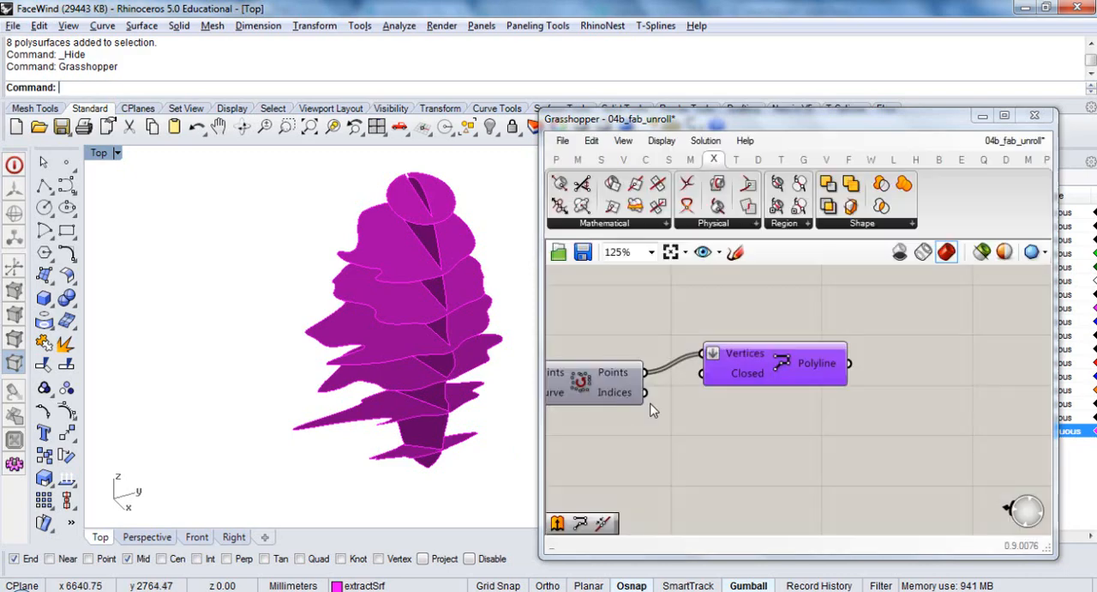
pyautogui.moveTo(630, 442); pyautogui.dragTo(1009, 365, button='right')
pyautogui.scroll(-7, 1009, 366)
pyautogui.moveTo(742, 414)
pyautogui.mouseDown(button='right')
pyautogui.moveTo(958, 387)
pyautogui.moveTo(686, 368)
pyautogui.mouseUp(button='right')
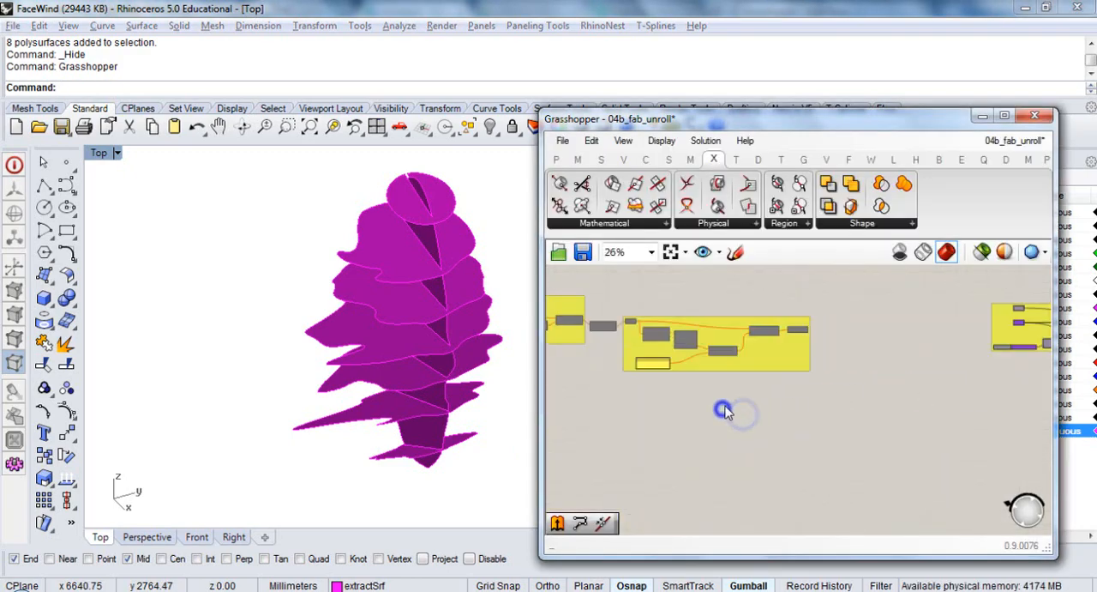
pyautogui.moveTo(701, 406); pyautogui.dragTo(930, 435, button='right')
pyautogui.scroll(-6, 896, 427)
pyautogui.moveTo(759, 420); pyautogui.dragTo(896, 417, button='right')
pyautogui.scroll(6, 860, 436)
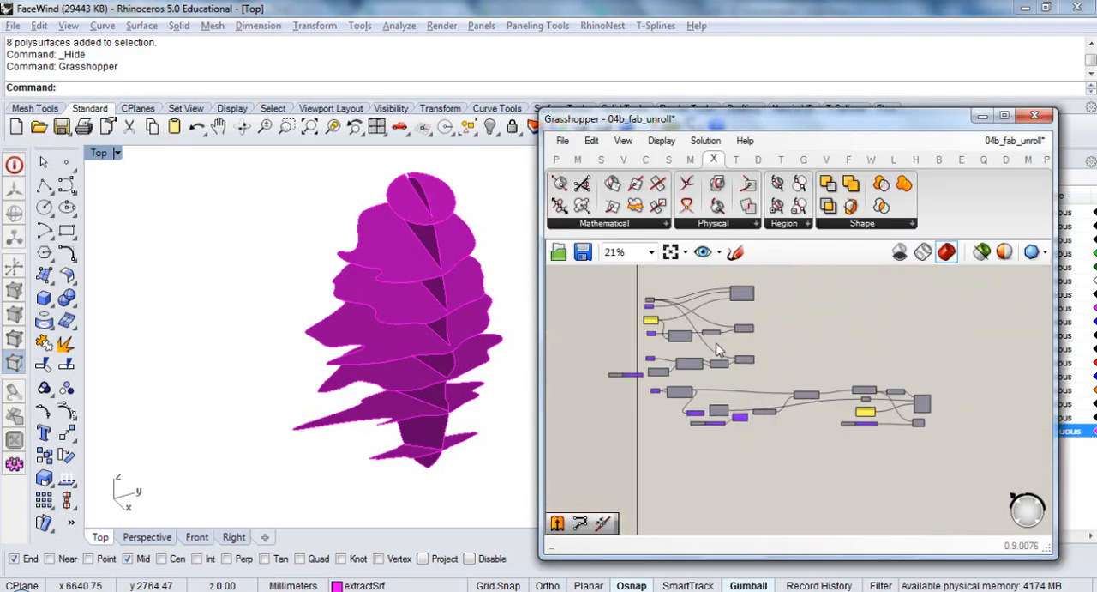
pyautogui.moveTo(701, 368); pyautogui.dragTo(724, 409, button='right')
pyautogui.scroll(4, 647, 421)
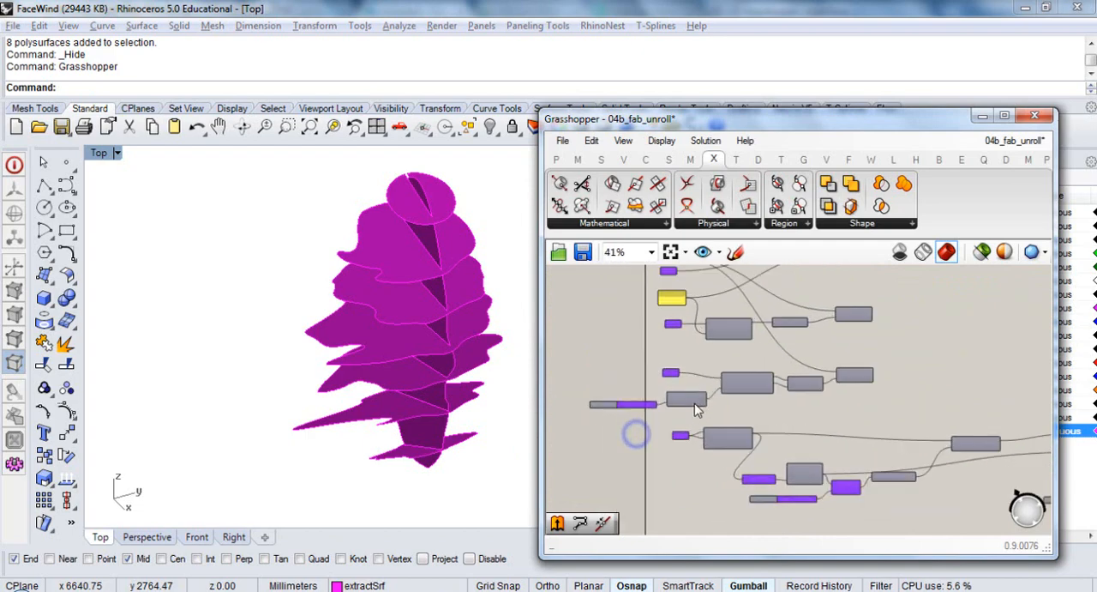
pyautogui.moveTo(743, 412); pyautogui.dragTo(715, 377, button='right')
pyautogui.click(715, 317)
pyautogui.moveTo(708, 280)
pyautogui.mouseDown()
pyautogui.moveTo(657, 333)
pyautogui.moveTo(610, 334)
pyautogui.mouseUp()
pyautogui.moveTo(703, 326); pyautogui.dragTo(661, 357)
pyautogui.scroll(-5, 669, 346)
# Move the lowest chain of components farther down from the others and group it
pyautogui.moveTo(1017, 401)
pyautogui.mouseDown()
pyautogui.moveTo(611, 345)
pyautogui.moveTo(593, 332)
pyautogui.mouseUp()
pyautogui.moveTo(839, 336); pyautogui.dragTo(842, 375)
pyautogui.hotkey('ctrl', 'g')
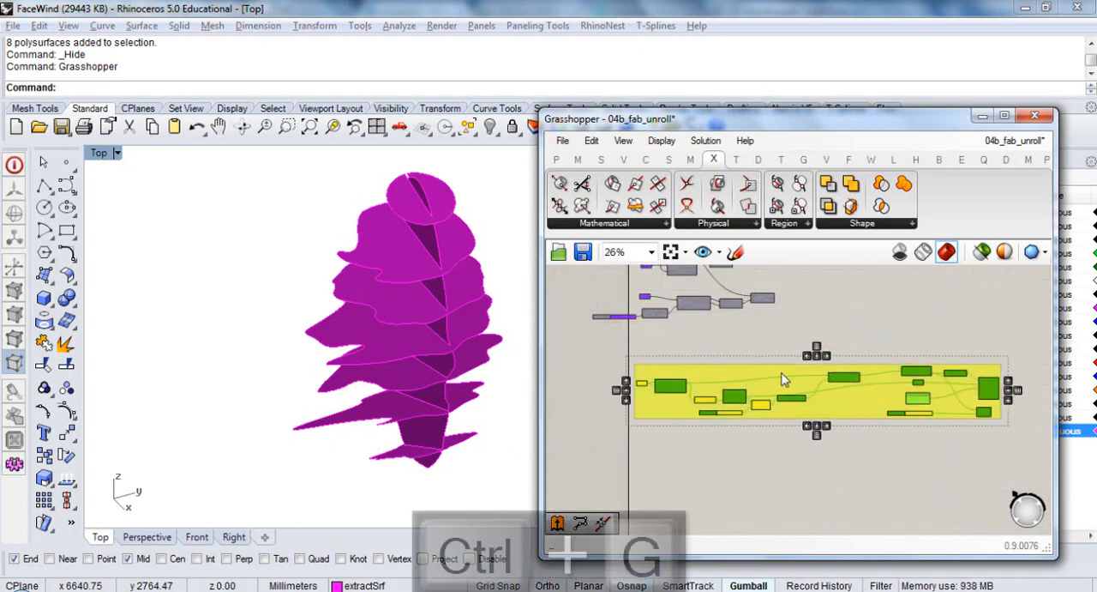
# Name the new component group "Flatten out all surfaces"
pyautogui.rightClick(780, 378)
pyautogui.click(833, 380)
pyautogui.write('Fl')
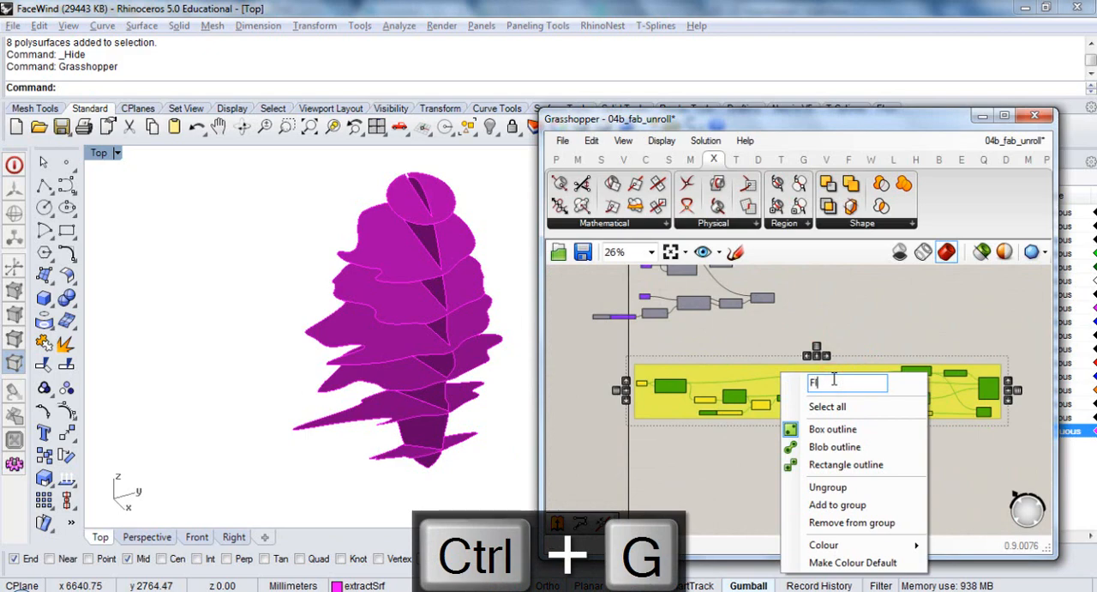
pyautogui.write('atten out')
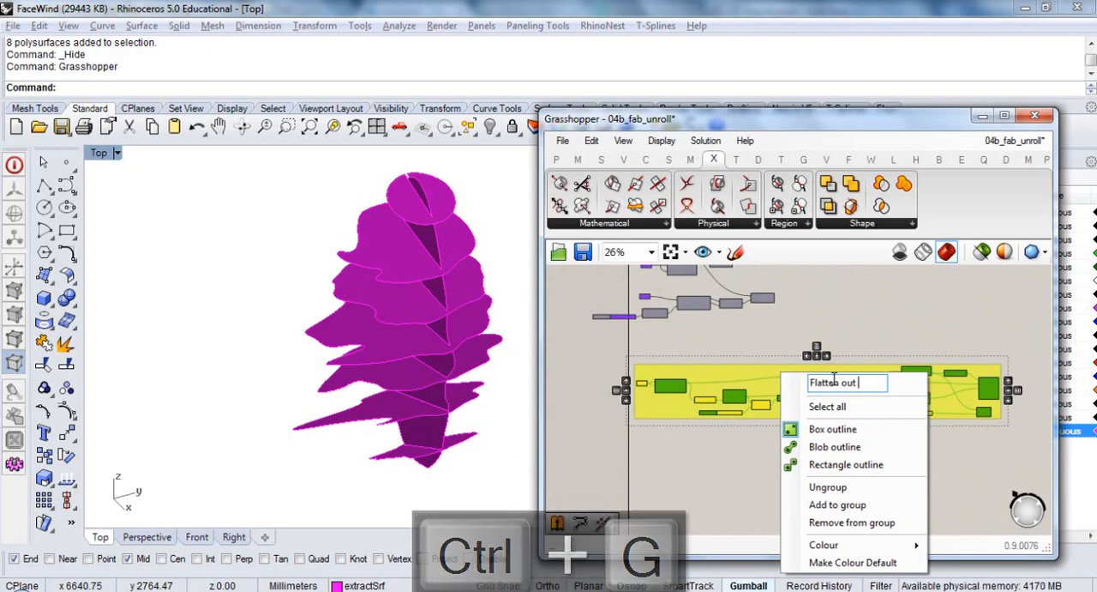
pyautogui.write(' all surfaces')
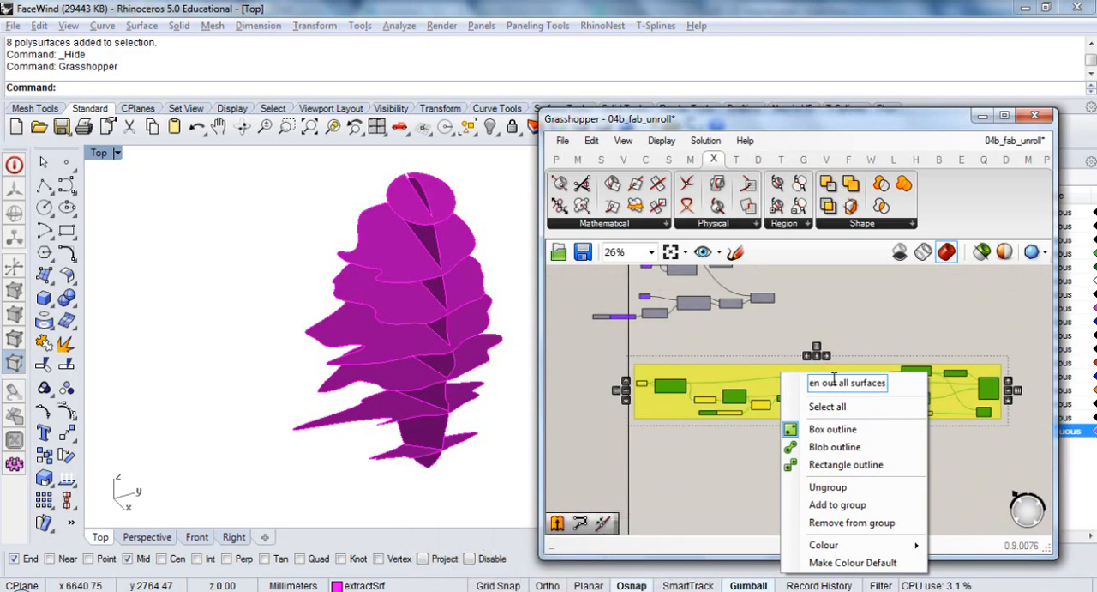
pyautogui.press('Return')
# Set all the magenta extracted surfaces as the input geometry of the flattening group's first parameter
pyautogui.scroll(5, 633, 399)
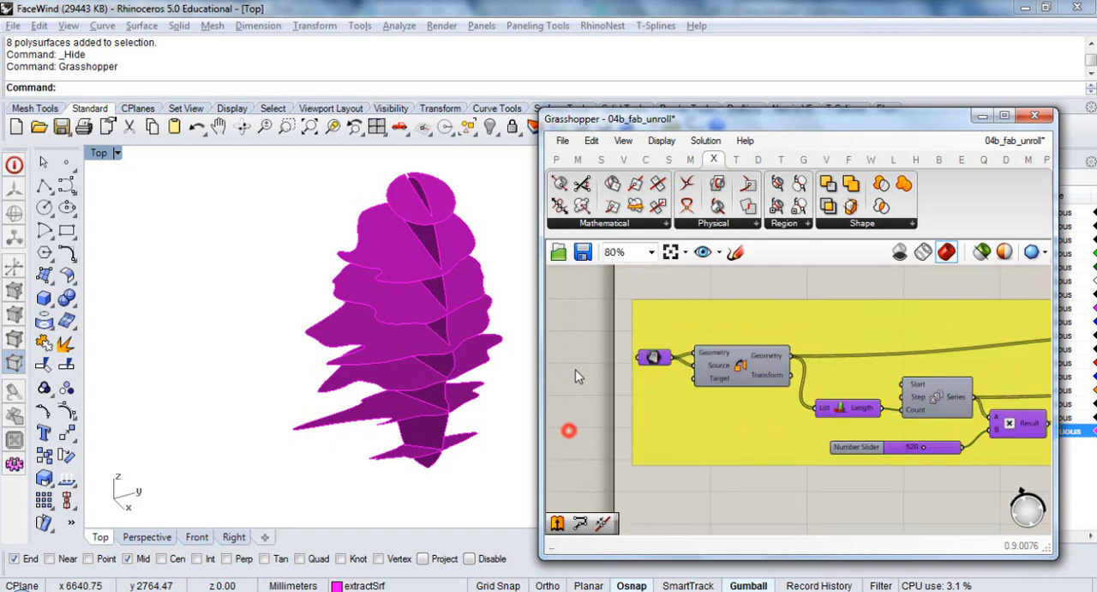
pyautogui.moveTo(509, 172); pyautogui.dragTo(376, 495)
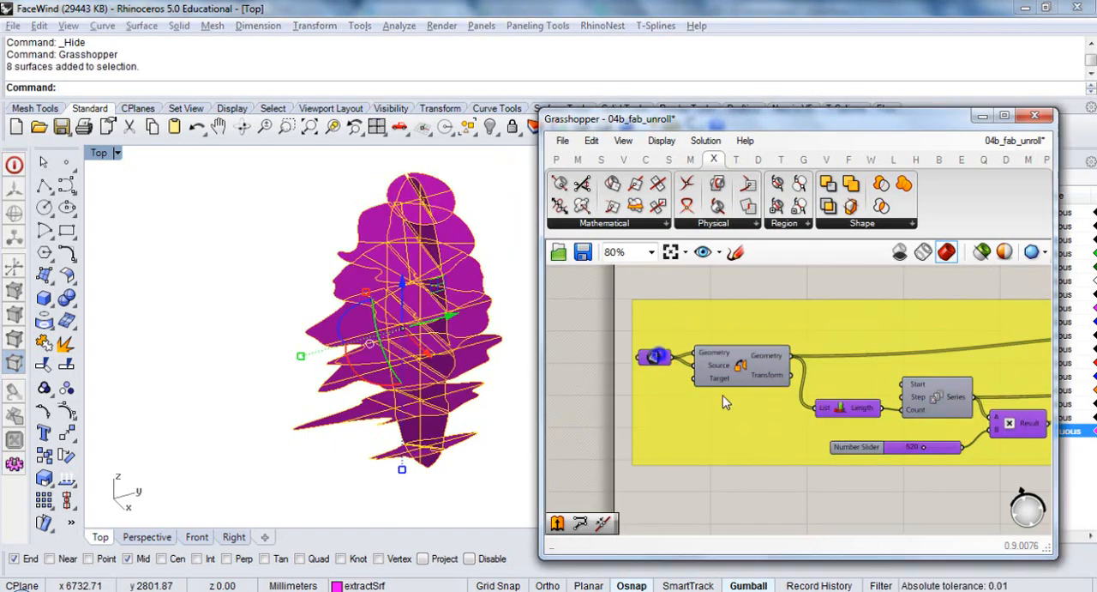
pyautogui.rightClick(658, 356)
pyautogui.click(796, 465)
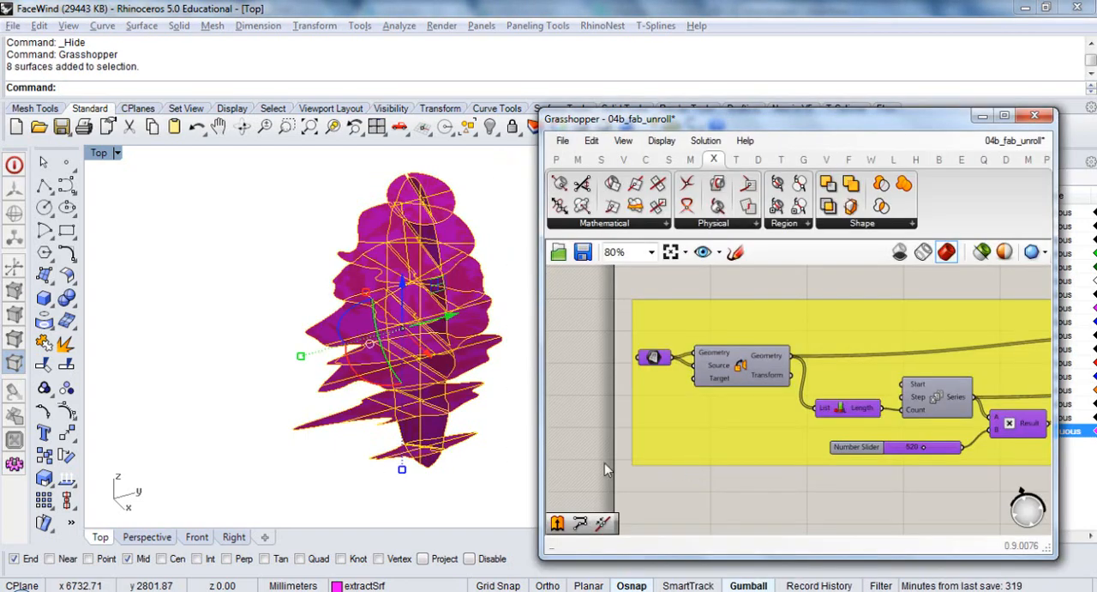
pyautogui.click(497, 455)
# Enable the preview of the Move and Text Tag components in the flattening group
pyautogui.moveTo(995, 488); pyautogui.dragTo(625, 454, button='right')
pyautogui.moveTo(935, 370); pyautogui.dragTo(583, 384, button='right')
pyautogui.moveTo(921, 368)
pyautogui.mouseDown(button='right')
pyautogui.moveTo(716, 383)
pyautogui.moveTo(924, 351)
pyautogui.mouseUp(button='right')
pyautogui.click(790, 370)
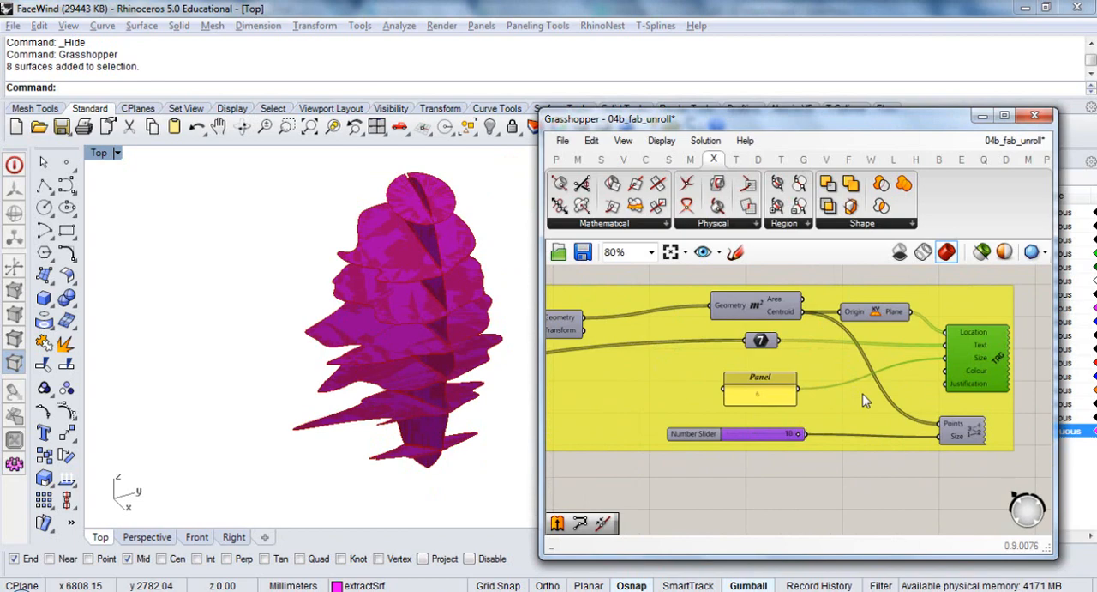
pyautogui.scroll(-2, 914, 394)
pyautogui.scroll(2, 673, 375)
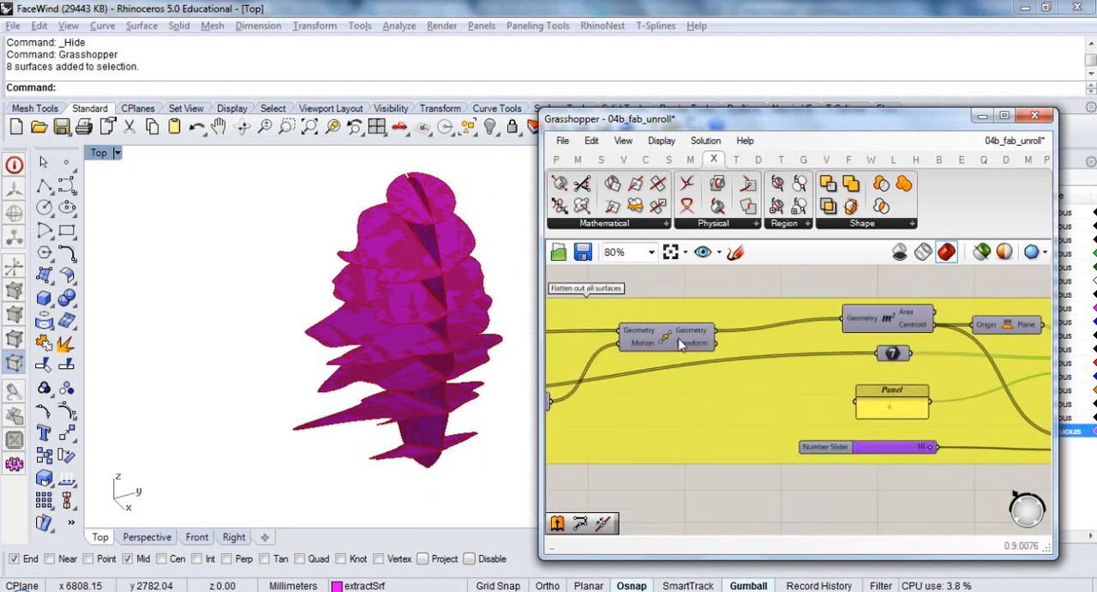
pyautogui.click(671, 341)
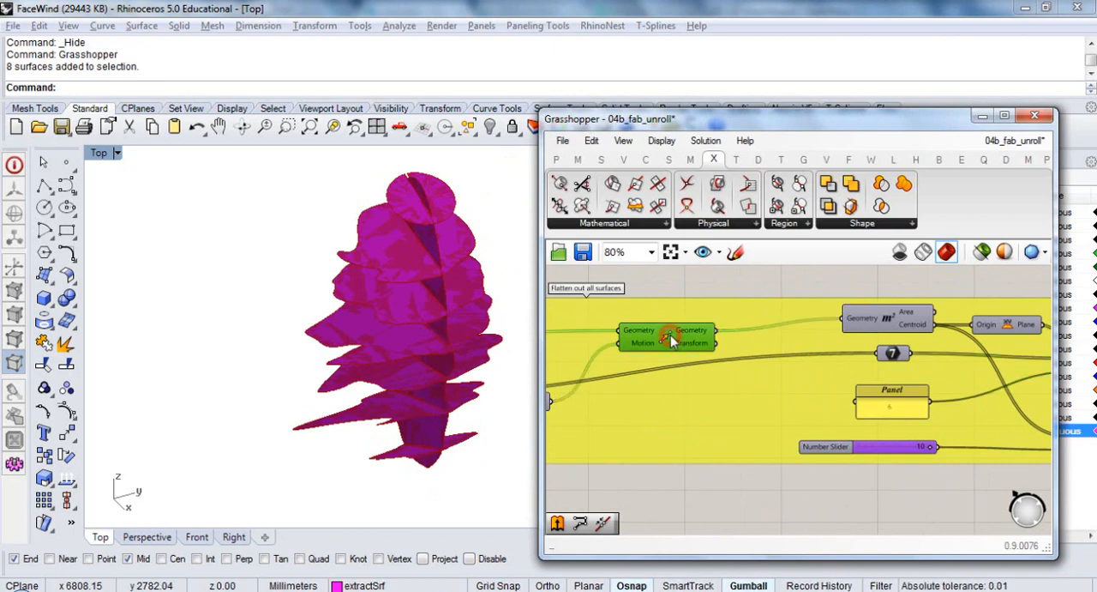
pyautogui.scroll(-2, 661, 341)
pyautogui.keyDown('shift'); pyautogui.click(947, 364); pyautogui.keyUp('shift')
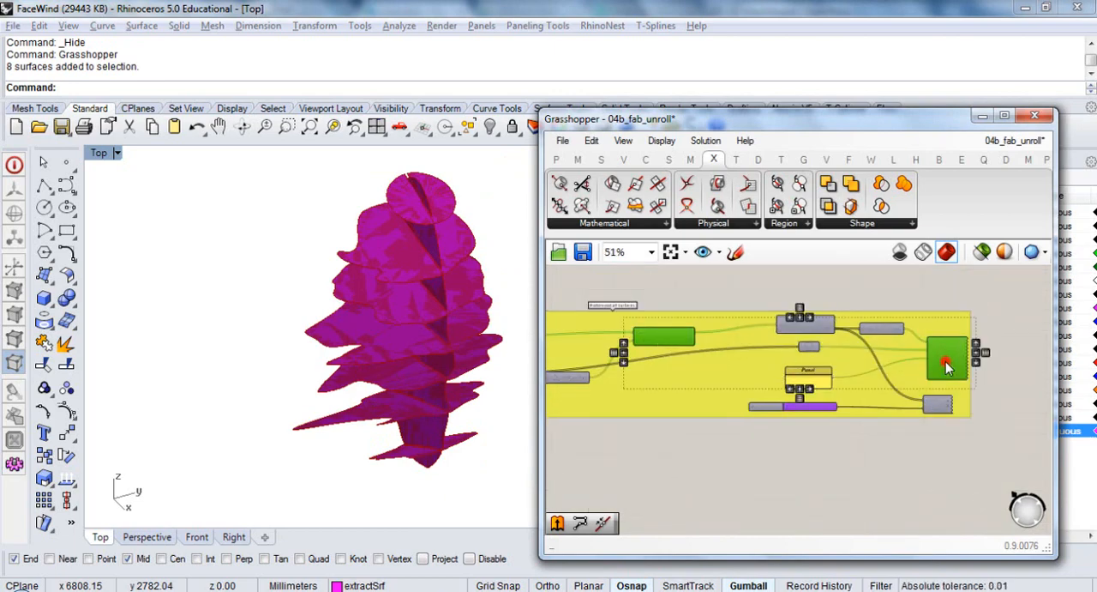
pyautogui.hotkey('ctrl', 'q')
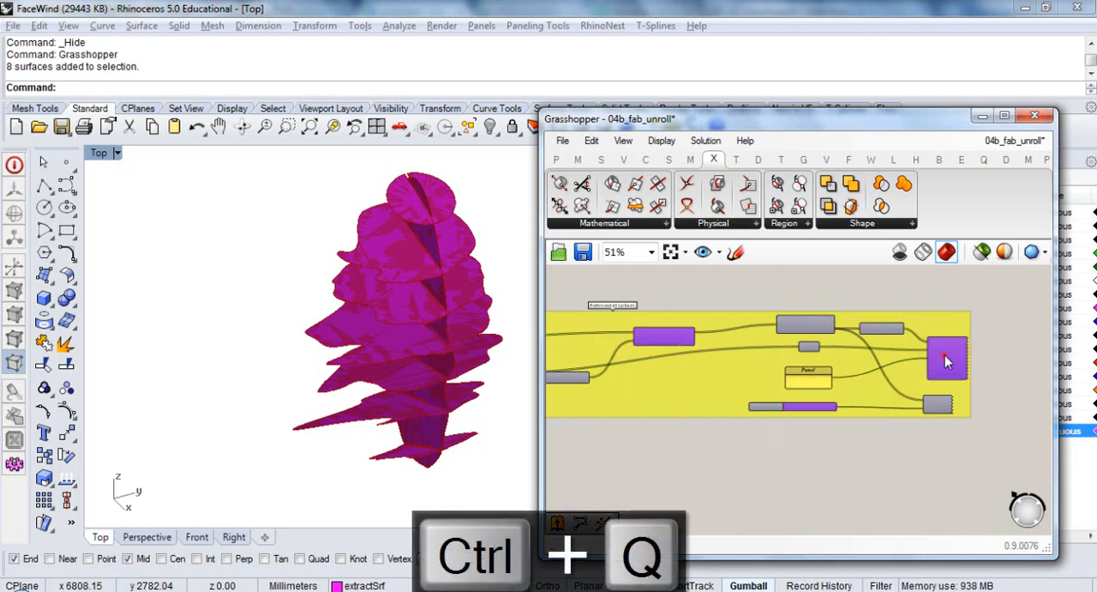
# Zoom to the previewed components, return to the Top view, and examine the row of flattened surfaces
pyautogui.middleClick(660, 342)
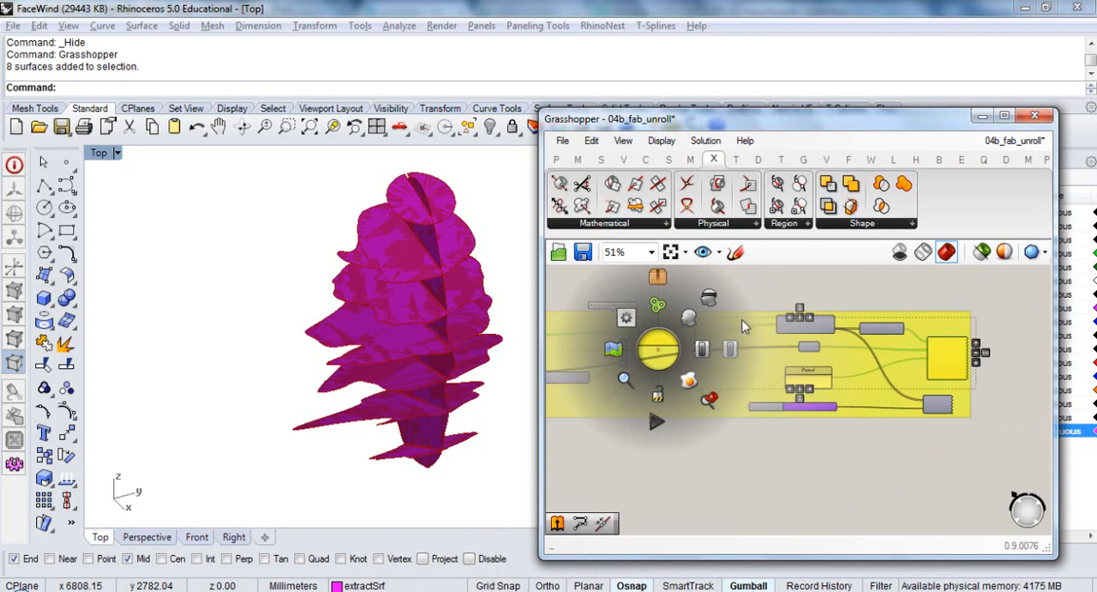
pyautogui.click(711, 405)
pyautogui.moveTo(311, 348); pyautogui.dragTo(372, 412, button='right')
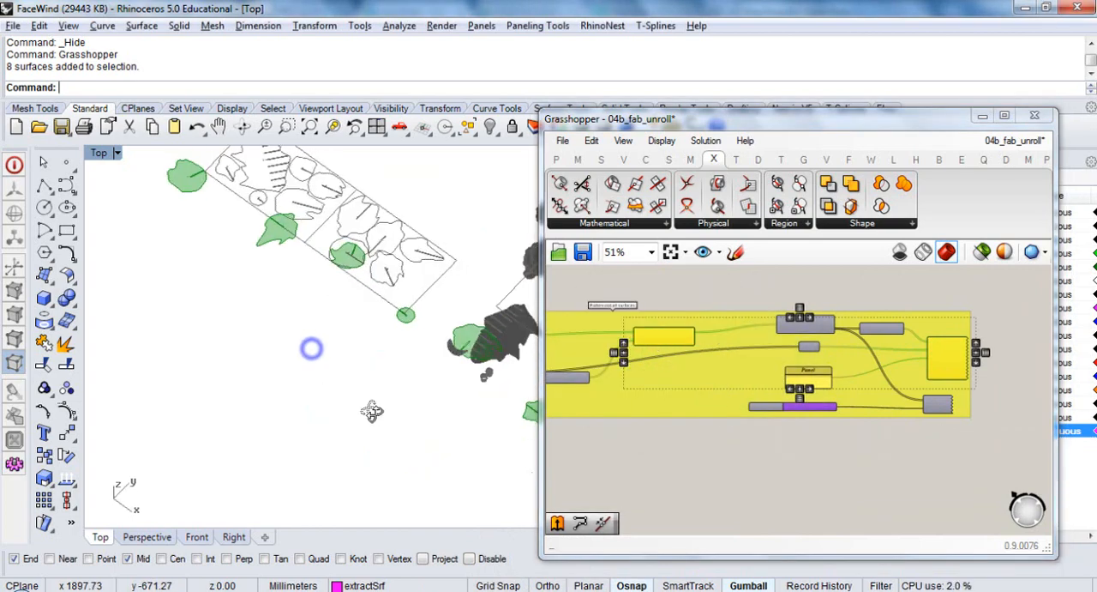
pyautogui.write('t')
pyautogui.press('Return')
pyautogui.scroll(-5, 294, 372)
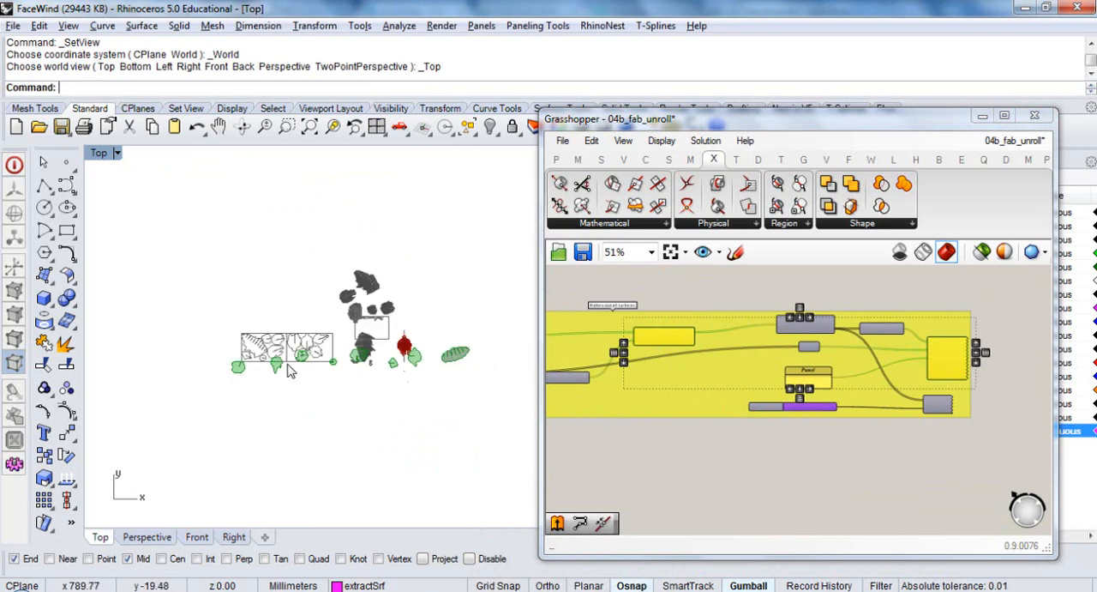
pyautogui.scroll(4, 325, 374)
pyautogui.scroll(4, 476, 356)
pyautogui.moveTo(476, 357); pyautogui.dragTo(415, 381, button='right')
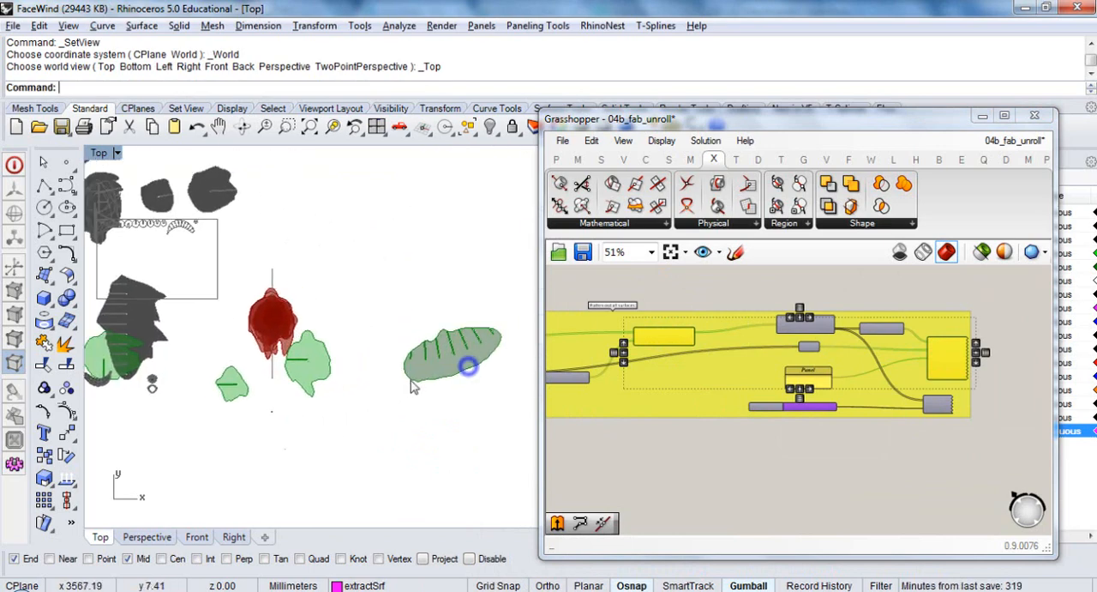
pyautogui.scroll(6, 449, 364)
pyautogui.scroll(-6, 437, 326)
pyautogui.moveTo(243, 359); pyautogui.dragTo(480, 359, button='right')
pyautogui.moveTo(402, 400)
pyautogui.mouseDown(button='right')
pyautogui.moveTo(248, 360)
pyautogui.moveTo(433, 347)
pyautogui.mouseUp(button='right')
pyautogui.moveTo(238, 361); pyautogui.dragTo(484, 360, button='right')
pyautogui.moveTo(282, 369)
pyautogui.mouseDown(button='right')
pyautogui.moveTo(412, 366)
pyautogui.moveTo(320, 378)
pyautogui.mouseUp(button='right')
pyautogui.scroll(-8, 381, 364)
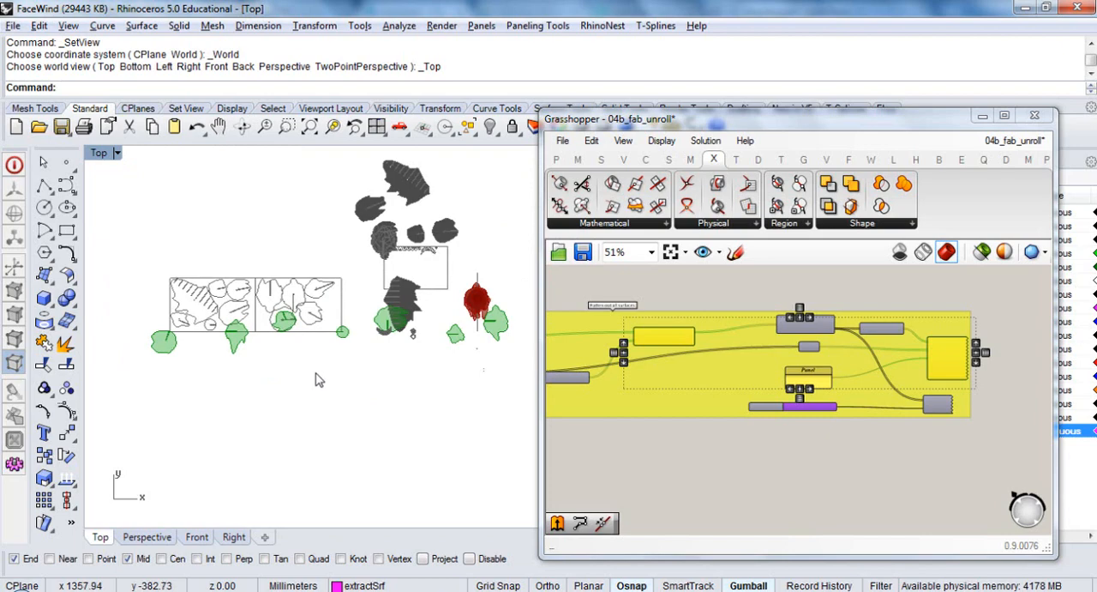
# Create a layer named flattenedRotatedPlaneThing below extractSrf and make it the current layer
pyautogui.moveTo(924, 397); pyautogui.dragTo(798, 388, button='right')
pyautogui.moveTo(885, 148); pyautogui.dragTo(571, 156)
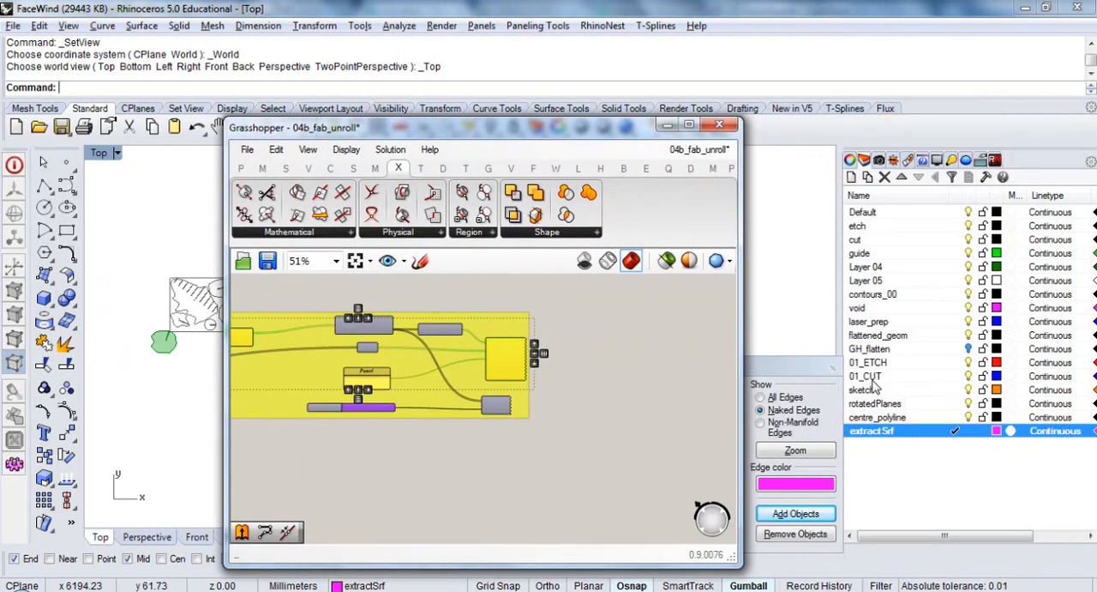
pyautogui.click(856, 429)
pyautogui.rightClick(871, 462)
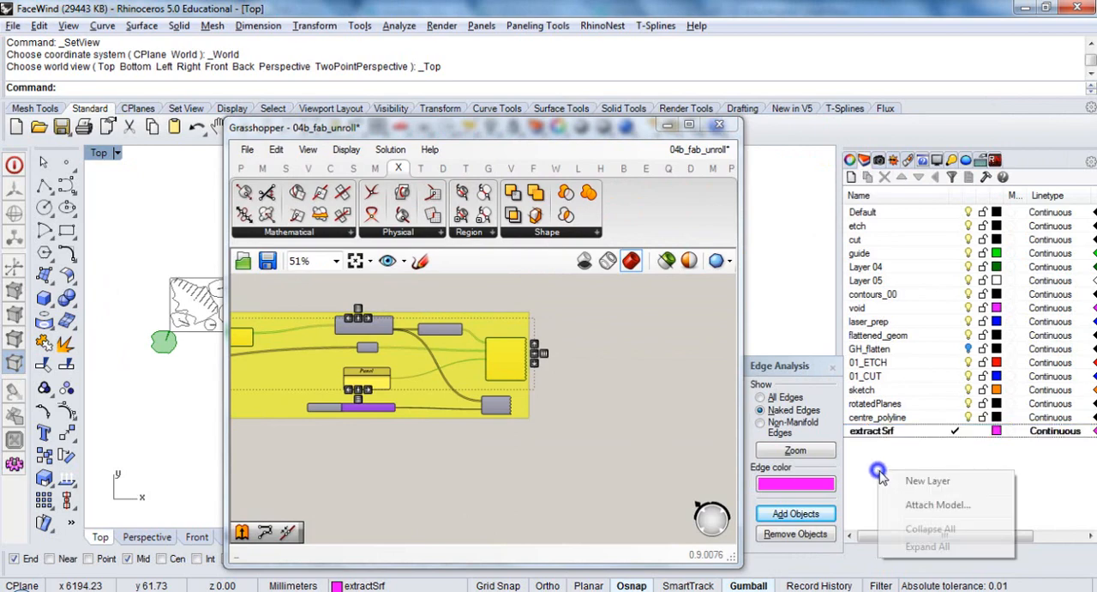
pyautogui.click(920, 480)
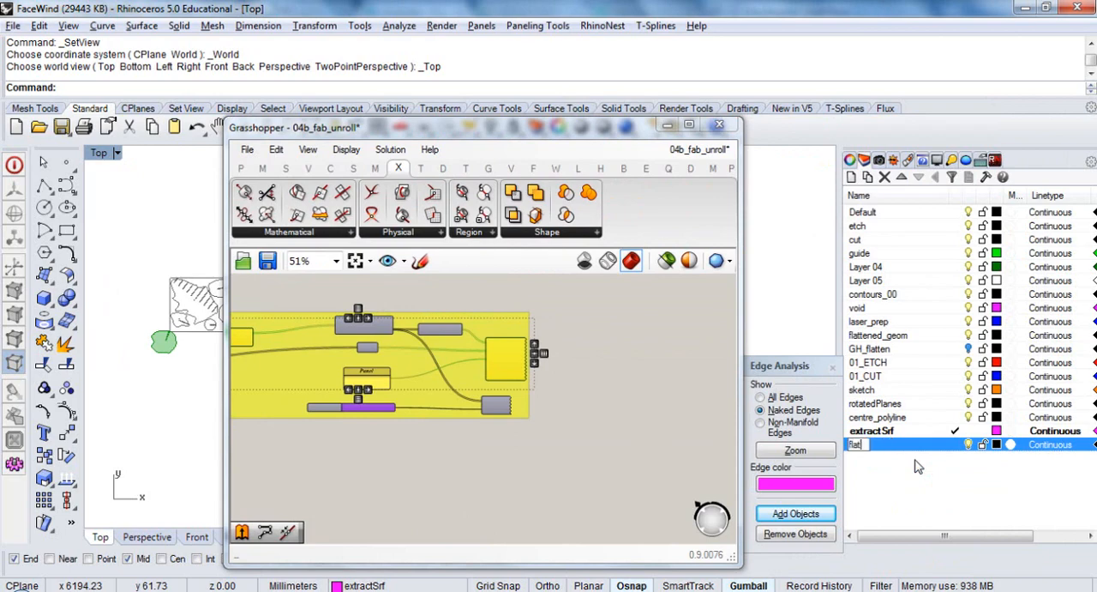
pyautogui.write('ed')
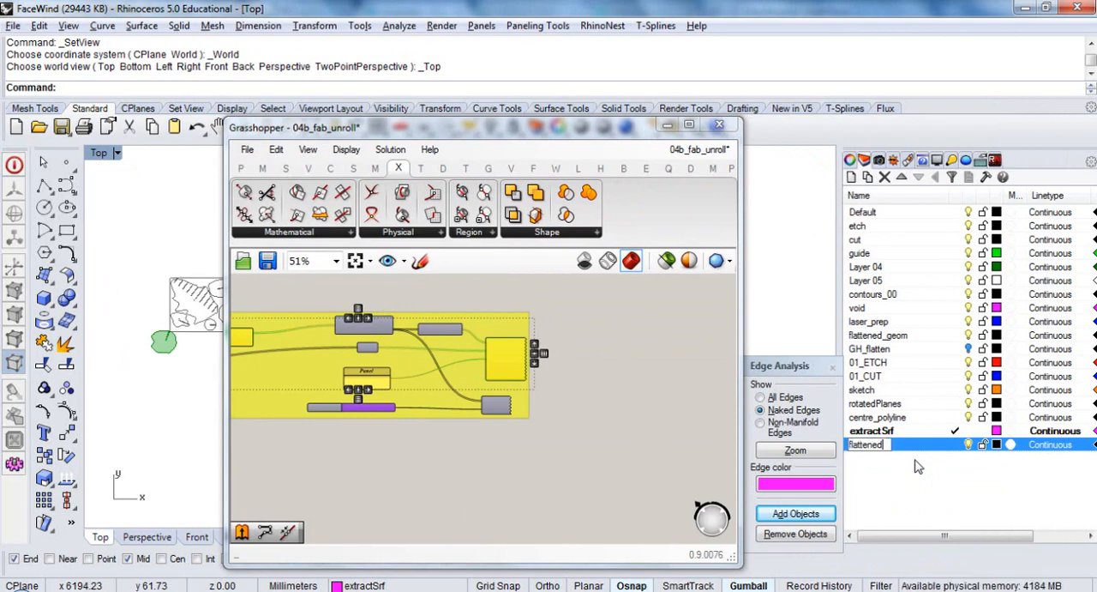
pyautogui.write('RotatedPlaneThing')
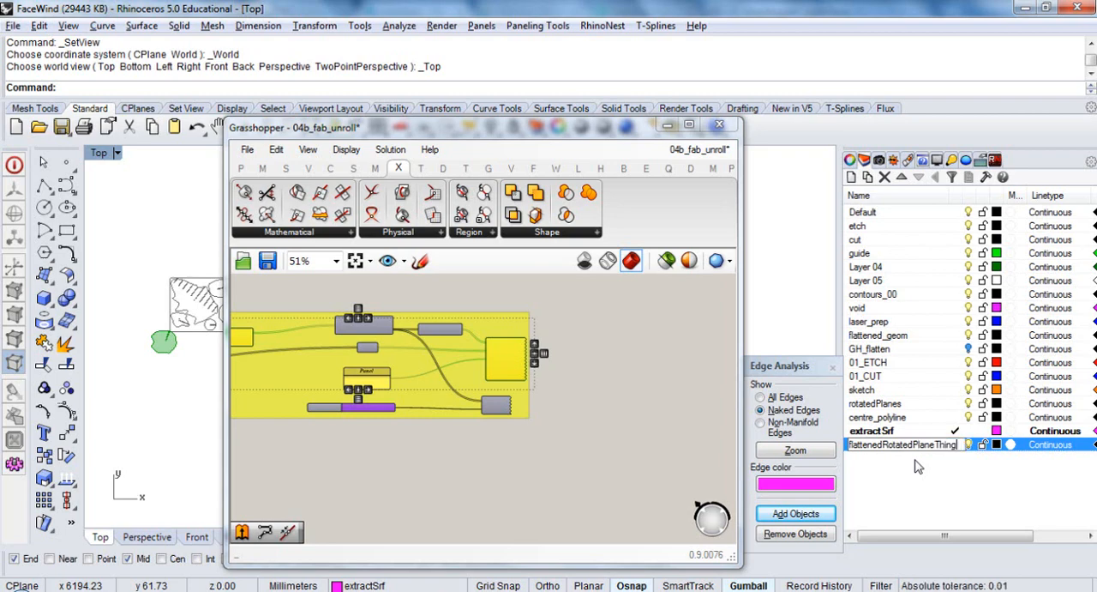
pyautogui.press('Return')
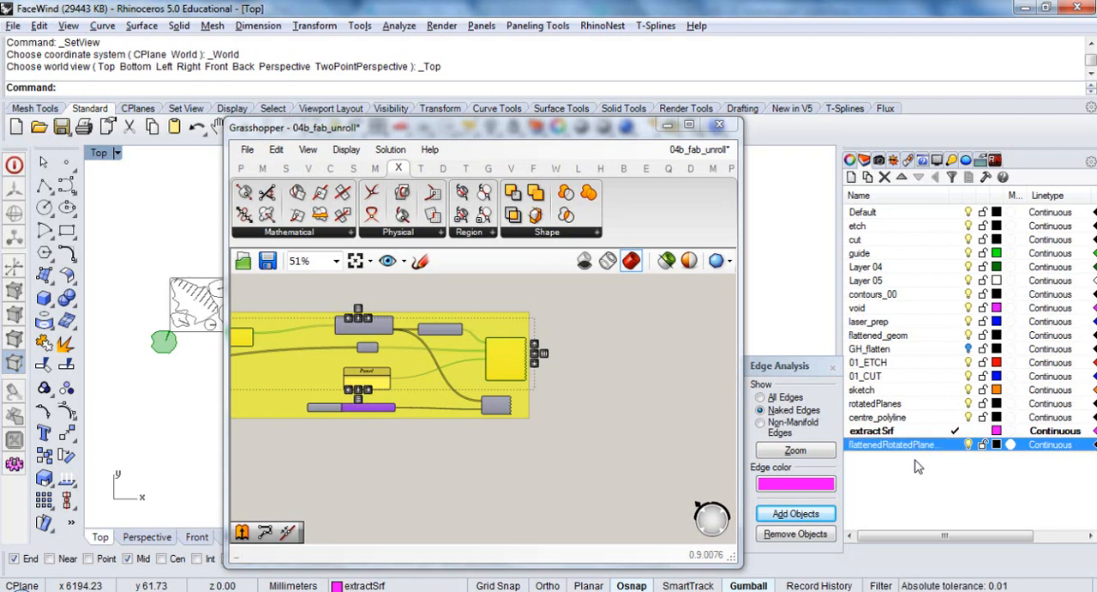
pyautogui.click(955, 444)
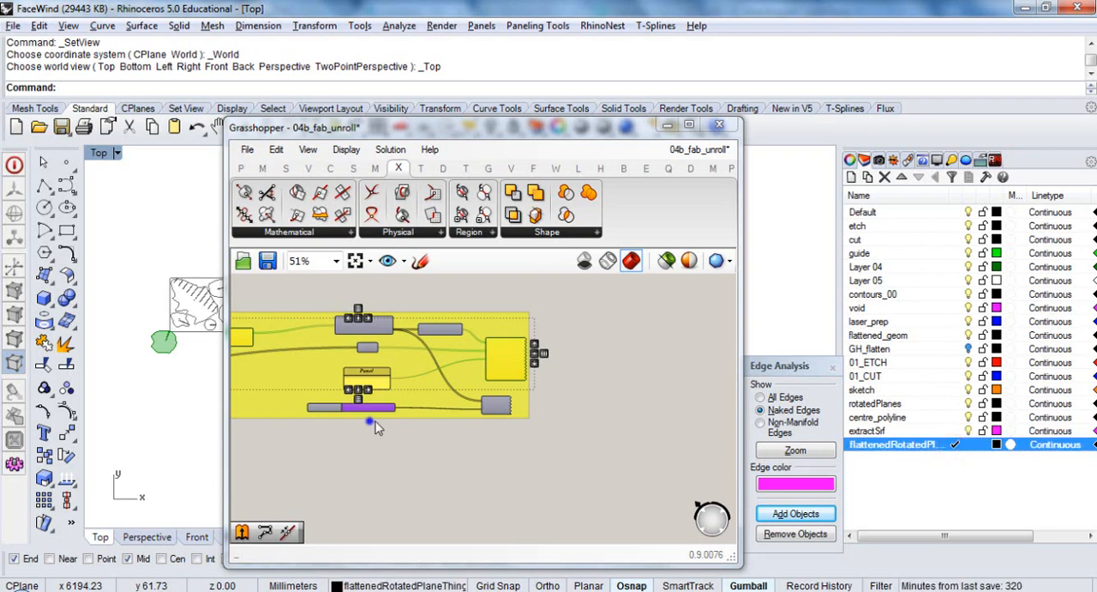
pyautogui.moveTo(369, 420); pyautogui.dragTo(396, 420, button='right')
pyautogui.rightClick(522, 364)
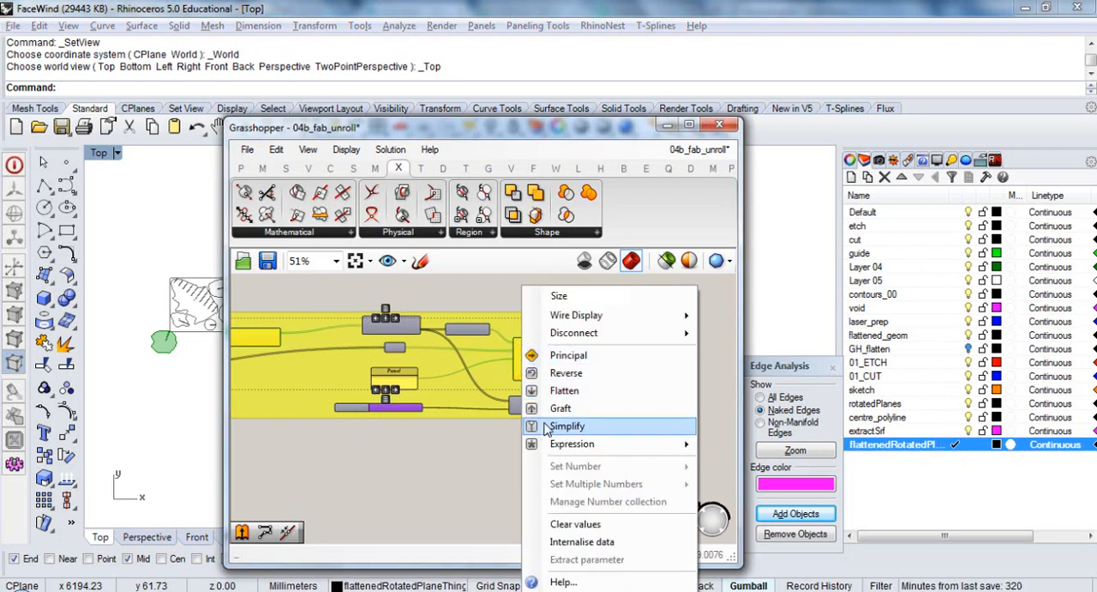
pyautogui.click(569, 385)
pyautogui.scroll(5, 532, 373)
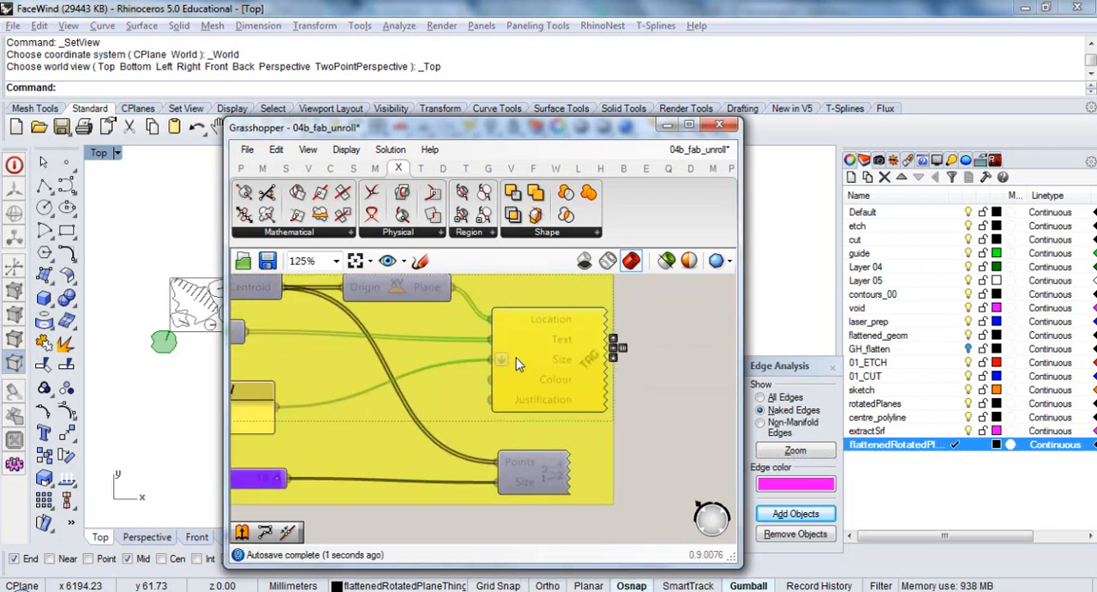
pyautogui.rightClick(497, 358)
pyautogui.click(553, 397)
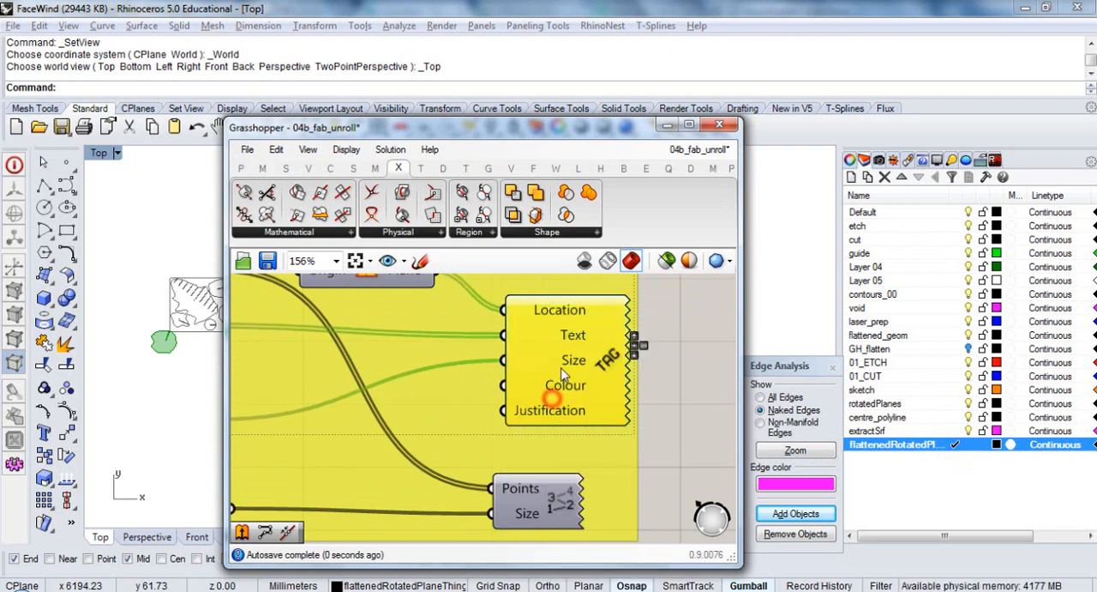
pyautogui.rightClick(555, 358)
pyautogui.scroll(-4, 472, 379)
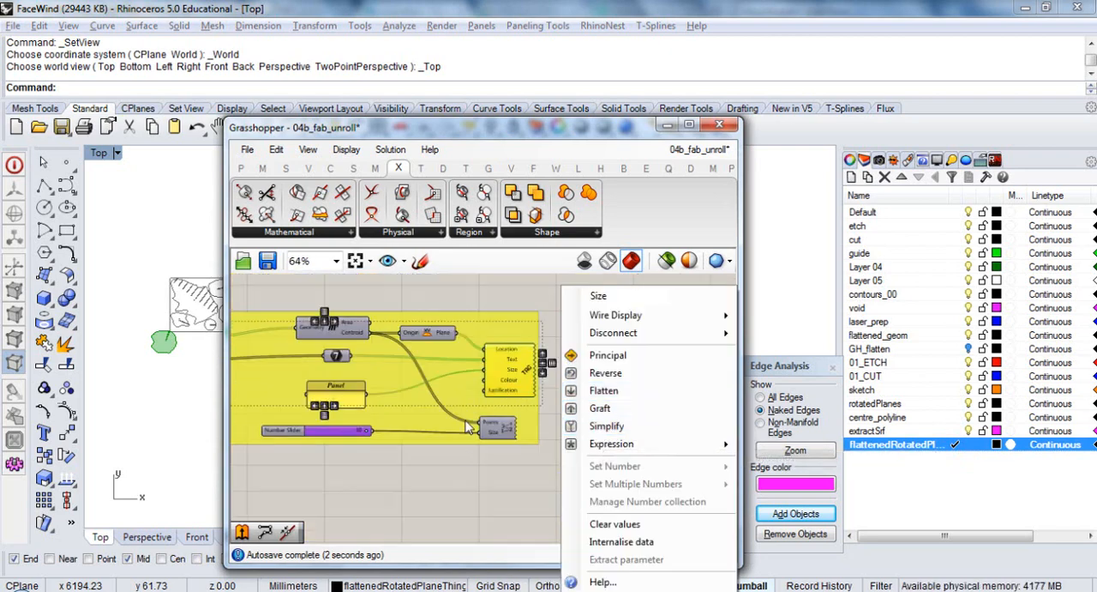
# Bake the selected Move and Text Tag components into Rhino, then save the definition and close the Grasshopper window
pyautogui.rightClick(464, 465)
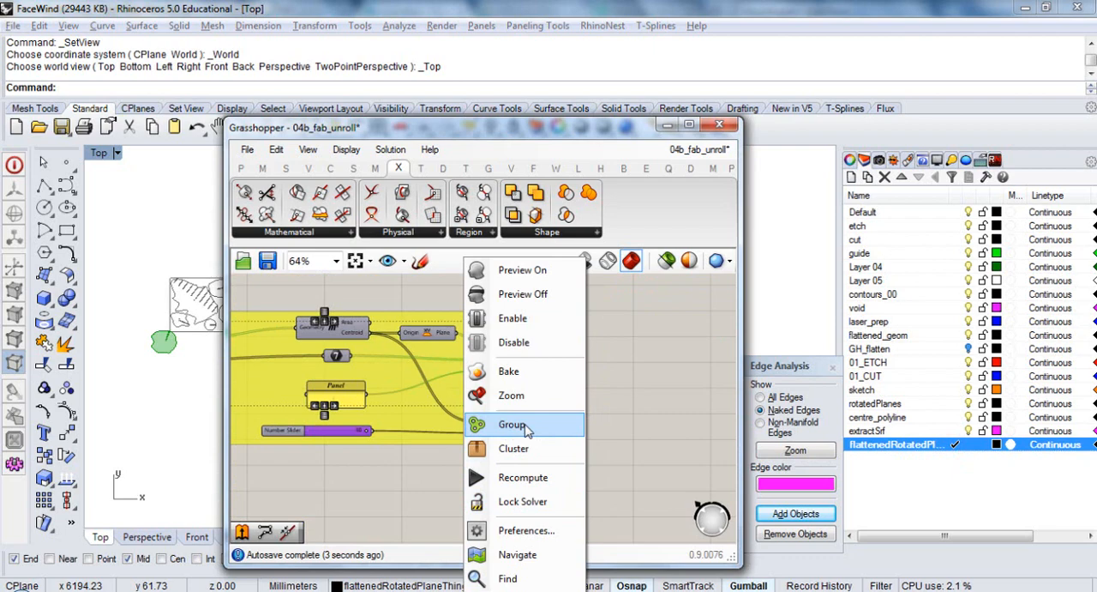
pyautogui.click(523, 371)
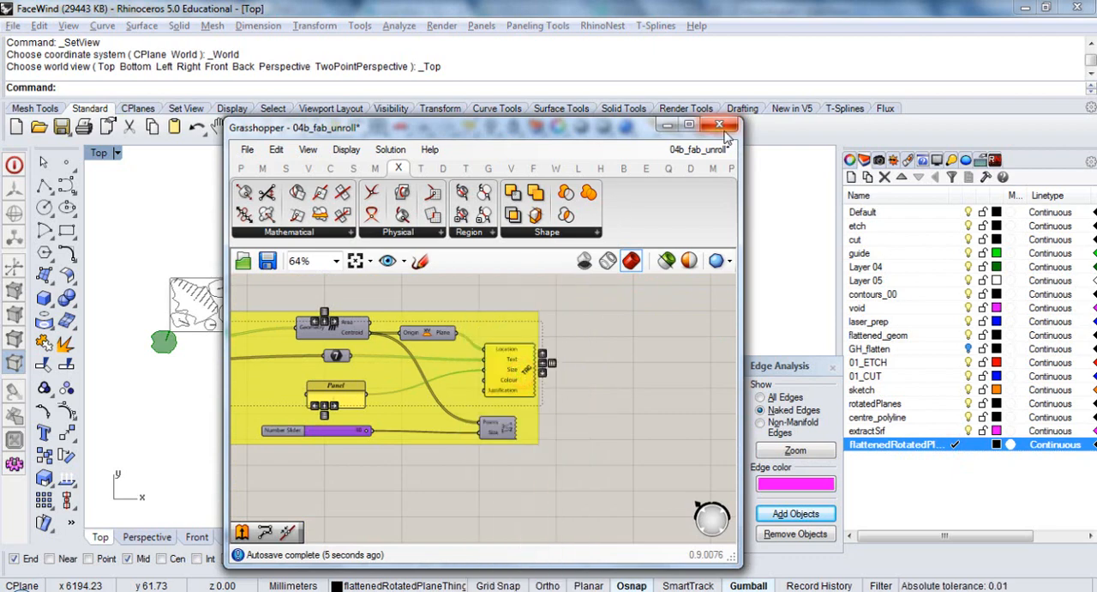
pyautogui.click(657, 339)
pyautogui.click(267, 260)
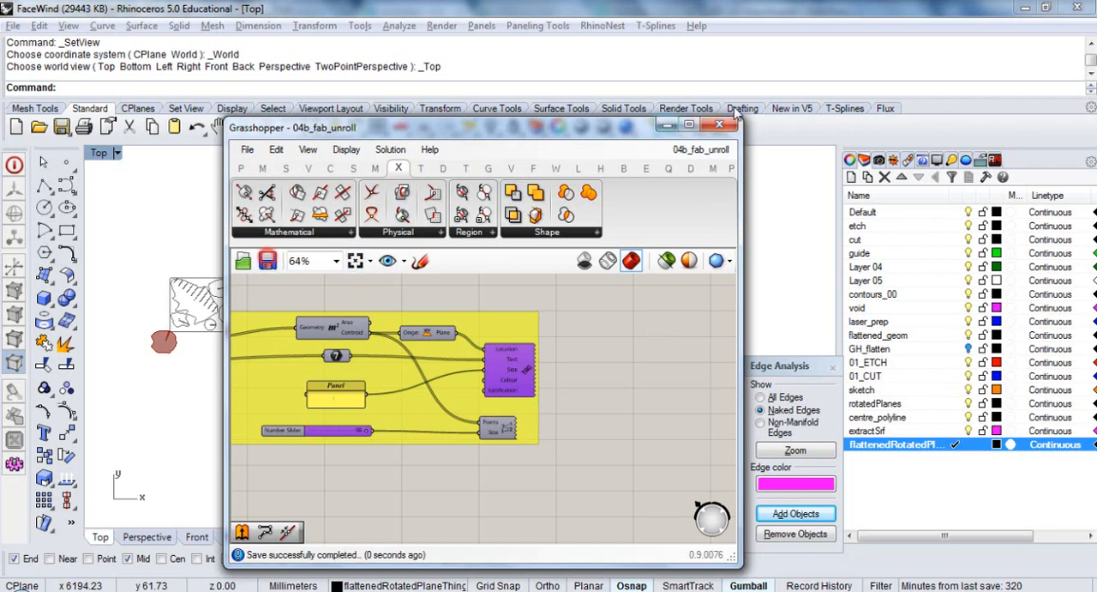
pyautogui.click(718, 125)
# Select the newly baked surfaces and text with SelLast and move them down, clear of the existing layouts
pyautogui.write('SelLast')
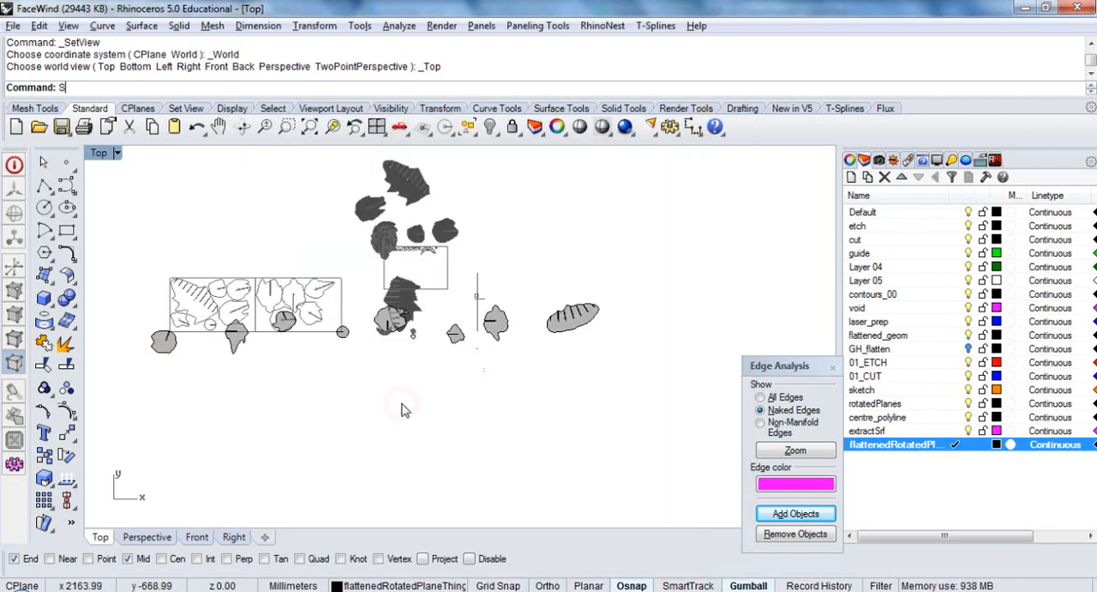
pyautogui.press('Return')
pyautogui.moveTo(374, 280); pyautogui.dragTo(362, 369)
pyautogui.click(381, 399)
# Inspect the baked flattened surfaces and their text labels up close along the row
pyautogui.moveTo(364, 448); pyautogui.dragTo(543, 346, button='right')
pyautogui.scroll(8, 376, 302)
pyautogui.scroll(8, 260, 334)
pyautogui.scroll(8, 493, 311)
pyautogui.scroll(8, 533, 331)
pyautogui.scroll(-15, 535, 338)
pyautogui.scroll(6, 507, 392)
pyautogui.scroll(-4, 544, 346)
pyautogui.scroll(-8, 501, 395)
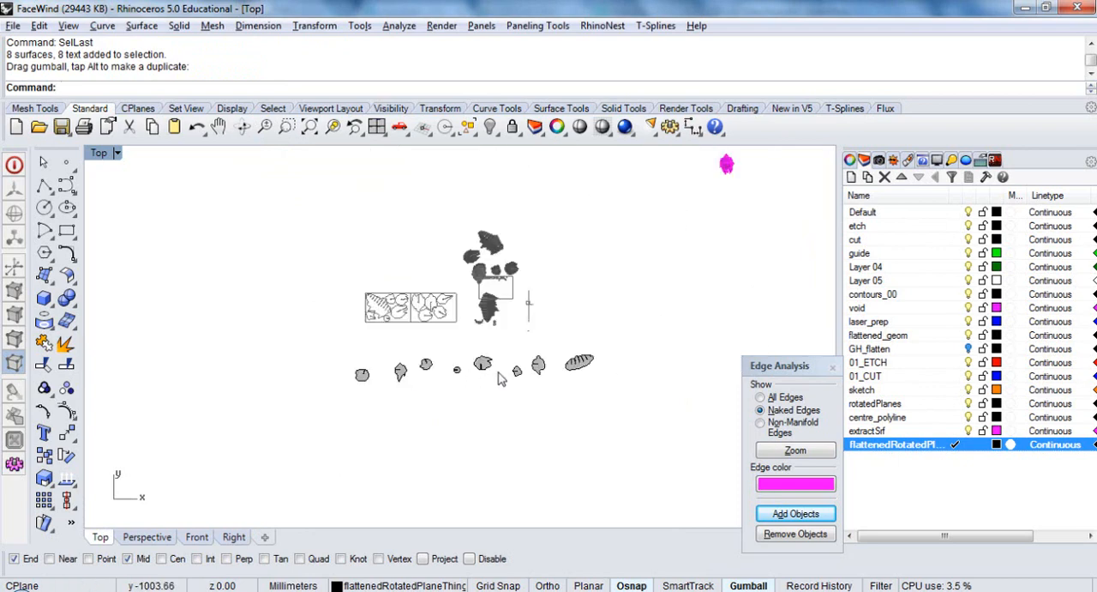
# Isolate the row of flattened surfaces and text labels, hiding the magenta extracted surfaces
pyautogui.moveTo(631, 345); pyautogui.dragTo(316, 428)
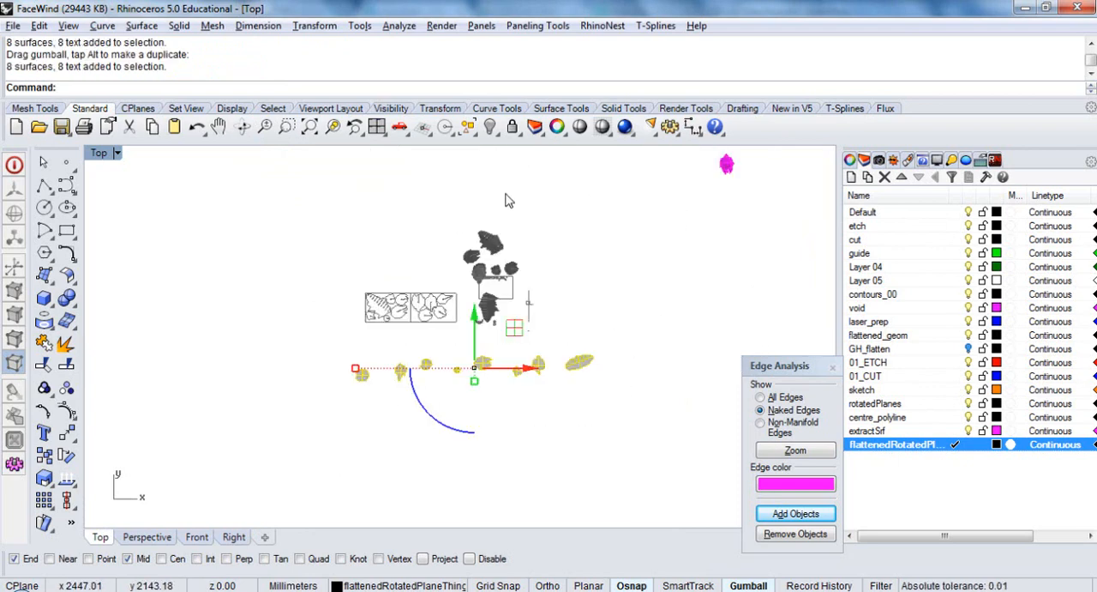
pyautogui.click(493, 129)
pyautogui.click(563, 153)
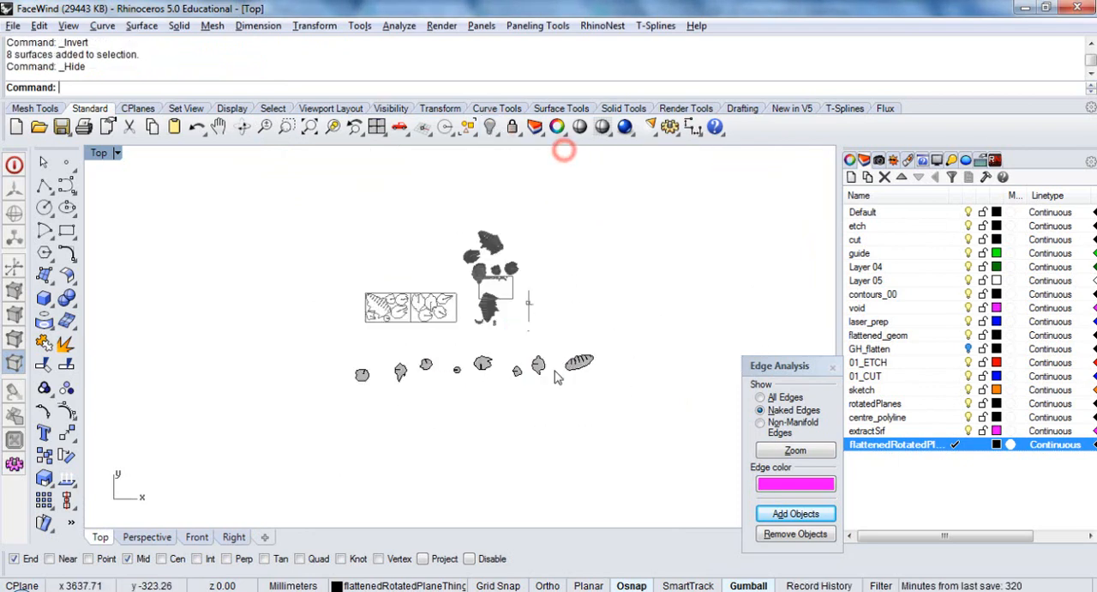
pyautogui.moveTo(497, 291)
pyautogui.mouseDown(button='right')
pyautogui.moveTo(492, 321)
pyautogui.moveTo(509, 302)
pyautogui.mouseUp(button='right')
pyautogui.scroll(5, 446, 332)
pyautogui.scroll(-3, 469, 309)
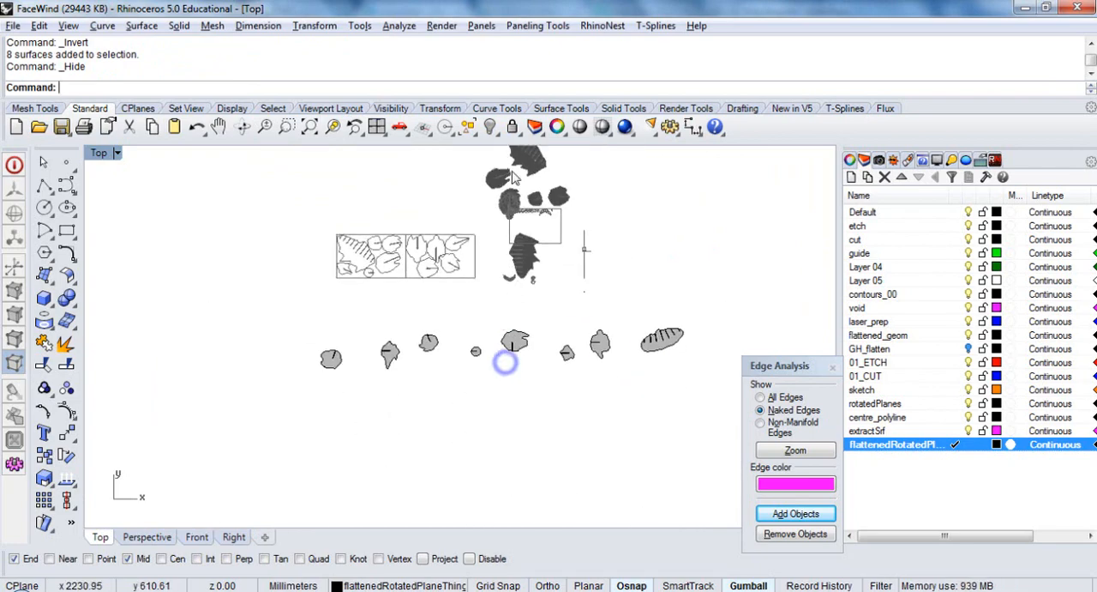
# Select all the text labels with SelText and explode them into curves
pyautogui.click(484, 197)
pyautogui.click(620, 235)
pyautogui.scroll(3, 463, 454)
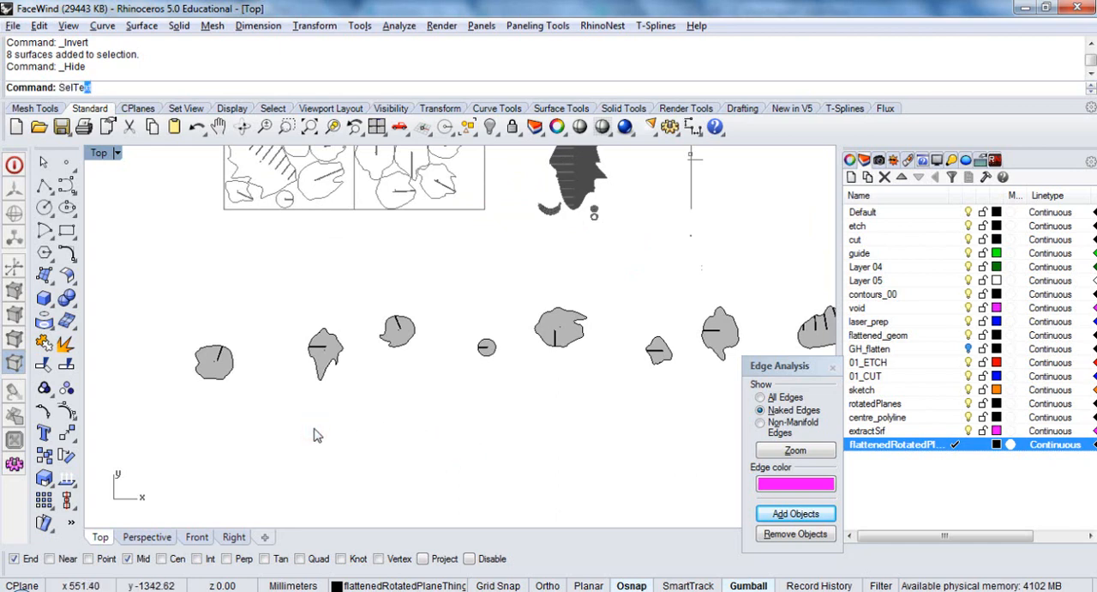
pyautogui.press('Return')
pyautogui.write('x')
pyautogui.press('Return')
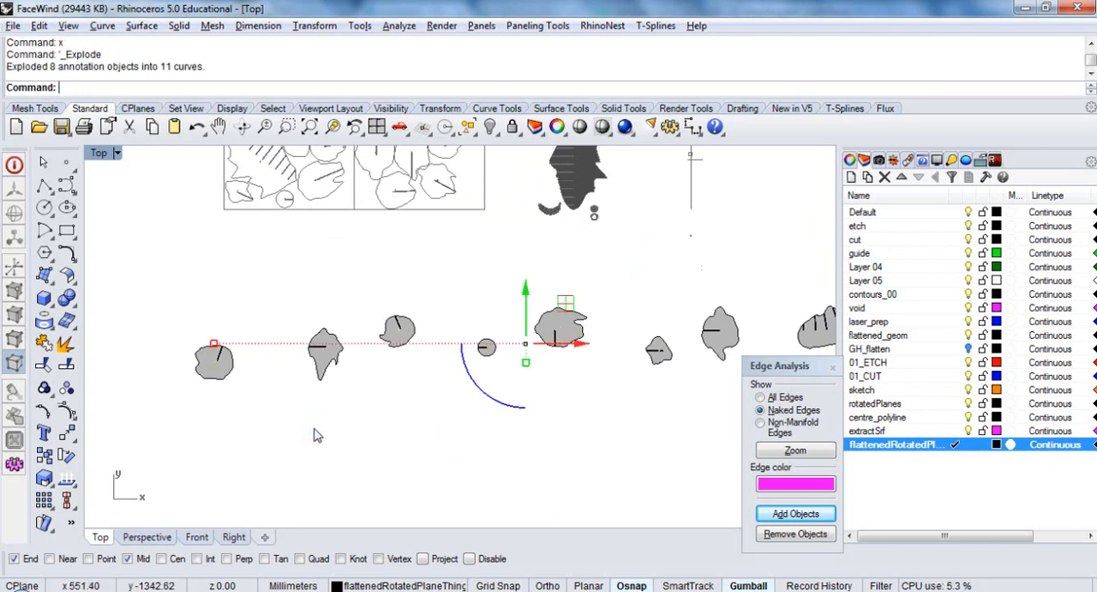
# Create a new layer for the exploded labels and name it 02_etch
pyautogui.scroll(10, 180, 371)
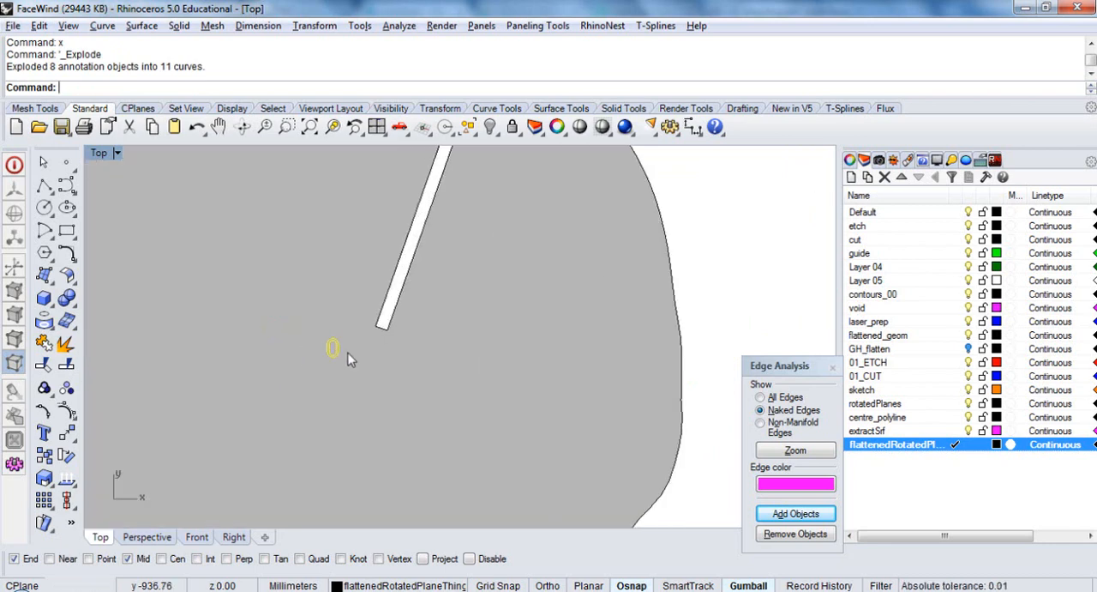
pyautogui.rightClick(909, 467)
pyautogui.click(958, 477)
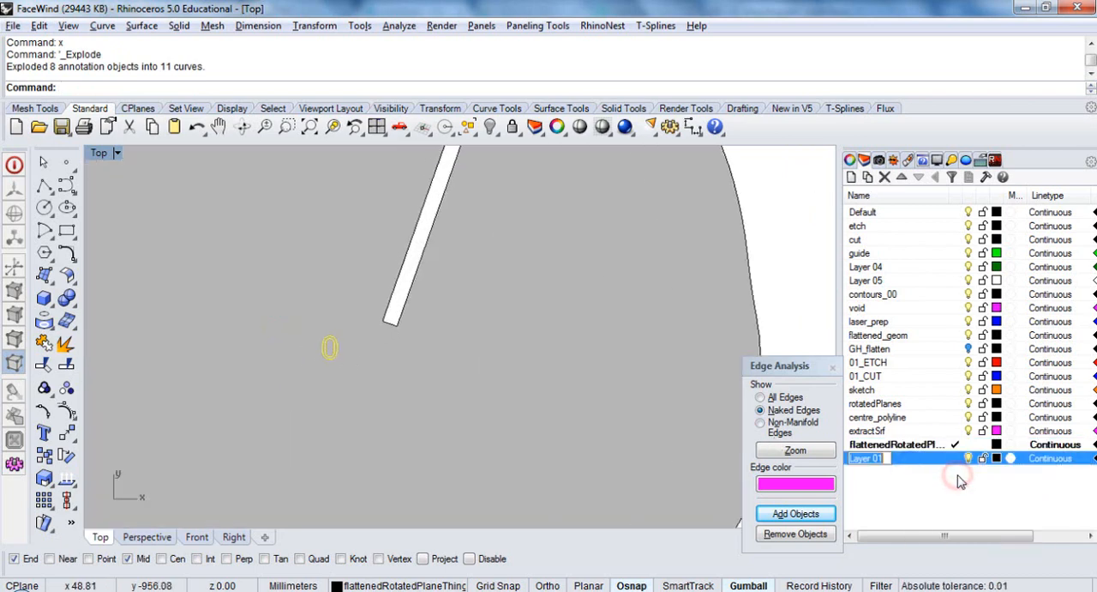
pyautogui.write('etch')
pyautogui.press('Return')
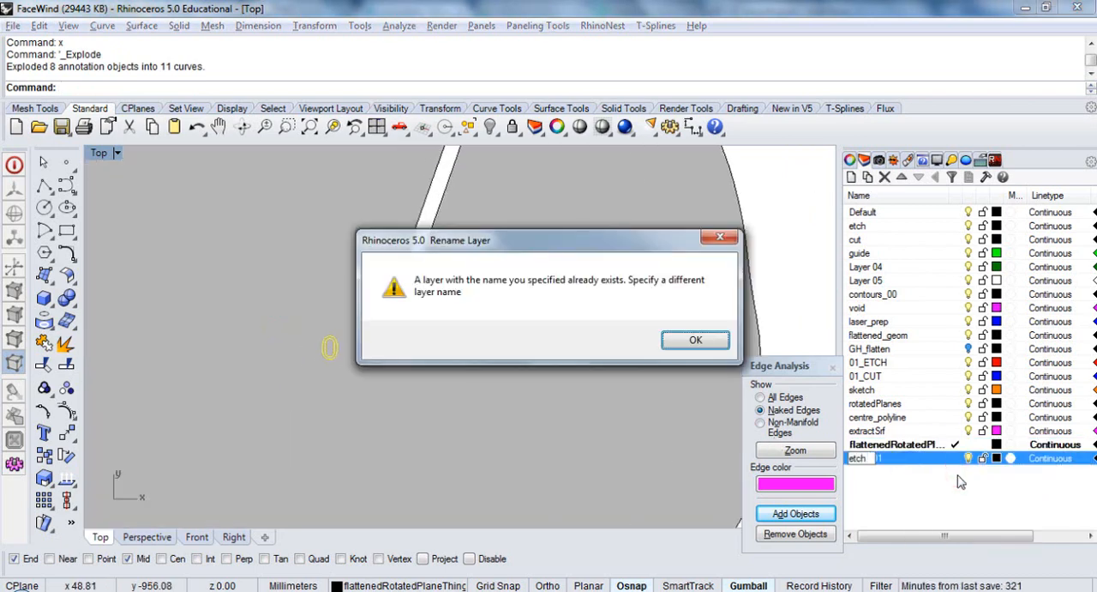
pyautogui.click(695, 342)
pyautogui.doubleClick(892, 459)
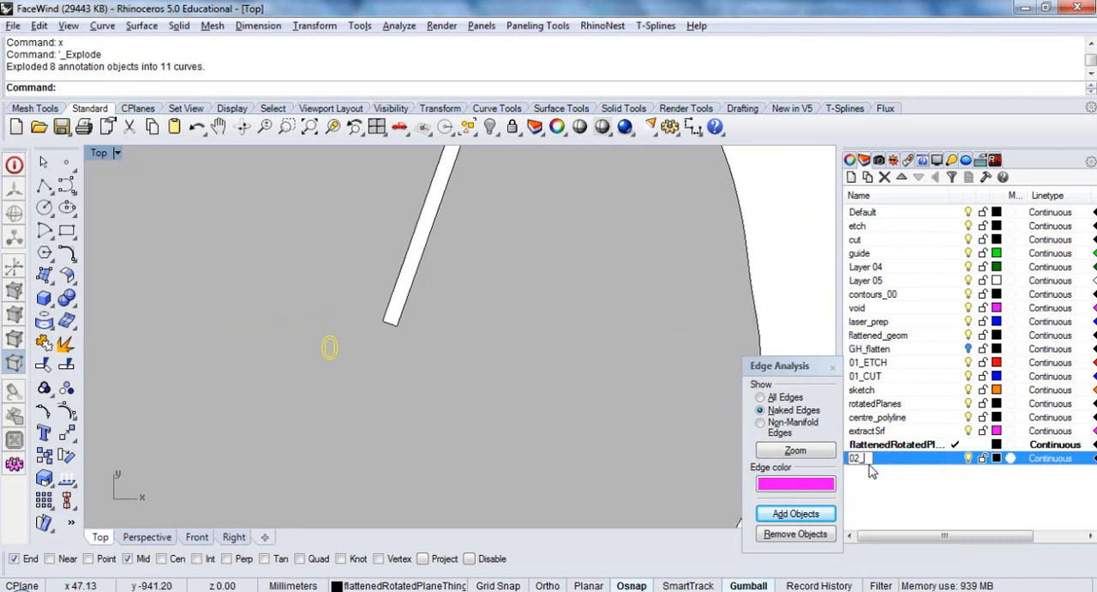
pyautogui.write('02_etch')
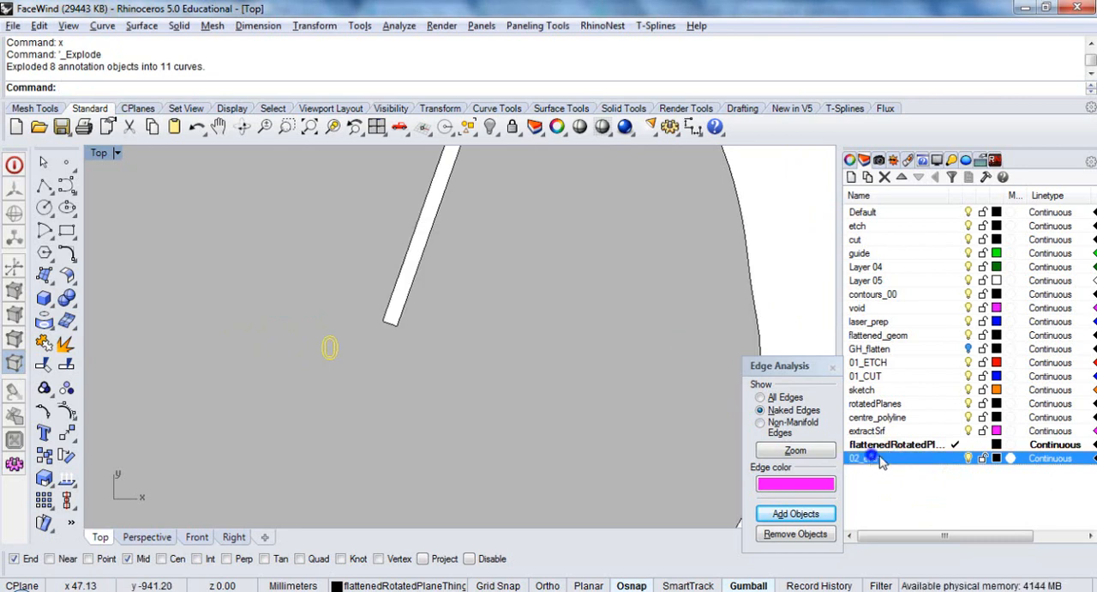
# Assign the selected label curves to the 02_etch layer and set that layer's colour to red
pyautogui.rightClick(883, 461)
pyautogui.click(939, 381)
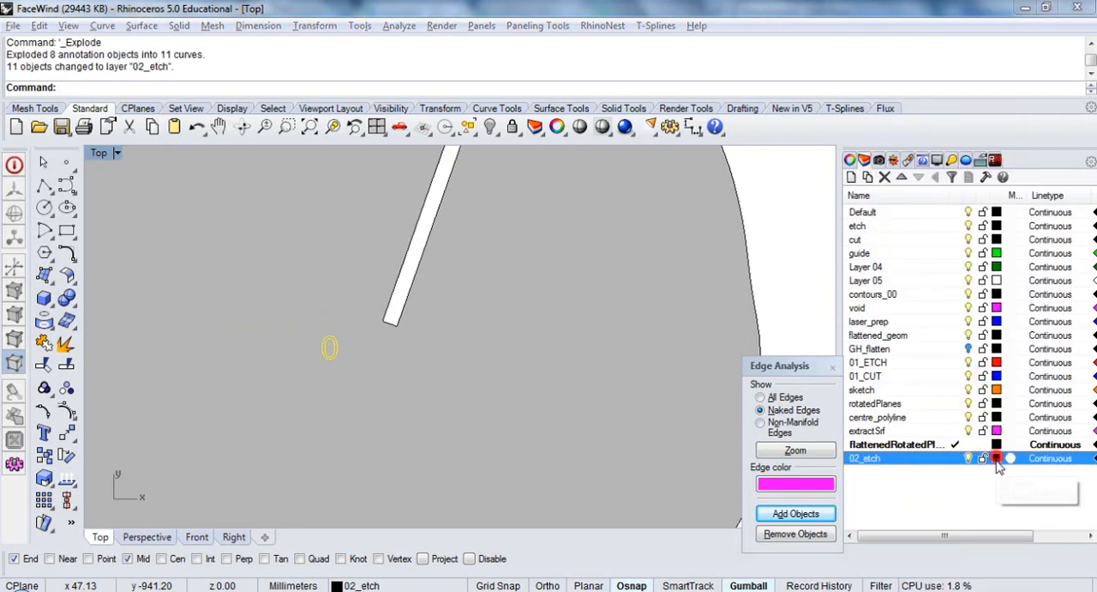
pyautogui.click(996, 459)
pyautogui.click(686, 176)
pyautogui.click(876, 387)
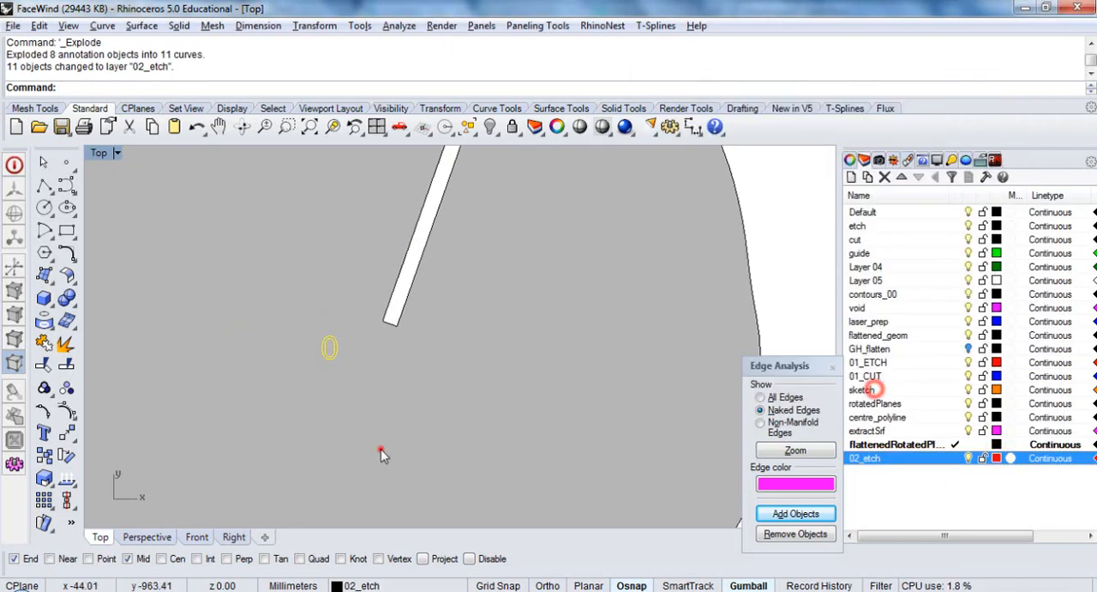
pyautogui.click(380, 449)
pyautogui.scroll(-10, 508, 360)
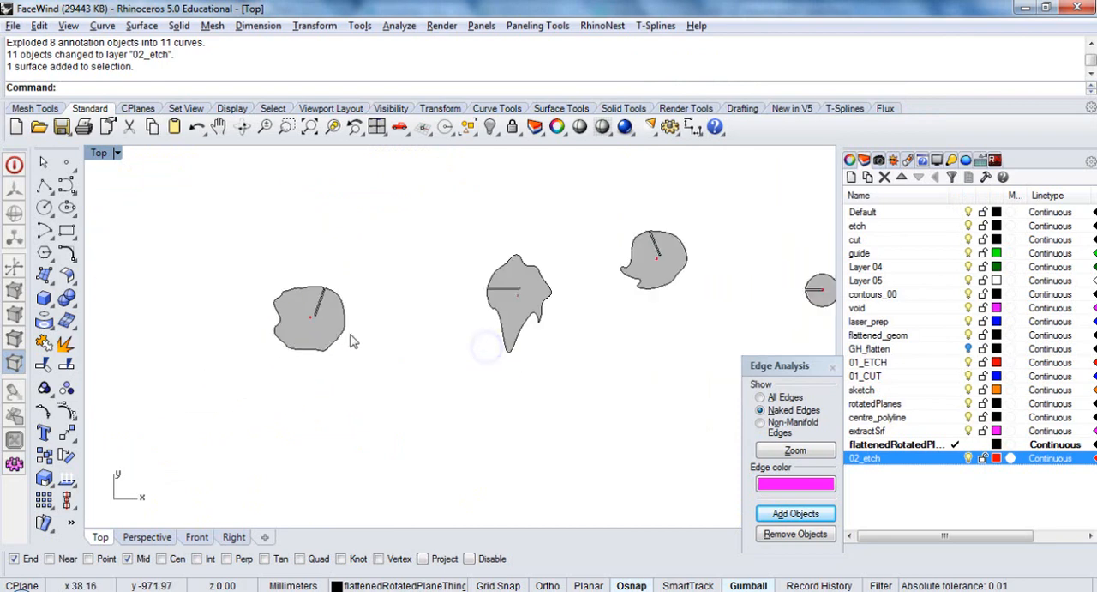
# Select all flattened surfaces with SelSrf, then create a layer named 02_cut and make it current
pyautogui.scroll(-3, 453, 413)
pyautogui.write('SelSrf')
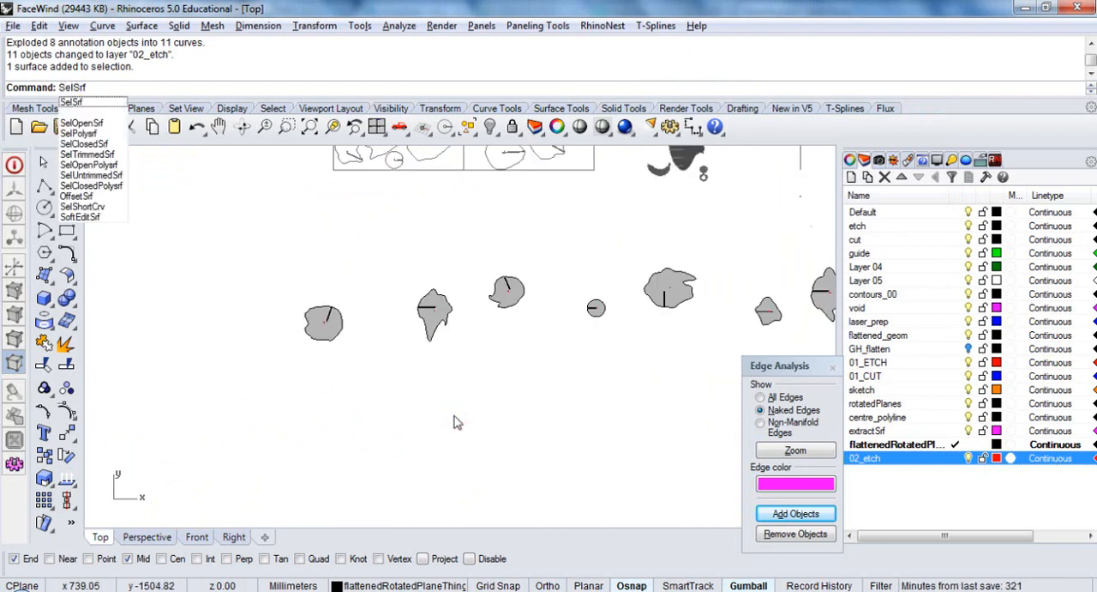
pyautogui.press('Return')
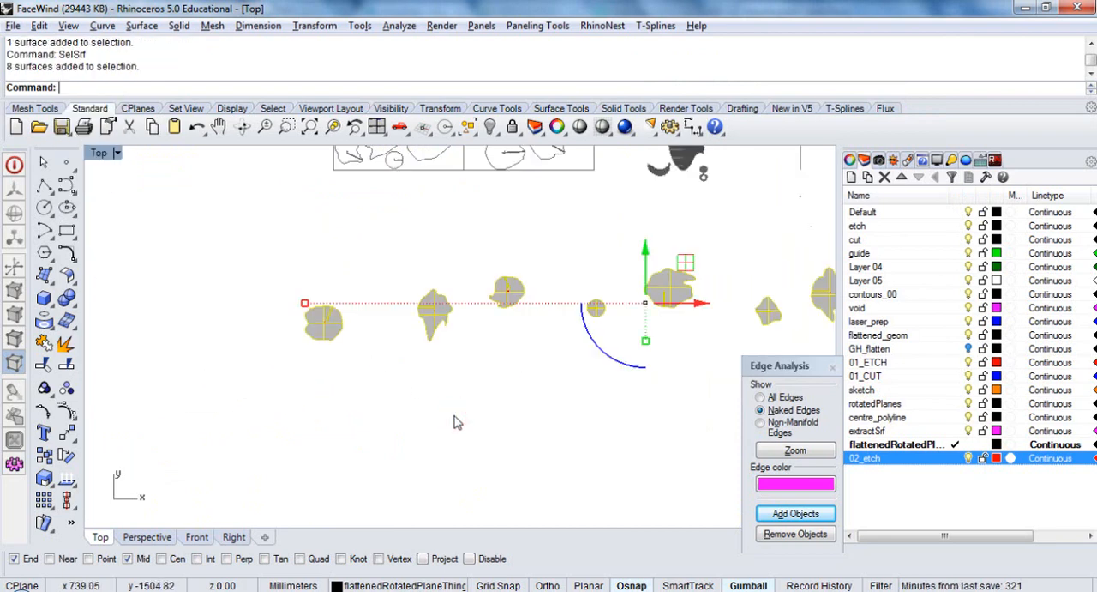
pyautogui.click(850, 177)
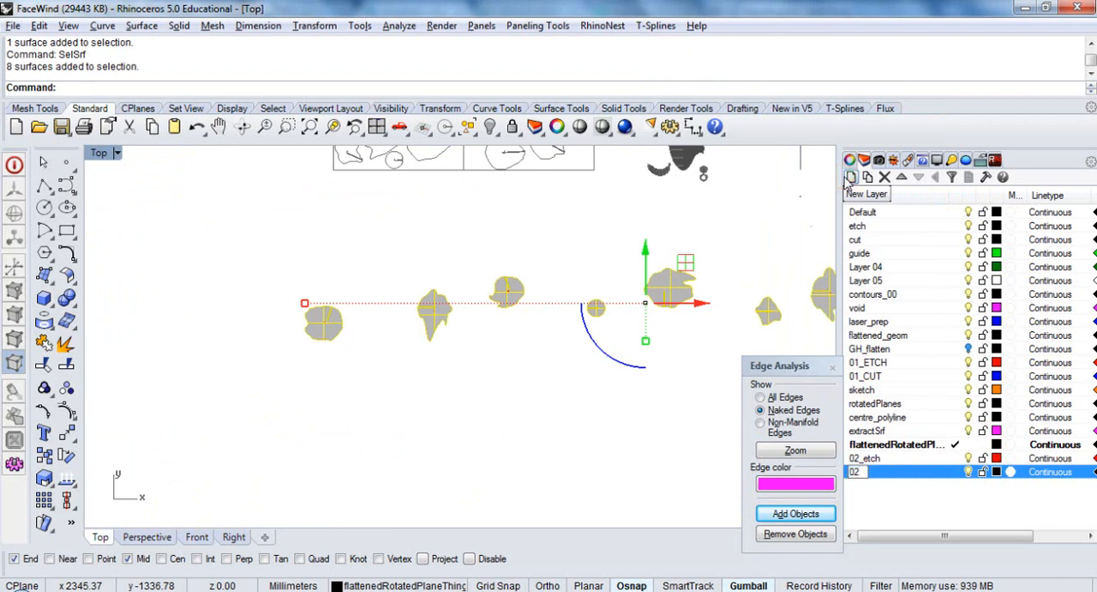
pyautogui.press('Return')
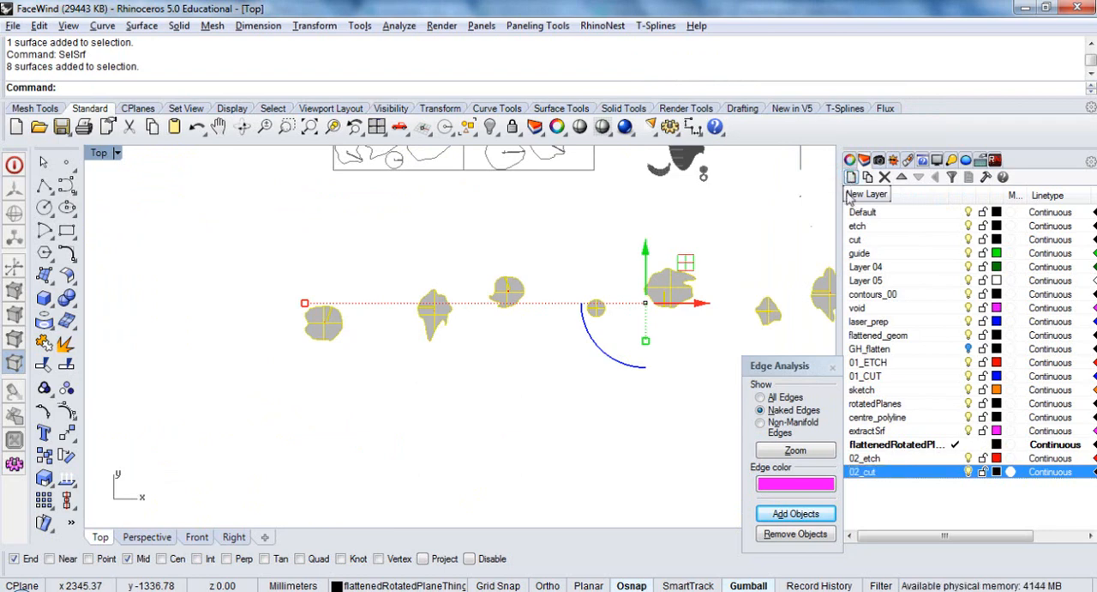
pyautogui.click(955, 472)
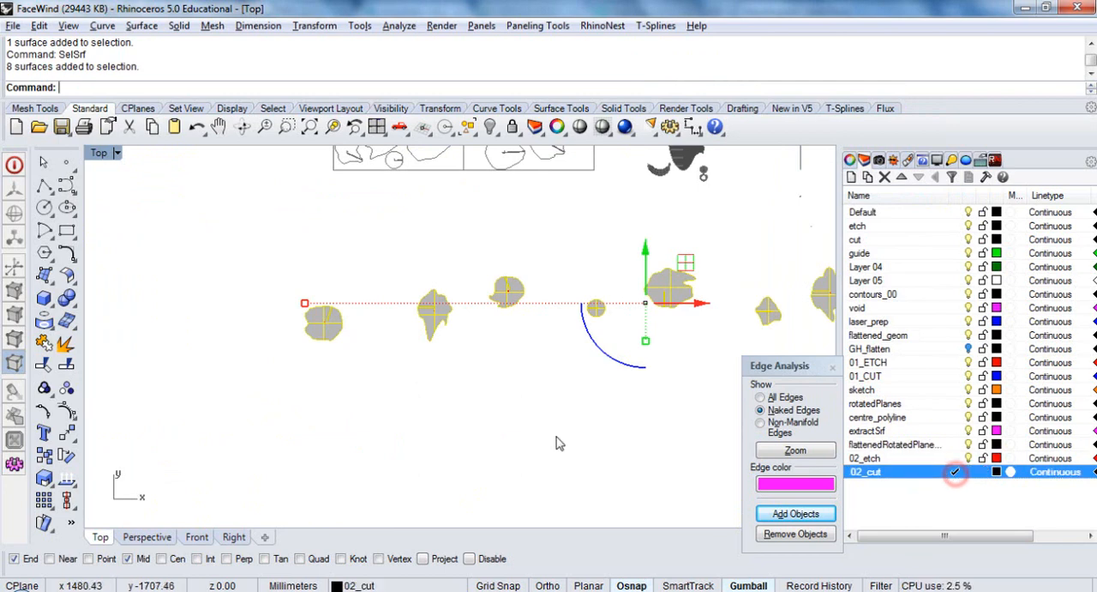
# Duplicate the borders of the selected surfaces with DupBorder and assign the resulting outlines to the 02_cut layer
pyautogui.scroll(-3, 549, 403)
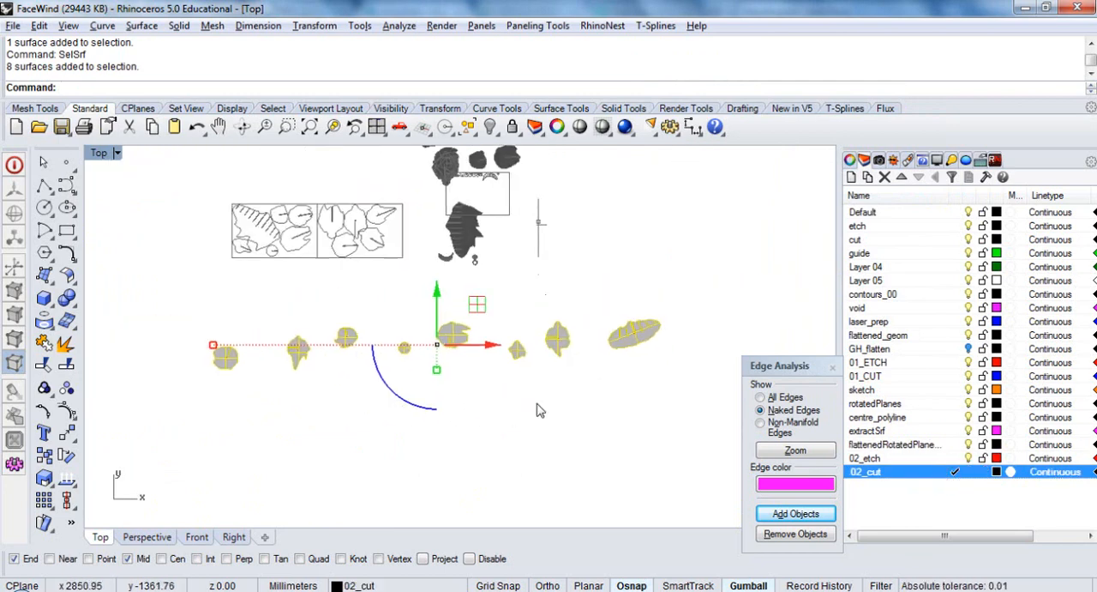
pyautogui.press('Return')
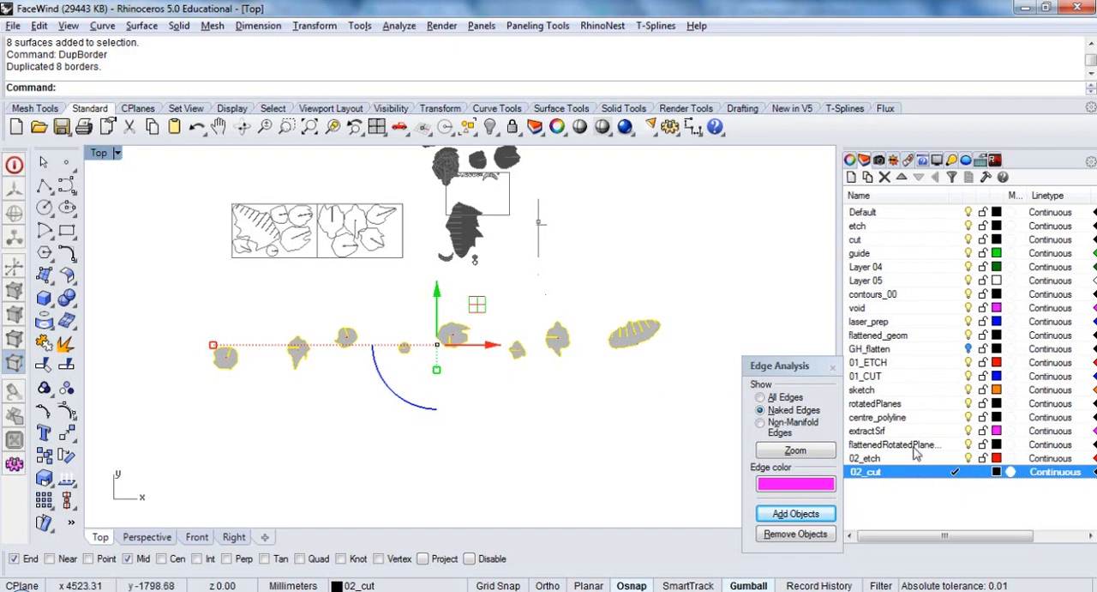
pyautogui.rightClick(883, 476)
pyautogui.click(1016, 400)
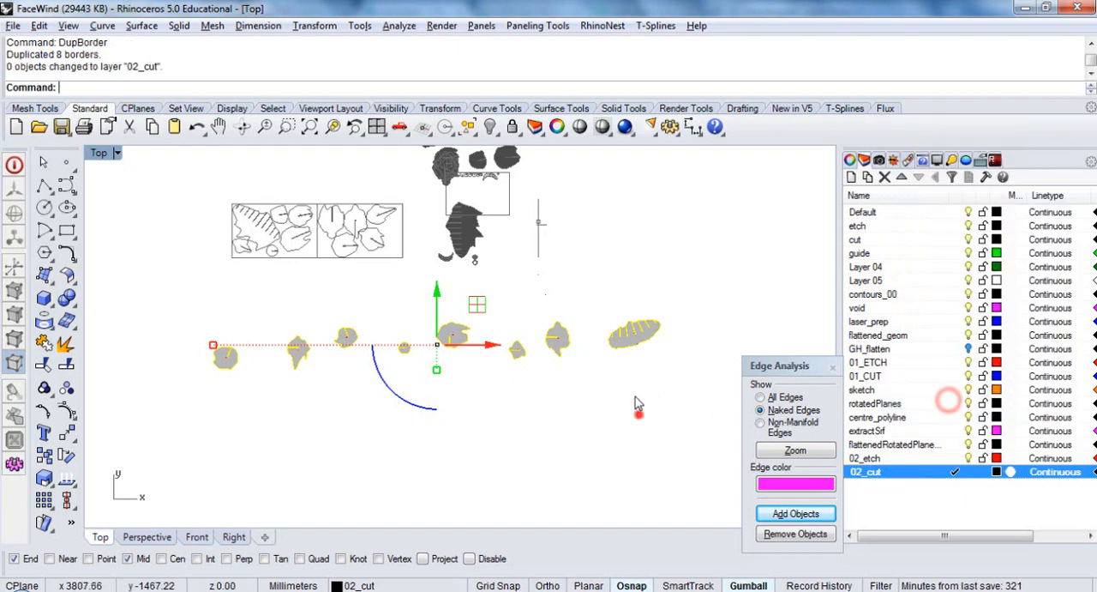
# Select the flattened surfaces with SelSrf and delete them, keeping only the outlines and label curves
pyautogui.scroll(5, 638, 337)
pyautogui.click(639, 337)
pyautogui.scroll(-5, 617, 360)
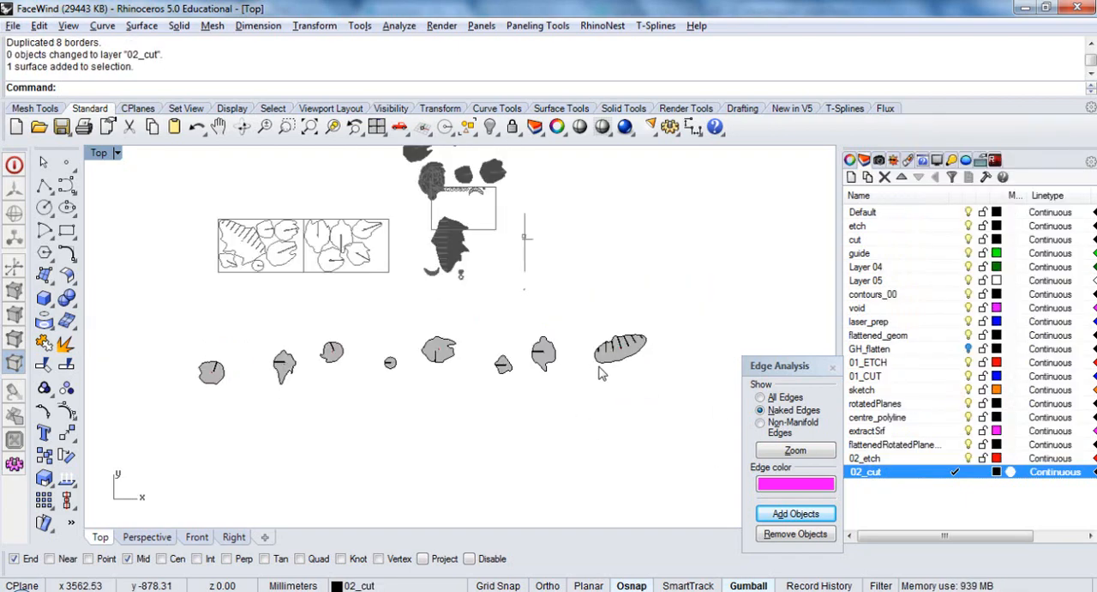
pyautogui.write('SelSrf')
pyautogui.press('Return')
pyautogui.press('Delete')
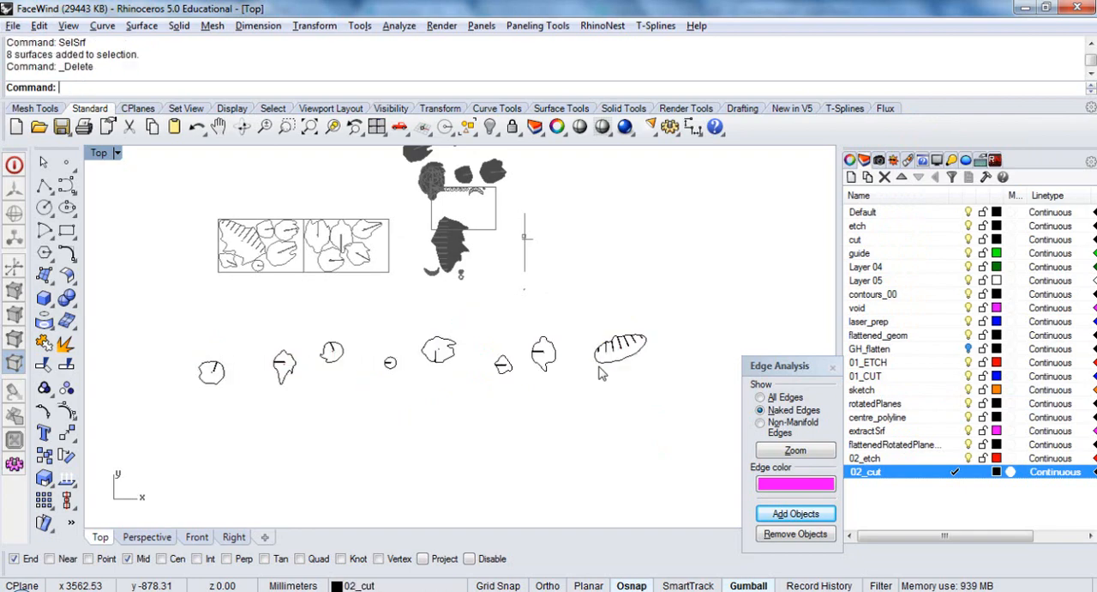
pyautogui.scroll(8, 640, 343)
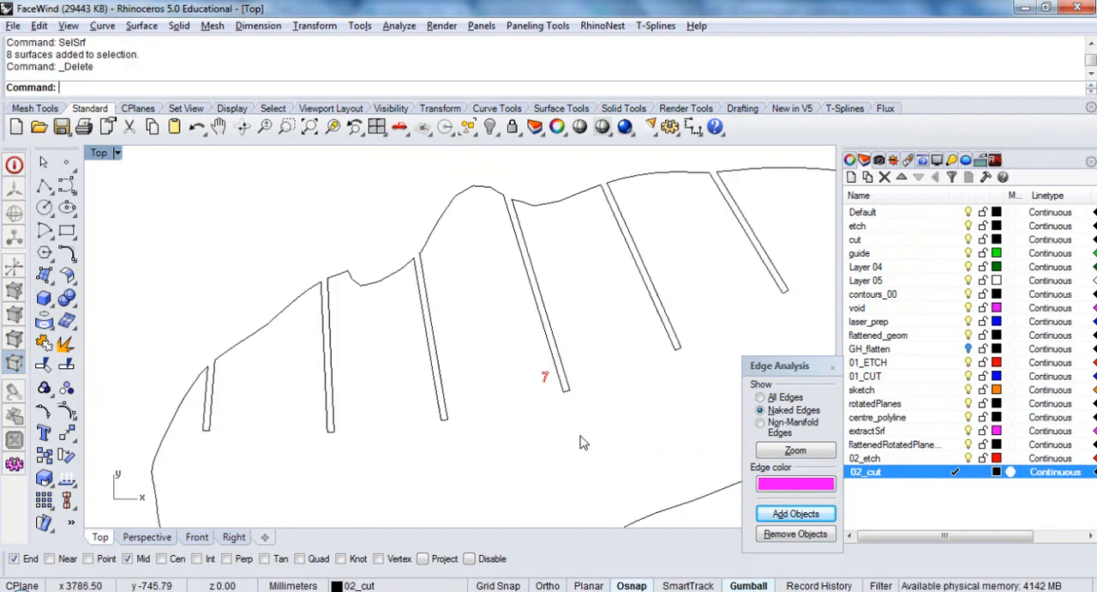
# Group each part's outline with its number label, working along the row from the multi-slotted plate to part 0
pyautogui.moveTo(580, 433); pyautogui.dragTo(419, 268)
pyautogui.hotkey('ctrl', 'g')
pyautogui.scroll(-10, 618, 259)
pyautogui.hotkey('ctrl', 'g')
pyautogui.moveTo(348, 370); pyautogui.dragTo(460, 384, button='right')
pyautogui.moveTo(459, 387); pyautogui.dragTo(426, 294)
pyautogui.rightClick(426, 294)
pyautogui.moveTo(333, 332); pyautogui.dragTo(458, 355, button='right')
pyautogui.moveTo(442, 385); pyautogui.dragTo(406, 290)
pyautogui.rightClick(406, 289)
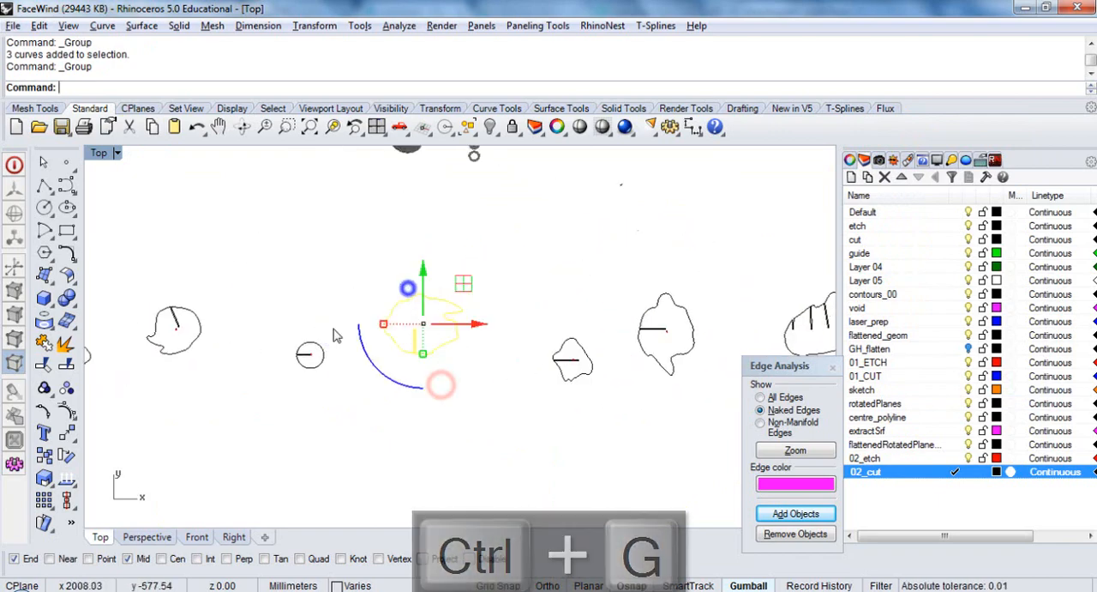
pyautogui.moveTo(332, 330); pyautogui.dragTo(530, 340, button='right')
pyautogui.moveTo(529, 389); pyautogui.dragTo(478, 323)
pyautogui.rightClick(478, 322)
pyautogui.moveTo(368, 402); pyautogui.dragTo(475, 400, button='right')
pyautogui.moveTo(512, 398); pyautogui.dragTo(342, 396)
pyautogui.rightClick(438, 293)
pyautogui.rightClick(343, 396)
pyautogui.moveTo(277, 405); pyautogui.dragTo(485, 385, button='right')
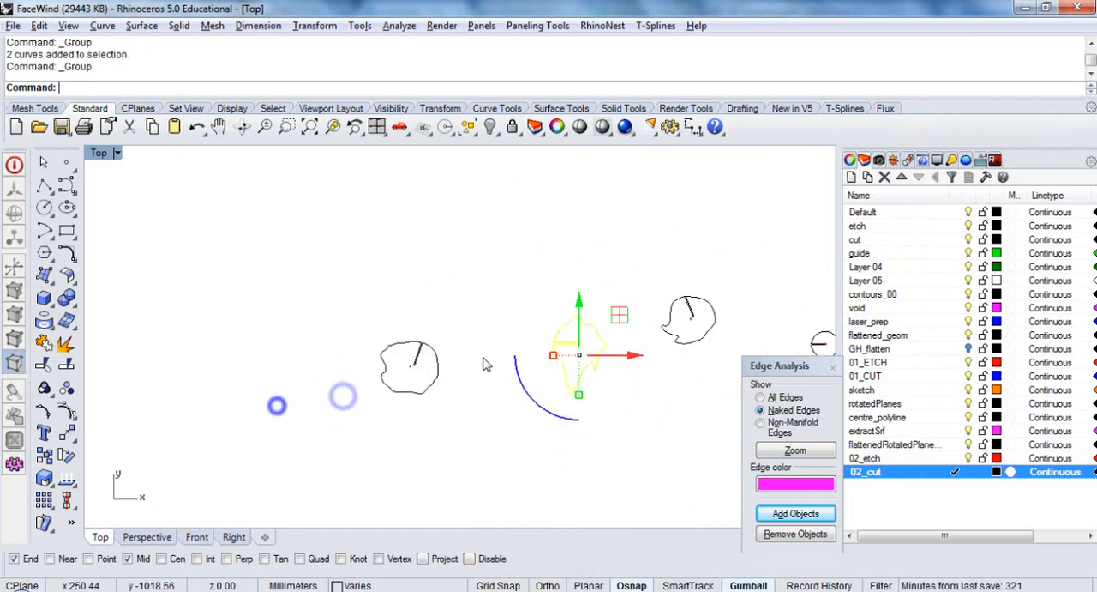
pyautogui.moveTo(476, 297); pyautogui.dragTo(382, 412)
pyautogui.rightClick(382, 412)
pyautogui.scroll(-8, 302, 378)
pyautogui.scroll(2, 326, 377)
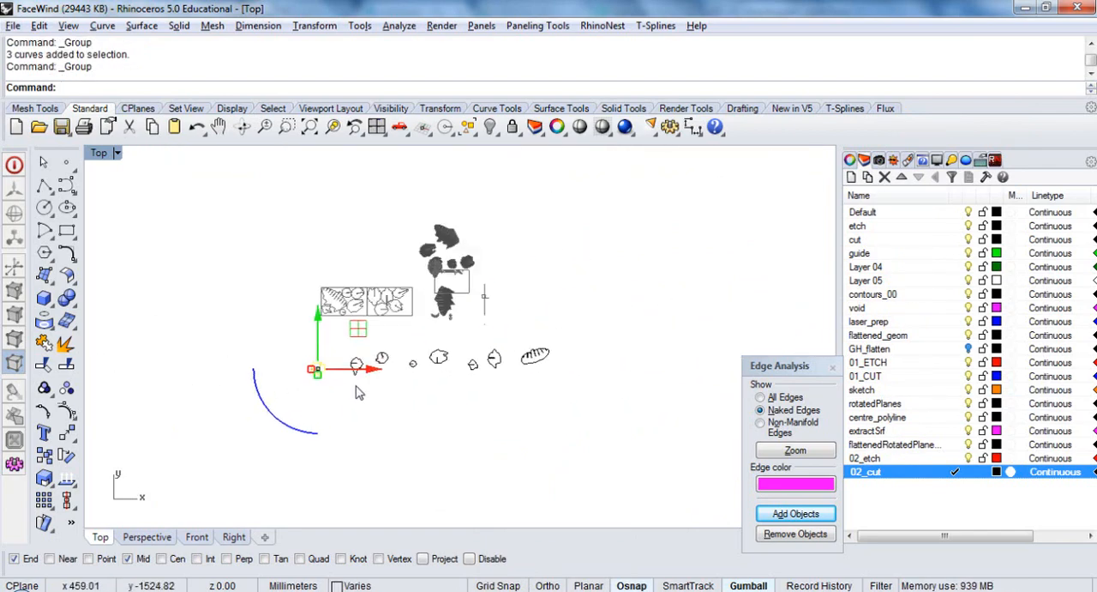
# Make the guide layer current and draw an 800 × 500 mm rectangle over the first existing sheet frame, starting at its lower-left corner
pyautogui.click(434, 337)
pyautogui.click(956, 253)
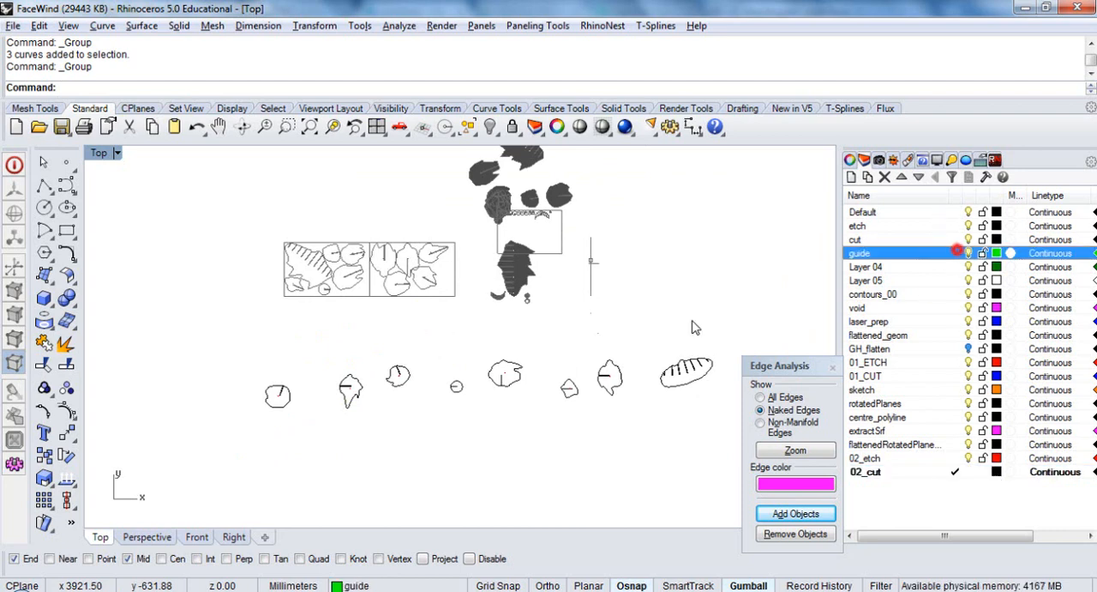
pyautogui.click(66, 230)
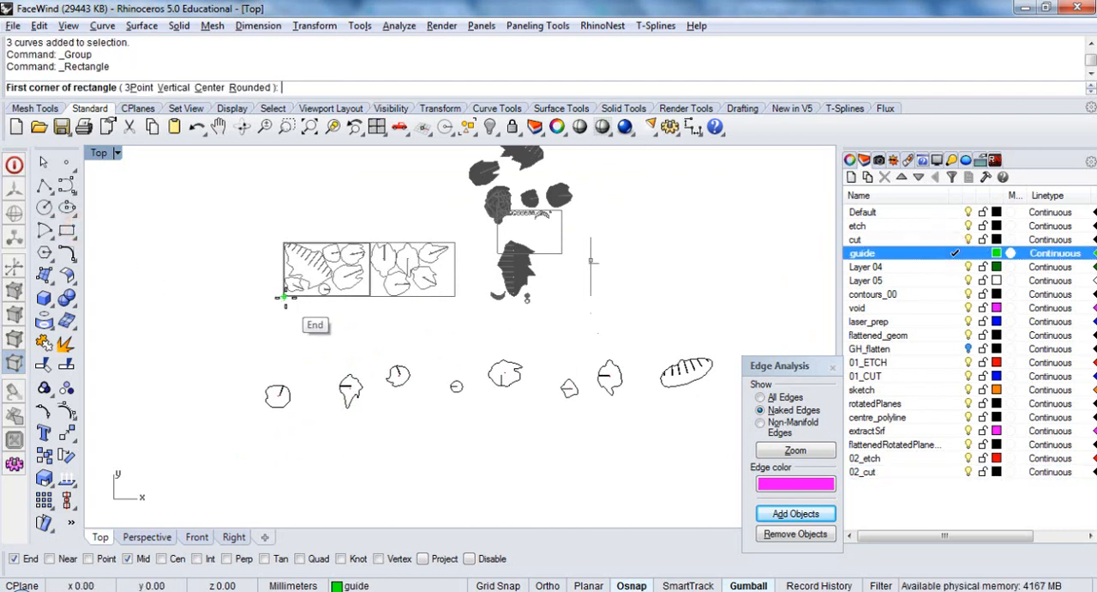
pyautogui.click(285, 295)
pyautogui.click(370, 240)
pyautogui.click(366, 249)
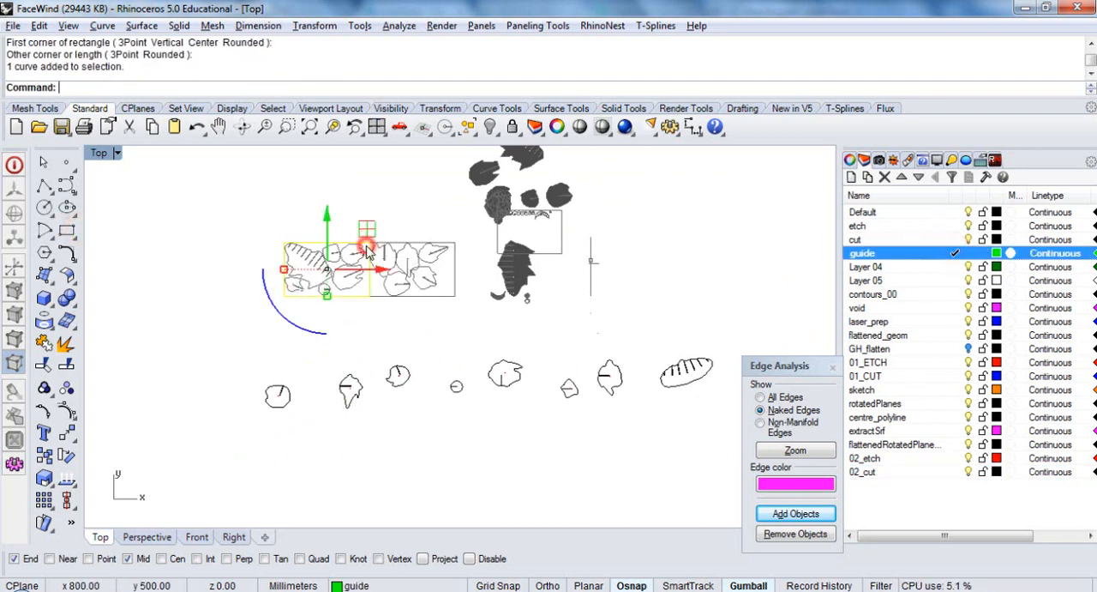
pyautogui.click(351, 164)
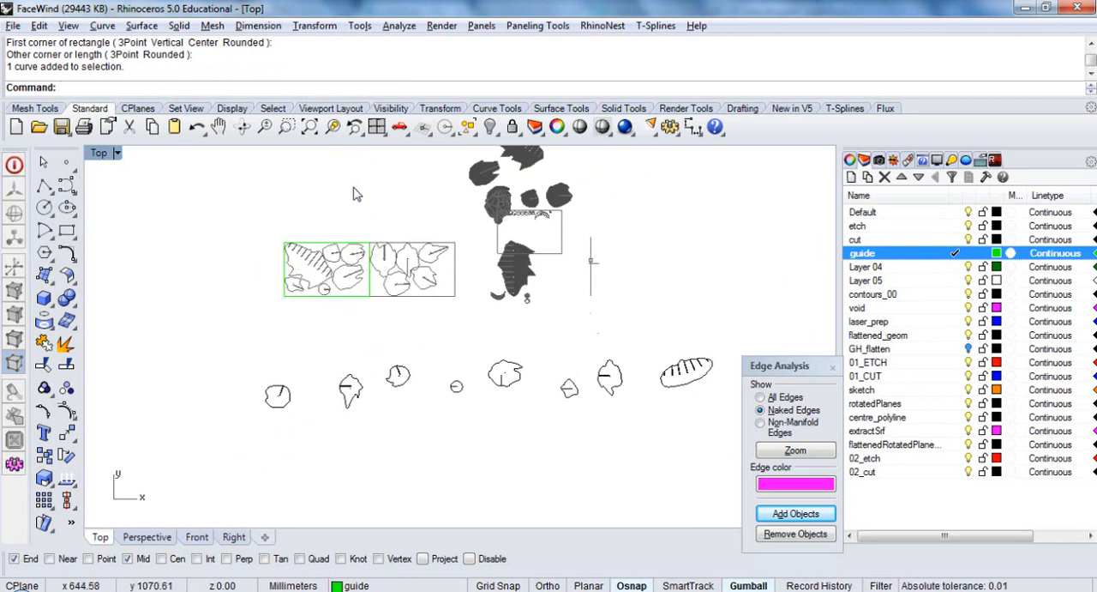
# Move the new guide rectangle straight down by about 655 mm, clear of the existing sheet layouts
pyautogui.click(347, 241)
pyautogui.moveTo(327, 214); pyautogui.dragTo(326, 284)
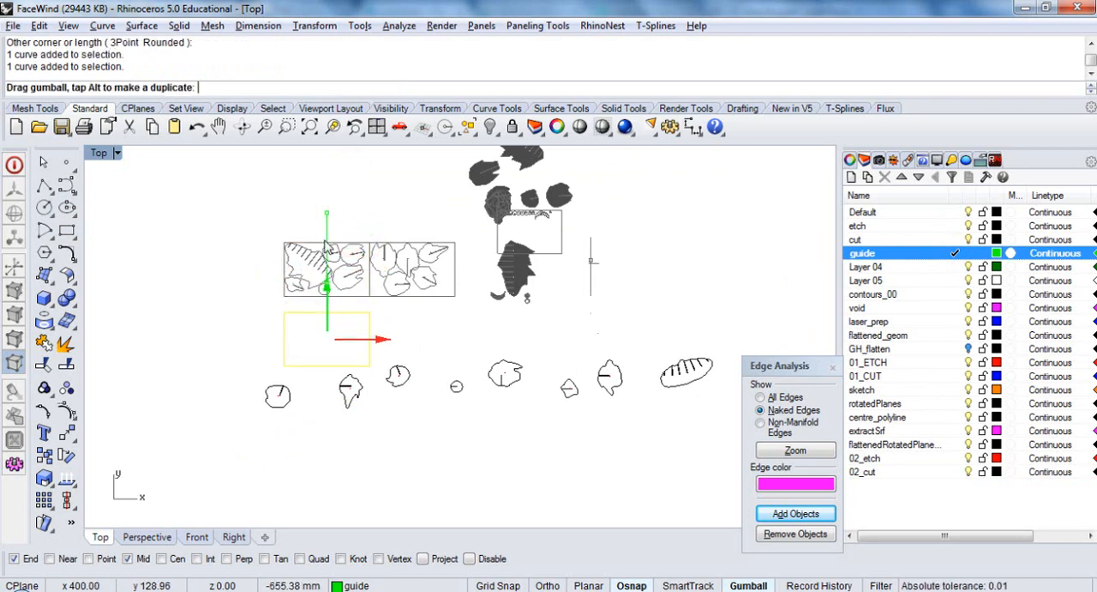
pyautogui.click(325, 202)
pyautogui.moveTo(490, 245); pyautogui.dragTo(499, 330, button='right')
# Unlock the locked objects and move all the older layouts and models 5000 mm along the Y axis
pyautogui.rightClick(511, 126)
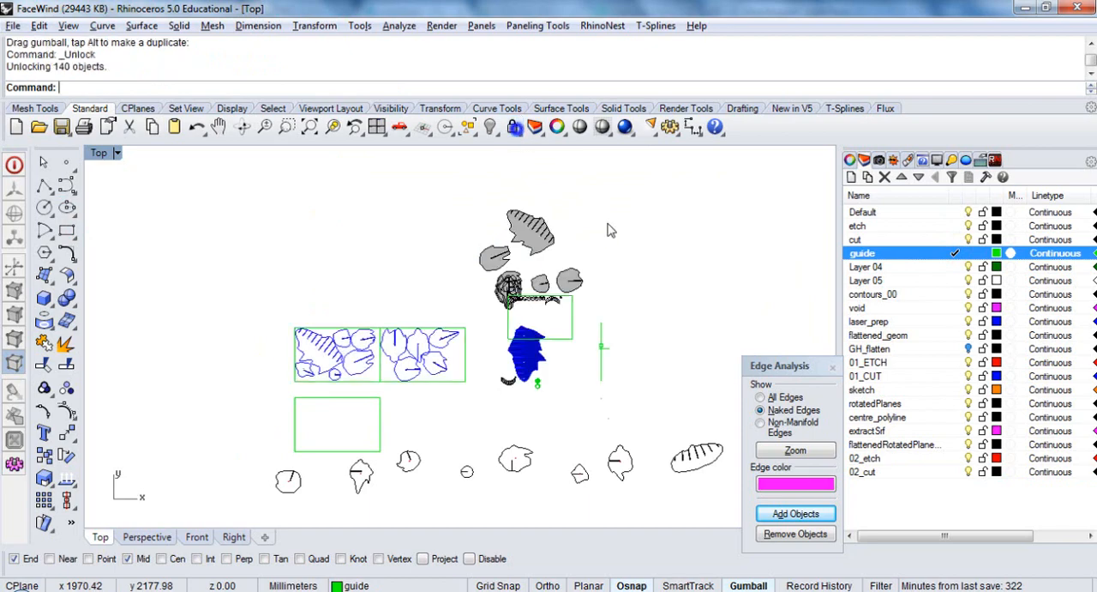
pyautogui.moveTo(674, 192); pyautogui.dragTo(196, 399)
pyautogui.click(452, 247)
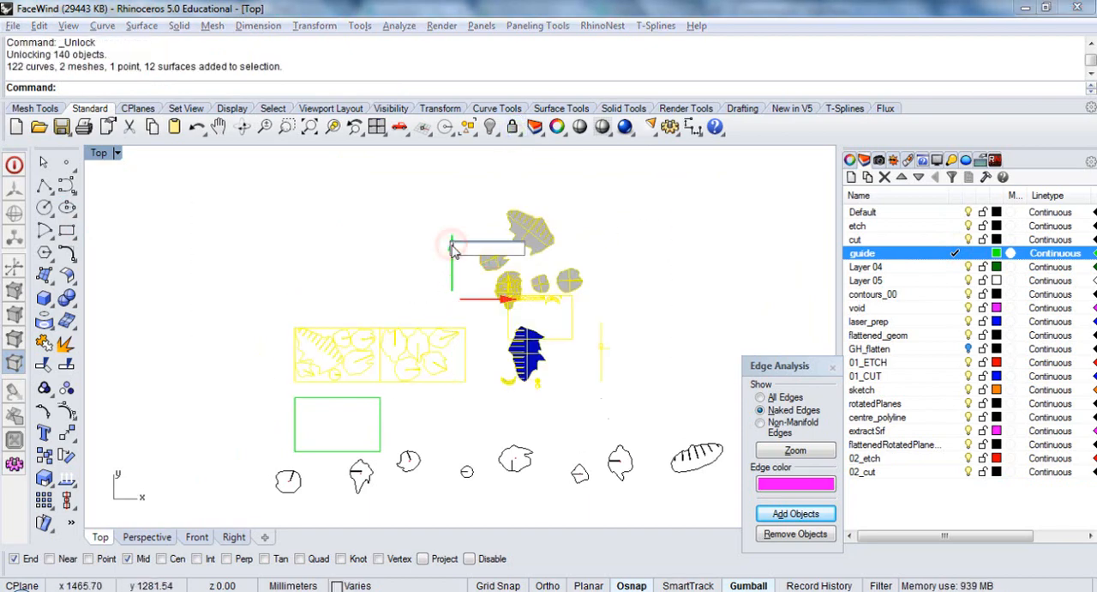
pyautogui.write('5000')
pyautogui.press('Return')
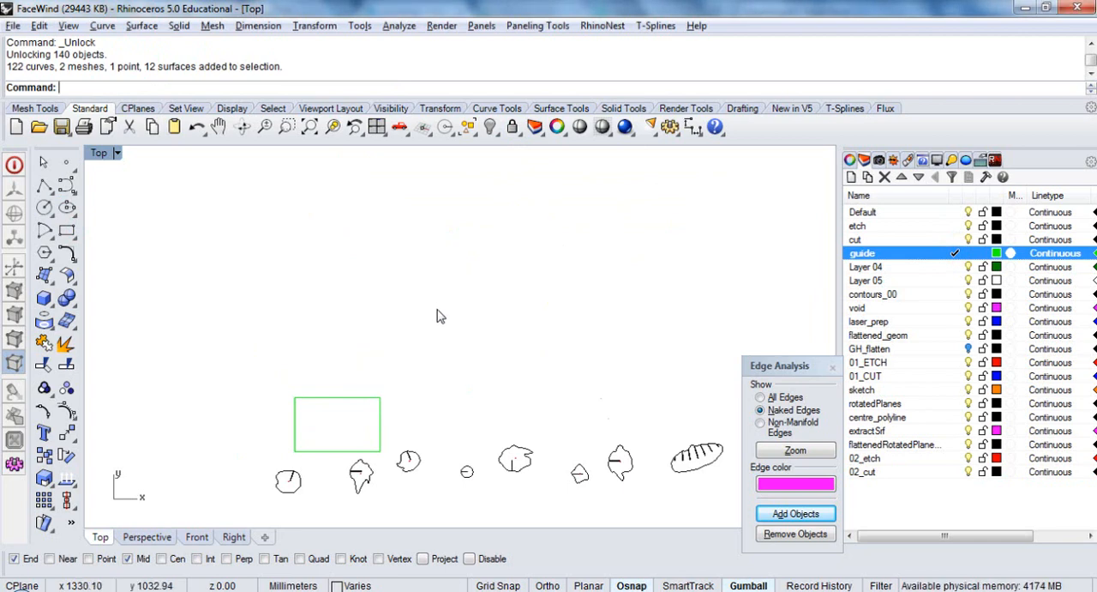
# Move the guide rectangle from its lower-left corner to the origin (0), leaving it selected
pyautogui.click(375, 412)
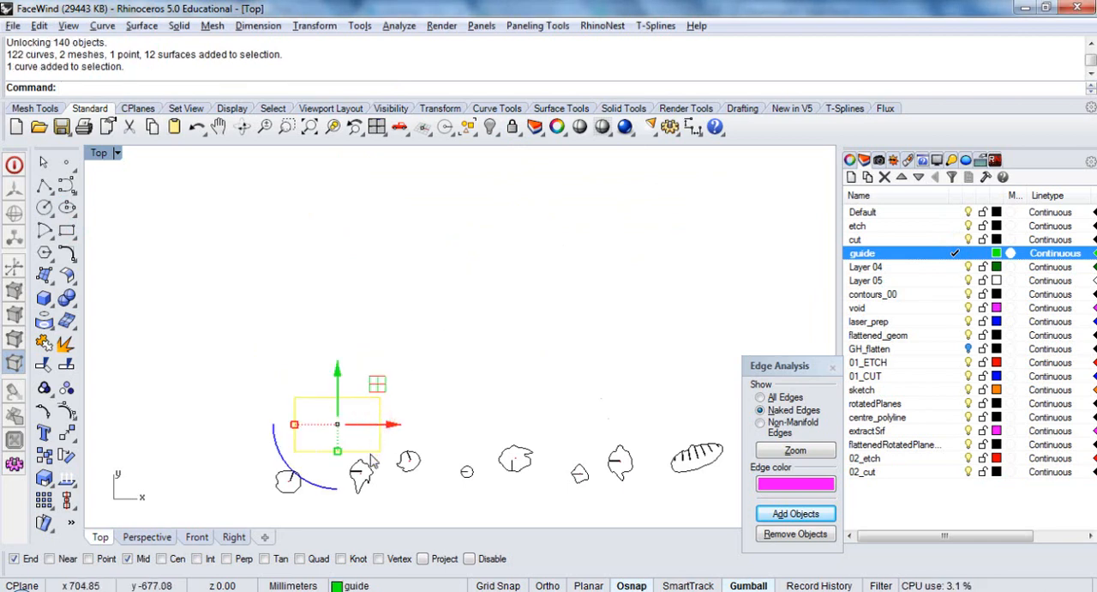
pyautogui.write('M')
pyautogui.press('Return')
pyautogui.click(296, 453)
pyautogui.write('0')
pyautogui.press('Return')
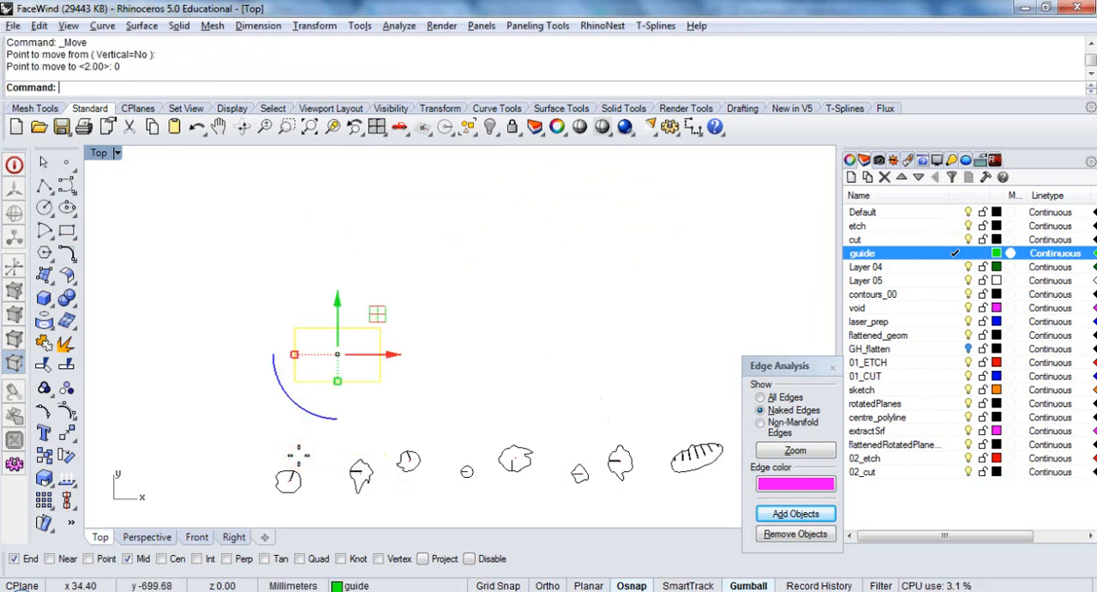
pyautogui.scroll(2, 287, 365)
pyautogui.click(302, 352)
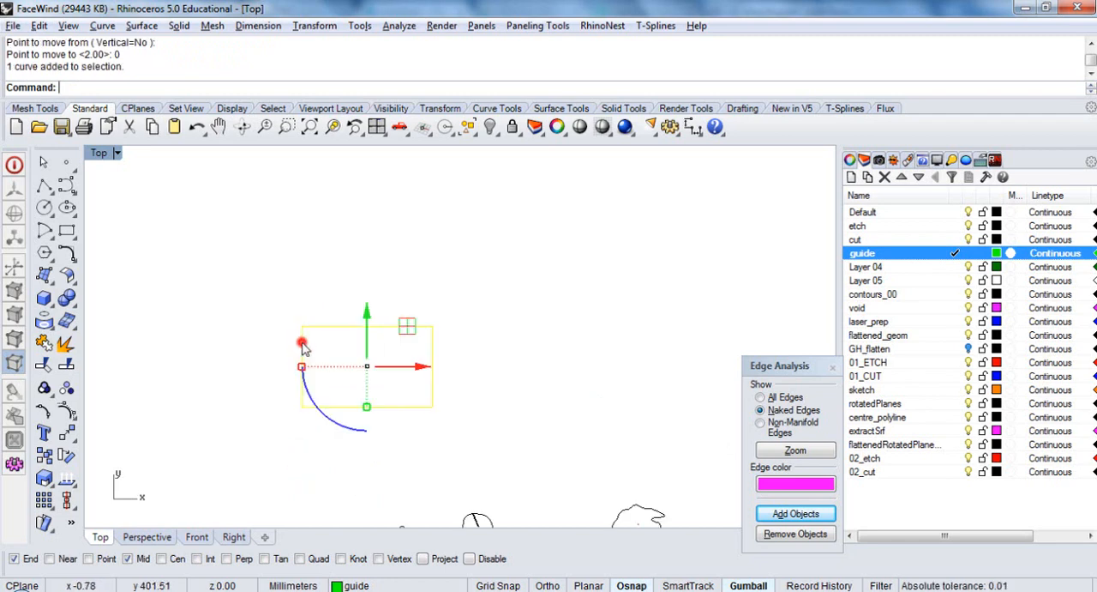
# Move the guide rectangle down 500 mm, from its upper-left corner to its lower-left corner
pyautogui.write('M')
pyautogui.press('Return')
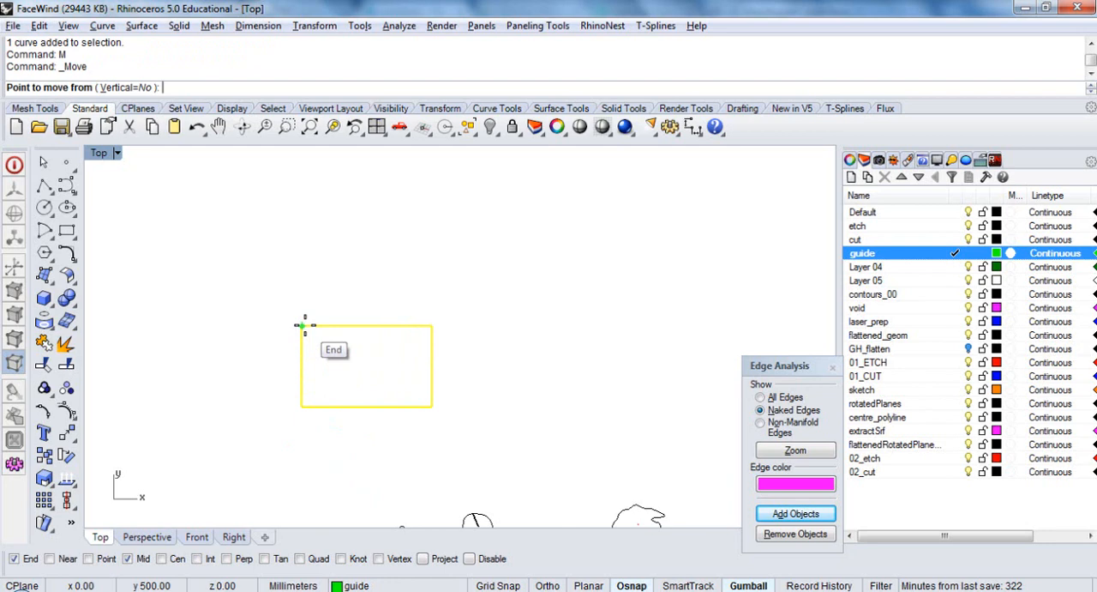
pyautogui.click(304, 326)
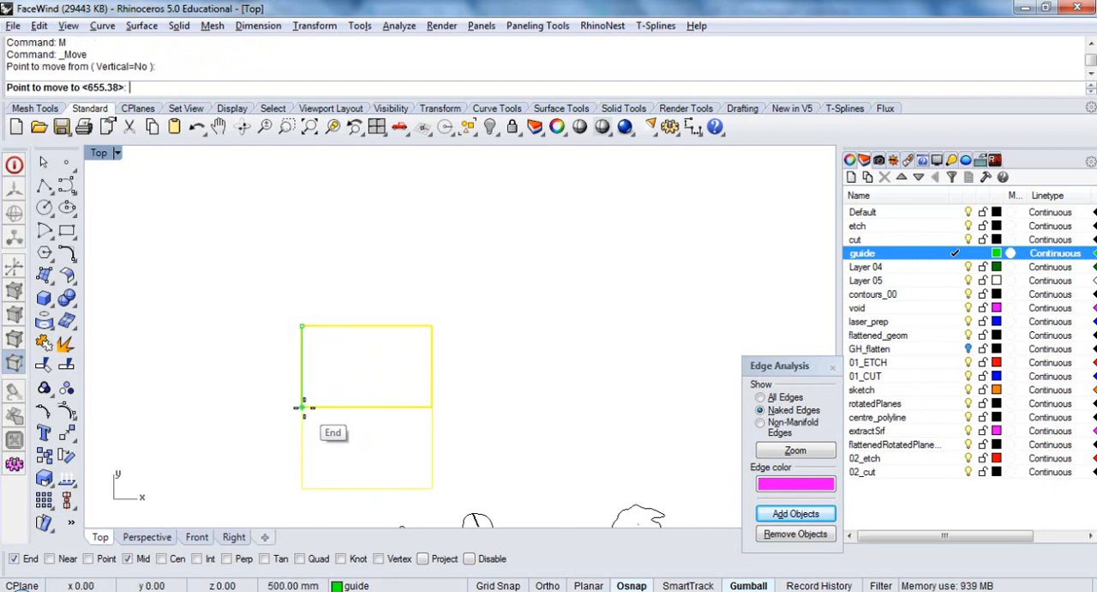
pyautogui.click(301, 408)
pyautogui.moveTo(311, 409); pyautogui.dragTo(309, 271, button='right')
pyautogui.click(276, 271)
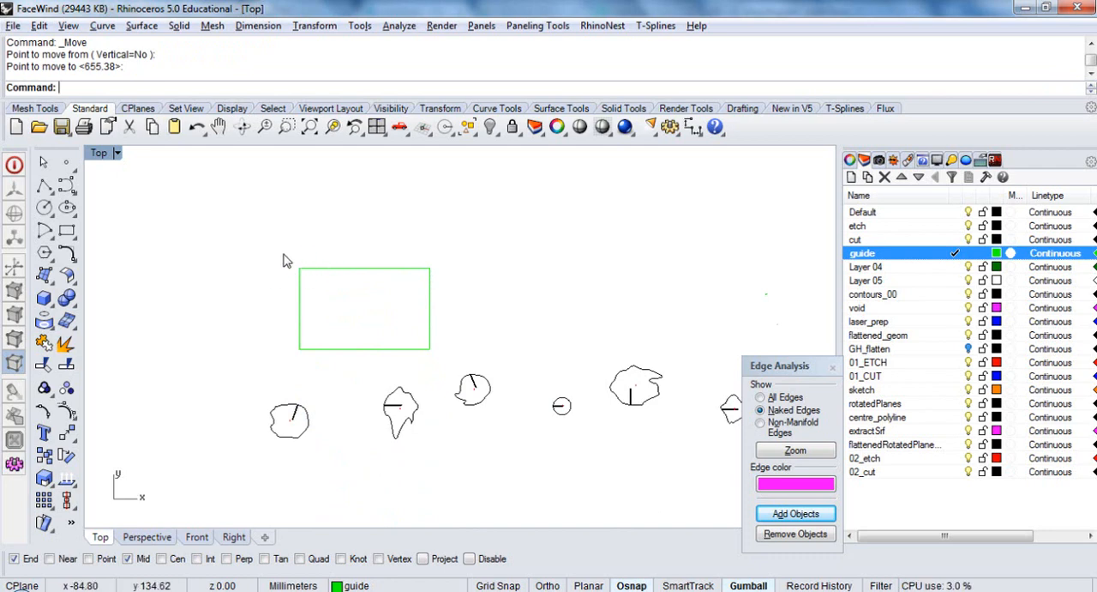
# Move the guide rectangle from its upper-left corner to the origin (0)
pyautogui.moveTo(363, 404); pyautogui.dragTo(311, 330, button='right')
pyautogui.scroll(4, 245, 188)
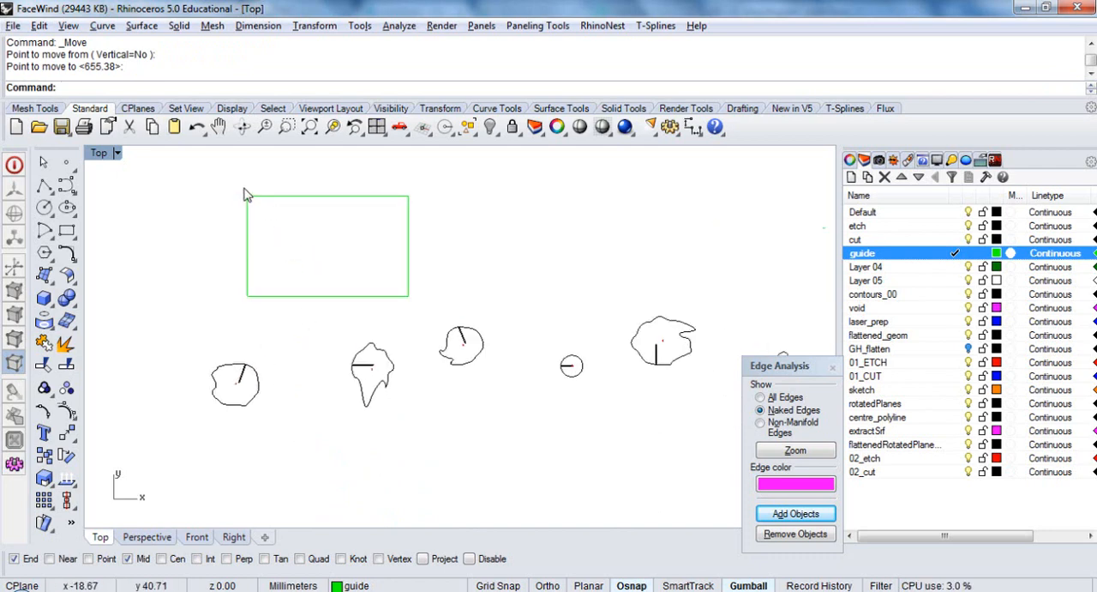
pyautogui.rightClick(262, 220)
pyautogui.click(248, 198)
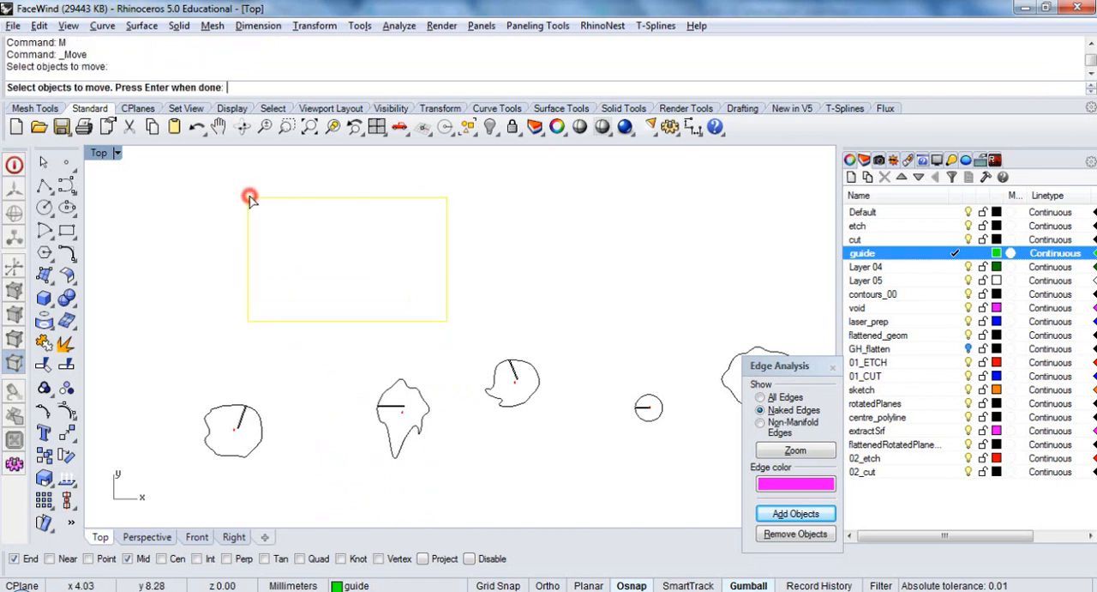
pyautogui.rightClick(250, 195)
pyautogui.click(248, 197)
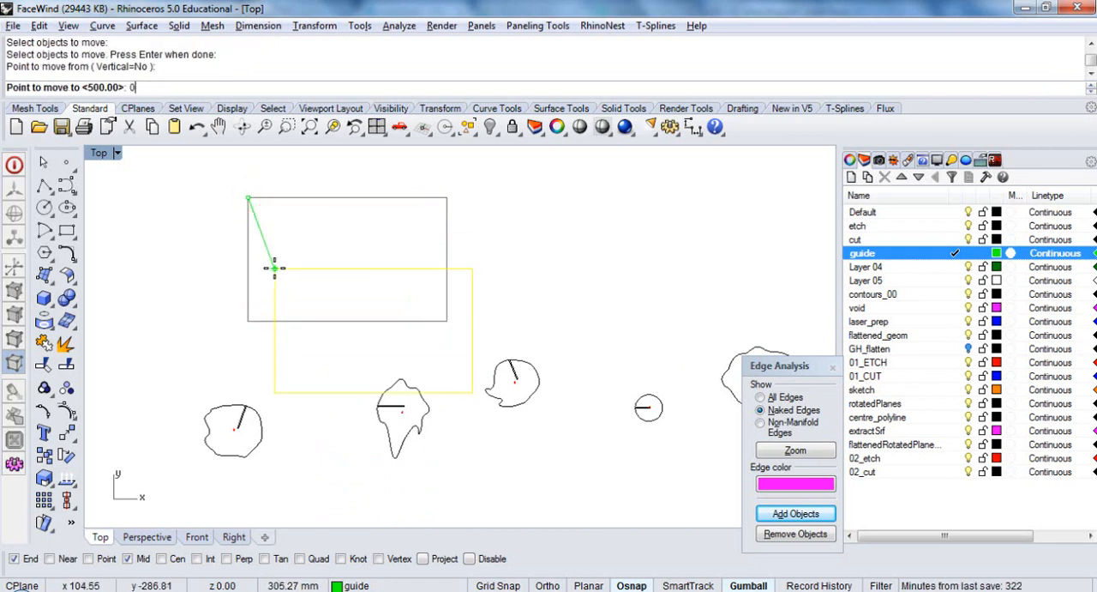
pyautogui.write('0')
pyautogui.press('Return')
# Move the first single-slot slice into the upper-left corner of the guide sheet and lock the guide rectangle
pyautogui.moveTo(285, 406); pyautogui.dragTo(319, 355, button='right')
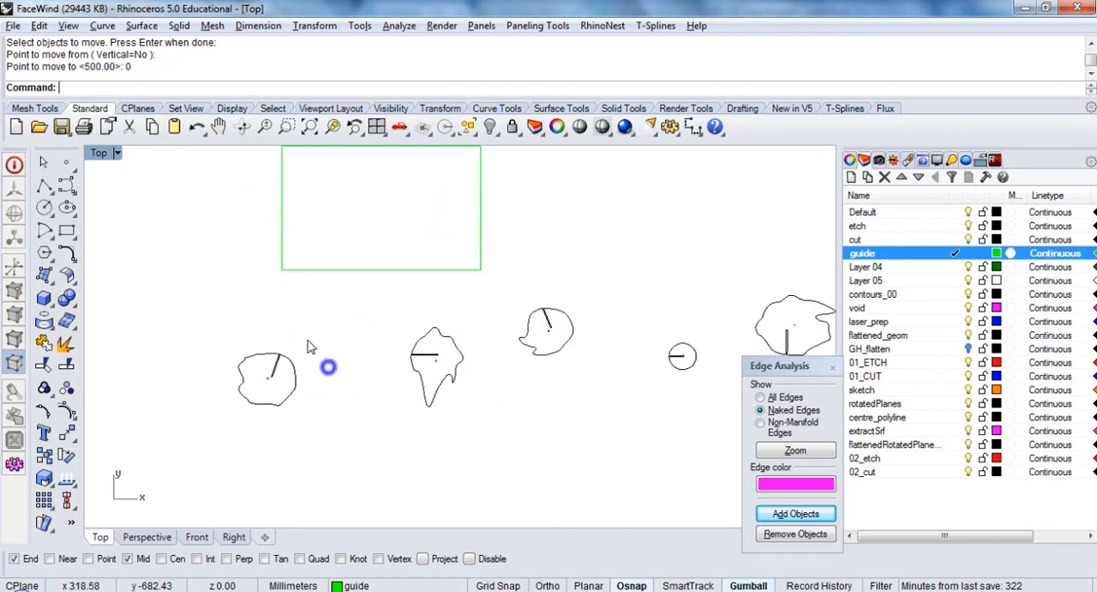
pyautogui.click(292, 367)
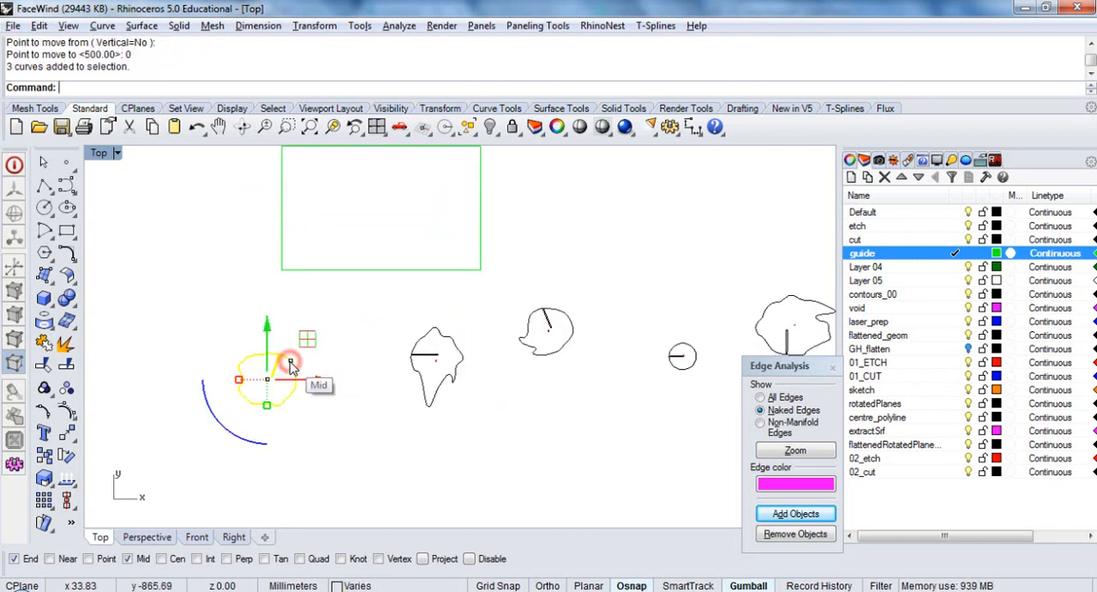
pyautogui.moveTo(291, 362); pyautogui.dragTo(337, 162)
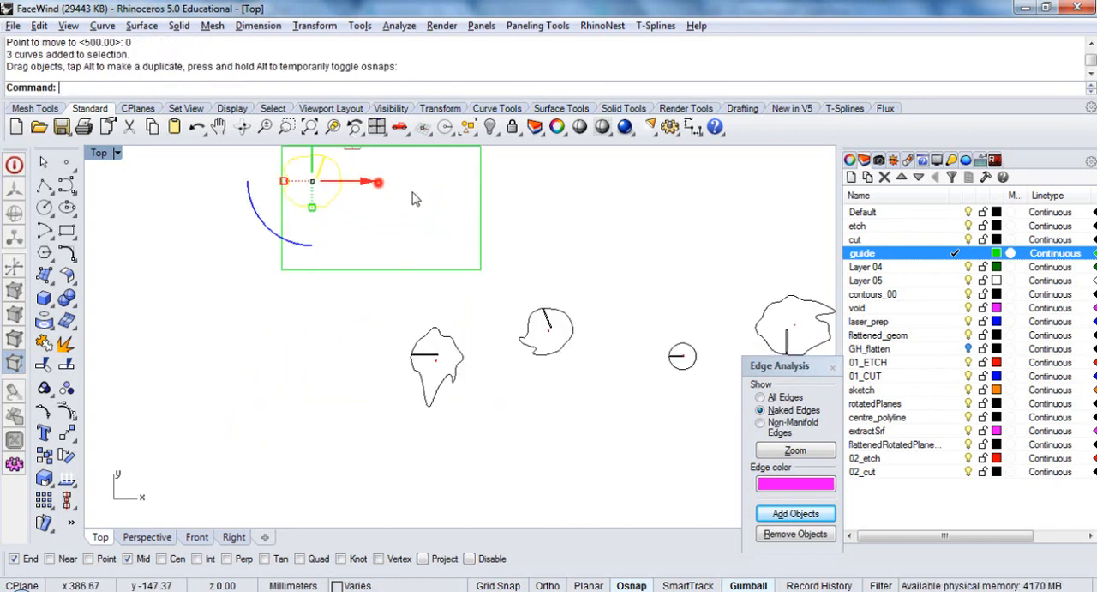
pyautogui.click(481, 196)
pyautogui.click(527, 127)
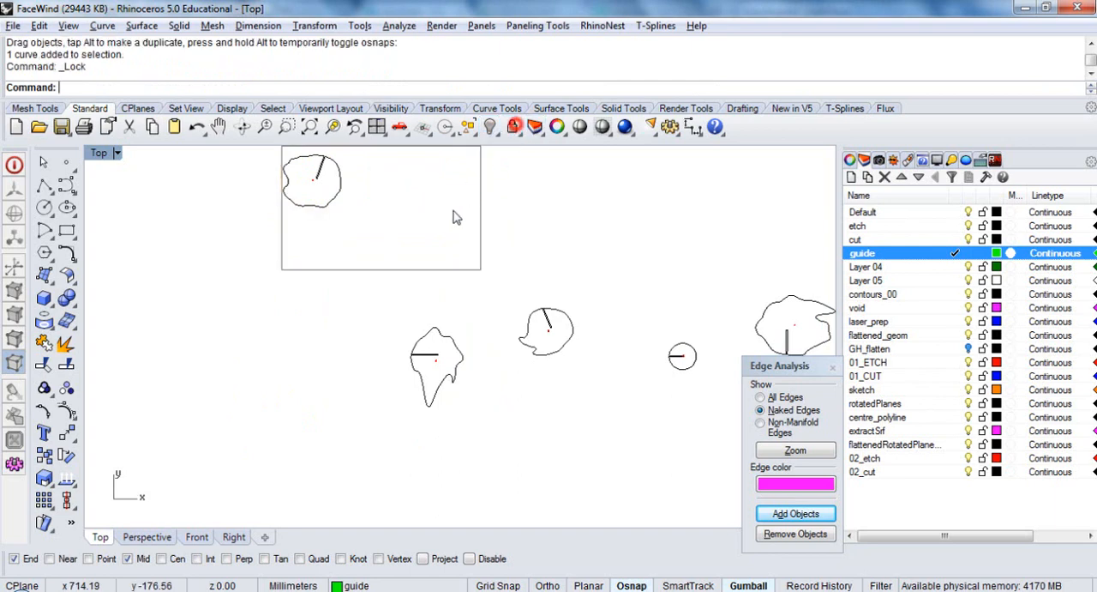
# Place the pointed and round slices along the sheet's upper edge, the large notched slice at its lower right, and the small disc just below
pyautogui.moveTo(505, 149); pyautogui.dragTo(443, 218, button='right')
pyautogui.moveTo(395, 415); pyautogui.dragTo(330, 244)
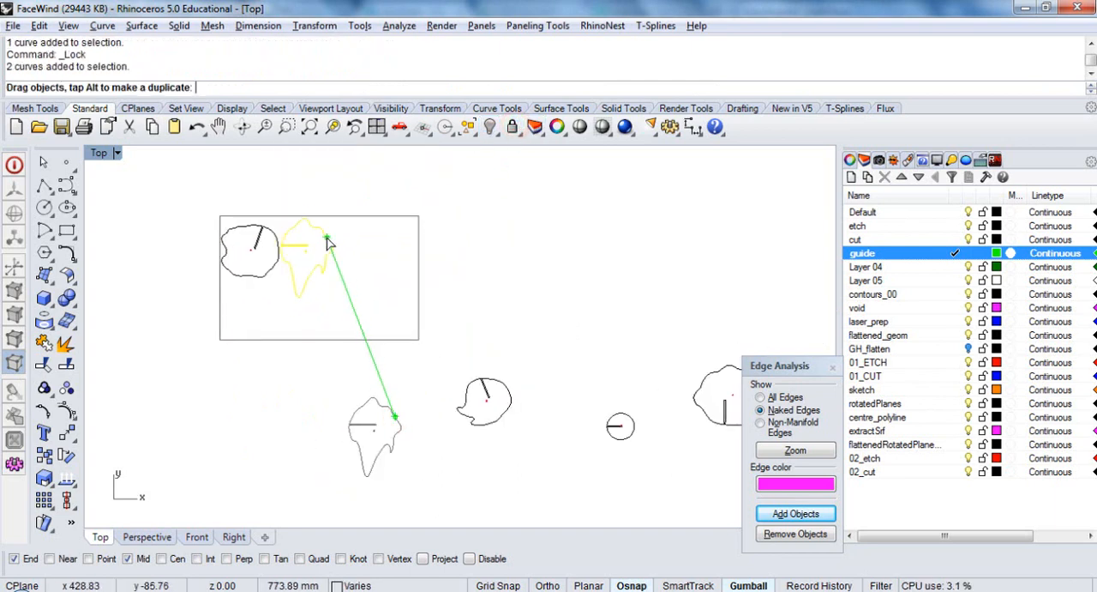
pyautogui.moveTo(504, 394); pyautogui.dragTo(380, 243)
pyautogui.moveTo(626, 420); pyautogui.dragTo(402, 376)
pyautogui.moveTo(639, 402); pyautogui.dragTo(521, 387, button='right')
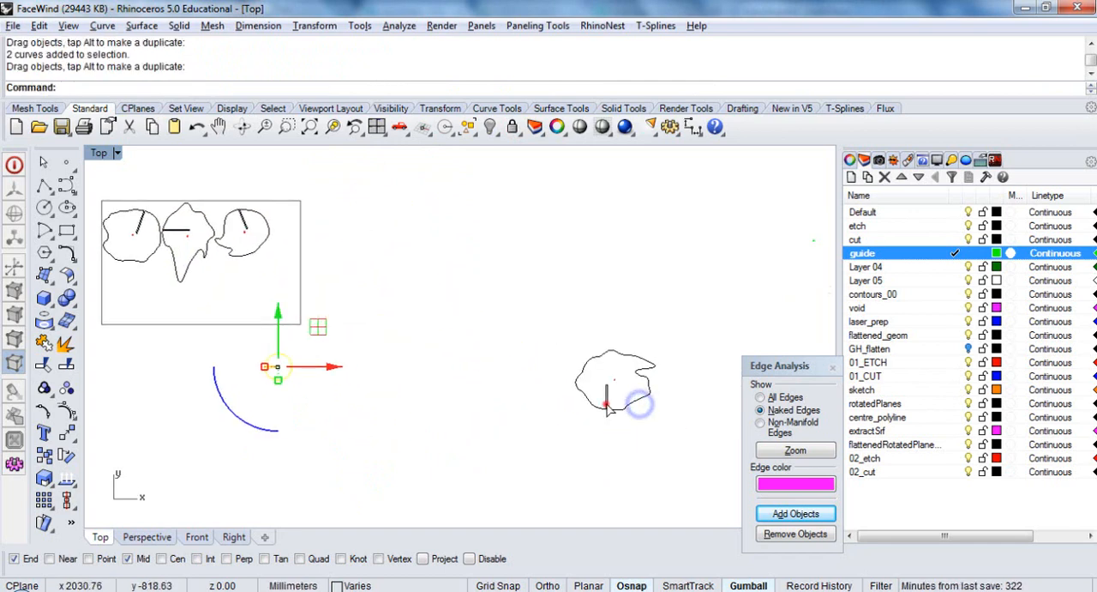
pyautogui.moveTo(606, 404); pyautogui.dragTo(288, 318)
pyautogui.click(430, 329)
# Select the three remaining far-off slices and move them along X until they lie just below the sheet
pyautogui.scroll(-10, 508, 328)
pyautogui.moveTo(580, 344); pyautogui.dragTo(473, 331, button='right')
pyautogui.moveTo(635, 379); pyautogui.dragTo(470, 301)
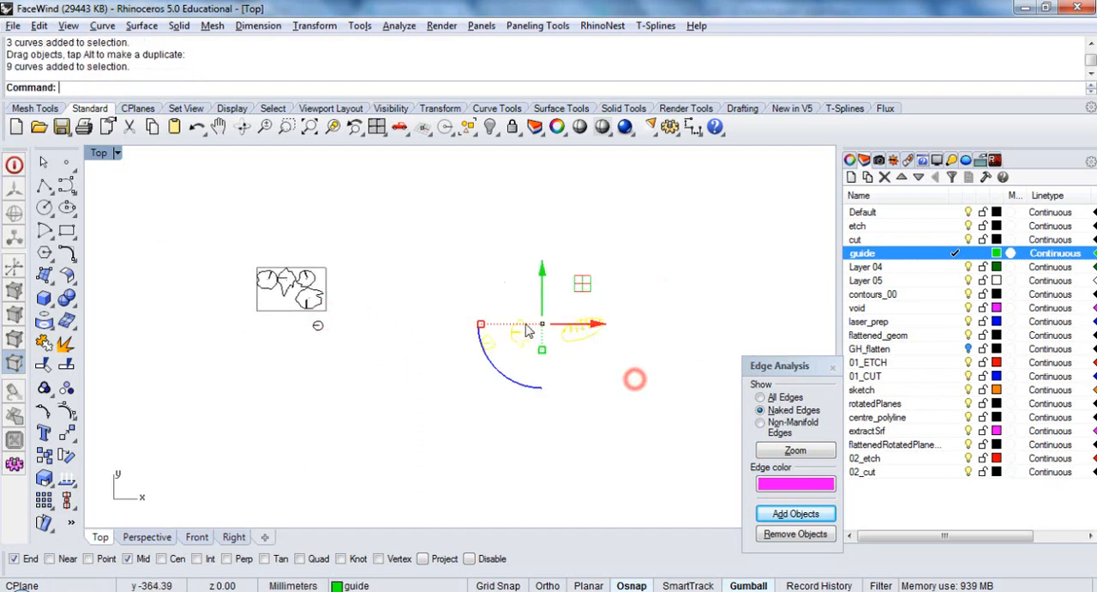
pyautogui.moveTo(596, 324); pyautogui.dragTo(341, 324)
pyautogui.scroll(10, 296, 318)
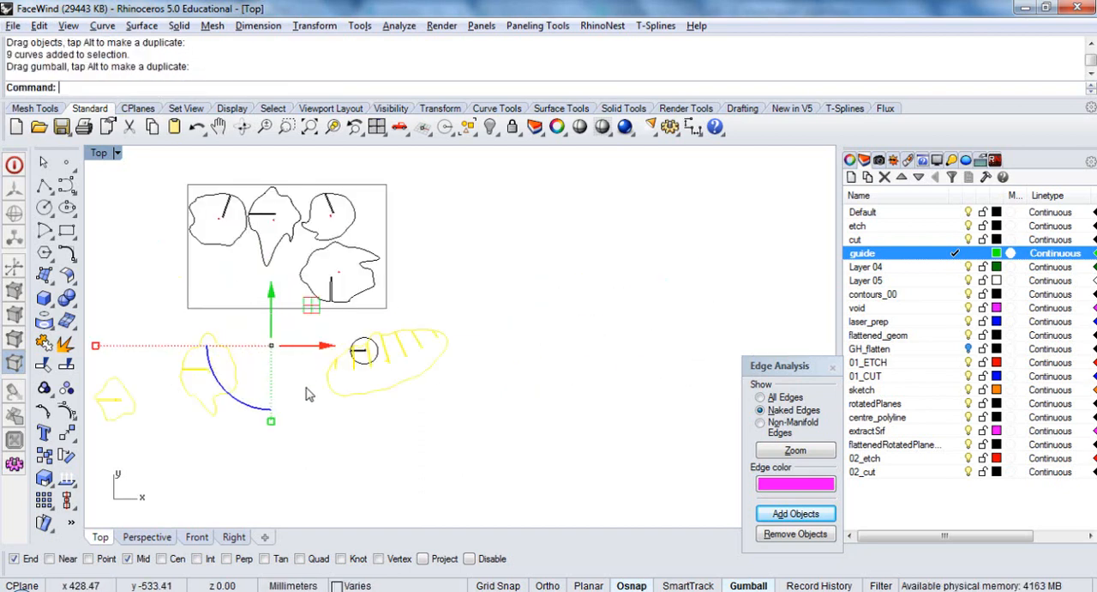
pyautogui.click(312, 416)
# Move the long multi-slot slice into the sheet's lower-left area and rotate it until it lies horizontally
pyautogui.moveTo(334, 393); pyautogui.dragTo(407, 434, button='right')
pyautogui.moveTo(438, 428); pyautogui.dragTo(236, 325)
pyautogui.scroll(4, 257, 318)
pyautogui.moveTo(257, 370); pyautogui.dragTo(265, 391)
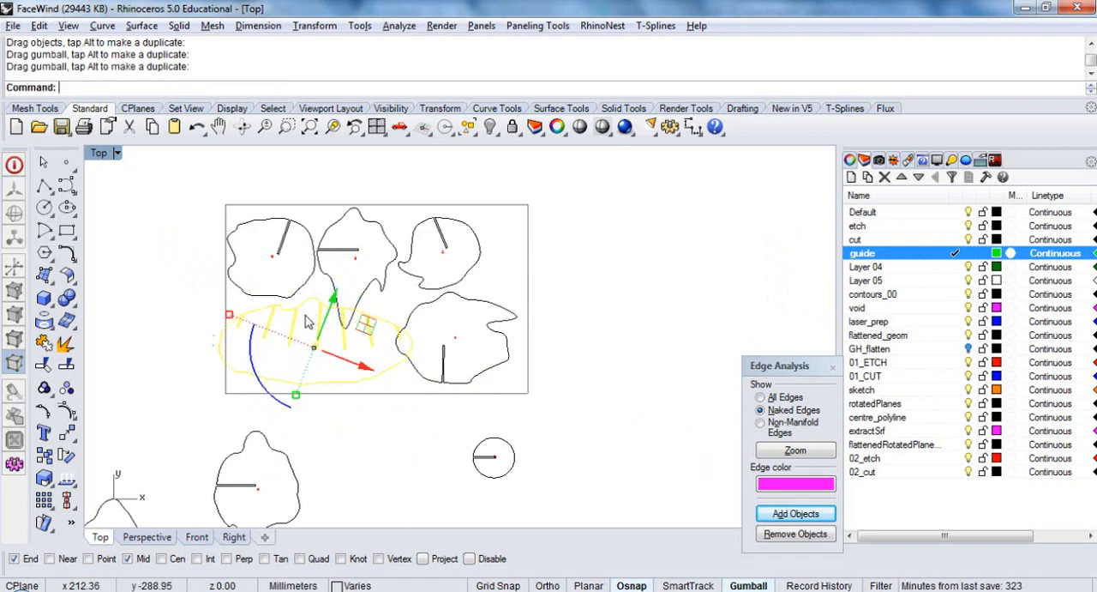
pyautogui.scroll(3, 309, 321)
pyautogui.moveTo(363, 386); pyautogui.dragTo(379, 395)
# Rotate the large notched slice upright at the sheet's right edge and shift the round slice above it into the upper-right corner
pyautogui.click(561, 416)
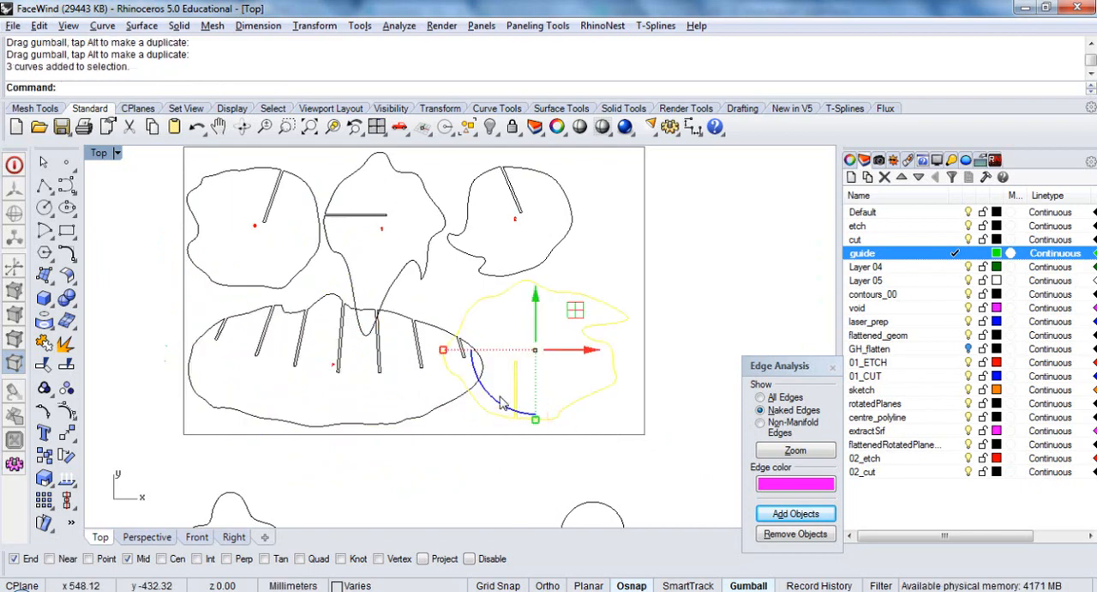
pyautogui.moveTo(504, 405); pyautogui.dragTo(526, 353)
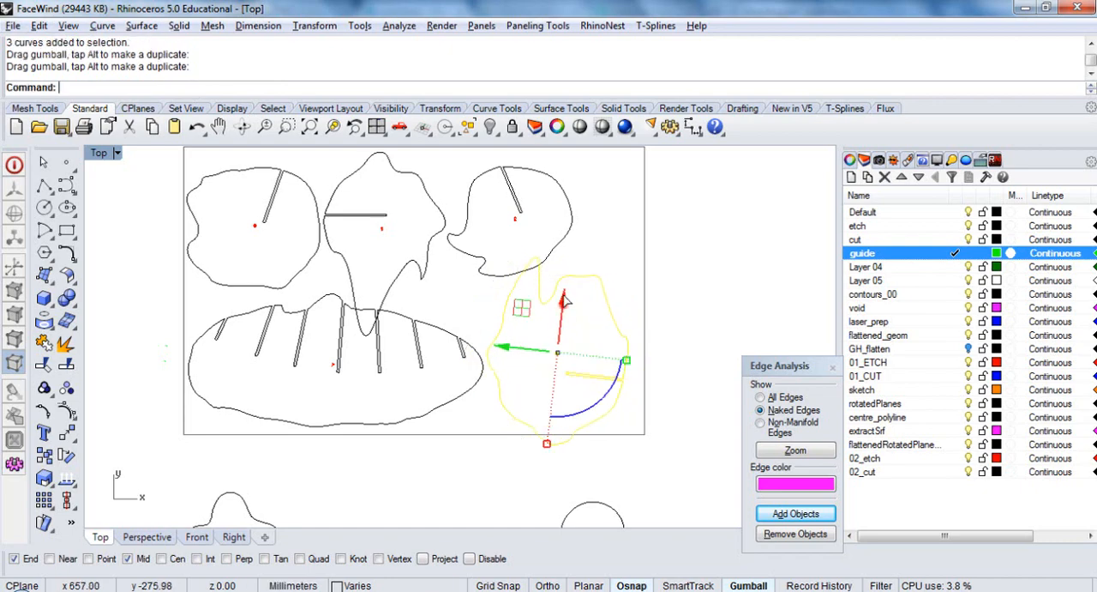
pyautogui.moveTo(564, 300); pyautogui.dragTo(641, 219)
pyautogui.click(695, 228)
pyautogui.moveTo(674, 220); pyautogui.dragTo(672, 229, button='right')
# Rotate the pointed slice and shift it into the gap above the long multi-slot slice so the outlines no longer overlap
pyautogui.click(421, 273)
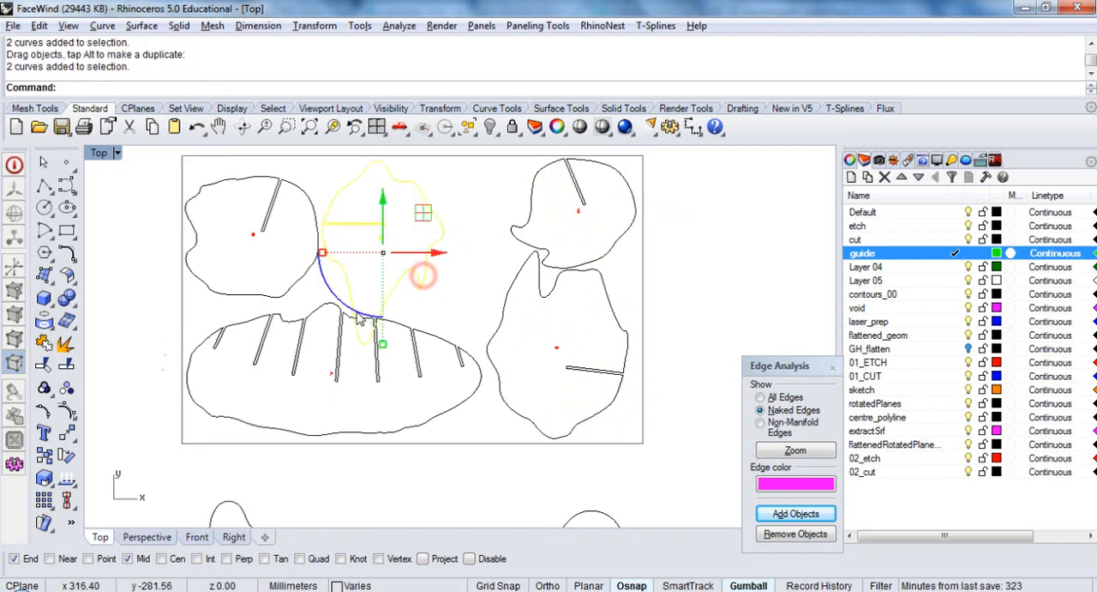
pyautogui.moveTo(356, 310); pyautogui.dragTo(419, 300)
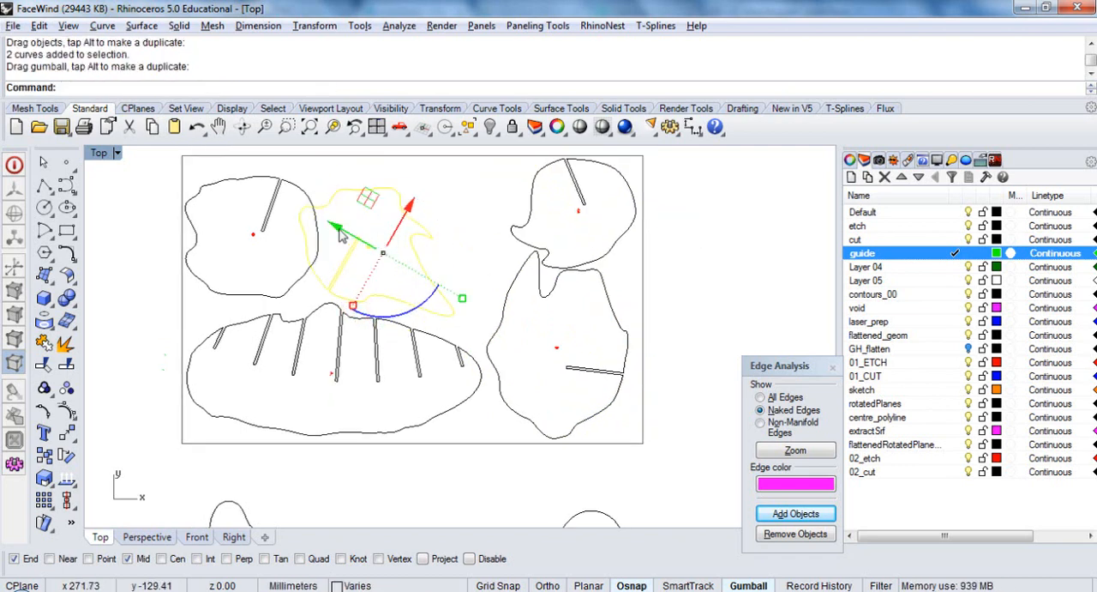
pyautogui.moveTo(340, 236); pyautogui.dragTo(366, 245)
pyautogui.moveTo(365, 259); pyautogui.dragTo(364, 259)
pyautogui.click(344, 311)
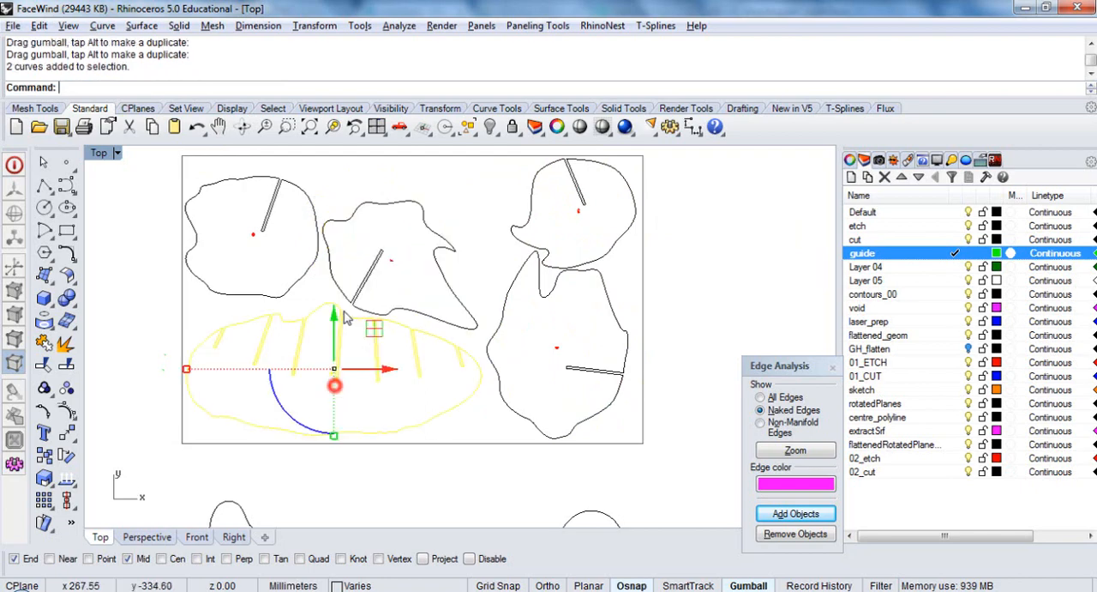
# Move the small disc into the gap at the sheet's upper edge and bring the small leftover slice beside the larger one below
pyautogui.scroll(-8, 343, 310)
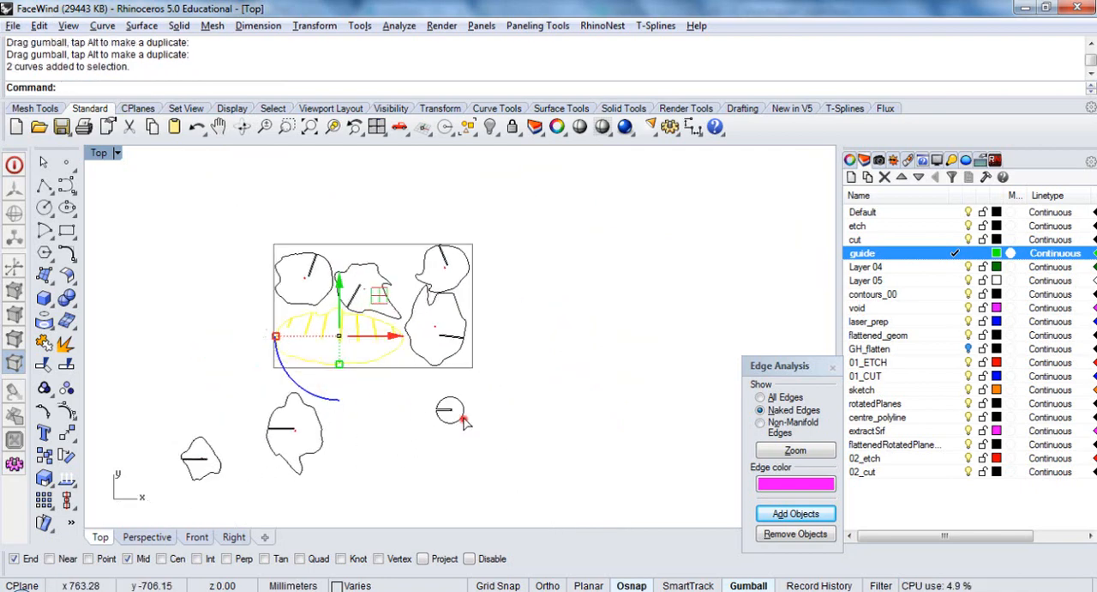
pyautogui.moveTo(463, 417); pyautogui.dragTo(412, 271)
pyautogui.click(569, 374)
pyautogui.moveTo(497, 363); pyautogui.dragTo(439, 360, button='right')
pyautogui.moveTo(158, 461); pyautogui.dragTo(302, 417)
pyautogui.click(433, 426)
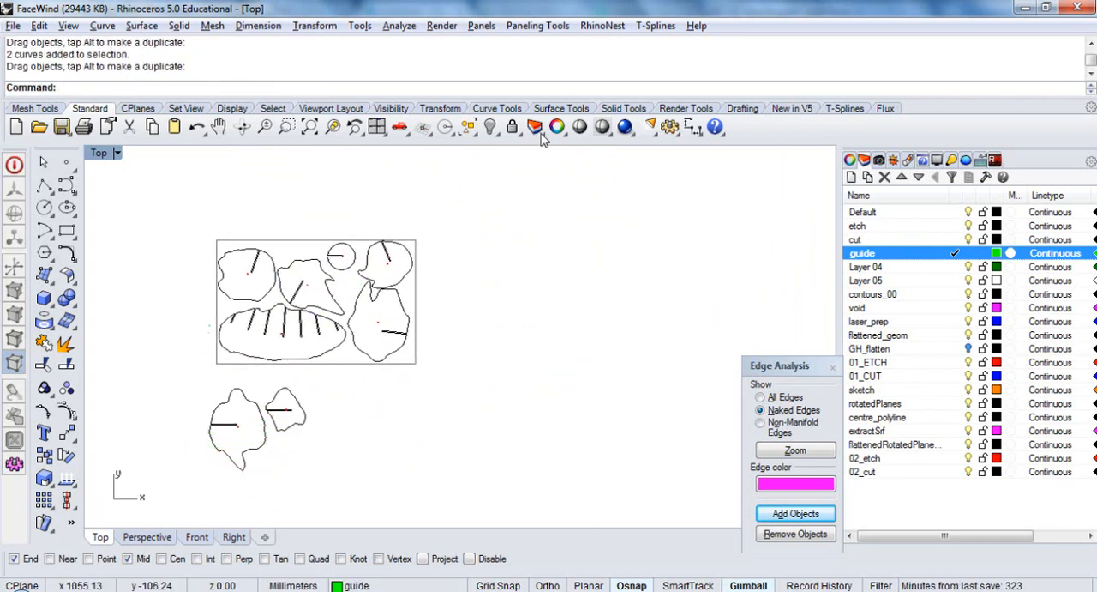
# Unlock the guide rectangle and copy it 800 mm along X so a second sheet adjoins the first
pyautogui.click(512, 126)
pyautogui.click(417, 365)
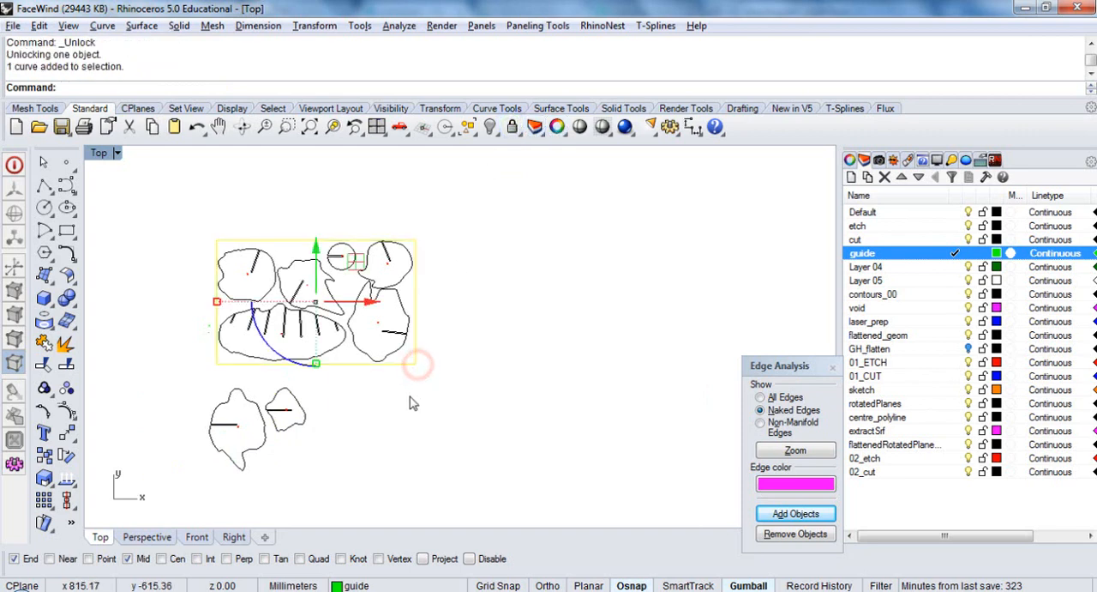
pyautogui.write('c')
pyautogui.press('Return')
pyautogui.click(217, 240)
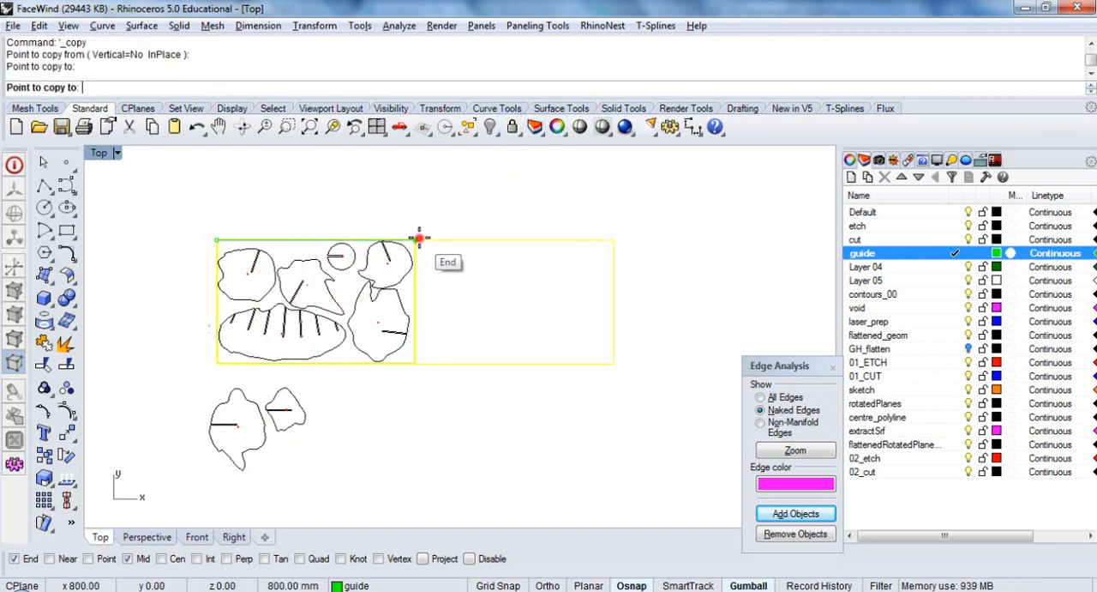
pyautogui.click(416, 240)
pyautogui.rightClick(466, 342)
pyautogui.click(462, 413)
# Move the two leftover slices into the second sheet, the smaller in its upper-left corner and the larger below it
pyautogui.moveTo(291, 423); pyautogui.dragTo(444, 279)
pyautogui.scroll(3, 435, 259)
pyautogui.click(503, 339)
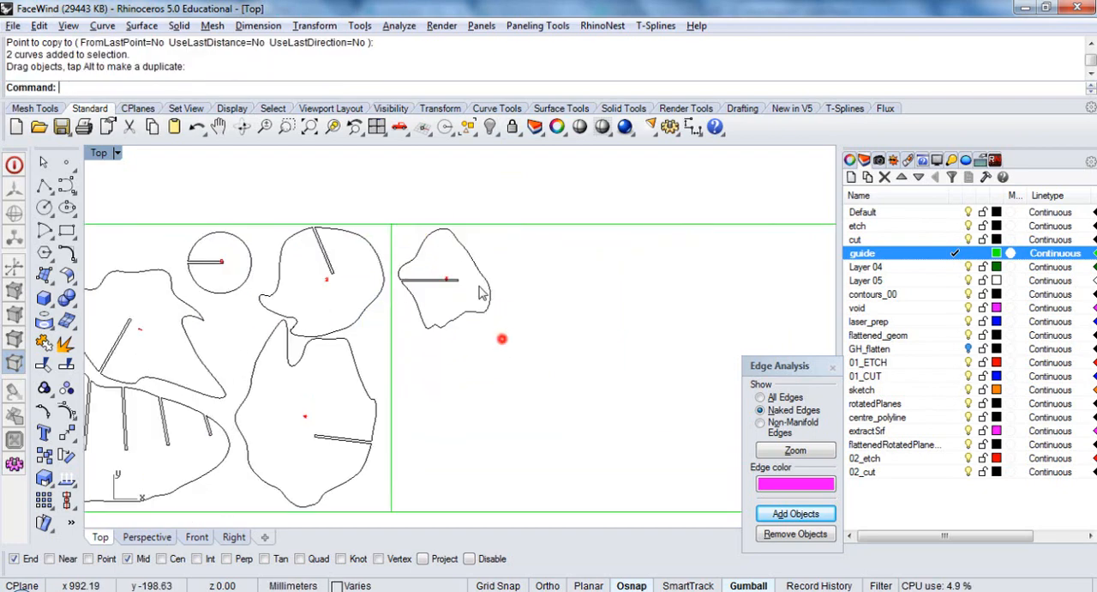
pyautogui.scroll(-3, 460, 248)
pyautogui.moveTo(285, 436); pyautogui.dragTo(470, 319)
pyautogui.scroll(3, 470, 318)
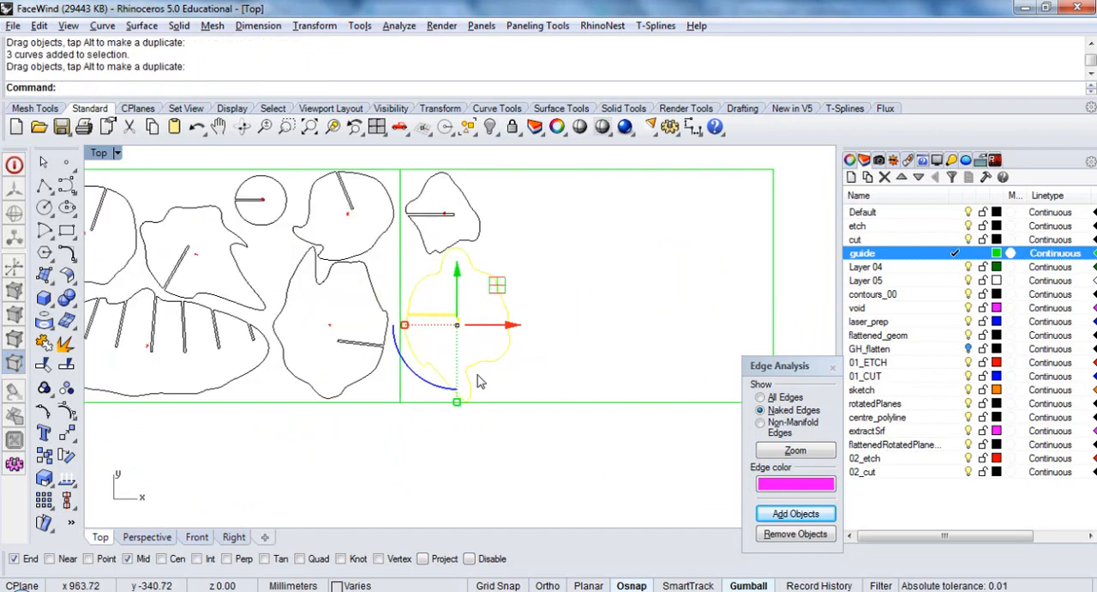
# Rotate the larger slice on the second sheet and nudge it up and left, close to the smaller slice and the sheet edge
pyautogui.moveTo(449, 392); pyautogui.dragTo(405, 305)
pyautogui.scroll(1, 487, 343)
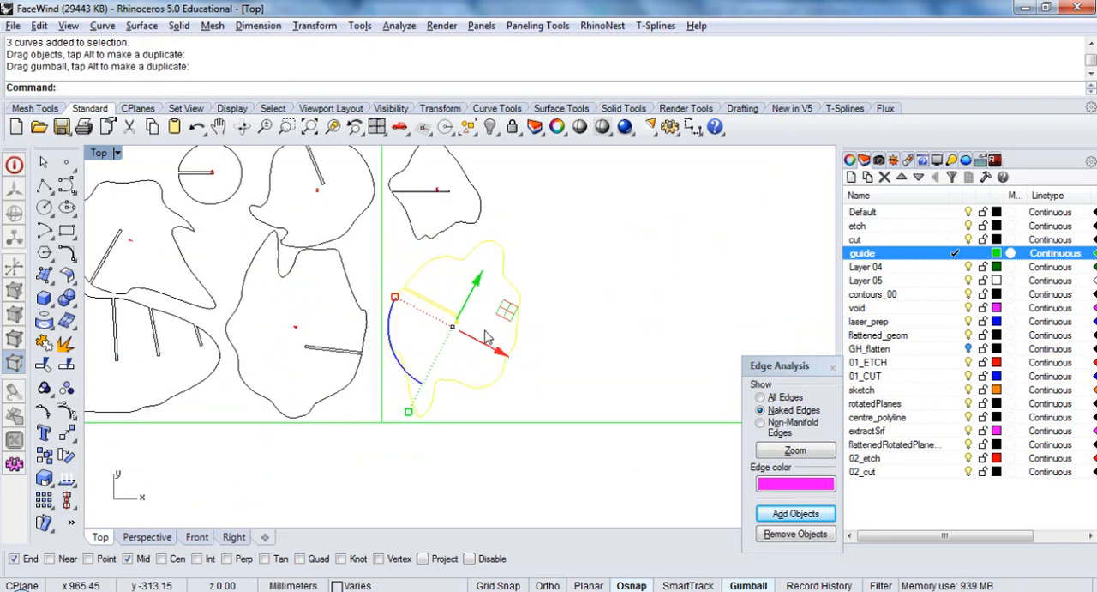
pyautogui.moveTo(485, 387); pyautogui.dragTo(487, 370)
pyautogui.click(565, 371)
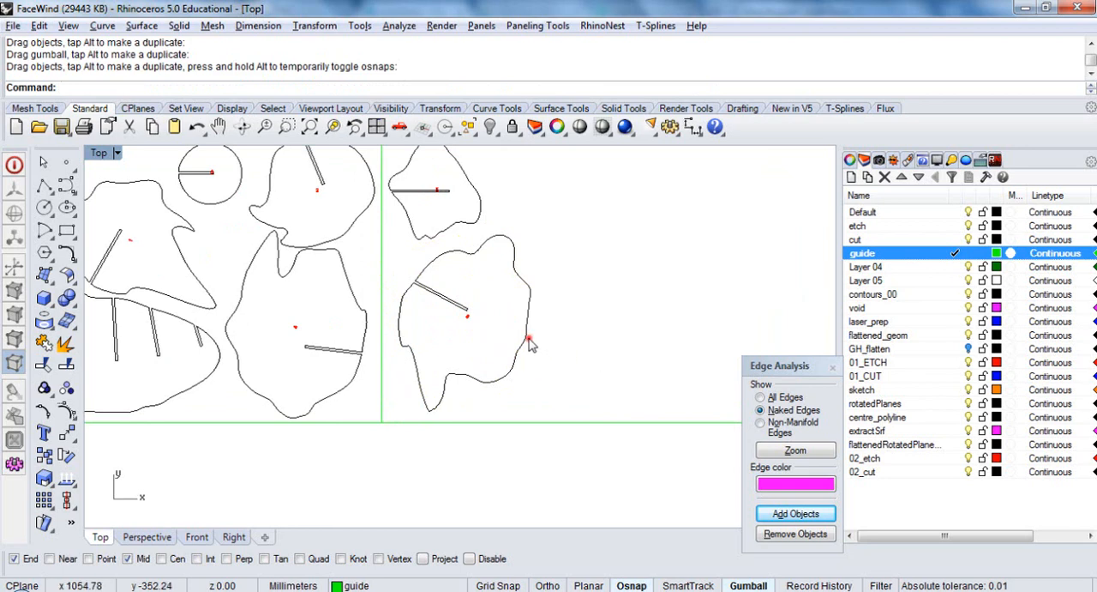
pyautogui.click(525, 341)
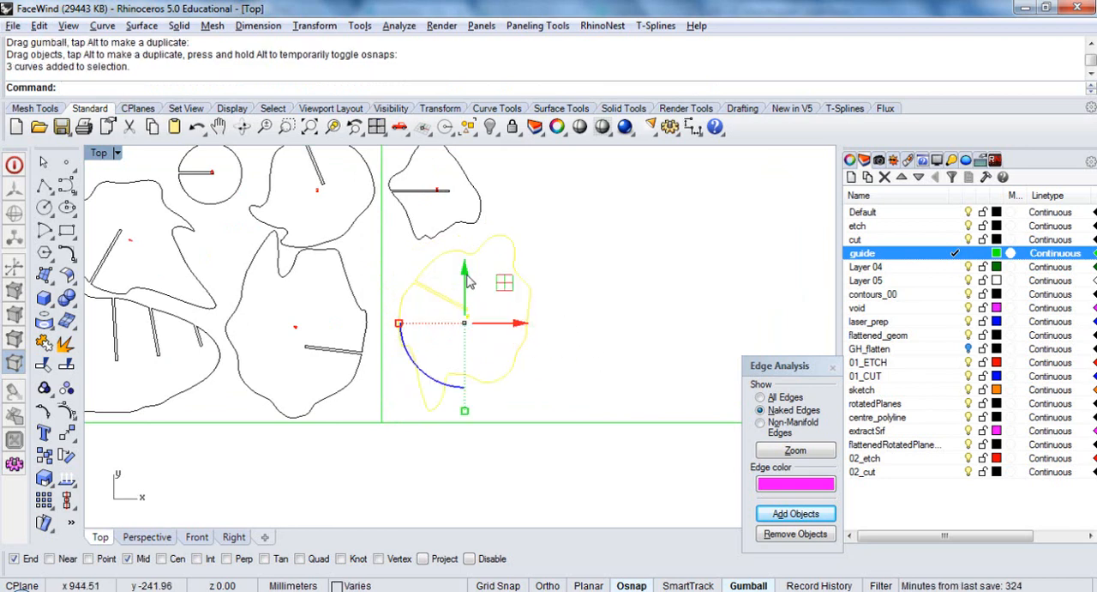
pyautogui.moveTo(464, 276); pyautogui.dragTo(464, 263)
pyautogui.moveTo(513, 308); pyautogui.dragTo(504, 309)
pyautogui.click(649, 257)
pyautogui.scroll(-2, 496, 279)
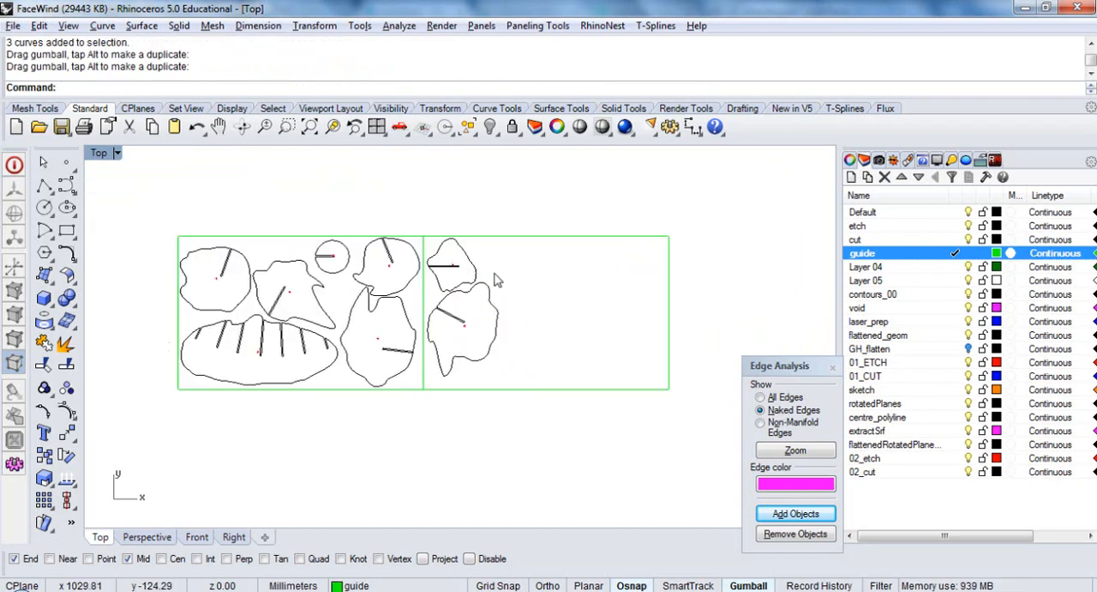
pyautogui.scroll(1, 499, 283)
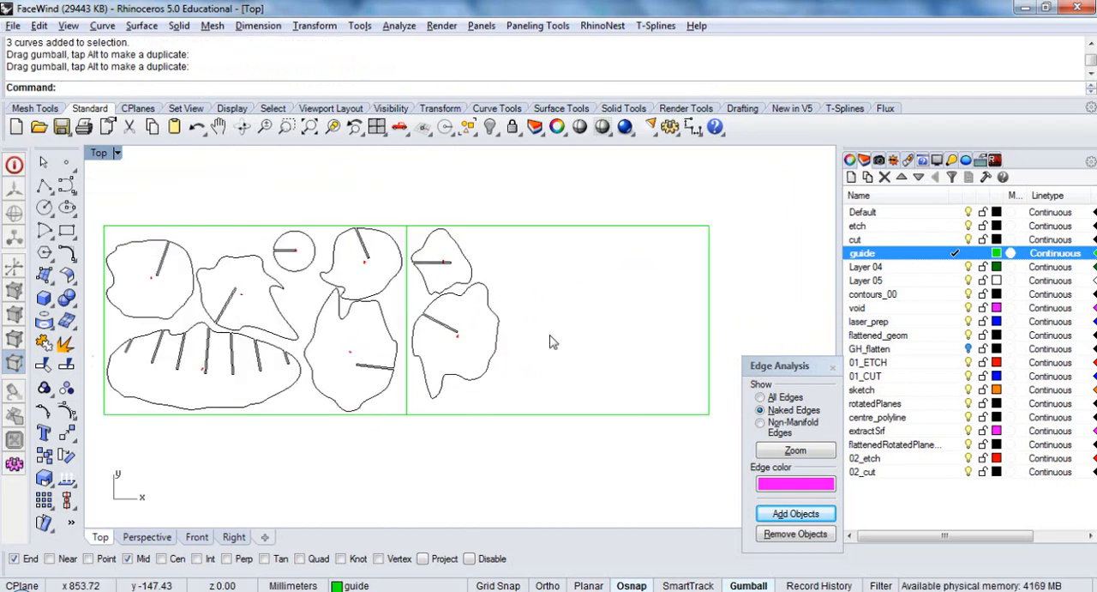
# Make the 02_cut layer current and draw a vertical line along the full right edge of the second sheet
pyautogui.click(955, 472)
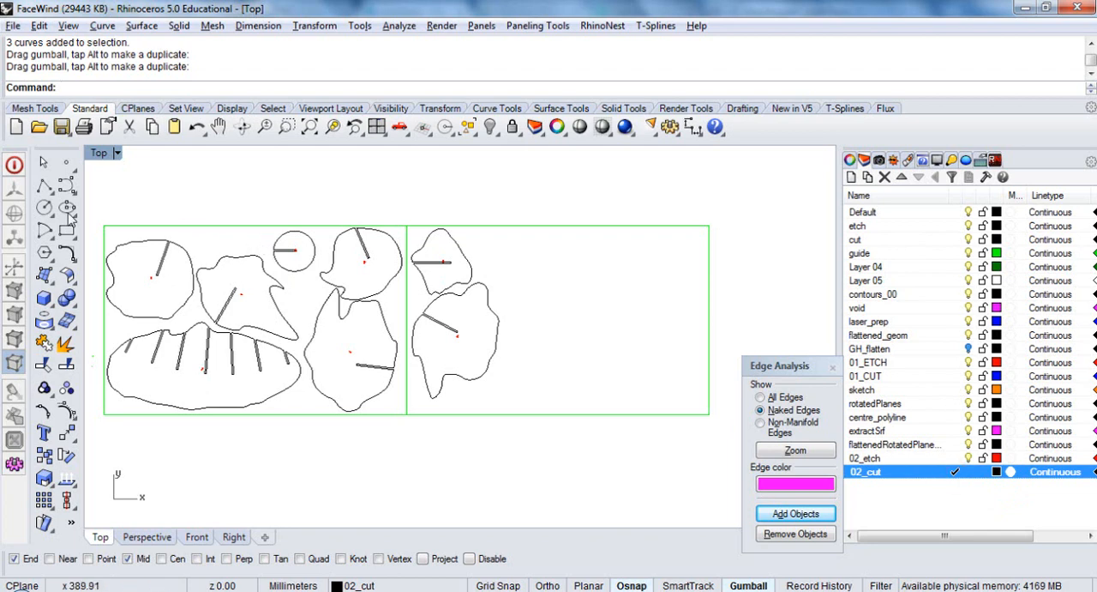
pyautogui.click(45, 185)
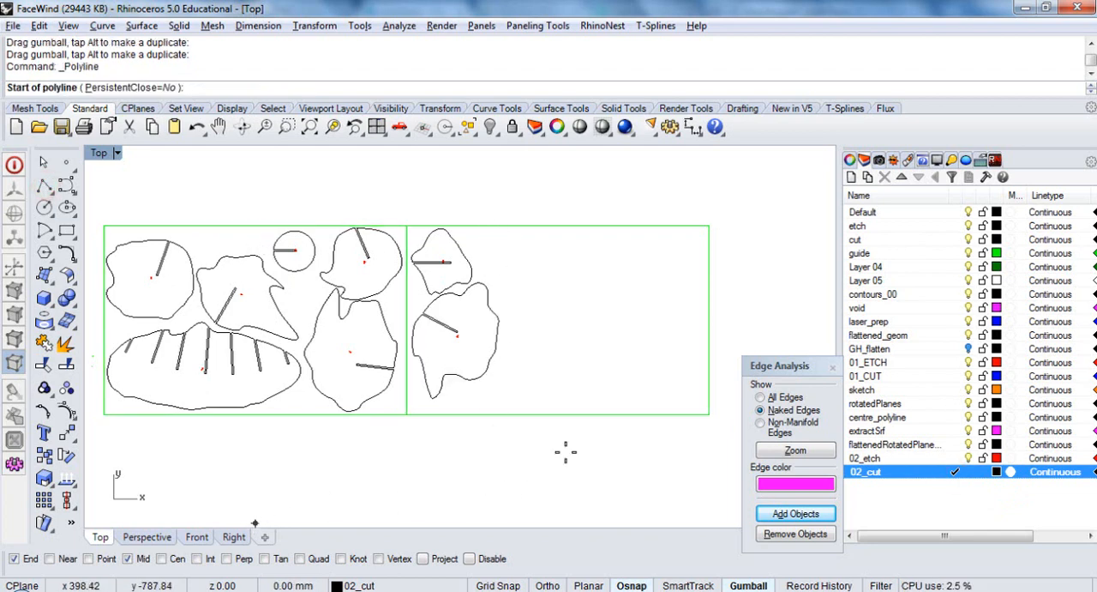
pyautogui.click(709, 414)
pyautogui.click(709, 227)
pyautogui.rightClick(712, 230)
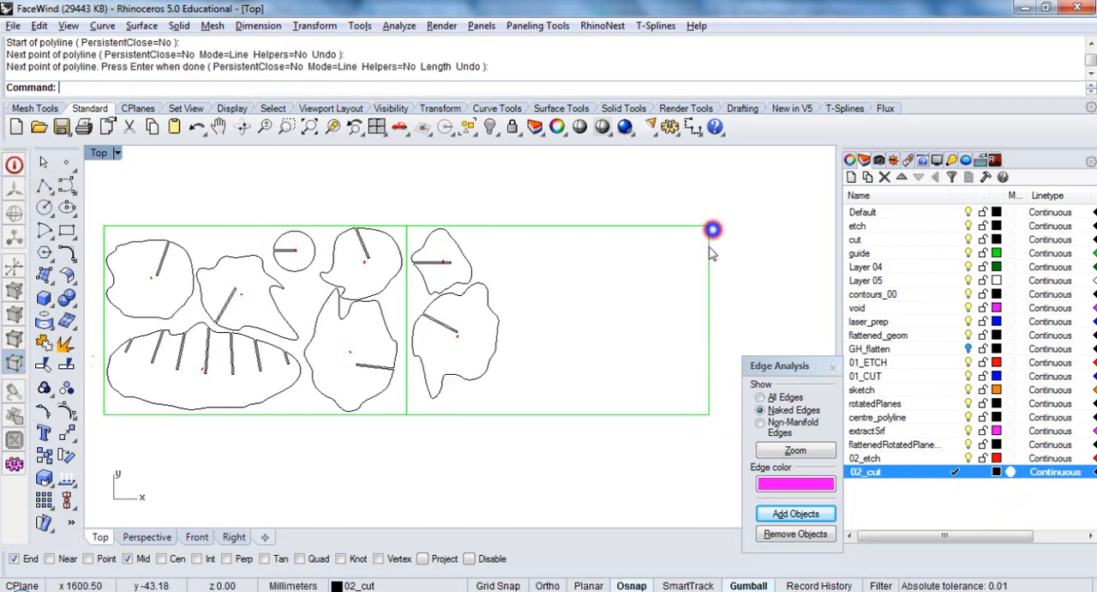
# Move the vertical cut line about 550 mm left along X, to just beyond the slices on the second sheet
pyautogui.click(709, 248)
pyautogui.click(746, 304)
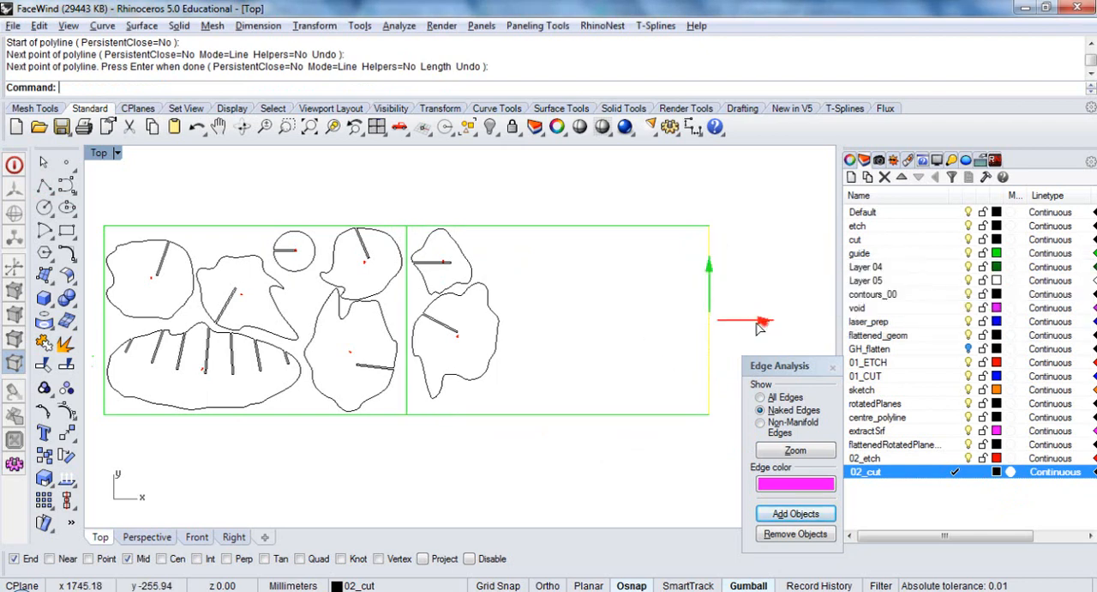
pyautogui.moveTo(759, 327); pyautogui.dragTo(559, 352)
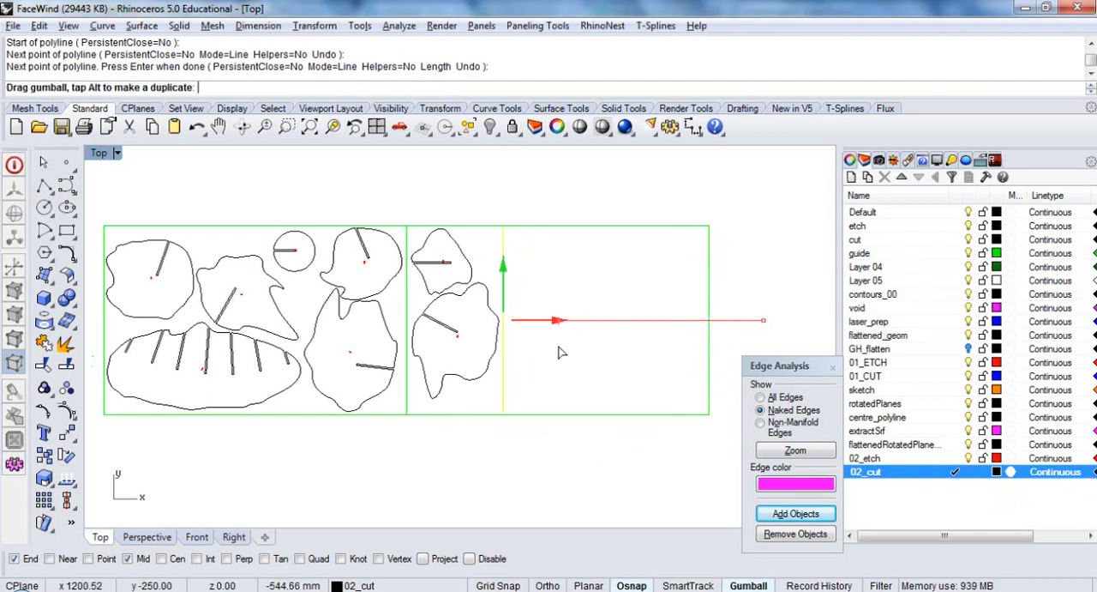
pyautogui.moveTo(559, 352); pyautogui.dragTo(562, 360)
pyautogui.click(563, 368)
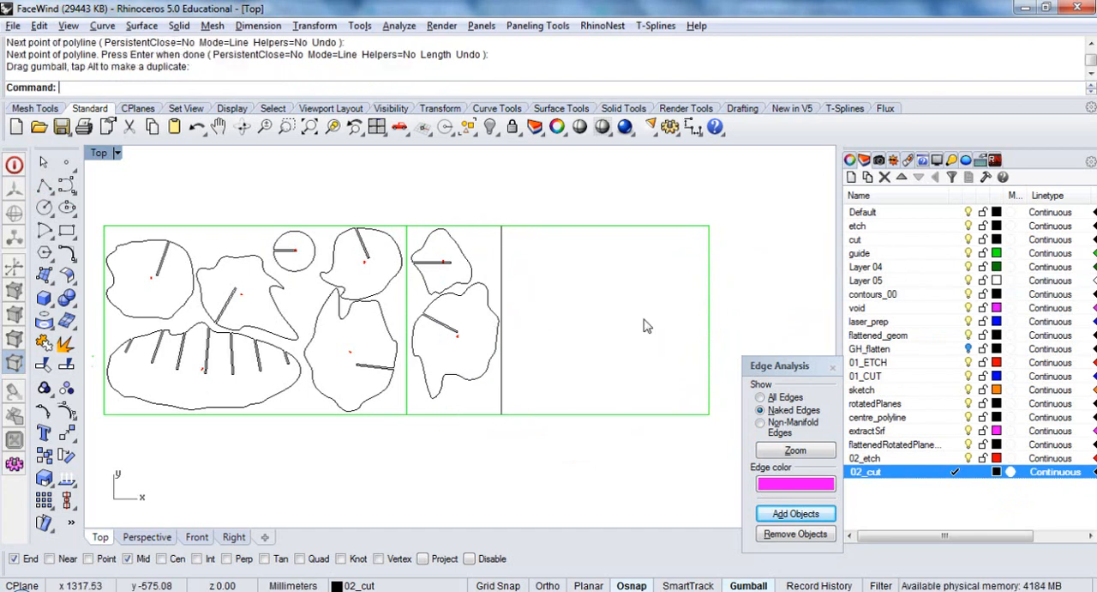
pyautogui.click(612, 227)
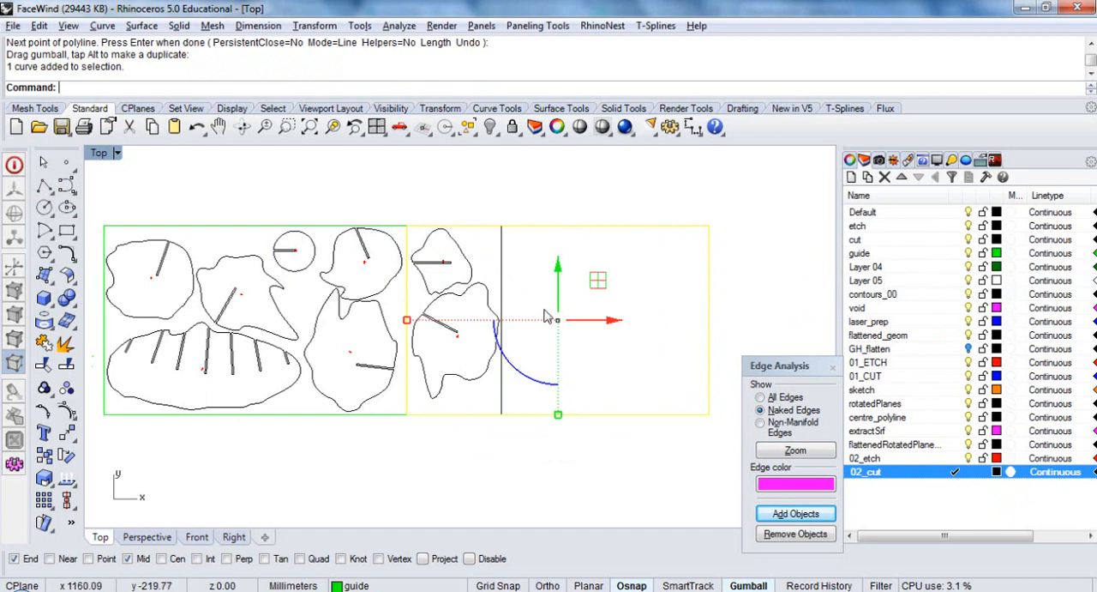
pyautogui.click(519, 254)
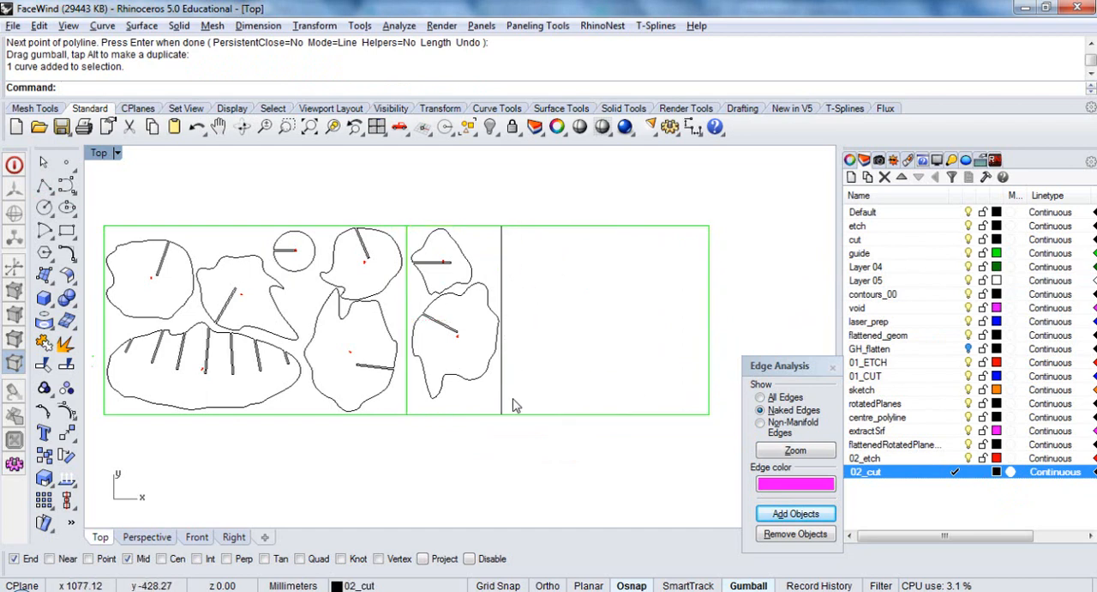
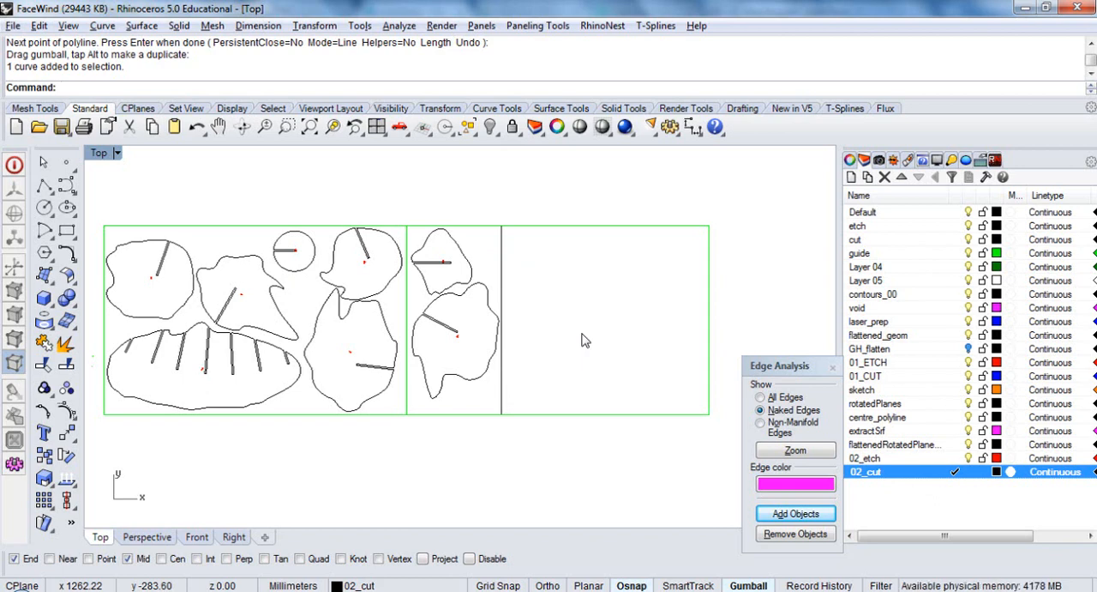
# Export both nested sheets, their guides and the cut-off line as Adobe Illustrator file FaceWind_01, preserving model scale at 1000 millimeters = 1000 mm
pyautogui.scroll(-2, 581, 340)
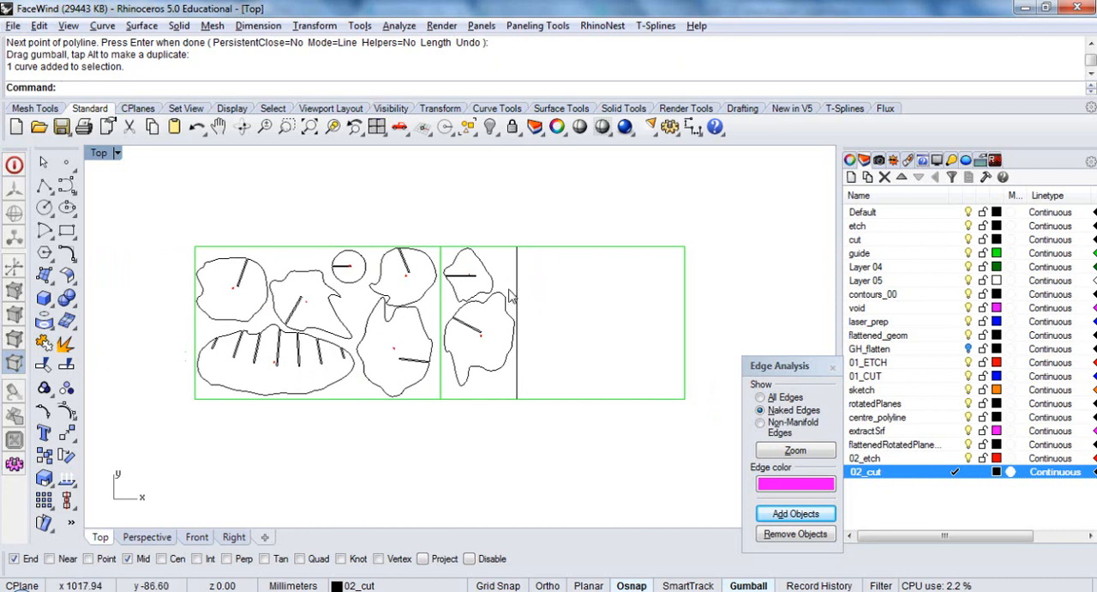
pyautogui.moveTo(551, 333)
pyautogui.mouseDown(button='right')
pyautogui.moveTo(575, 329)
pyautogui.moveTo(539, 324)
pyautogui.mouseUp(button='right')
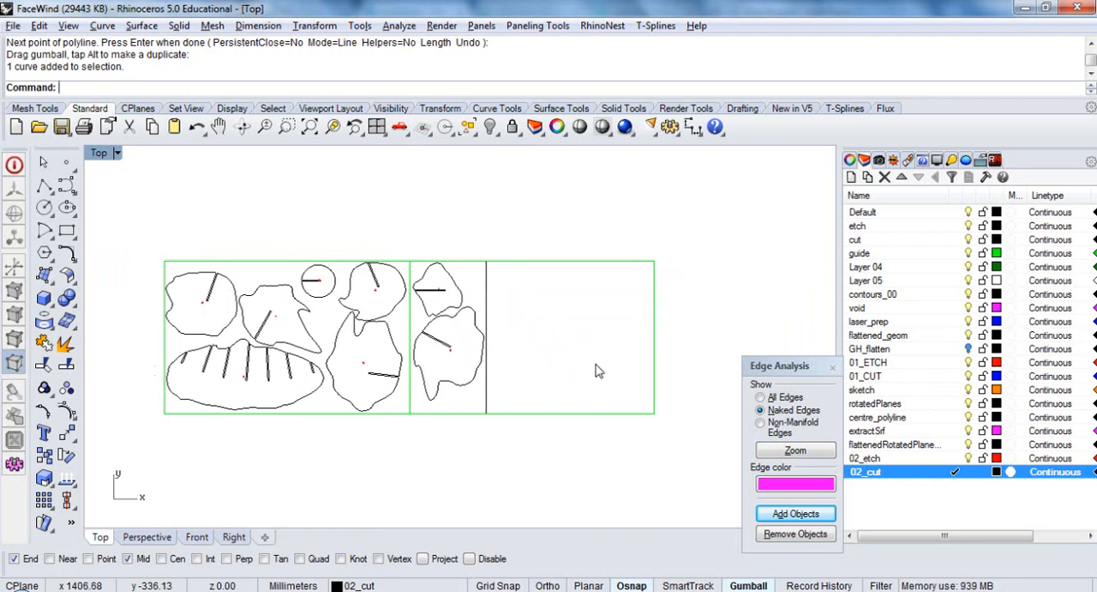
pyautogui.moveTo(498, 364); pyautogui.dragTo(502, 325, button='right')
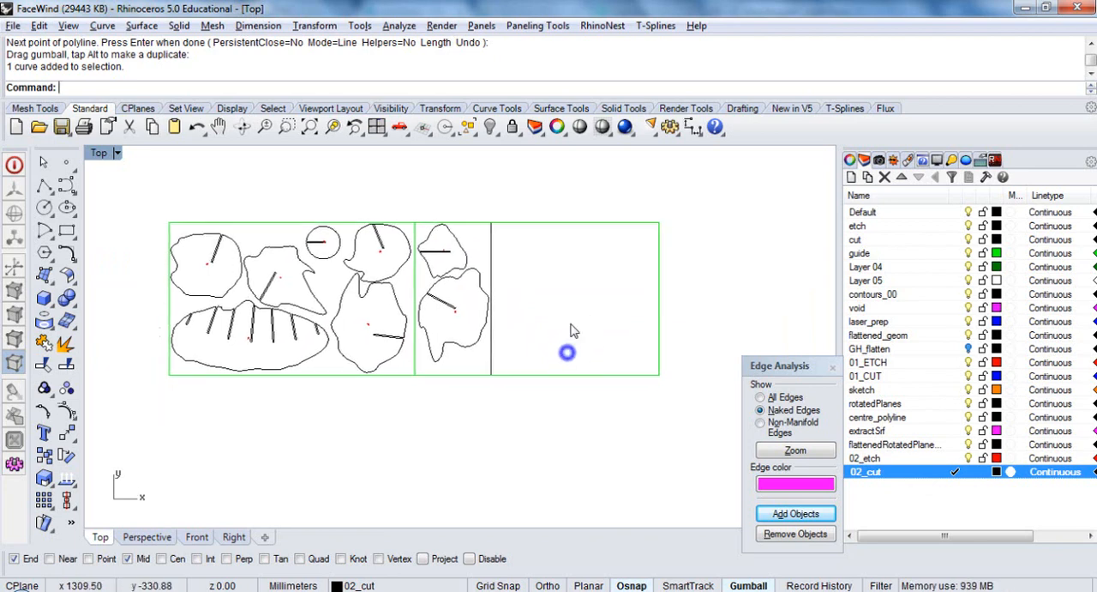
pyautogui.moveTo(674, 192); pyautogui.dragTo(175, 369)
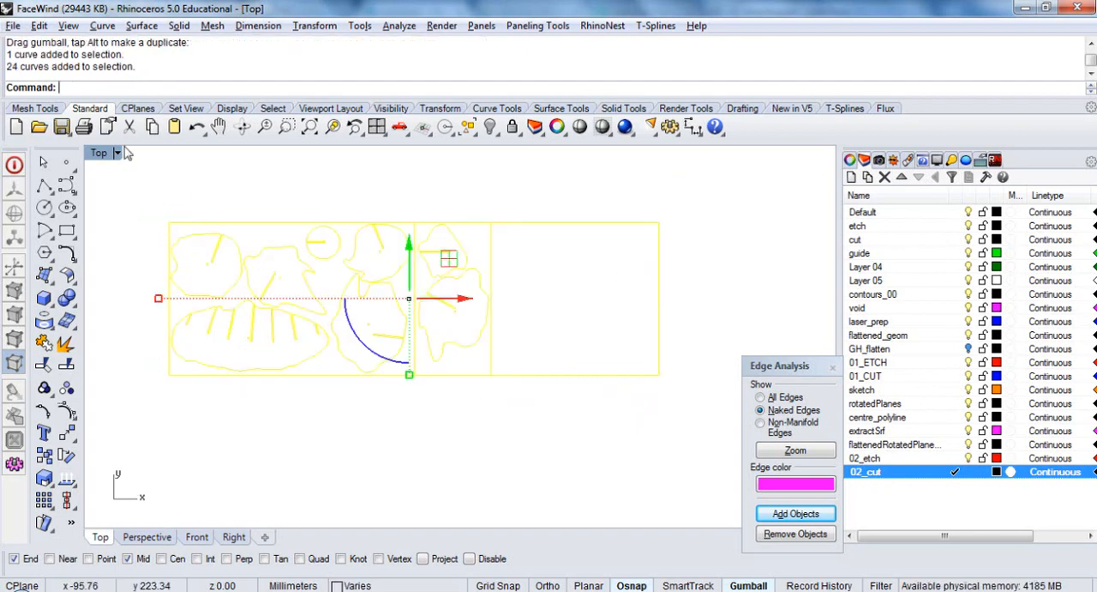
pyautogui.rightClick(60, 126)
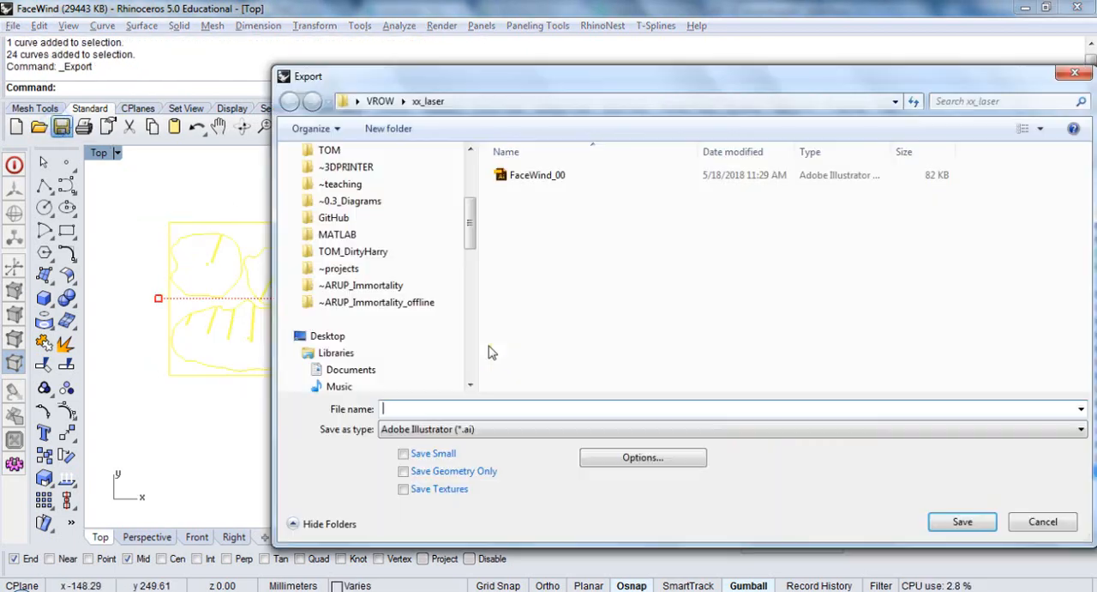
pyautogui.click(554, 176)
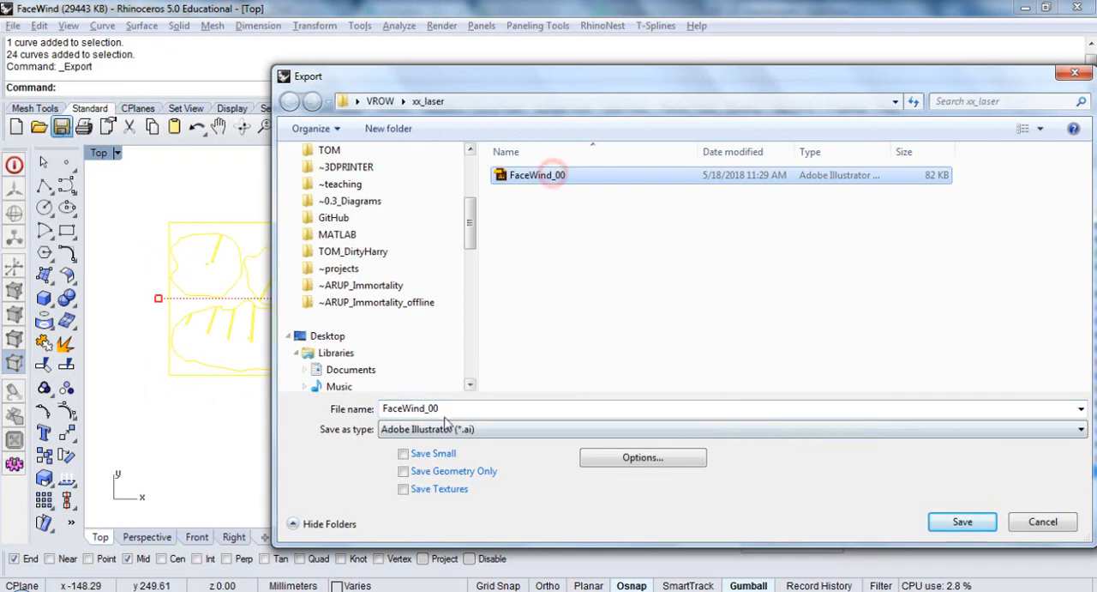
pyautogui.doubleClick(447, 409)
pyautogui.click(474, 411)
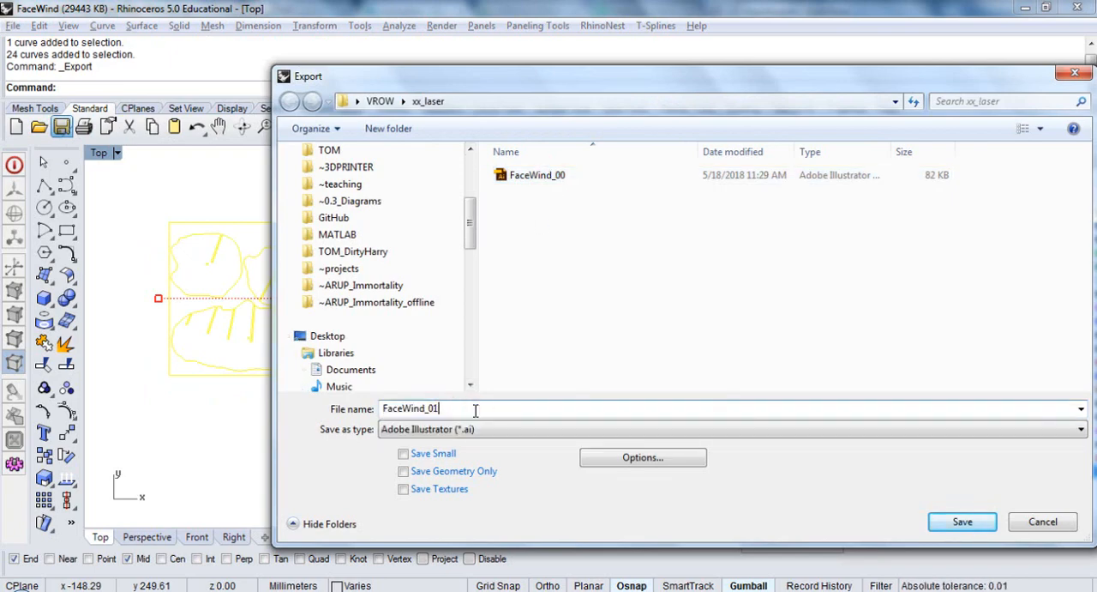
pyautogui.press('Return')
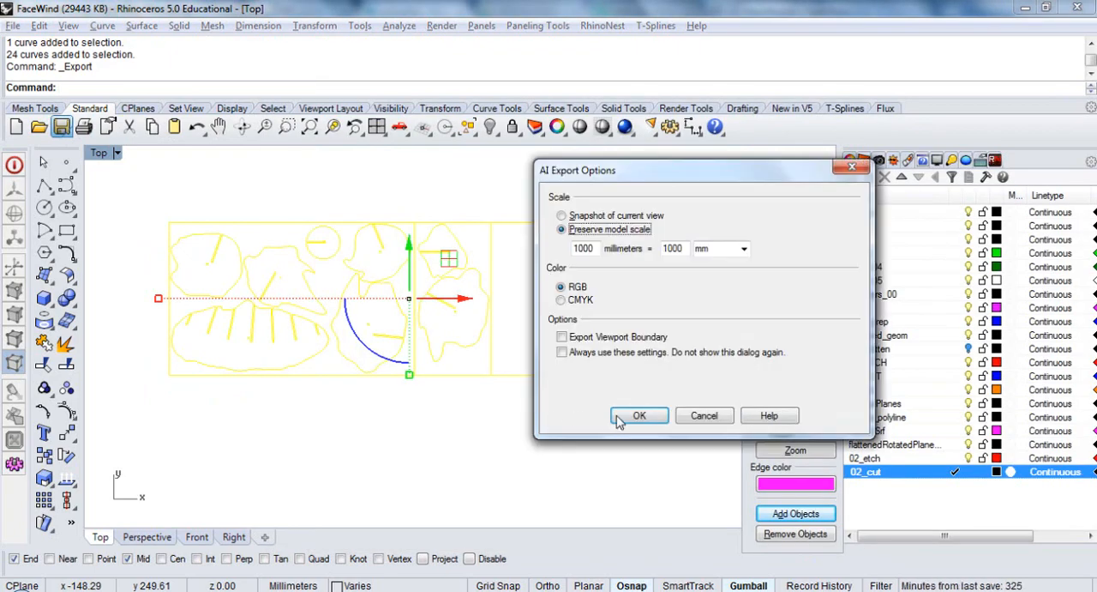
pyautogui.click(634, 416)
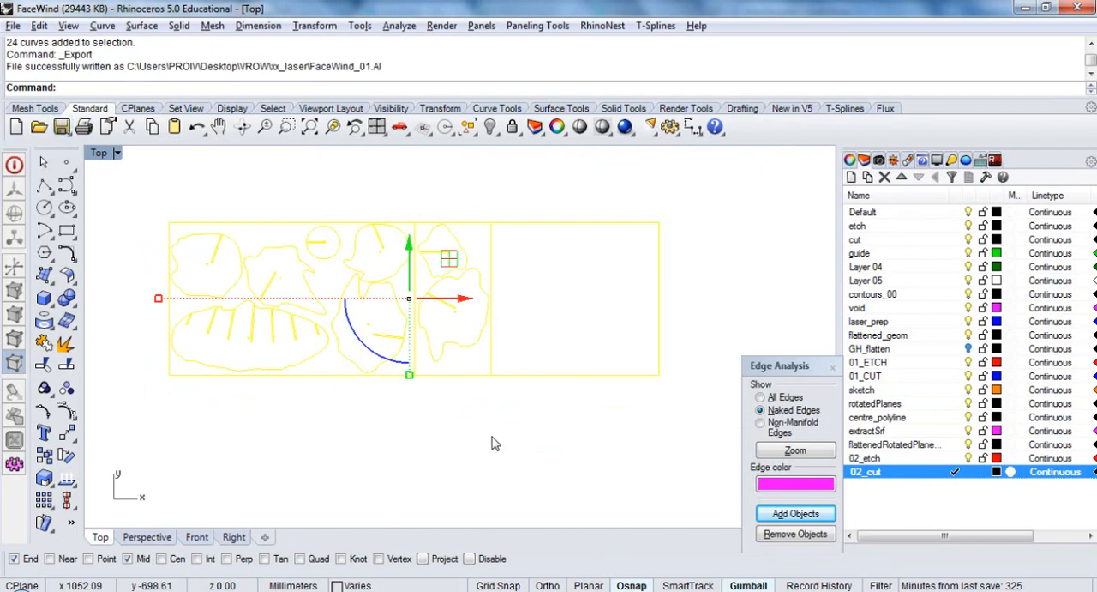
pyautogui.click(491, 438)
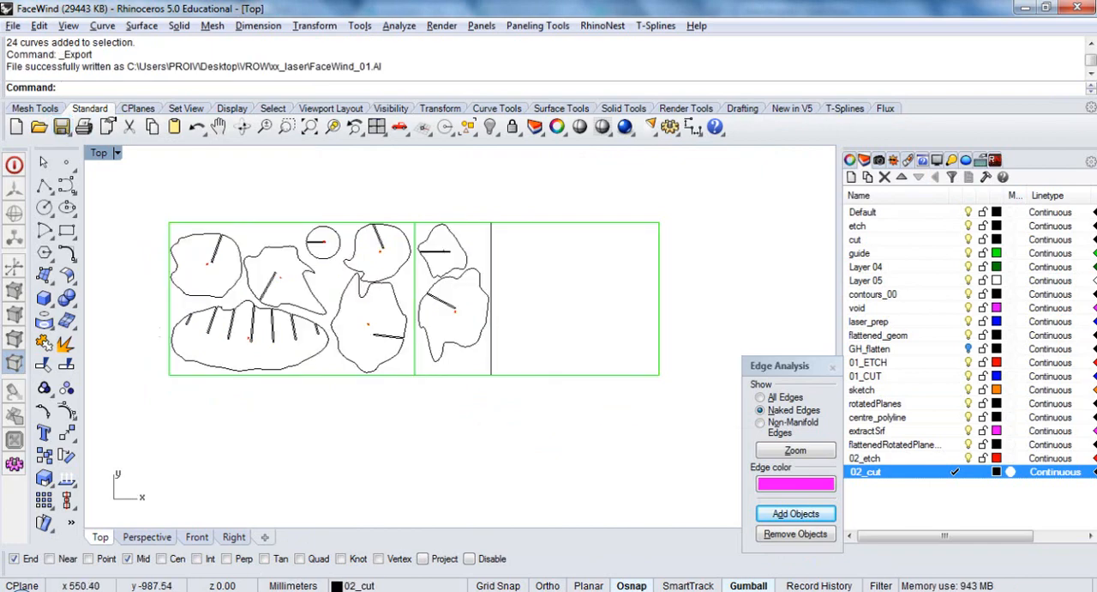
# Switch to the file browser and open FaceWind_01 from the xx_laser folder inside VROW in Illustrator
pyautogui.hotkey('alt', 'Tab')
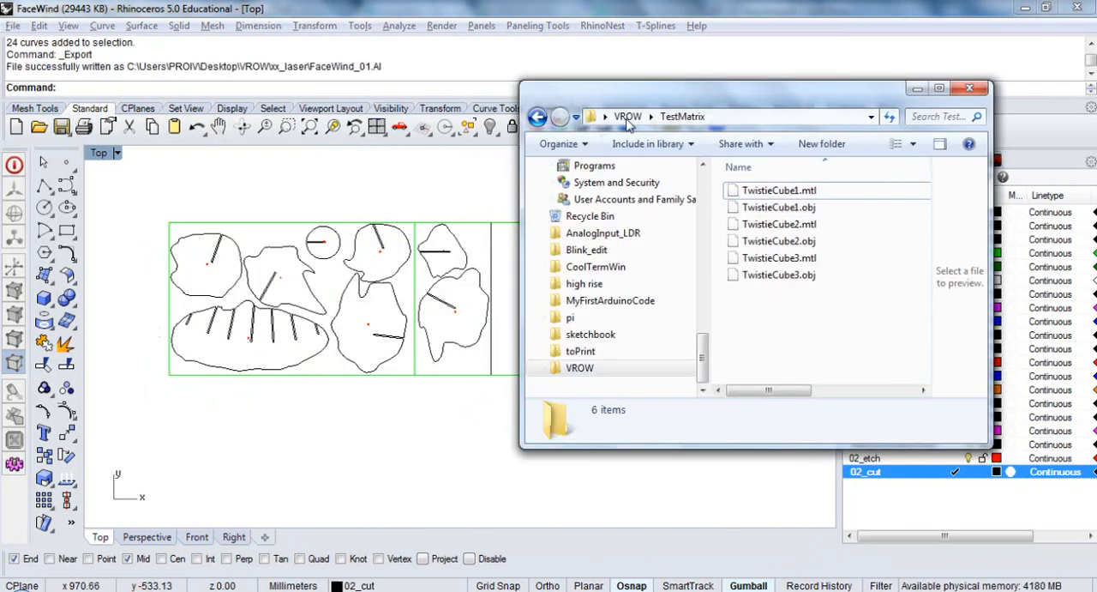
pyautogui.click(628, 120)
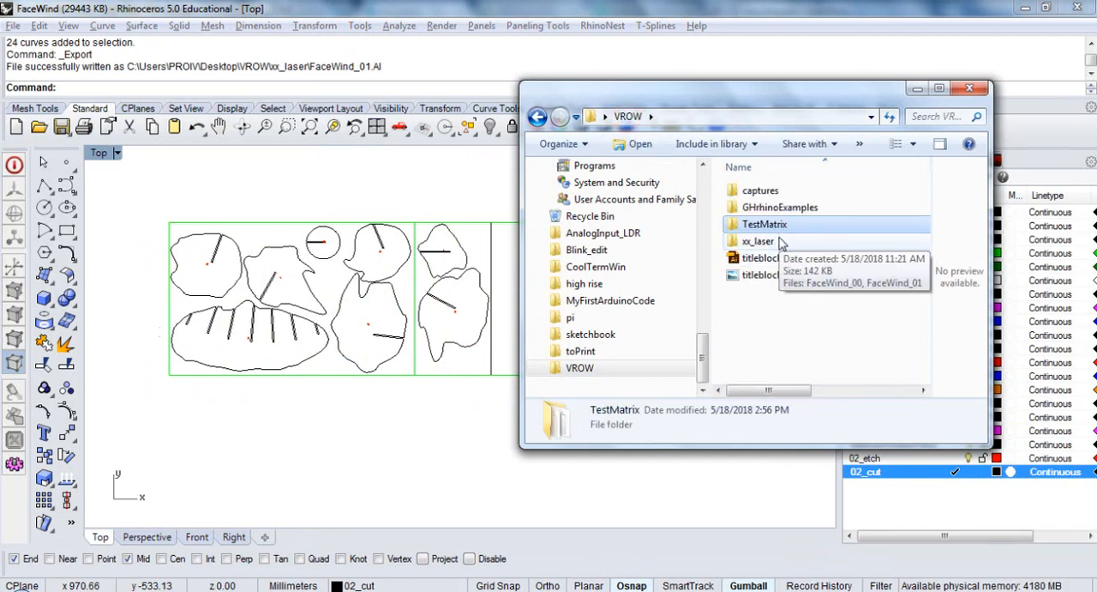
pyautogui.doubleClick(780, 238)
pyautogui.doubleClick(759, 209)
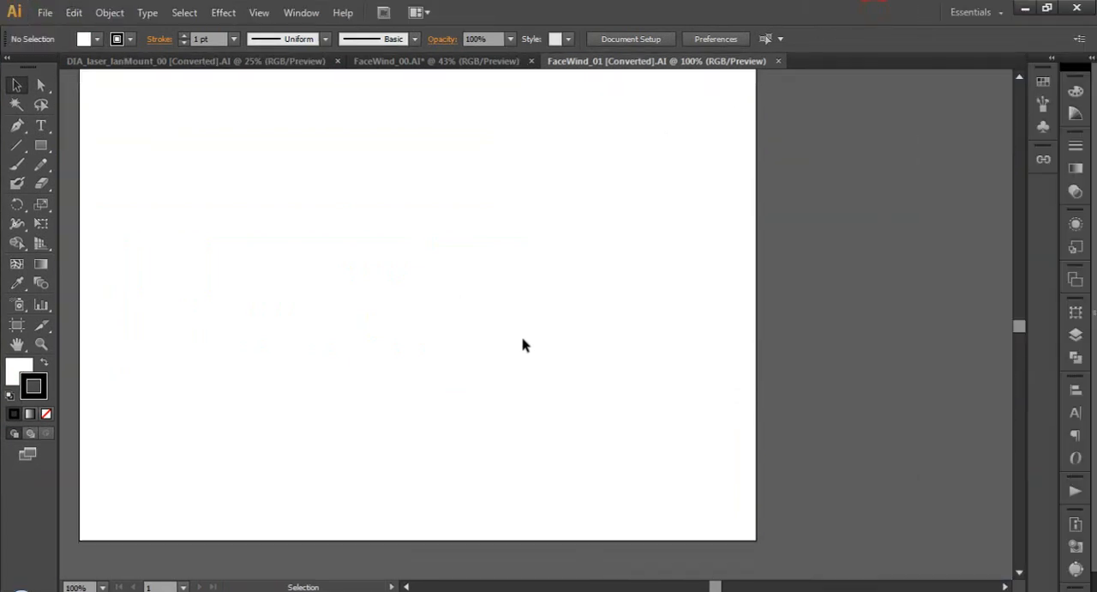
# Resize the FaceWind_01 artboard to 800 mm wide and 500 mm high
pyautogui.keyDown('alt'); pyautogui.scroll(-5, 524, 343); pyautogui.keyUp('alt')
pyautogui.keyDown('alt'); pyautogui.scroll(-2, 525, 343); pyautogui.keyUp('alt')
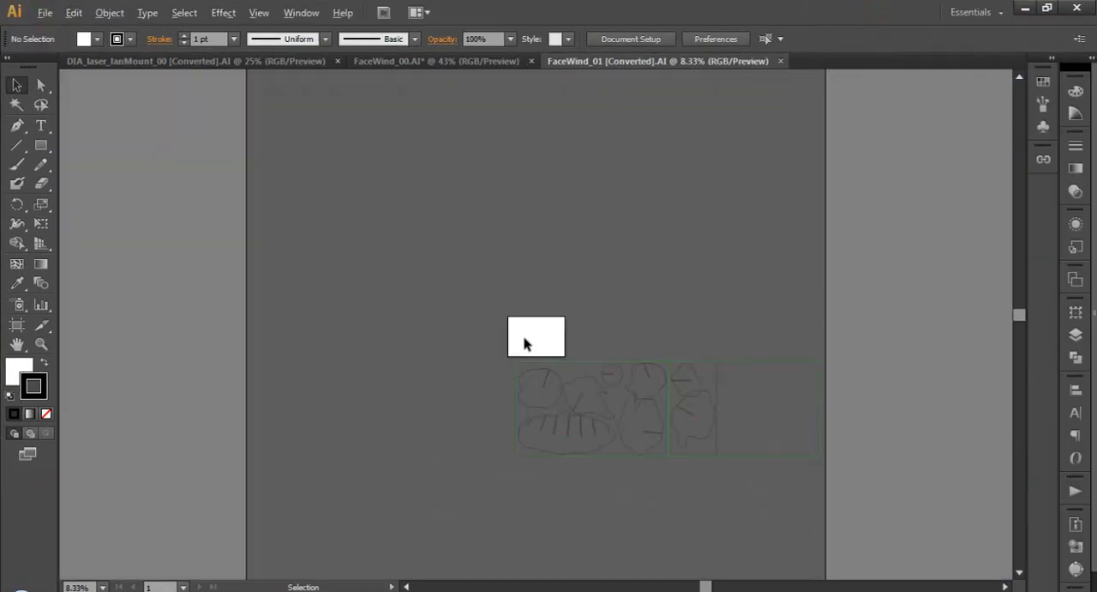
pyautogui.keyDown('alt'); pyautogui.scroll(1, 700, 446); pyautogui.keyUp('alt')
pyautogui.keyDown('alt'); pyautogui.scroll(-1, 421, 420); pyautogui.keyUp('alt')
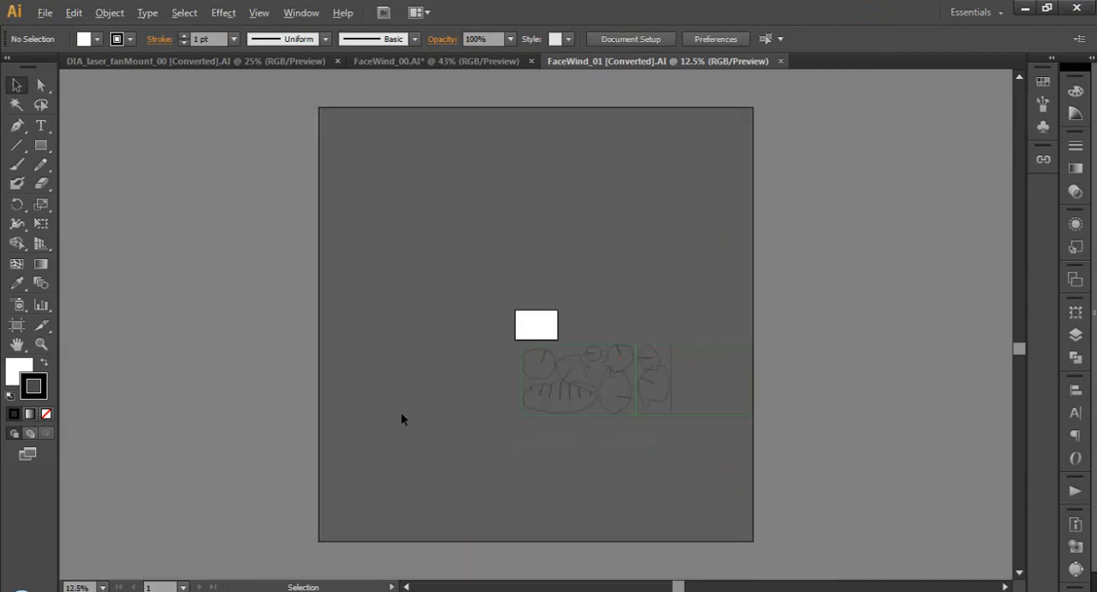
pyautogui.click(660, 43)
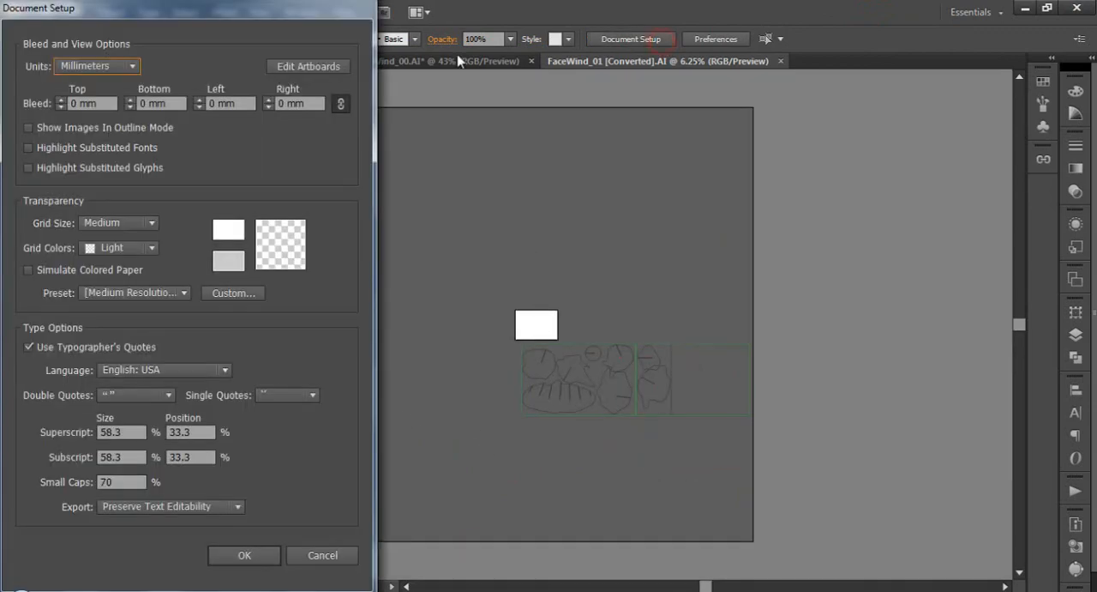
pyautogui.click(308, 67)
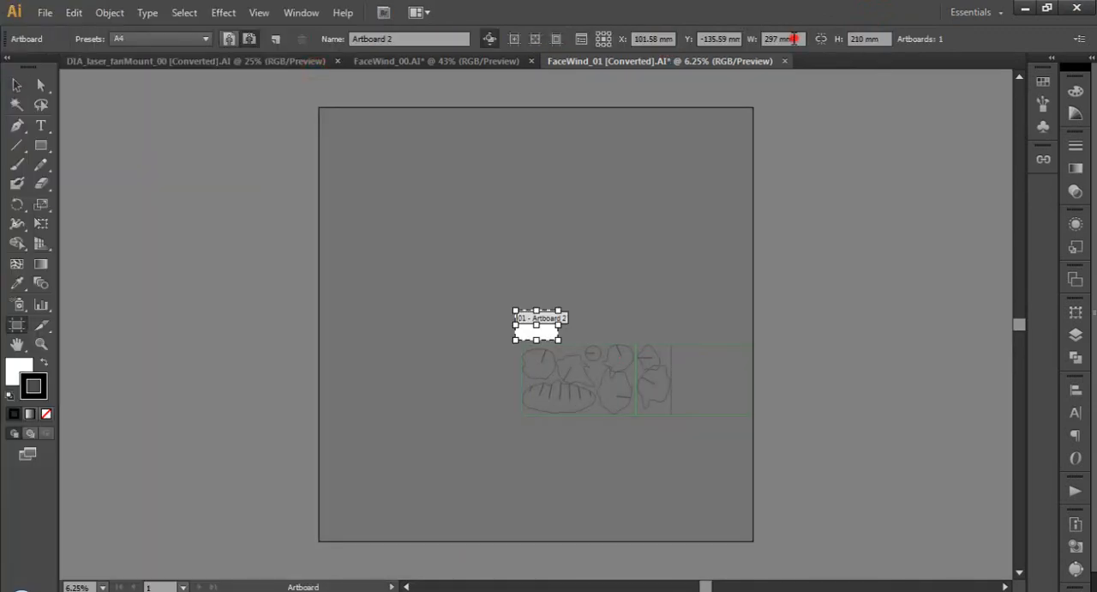
pyautogui.click(795, 38)
pyautogui.write('800')
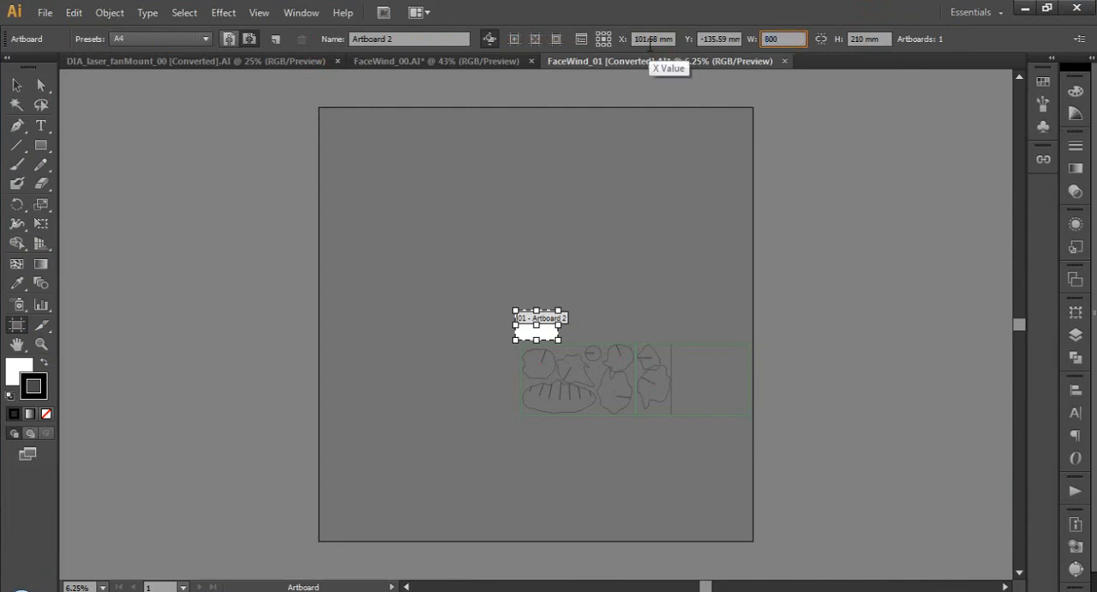
pyautogui.press('Tab')
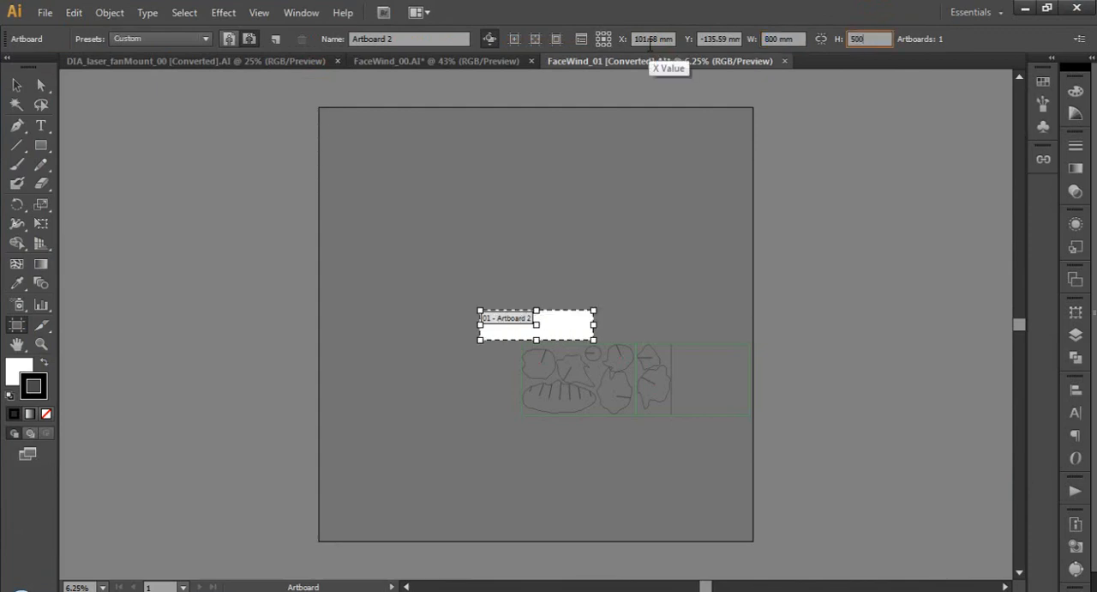
pyautogui.press('Return')
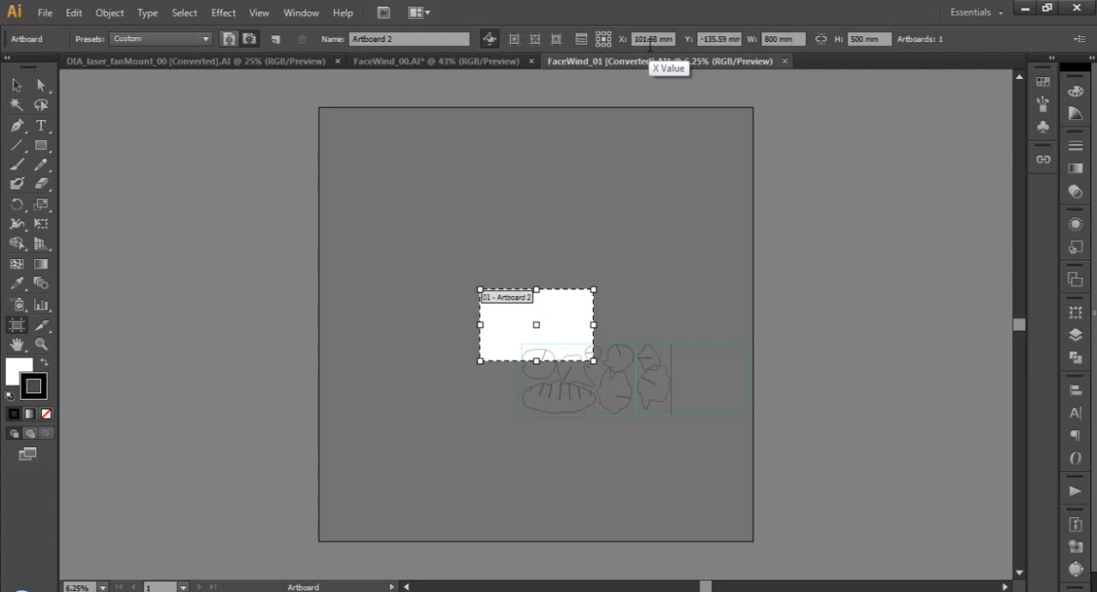
# Move all the artwork onto the artboard, lining up the first sheet's upper-left guide corner with the artboard corner
pyautogui.click(17, 85)
pyautogui.moveTo(501, 439); pyautogui.dragTo(840, 316)
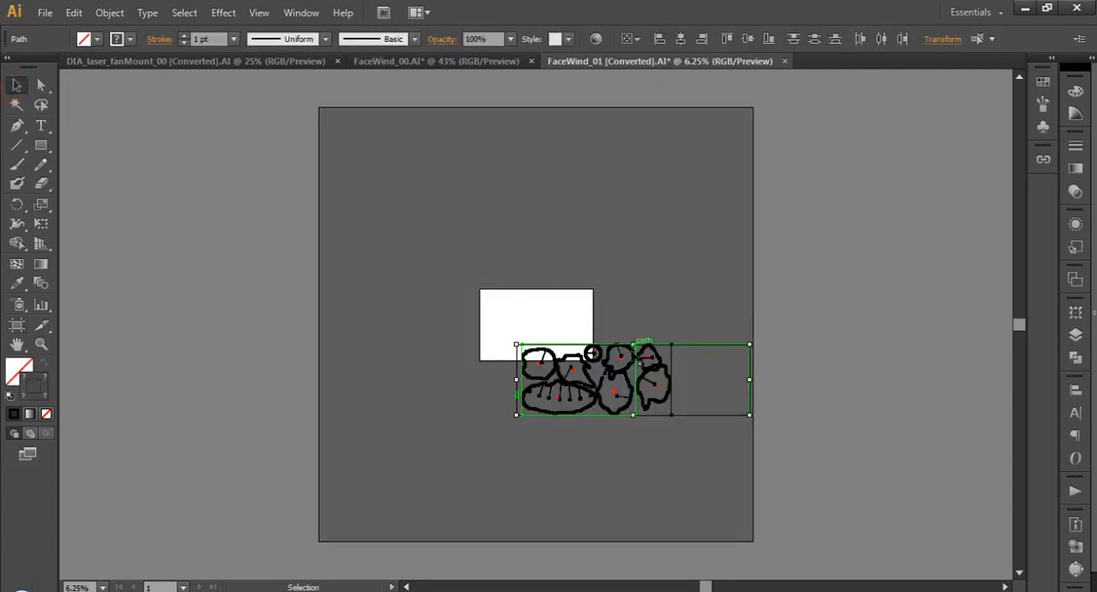
pyautogui.moveTo(639, 370); pyautogui.dragTo(594, 317)
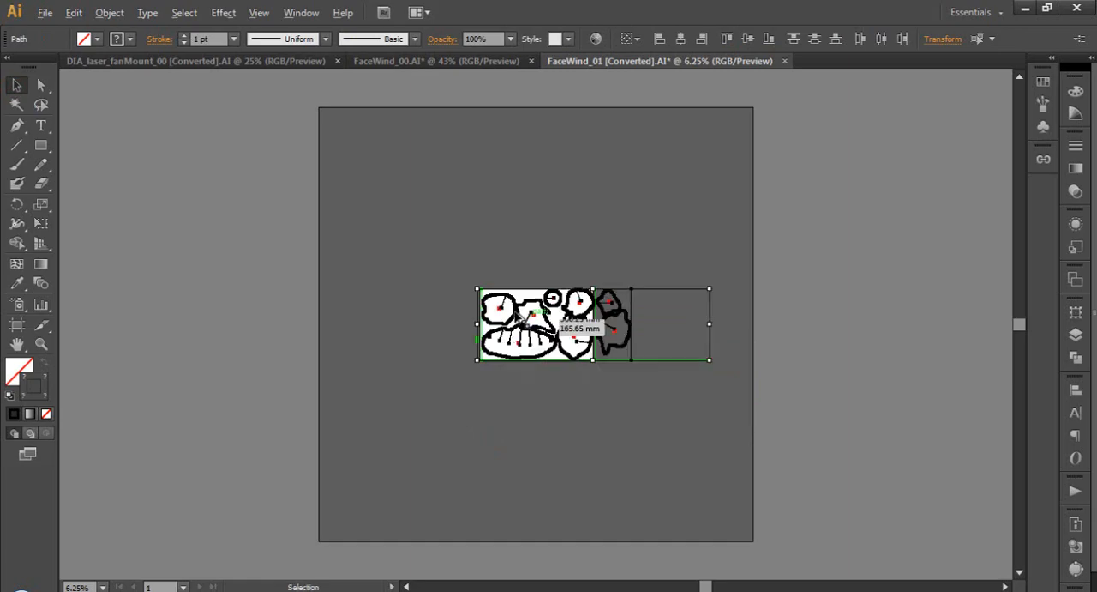
pyautogui.keyDown('alt'); pyautogui.scroll(2, 525, 308); pyautogui.keyUp('alt')
pyautogui.keyDown('alt'); pyautogui.scroll(2, 497, 300); pyautogui.keyUp('alt')
pyautogui.keyDown('alt'); pyautogui.scroll(2, 338, 228); pyautogui.keyUp('alt')
pyautogui.keyDown('alt'); pyautogui.scroll(2, 377, 254); pyautogui.keyUp('alt')
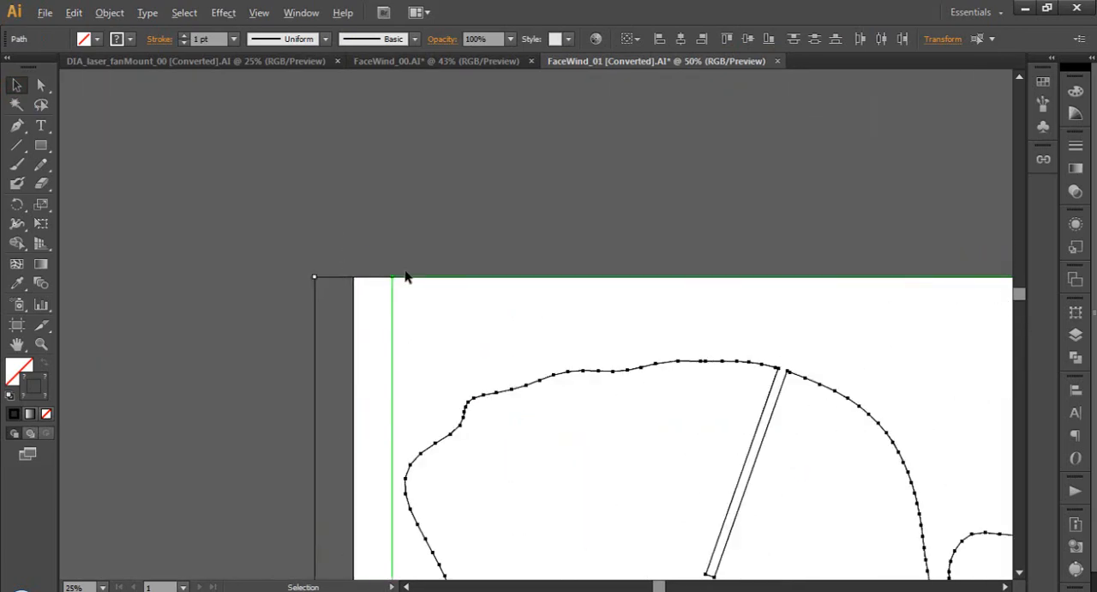
pyautogui.moveTo(420, 279); pyautogui.dragTo(379, 282)
pyautogui.click(394, 230)
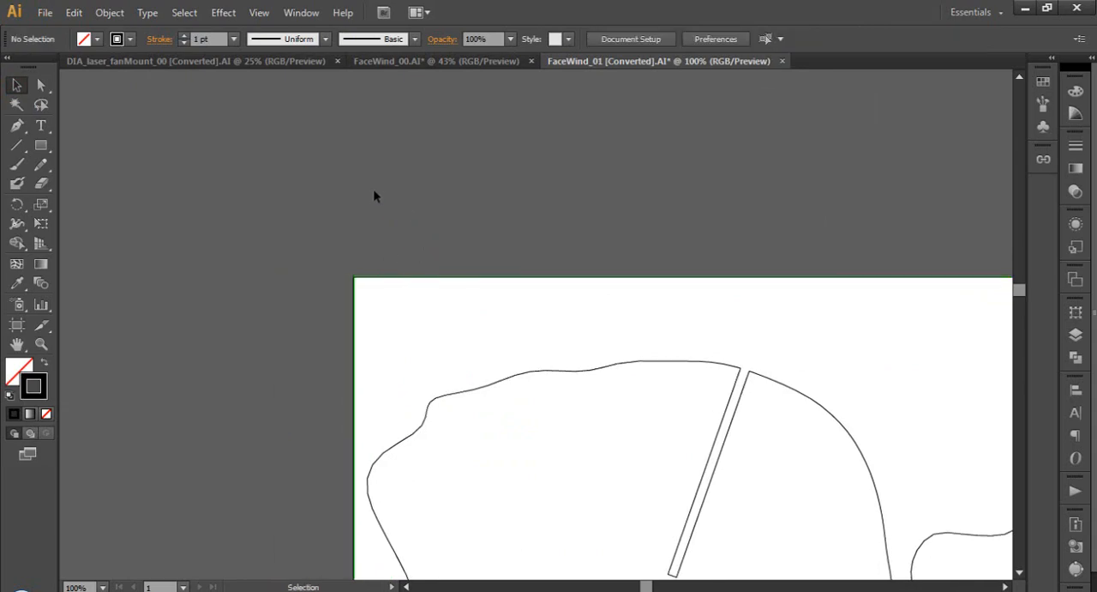
# Select all the artwork again and fine-tune its position so the green guide sits exactly on the artboard edges
pyautogui.keyDown('alt'); pyautogui.scroll(-5, 374, 195); pyautogui.keyUp('alt')
pyautogui.click(265, 142)
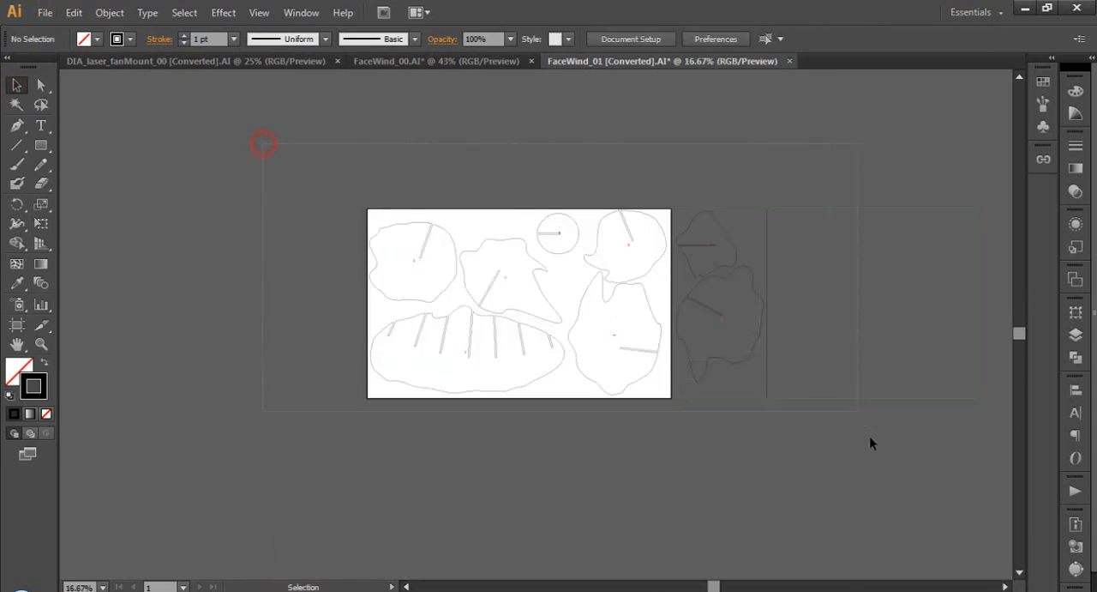
pyautogui.hotkey('ctrl', 'a')
pyautogui.keyDown('alt'); pyautogui.scroll(6, 395, 209); pyautogui.keyUp('alt')
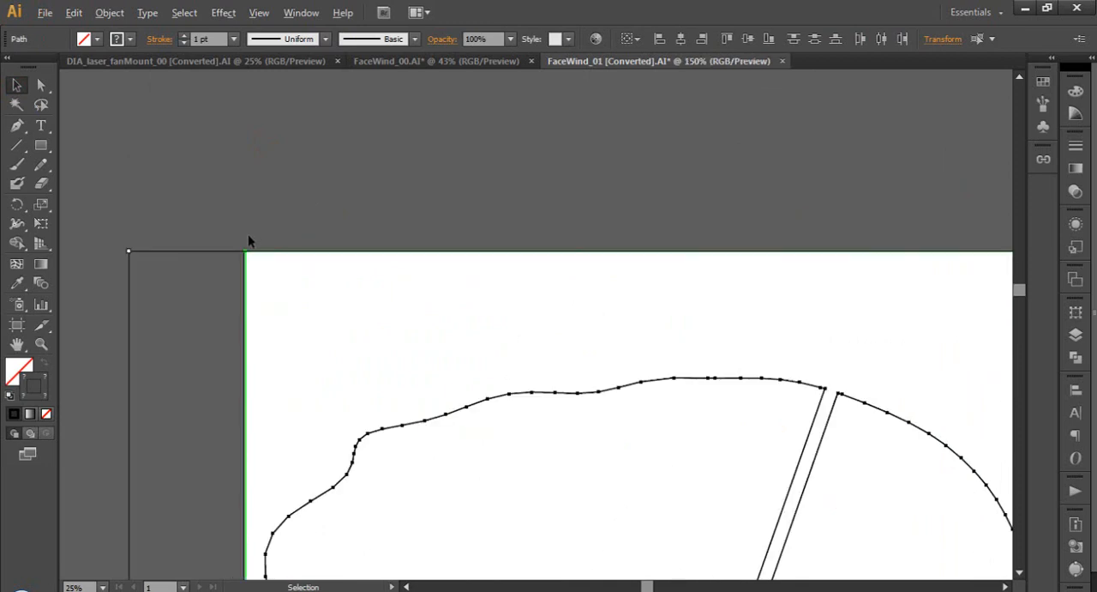
pyautogui.keyDown('alt'); pyautogui.scroll(3, 248, 241); pyautogui.keyUp('alt')
pyautogui.moveTo(258, 283); pyautogui.dragTo(265, 254)
pyautogui.click(266, 254)
pyautogui.keyDown('alt'); pyautogui.scroll(-2, 400, 219); pyautogui.keyUp('alt')
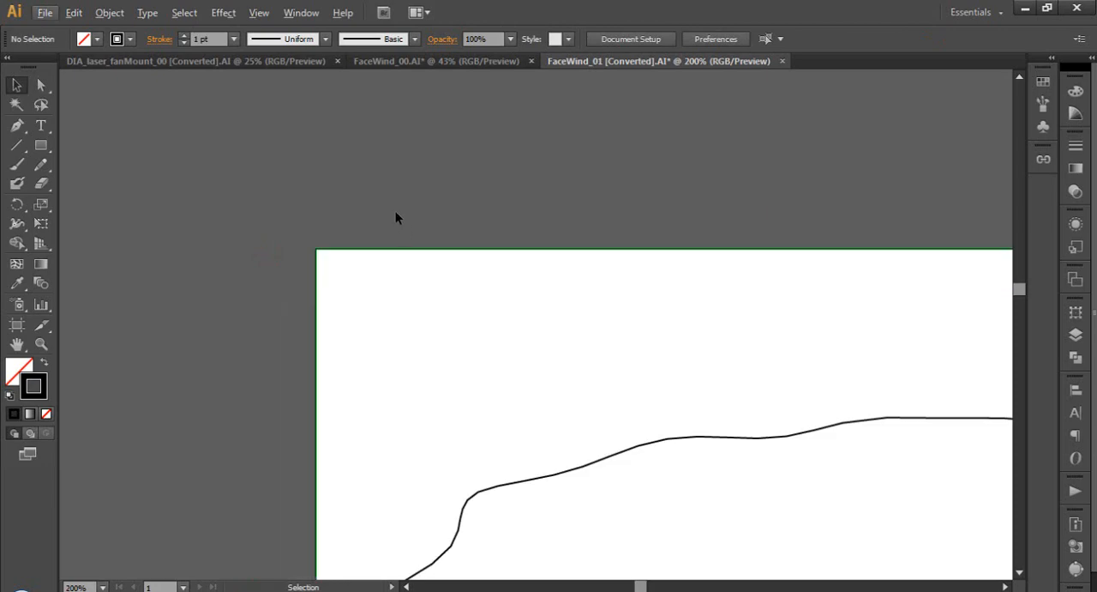
# Delete the second sheet beside the artboard, including its two slices, guide rectangle and cut-off line
pyautogui.keyDown('alt'); pyautogui.scroll(-7, 371, 171); pyautogui.keyUp('alt')
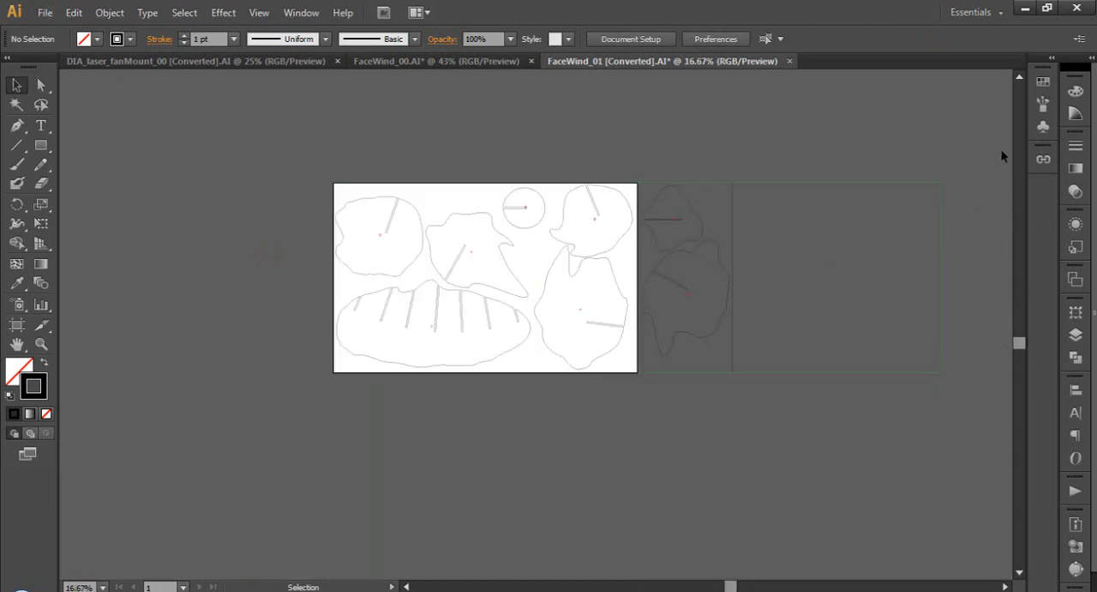
pyautogui.moveTo(675, 417); pyautogui.dragTo(699, 432)
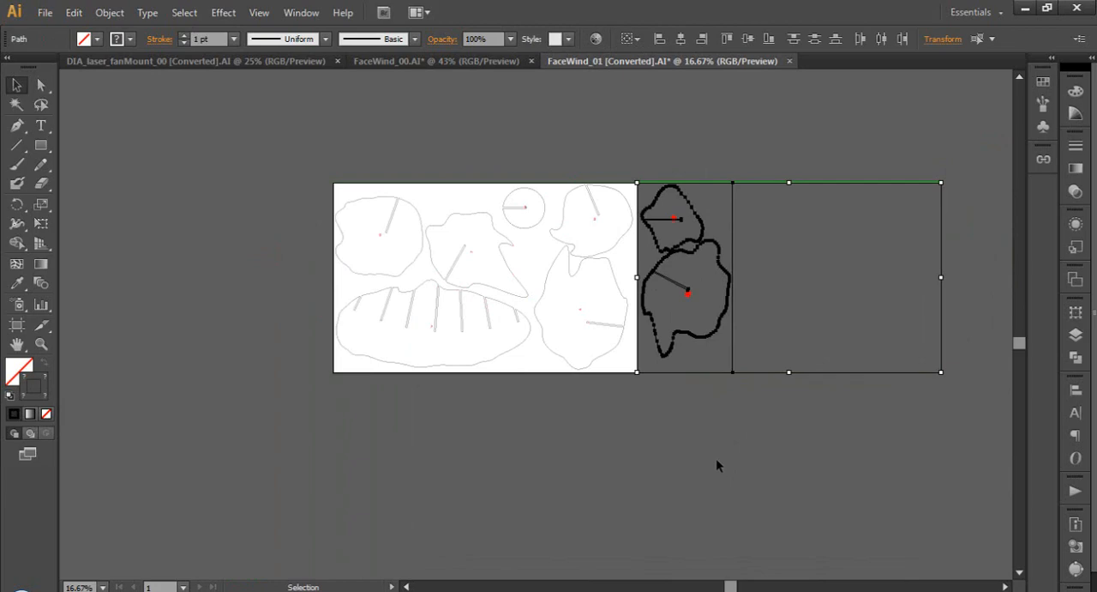
pyautogui.press('Delete')
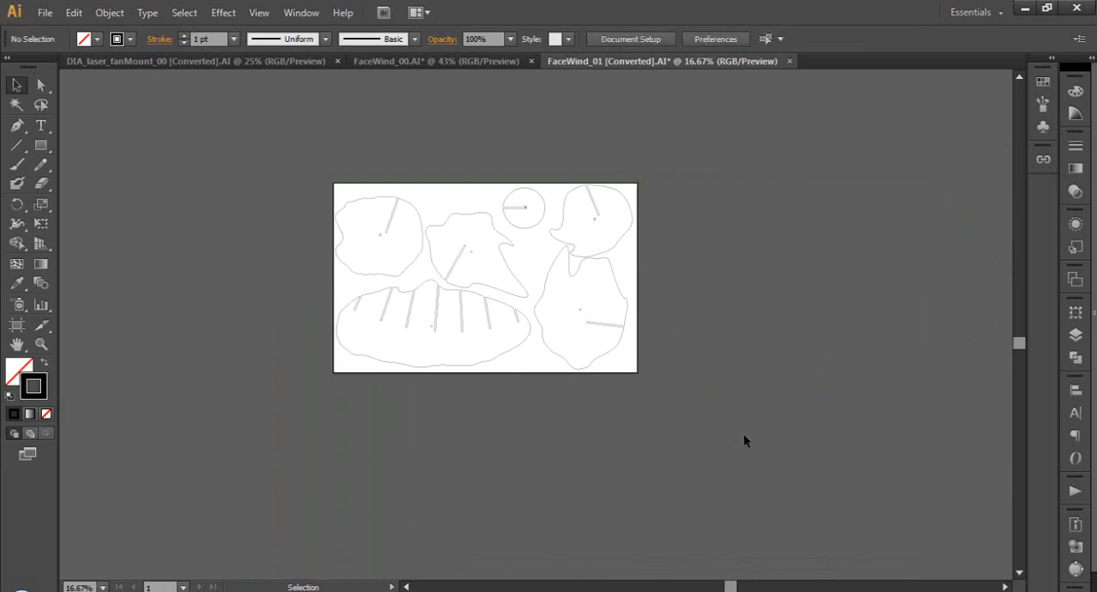
# Check the contents of the 02_cut layer by toggling its visibility, and hide the guide layer
pyautogui.click(1076, 334)
pyautogui.click(856, 322)
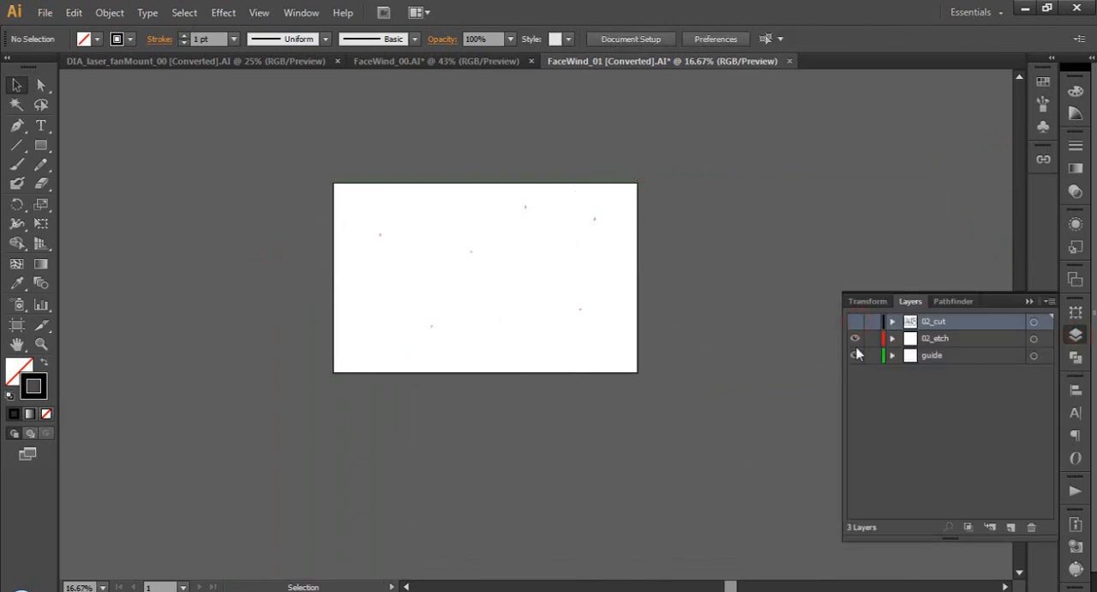
pyautogui.click(855, 321)
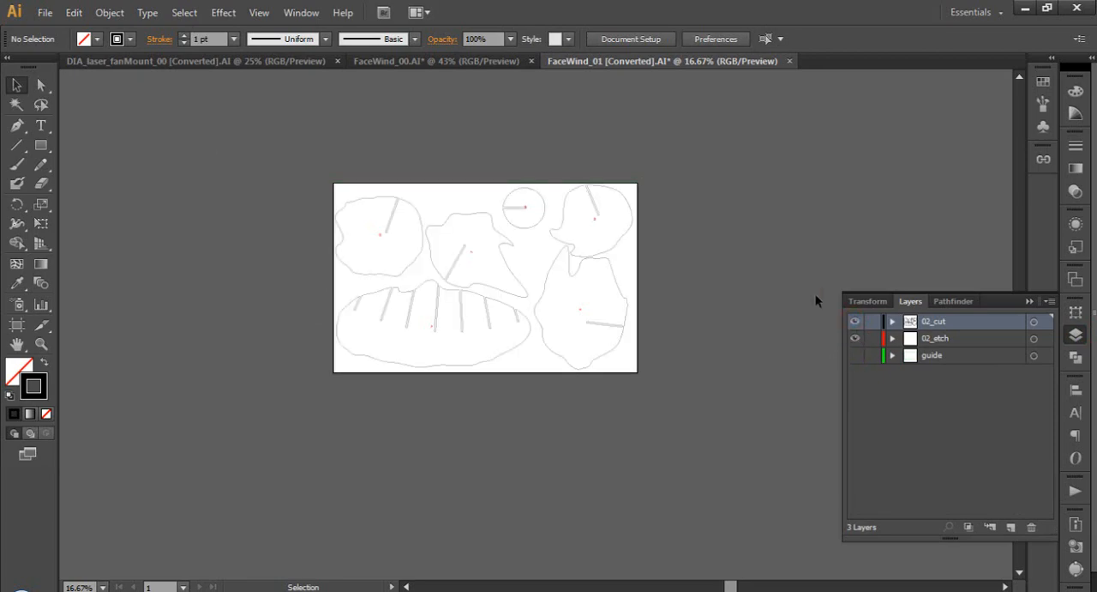
# Select all the artwork on the artboard and set its stroke weight to 0.003 pt
pyautogui.moveTo(743, 125); pyautogui.dragTo(276, 427)
pyautogui.click(1078, 145)
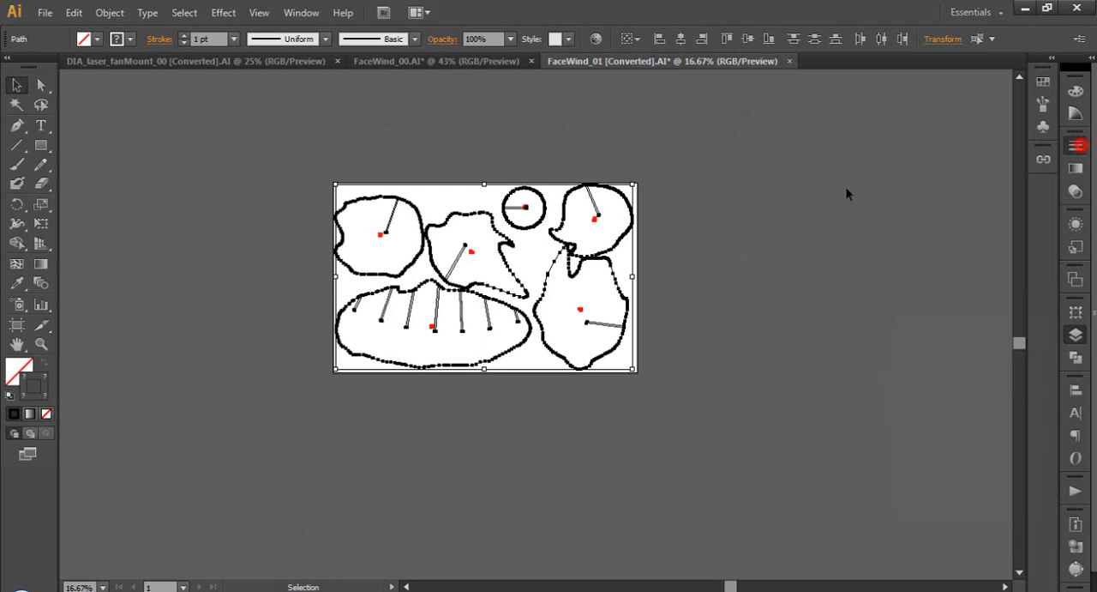
pyautogui.write('0.003')
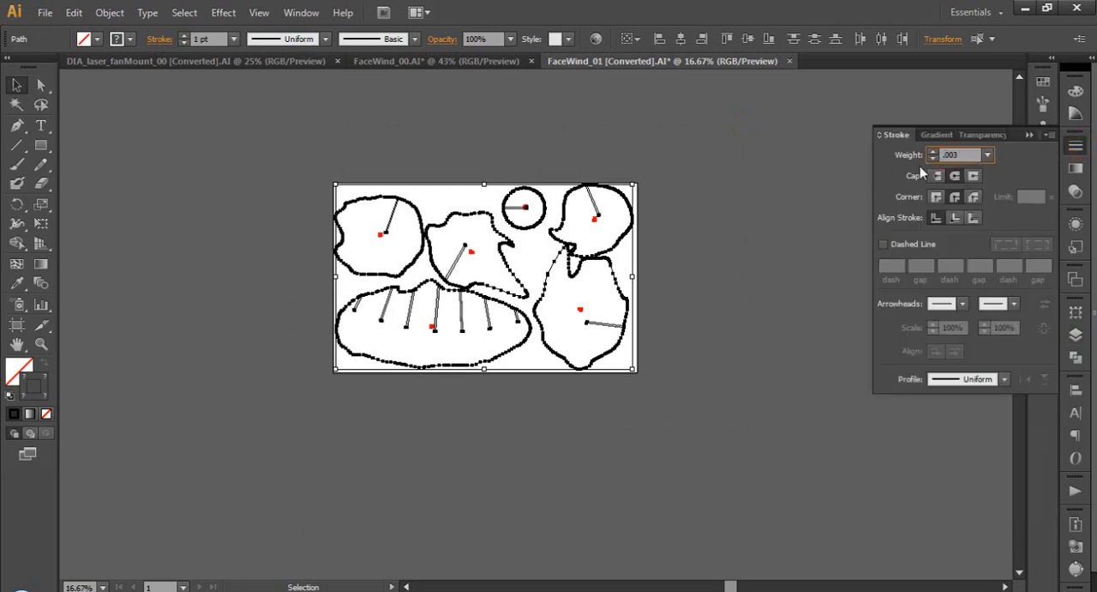
pyautogui.press('Return')
# Reset the selected artwork to the default fill and stroke, and remove its fill so only the black stroke remains
pyautogui.click(8, 395)
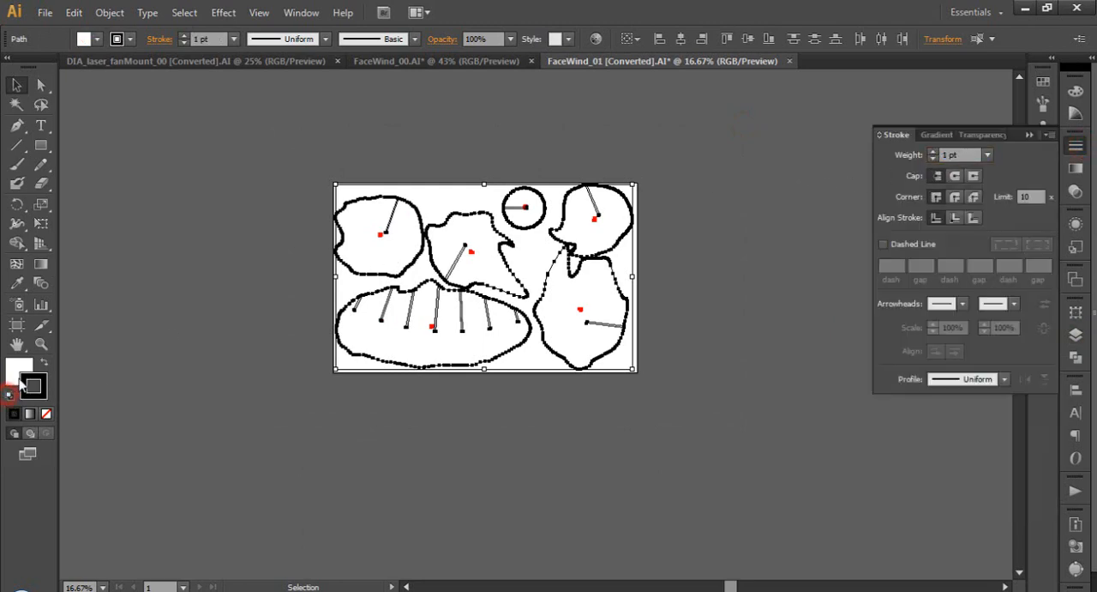
pyautogui.click(13, 377)
pyautogui.click(46, 413)
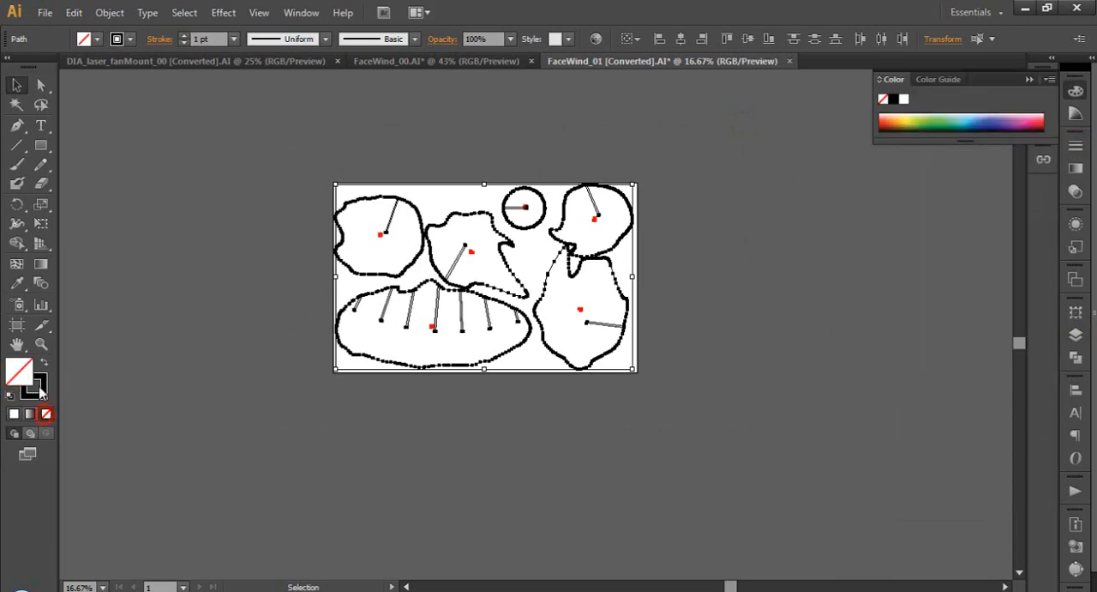
pyautogui.click(36, 387)
pyautogui.click(730, 197)
# Select all the artwork again, set its stroke weight to 0.003 pt and deselect it
pyautogui.moveTo(746, 148); pyautogui.dragTo(291, 391)
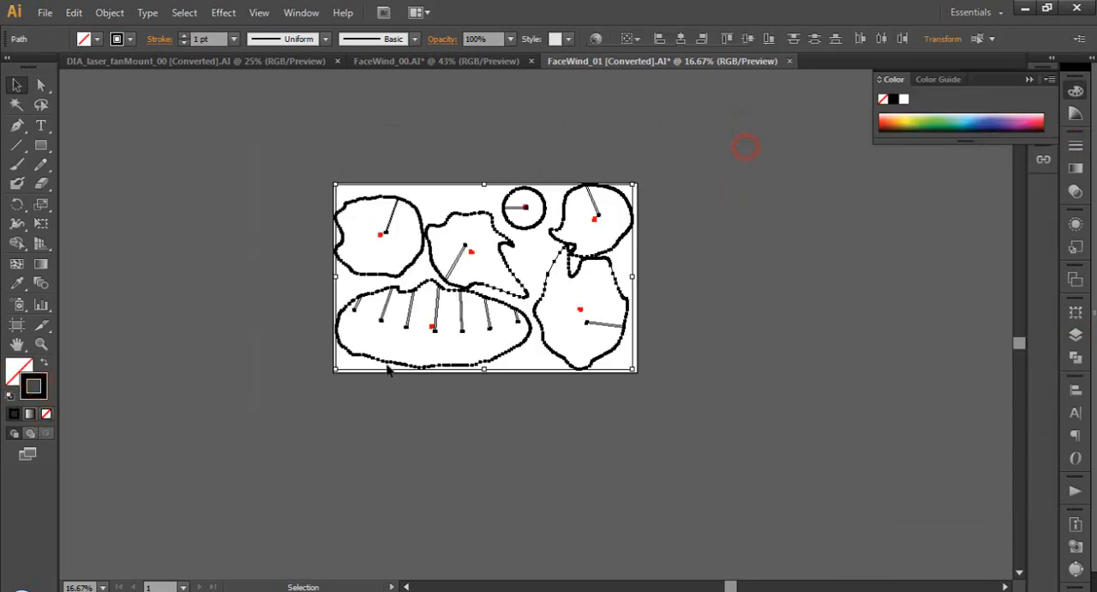
pyautogui.click(1075, 147)
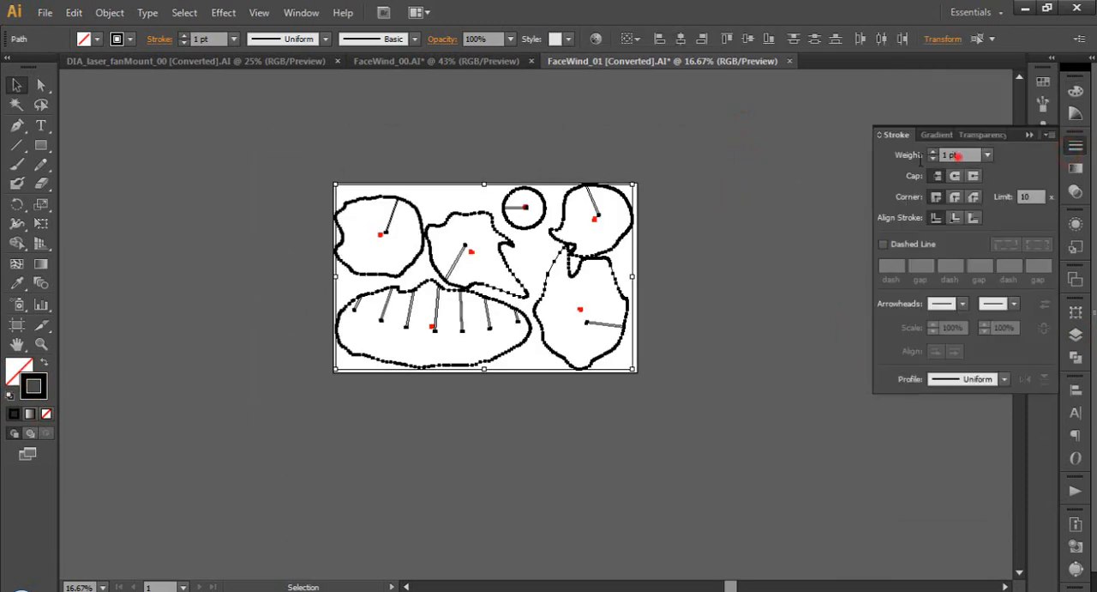
pyautogui.moveTo(959, 156); pyautogui.dragTo(888, 175)
pyautogui.write('.003')
pyautogui.press('Return')
pyautogui.click(696, 284)
# Fit the artboard in the window and hide the 02_cut layer to view the 02_etch number labels alone
pyautogui.scroll(2, 480, 254)
pyautogui.scroll(-2, 487, 261)
pyautogui.keyDown('alt'); pyautogui.scroll(1, 480, 245); pyautogui.keyUp('alt')
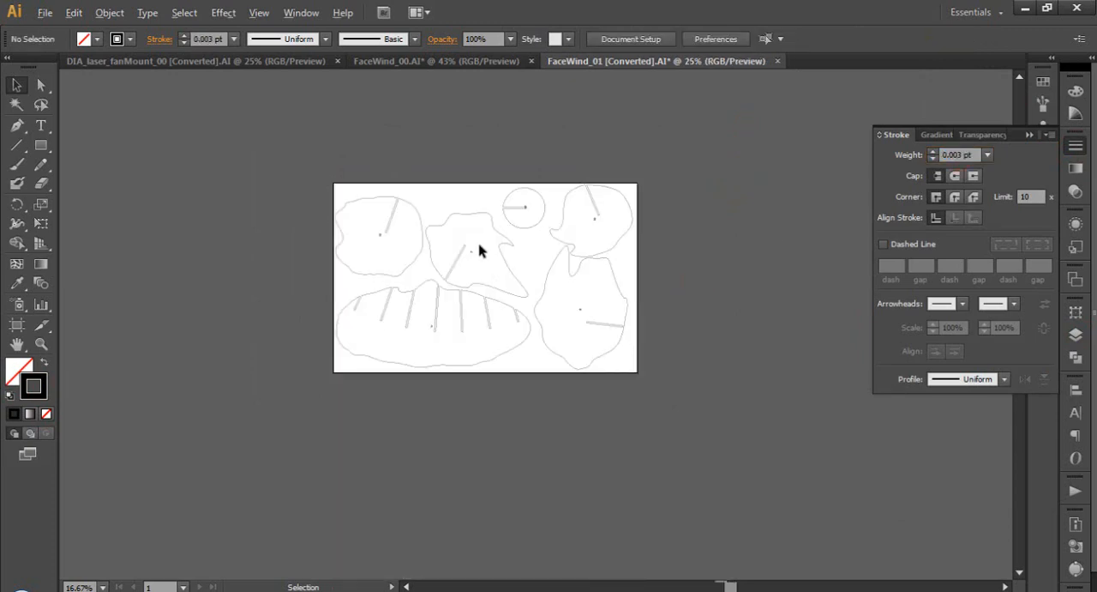
pyautogui.hotkey('ctrl', '0')
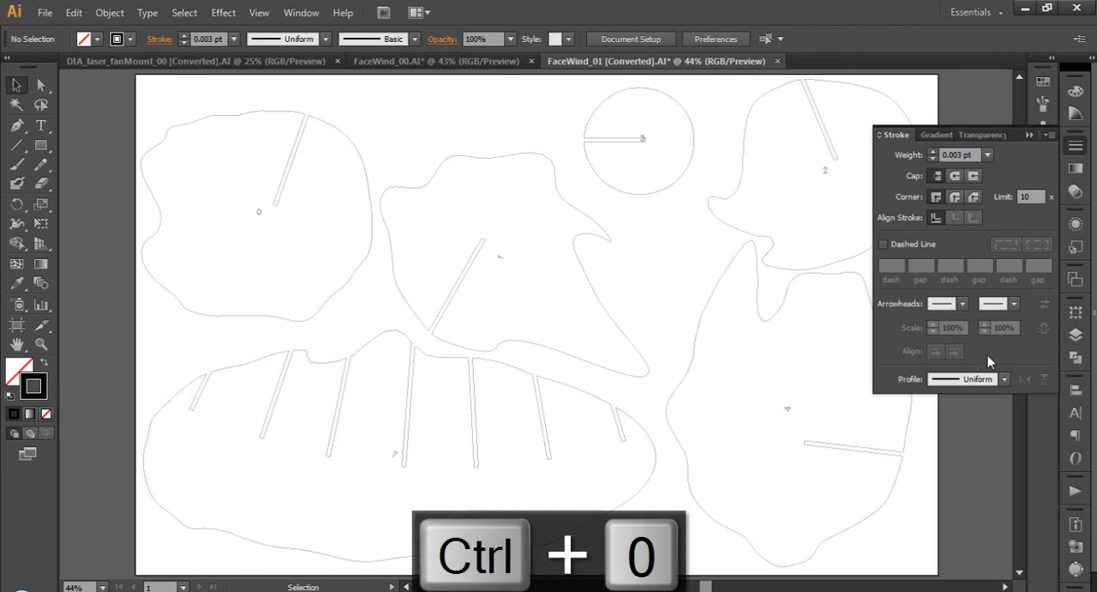
pyautogui.click(1076, 334)
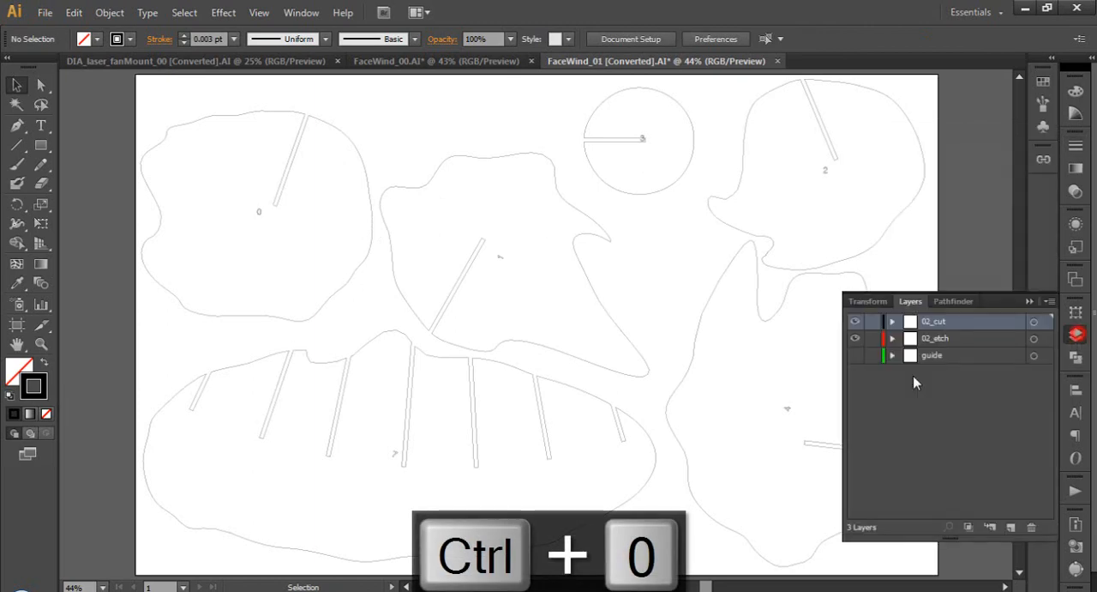
pyautogui.click(856, 322)
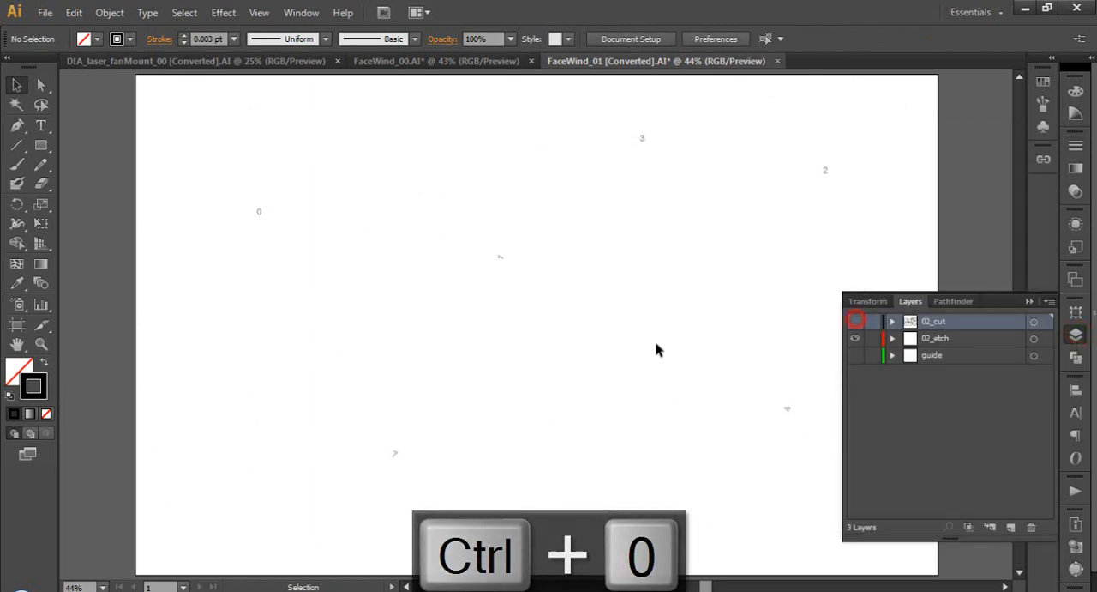
pyautogui.click(44, 12)
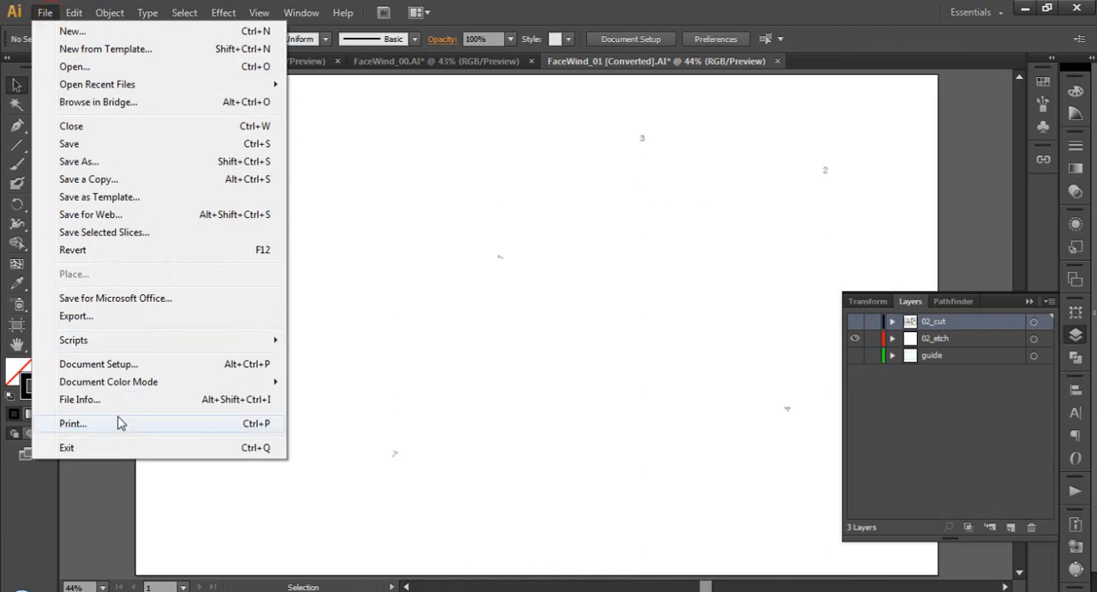
# Hide the 02_etch layer and show the 02_cut layer so only the cut outlines are visible
pyautogui.click(855, 338)
pyautogui.click(854, 320)
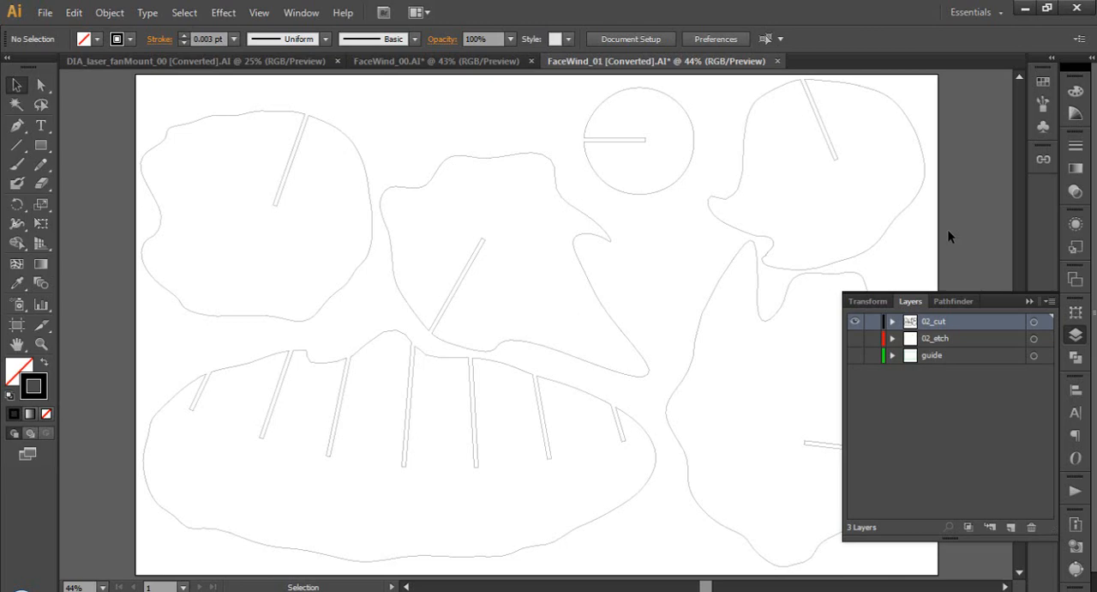
pyautogui.click(1029, 301)
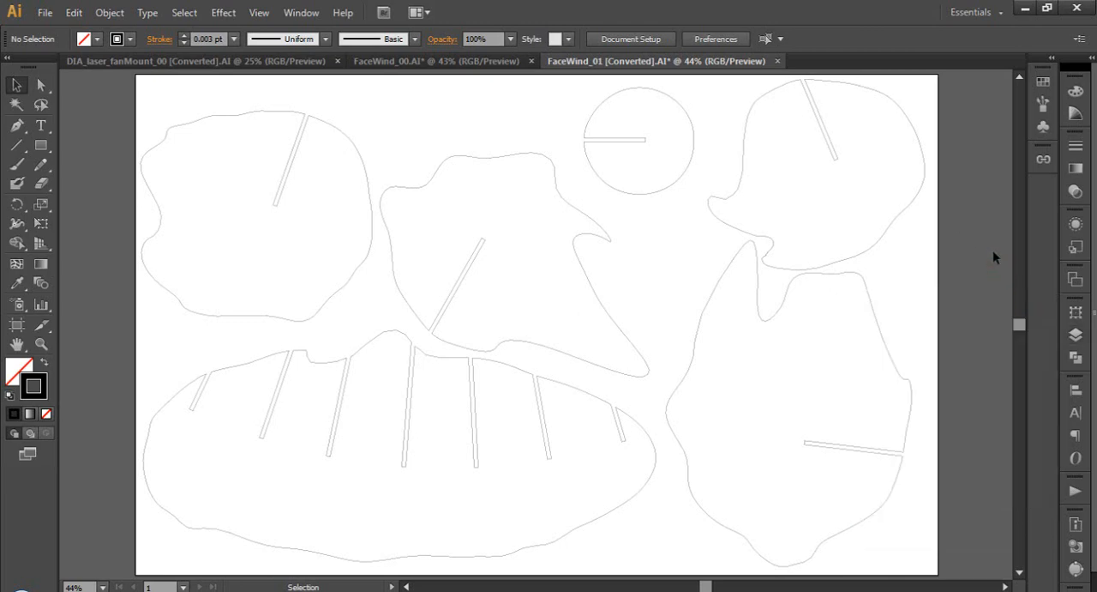
# Save the document in the xx_laser folder as FaceWind_01.ai, replacing the existing file and keeping the Illustrator CS6 version options
pyautogui.hotkey('ctrl', 's')
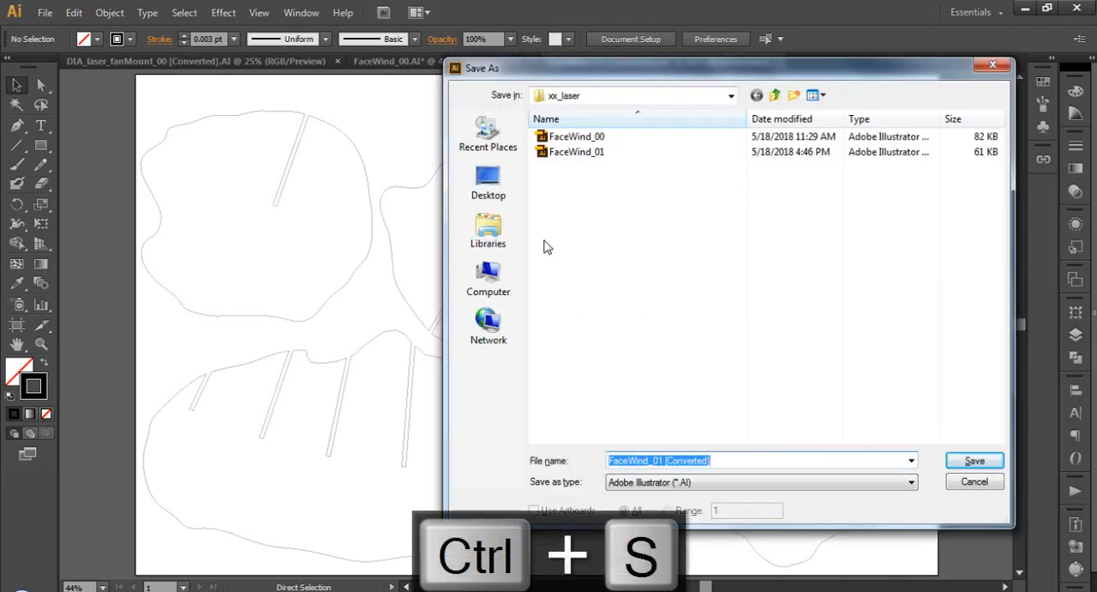
pyautogui.click(599, 153)
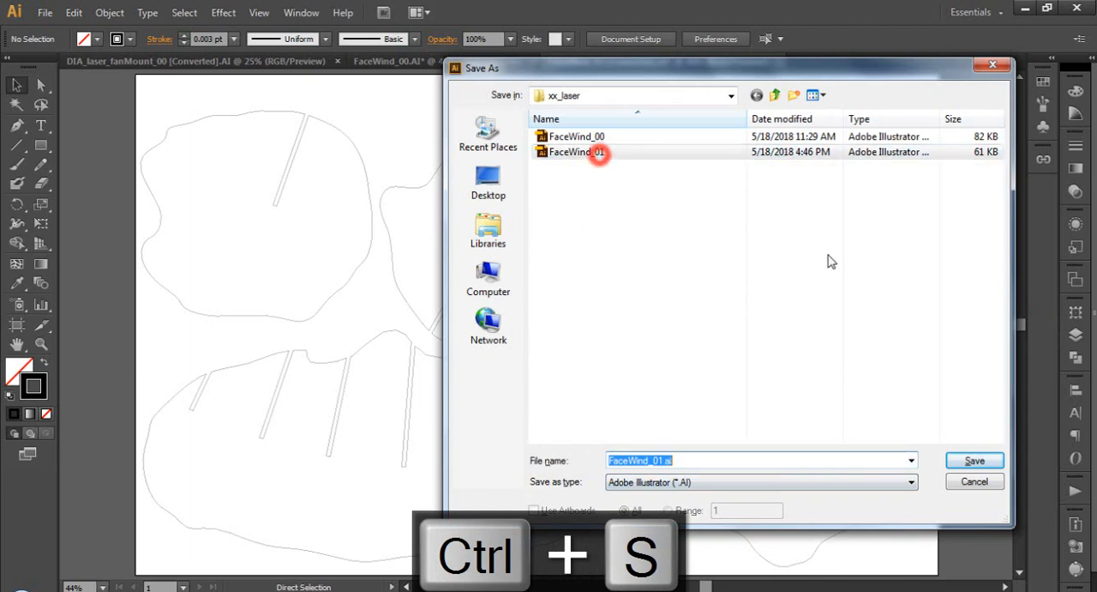
pyautogui.click(964, 460)
pyautogui.click(609, 356)
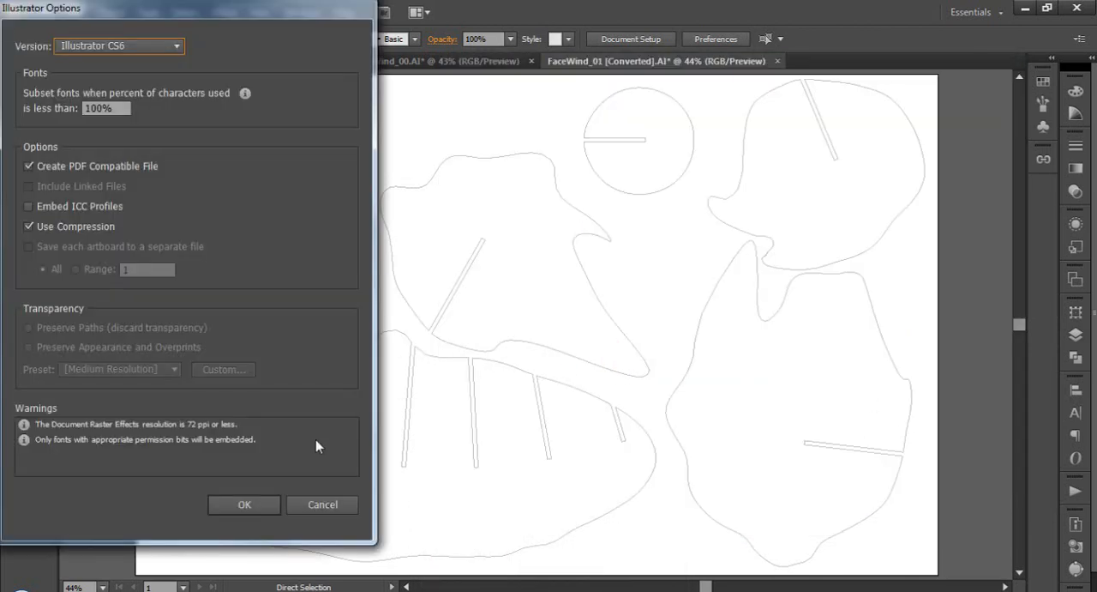
pyautogui.click(265, 507)
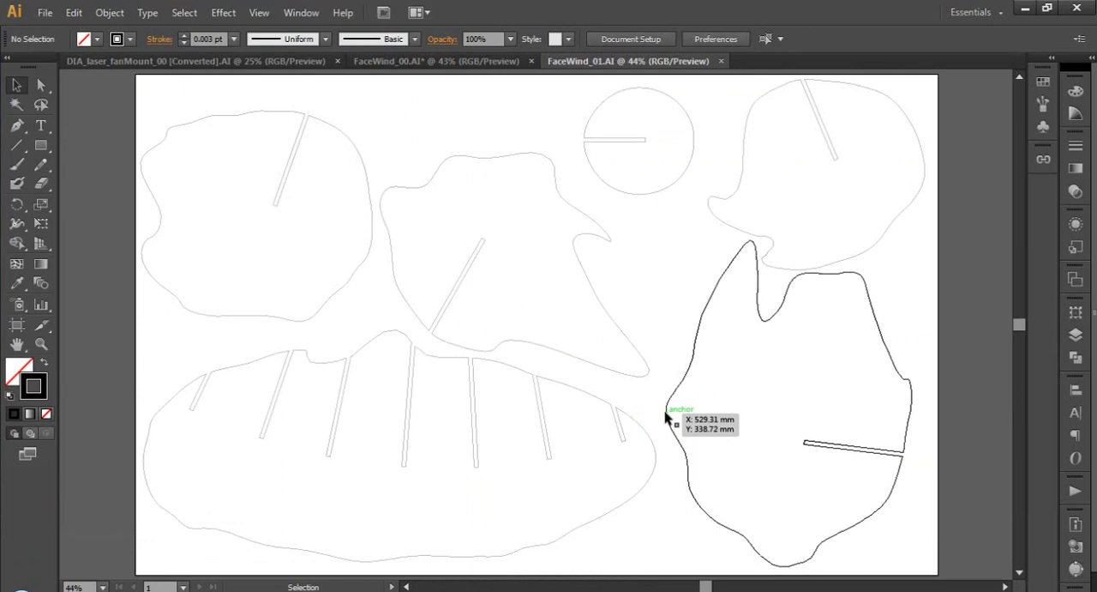
pyautogui.click(958, 526)
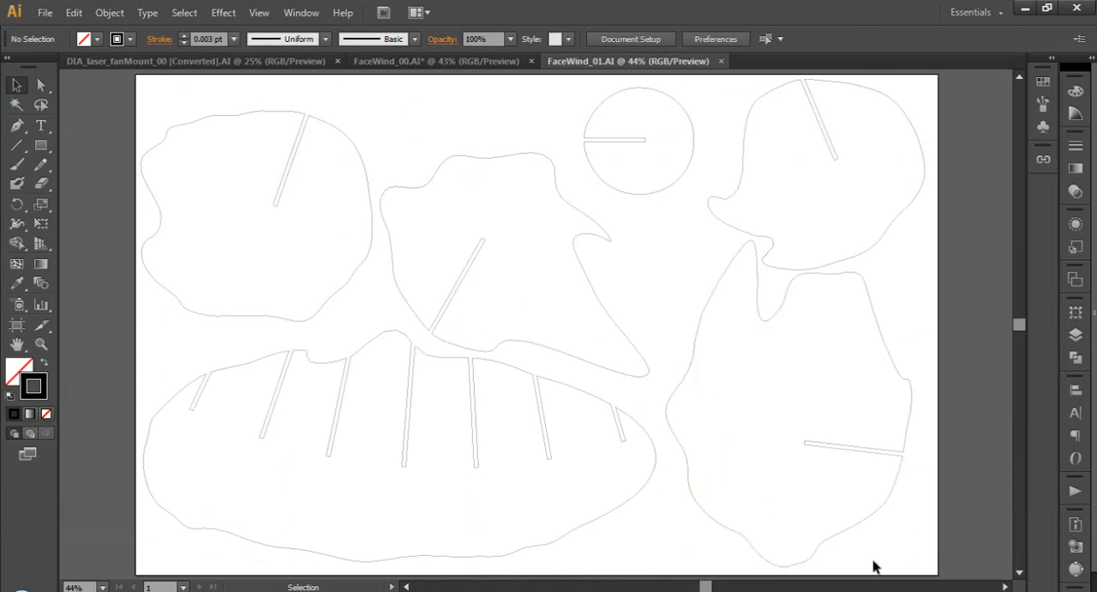
pyautogui.moveTo(804, 590)
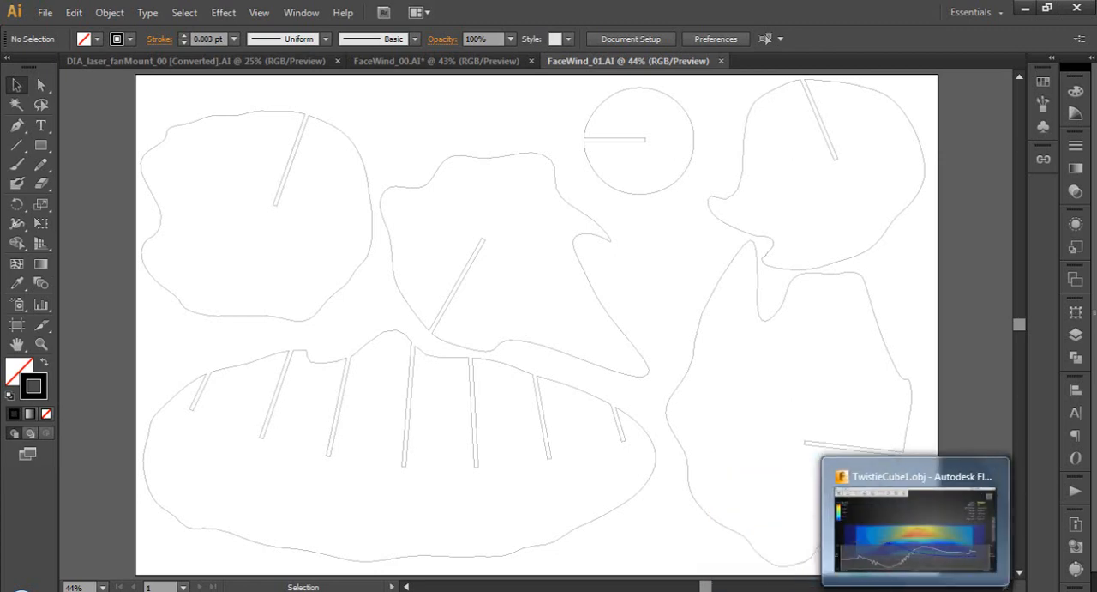
pyautogui.moveTo(928, 535)
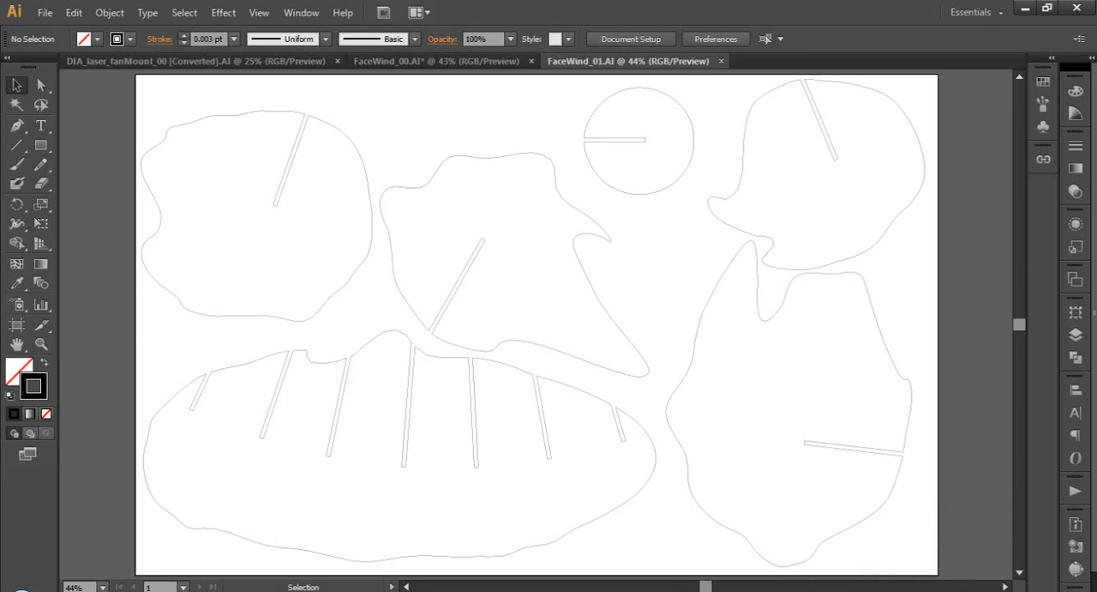
pyautogui.click(216, 590)
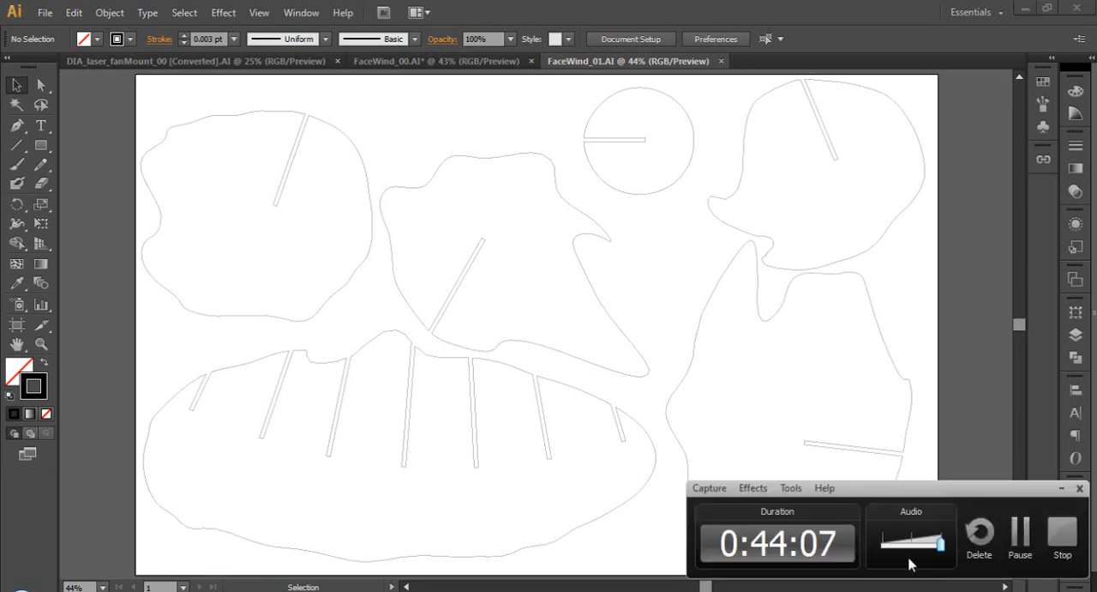